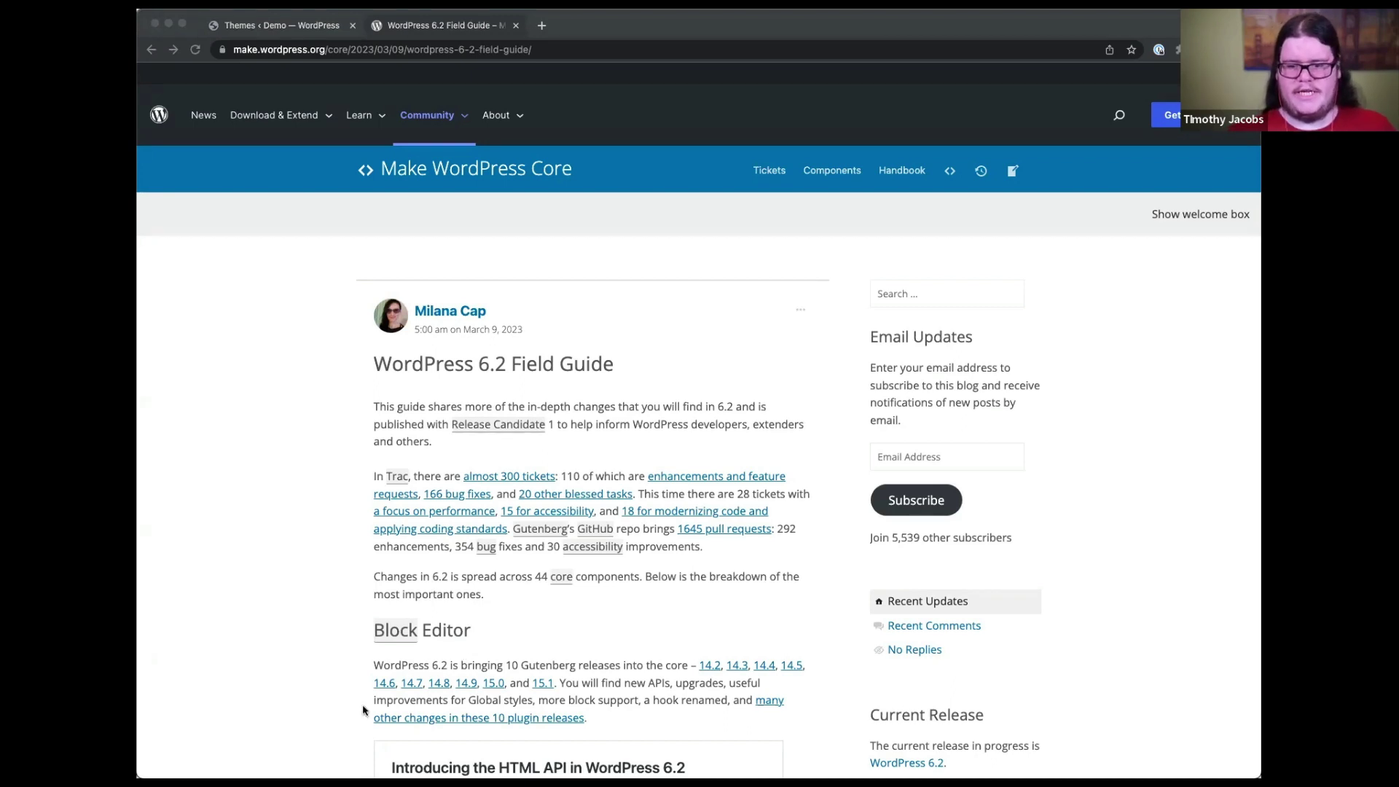
- Look through the dev notes in the WordPress 6.2 Field Guide, from the Block Editor section to Bundled Theme
click(666, 27)
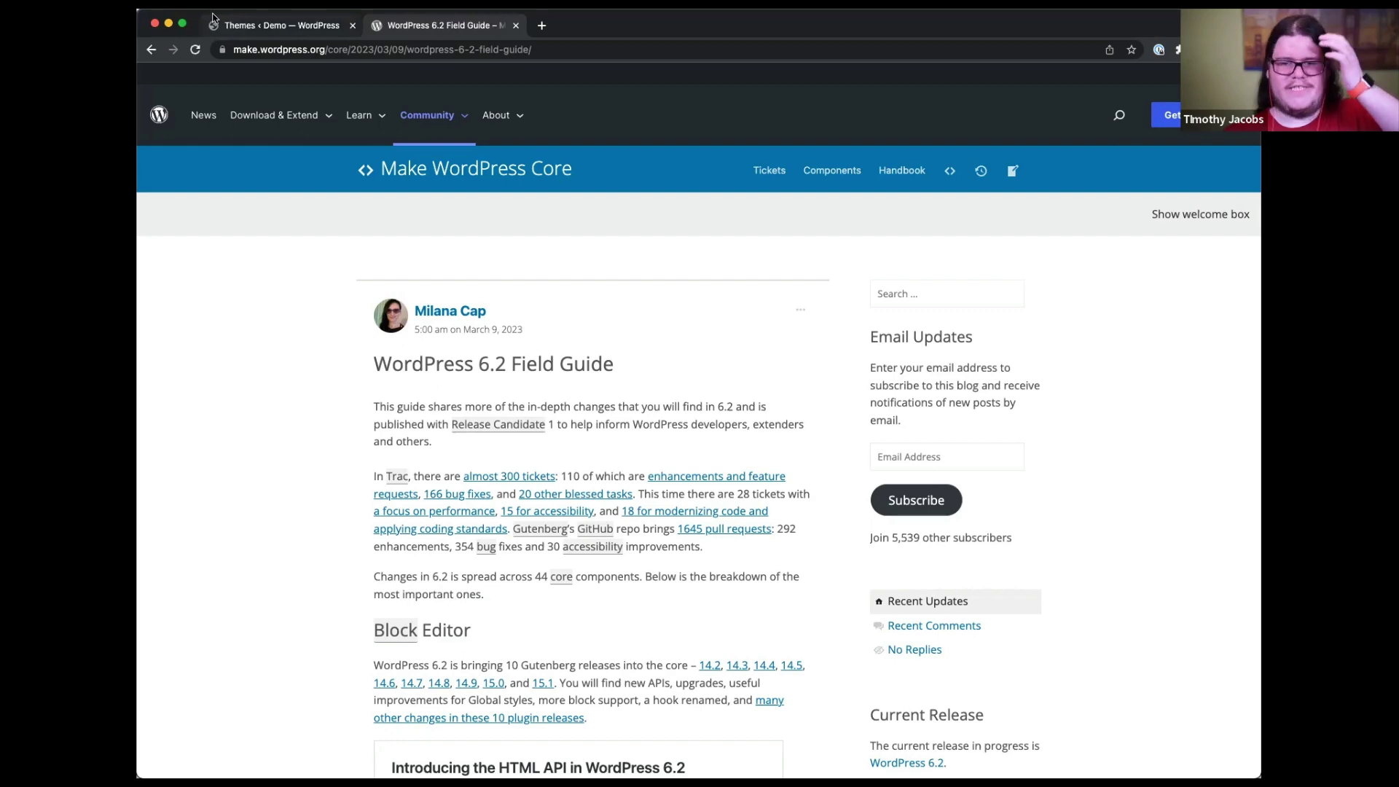
mouse_move(281, 115)
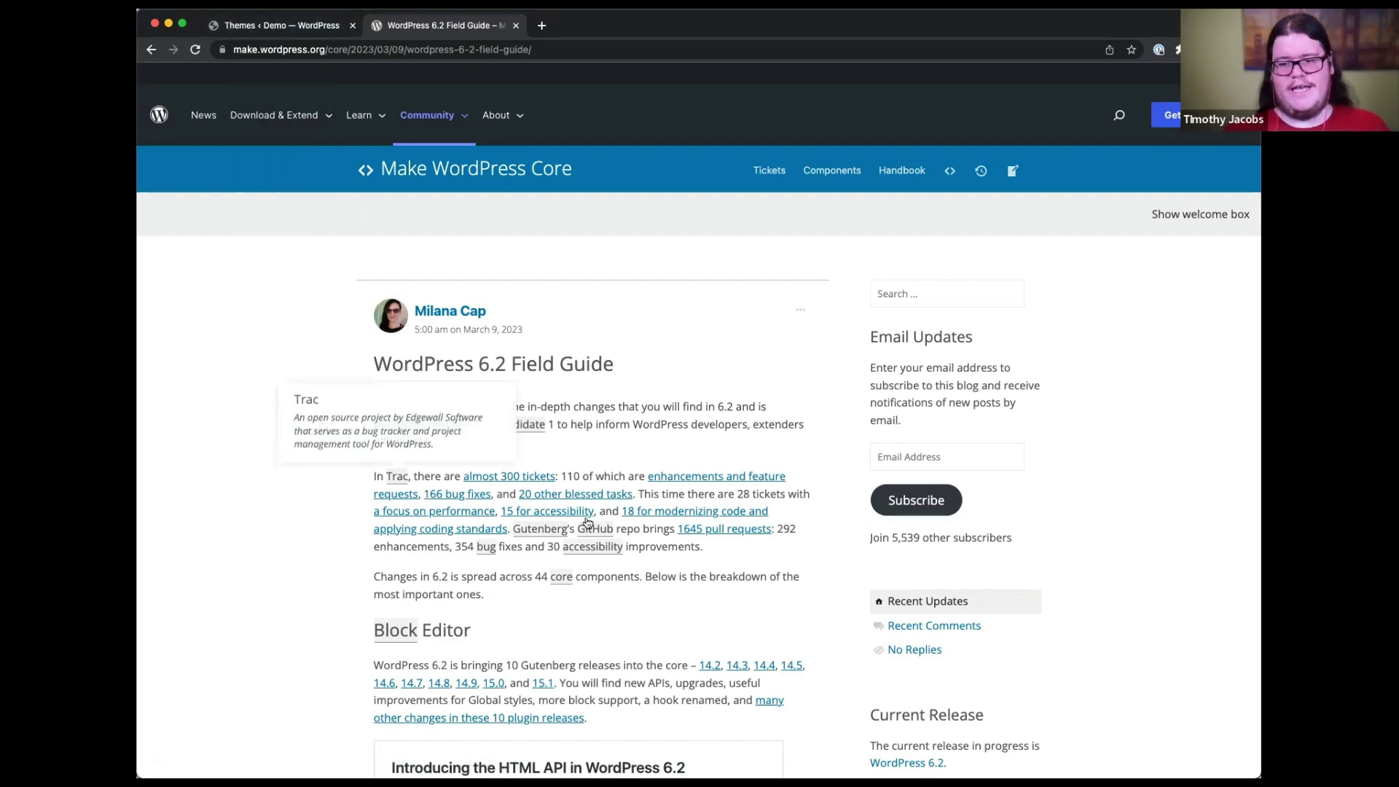
scroll(321, 657, down, 5)
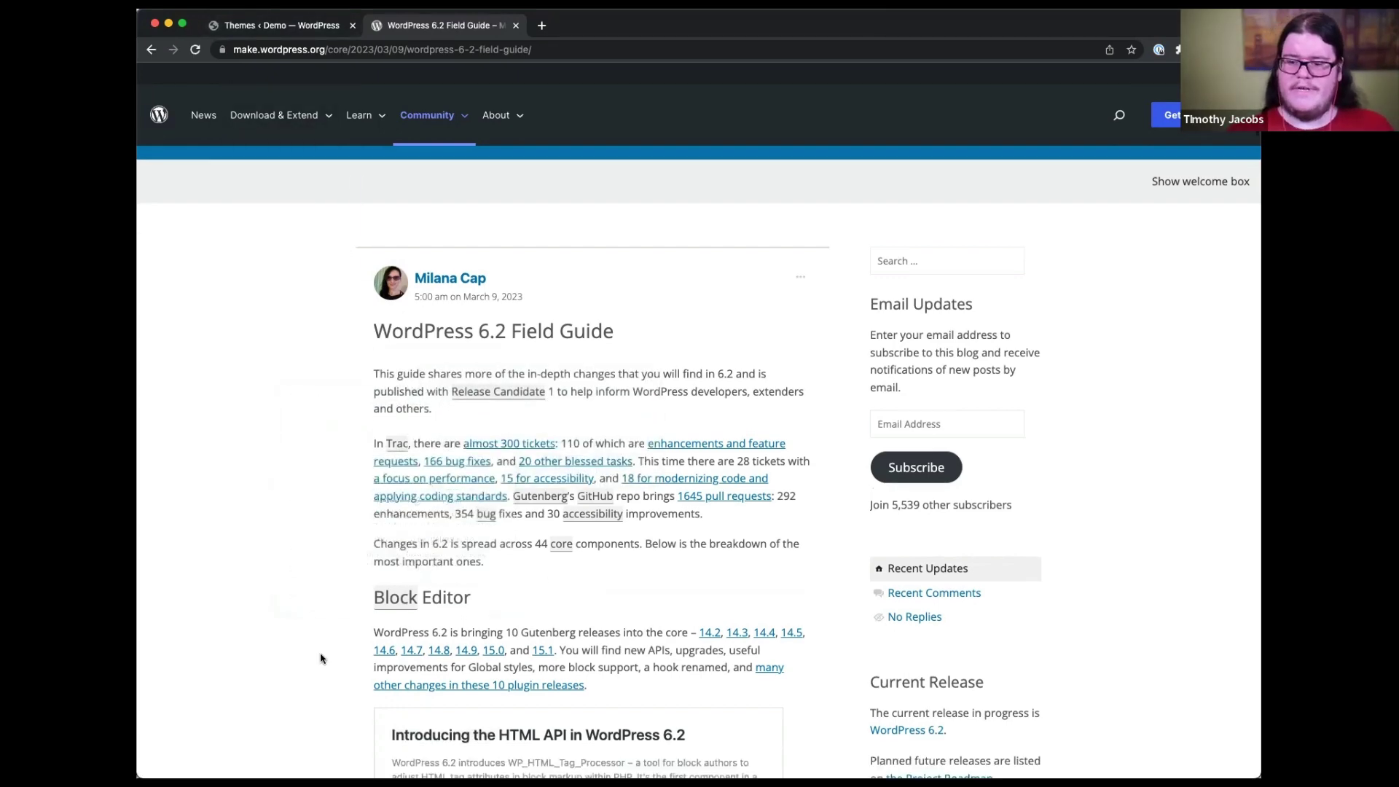
scroll(320, 657, down, 7)
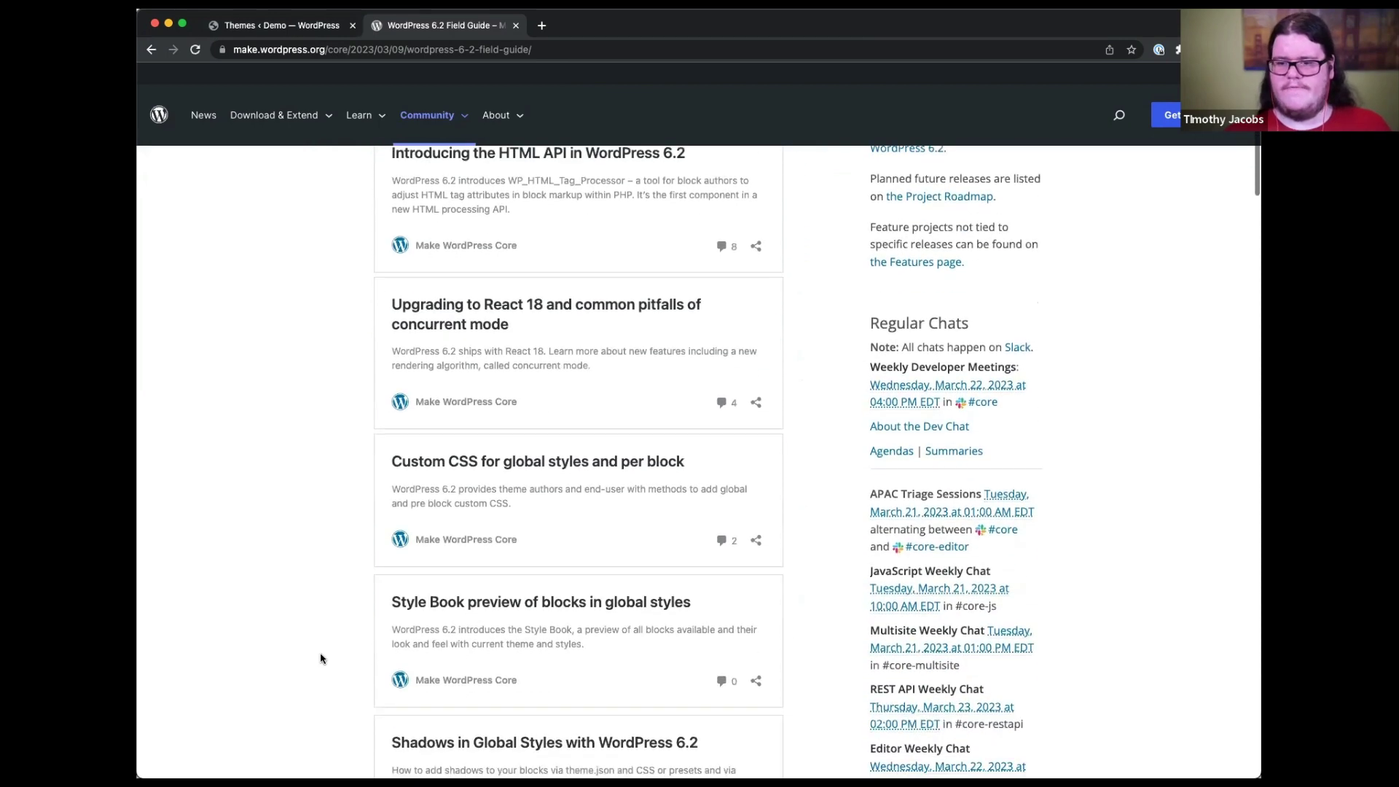
scroll(320, 657, down, 11)
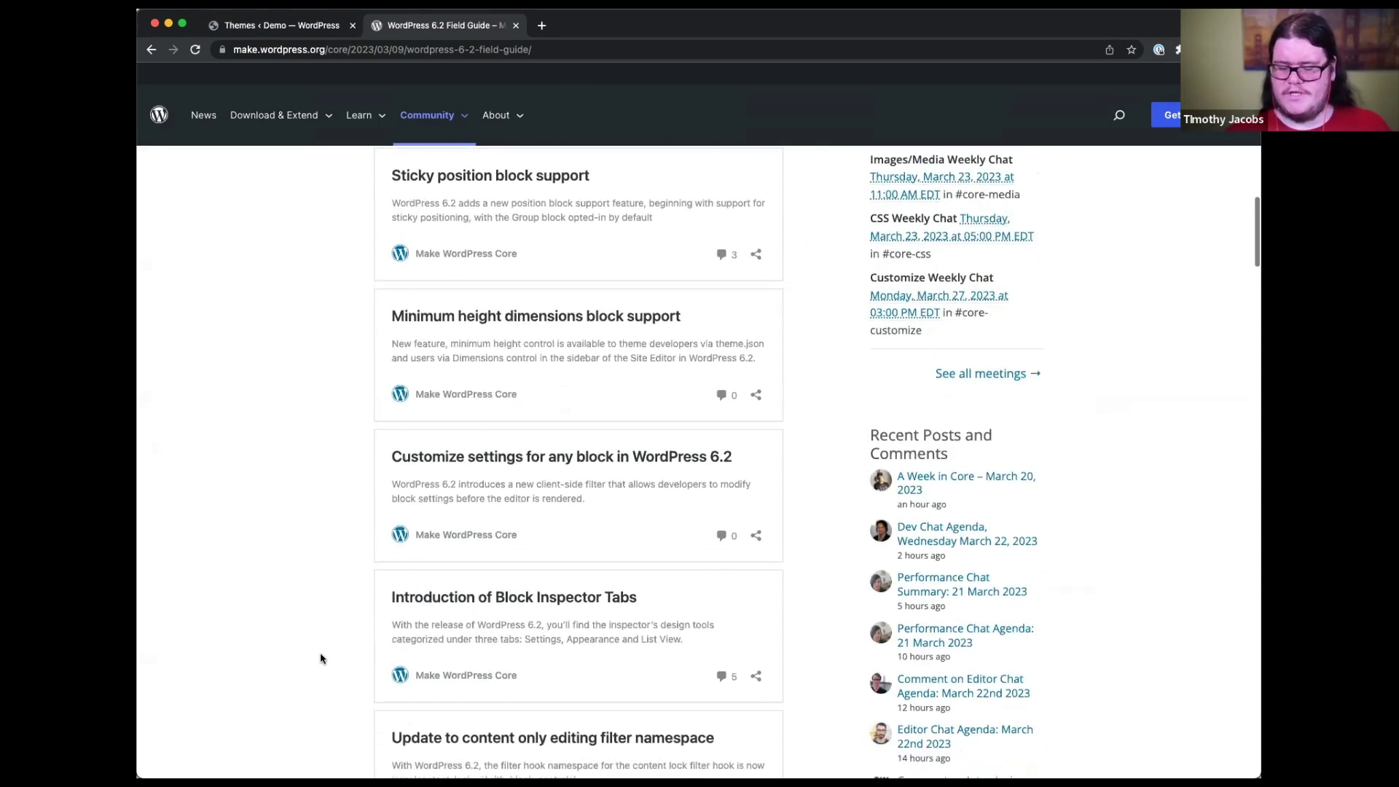
scroll(320, 659, down, 9)
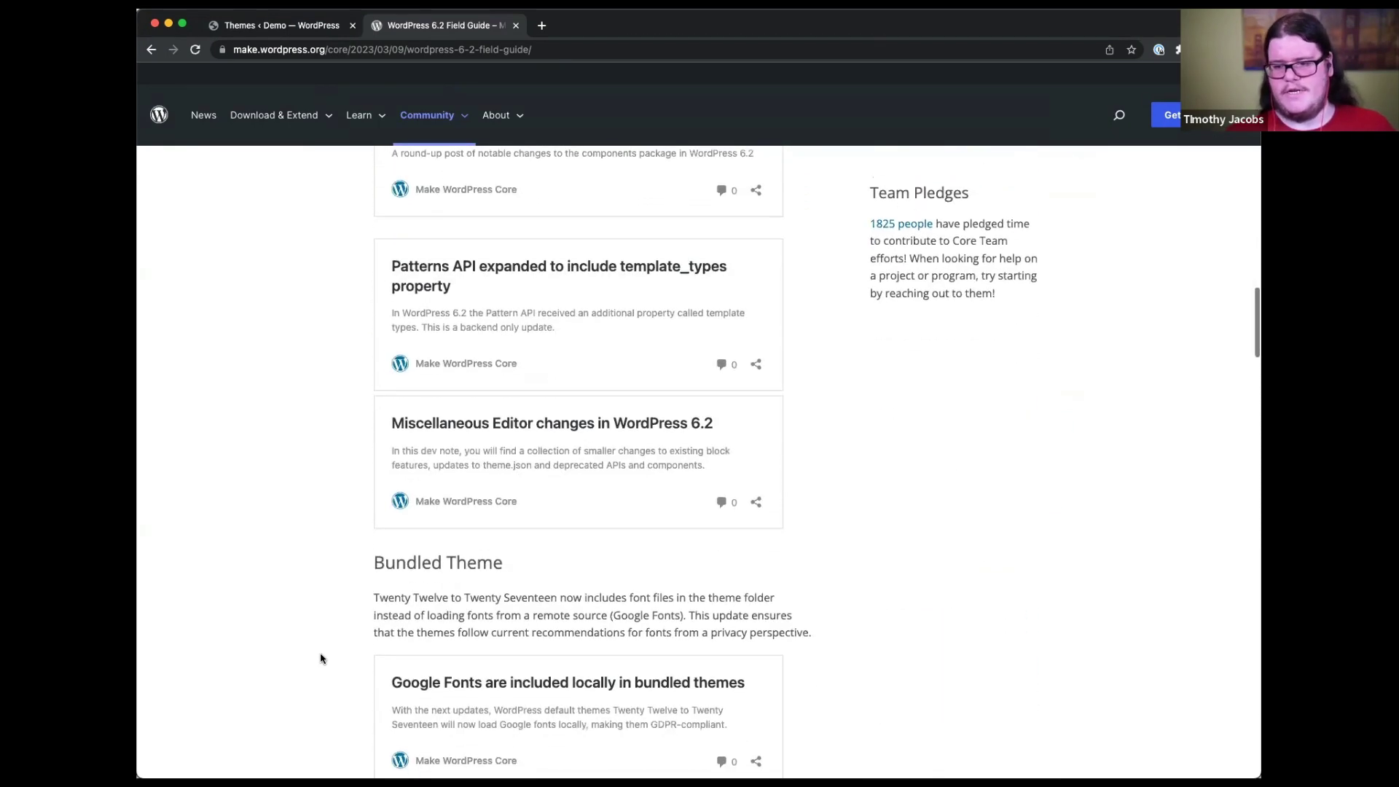
scroll(321, 659, up, 20)
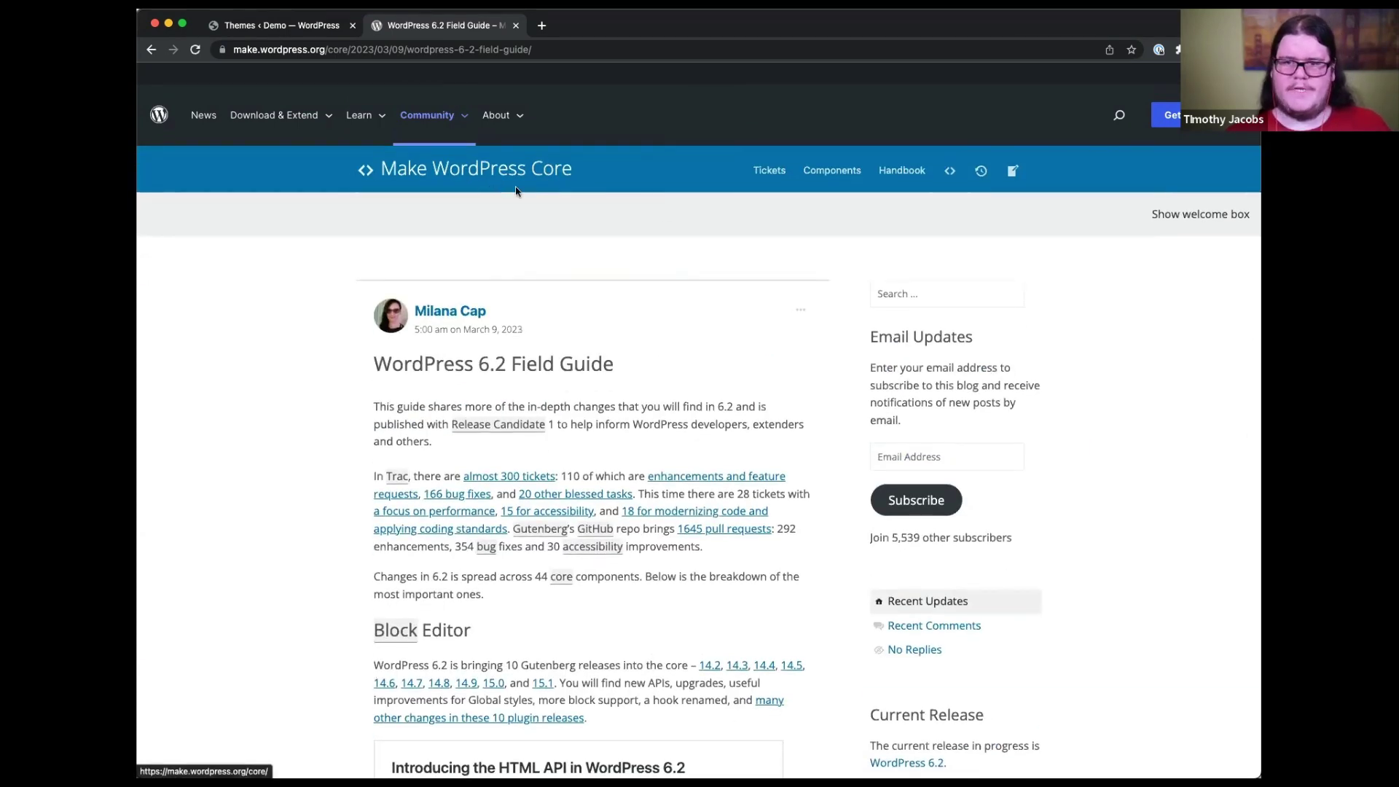
key(super+l)
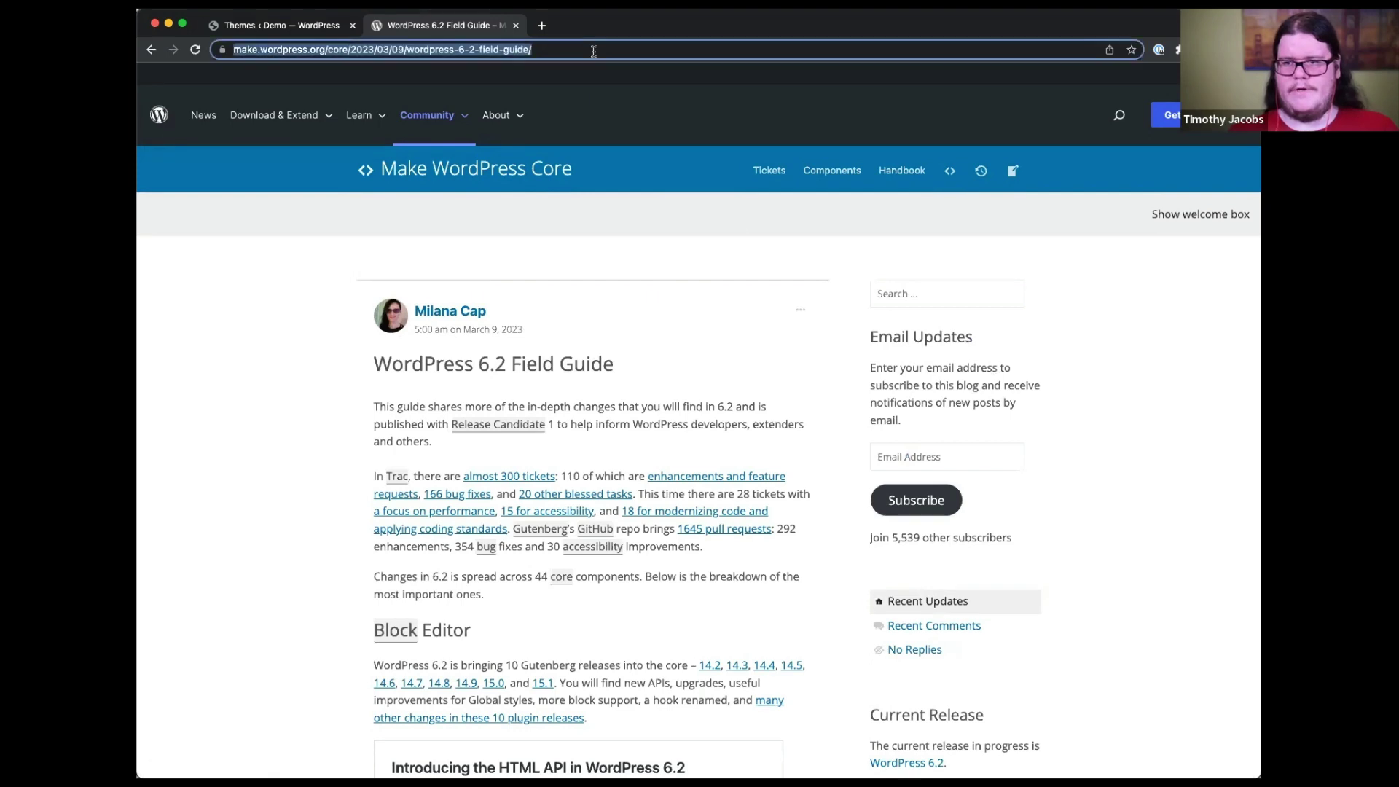
click(227, 291)
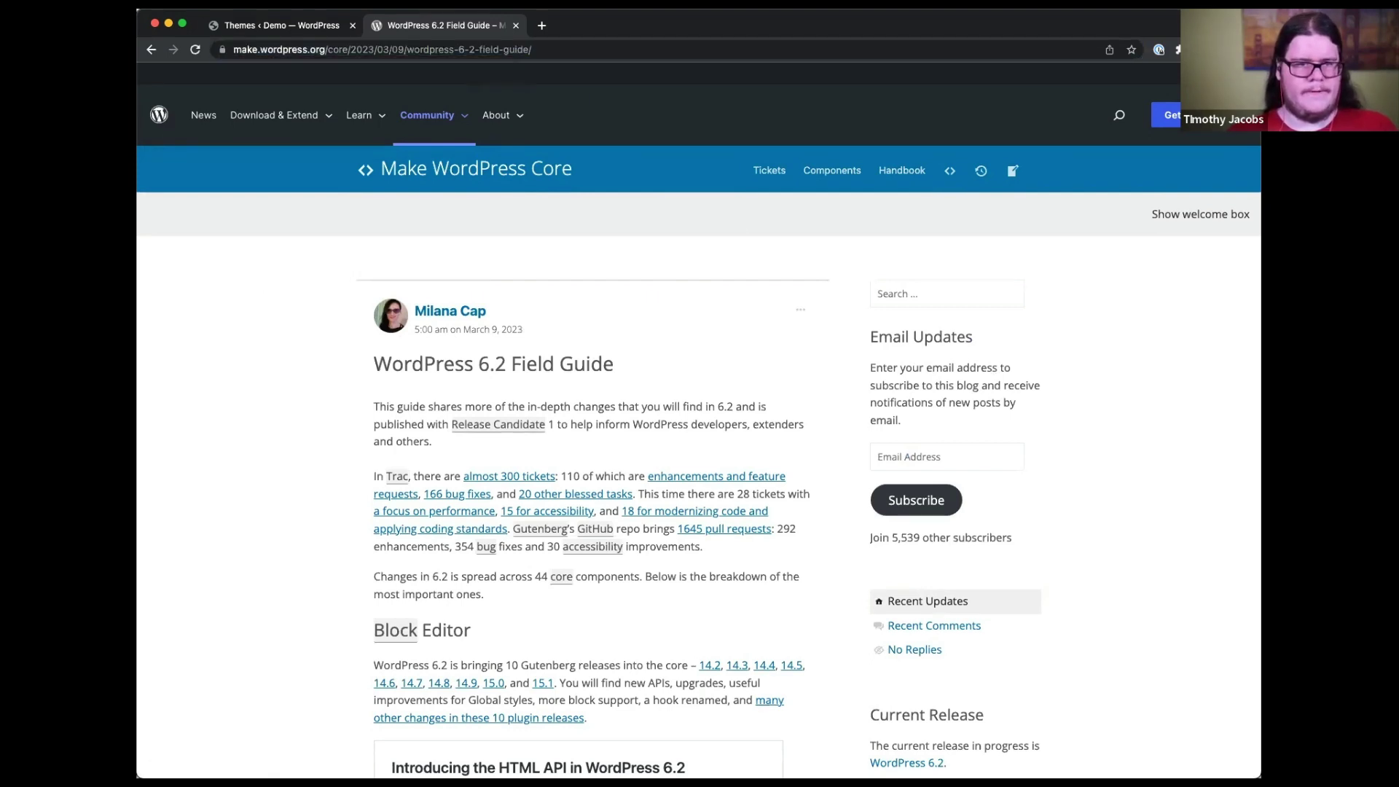
- Switch to the demo site's Themes page and open the site editor for the active theme
click(275, 27)
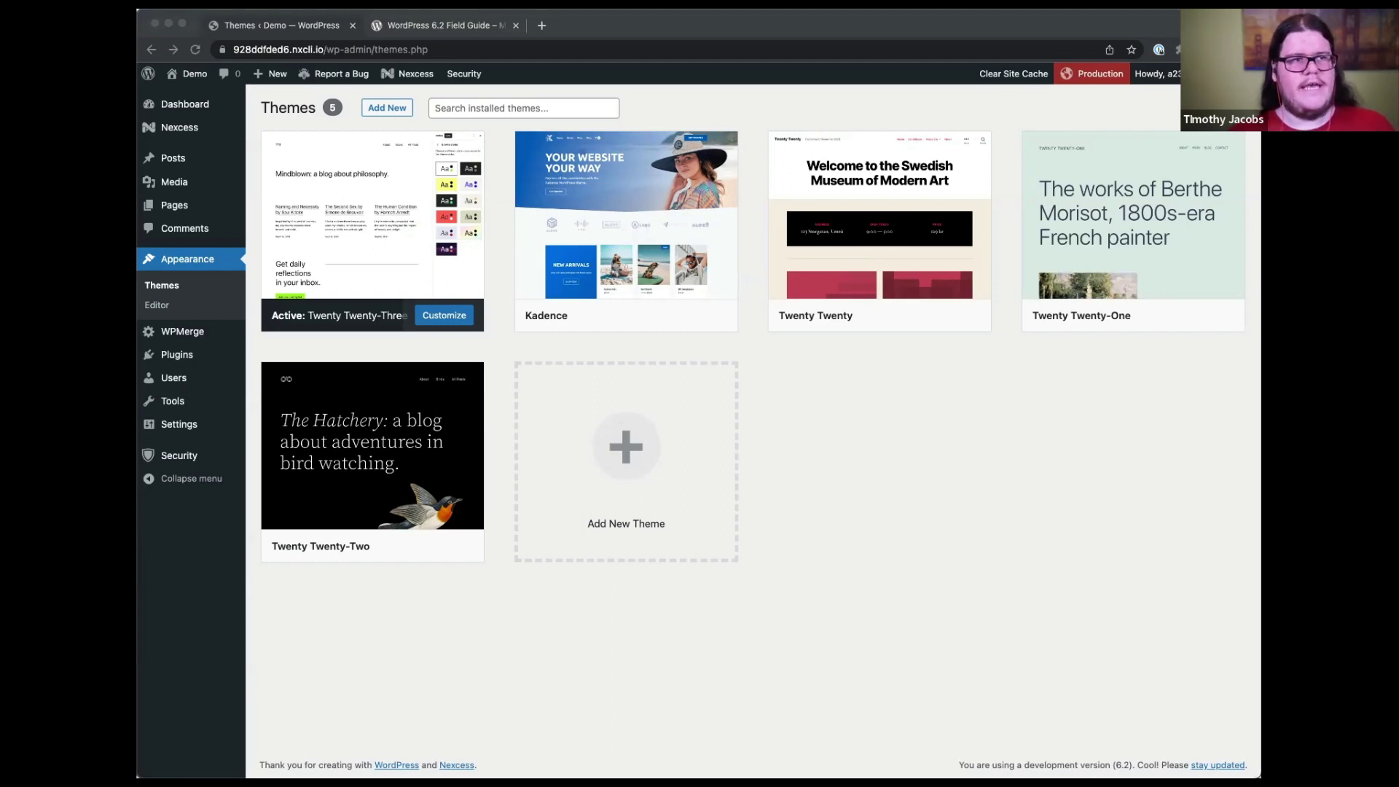
click(545, 714)
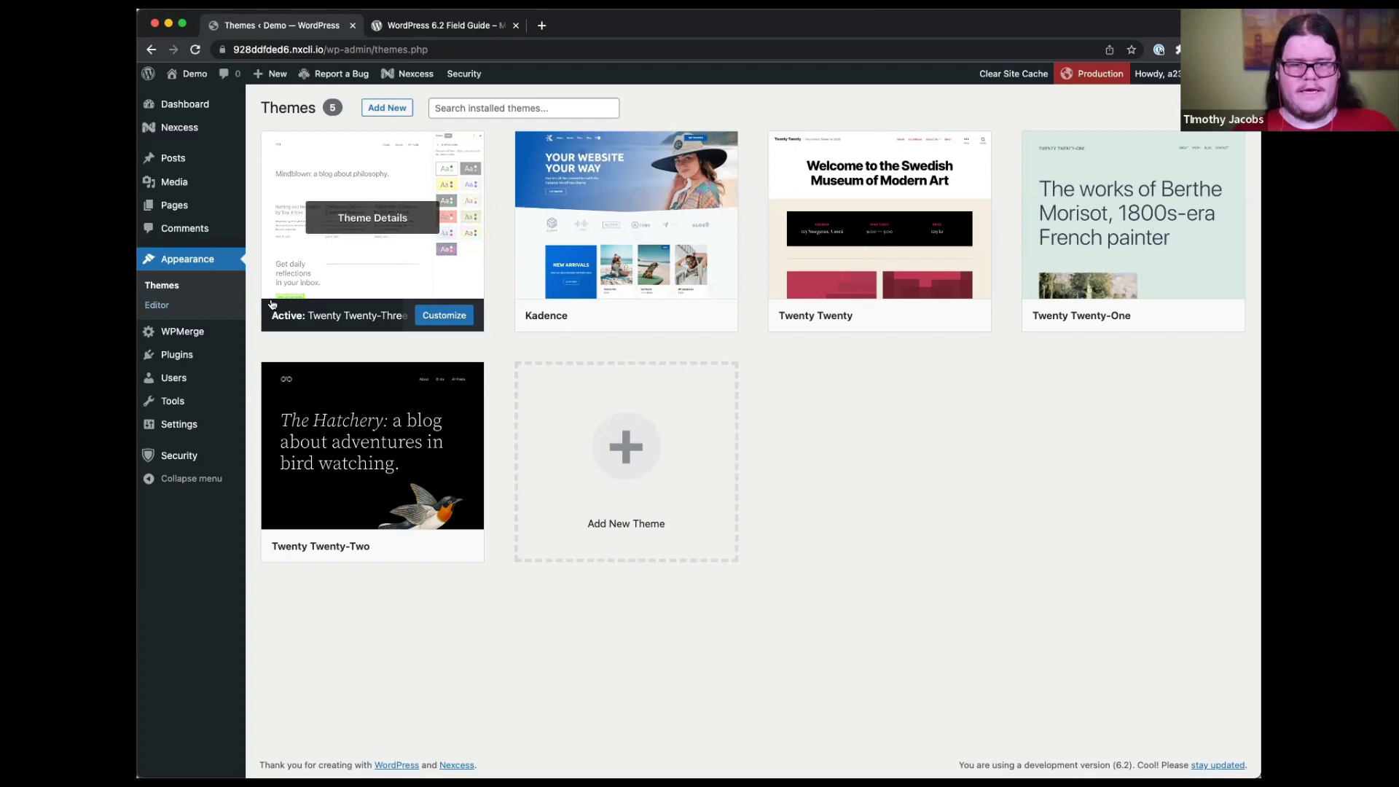
click(189, 306)
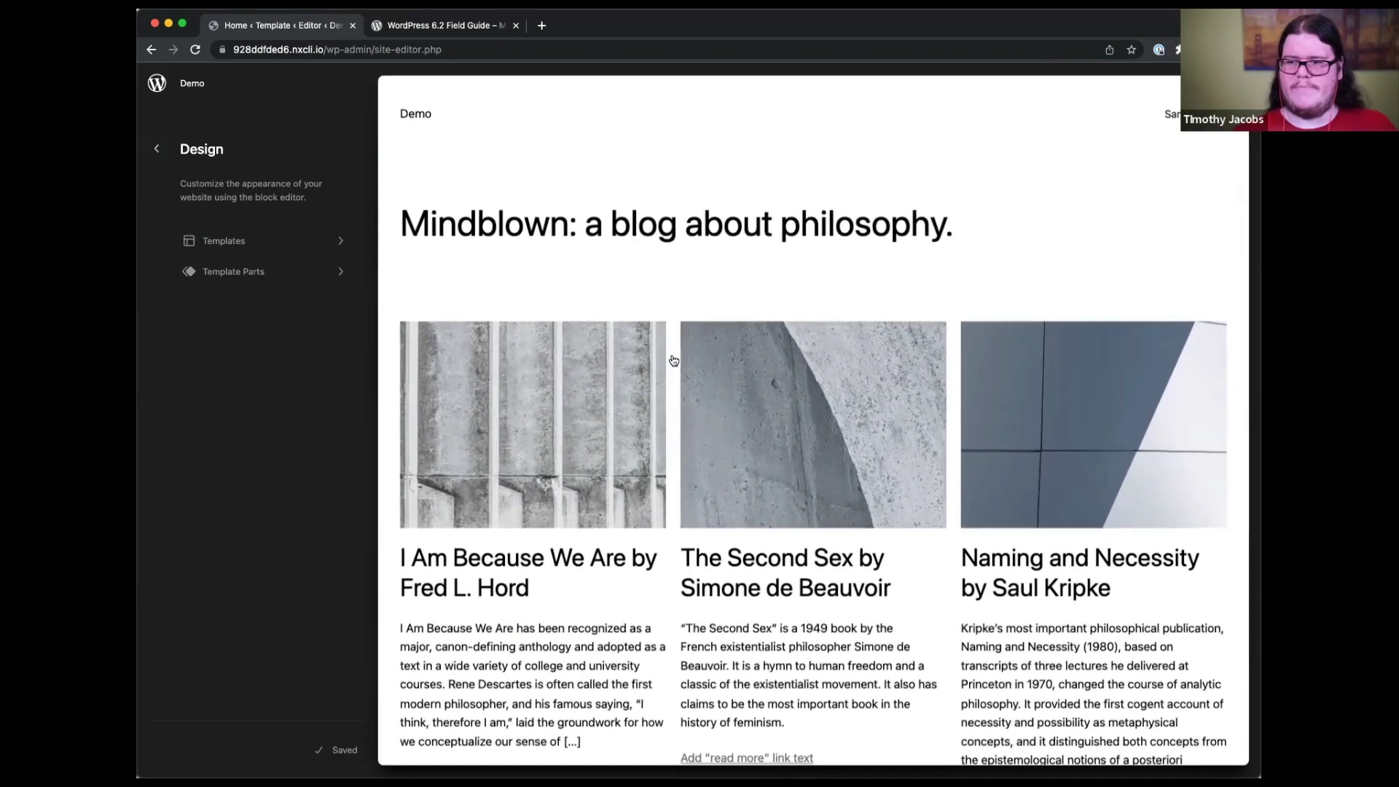
- Widen the site editor's Design sidebar slightly and look over the Home template preview
scroll(687, 408, down, 6)
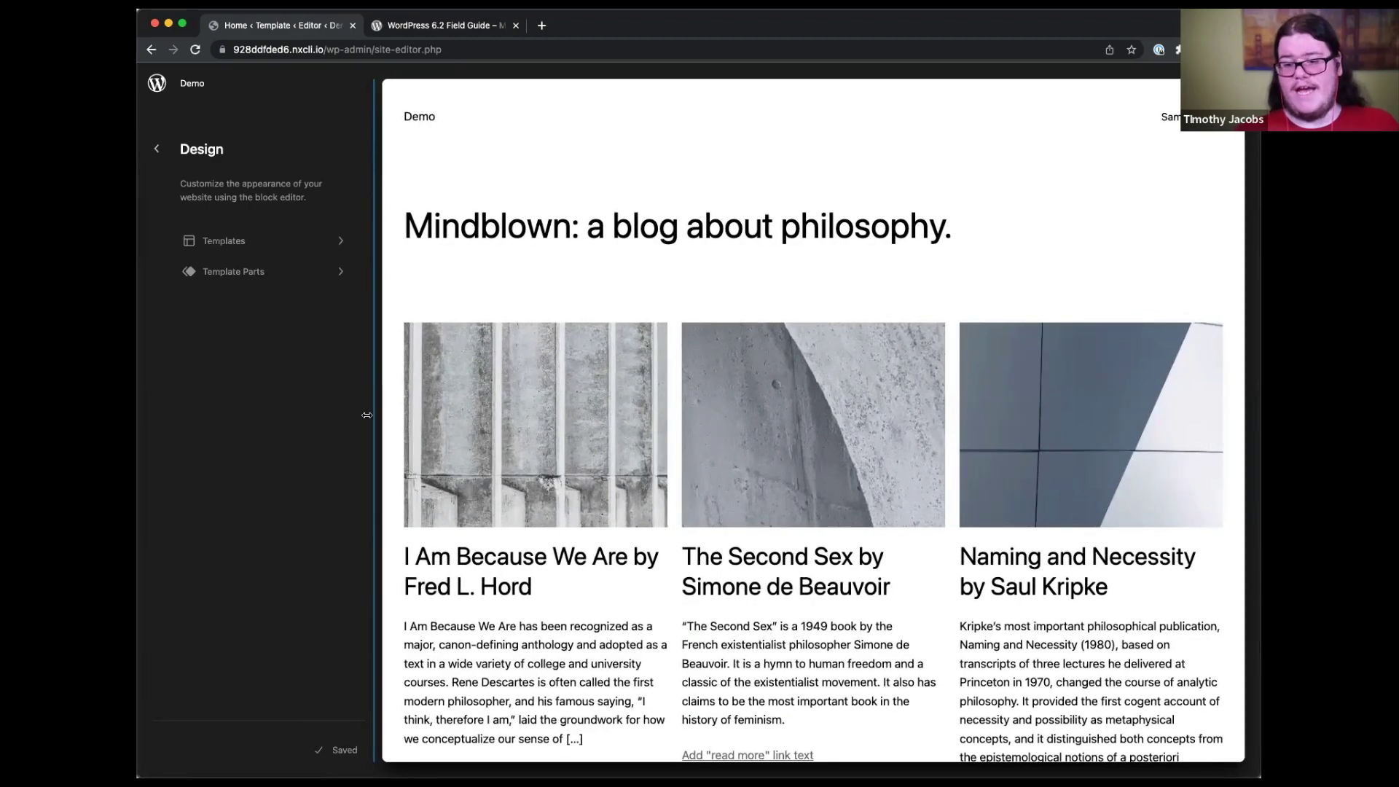
drag(366, 415, 373, 368)
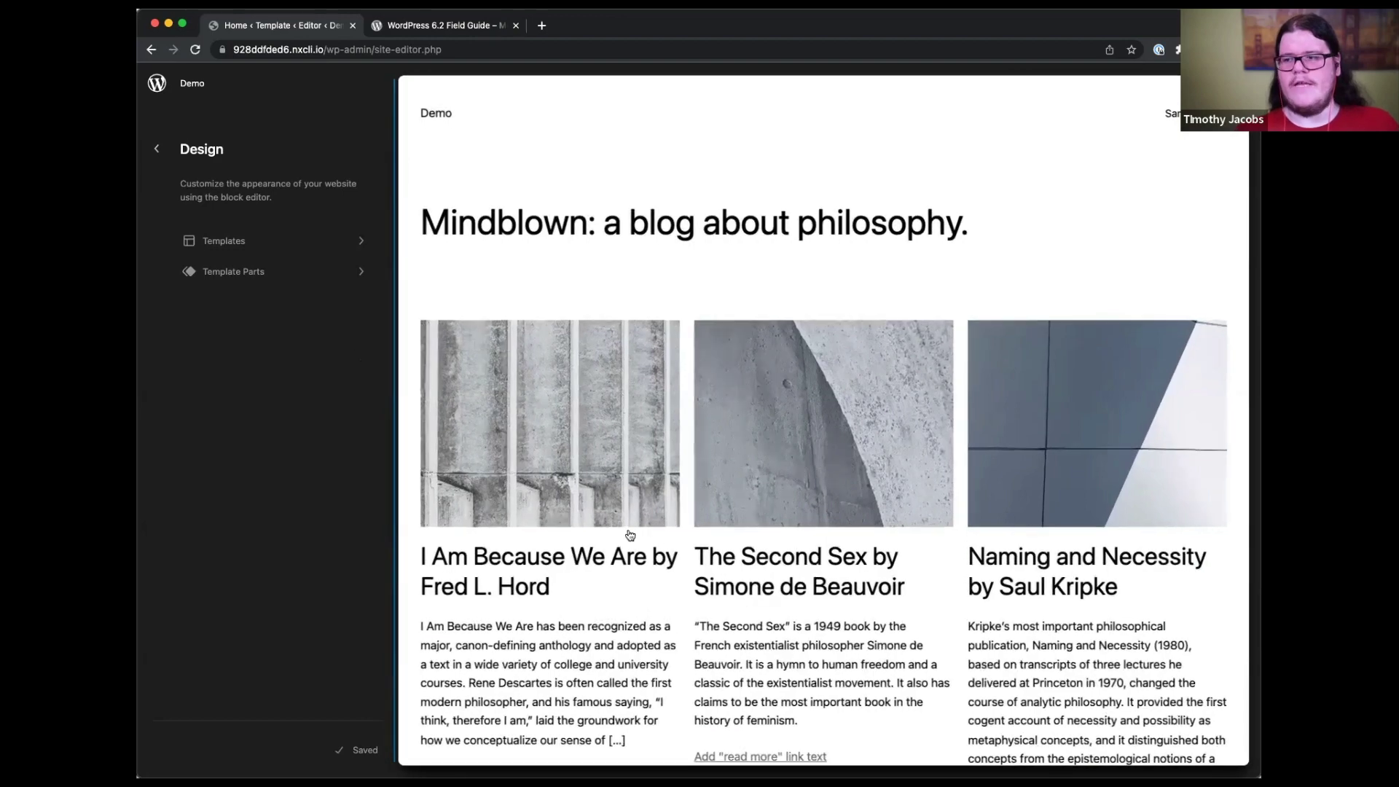
scroll(628, 536, down, 10)
scroll(628, 537, up, 10)
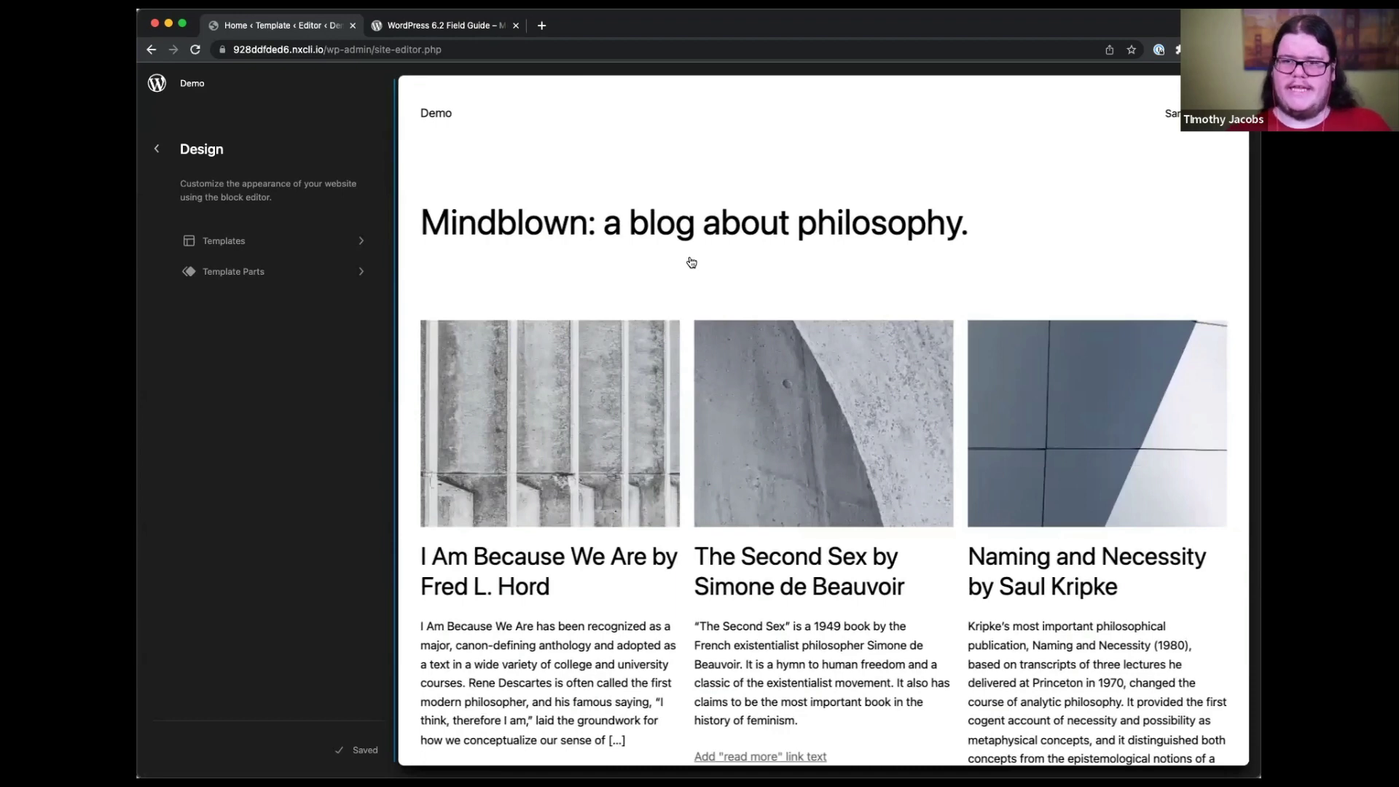
- Open the Home template for editing and look it over down to the footer
click(716, 225)
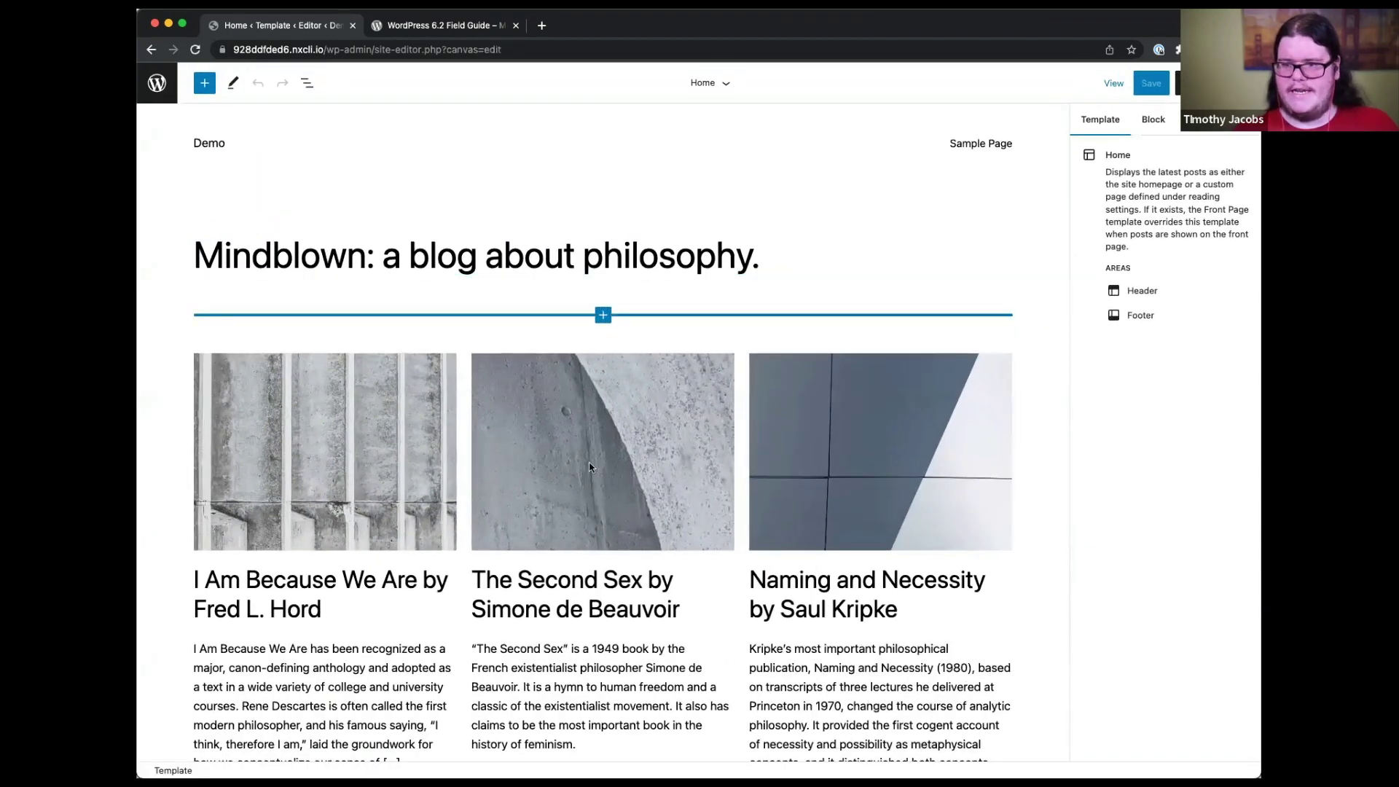
scroll(590, 470, down, 3)
scroll(587, 489, down, 15)
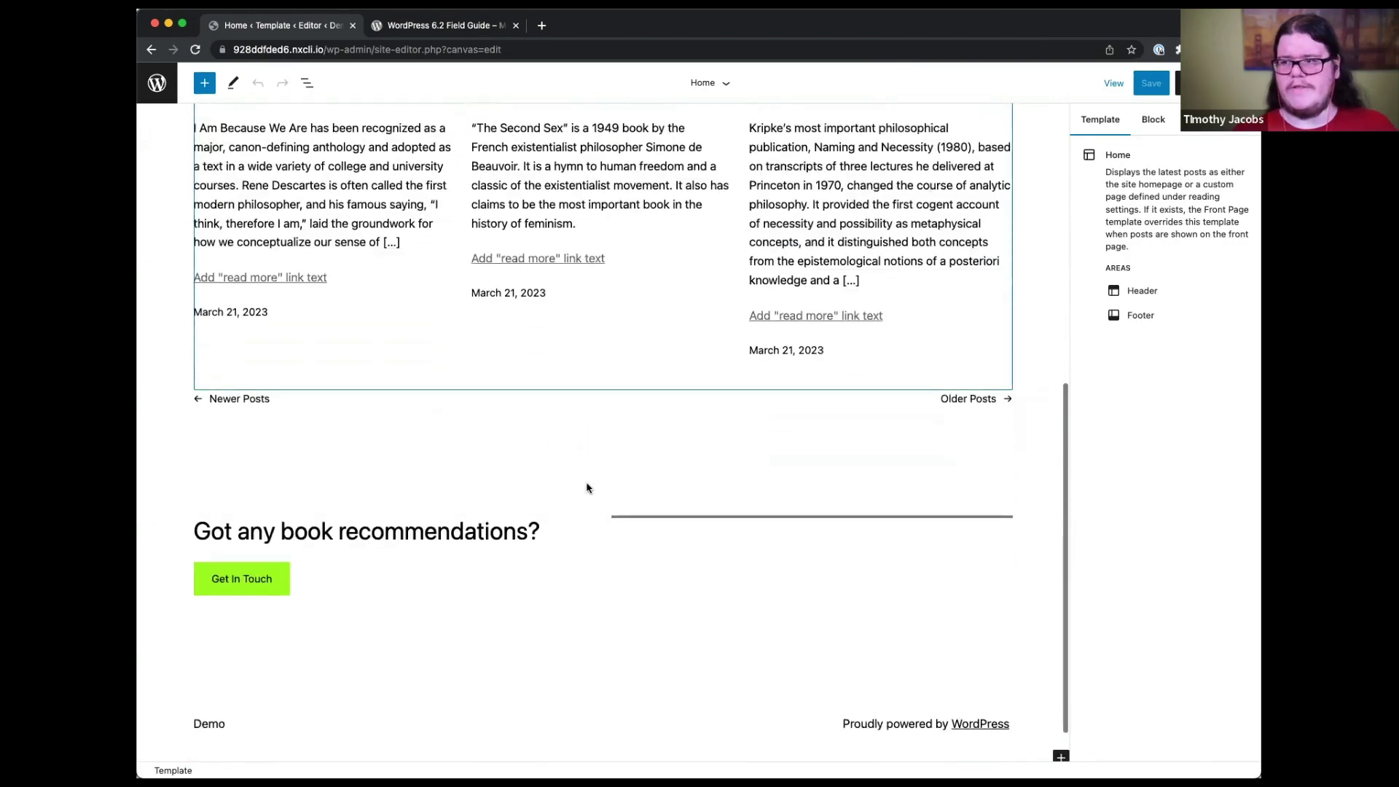
scroll(587, 488, up, 20)
scroll(587, 488, up, 2)
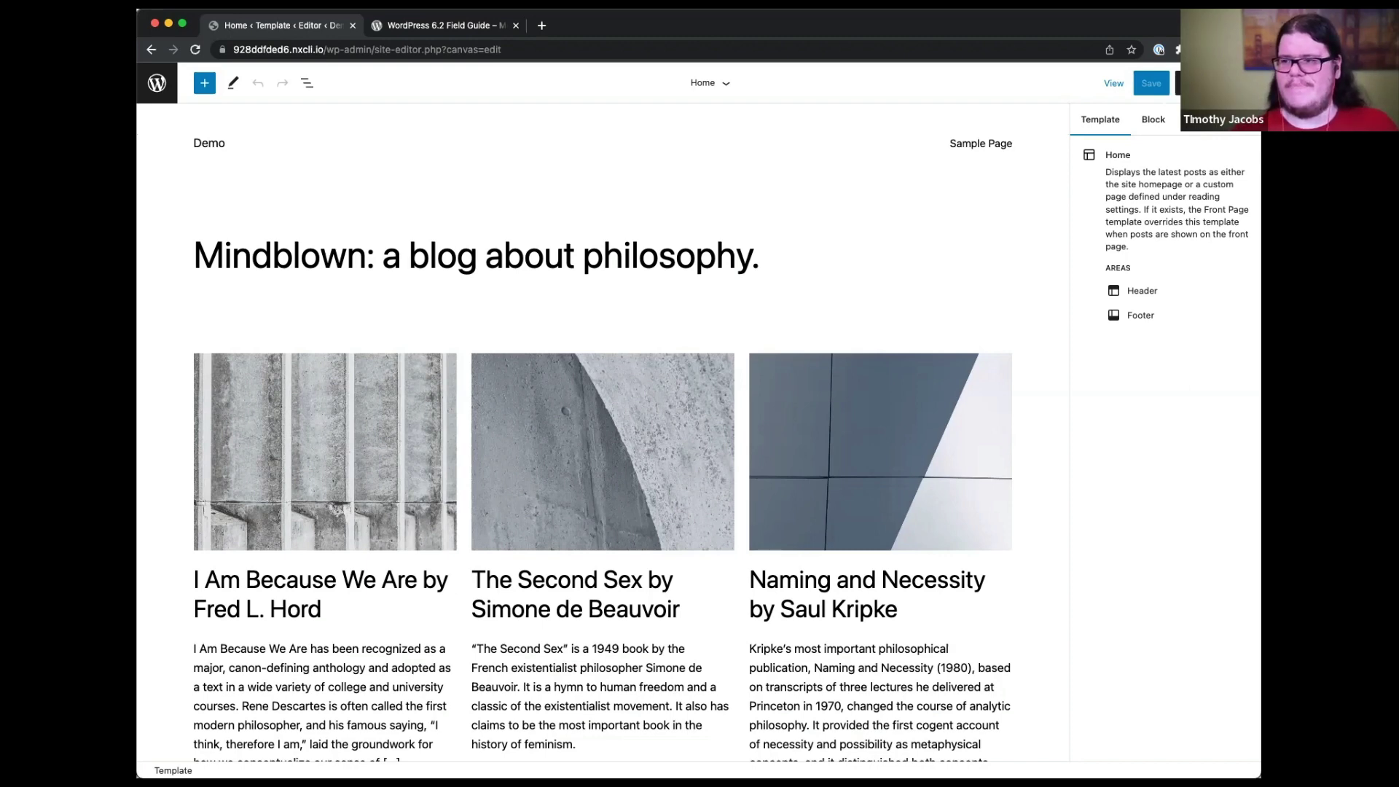
- Open the Style Book from the global styles and look through its Text block examples
click(1216, 83)
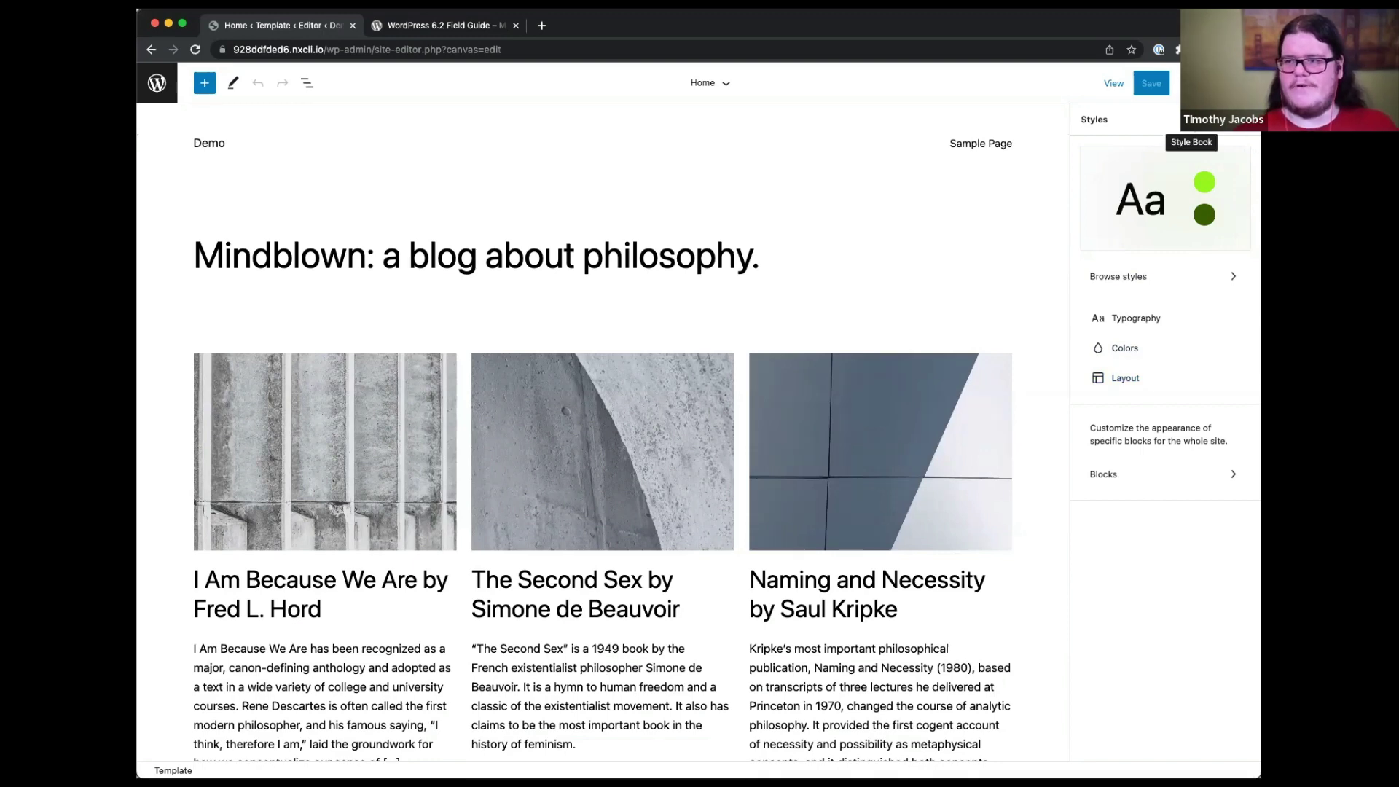
click(1190, 120)
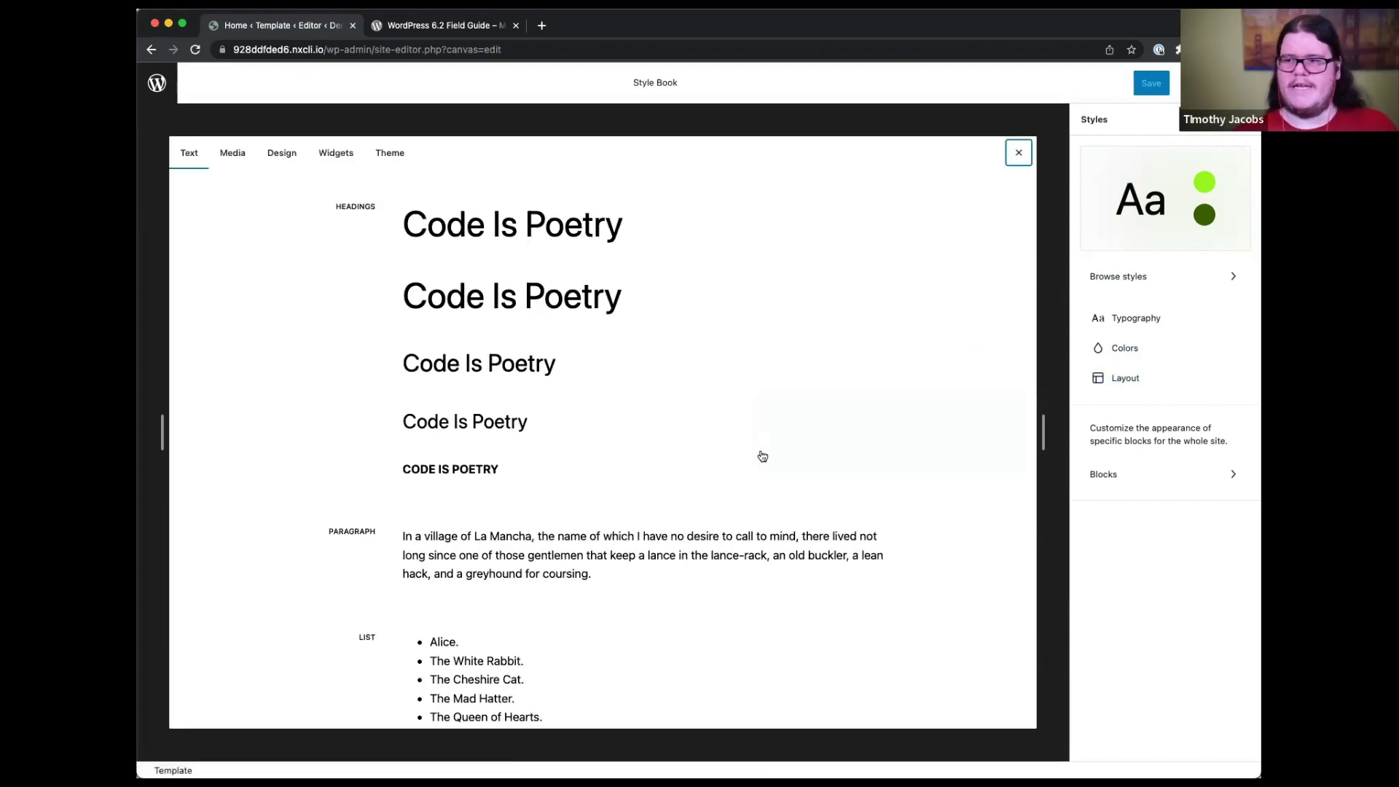
scroll(762, 456, down, 12)
scroll(762, 456, up, 12)
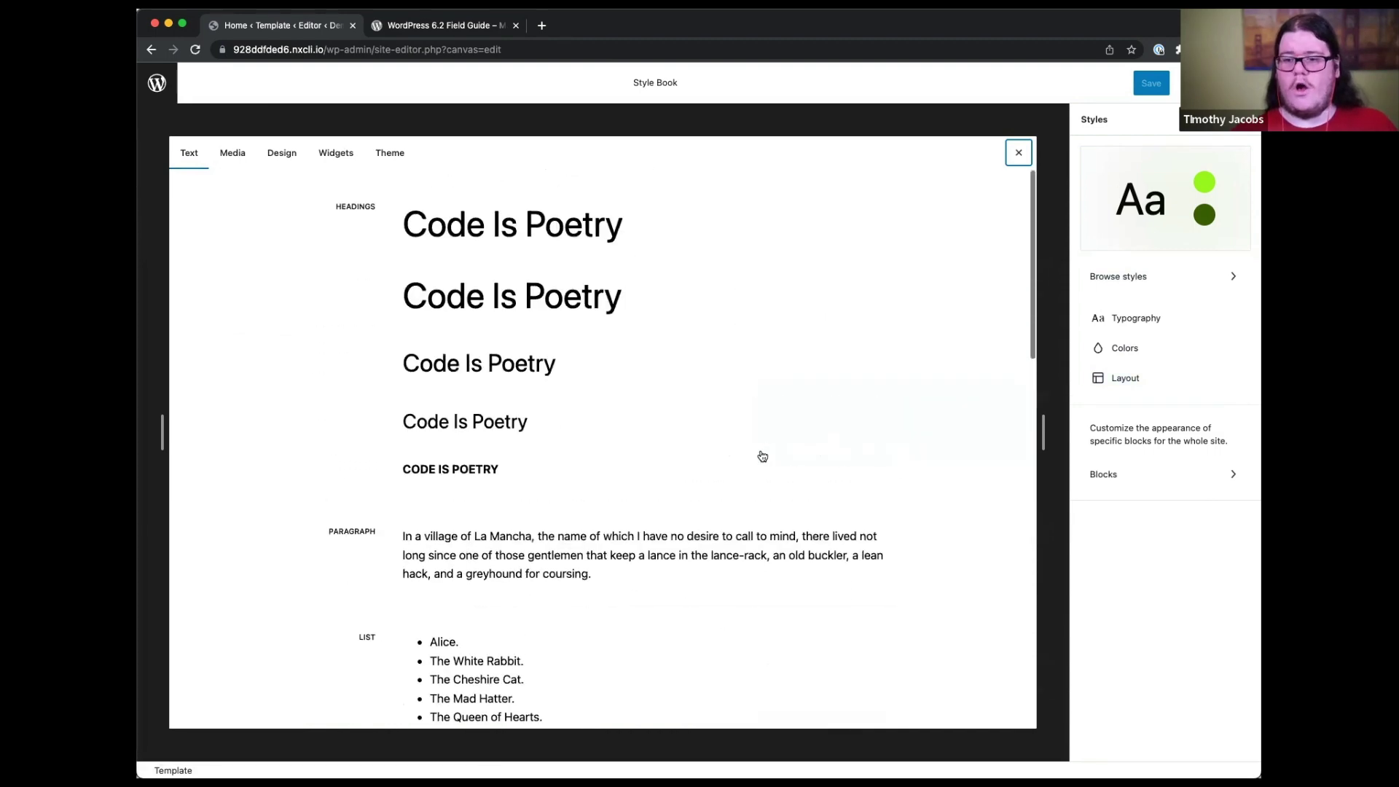
scroll(763, 456, down, 9)
scroll(762, 456, down, 5)
scroll(762, 456, up, 12)
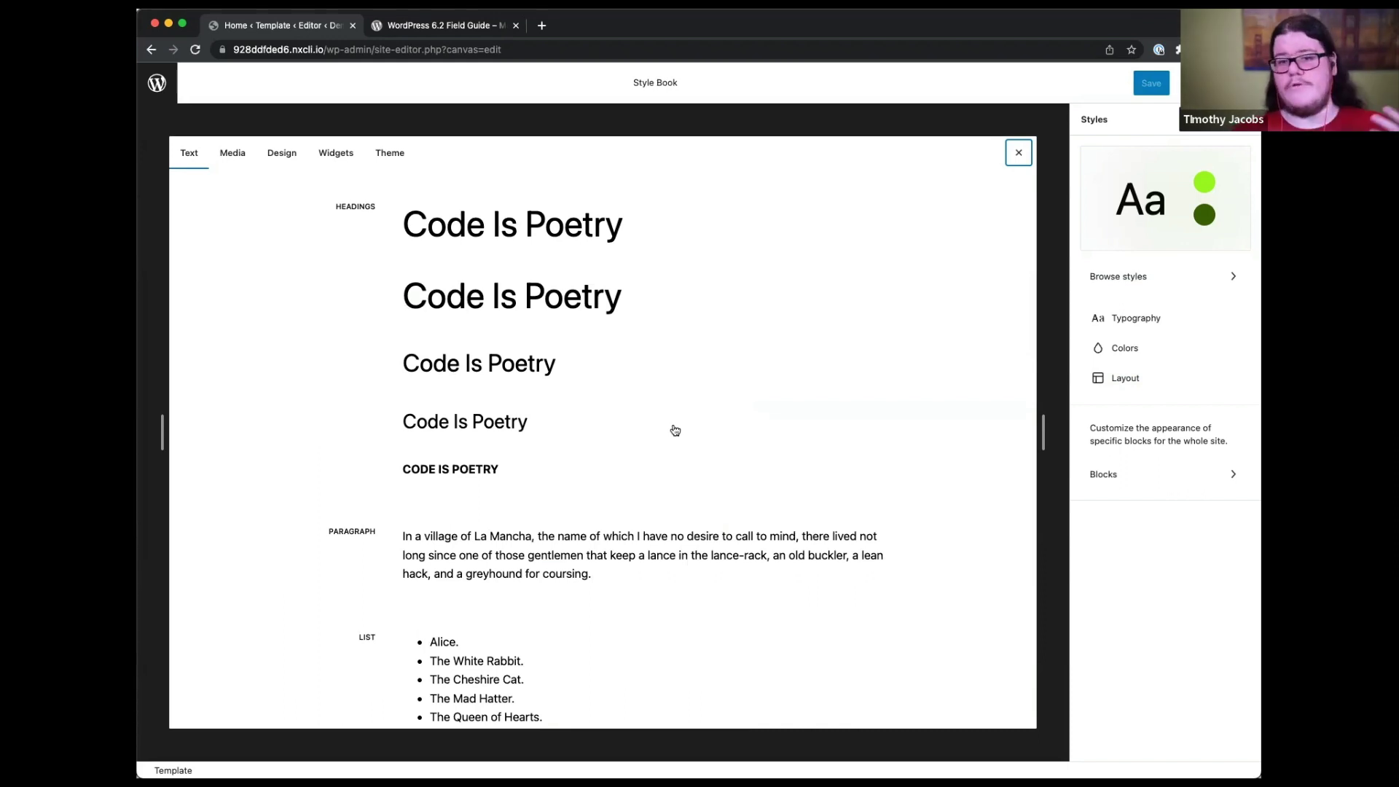
- Examine the Style Book's Media, Design, Widgets and Theme block examples, ending with the Text examples
click(245, 158)
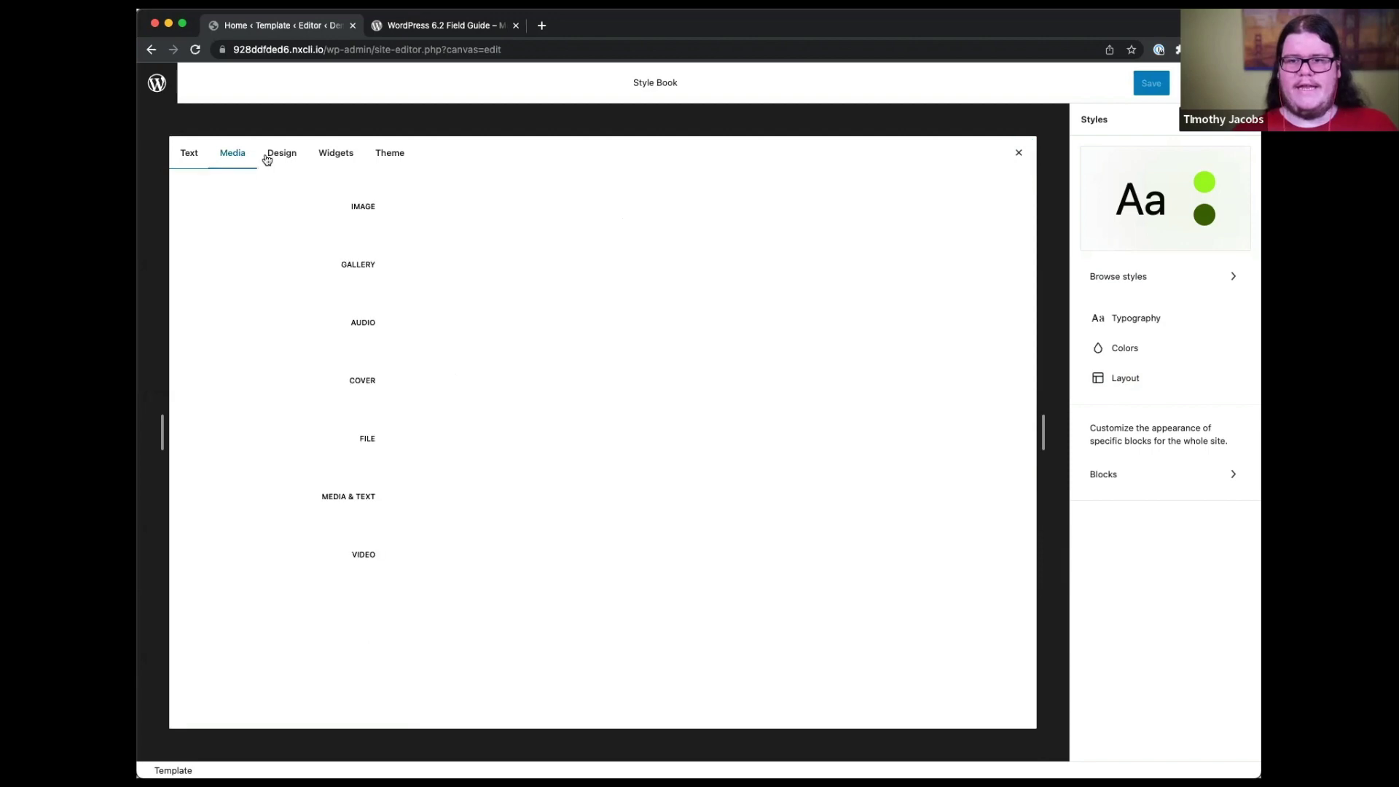
click(295, 157)
click(335, 153)
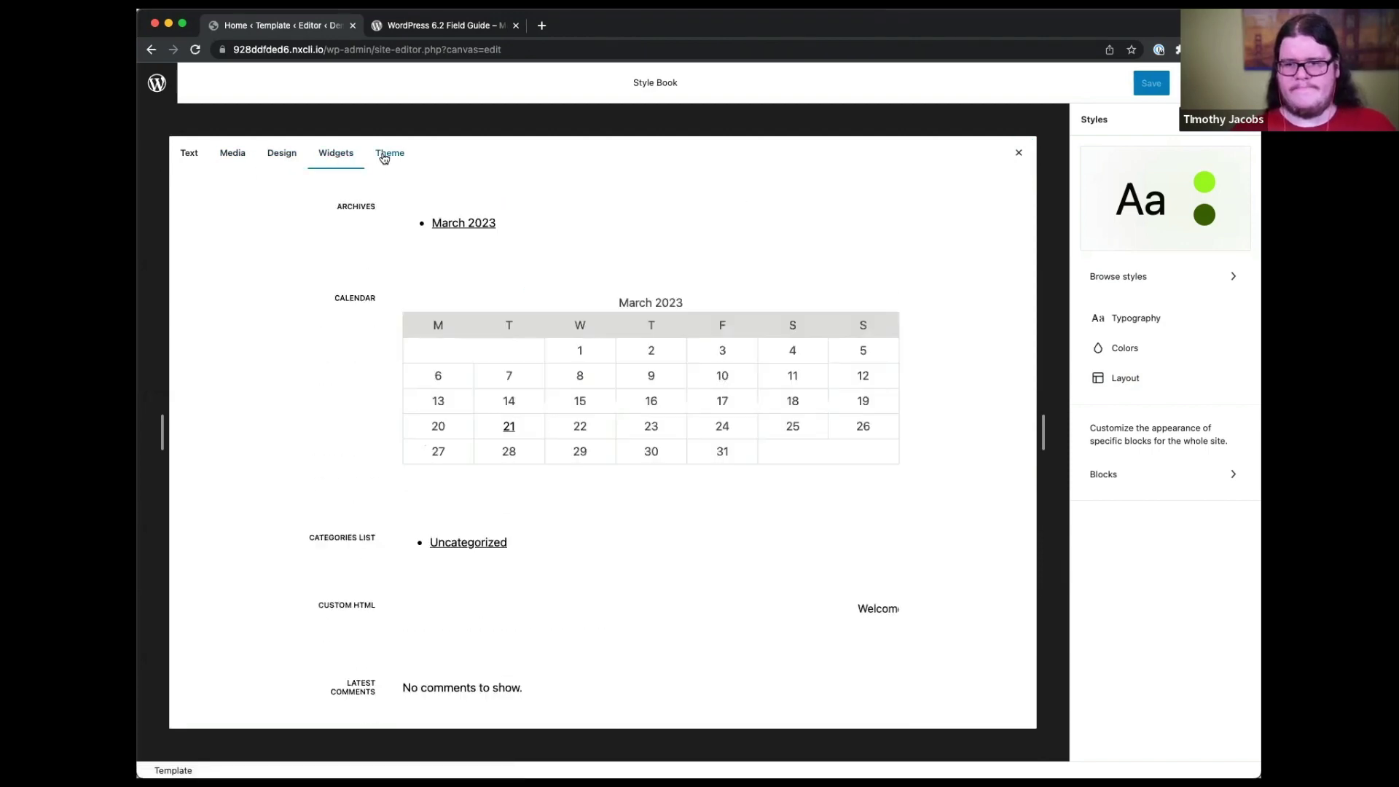
scroll(377, 235, down, 8)
scroll(364, 328, up, 6)
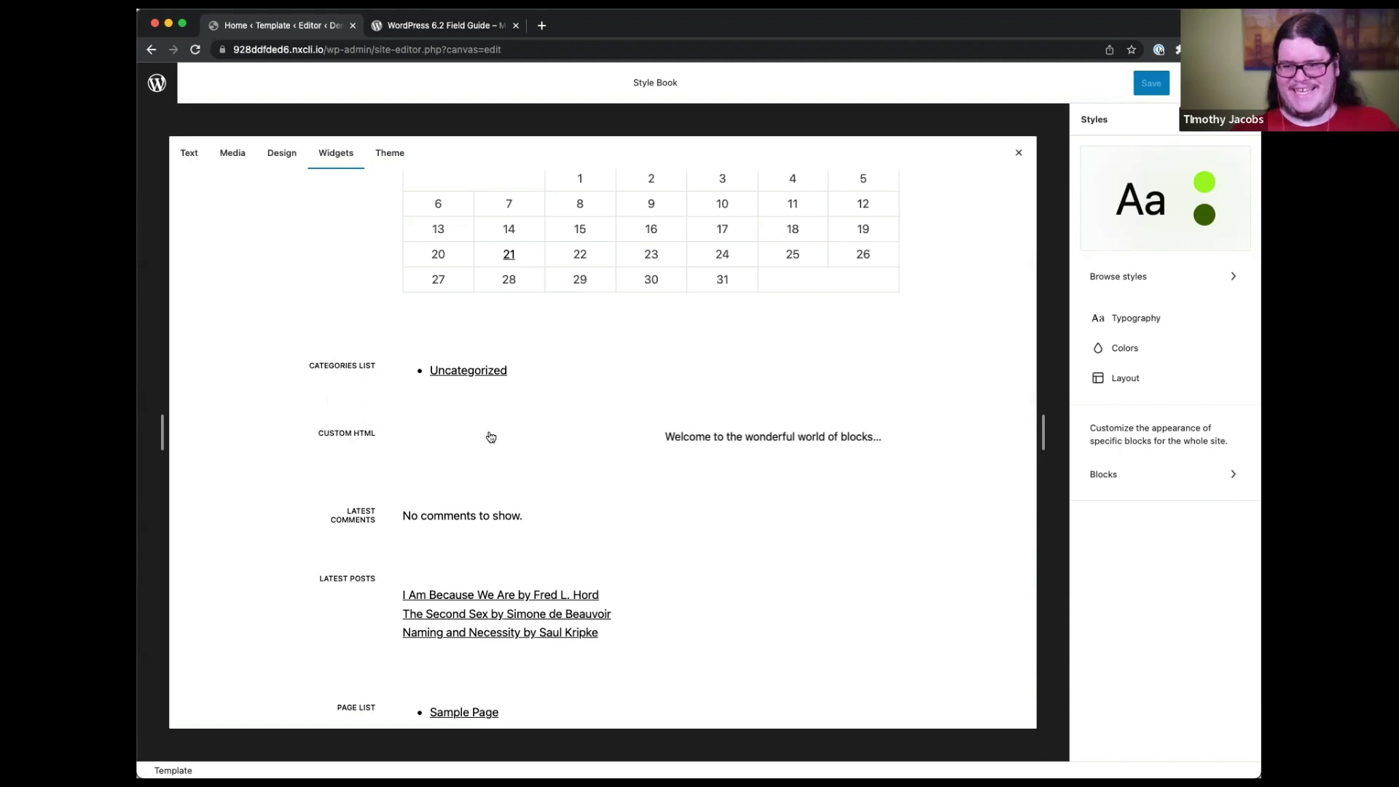
scroll(523, 434, up, 2)
click(389, 154)
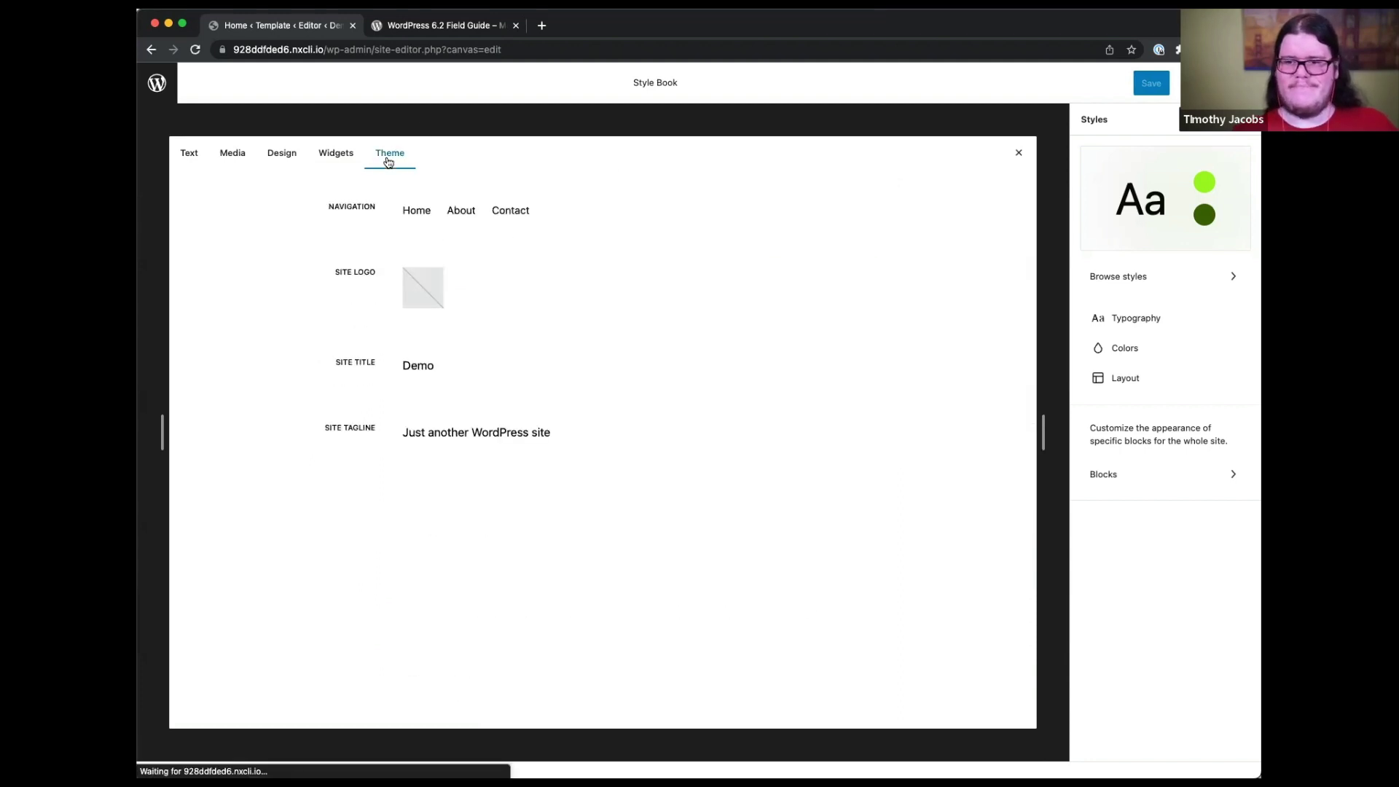
click(191, 153)
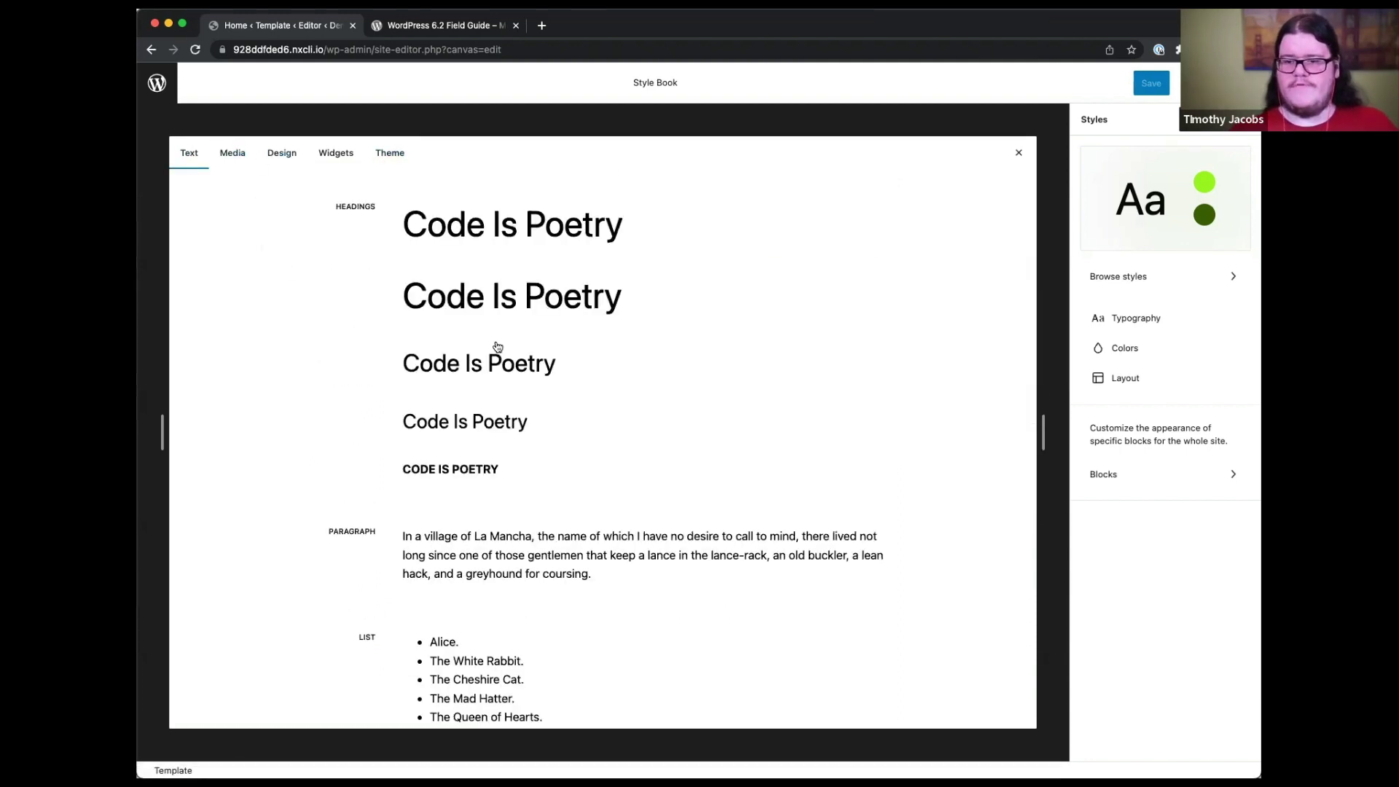
scroll(494, 349, down, 2)
scroll(495, 347, down, 4)
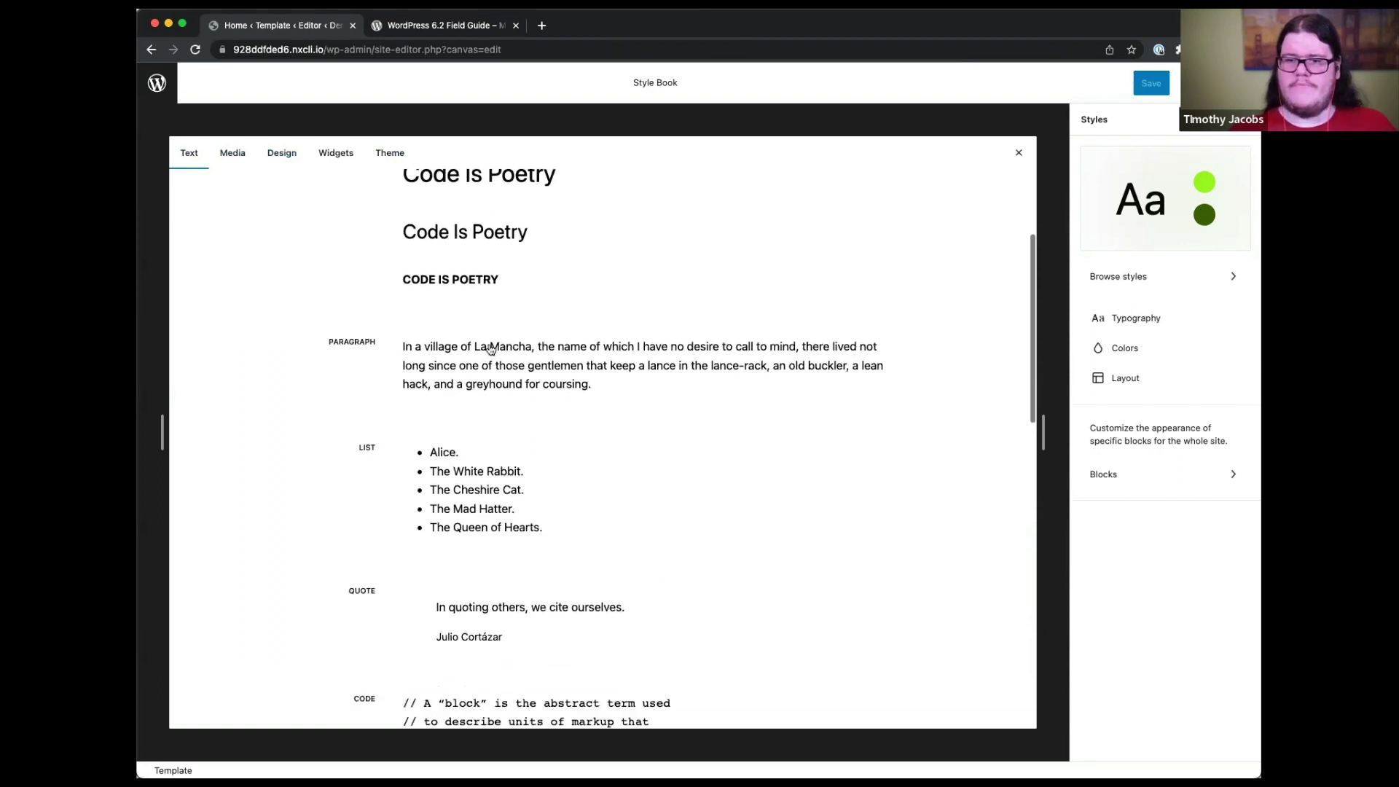
- Open the Image block's styles from the Style Book's Media examples and check its border settings
click(232, 149)
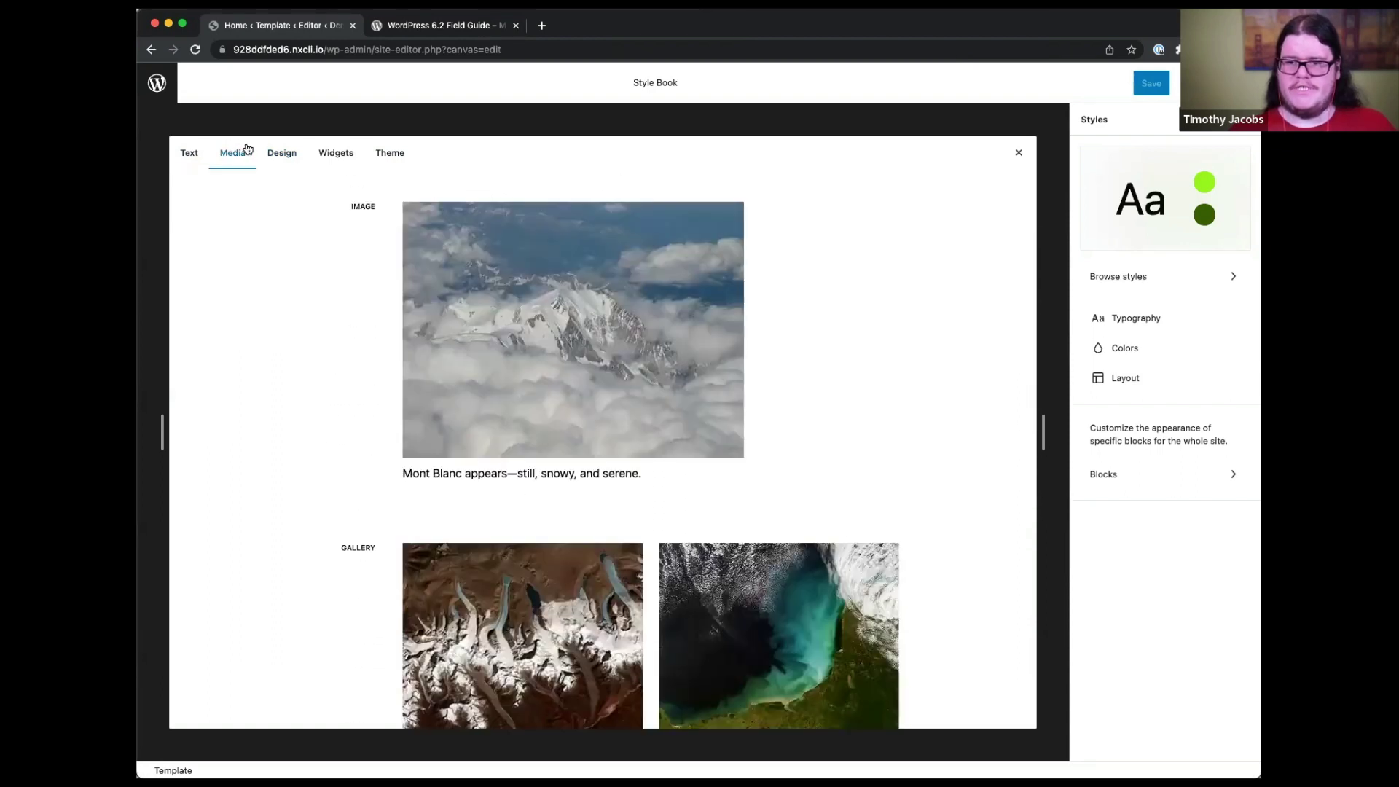
click(495, 297)
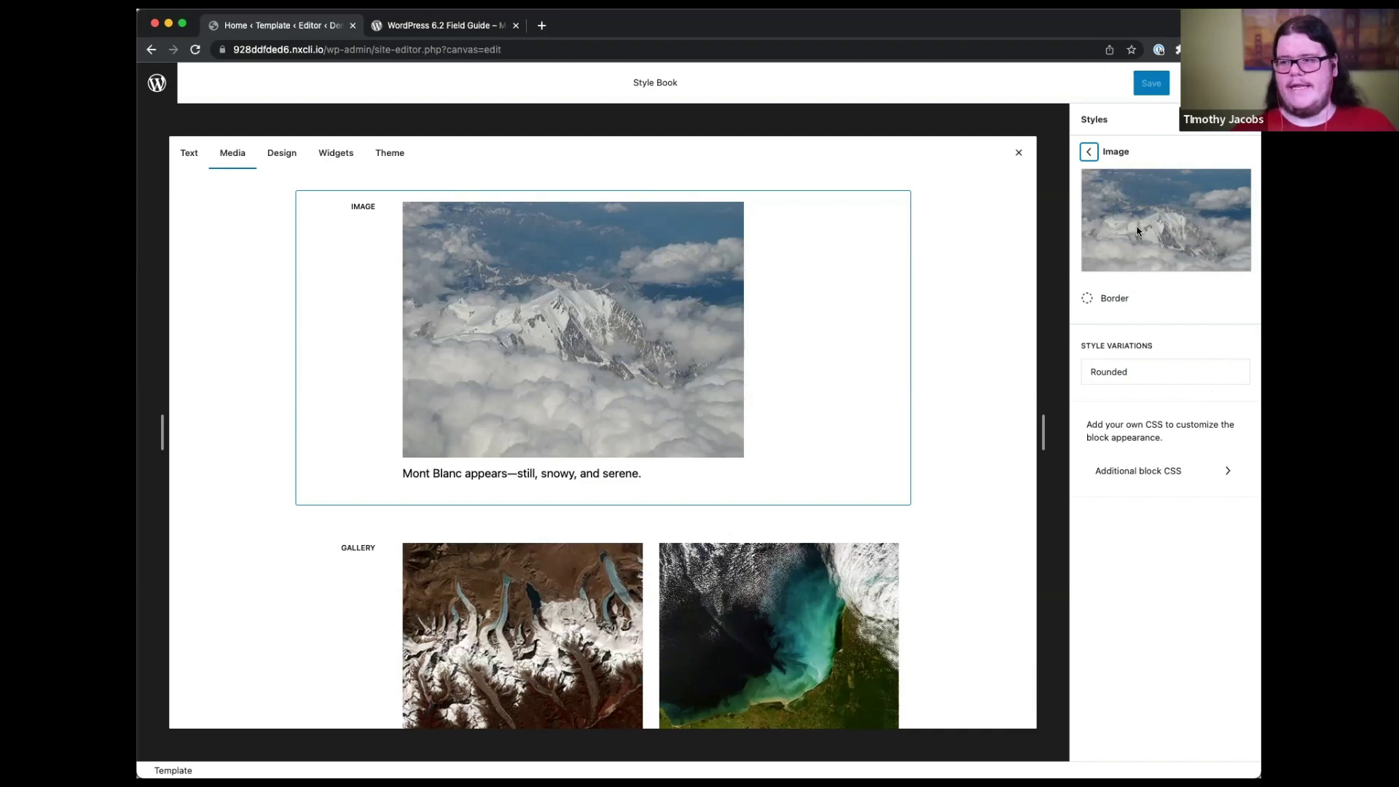
click(1126, 305)
click(1089, 152)
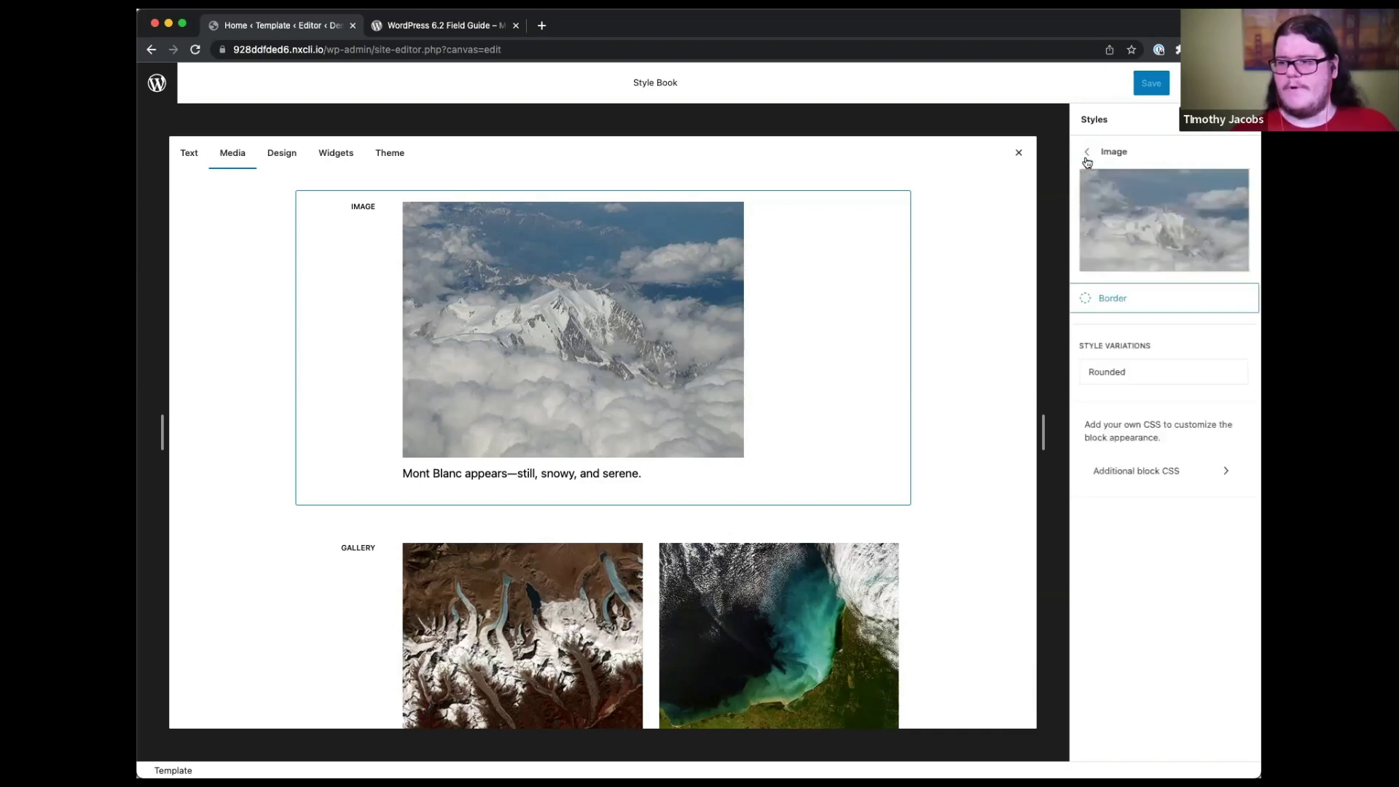
- Set a 6 px border on the Image block's Rounded style variation and return to the Image styles
click(1135, 376)
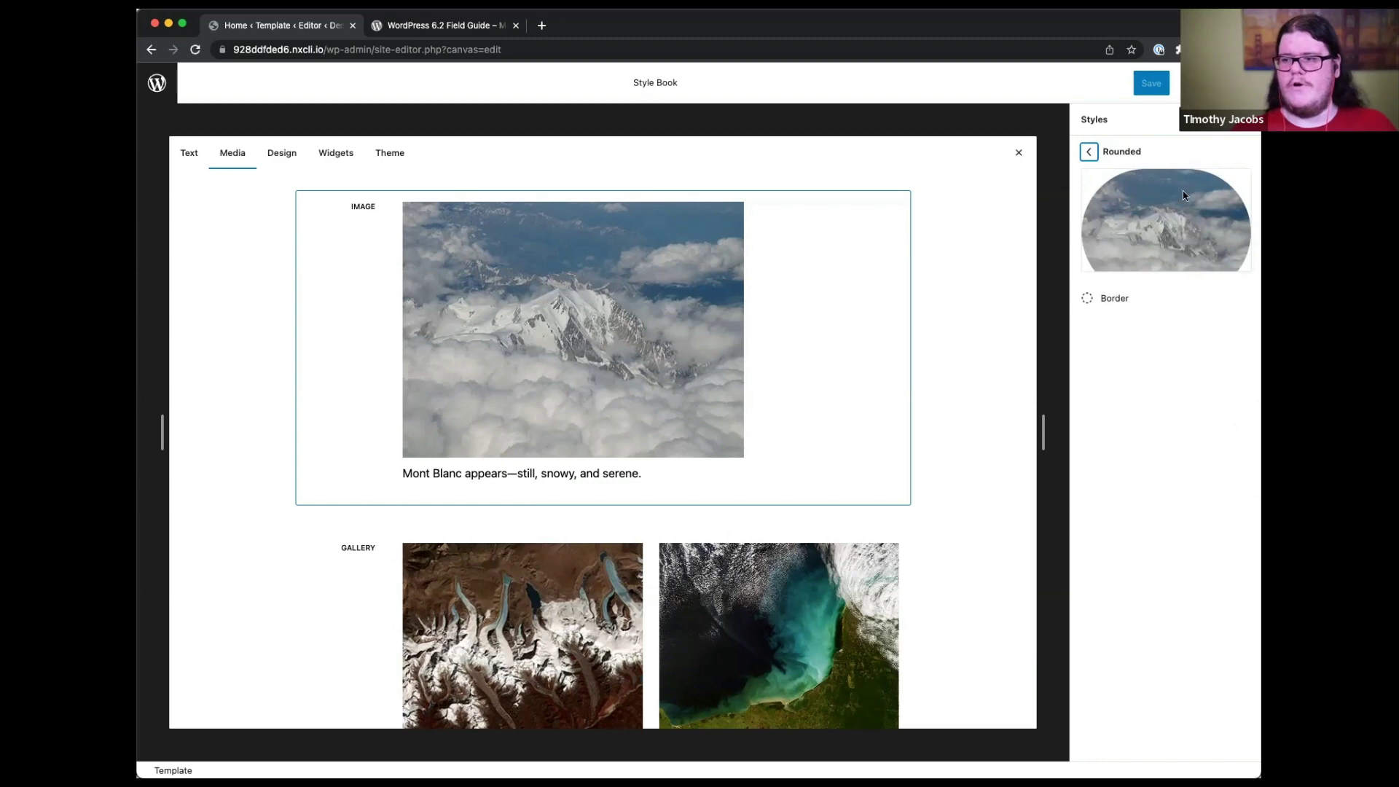
click(1116, 305)
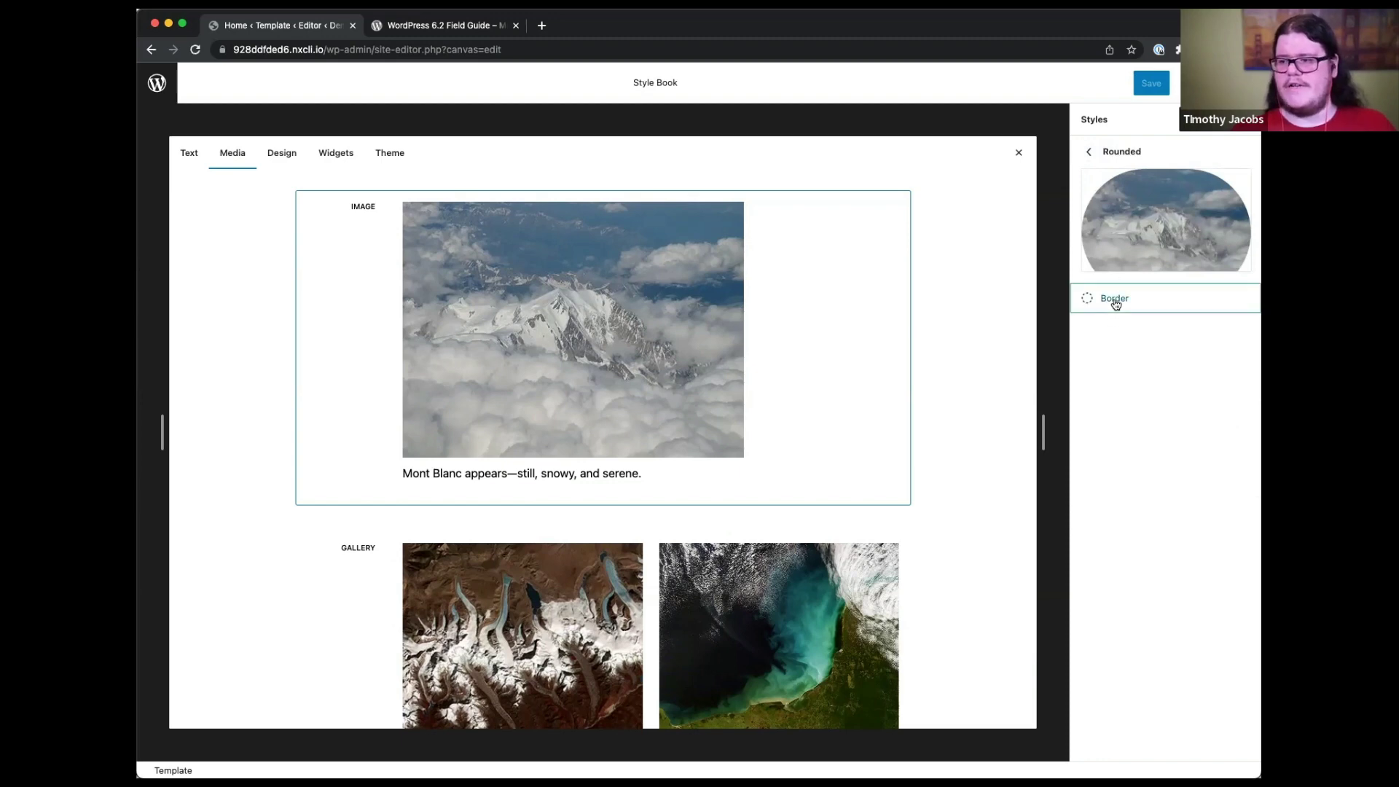
mouse_move(1172, 333)
mouse_down()
mouse_move(1190, 335)
mouse_move(1175, 336)
mouse_up()
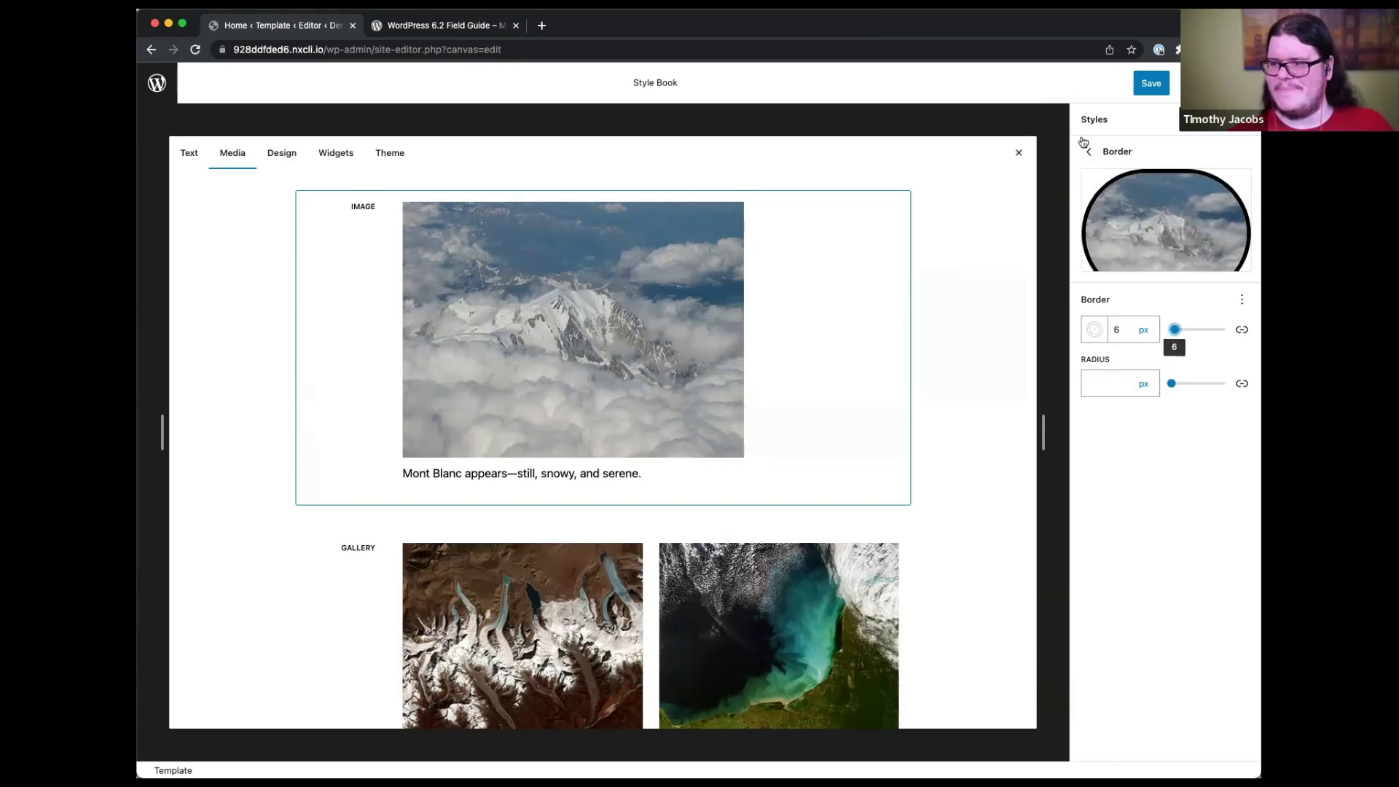
click(1087, 153)
click(1088, 152)
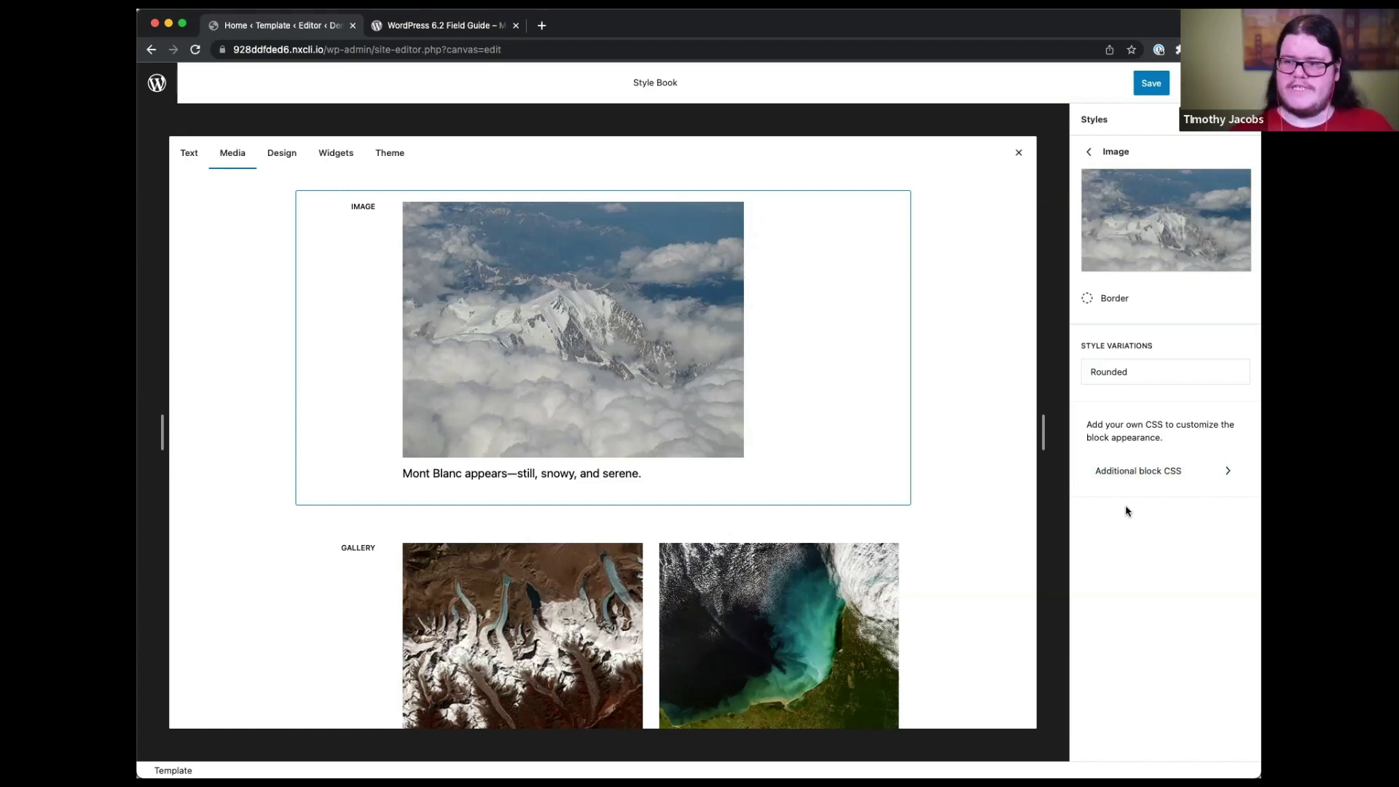
- Add the custom CSS rule ".wp-block-image { opacity: 0.5; }" to the Image block's additional CSS
click(1165, 472)
click(1139, 338)
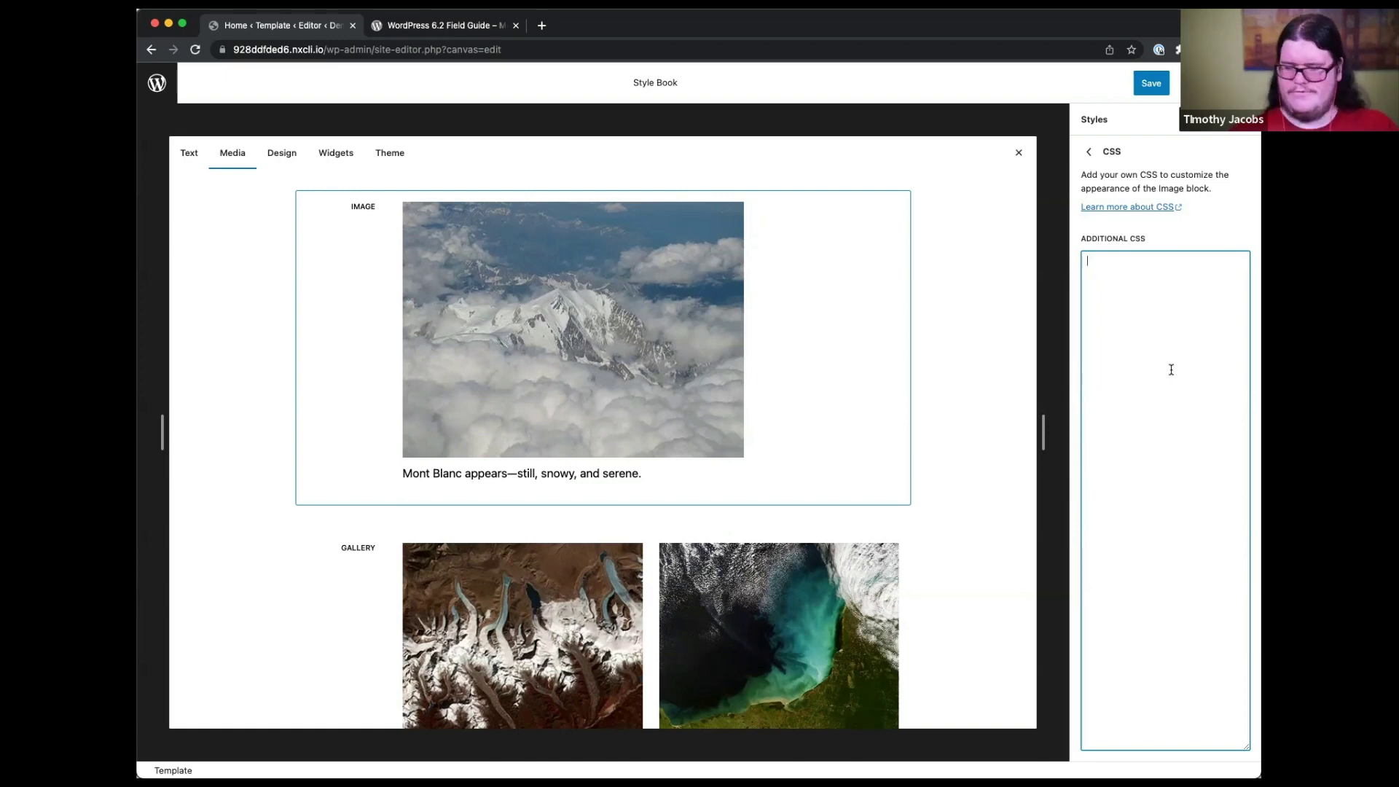
text(.wp-block)
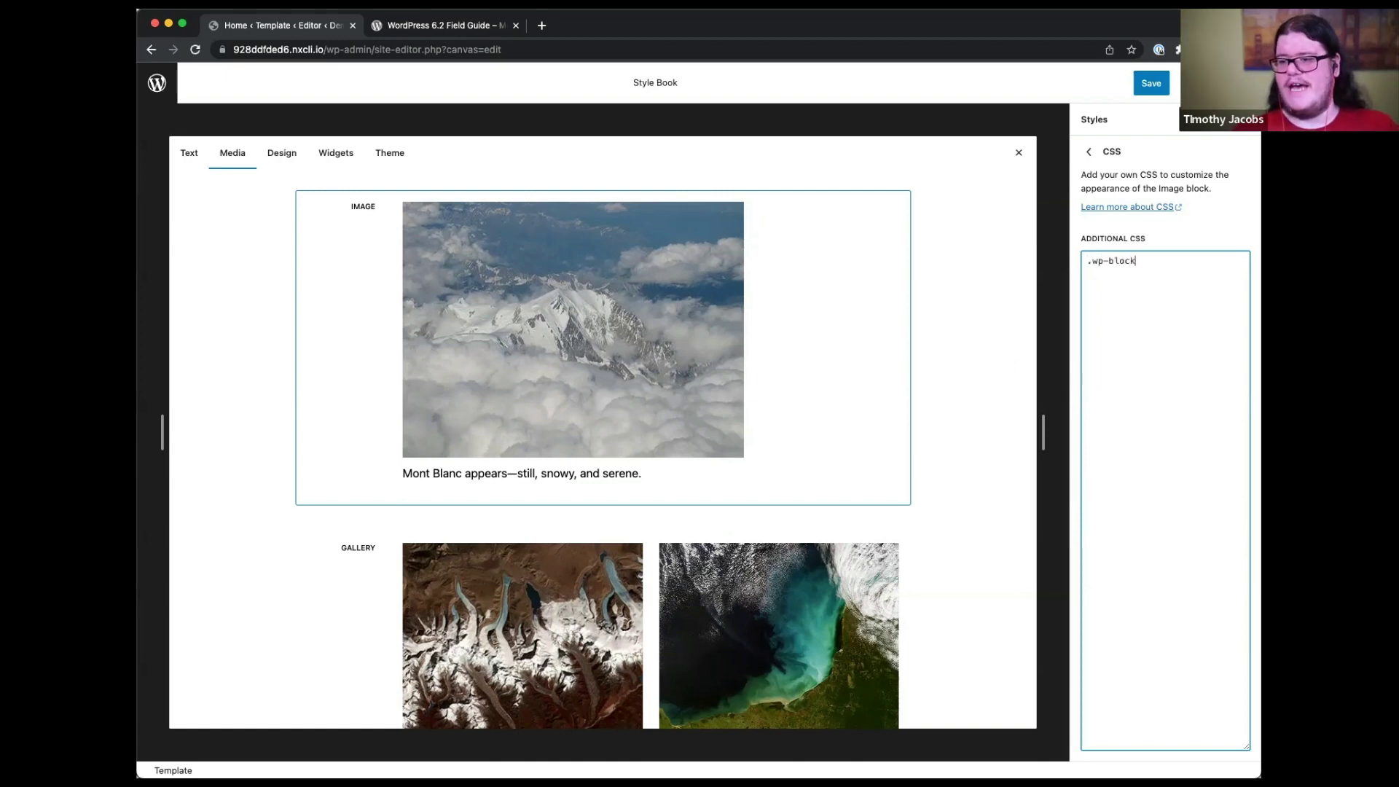
text(-image {  )
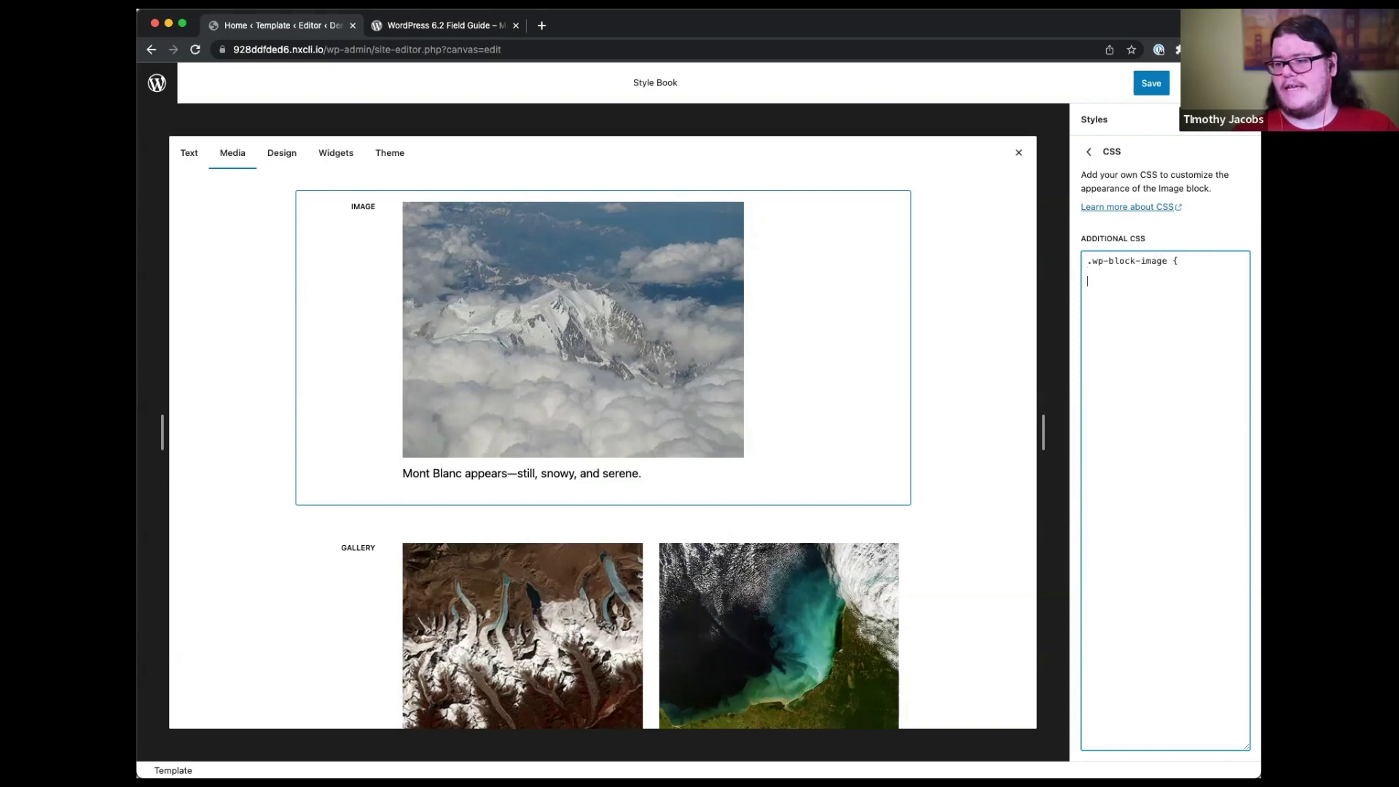
text(})
key(Up)
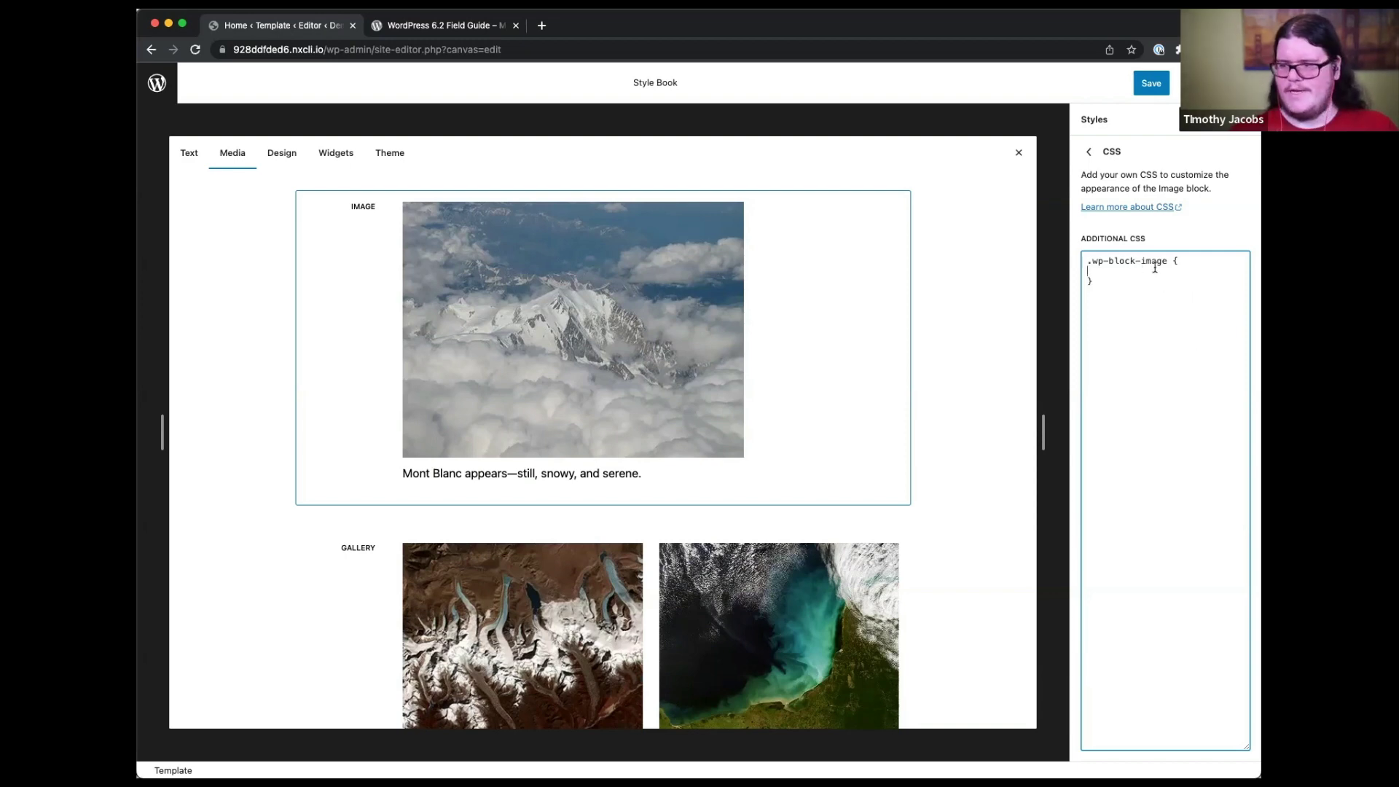
key(super+l)
click(1122, 269)
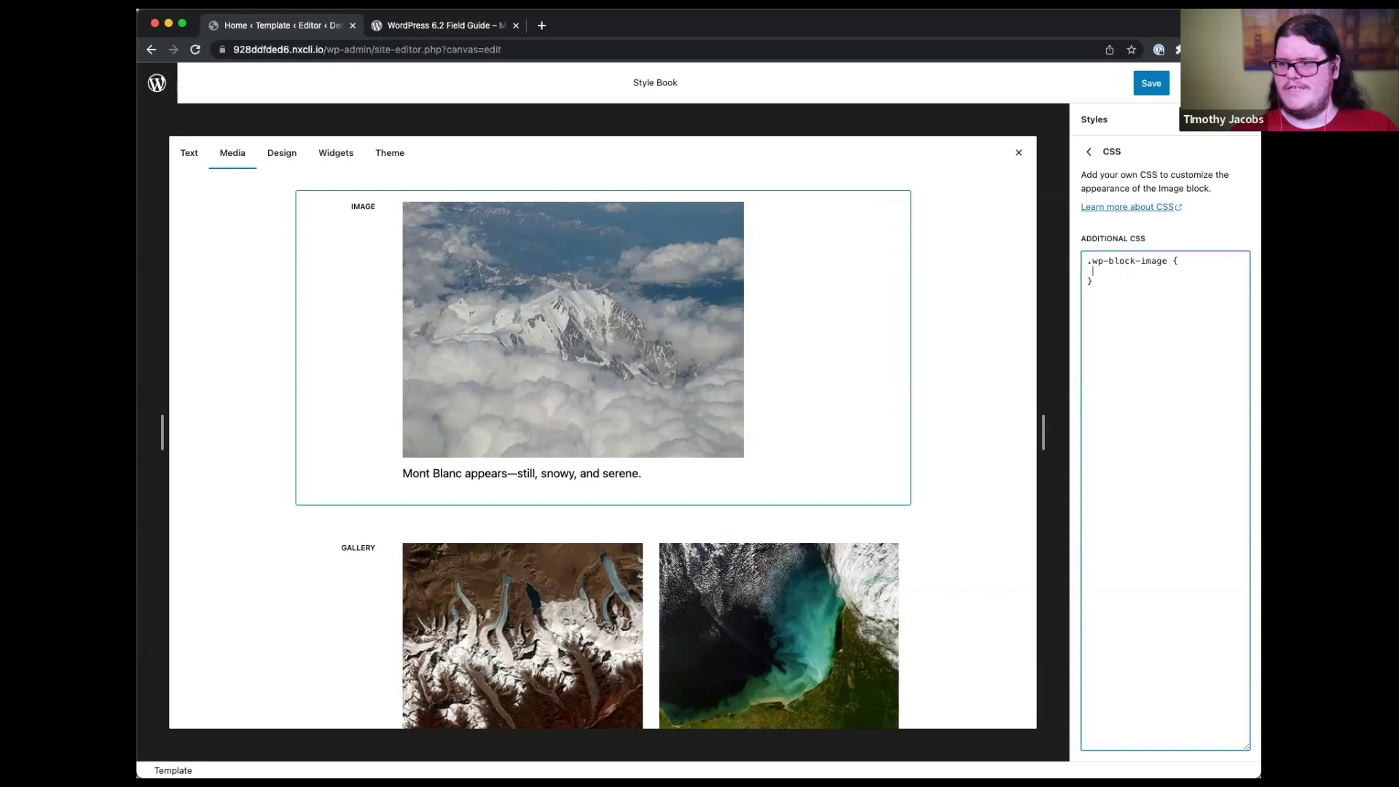
text(opacity: 0.5)
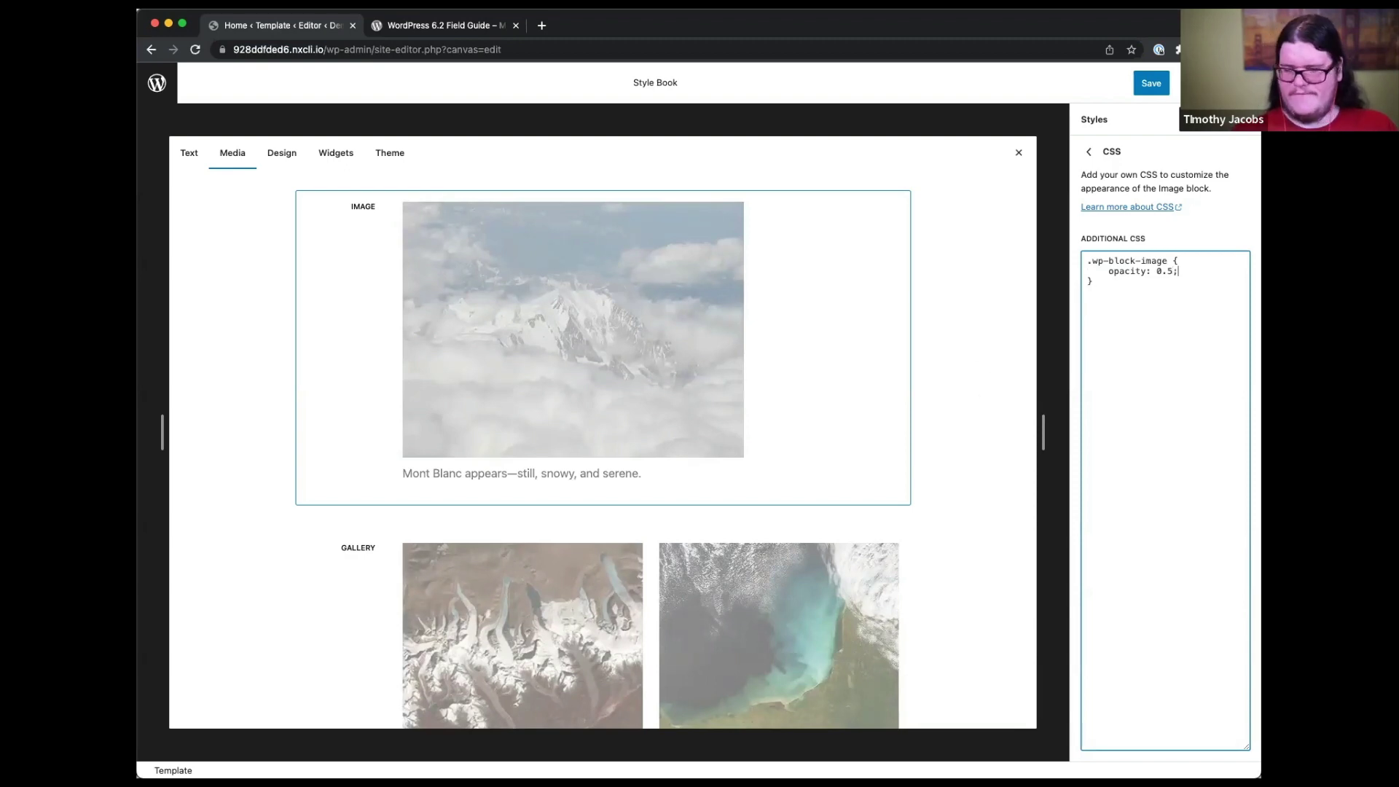
text(;)
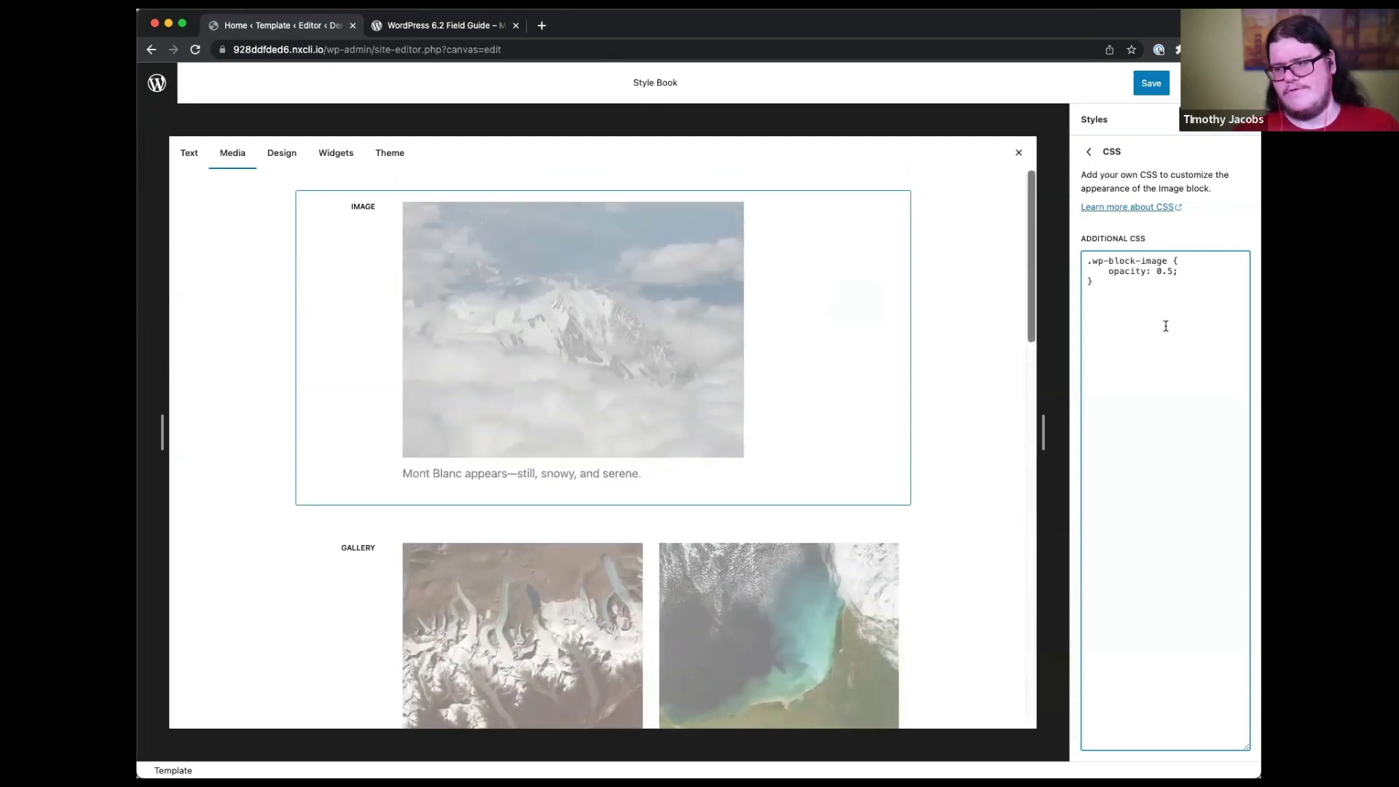
- Clear the Image block's additional CSS and save the site's custom styles
key(super+a)
key(BackSpace)
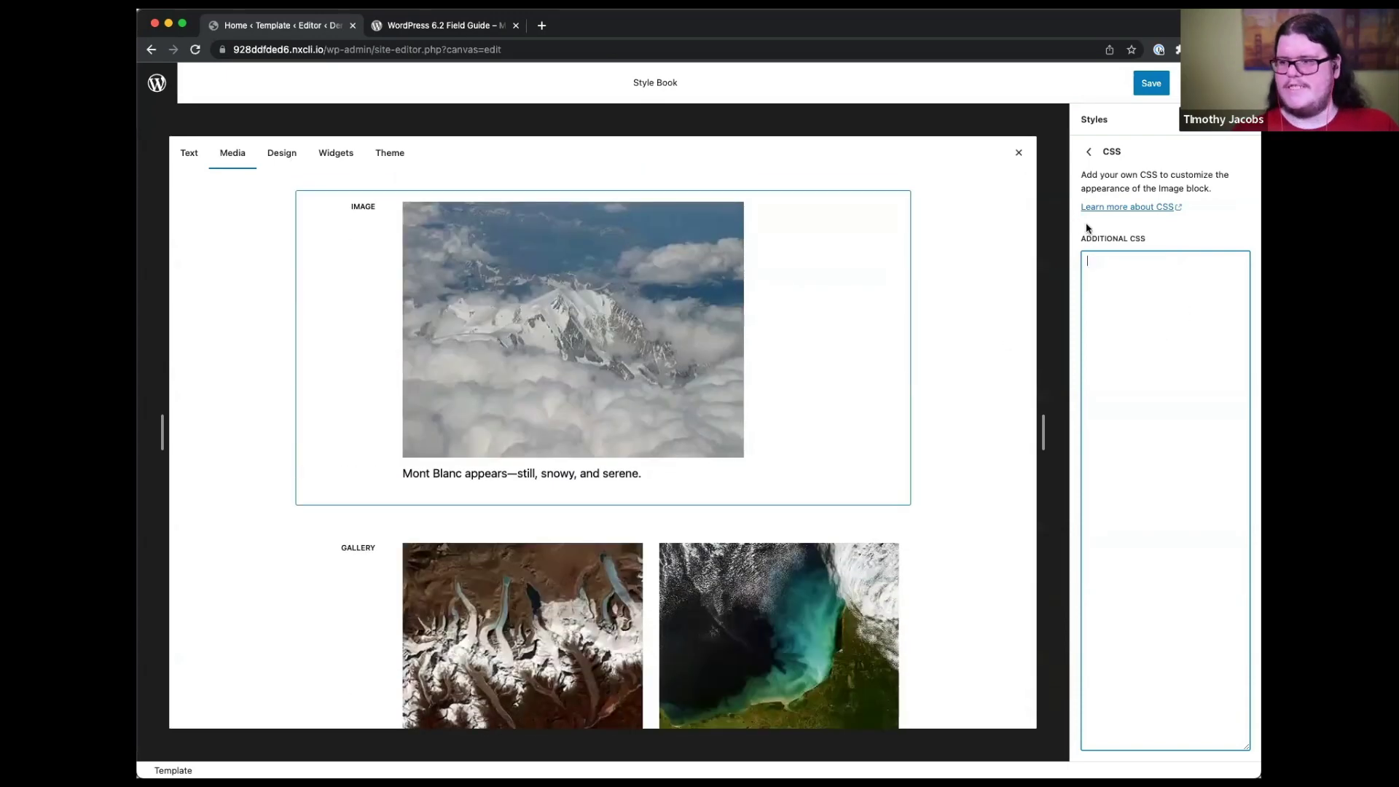
click(1089, 152)
click(1151, 87)
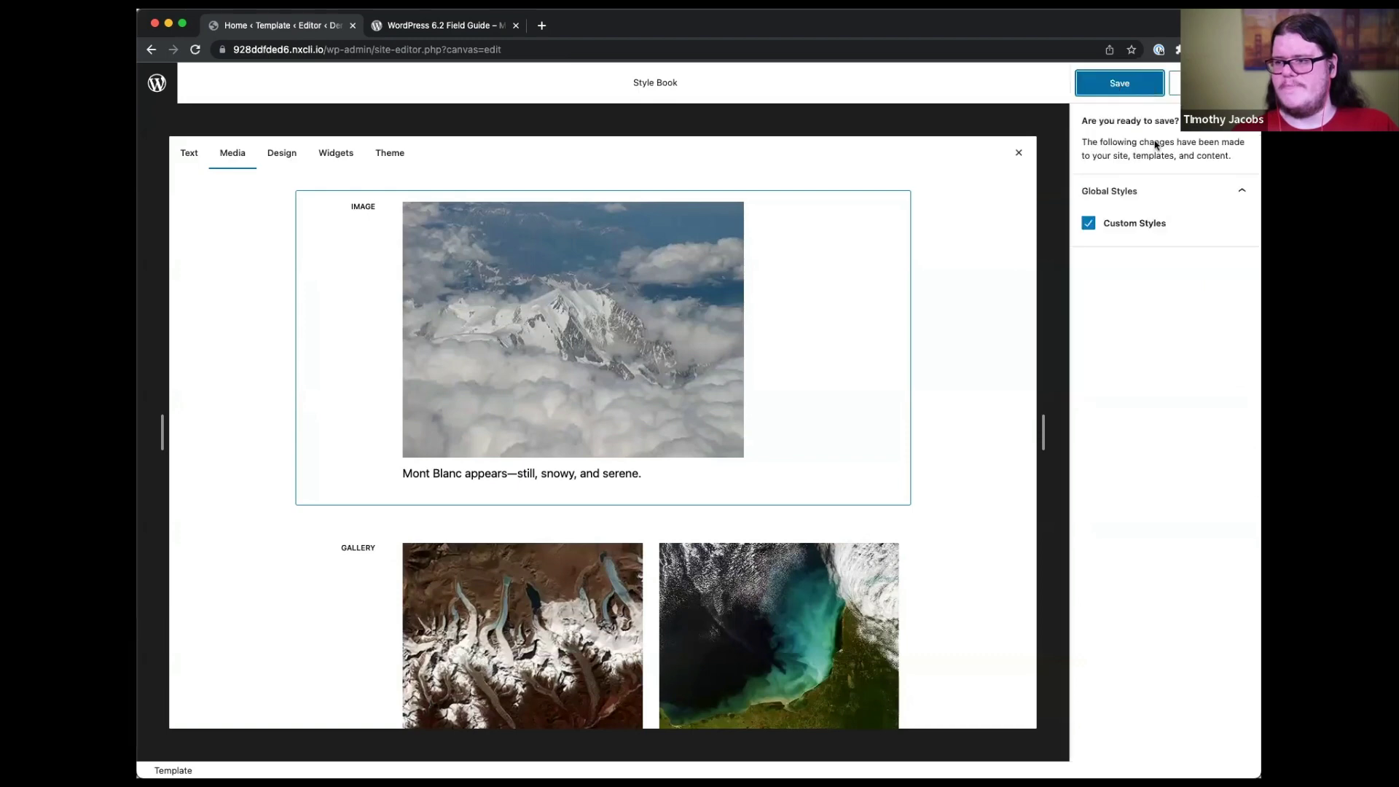
click(1150, 84)
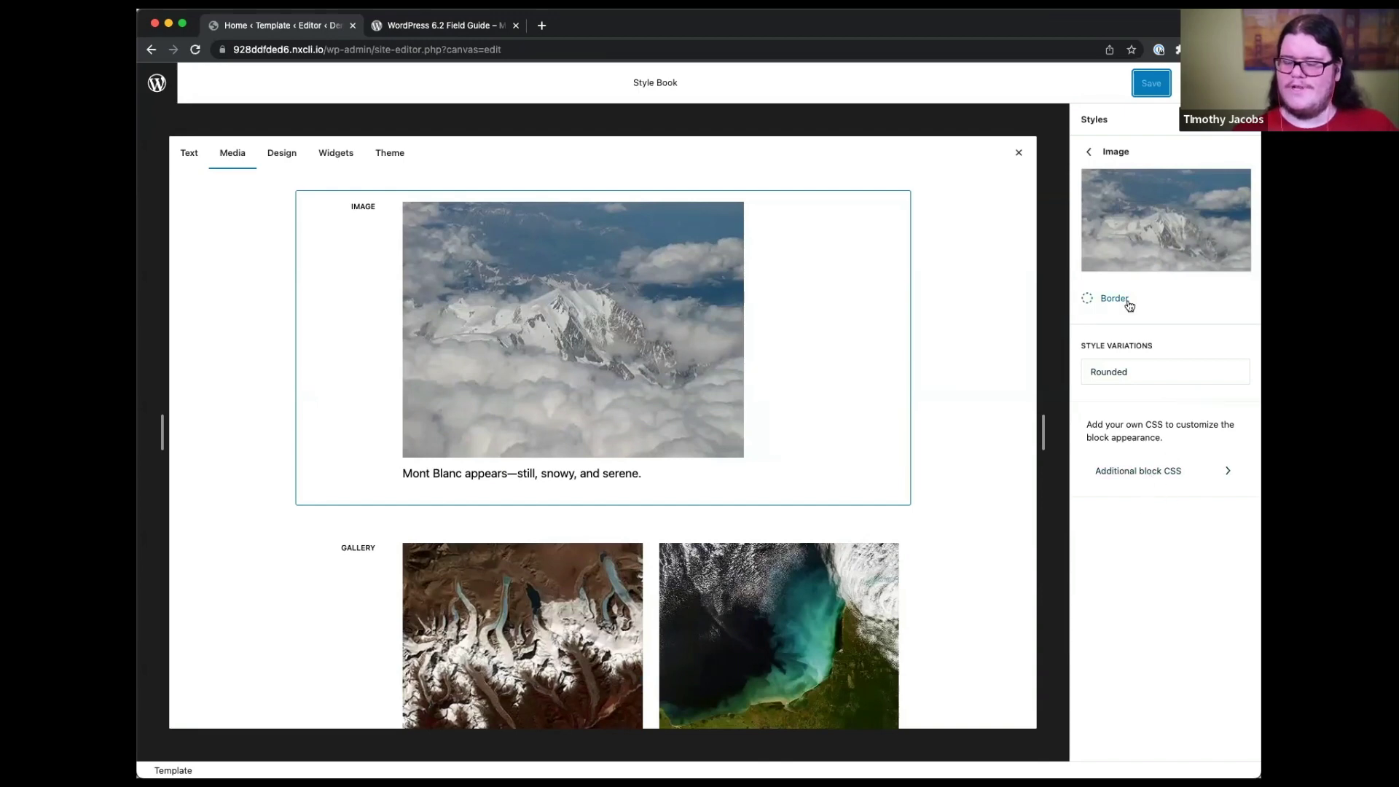
- Browse the list of blocks with global styles, view the Paragraph block's styles and close the Style Book
click(1089, 152)
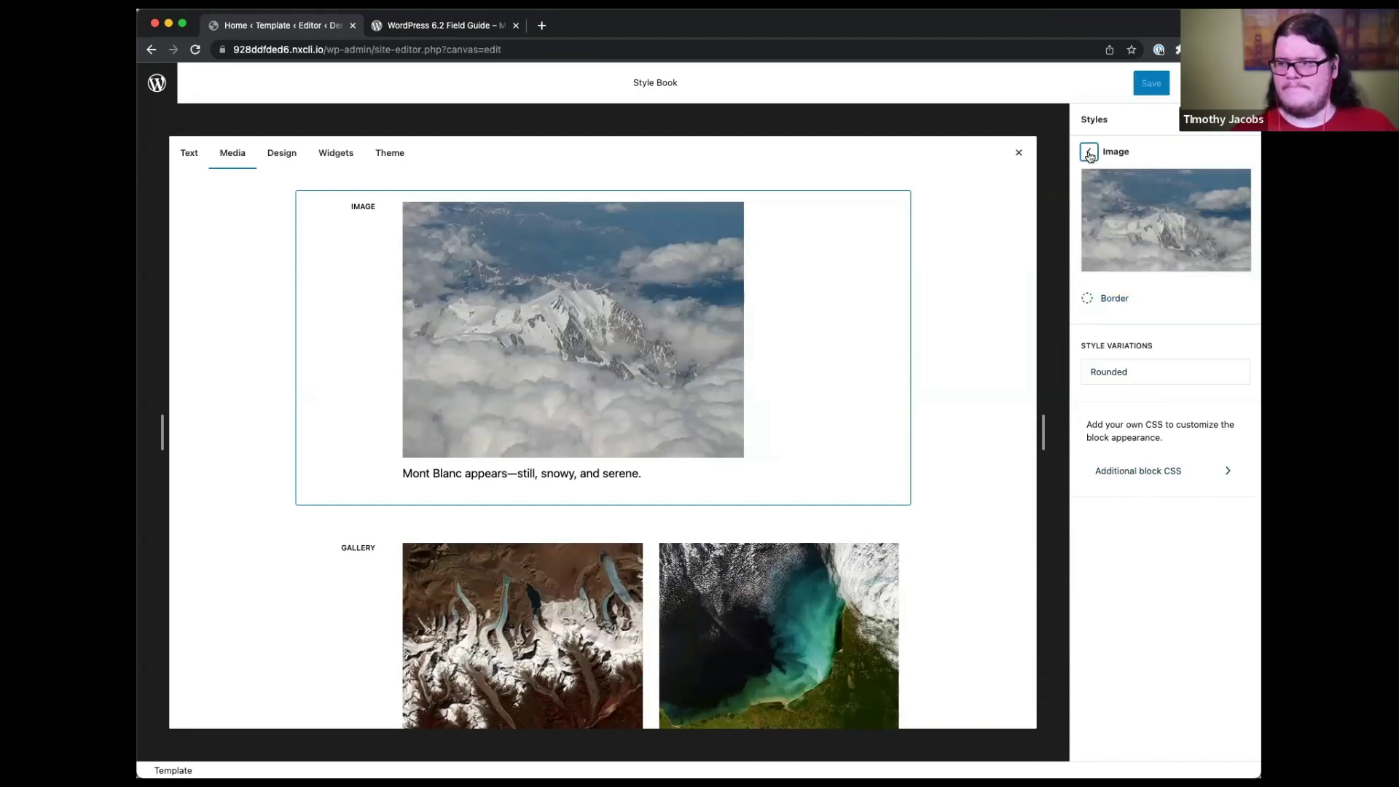
scroll(1166, 377, down, 15)
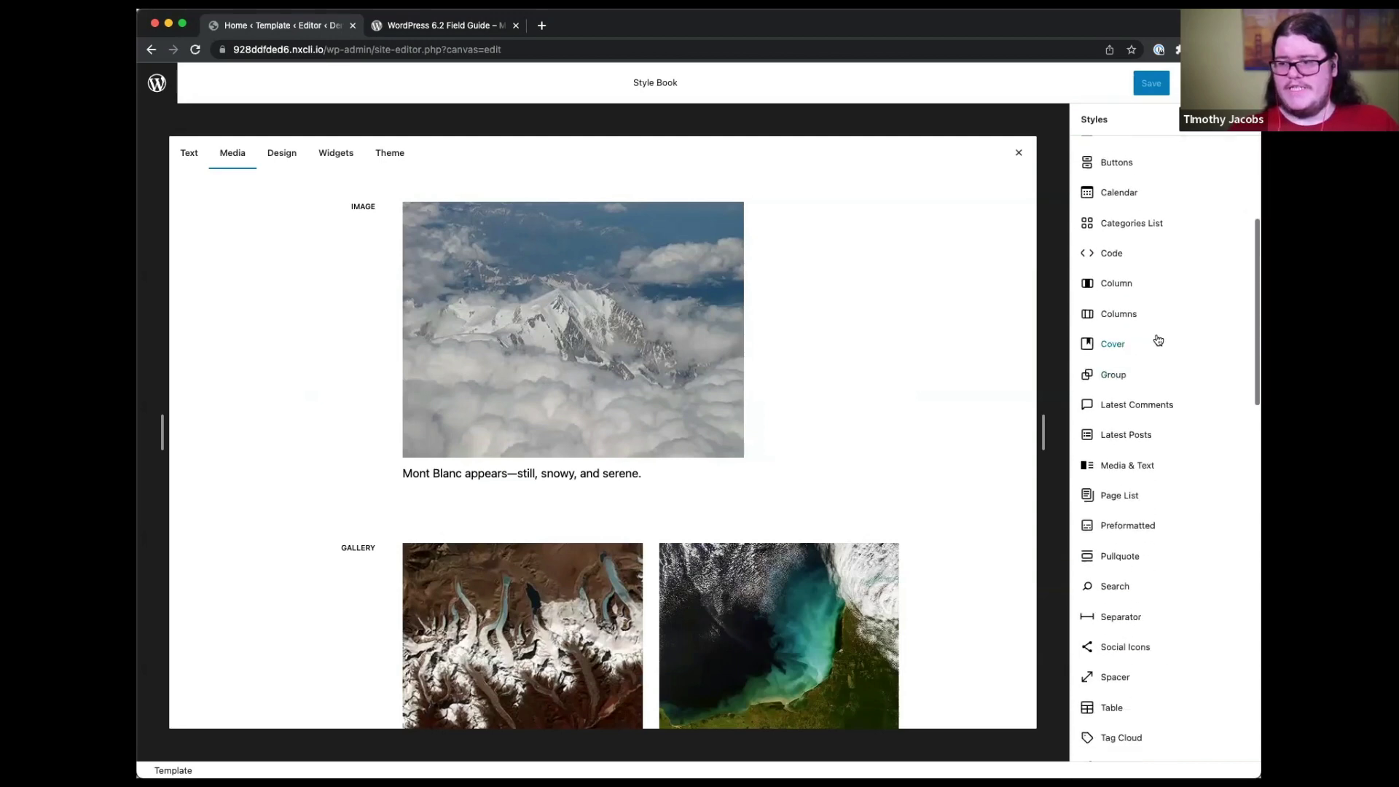
scroll(1157, 339, up, 15)
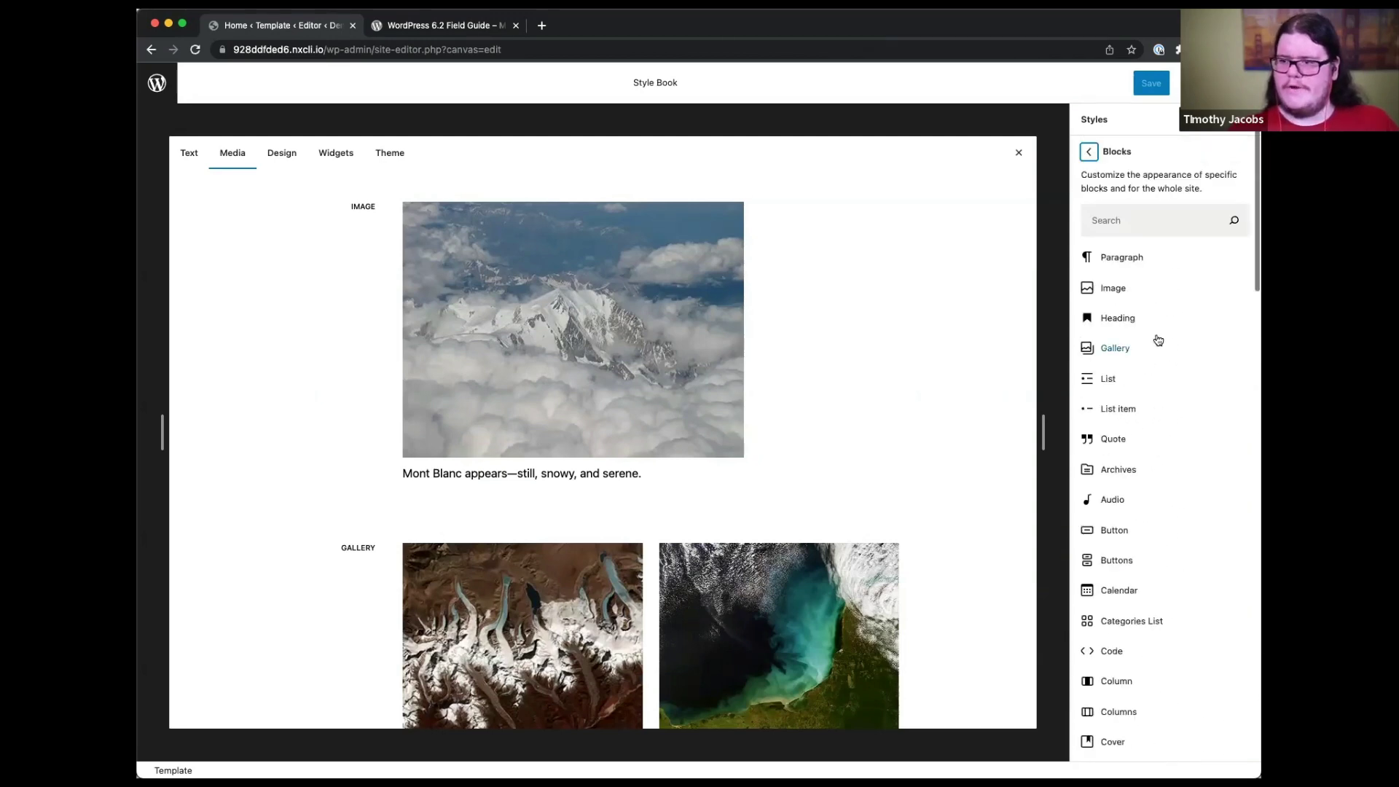
click(1137, 259)
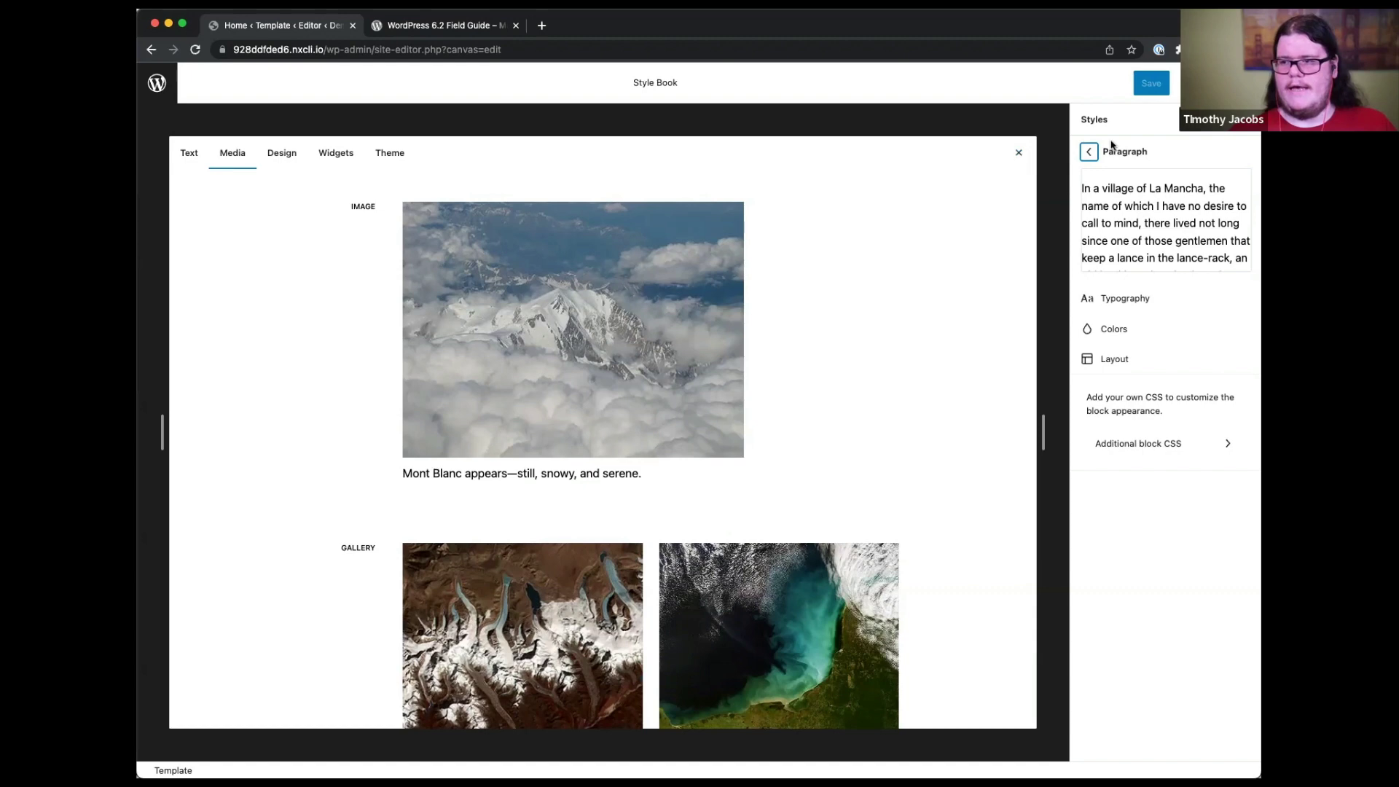
click(1191, 119)
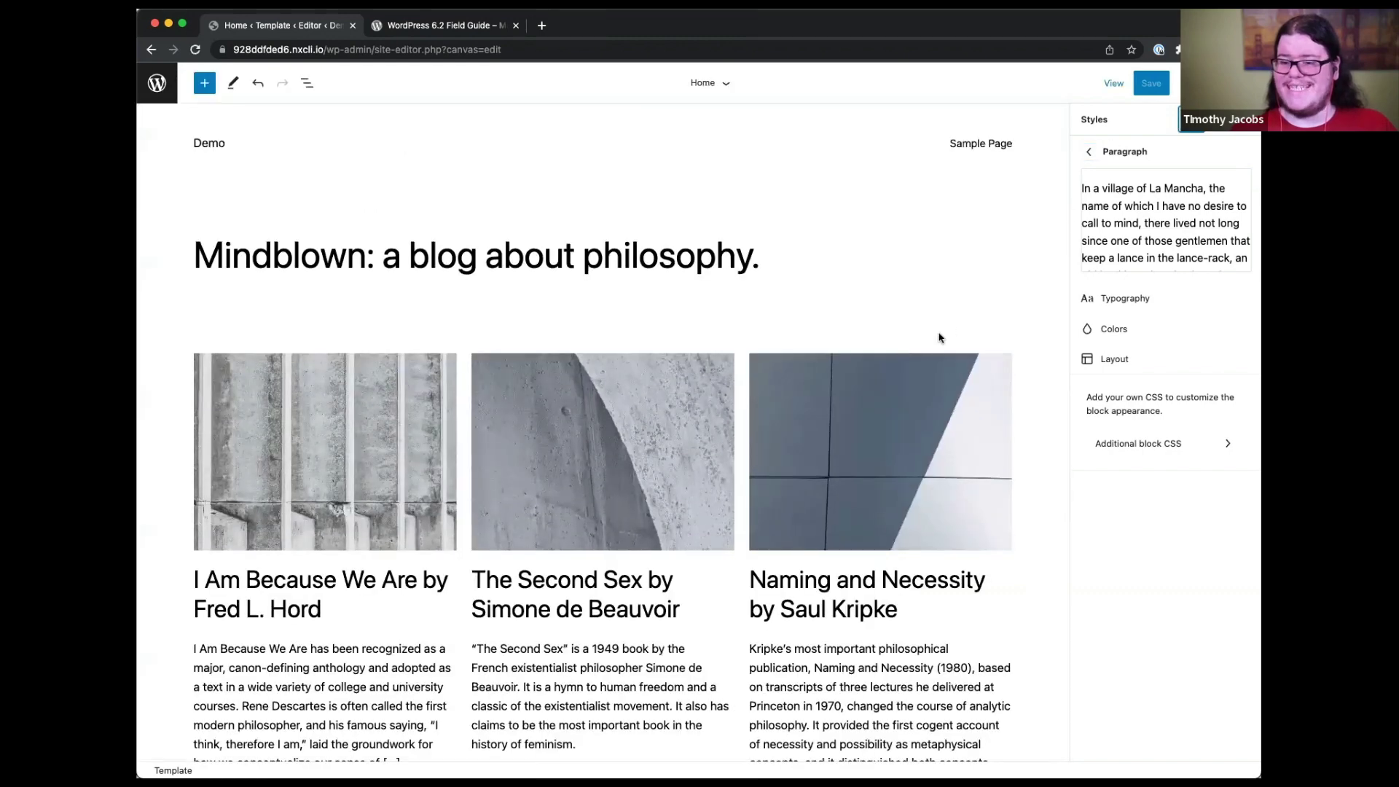
- Set the Quote block's global background color to the theme's Tertiary color, F6F6F6
click(1089, 151)
scroll(1126, 411, down, 2)
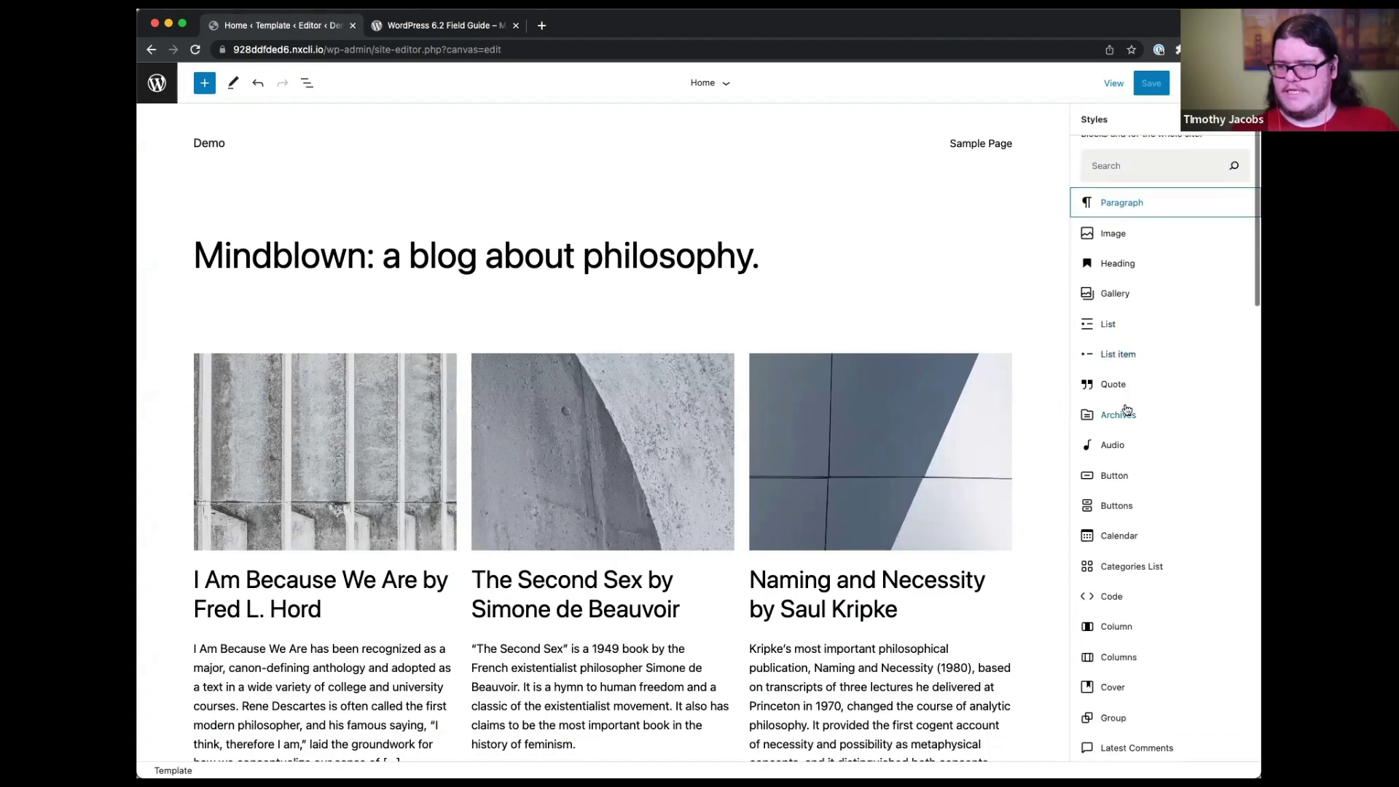
click(1123, 382)
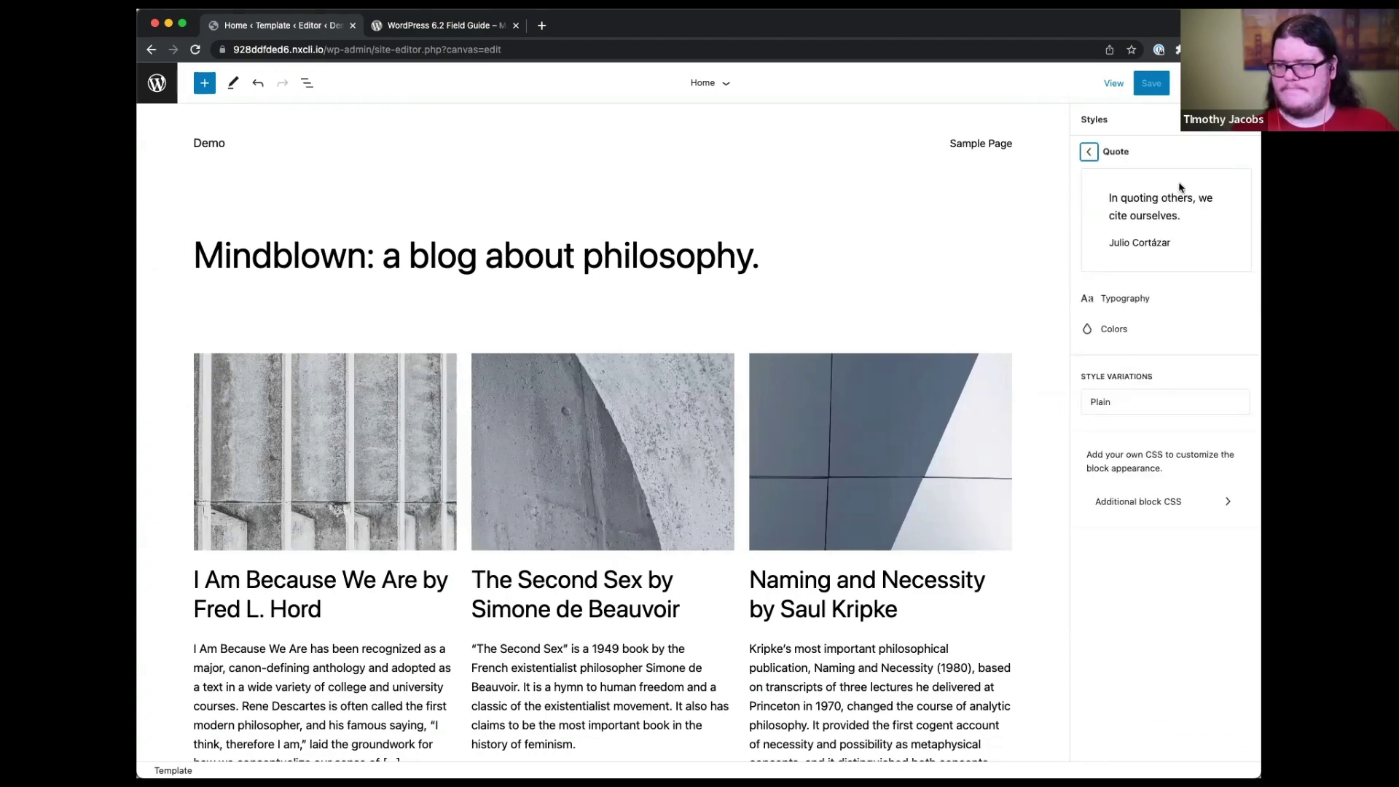
scroll(806, 400, down, 7)
scroll(619, 306, up, 5)
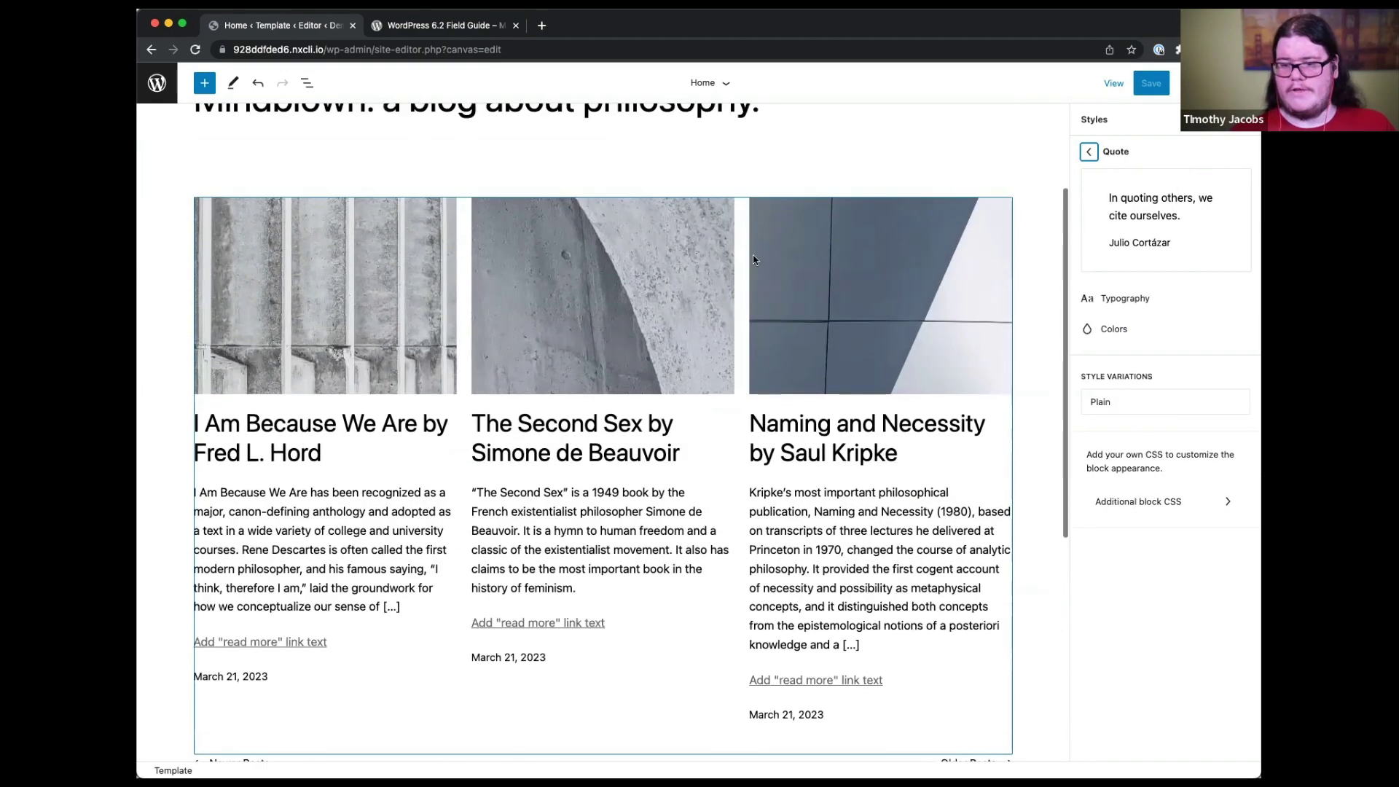
scroll(753, 259, up, 3)
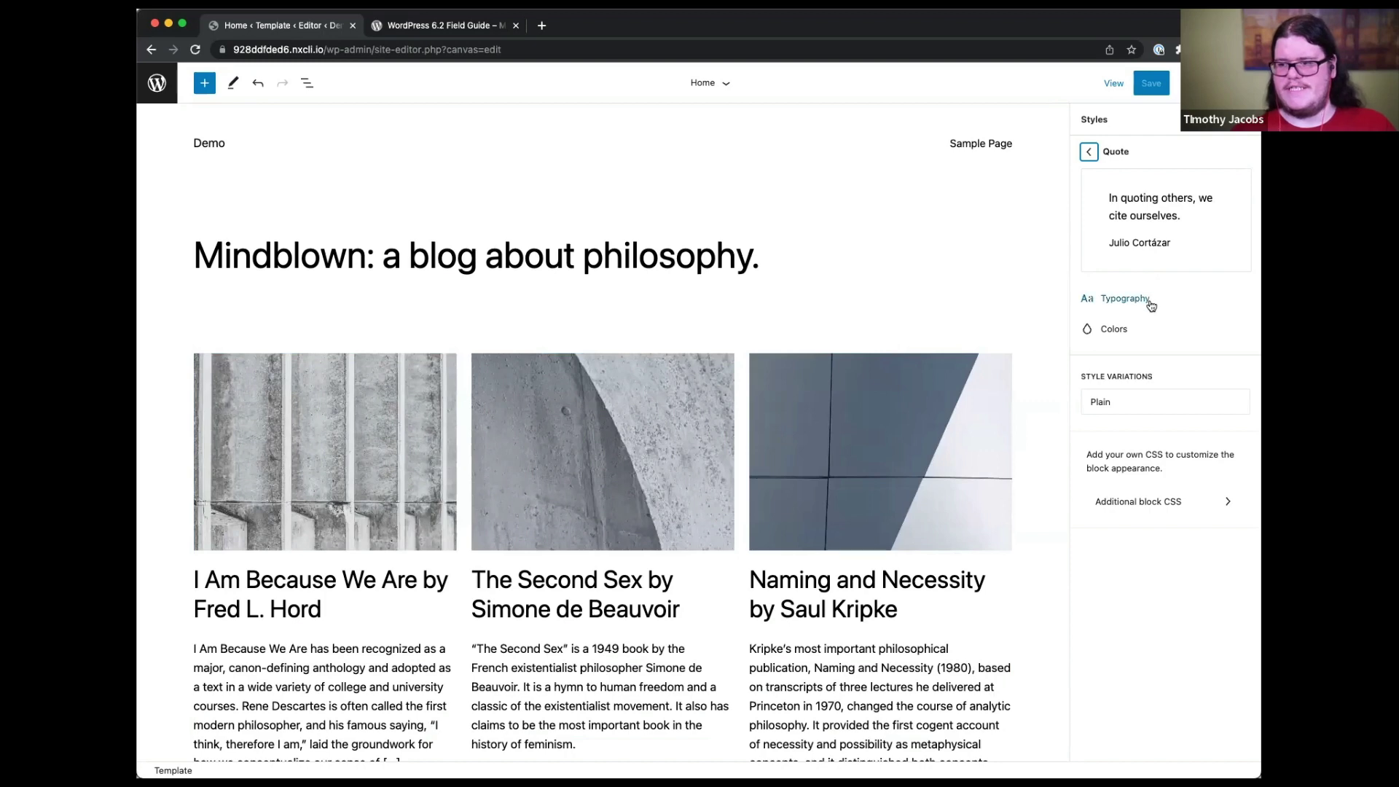
click(1126, 332)
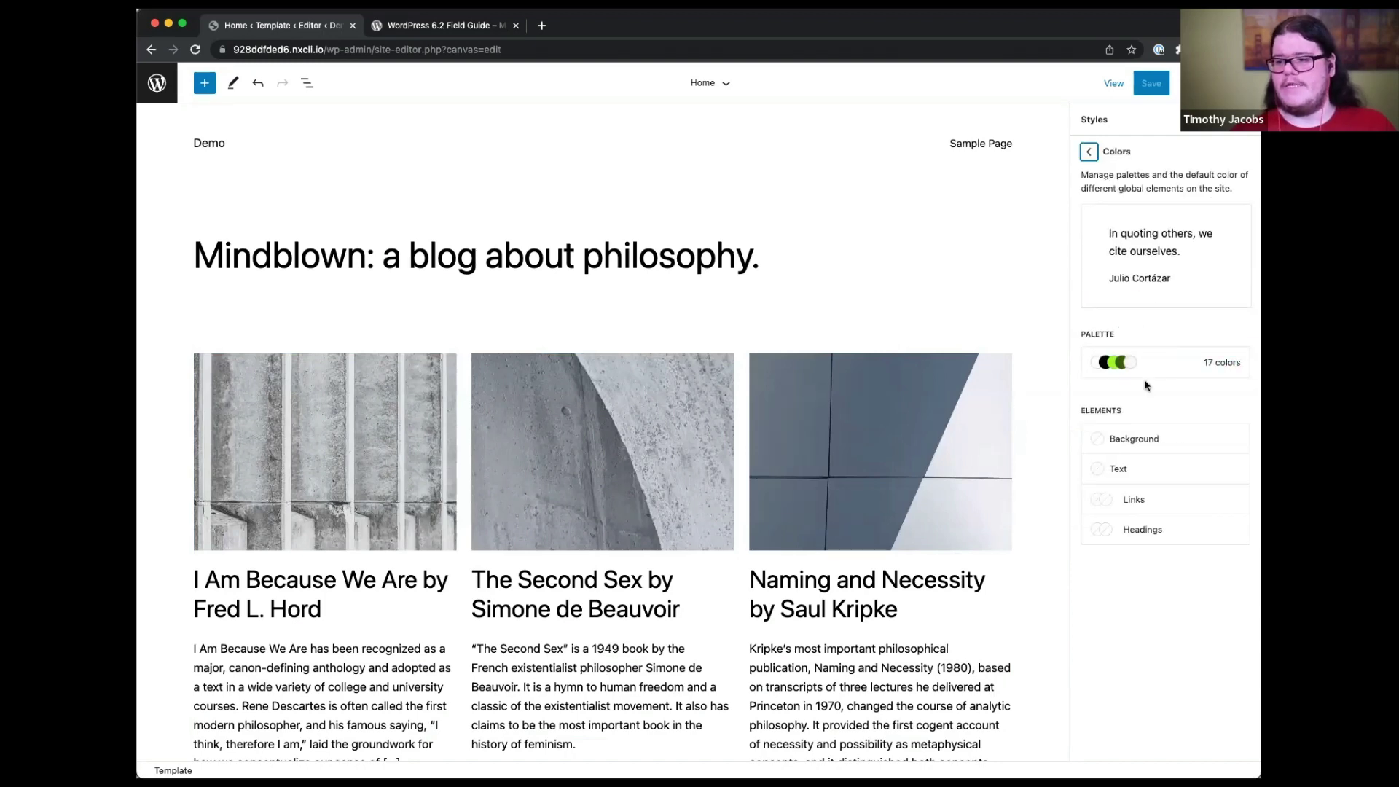
click(1138, 446)
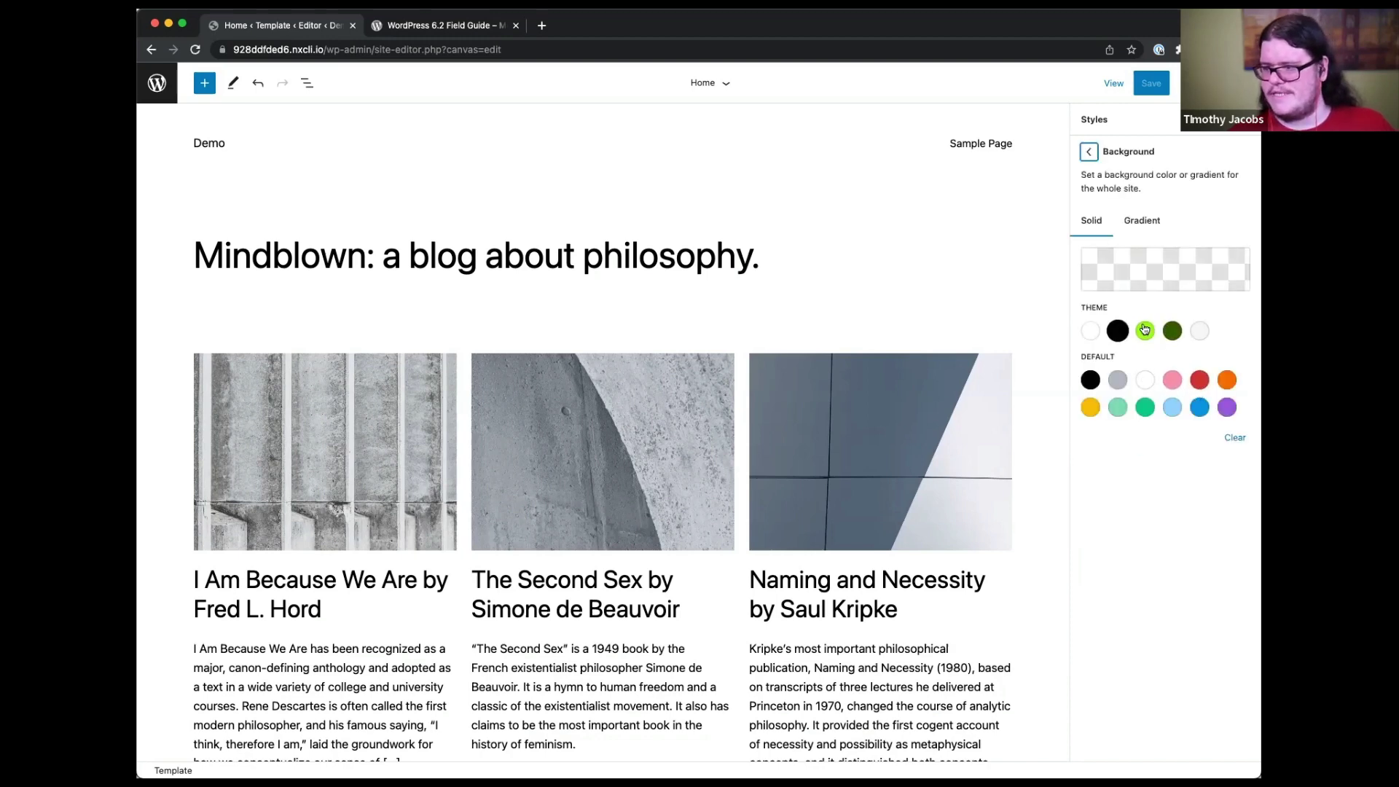
click(1198, 331)
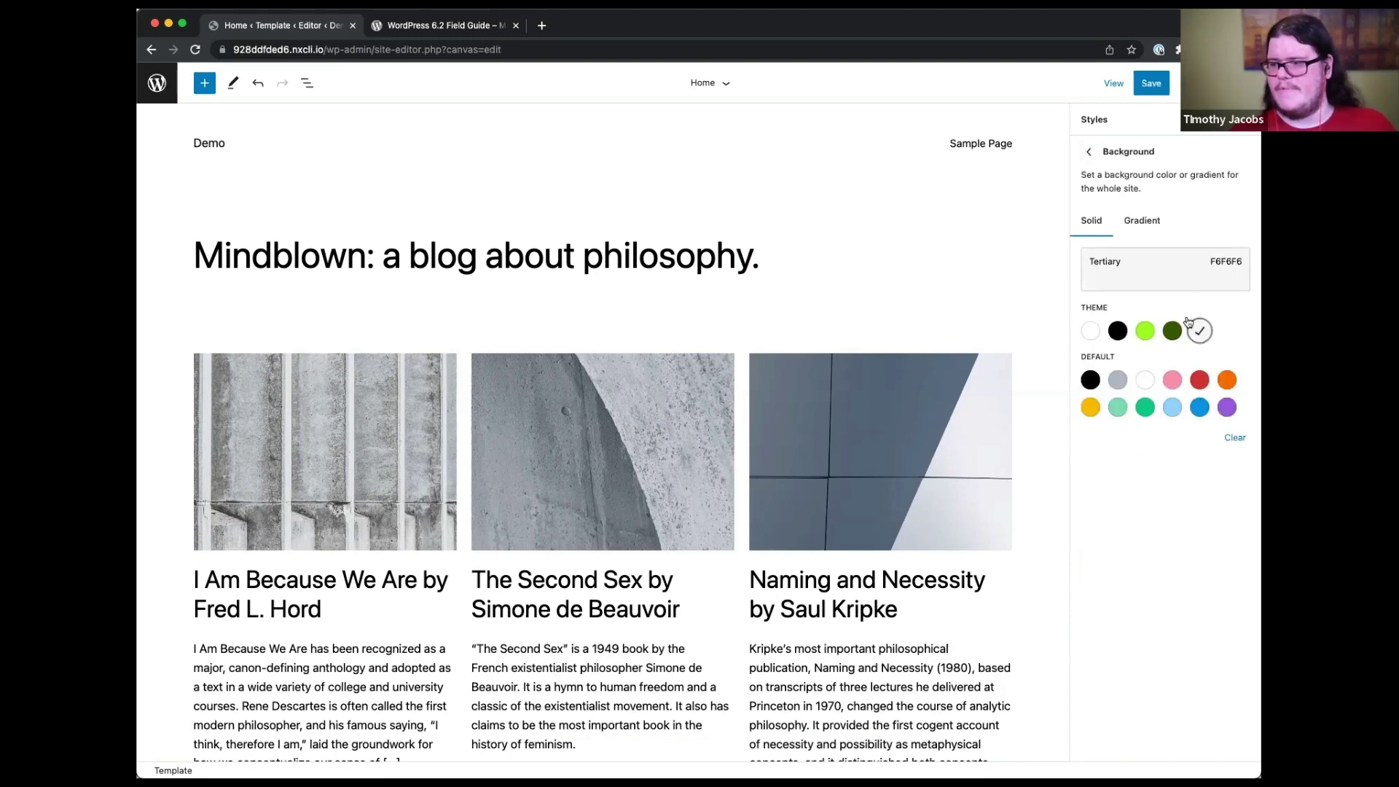
click(1089, 152)
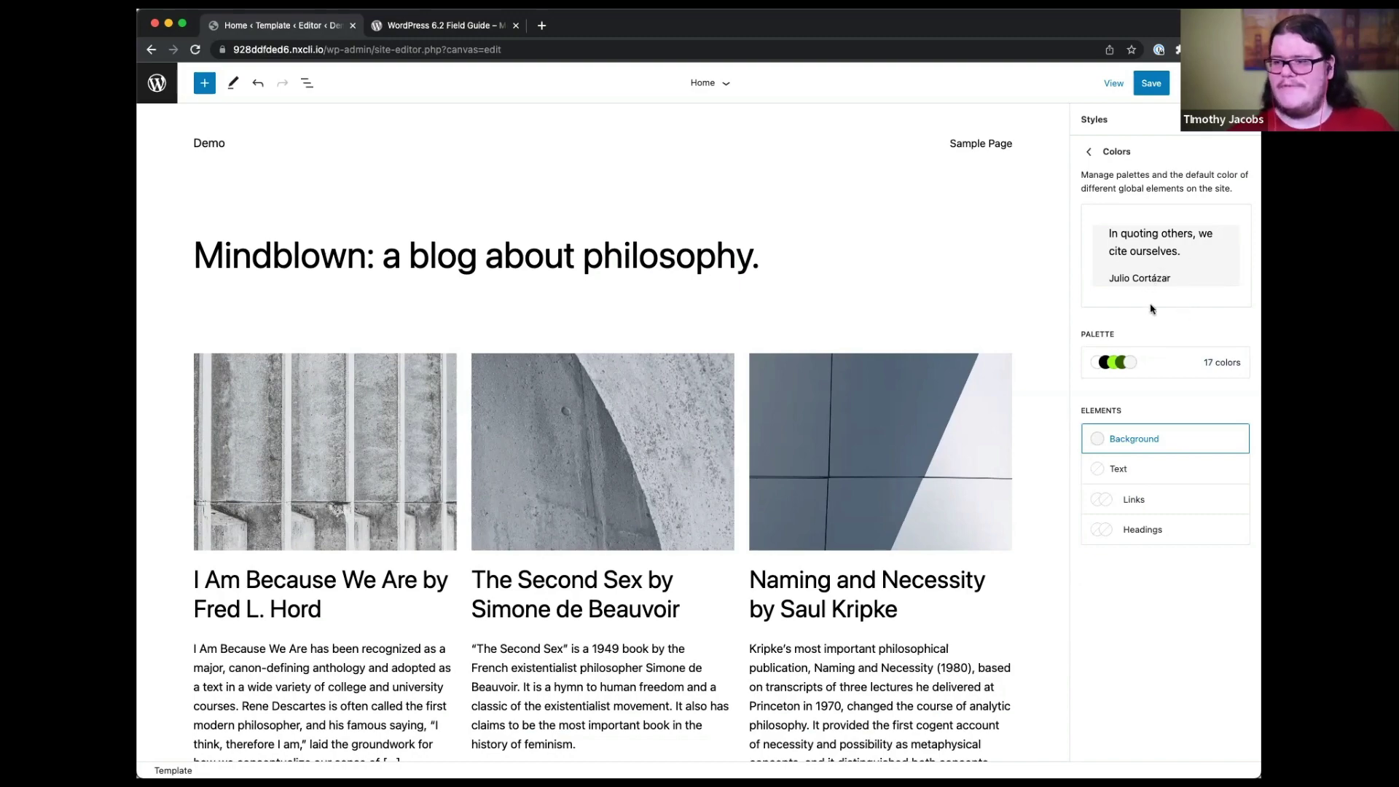
- Set the Quote block's global text color to the theme's bright green
scroll(766, 204, down, 5)
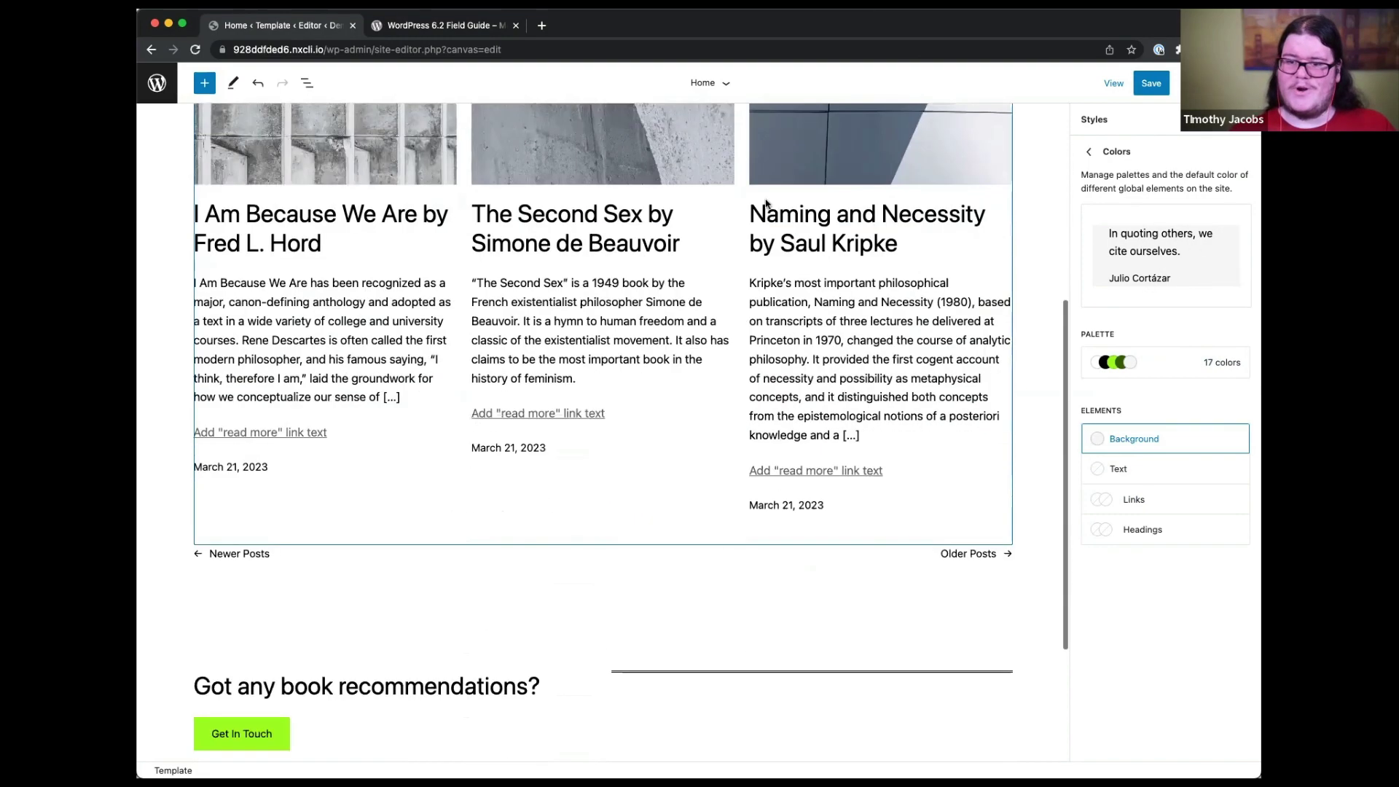
scroll(766, 204, up, 5)
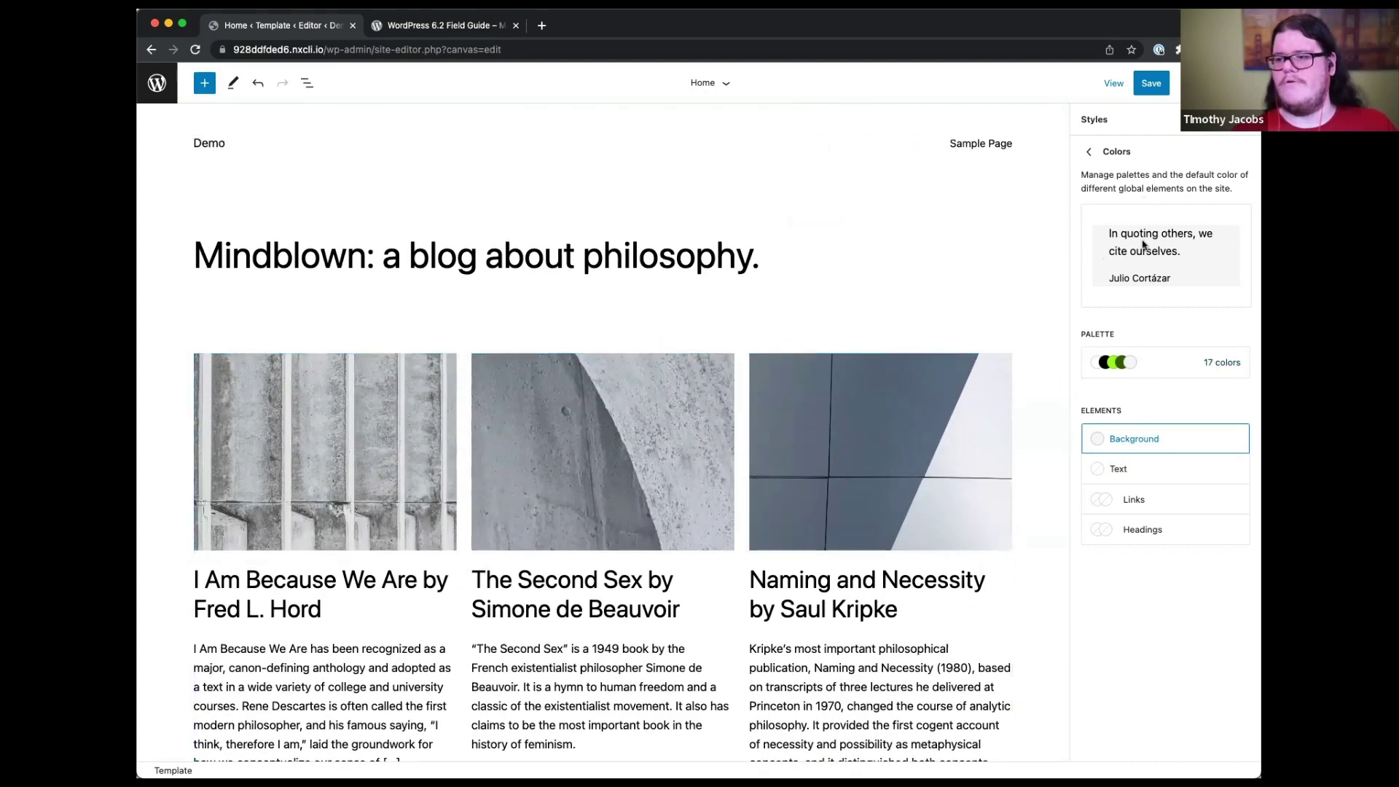
click(1136, 471)
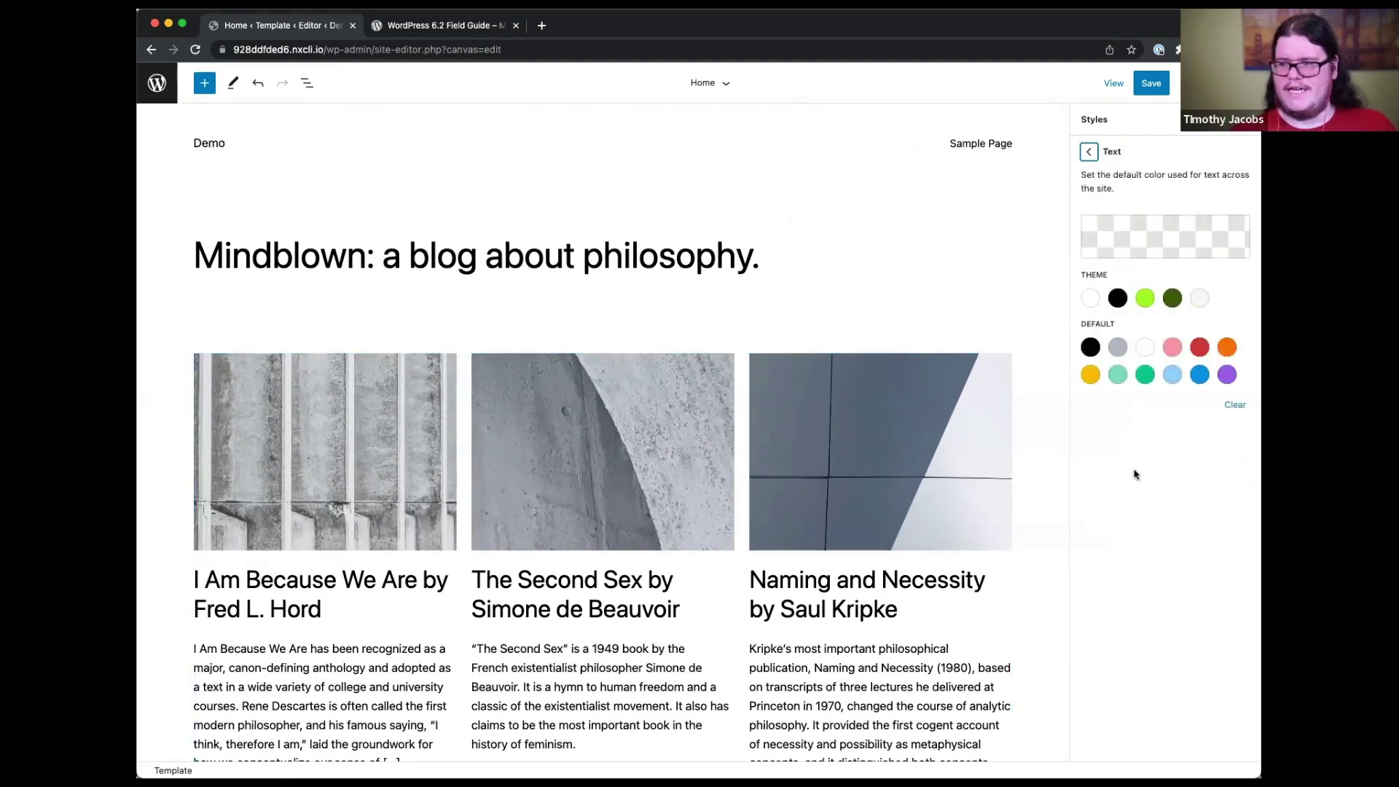
click(1145, 298)
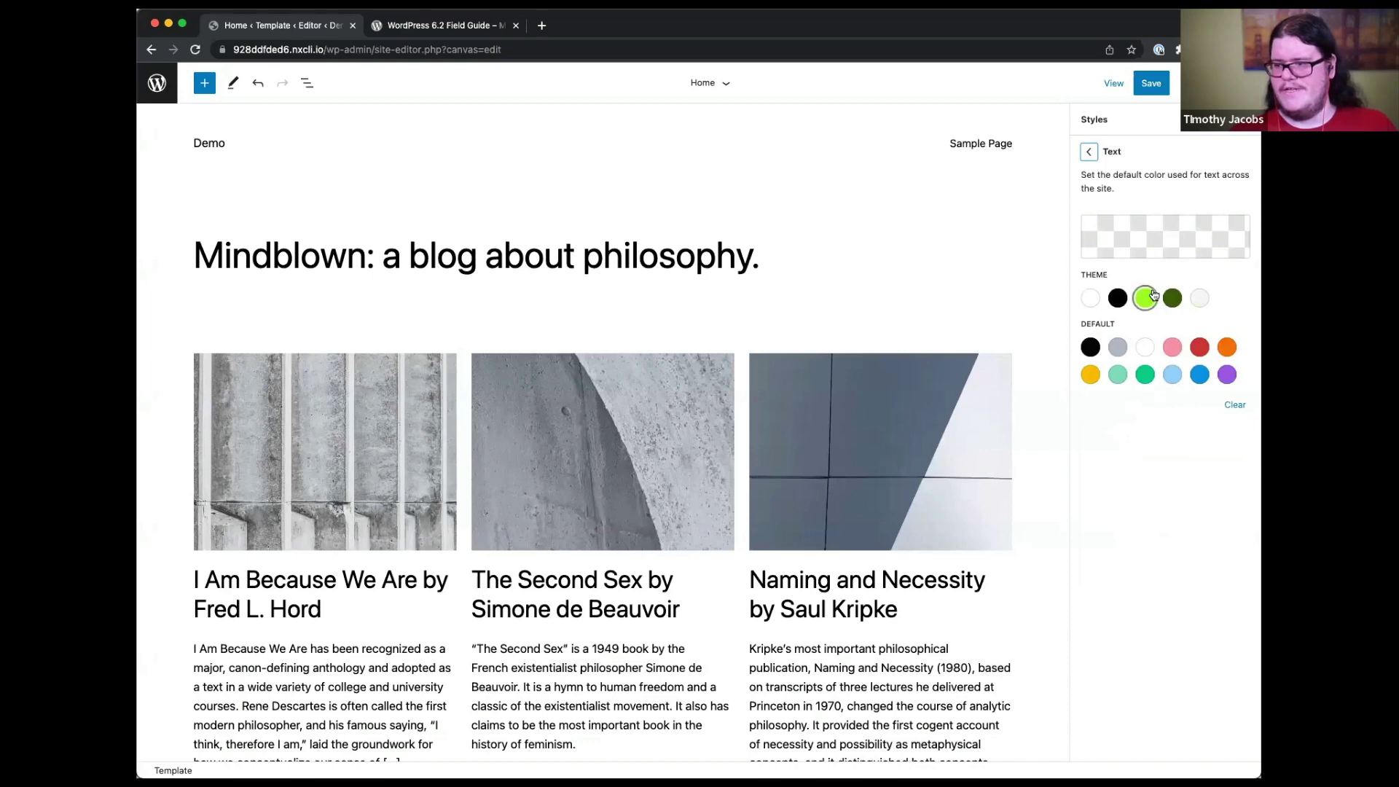
click(1088, 151)
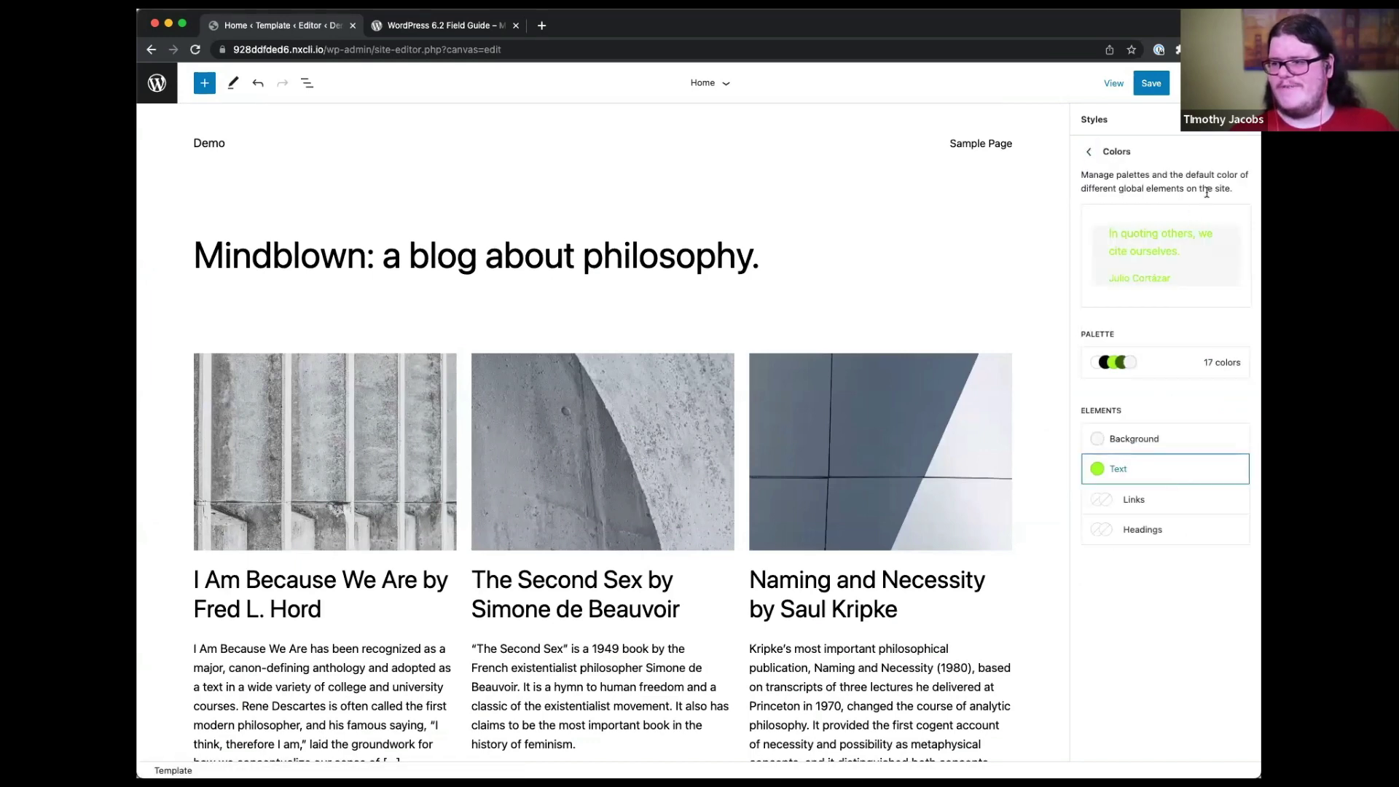
- Reset the global styles to their defaults and save the custom styles
click(1219, 119)
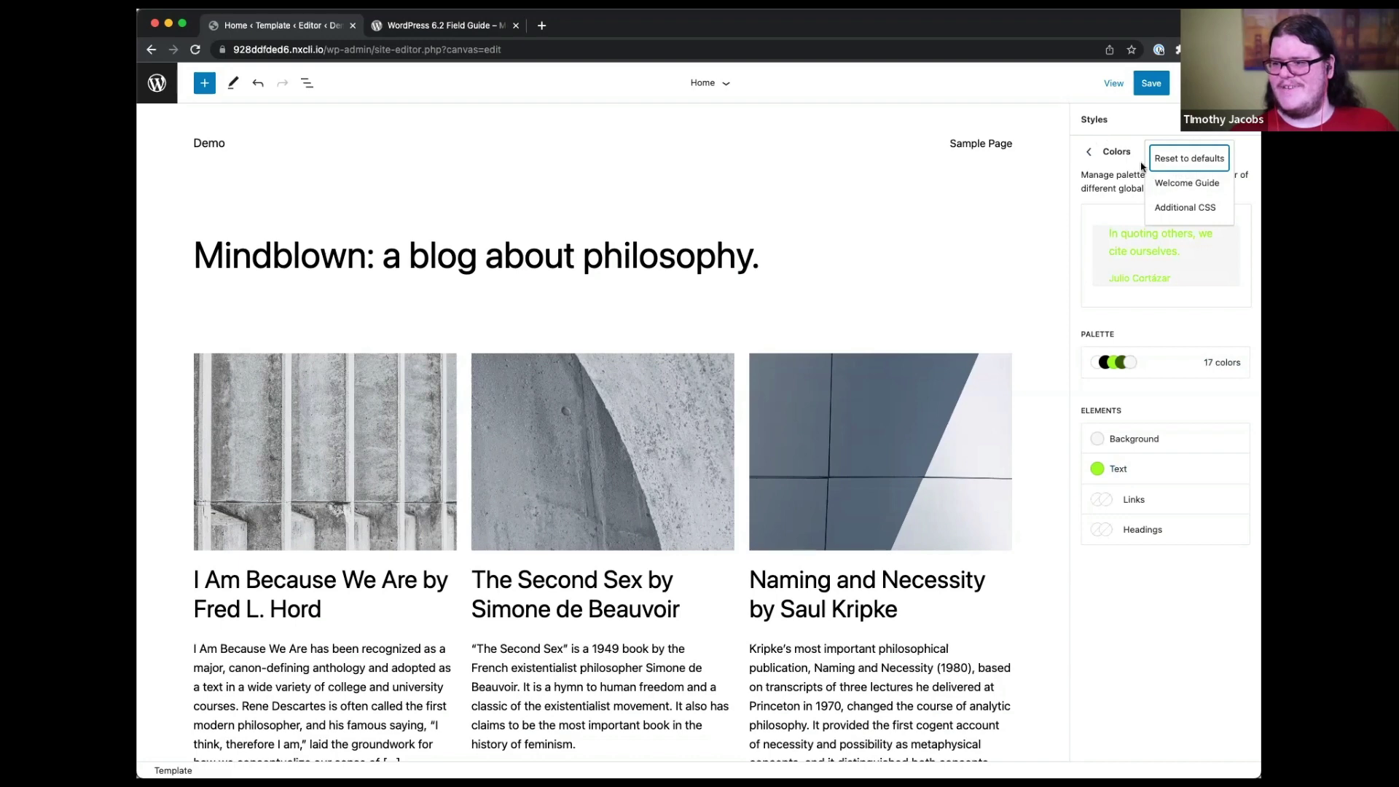
click(1178, 159)
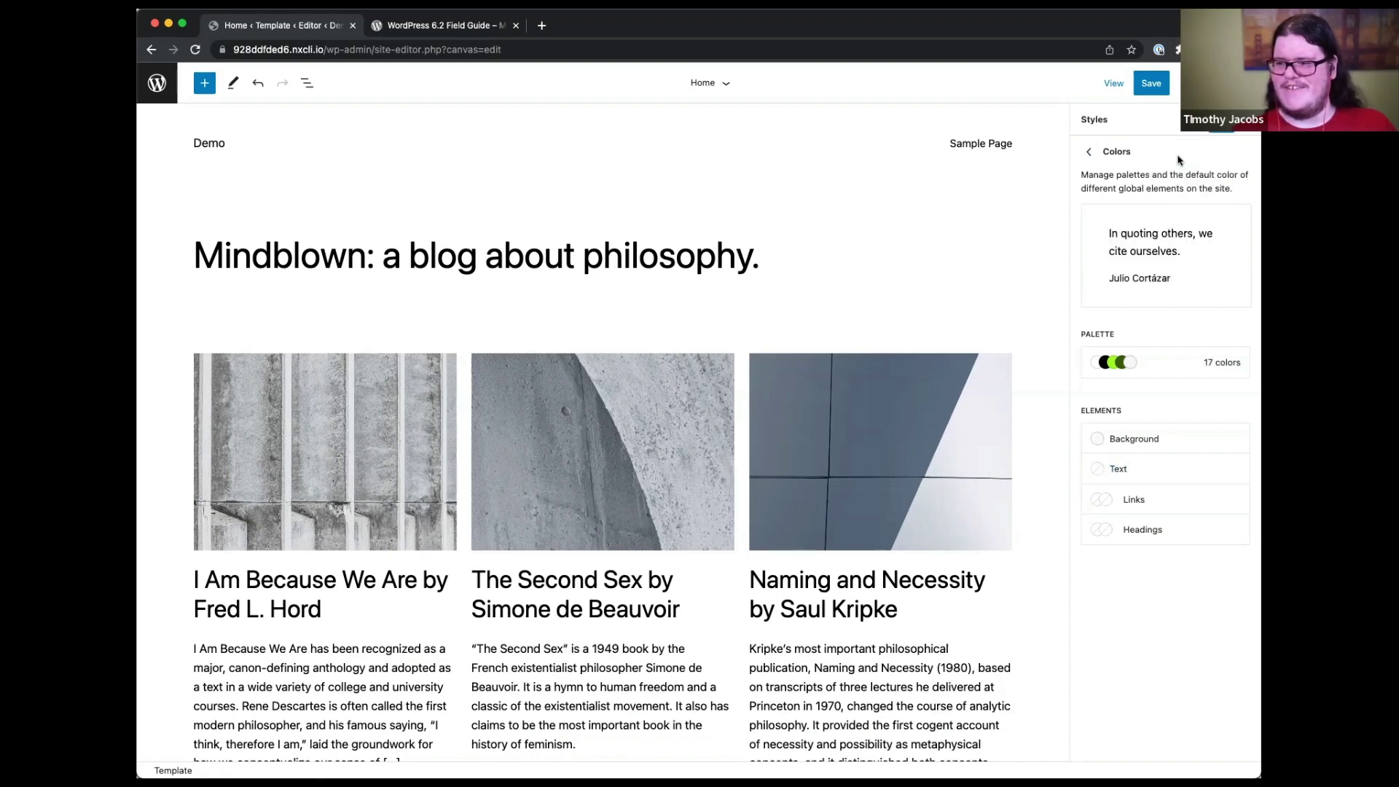
click(1089, 152)
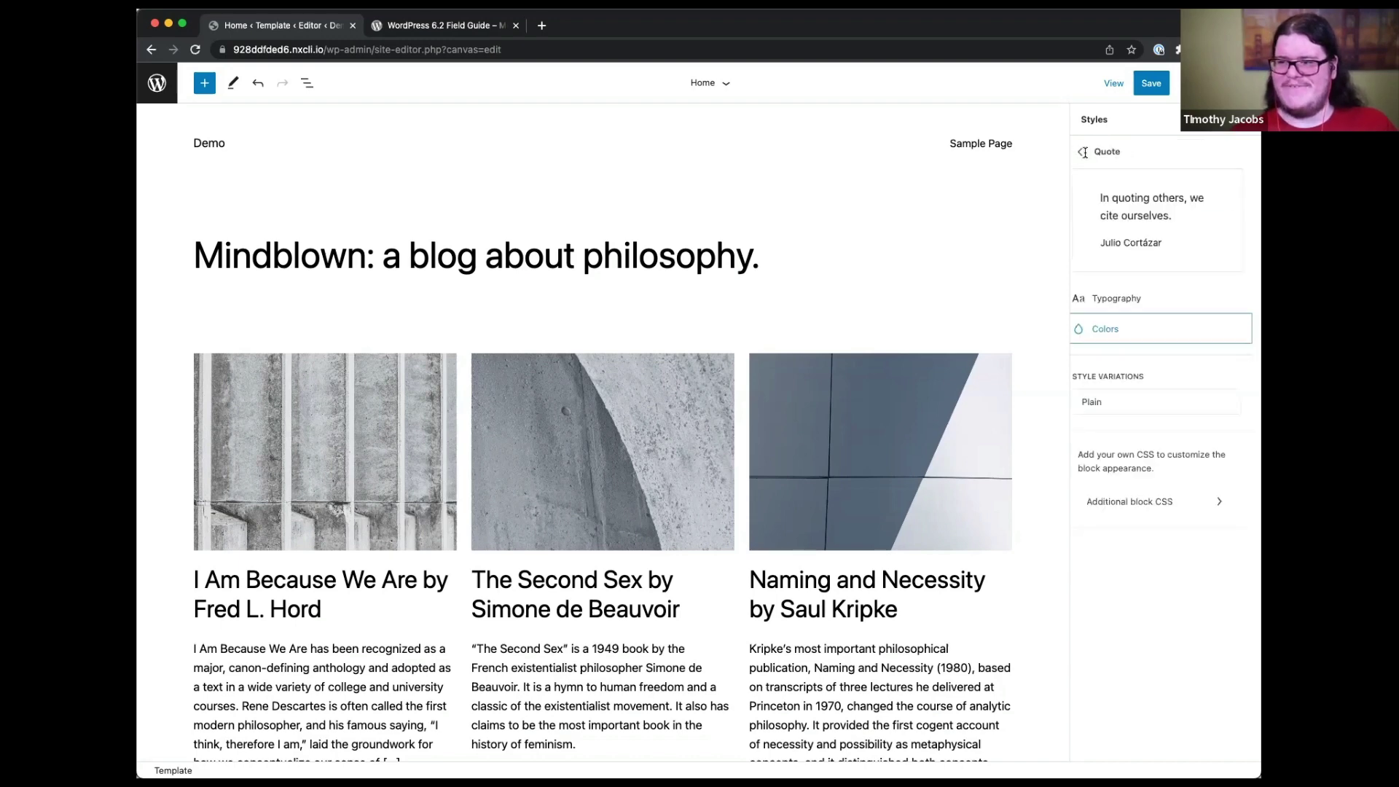
click(1144, 83)
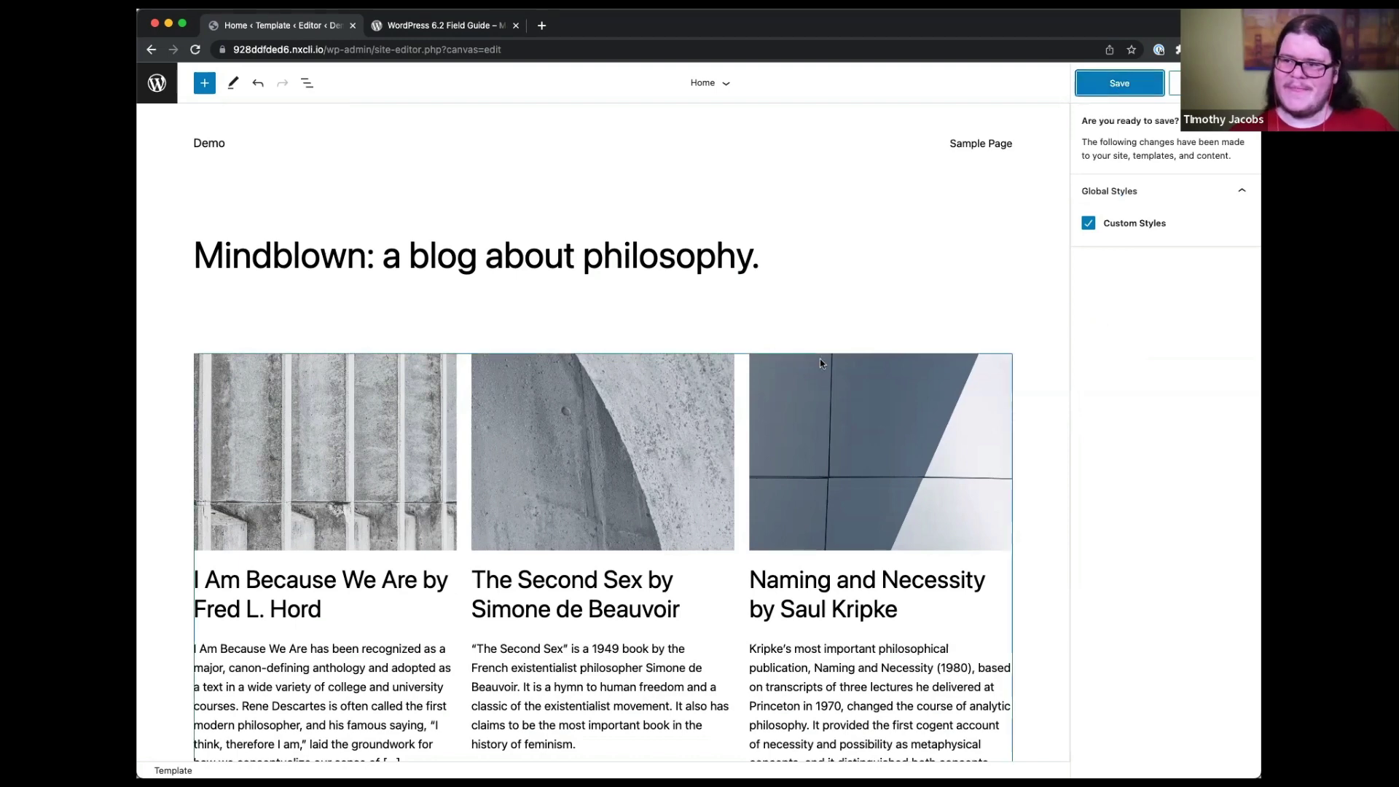
key(Return)
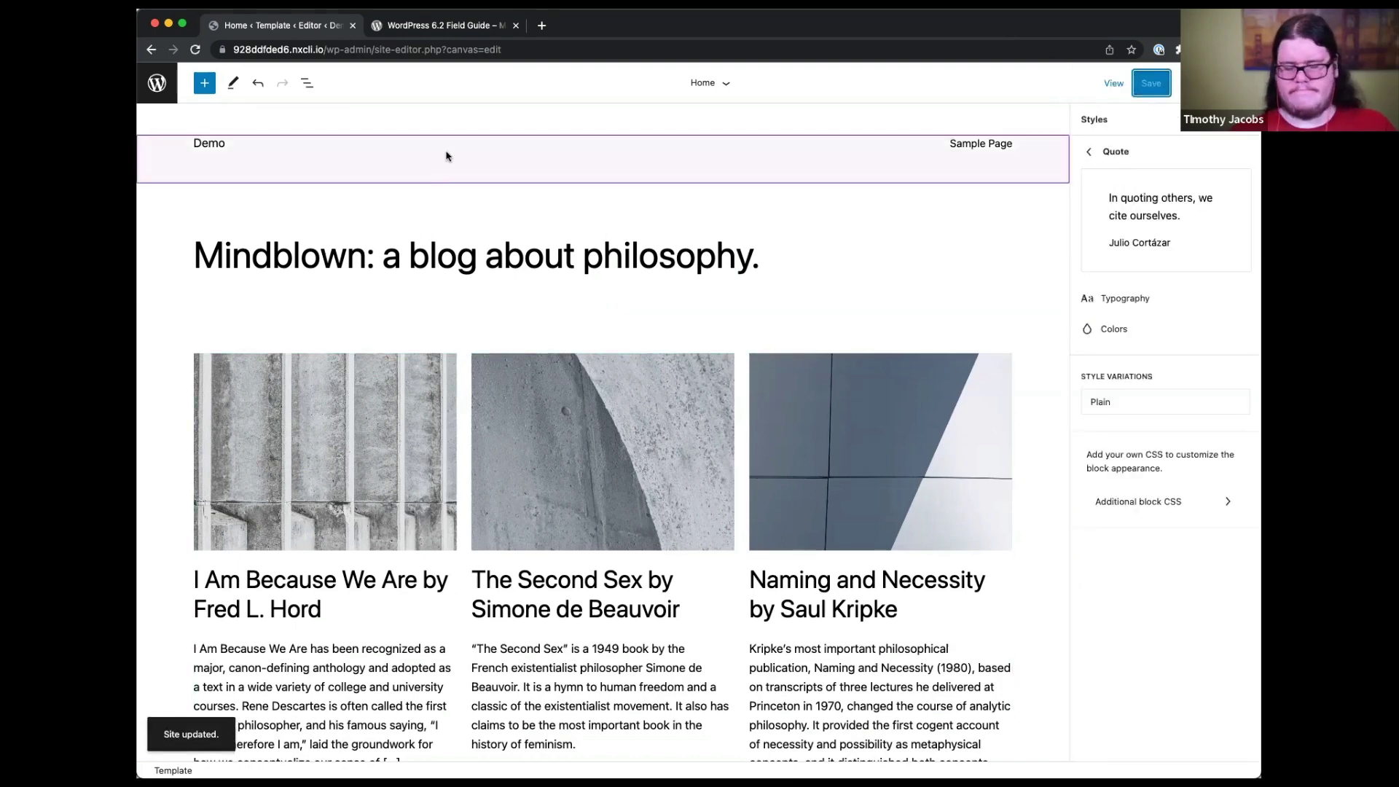
- Inspect the Home template's block structure, expand its main Group, and open the Header template part on its own
click(308, 83)
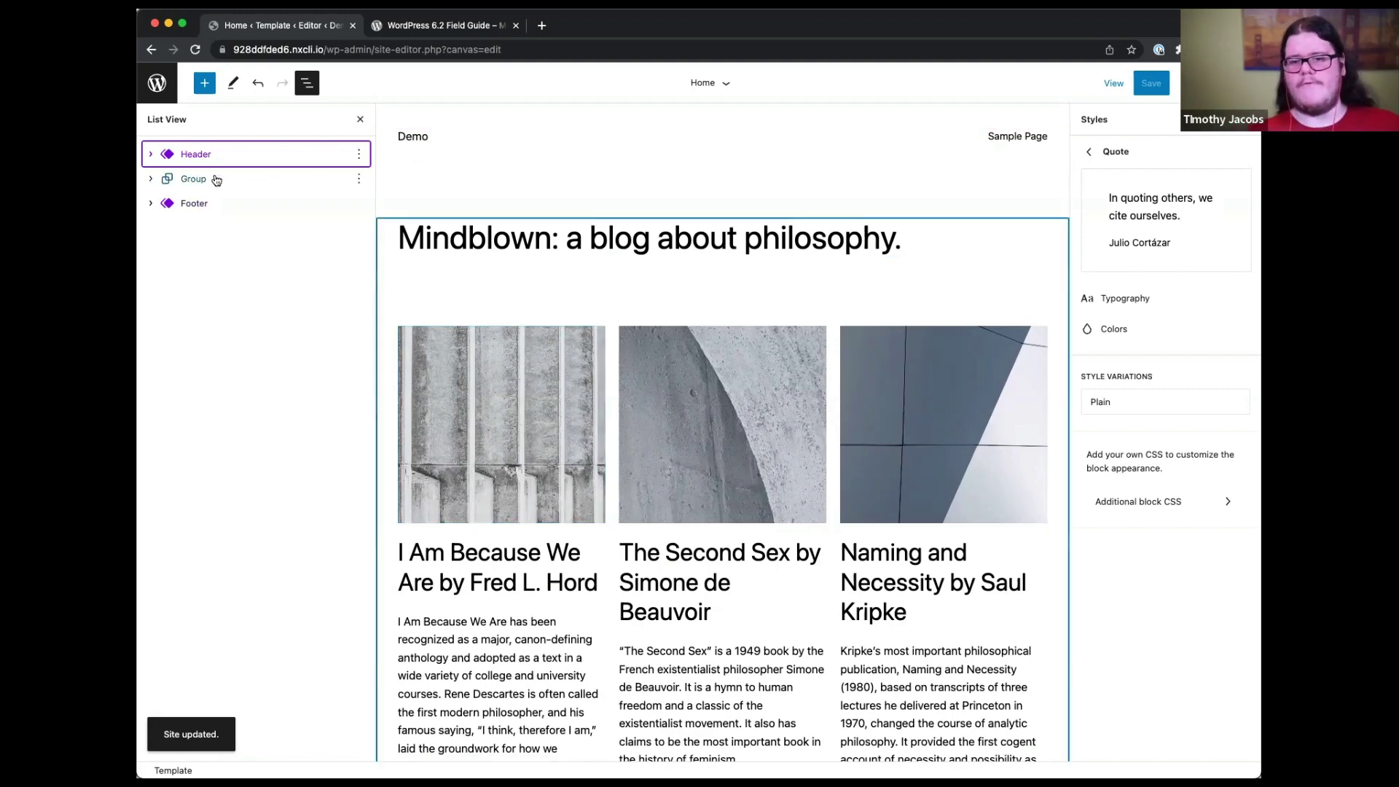
click(151, 178)
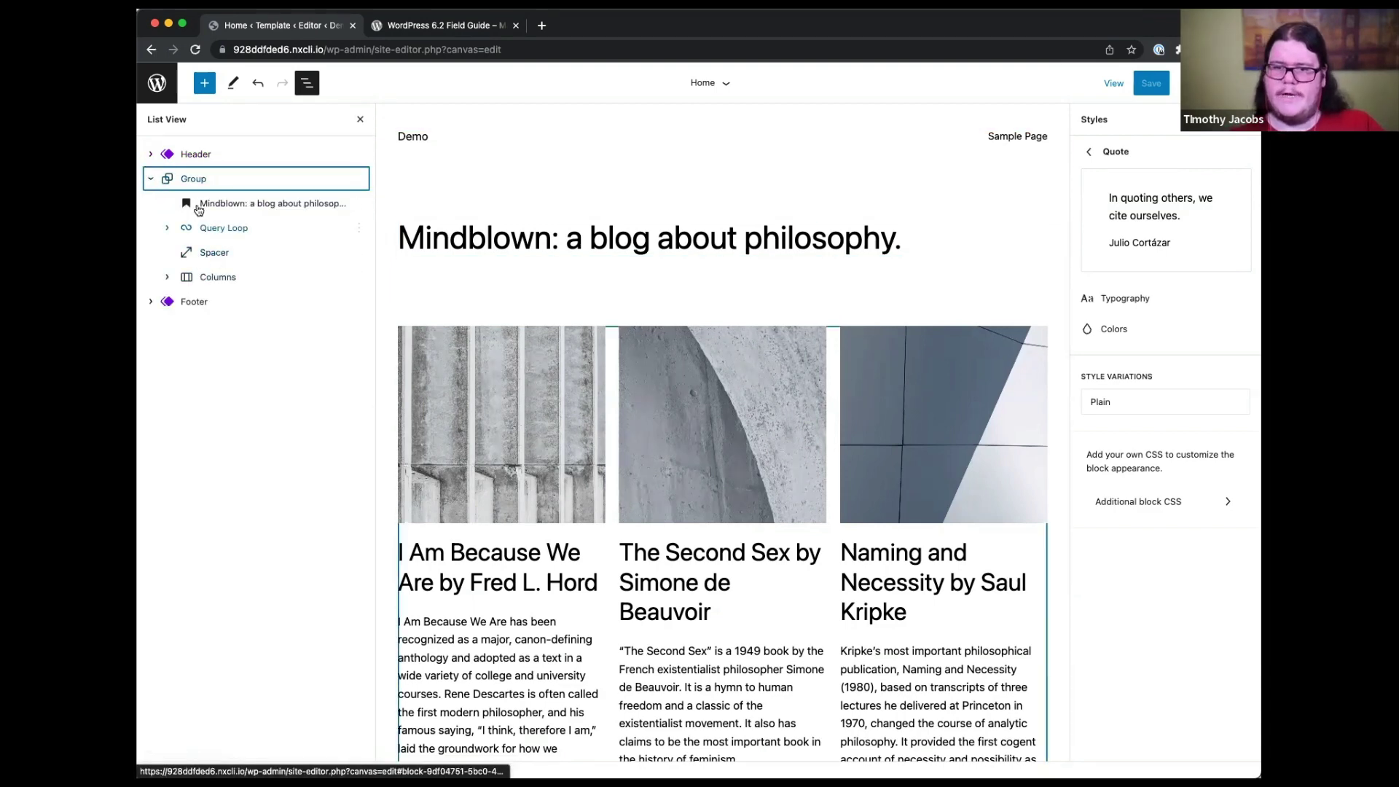
click(218, 159)
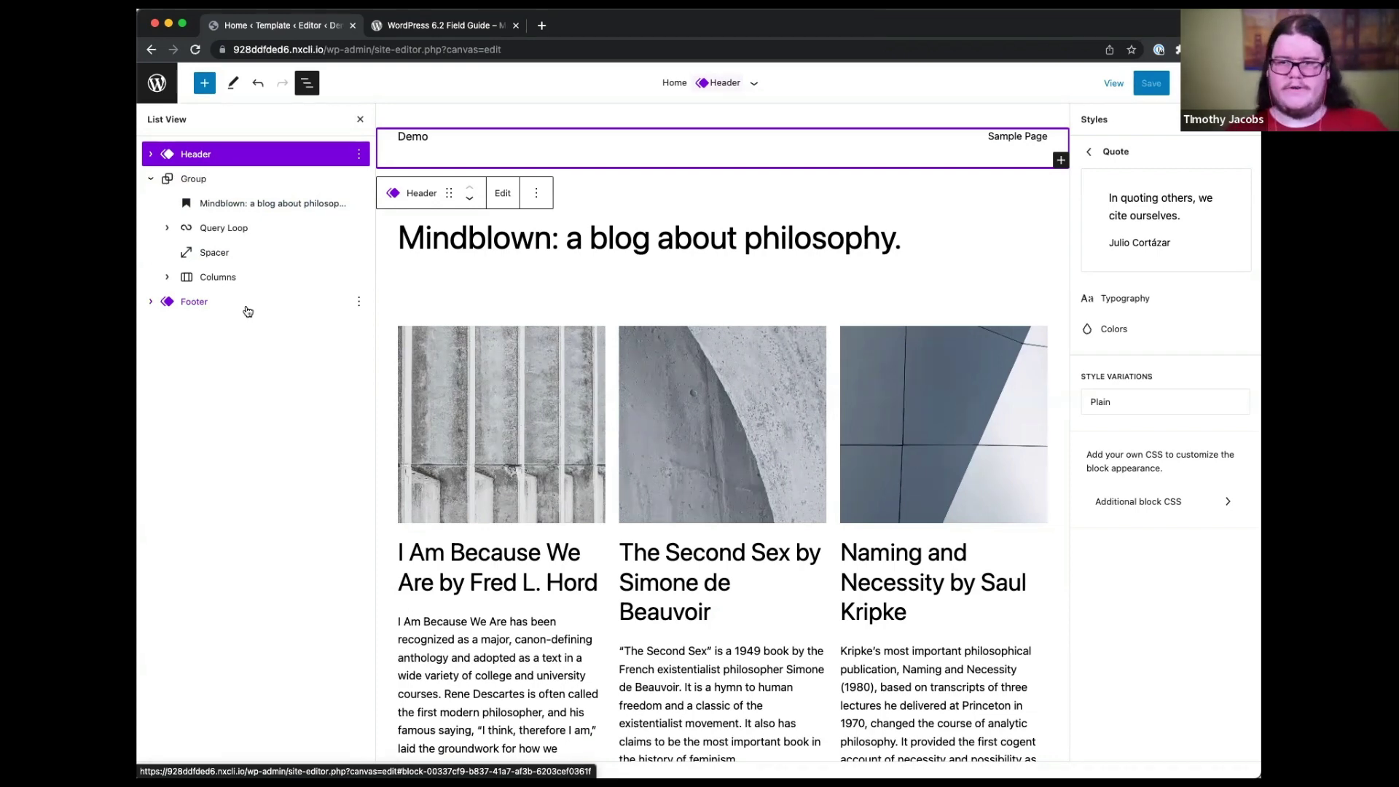
click(248, 208)
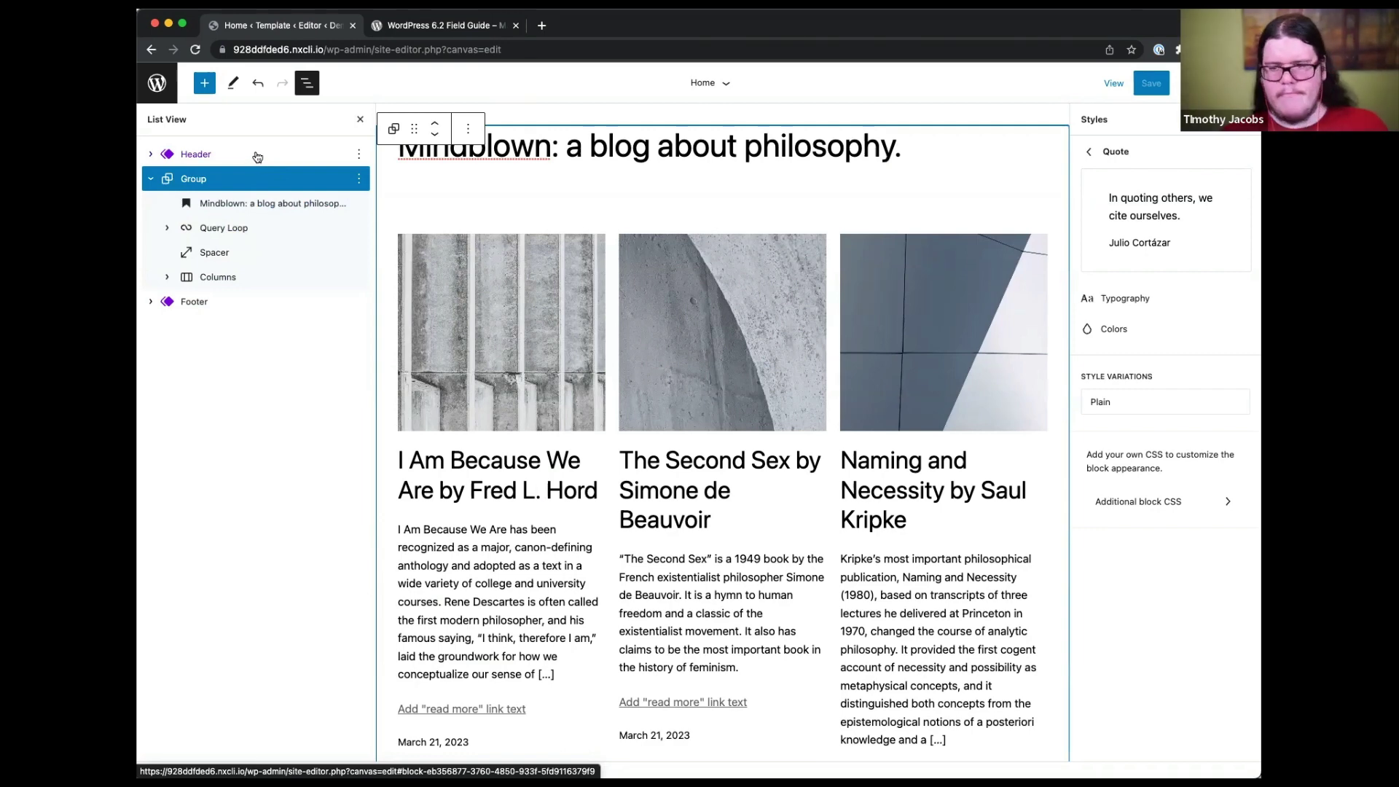
click(257, 157)
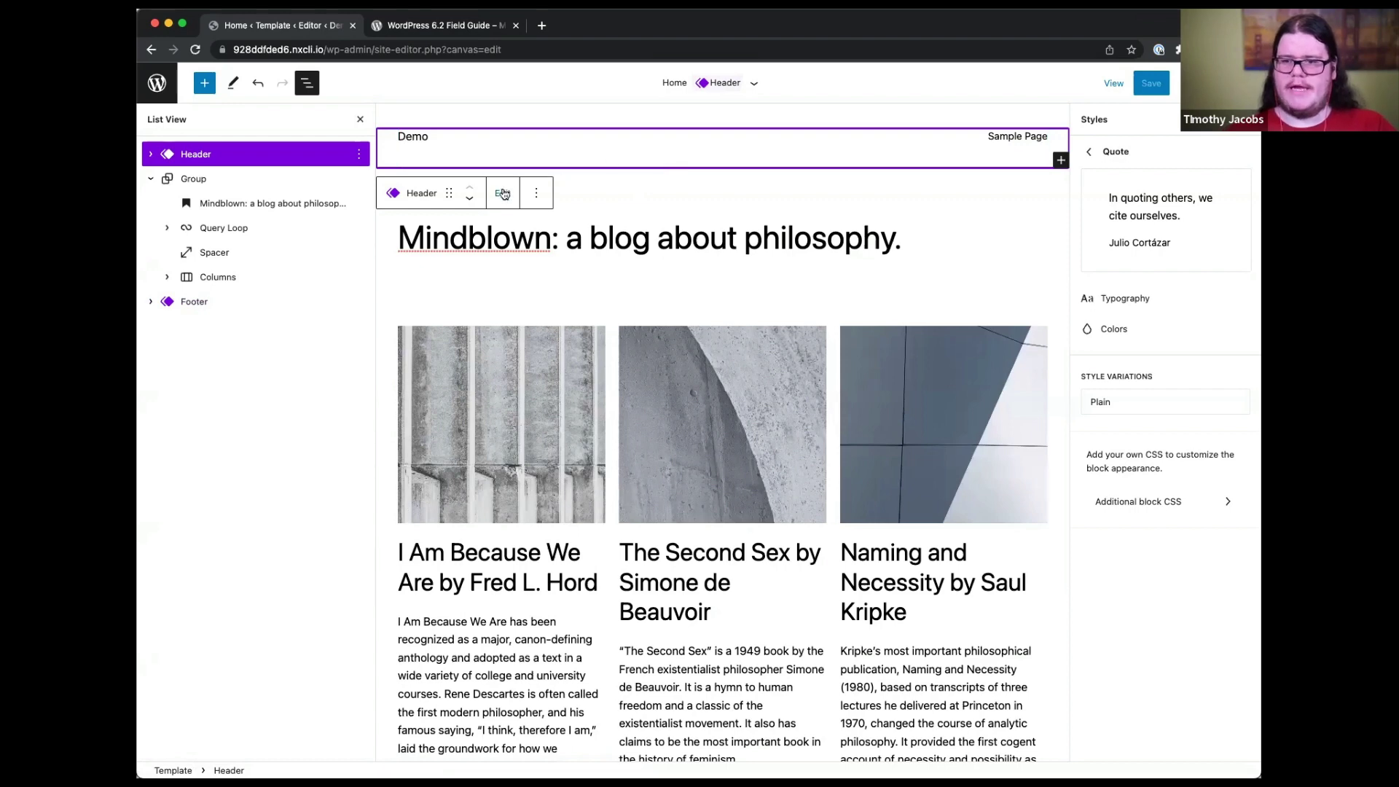
click(503, 193)
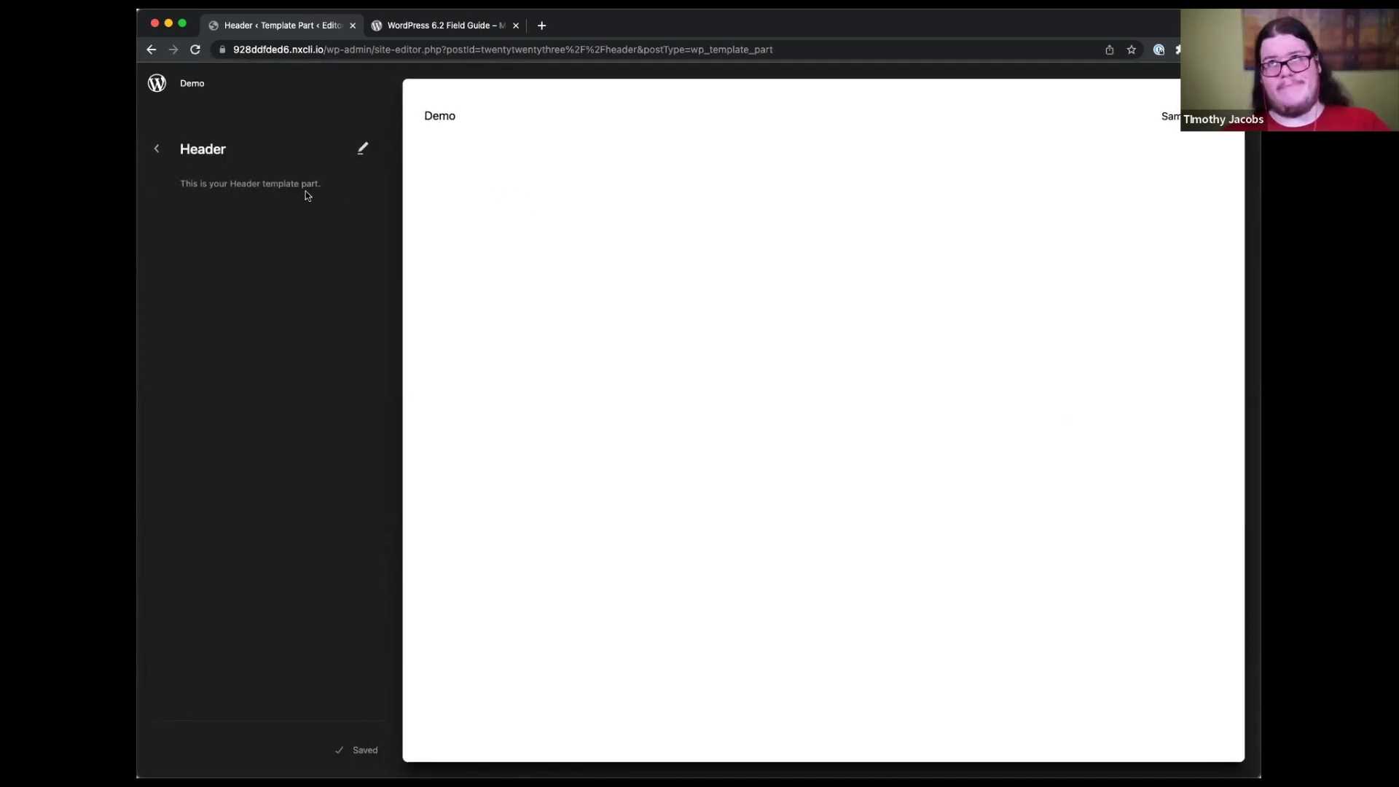
- Go back through Template parts to the Design overview, and reopen the Header template part from there for editing
click(156, 148)
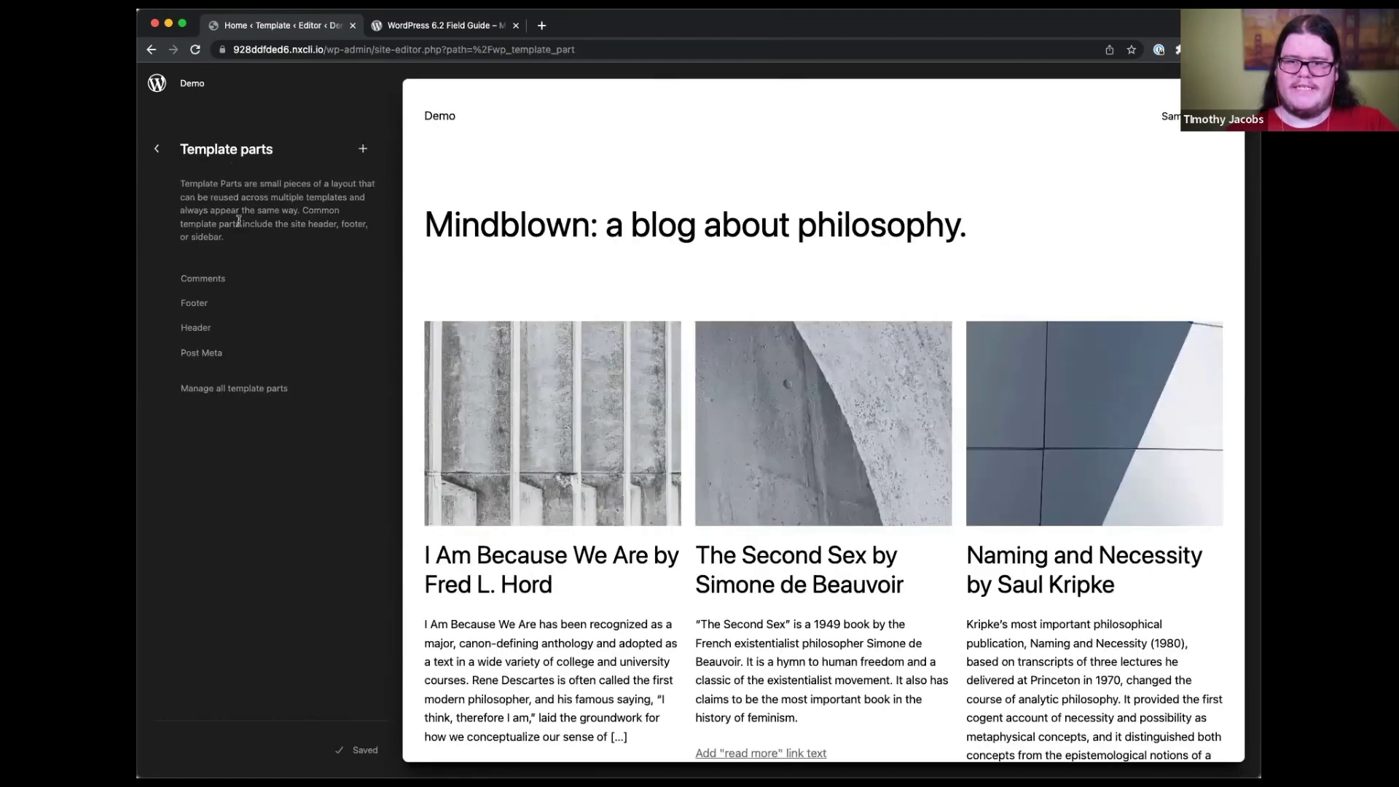
click(156, 148)
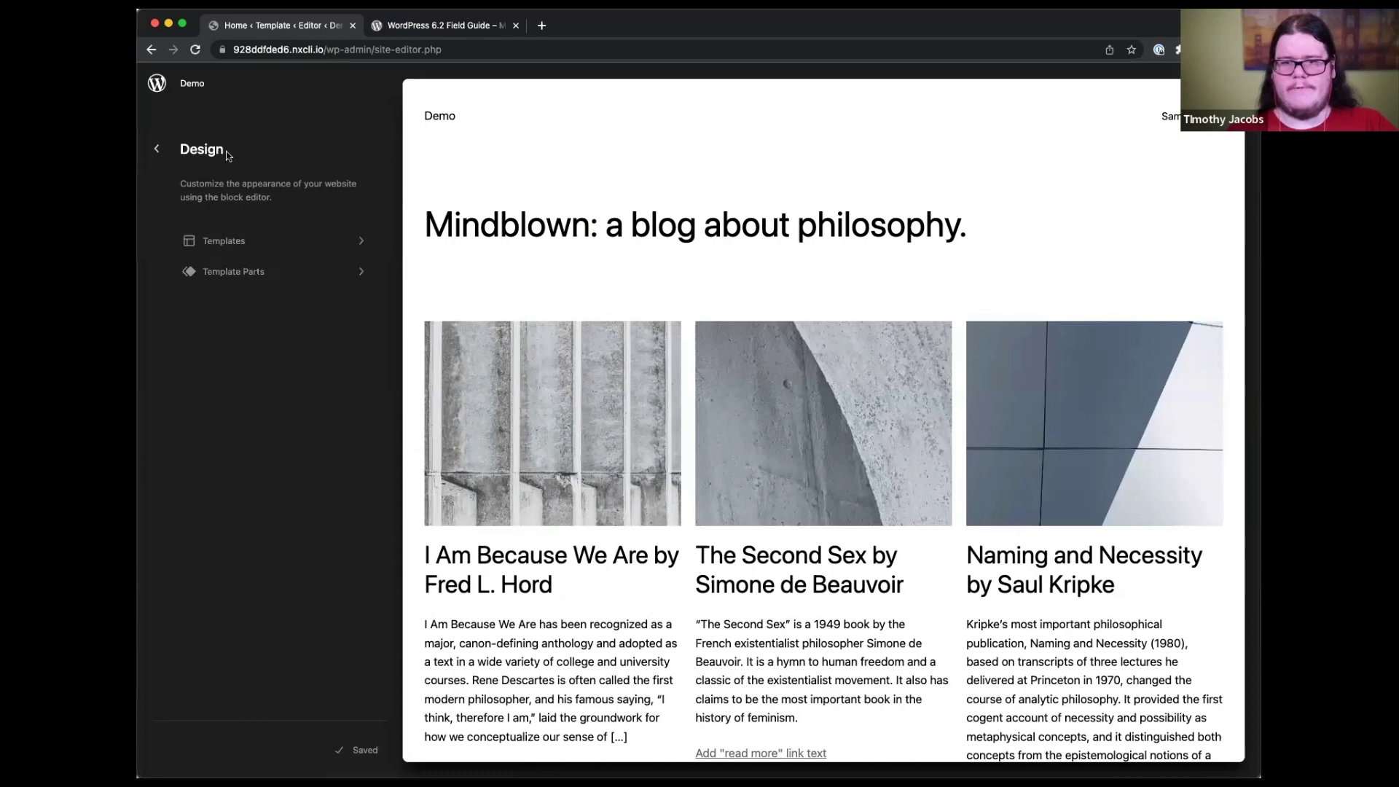
click(311, 274)
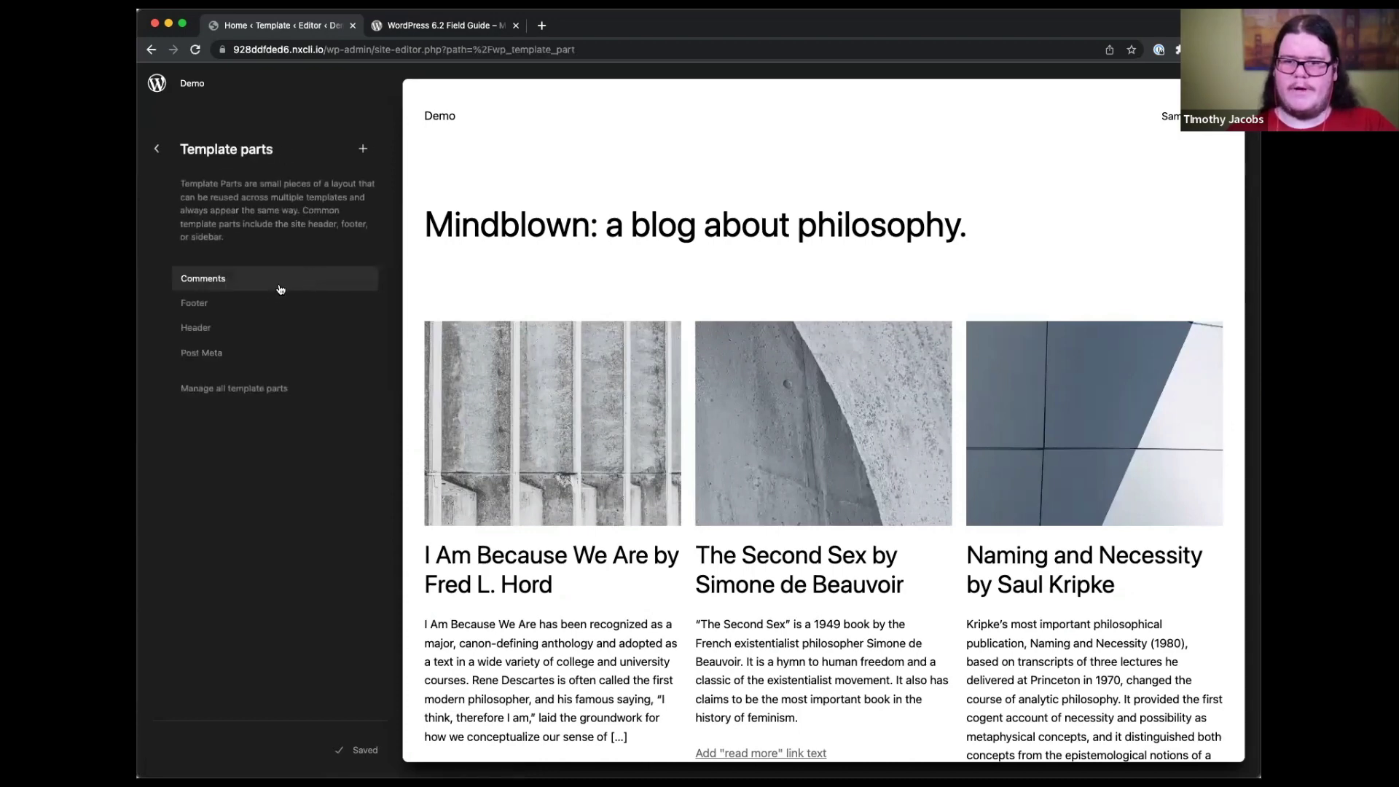
click(274, 327)
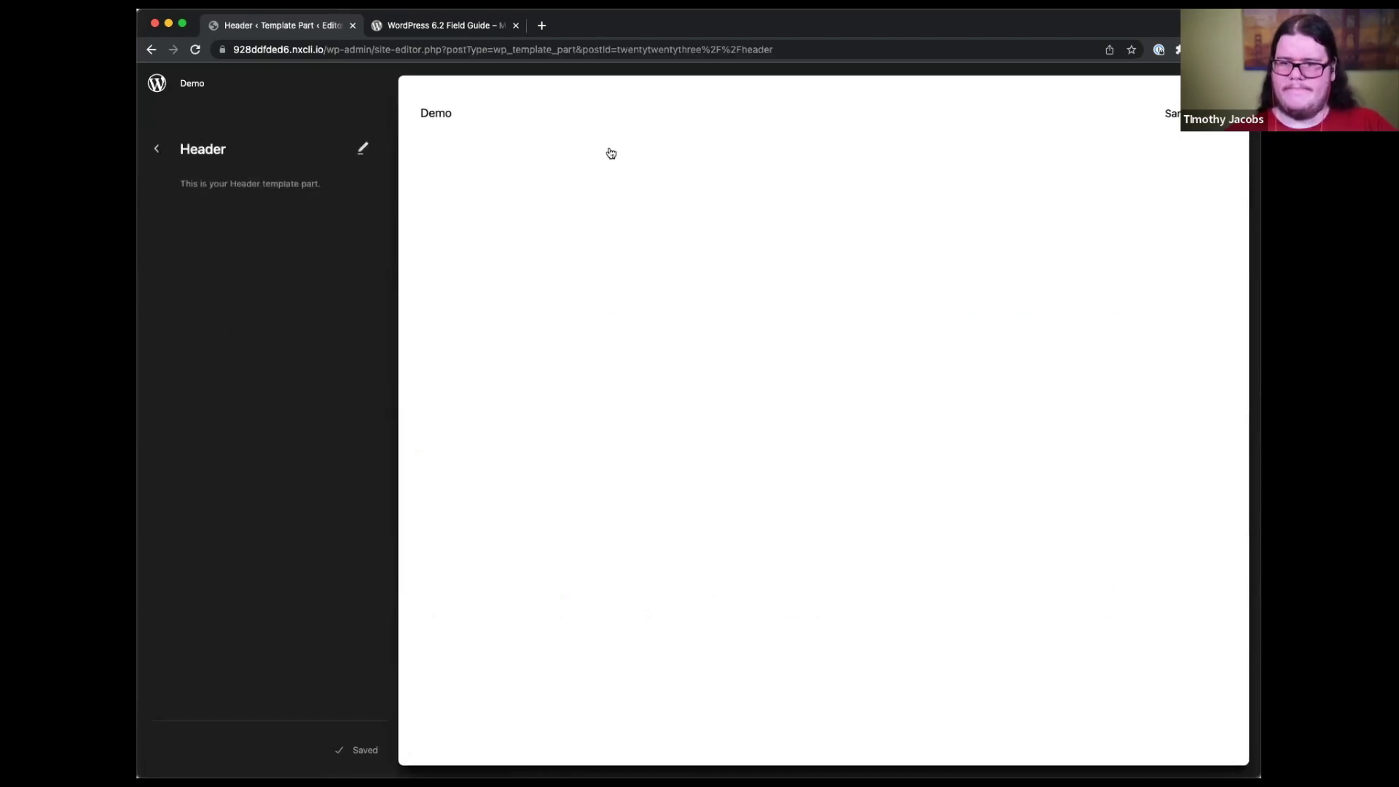
click(529, 119)
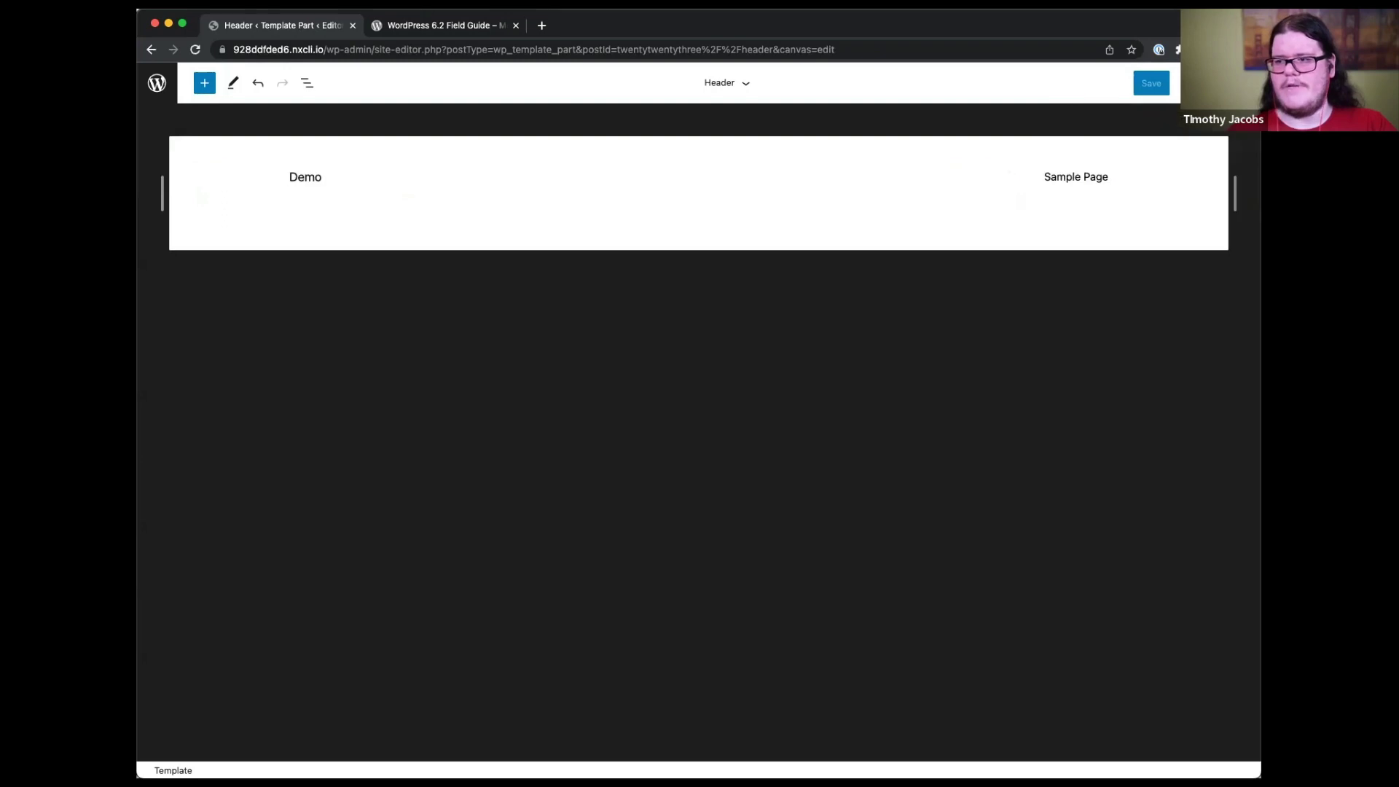
- Browse the Headers patterns and insert the "Header inside full-width background image" pattern into the Header template part
click(307, 83)
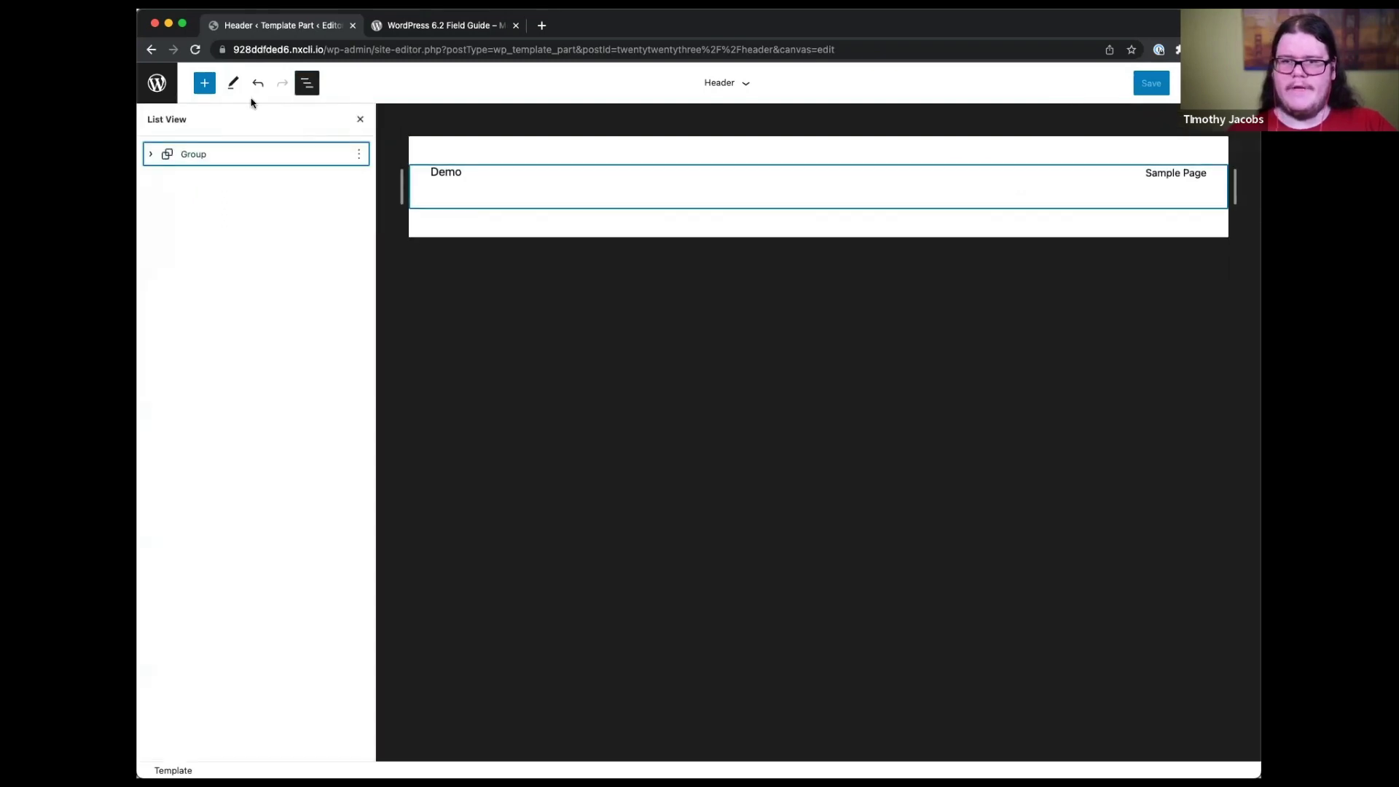
click(205, 83)
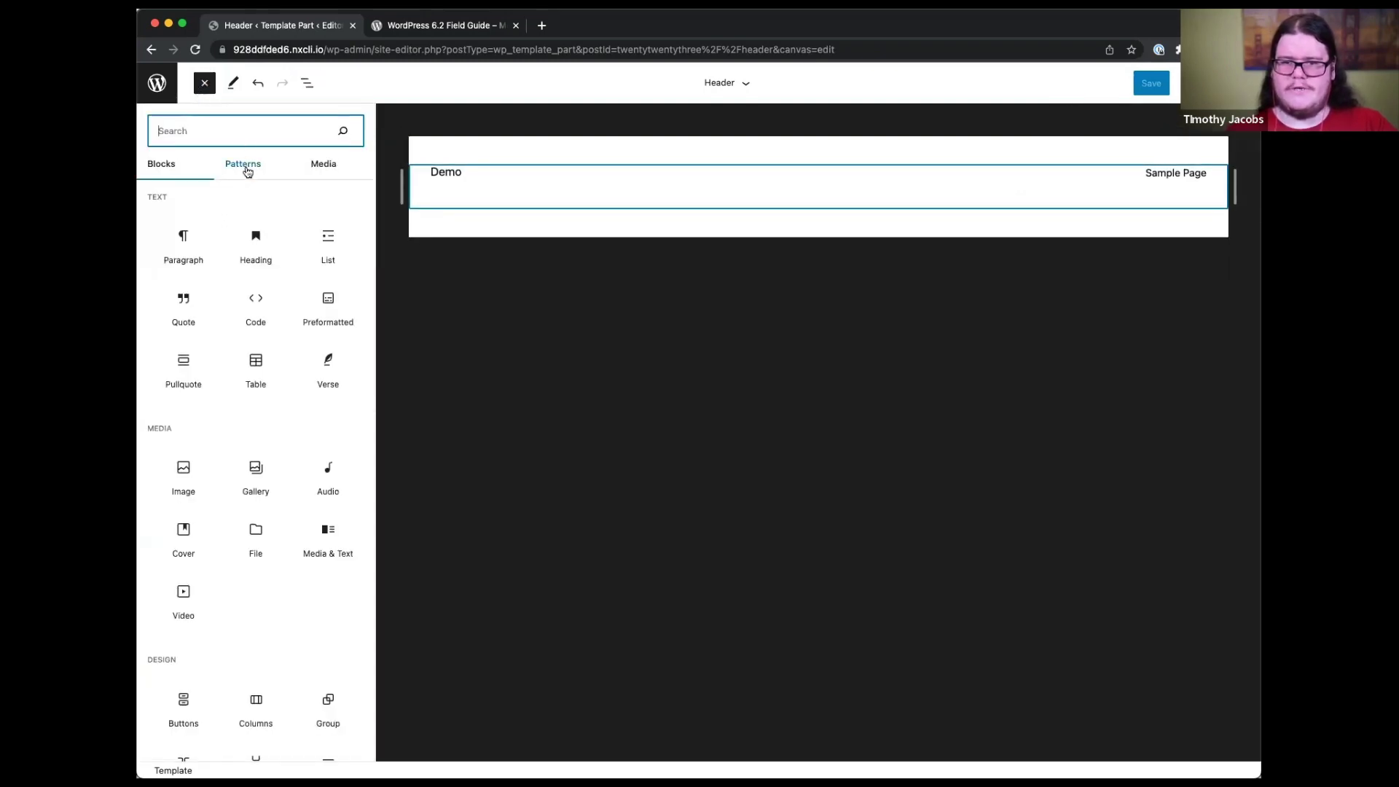
click(244, 168)
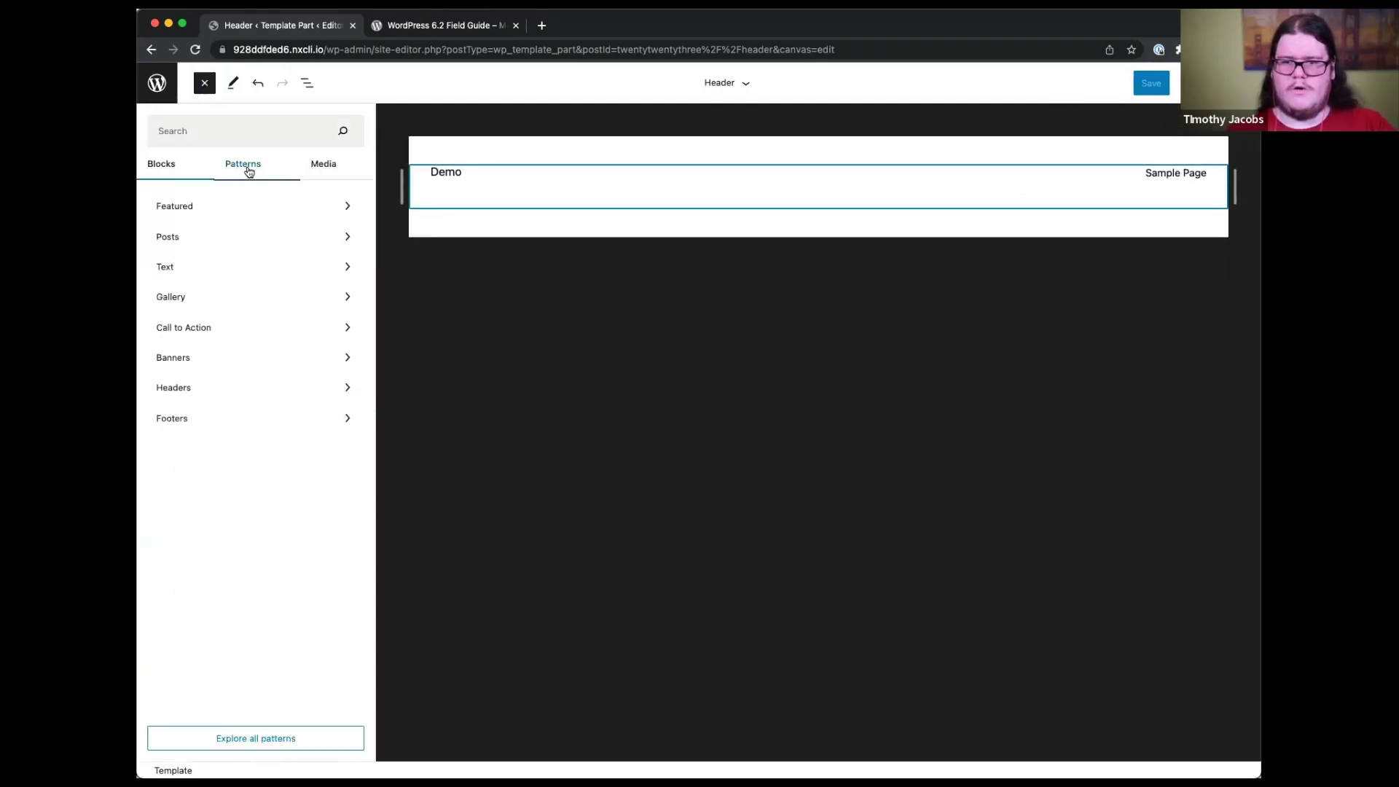
click(207, 393)
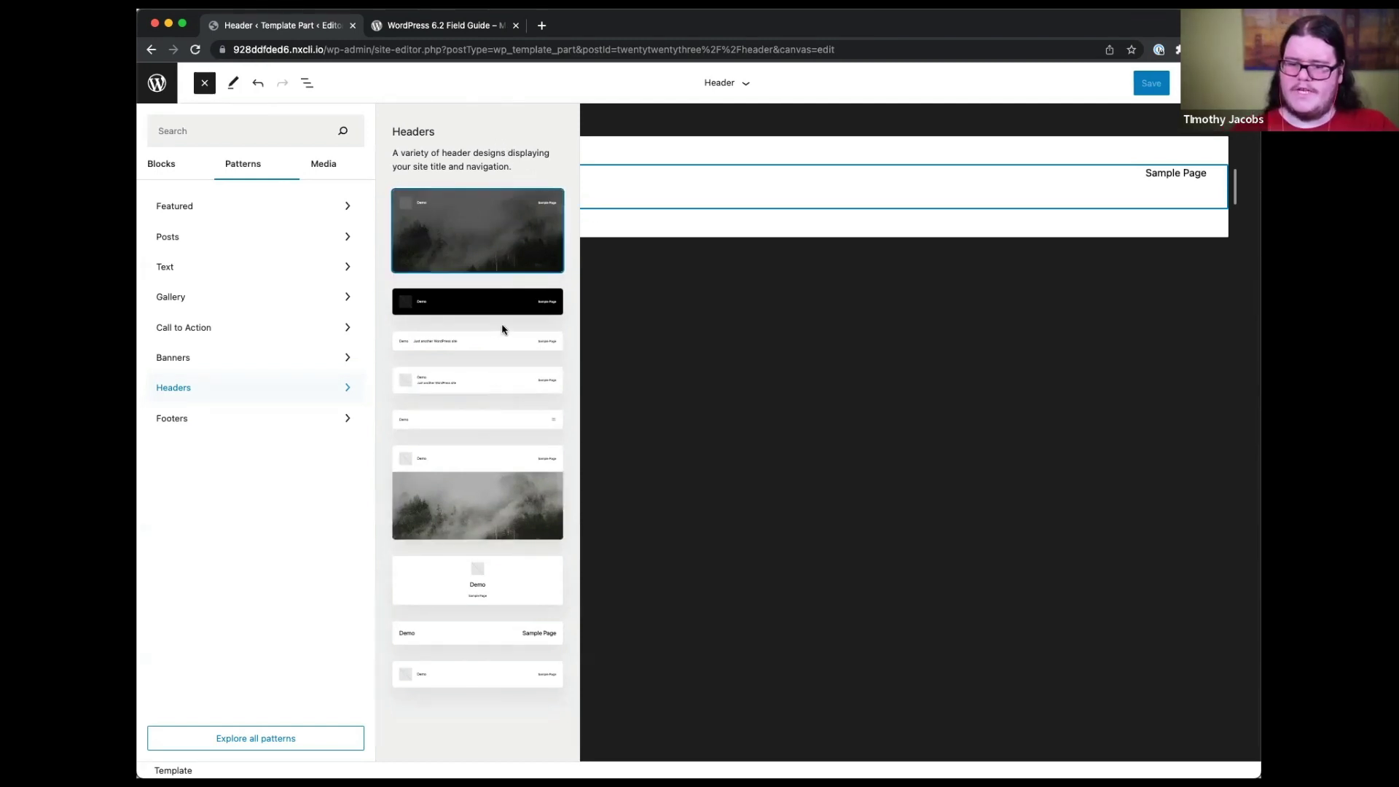
click(281, 740)
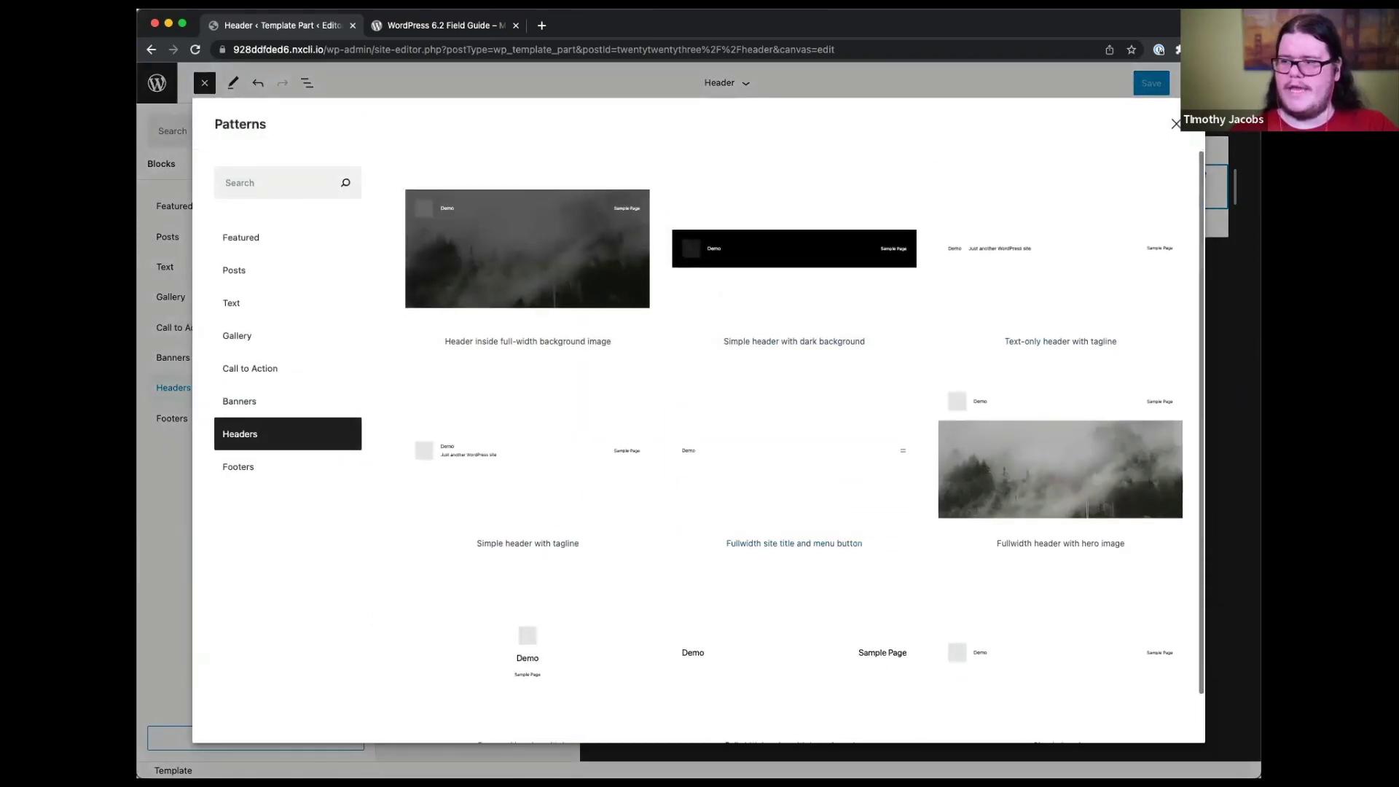
click(1174, 124)
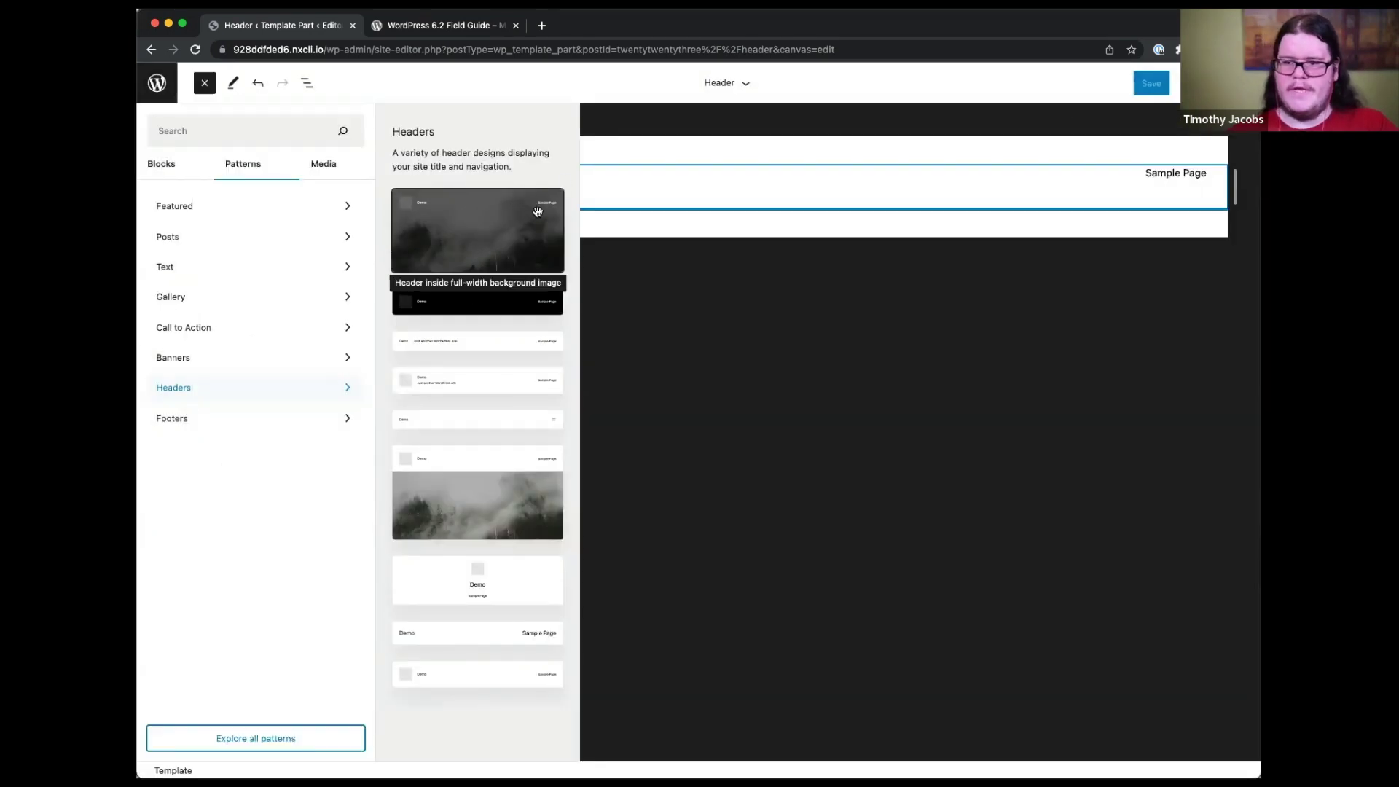
click(488, 221)
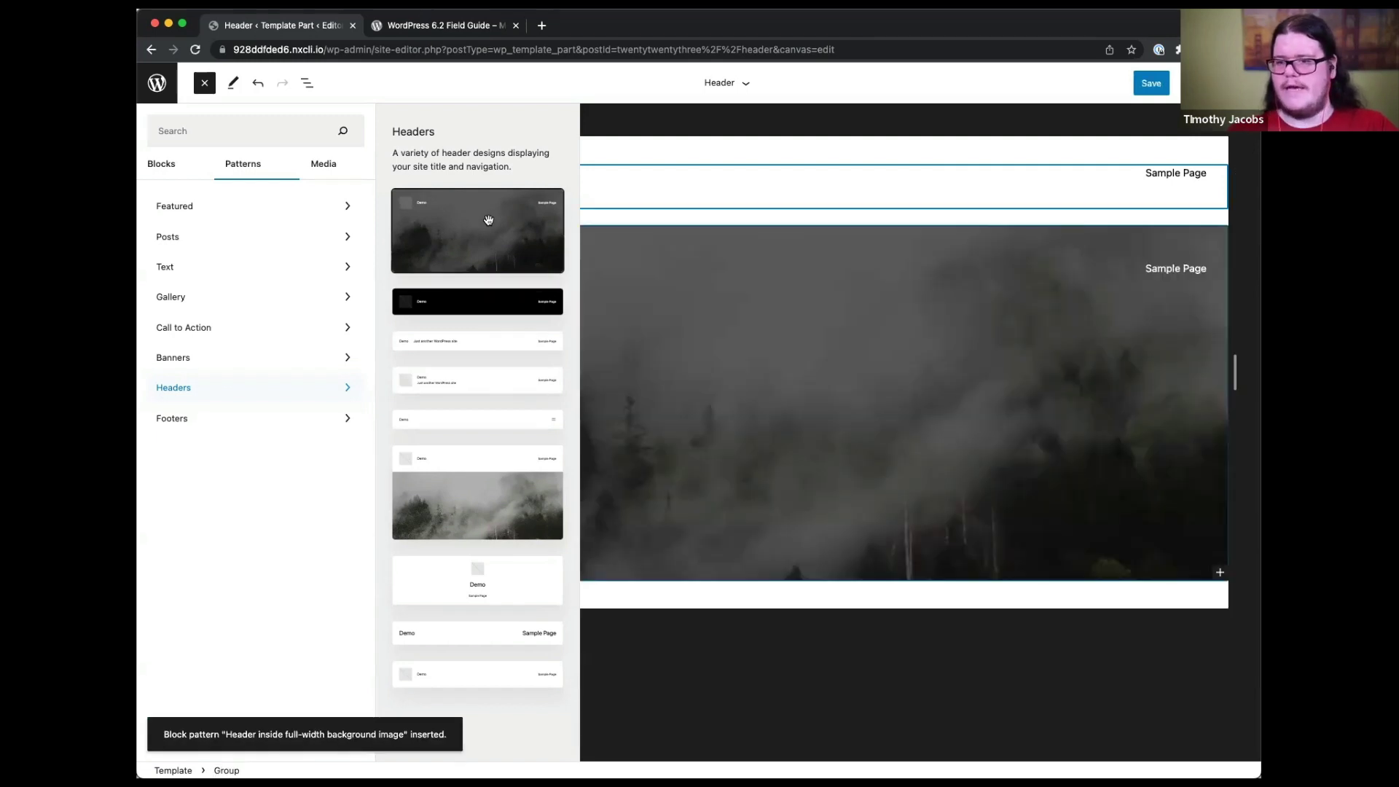
key(Escape)
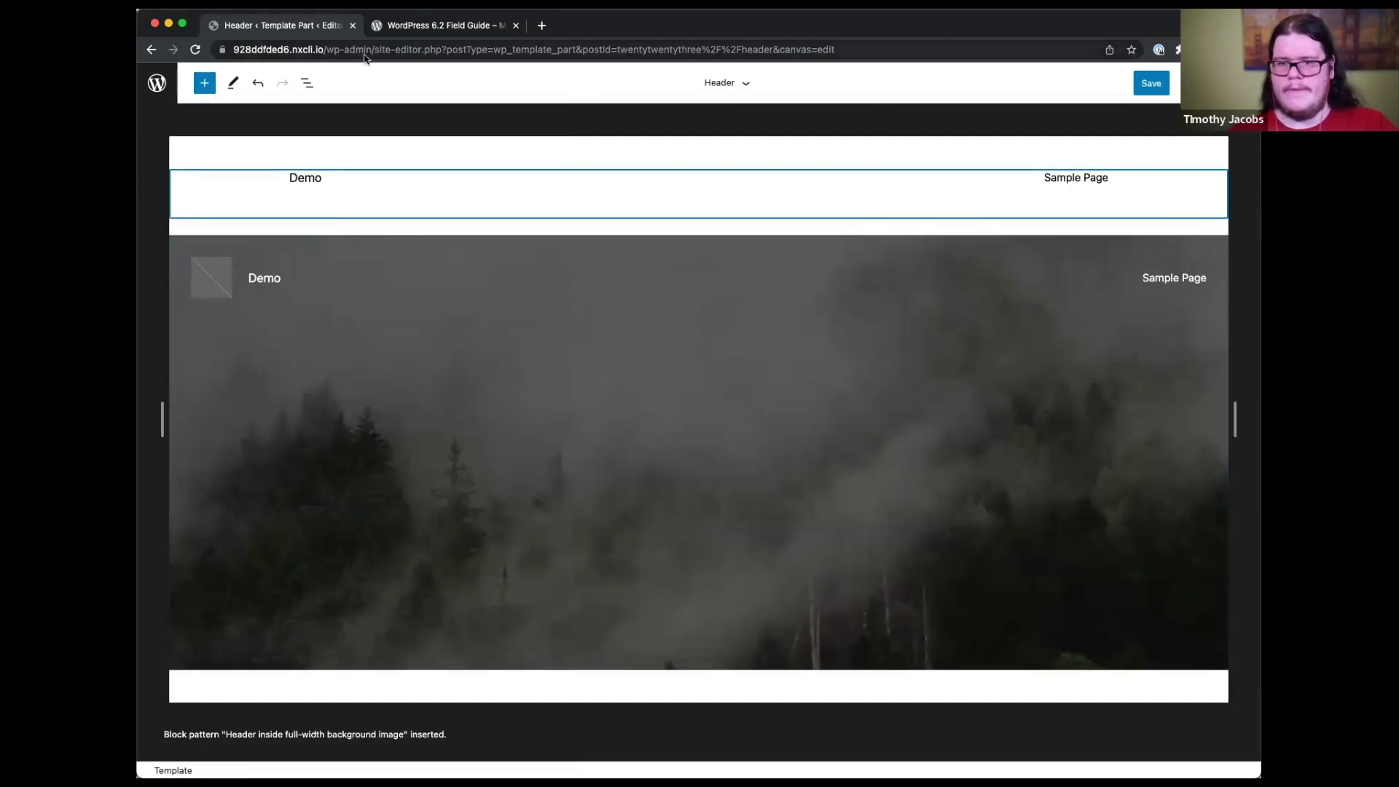
- Remove the original Group block above the inserted pattern and save the Header template part
click(307, 82)
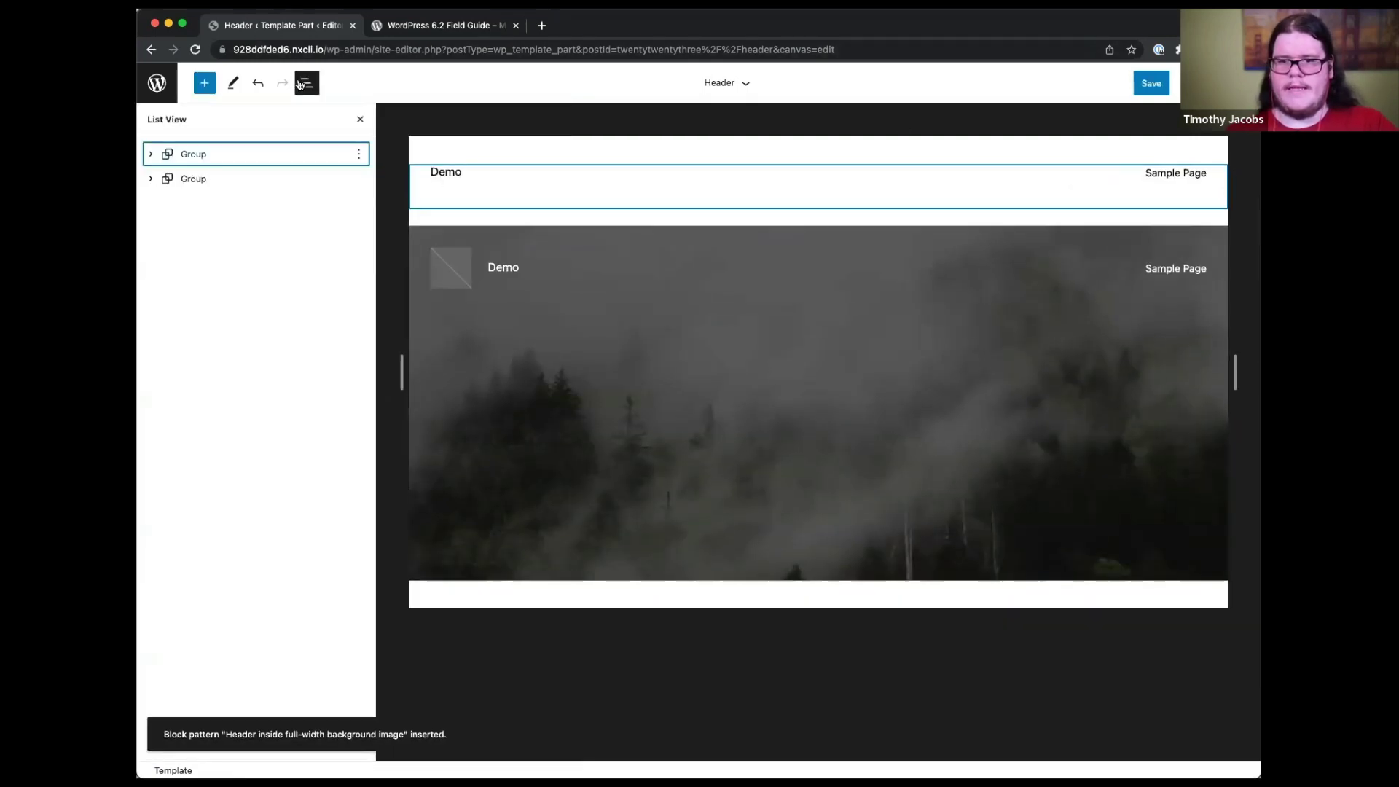
click(359, 154)
click(400, 482)
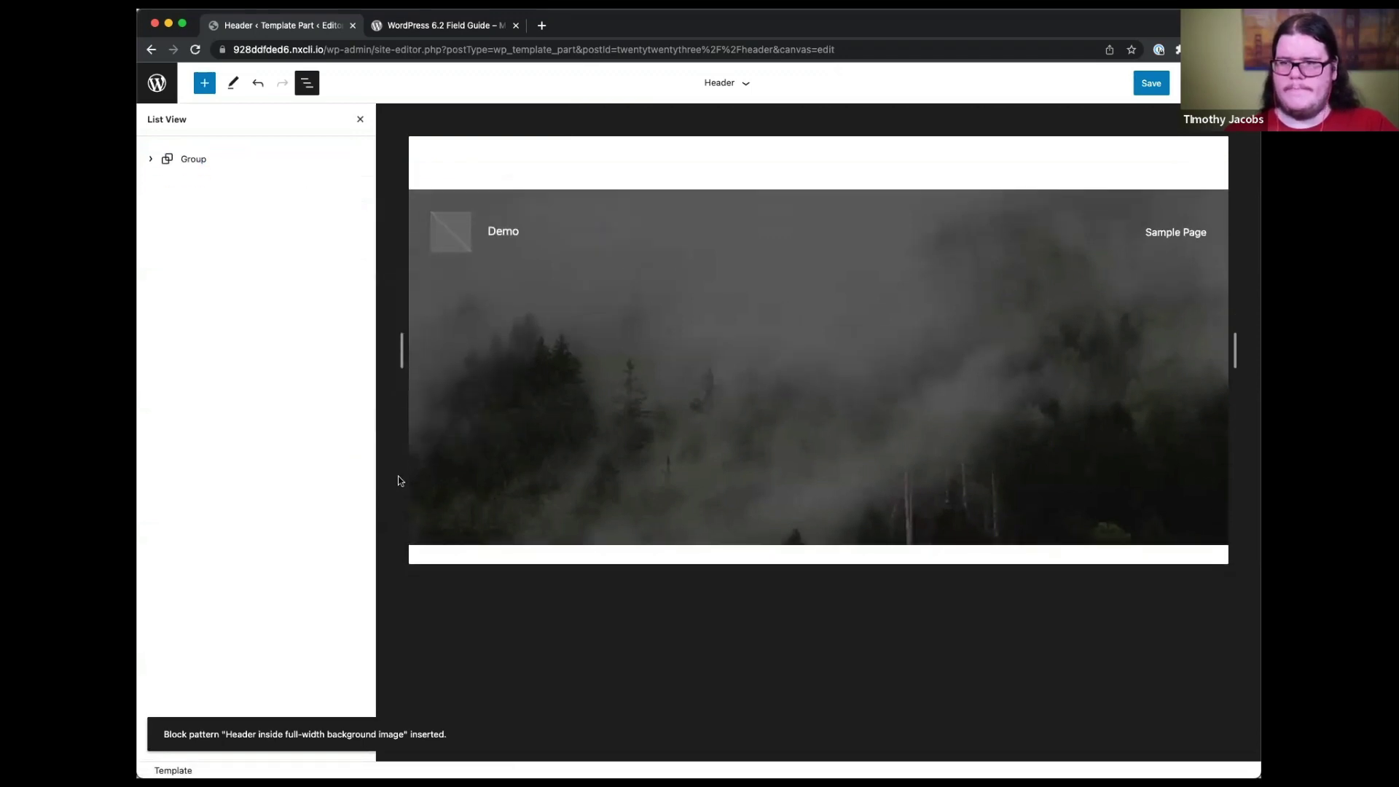
click(1139, 82)
click(1139, 82)
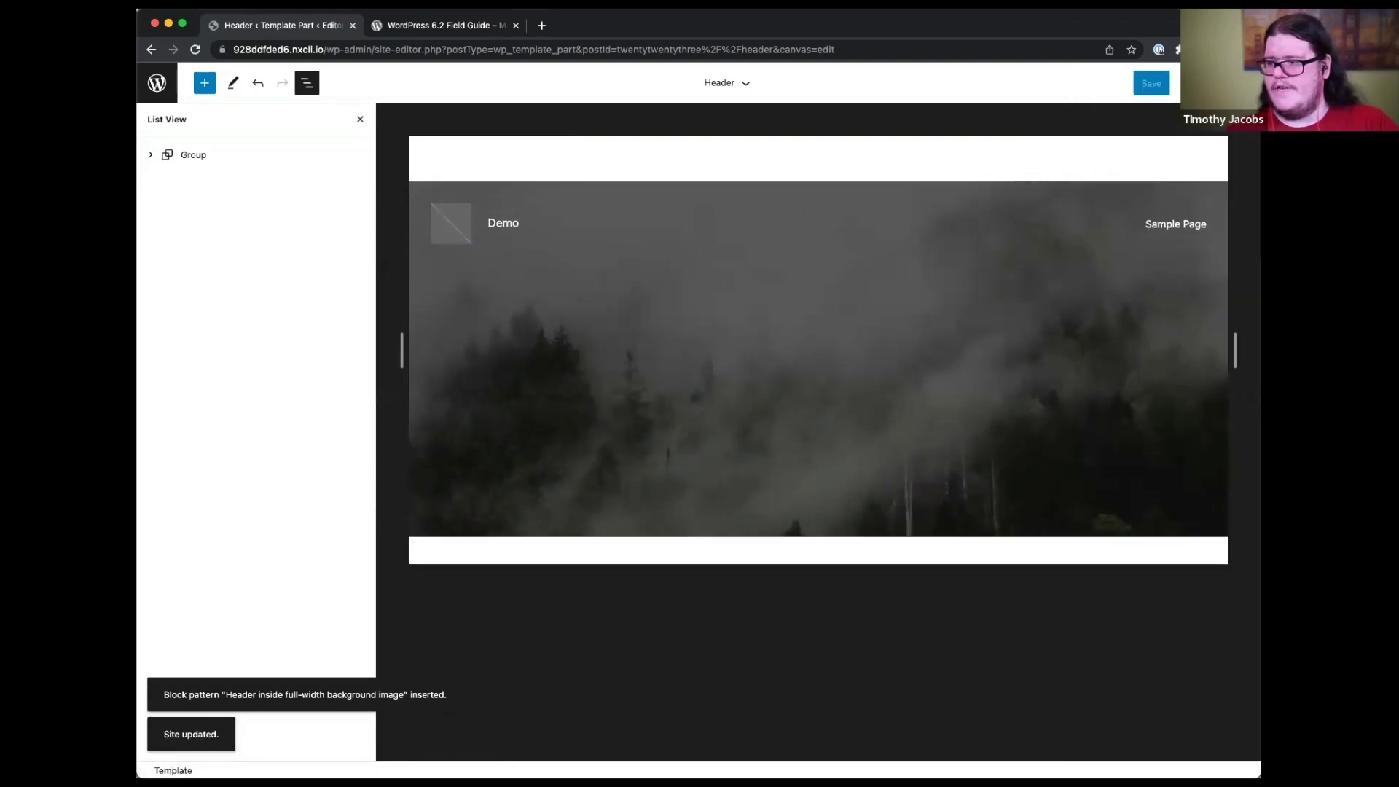
- Return to the dashboard, open the site's front page in a new tab, and check its header and the content below
click(1242, 83)
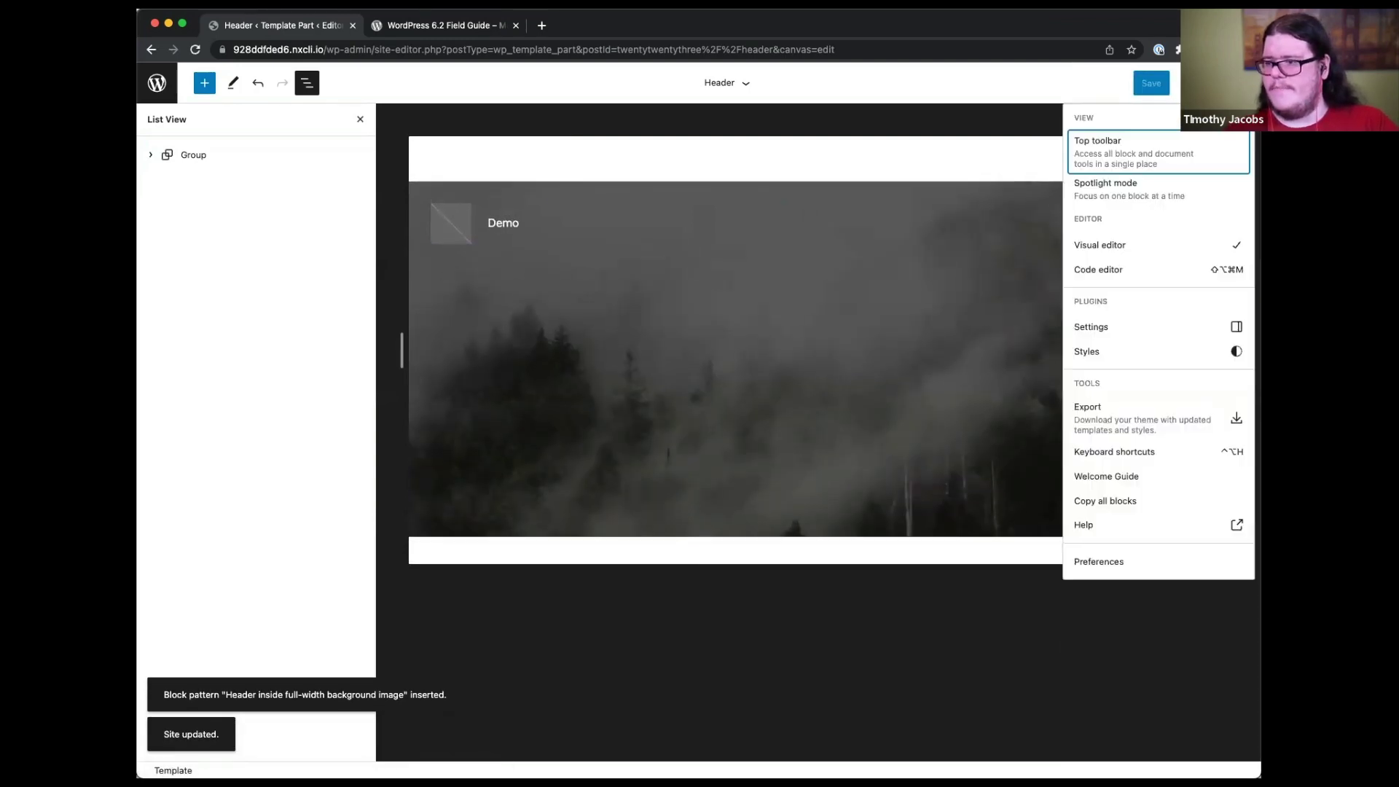
key(Escape)
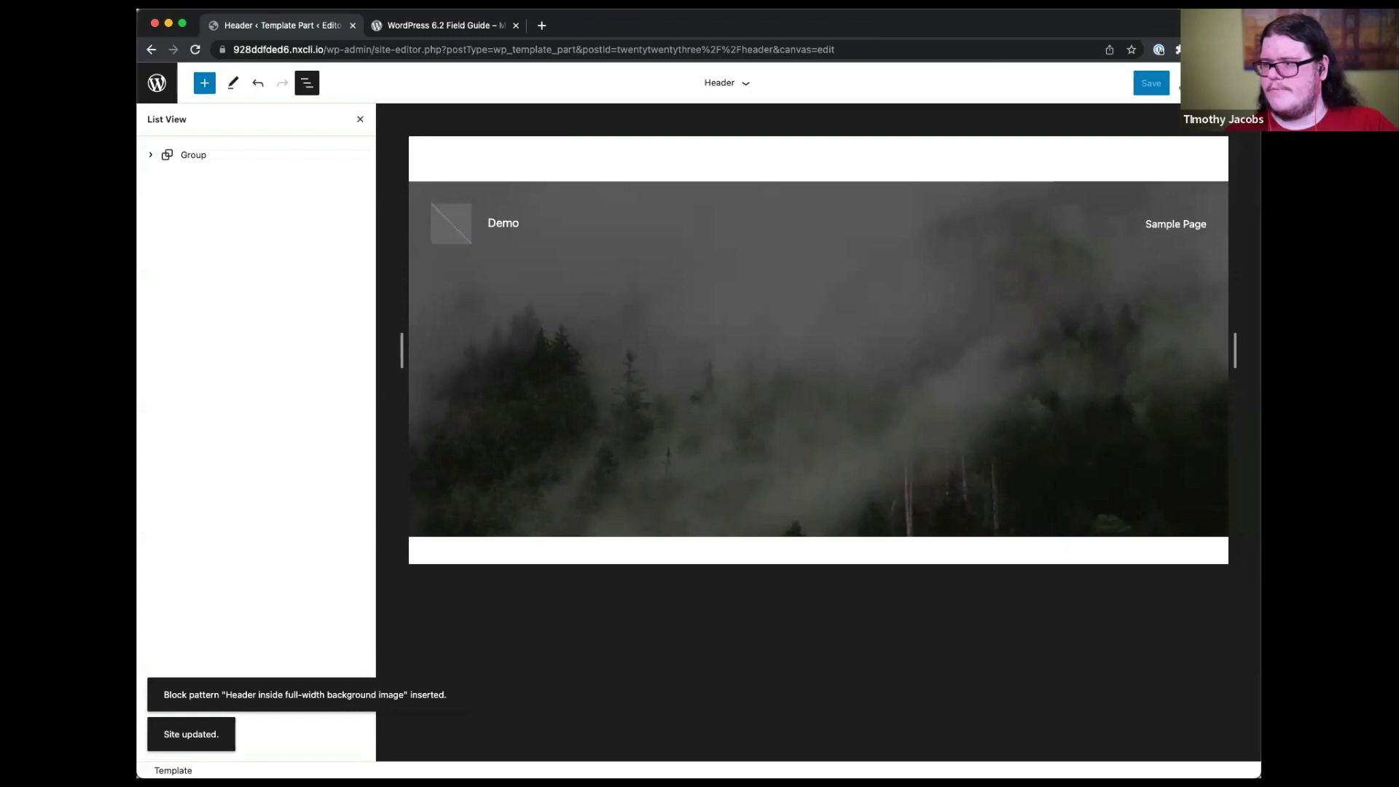
click(157, 85)
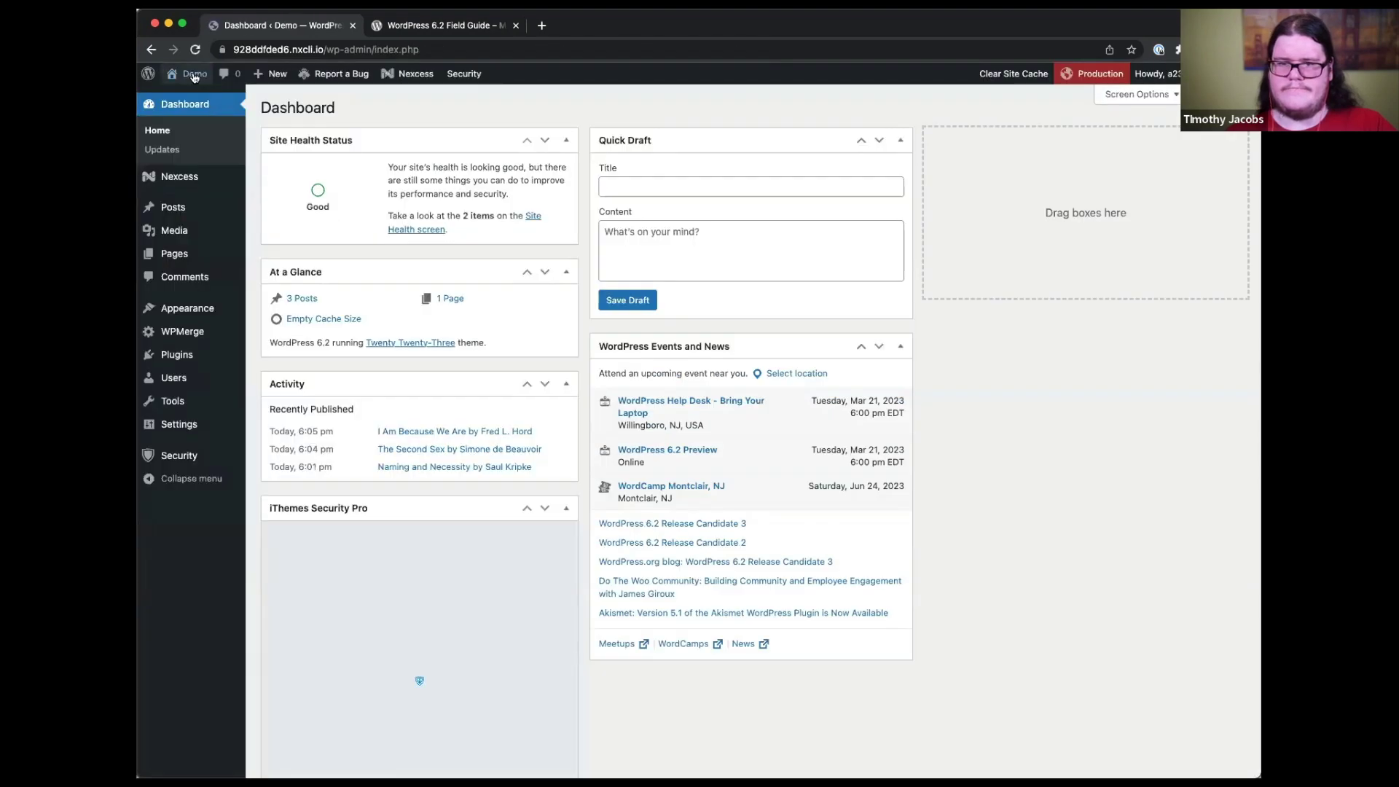
right_click(195, 98)
click(211, 100)
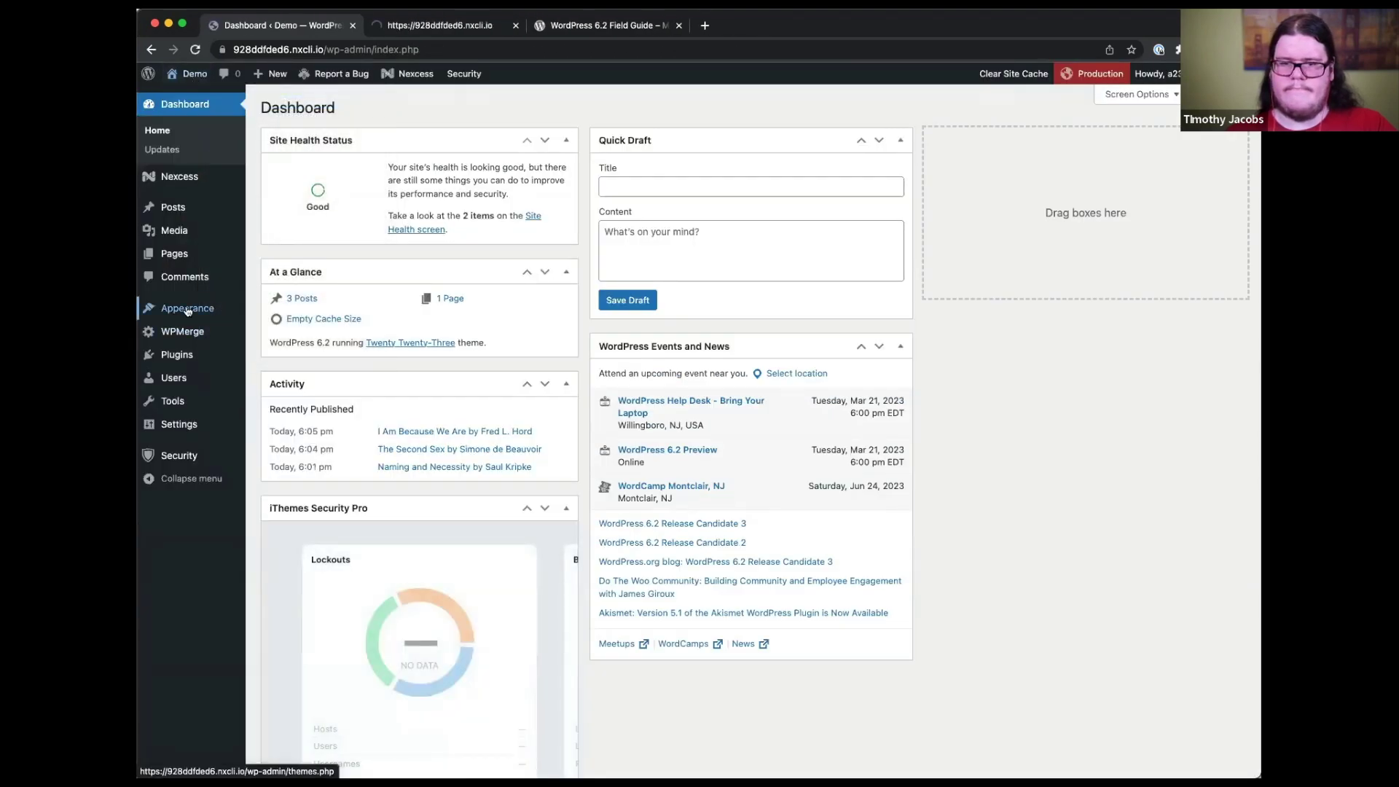
mouse_move(187, 307)
click(269, 327)
click(446, 24)
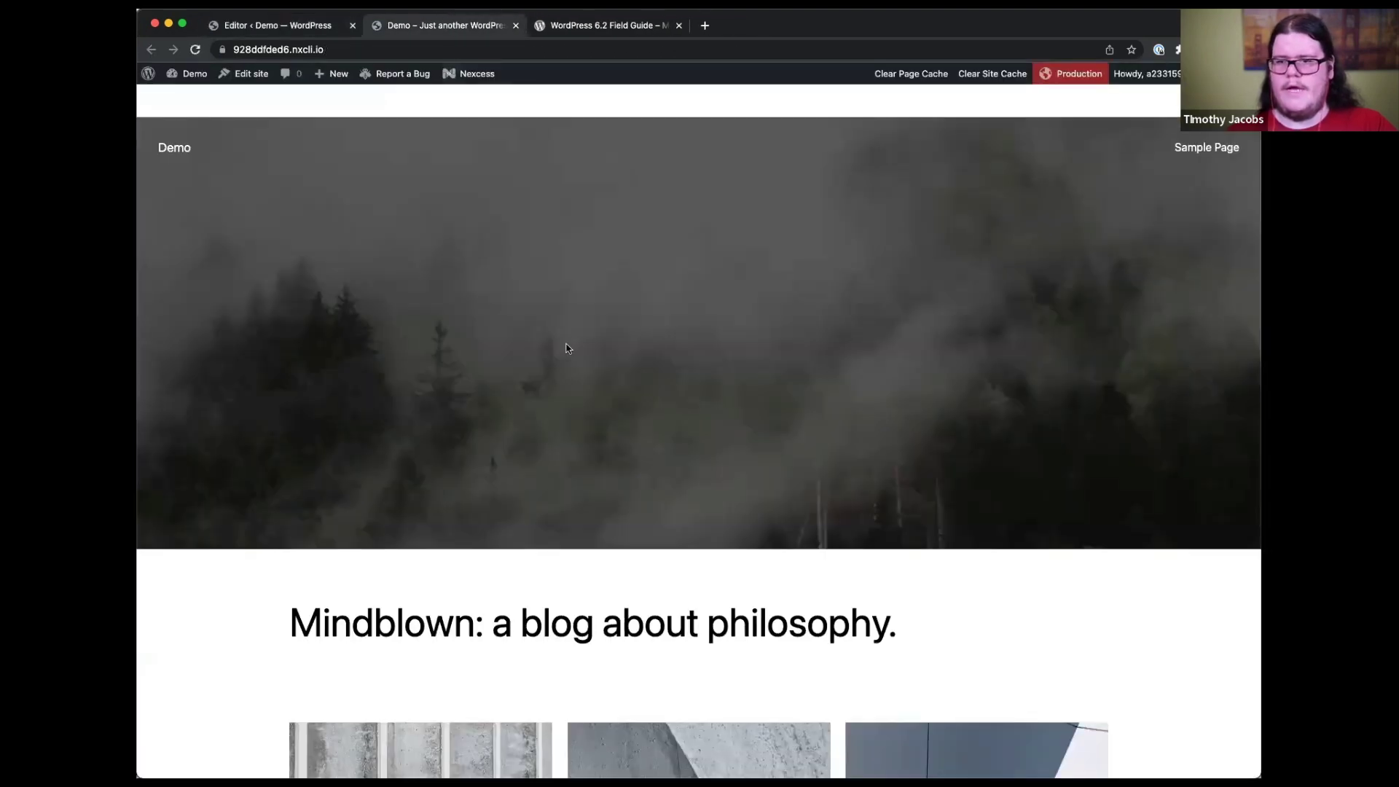
scroll(731, 400, down, 5)
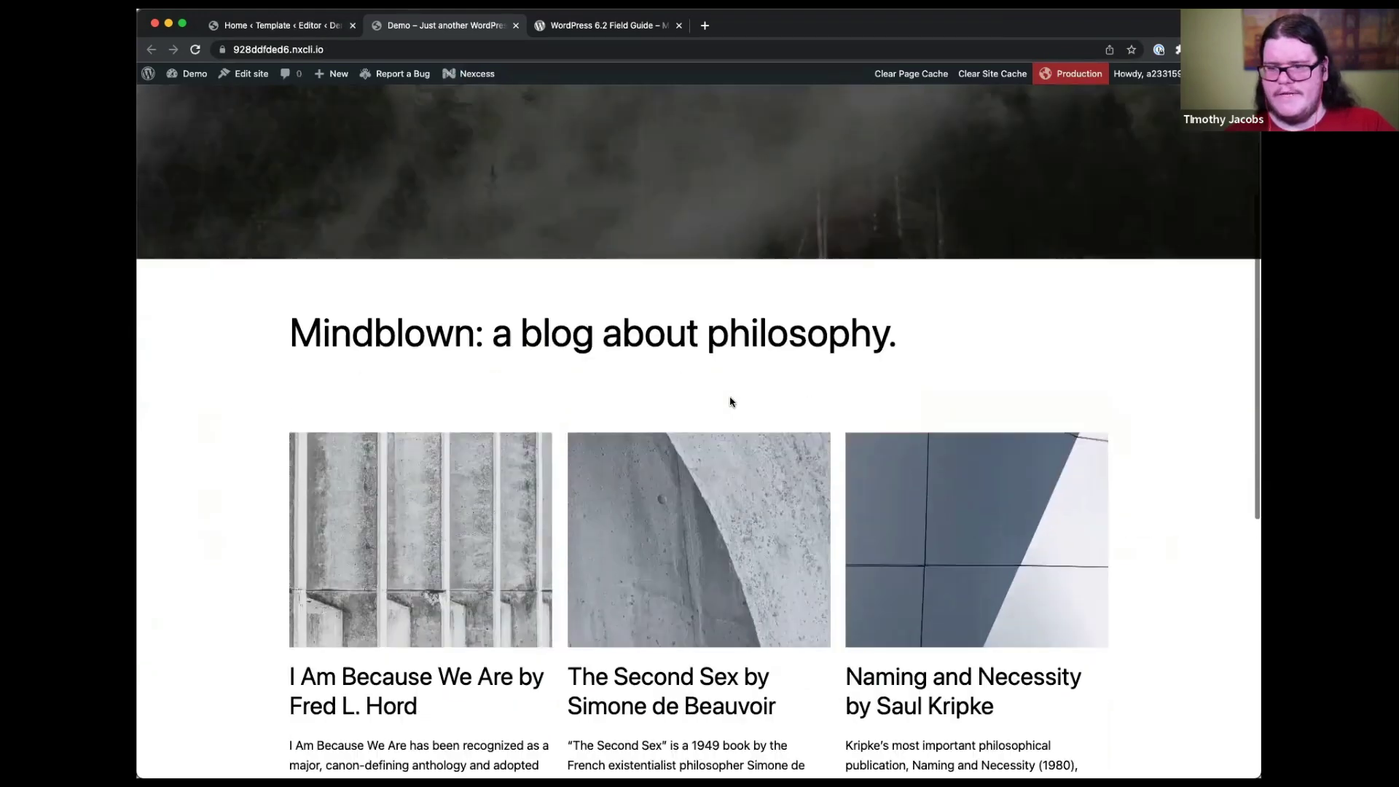
scroll(731, 400, up, 5)
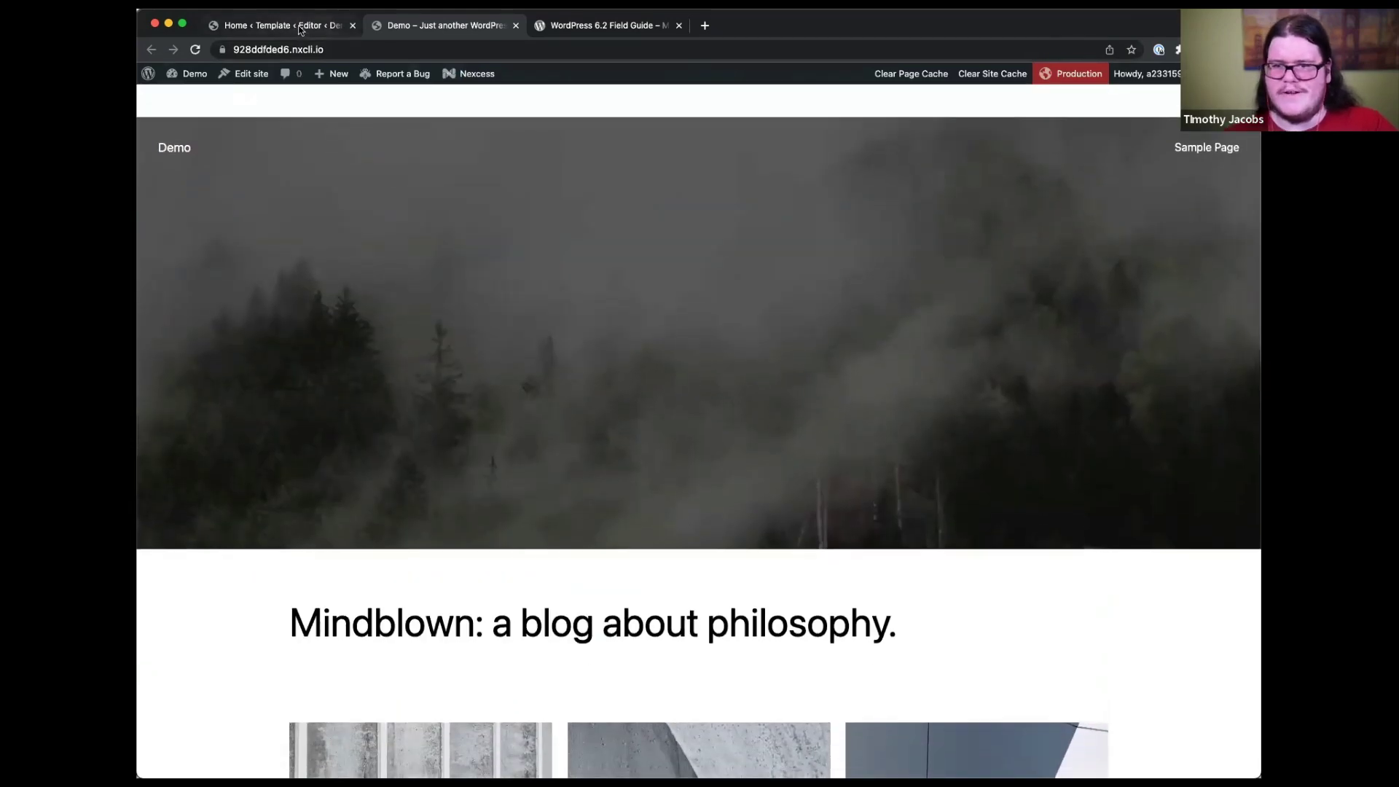
- Switch back to the site editor tab and open the Home template's Header template part for editing
click(299, 26)
click(500, 137)
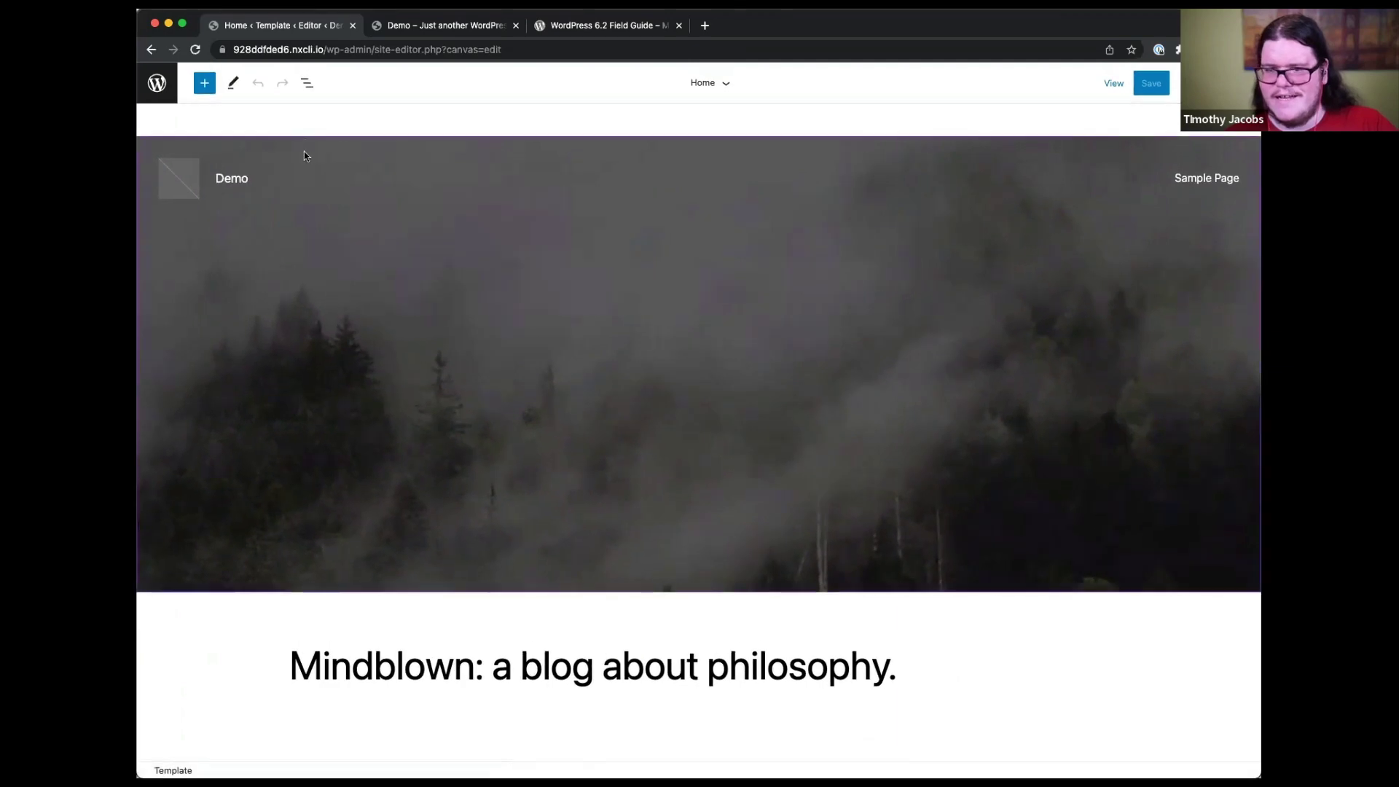
click(304, 156)
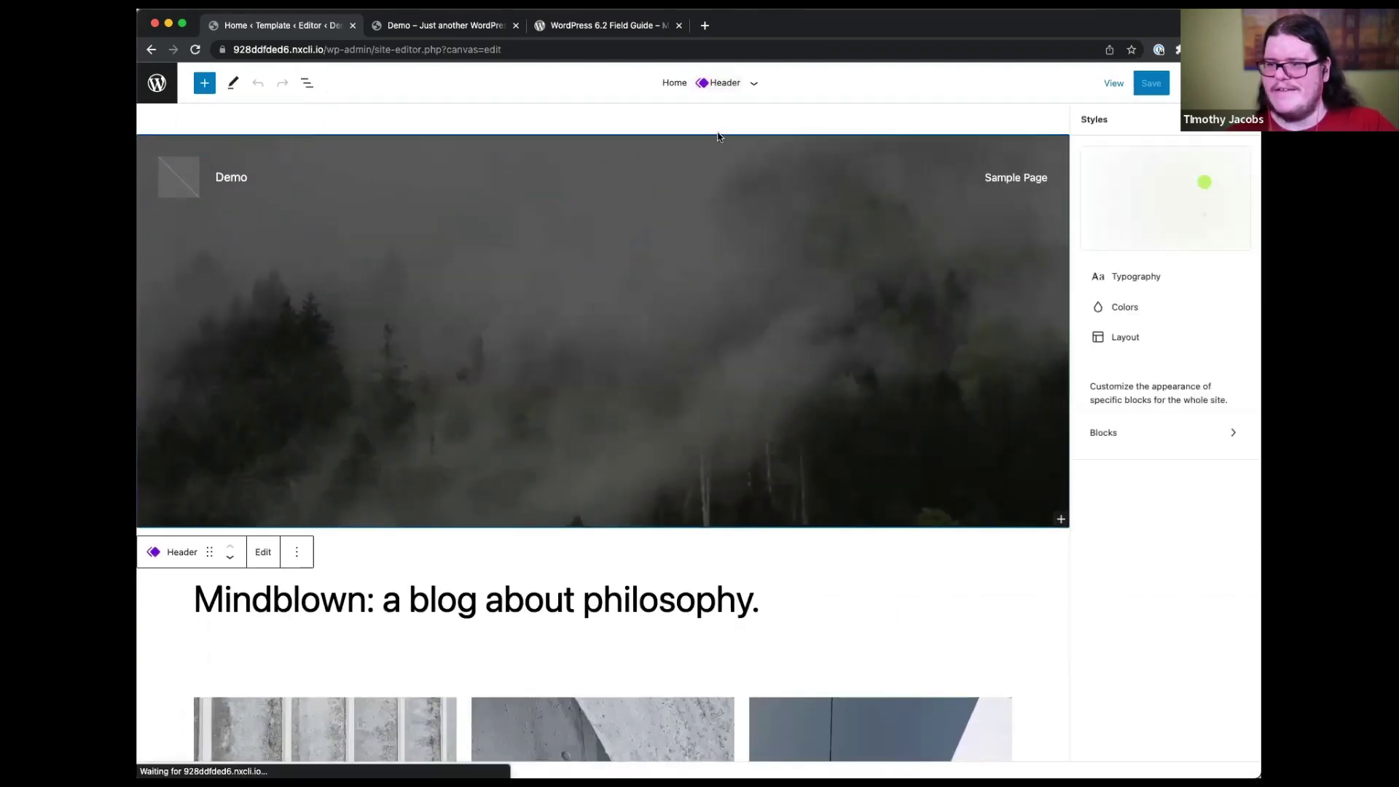
click(262, 553)
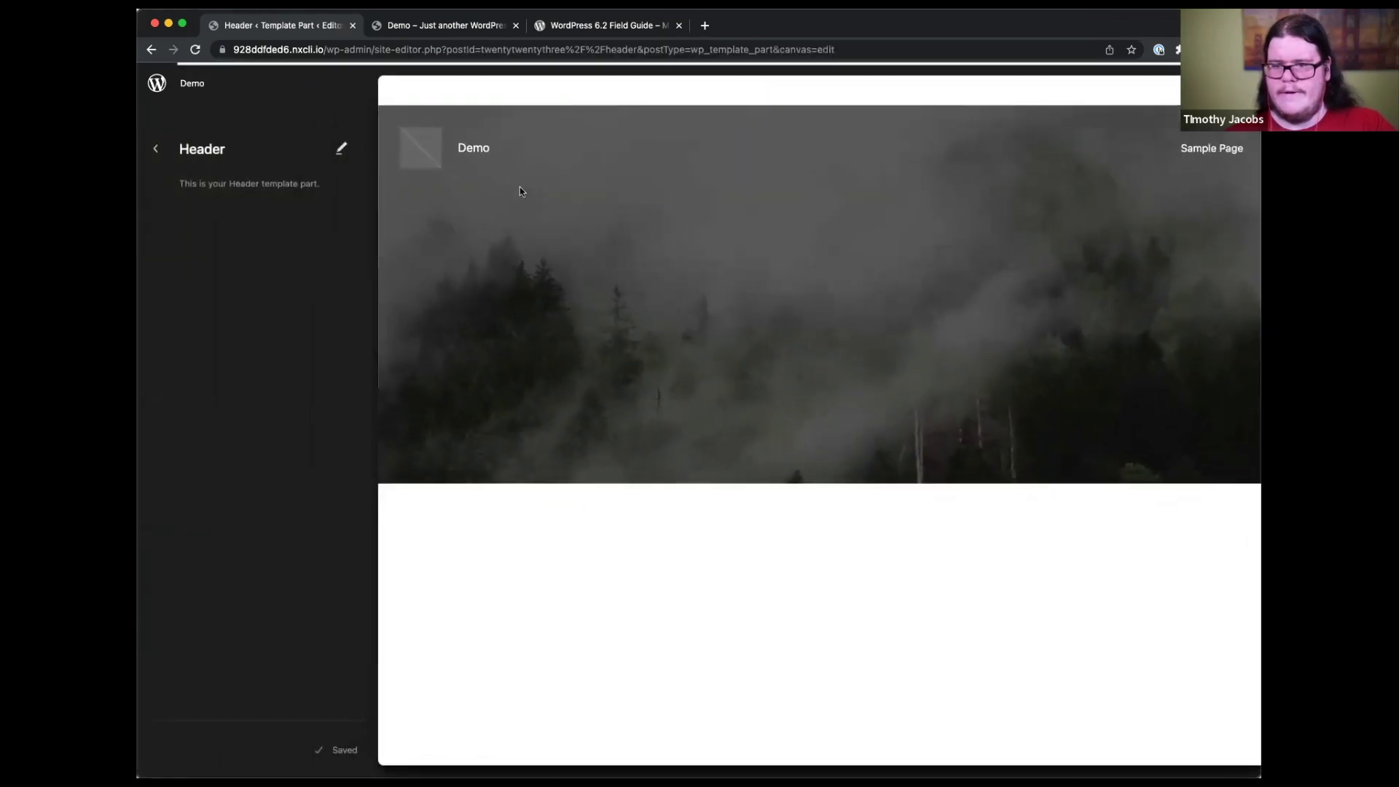
click(519, 187)
- Inspect the settings and styles of the header's Cover block and its parent Group block through the block list
click(306, 82)
click(150, 153)
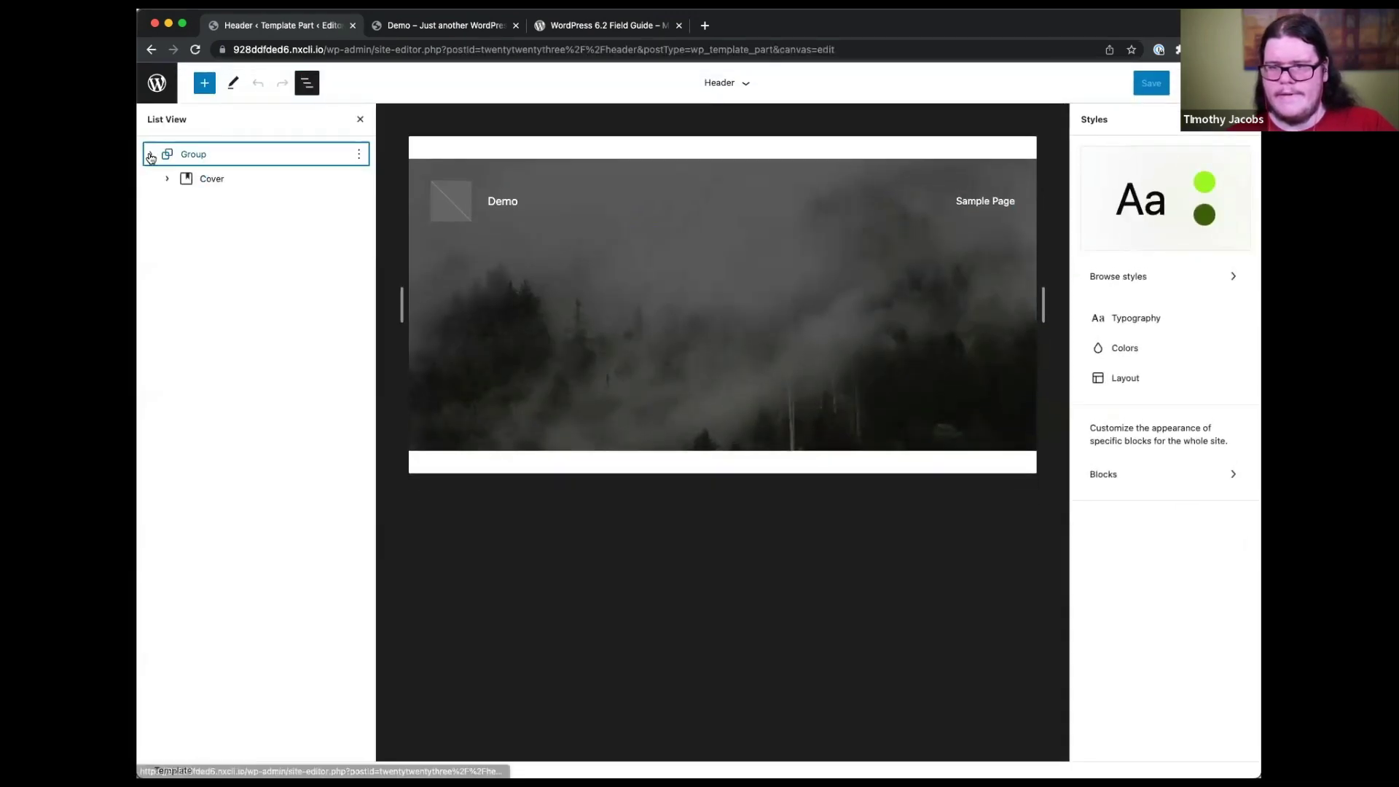
click(208, 185)
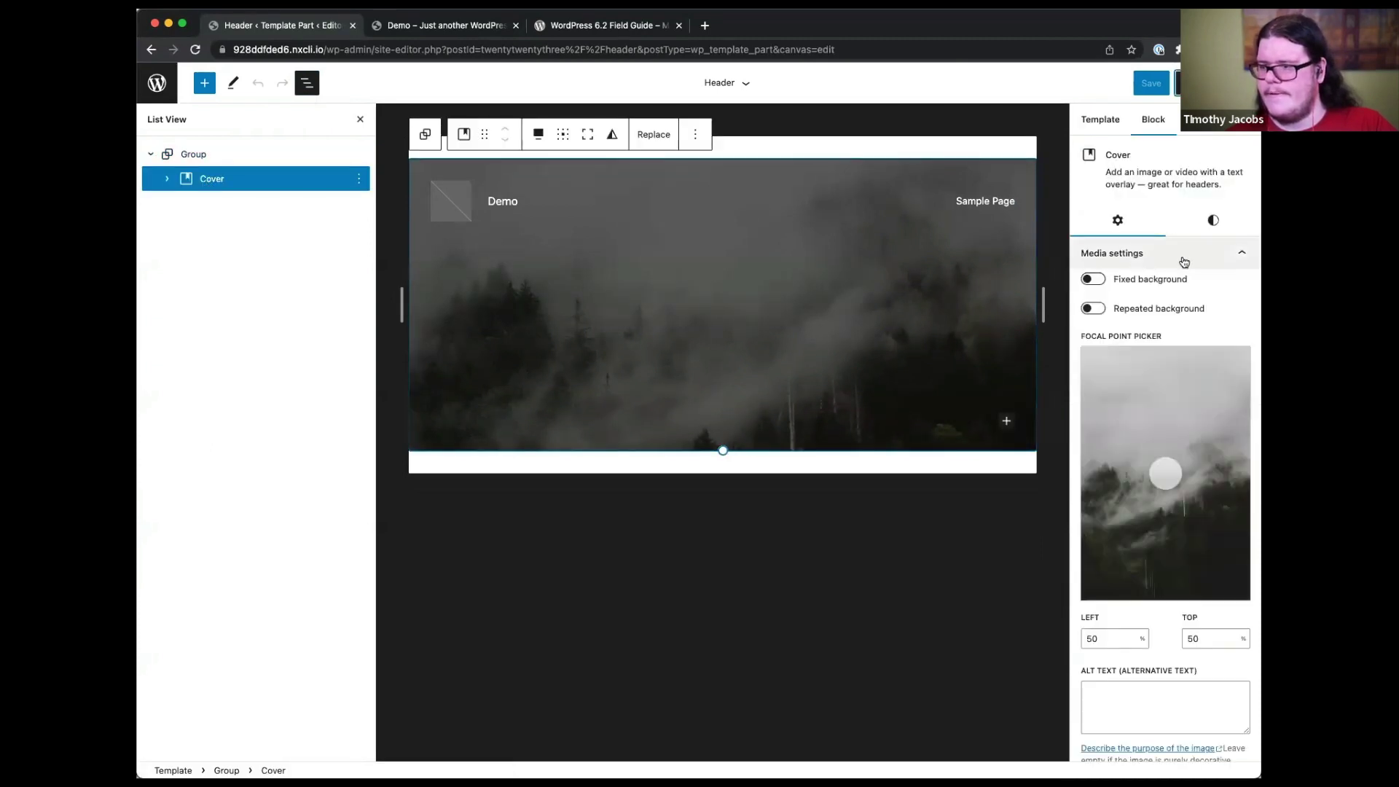
scroll(1184, 292, down, 5)
scroll(1184, 329, up, 5)
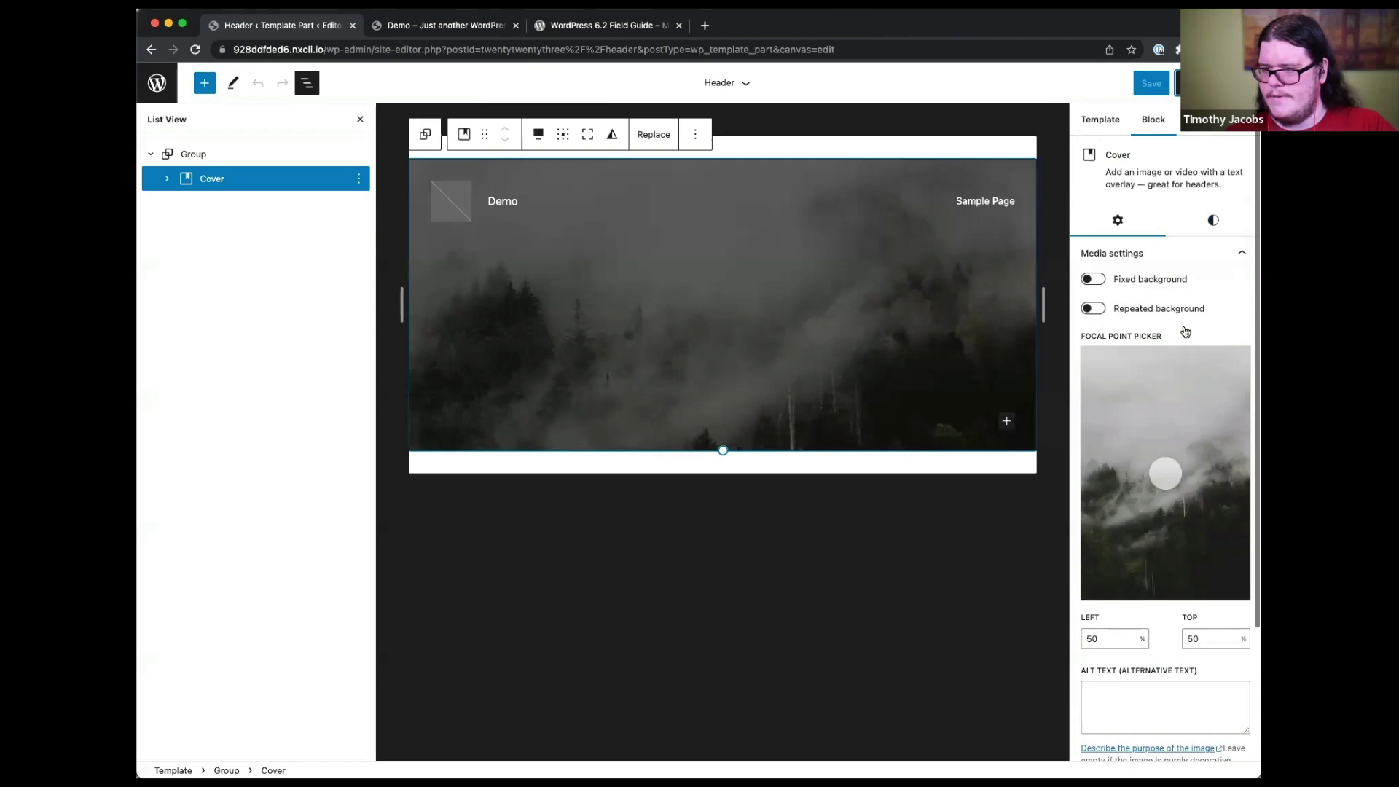
click(1195, 220)
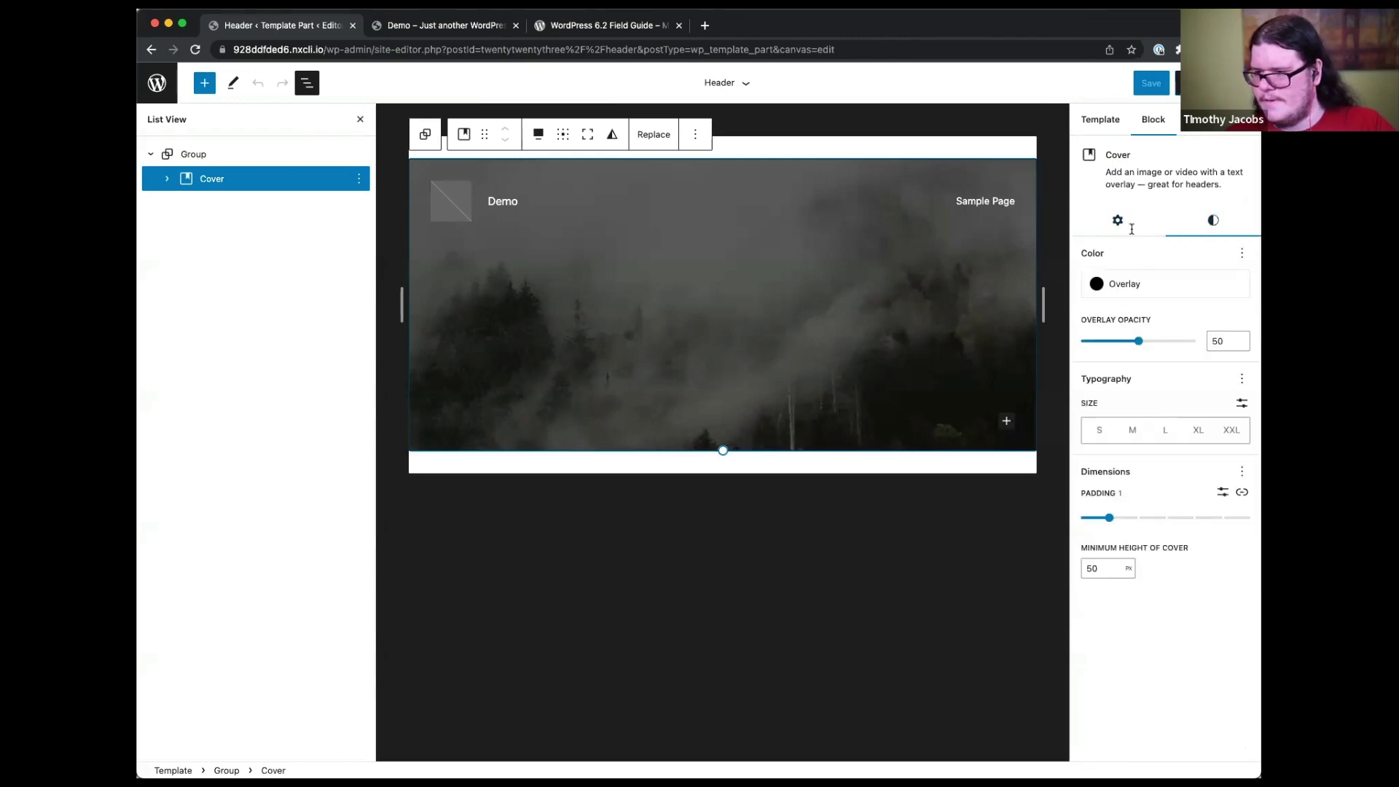
mouse_move(1102, 524)
click(241, 154)
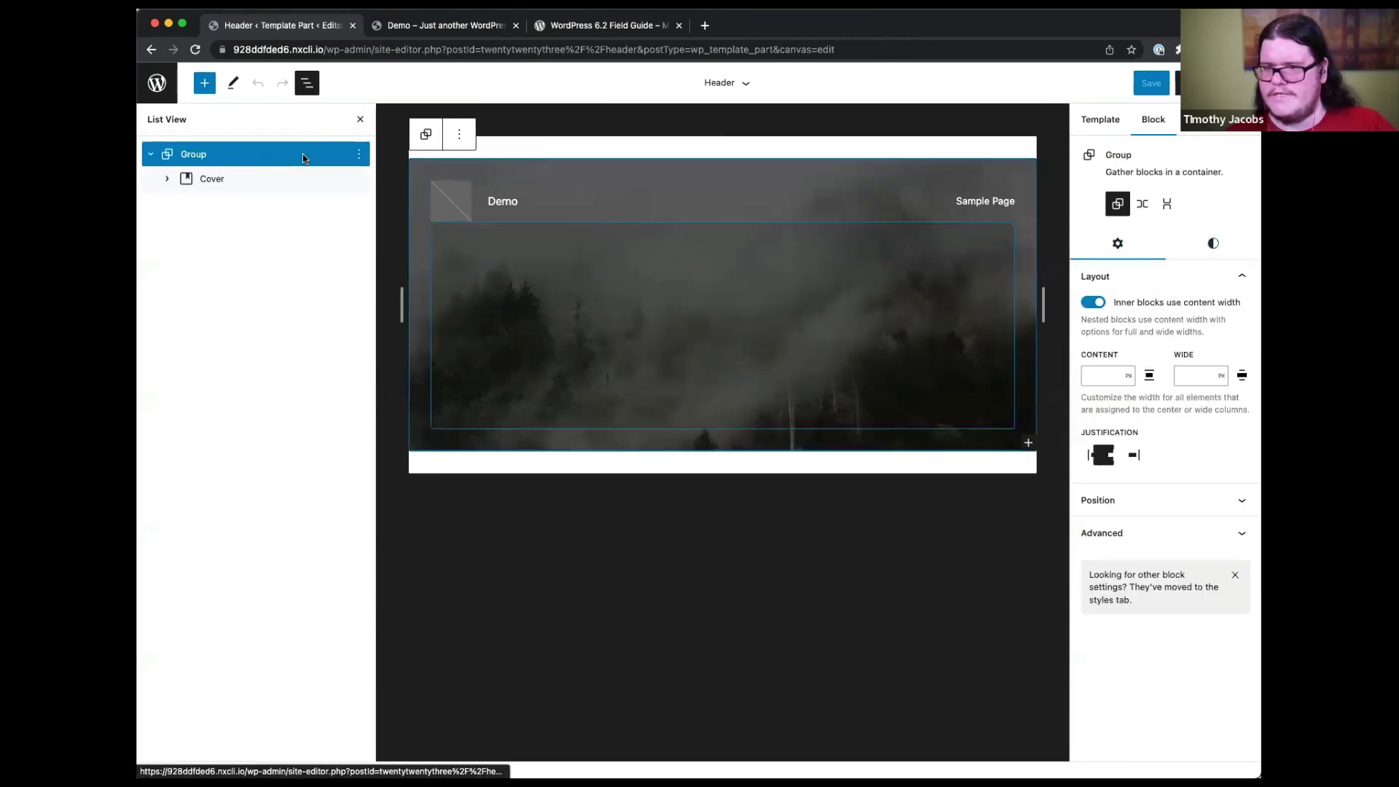
click(1212, 244)
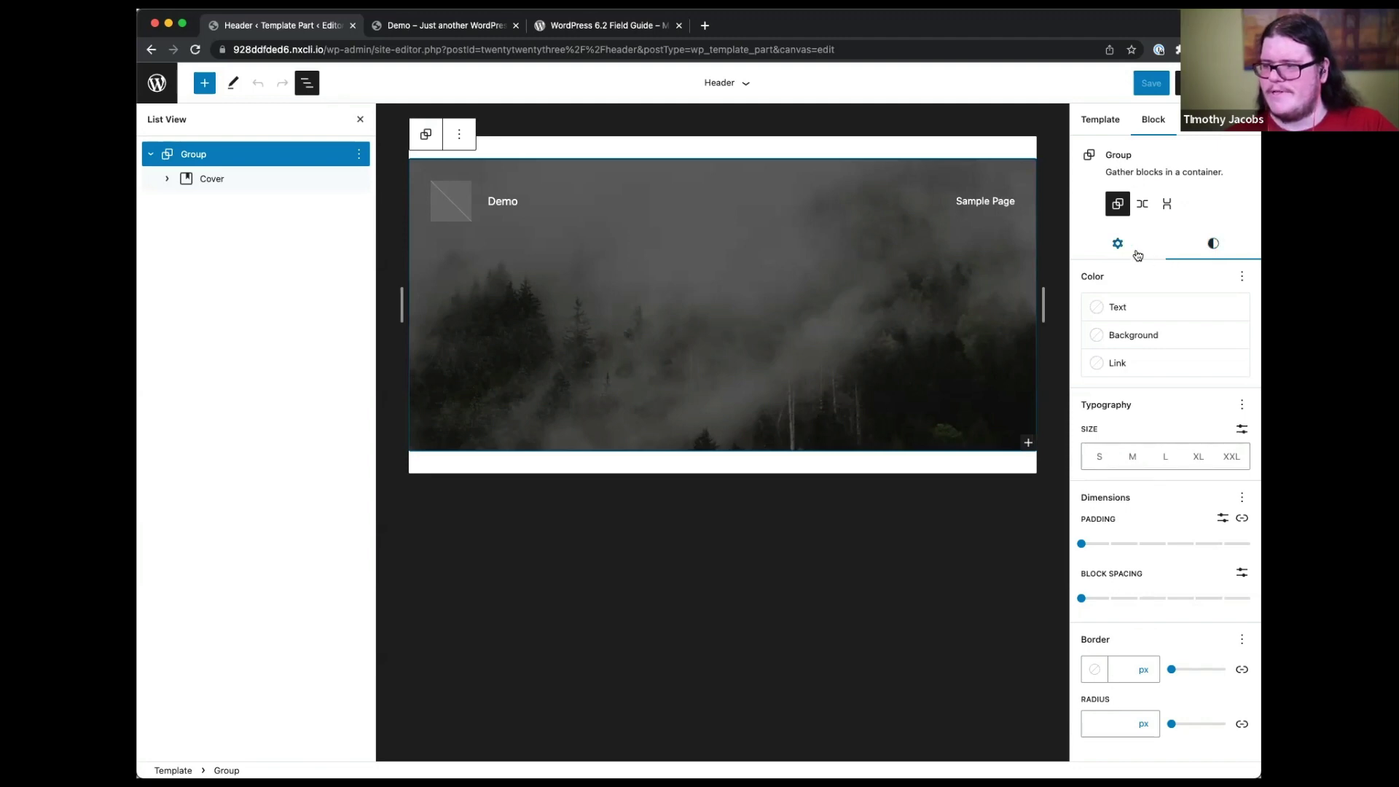
click(1117, 244)
click(360, 118)
- Switch to the live site tab, open Sample Page from the header navigation, and check the header and page content
click(444, 25)
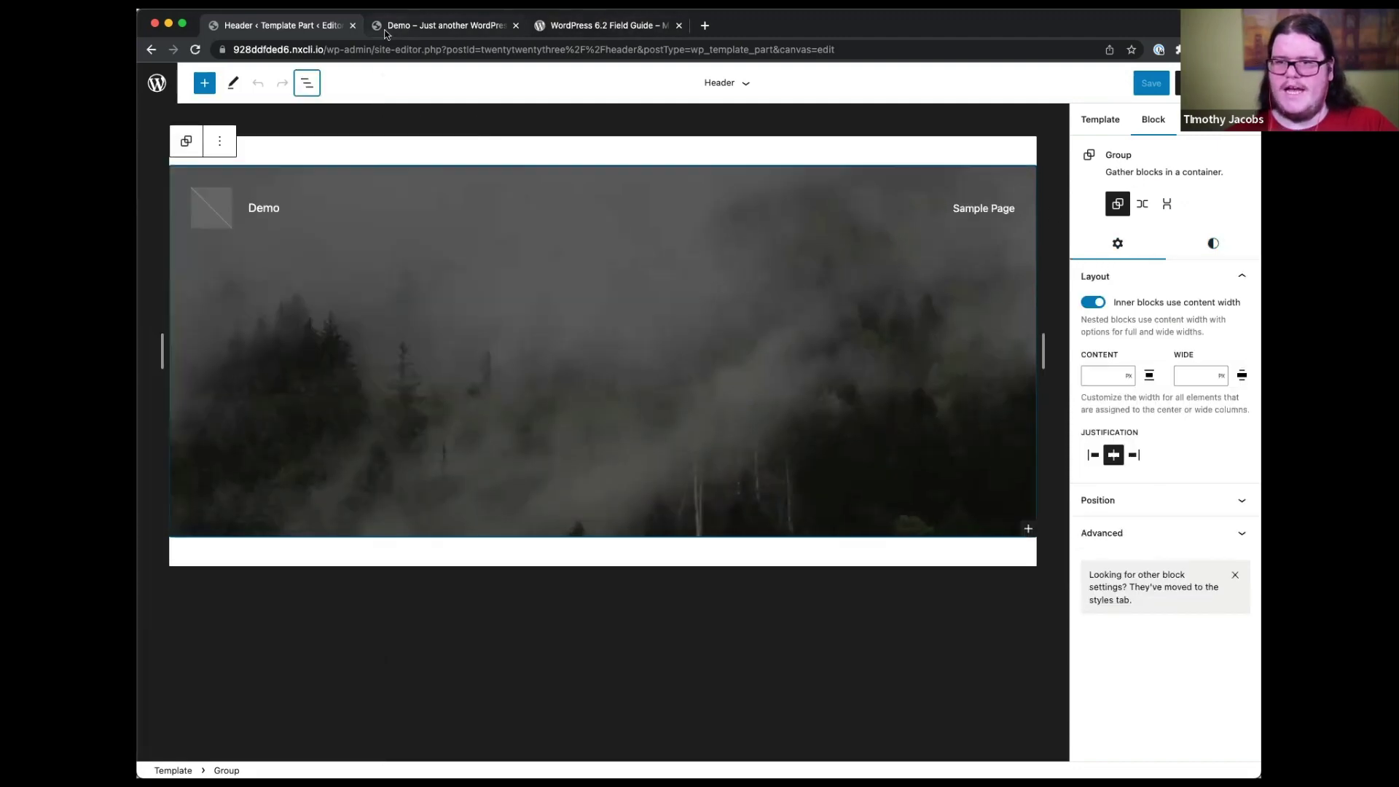
scroll(670, 297, down, 1)
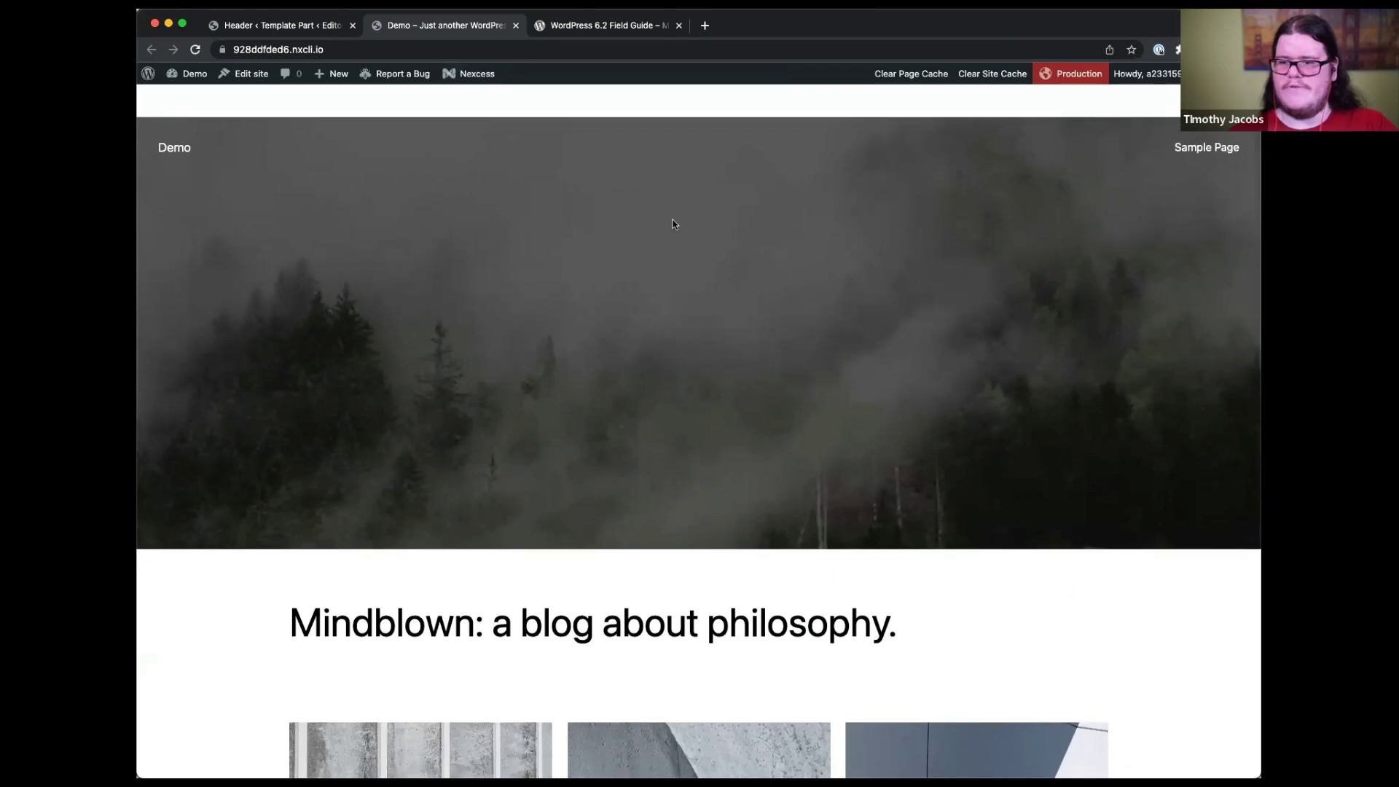
click(1205, 148)
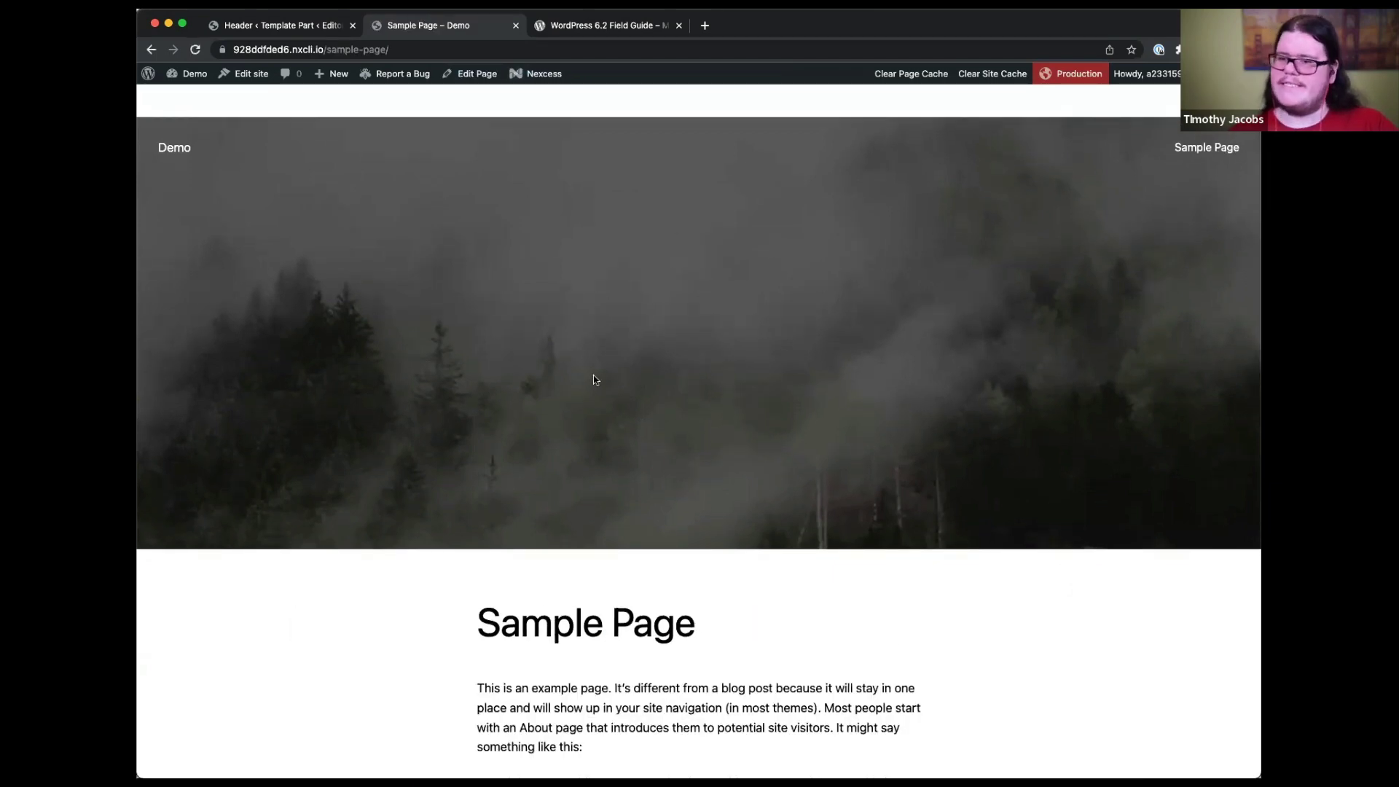
scroll(702, 375, down, 6)
scroll(702, 374, up, 6)
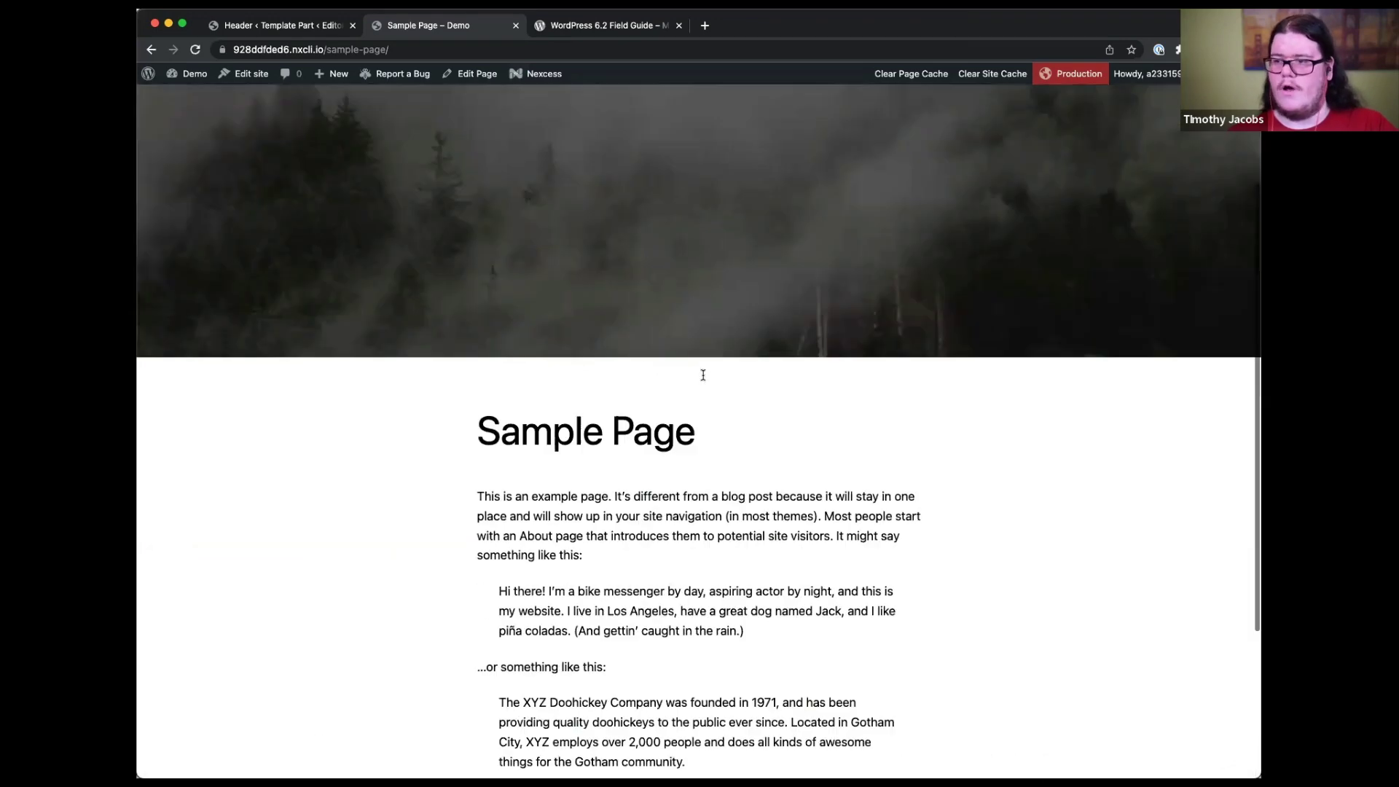
- Return to the Header template part, select its Navigation block, and review the block's settings, styles, menu structure and Page List settings
click(272, 27)
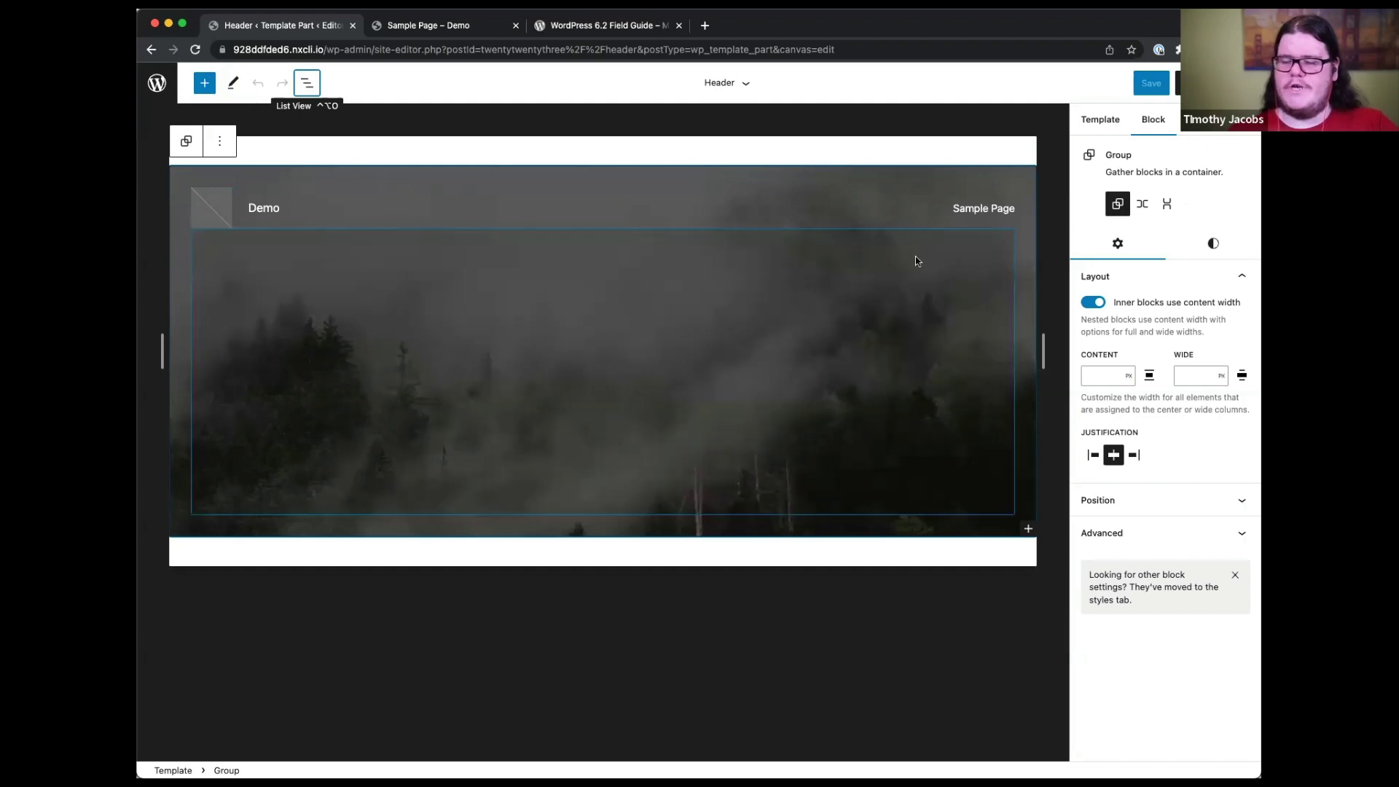
click(951, 211)
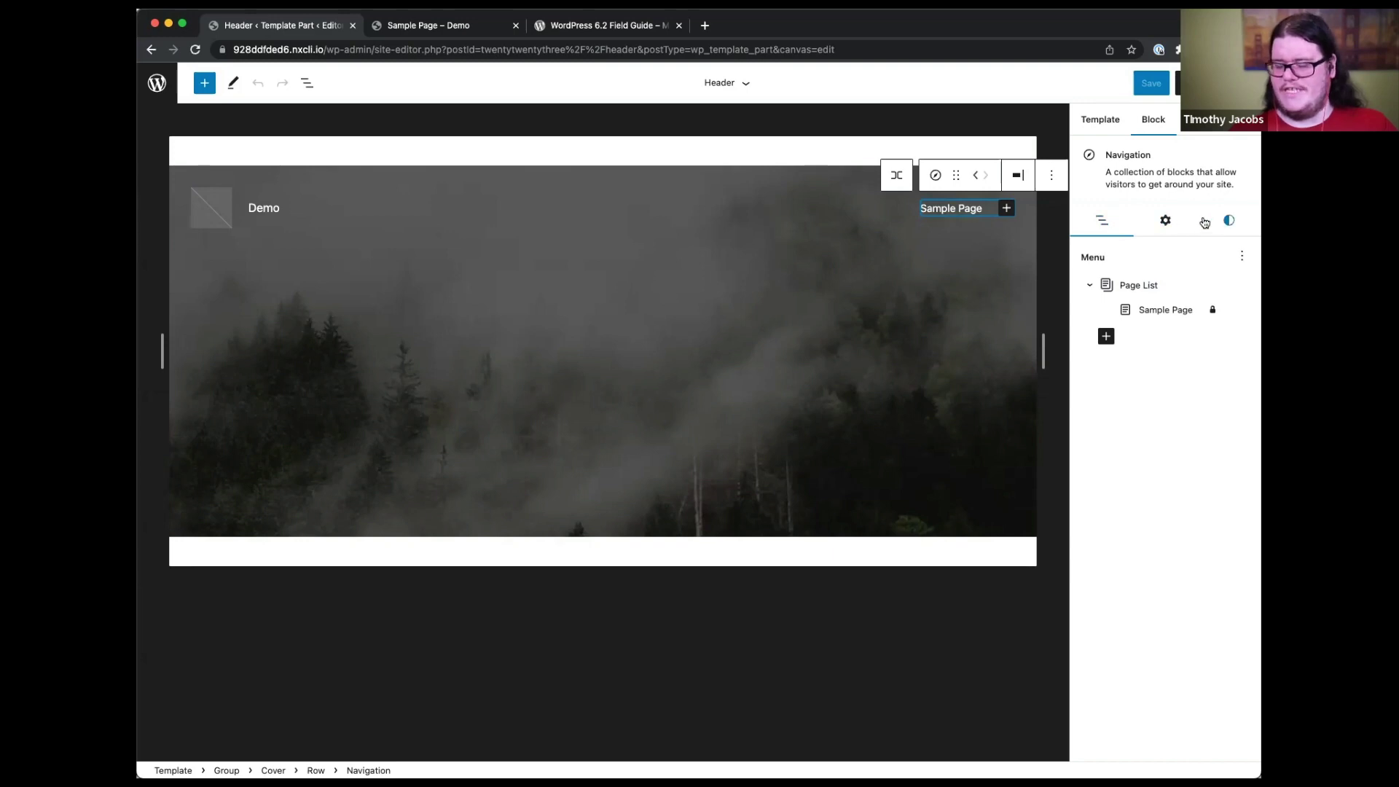
click(1163, 222)
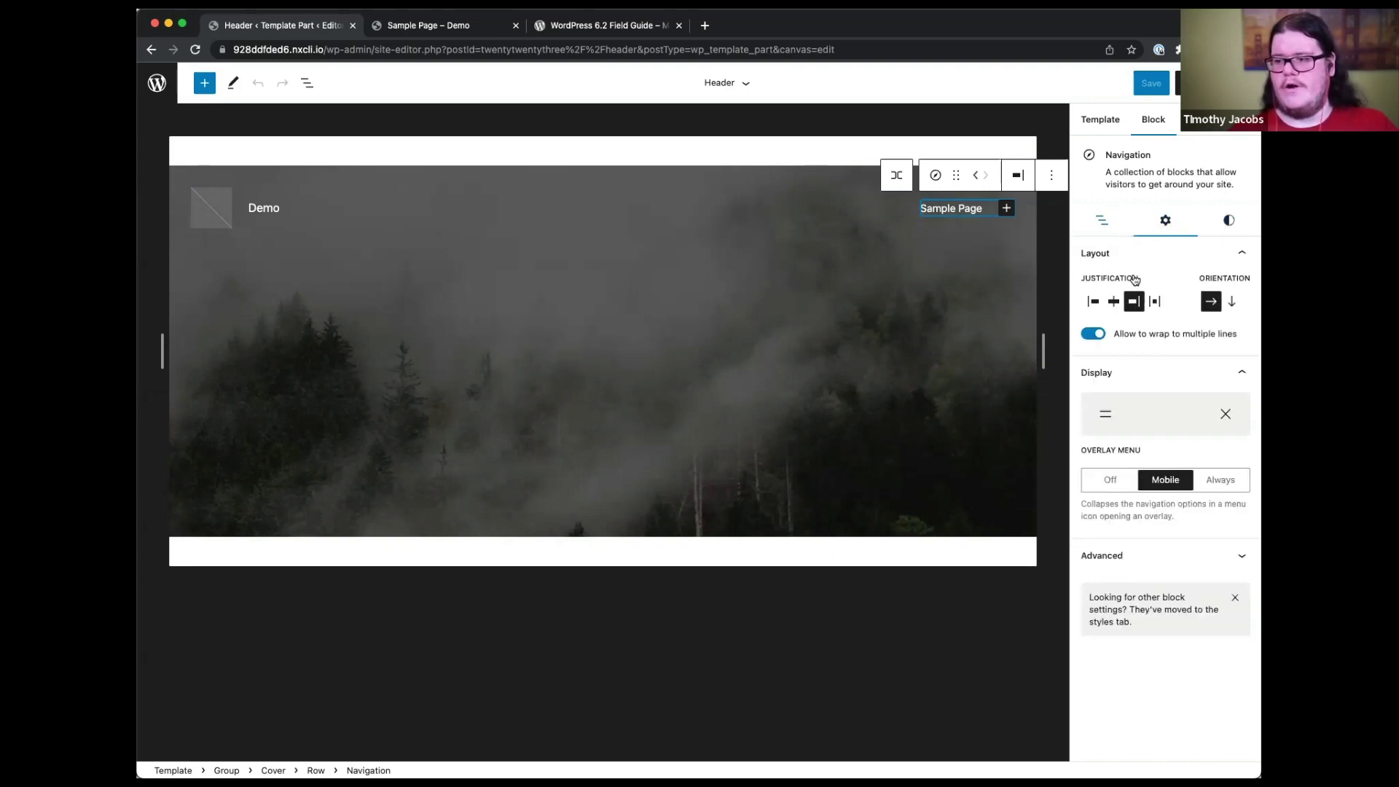
click(1227, 219)
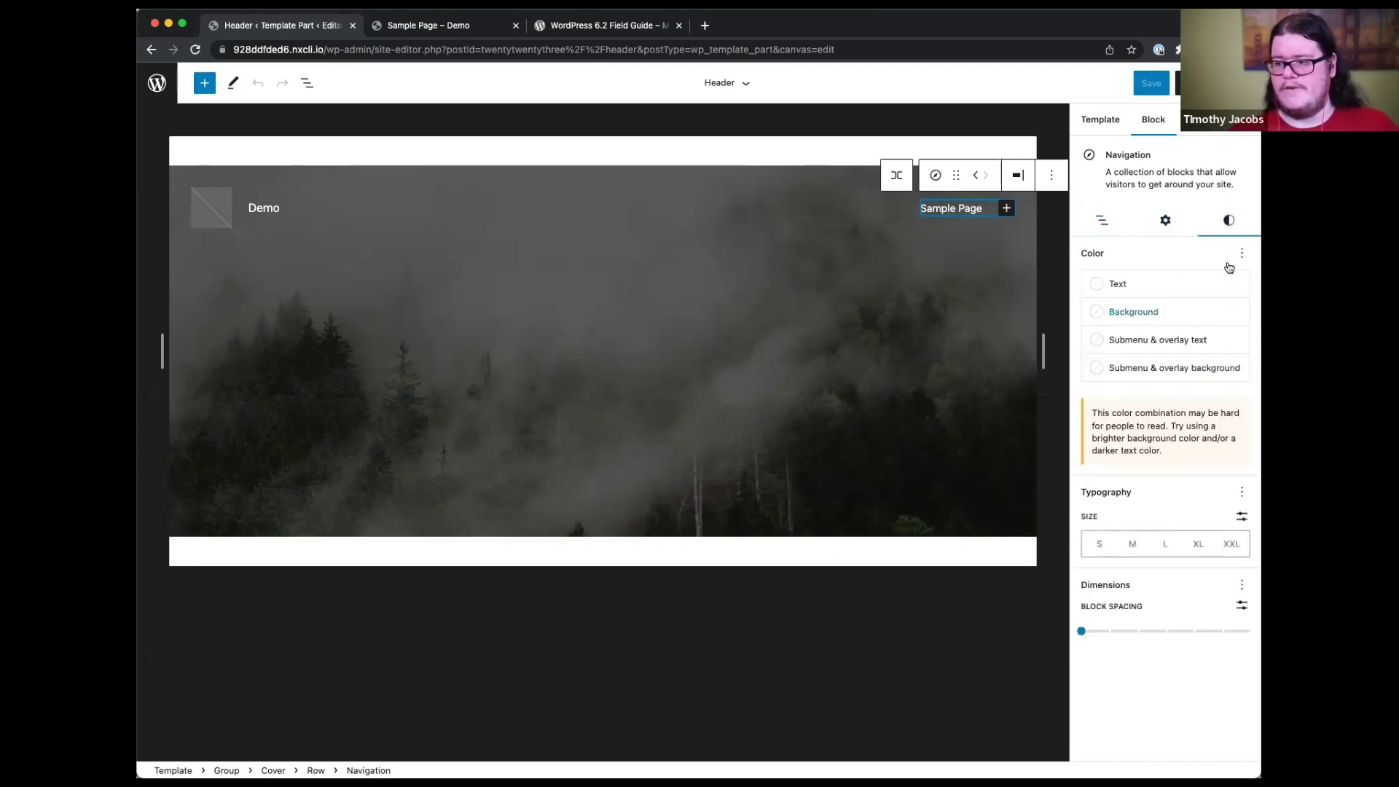
click(1100, 222)
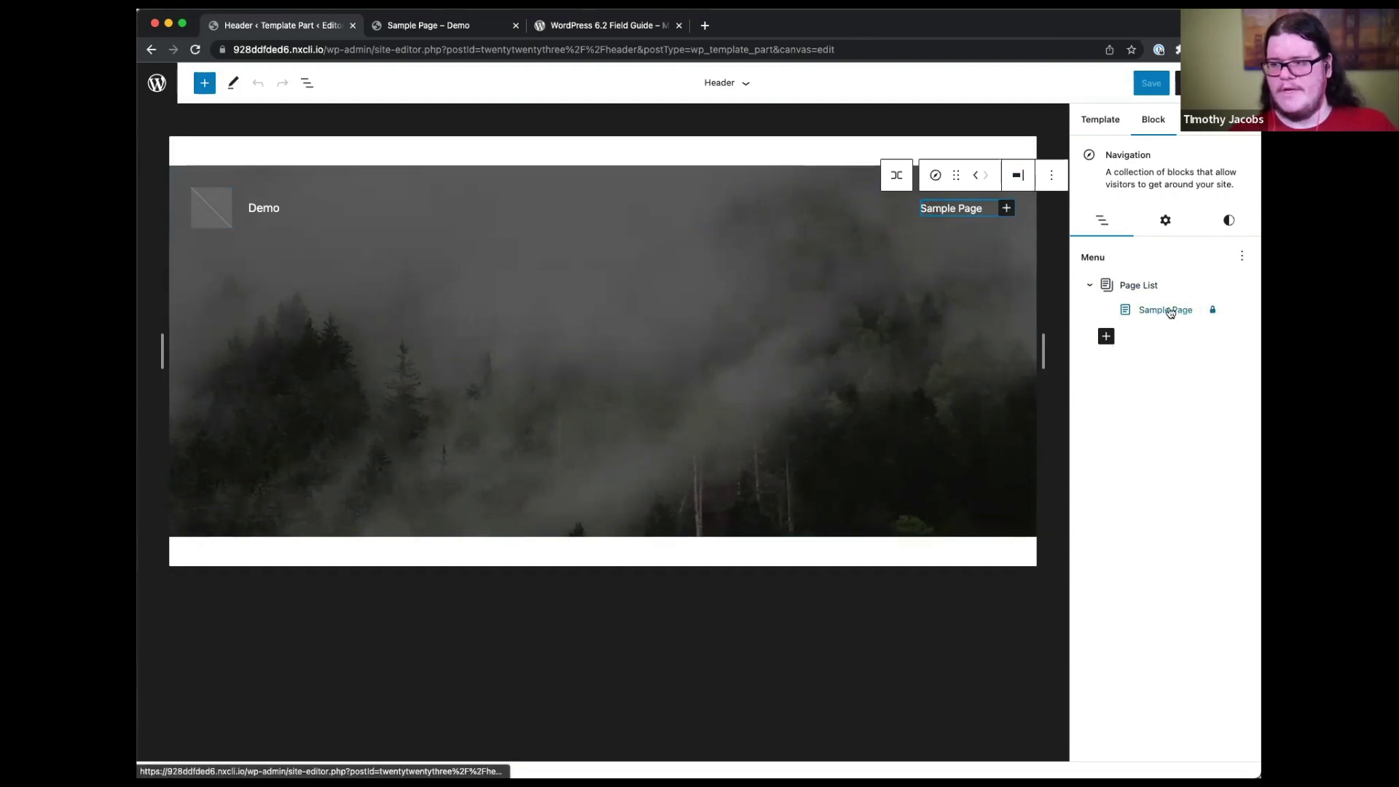
click(1140, 285)
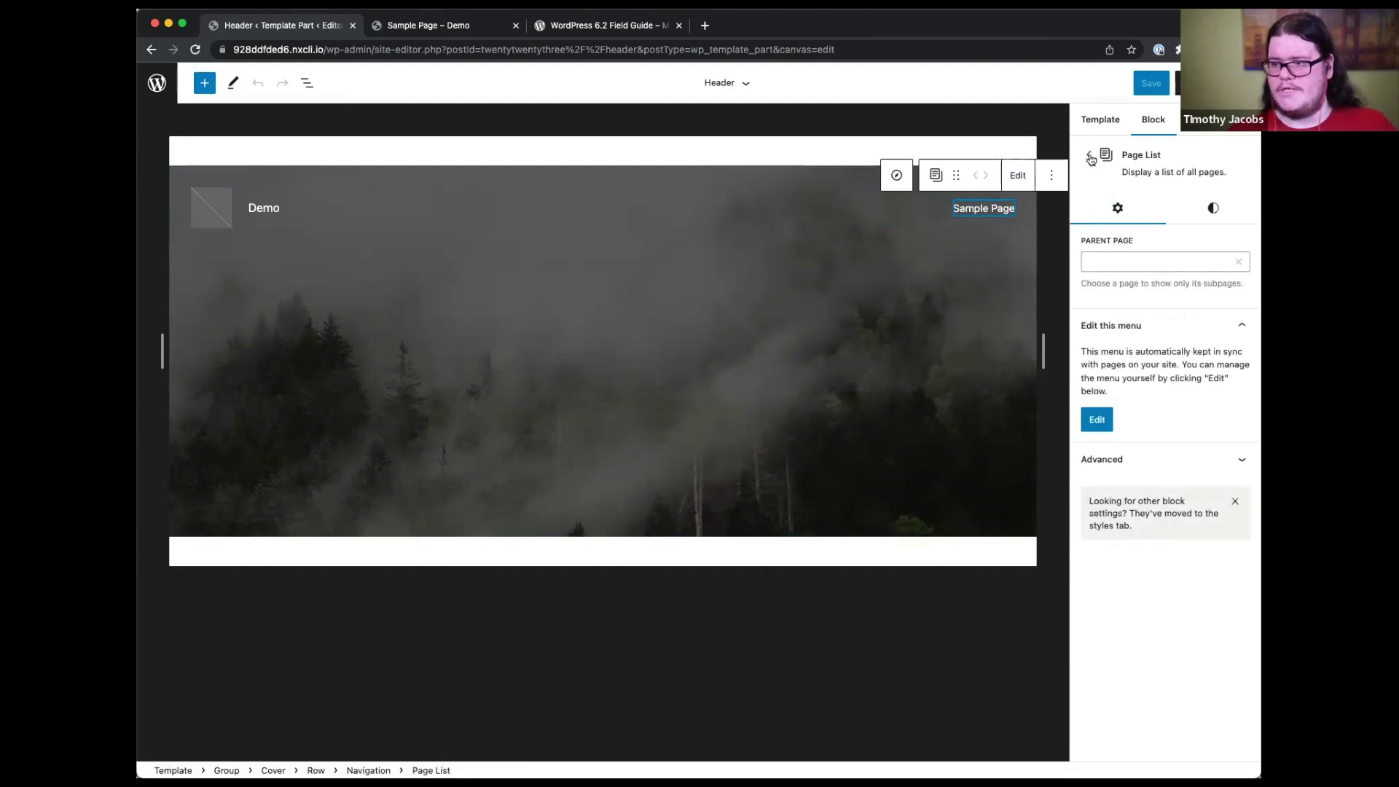
click(1090, 157)
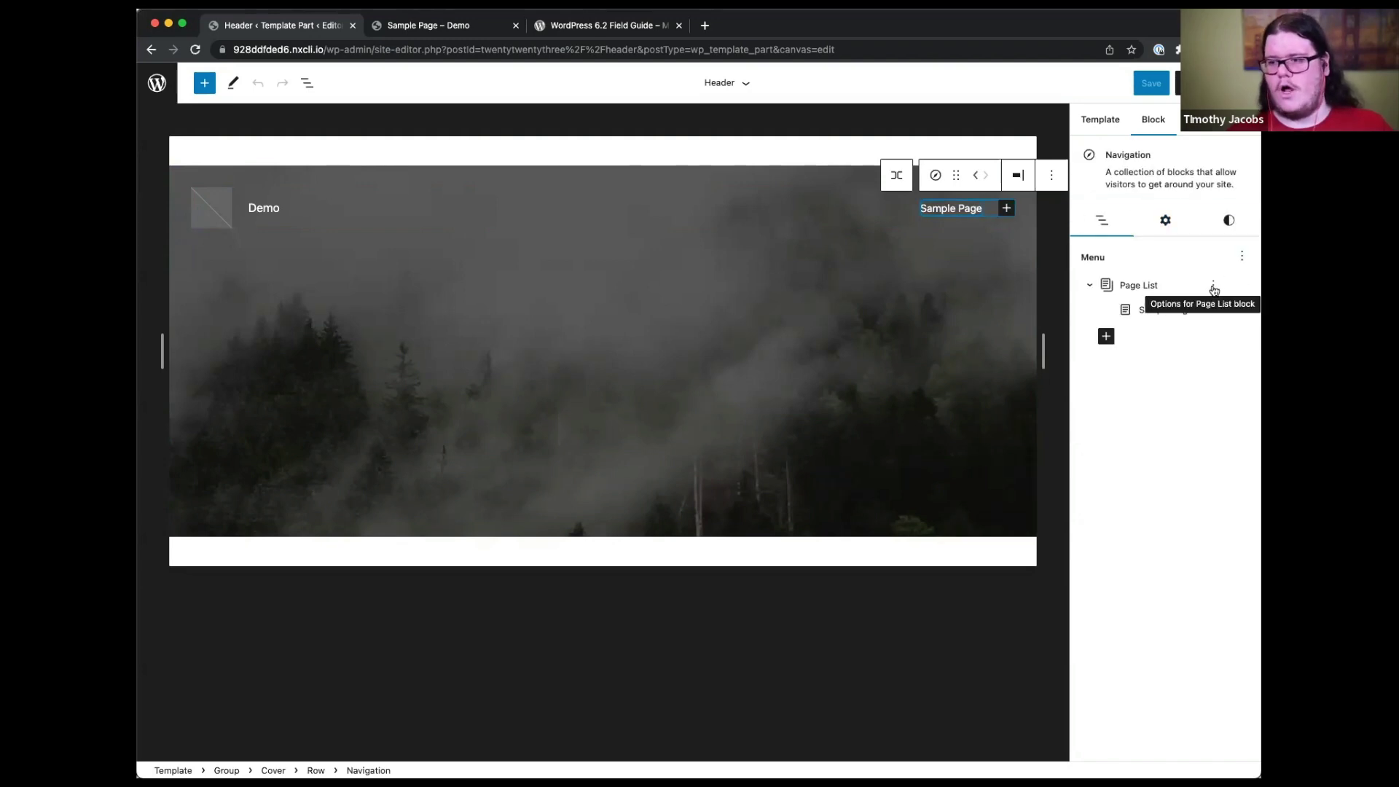
- Remove the Page List from the Navigation block's menu
click(1213, 287)
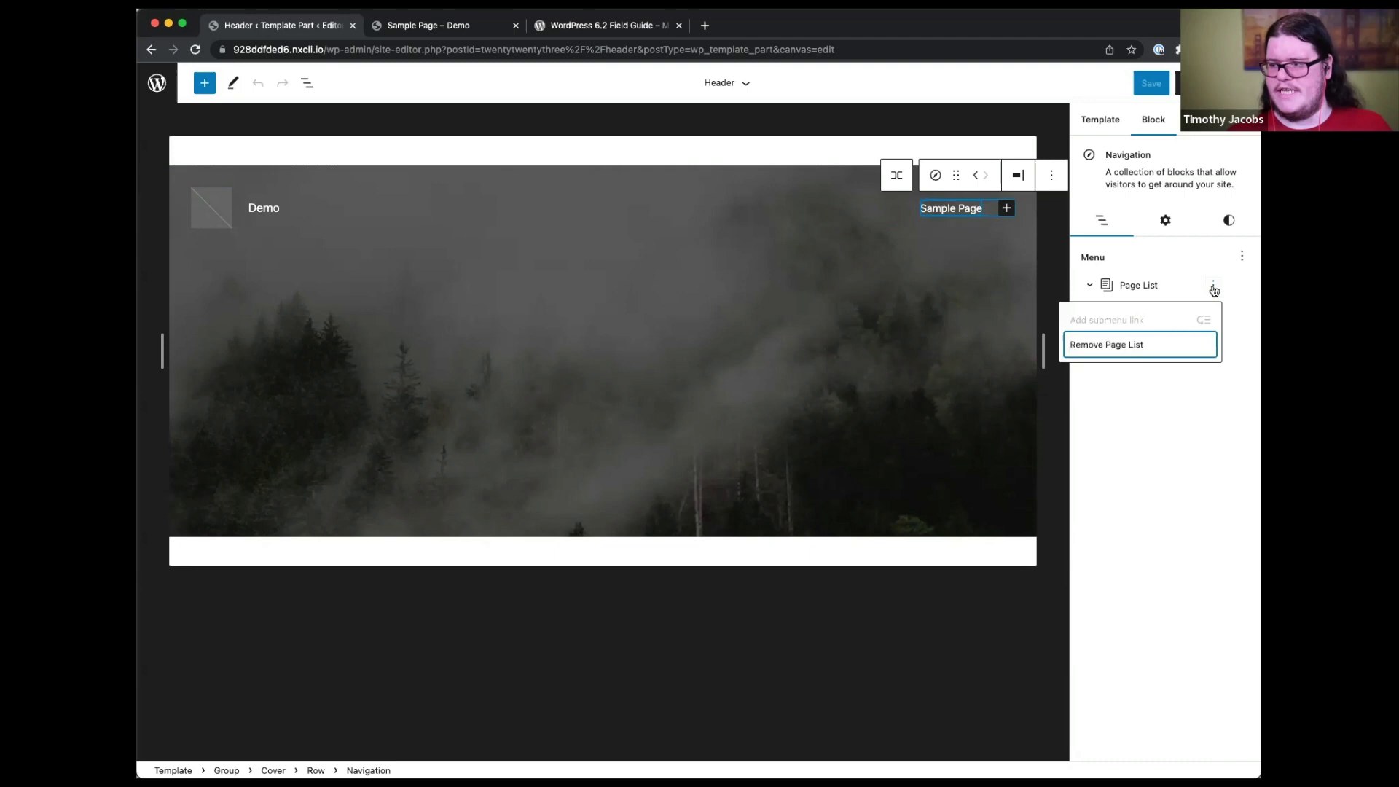
click(1114, 345)
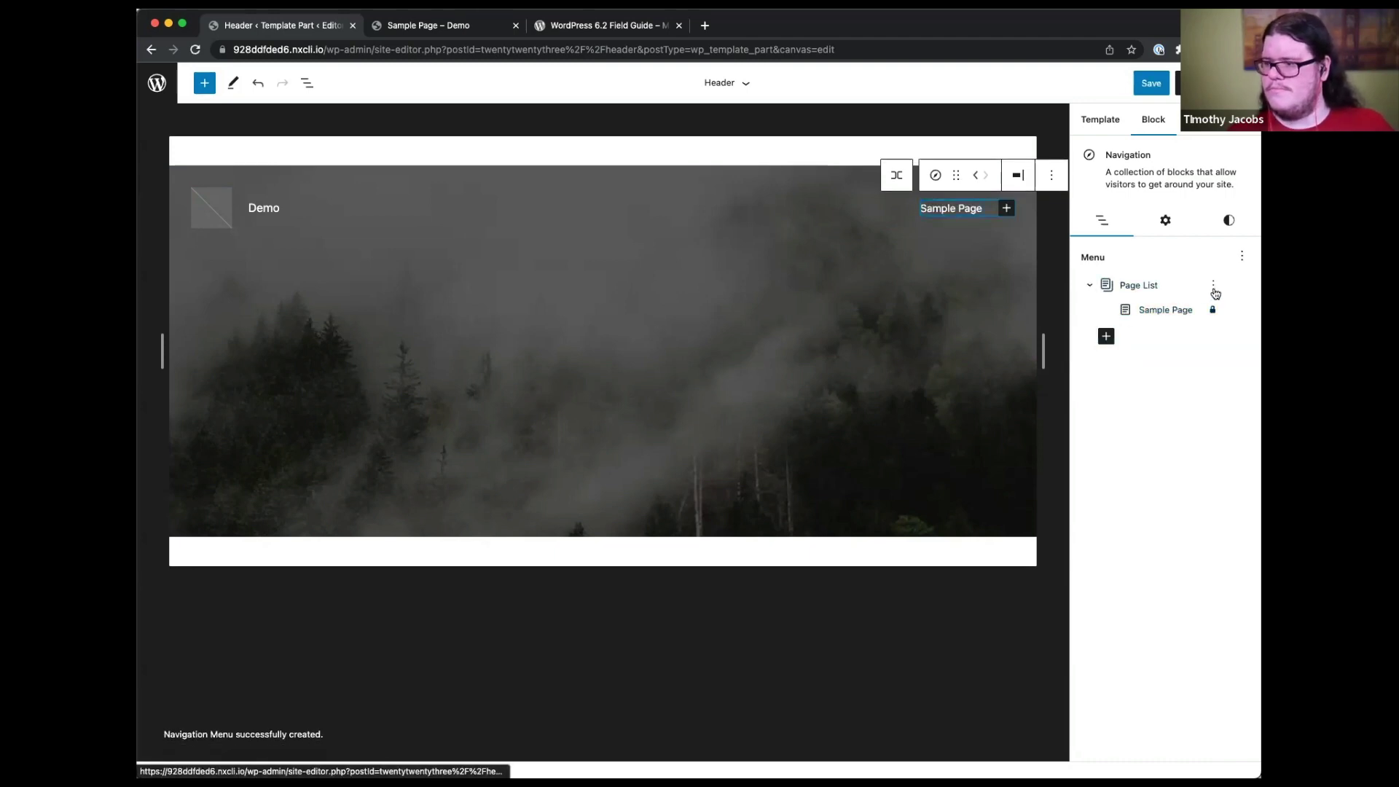
click(1213, 286)
click(1137, 348)
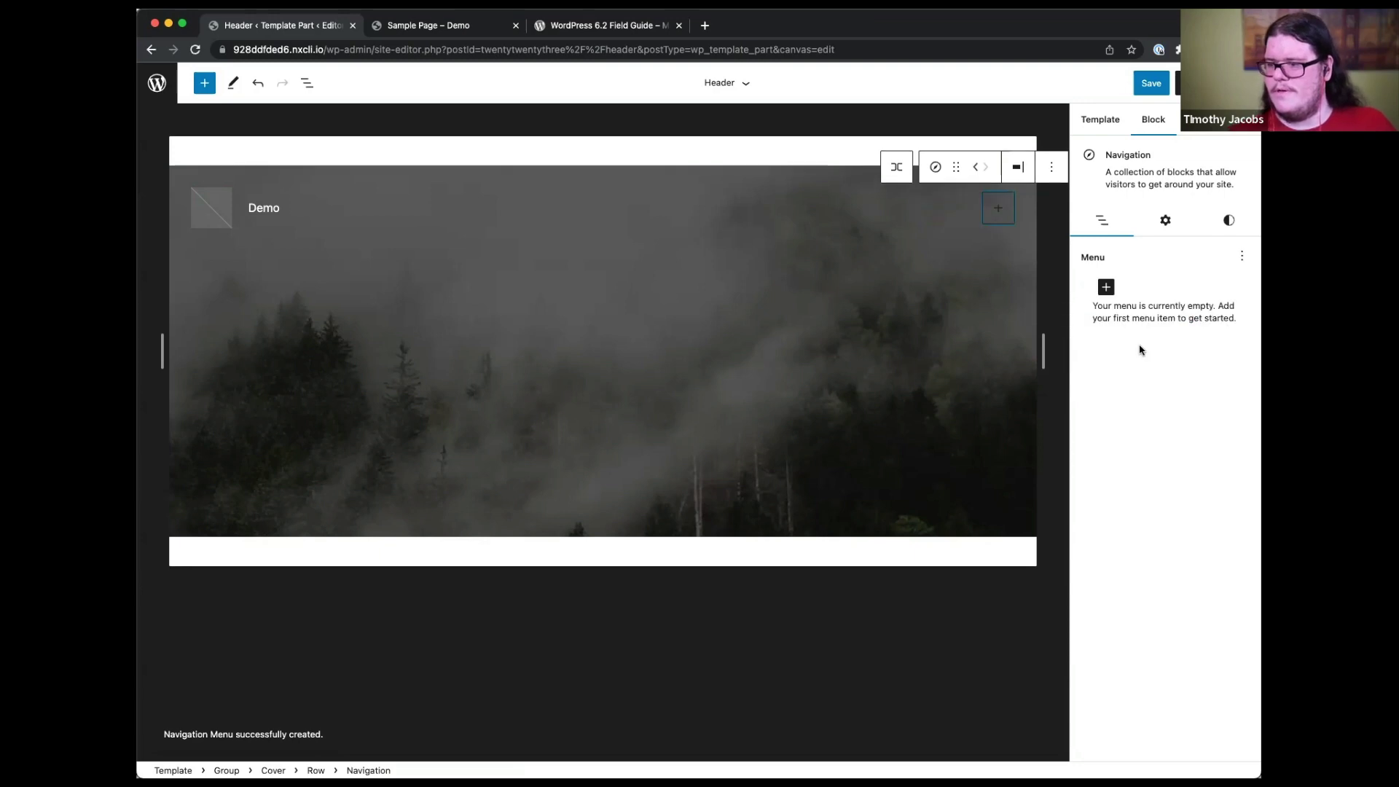
- Add a Page Link to Sample Page in the empty navigation menu
click(1112, 287)
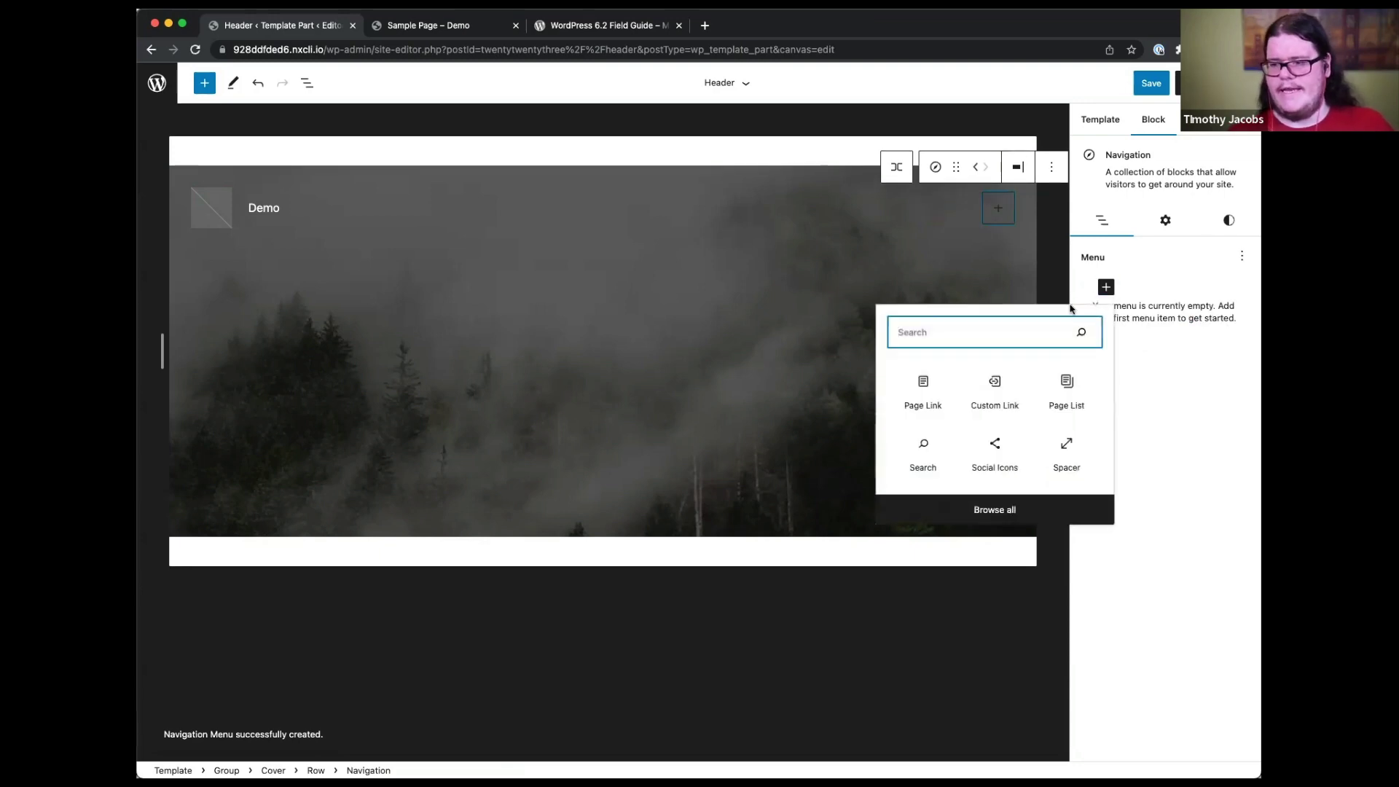
text(sample)
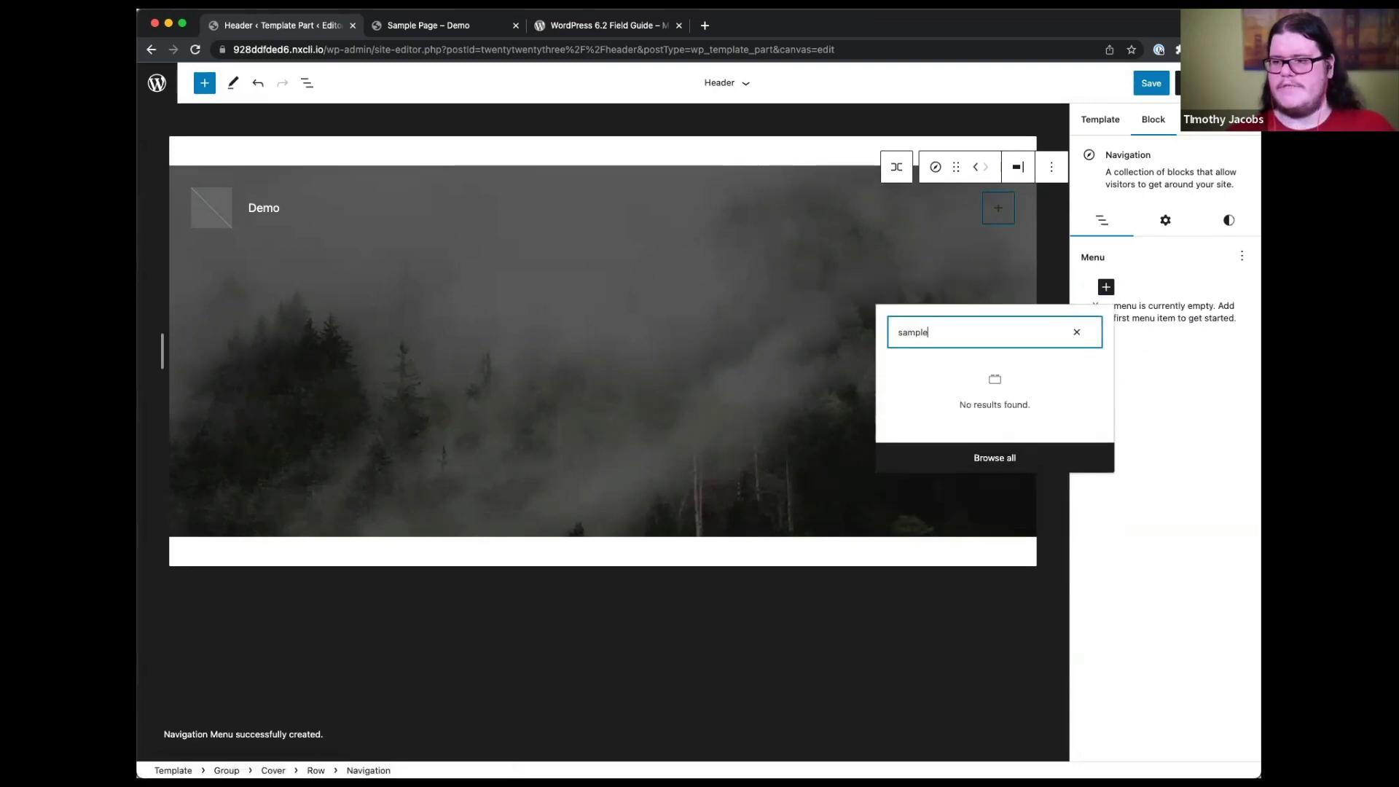
double_click(1022, 329)
key(BackSpace)
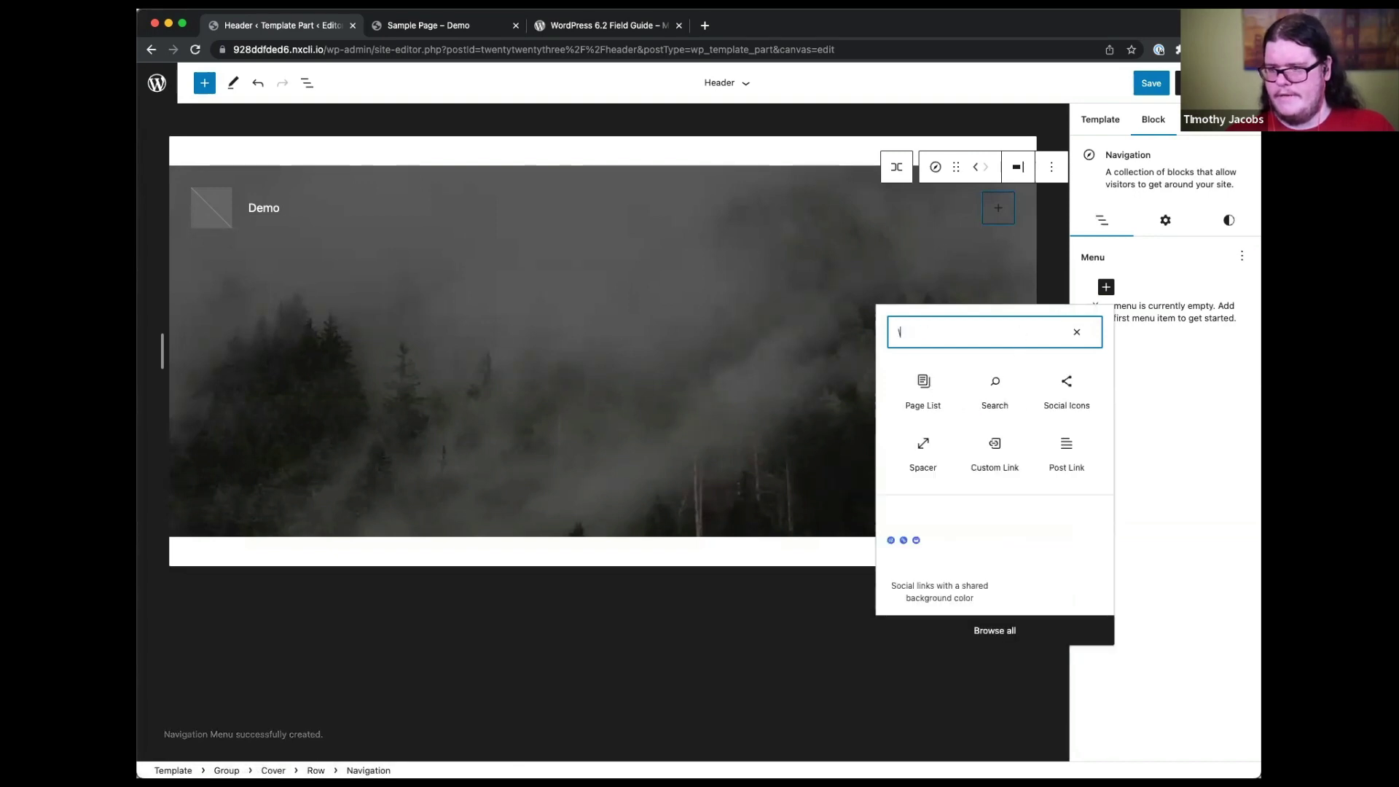
text(\page)
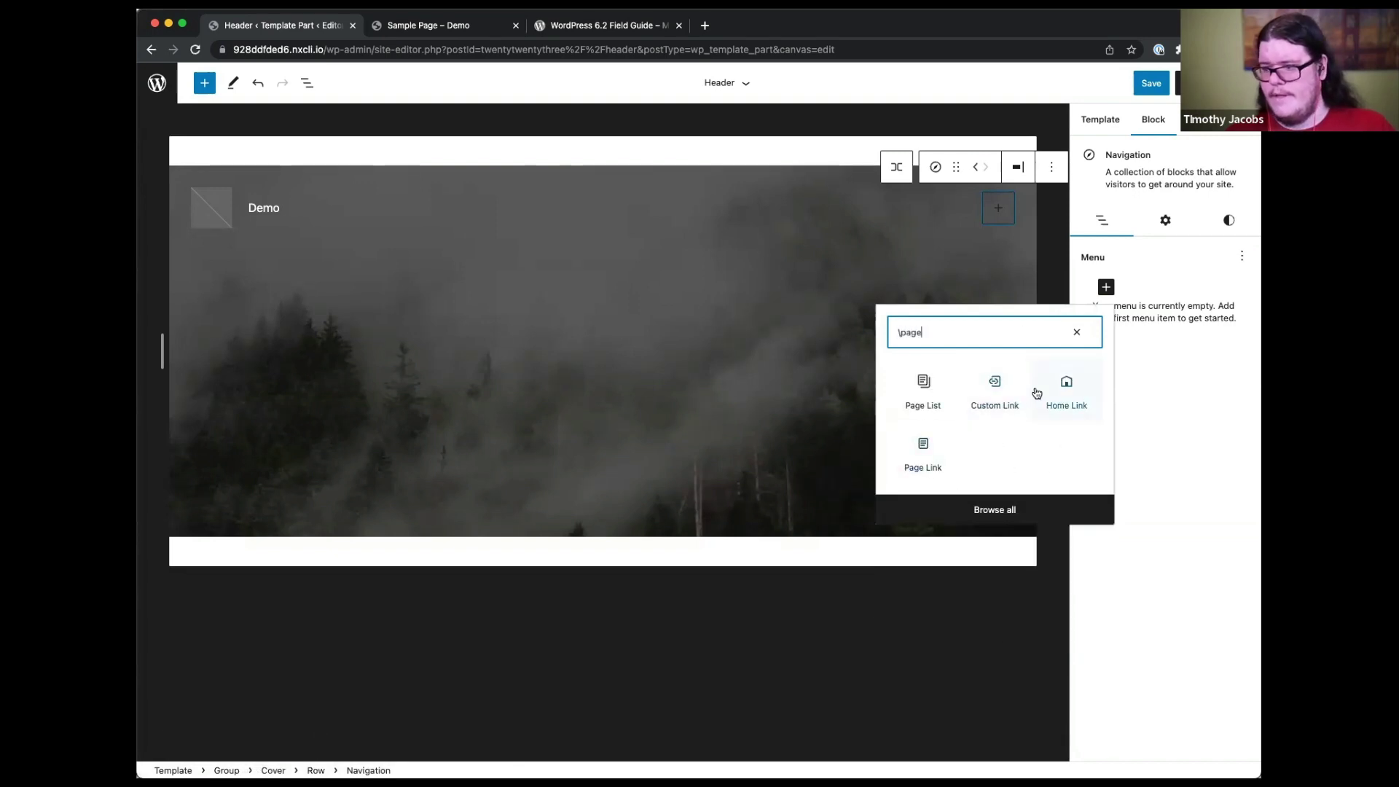
click(924, 446)
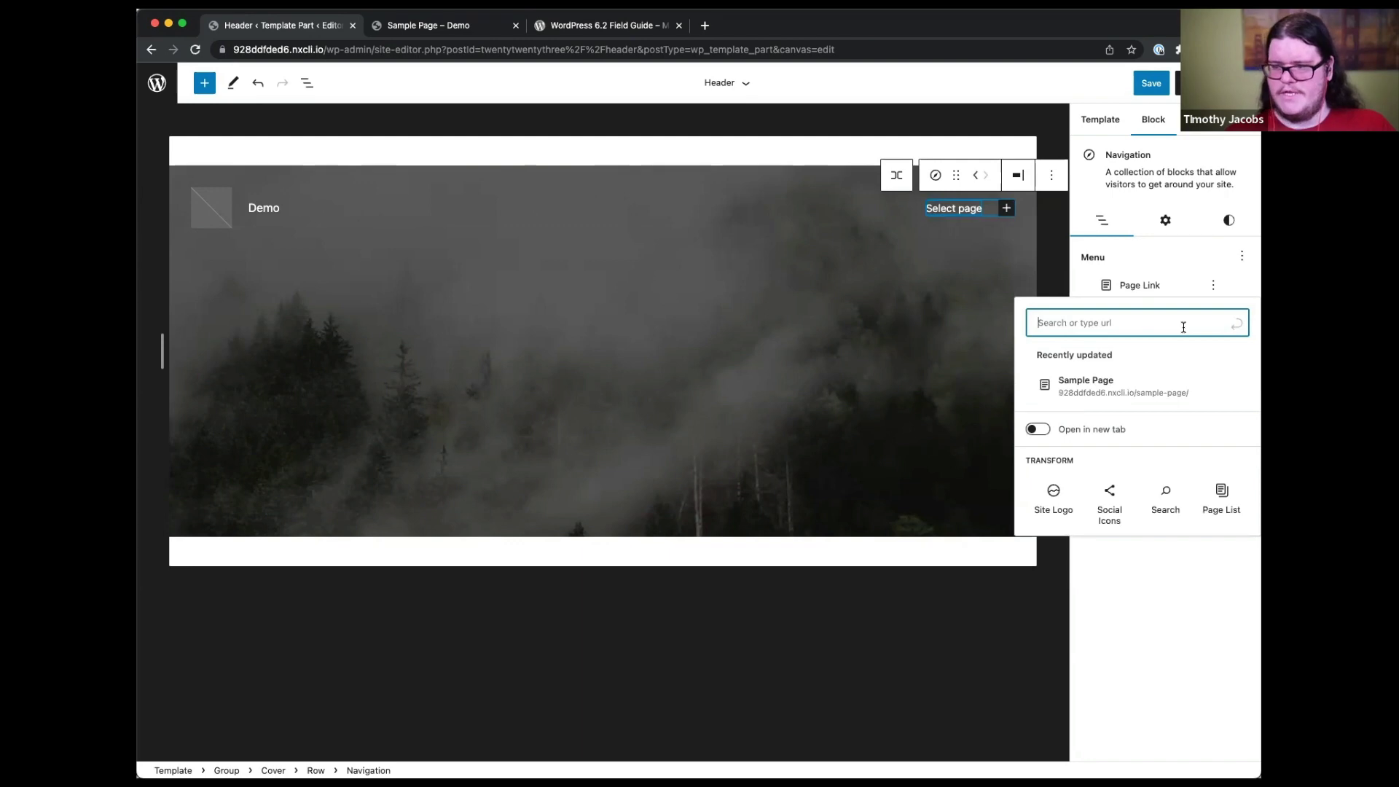
click(1122, 376)
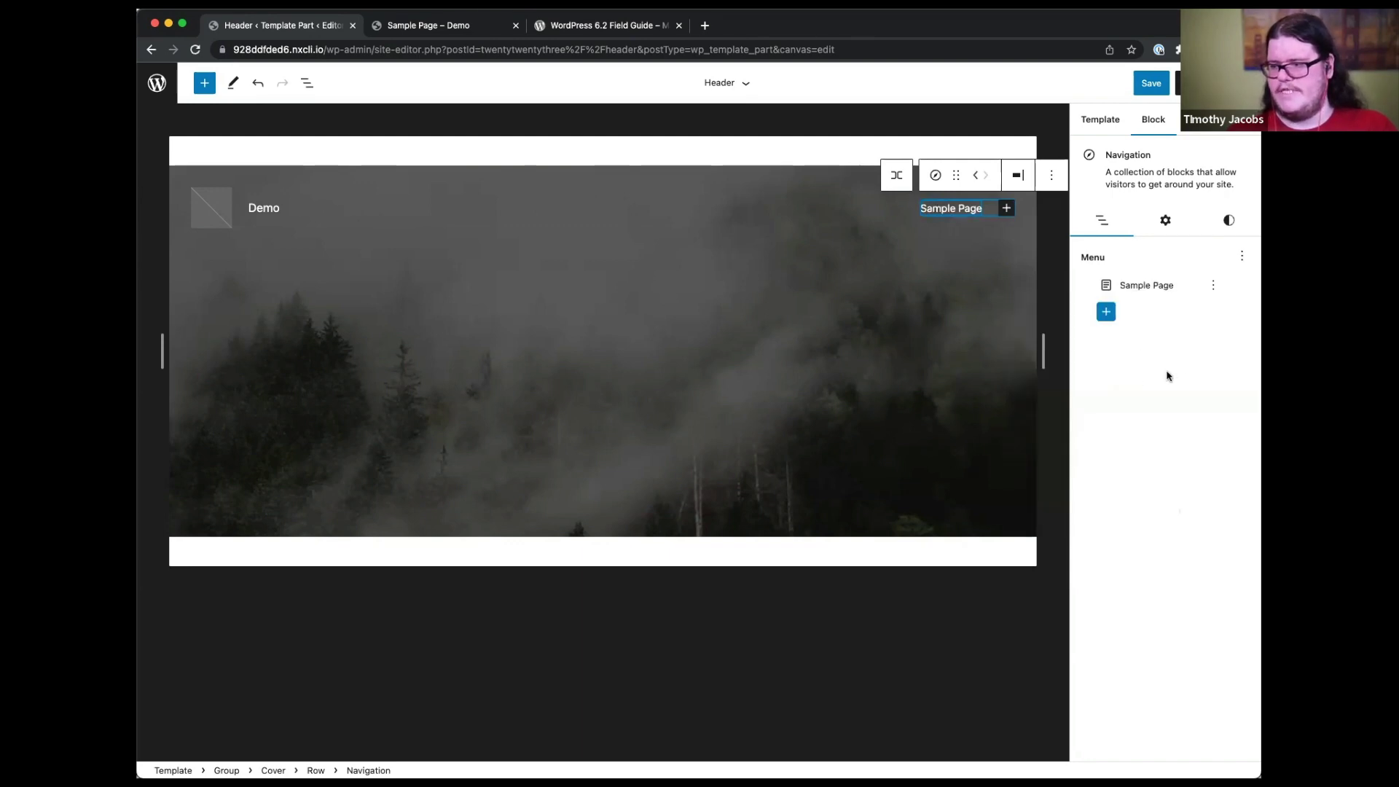
- Add a Post Link to the "I Am Because We Are" post below Sample Page in the navigation menu
click(1106, 313)
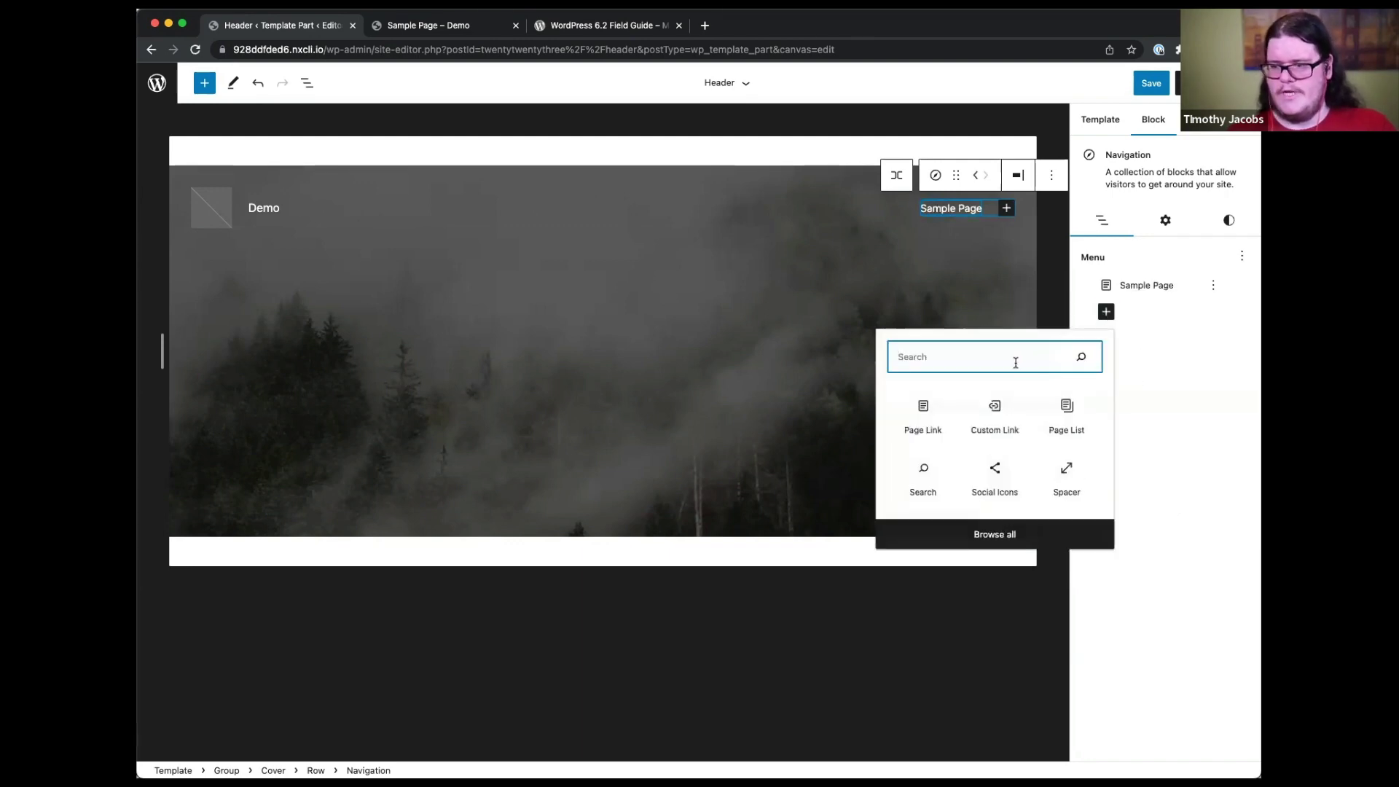
text(post)
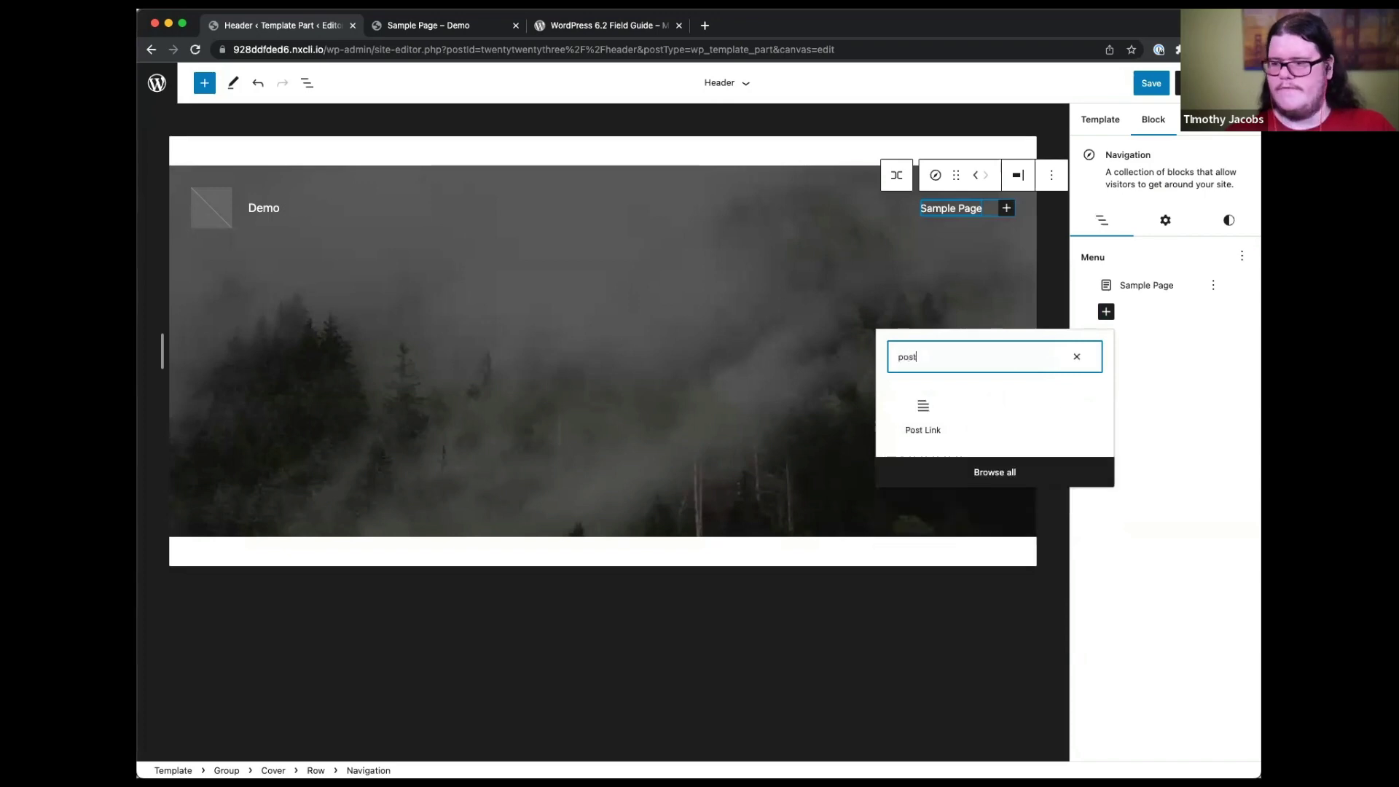
click(925, 420)
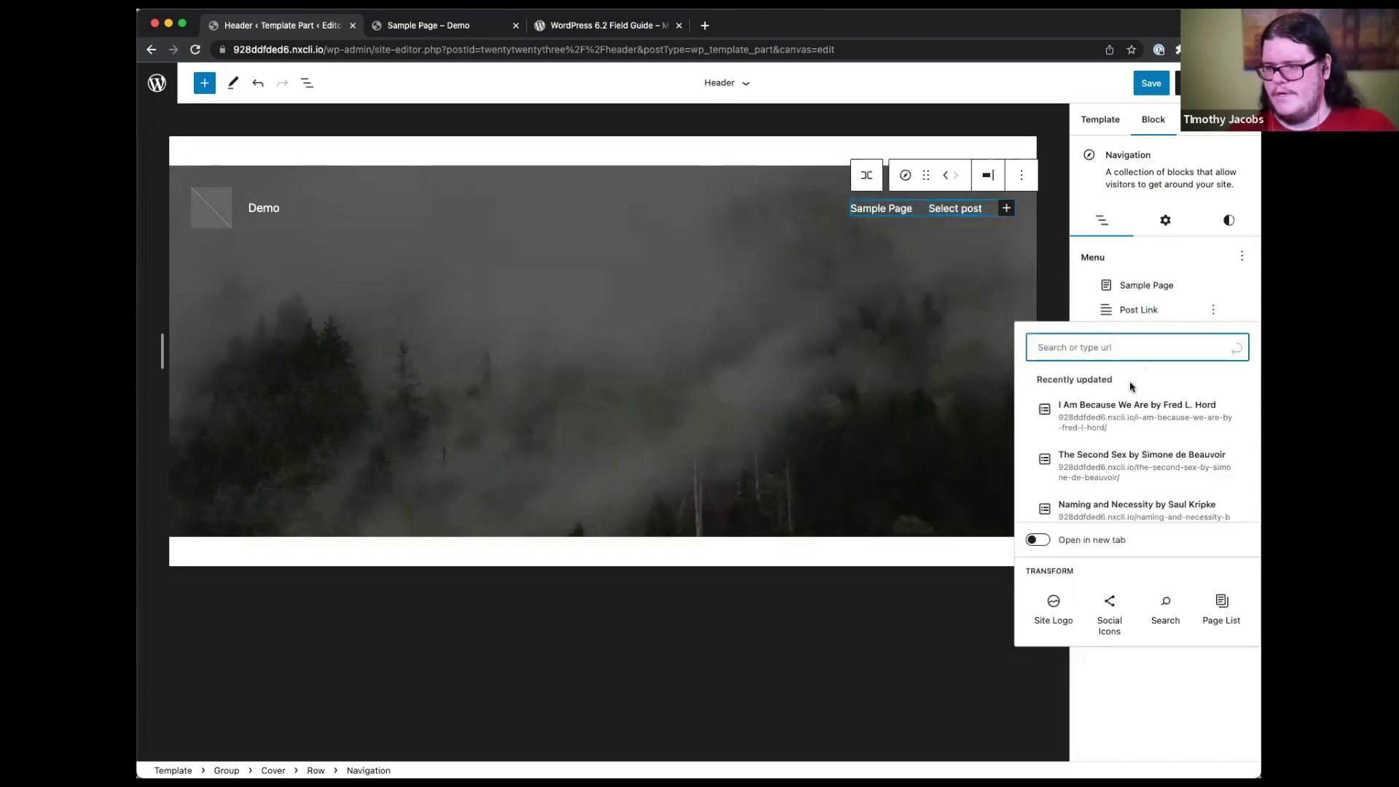
click(1133, 423)
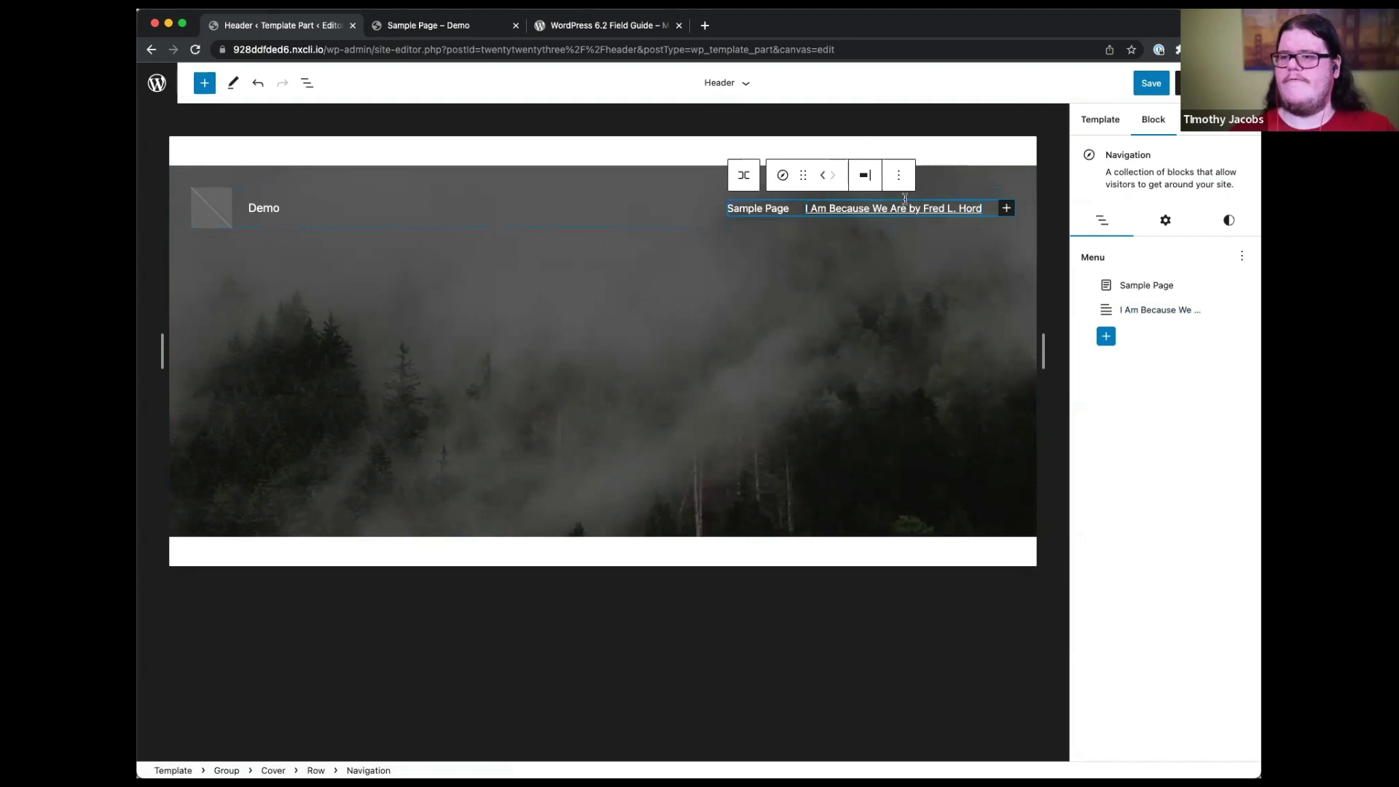
- Shorten the post link's label to "I Am Because We Are" by removing the author part, and return to the navigation menu
click(1171, 310)
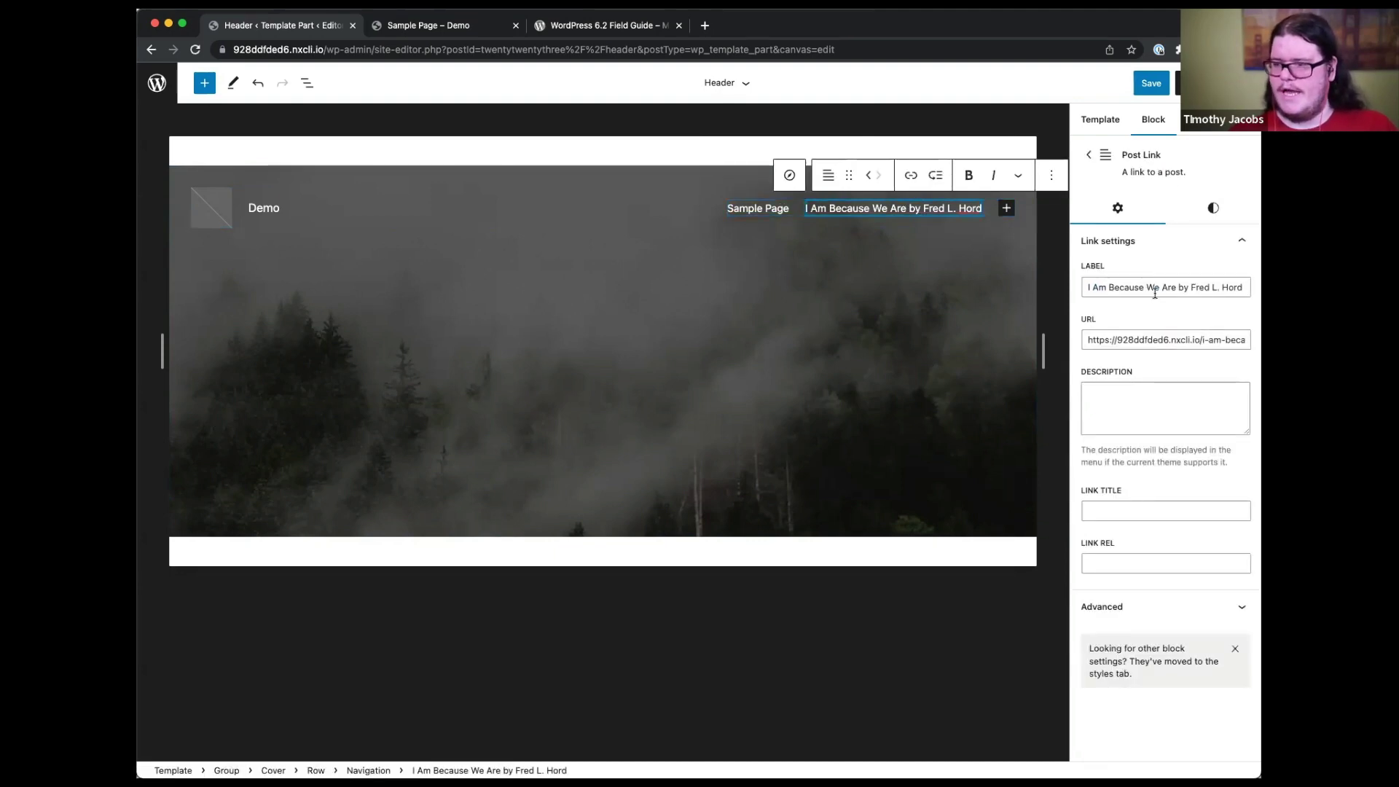
click(1151, 289)
drag(1177, 288, 1242, 288)
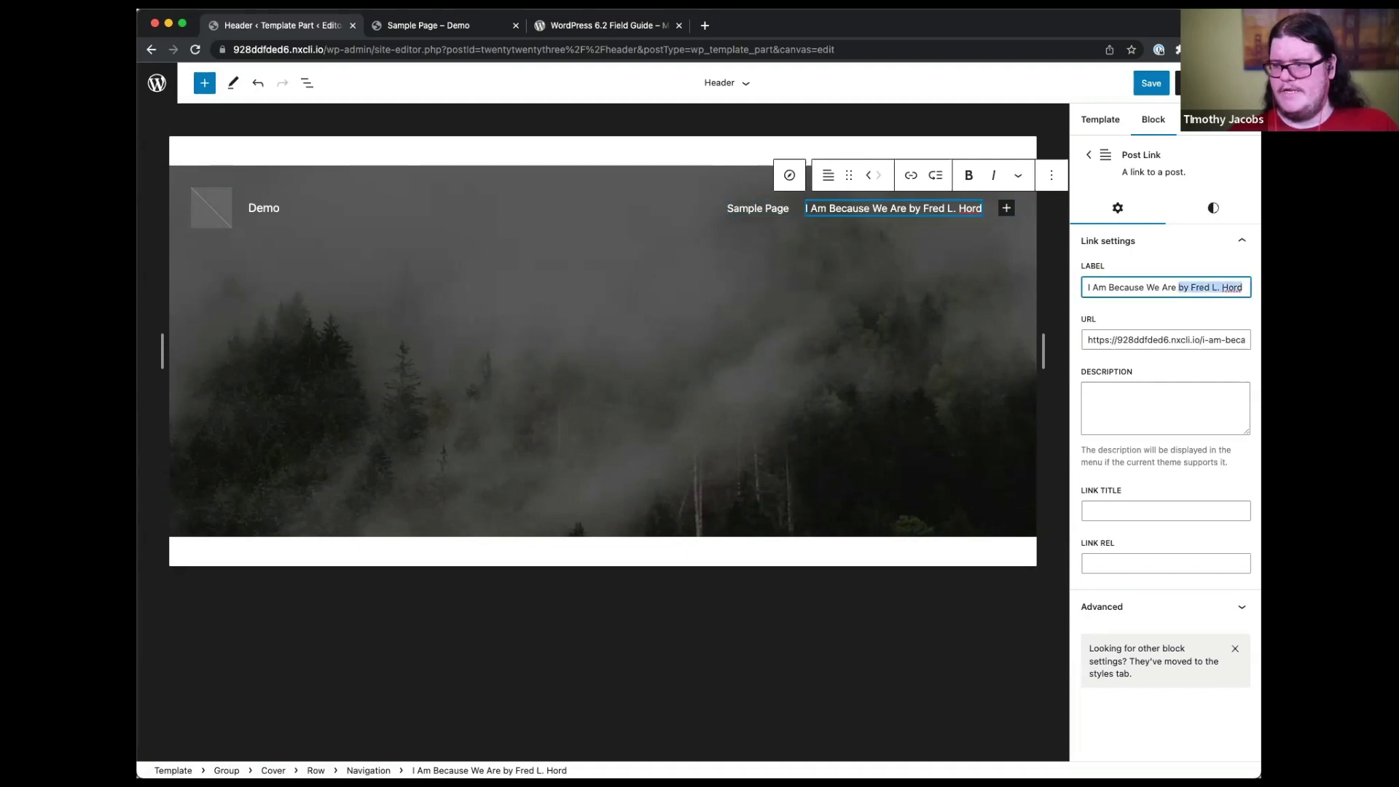
key(BackSpace)
key(BackSpace)
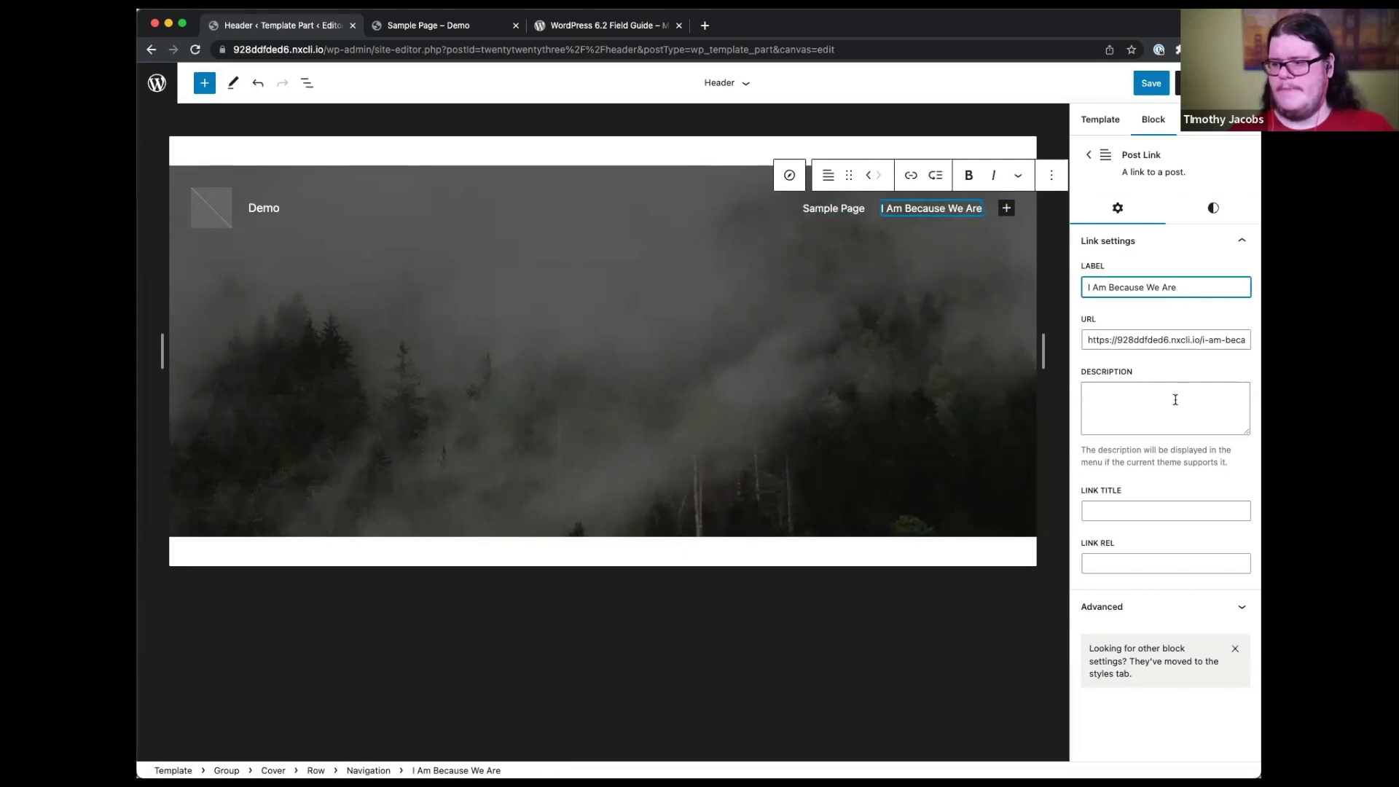
click(1173, 405)
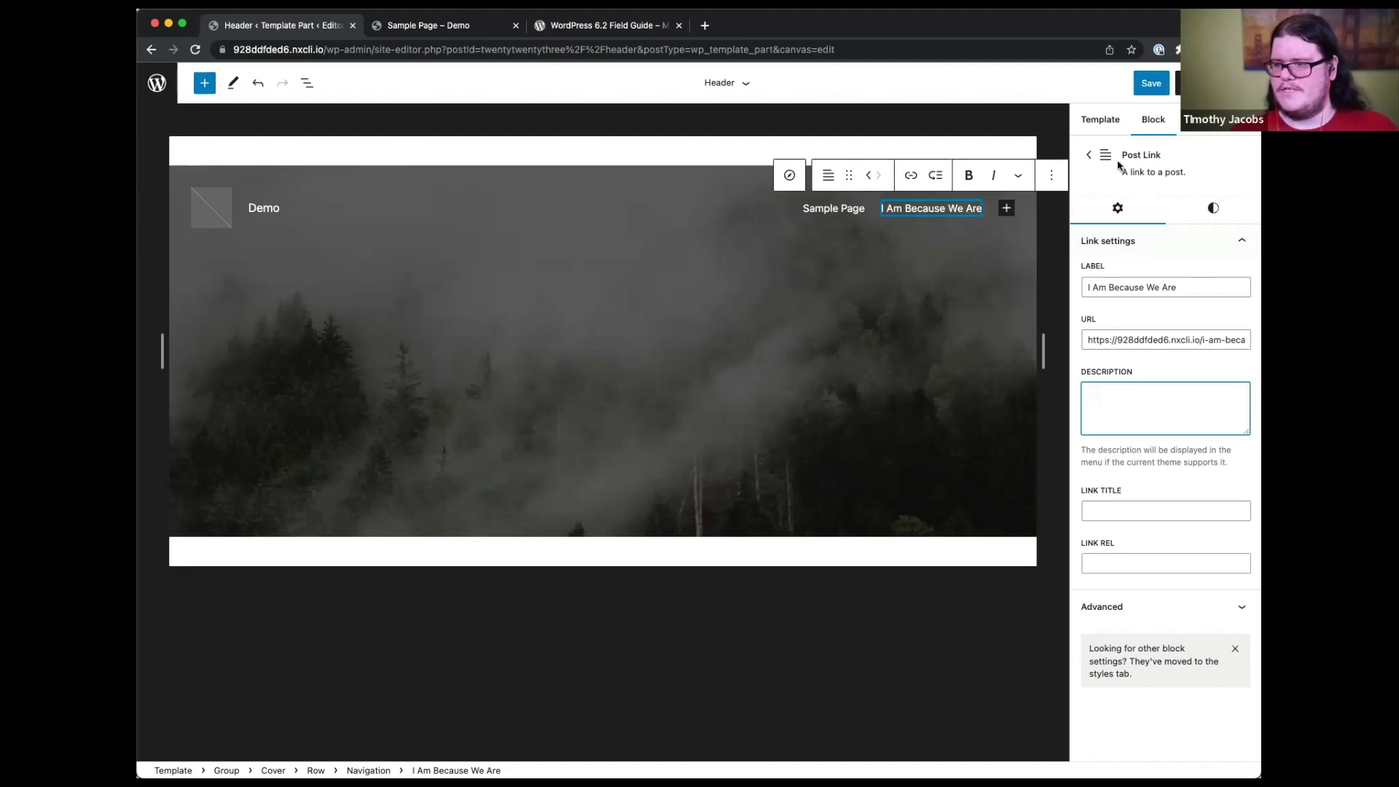
click(1087, 158)
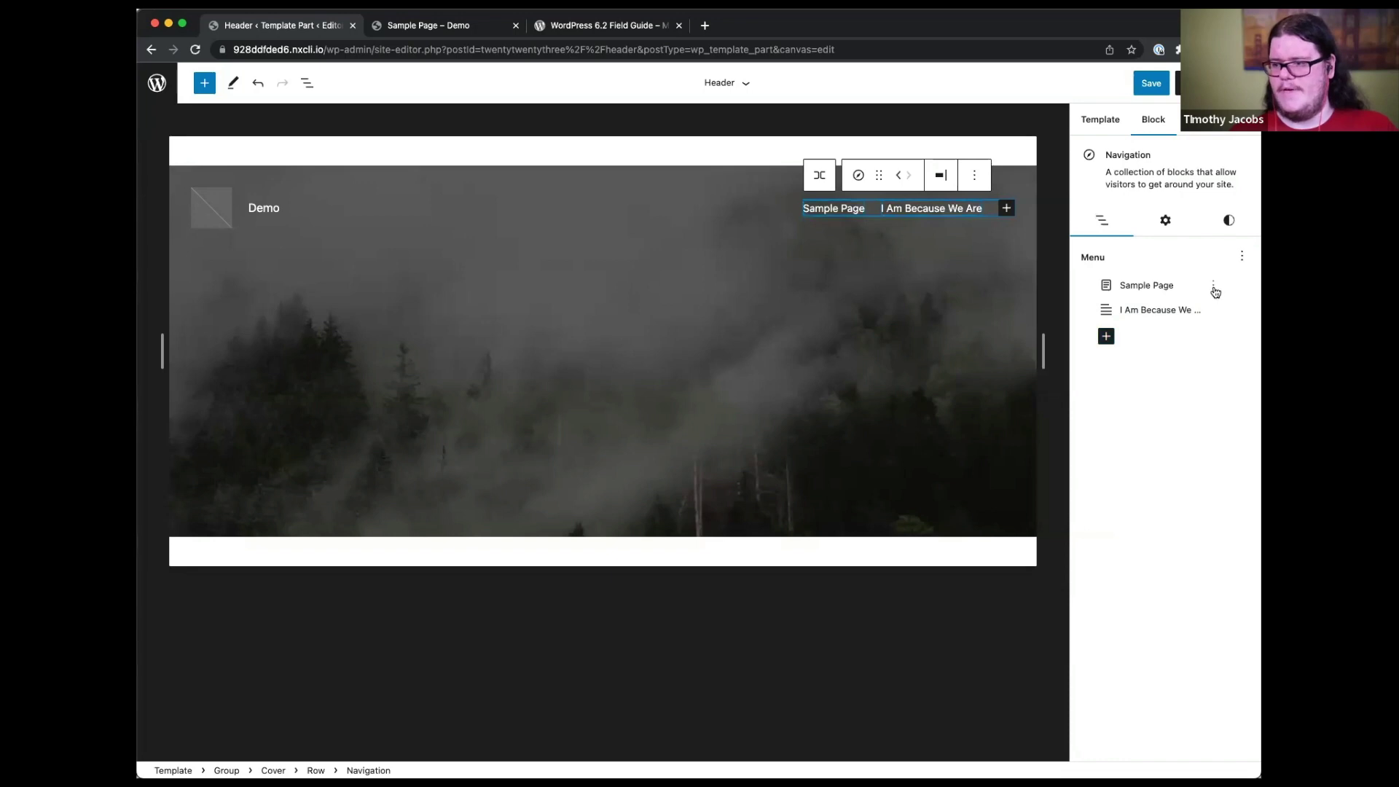
- Add a submenu link under Sample Page in the navigation menu, pointing to WordPress.org
click(1214, 290)
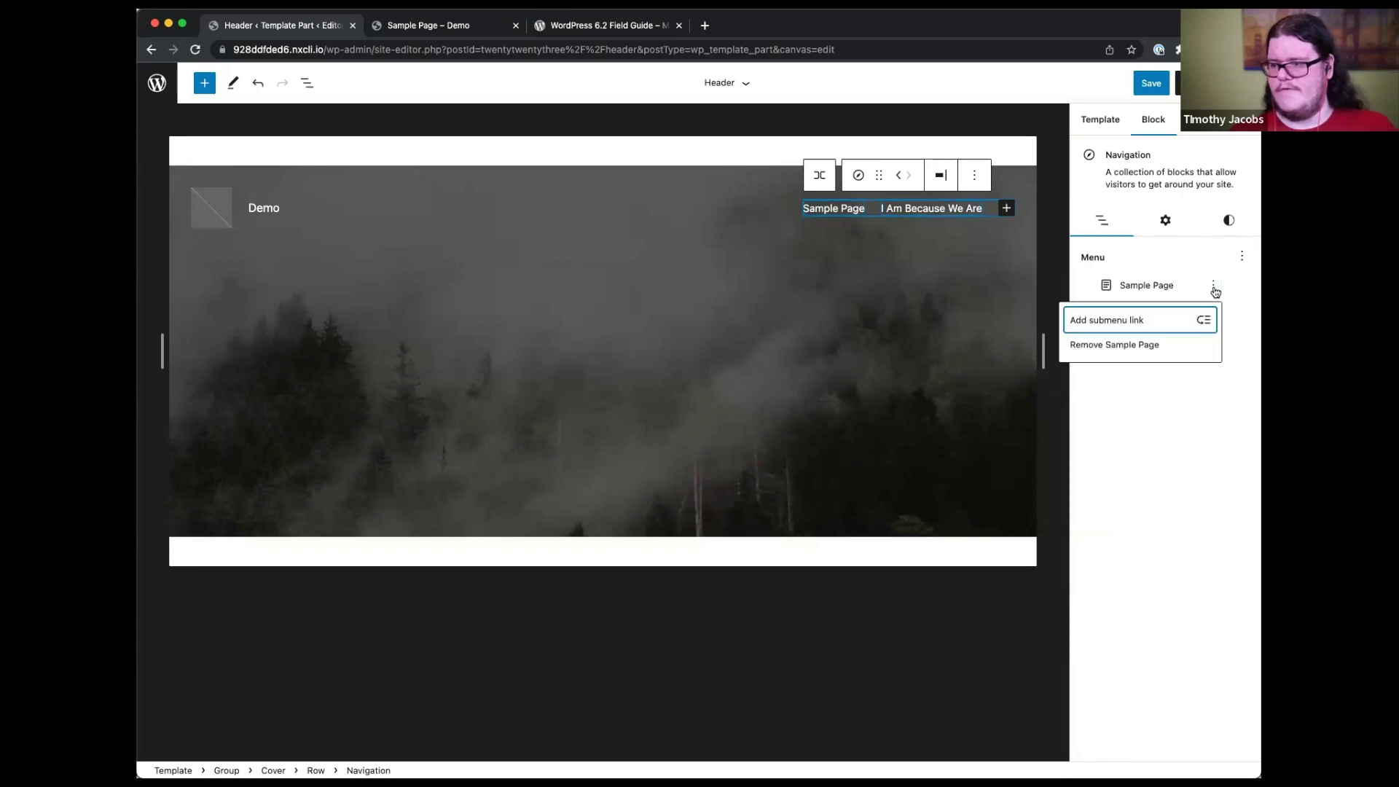
click(1163, 328)
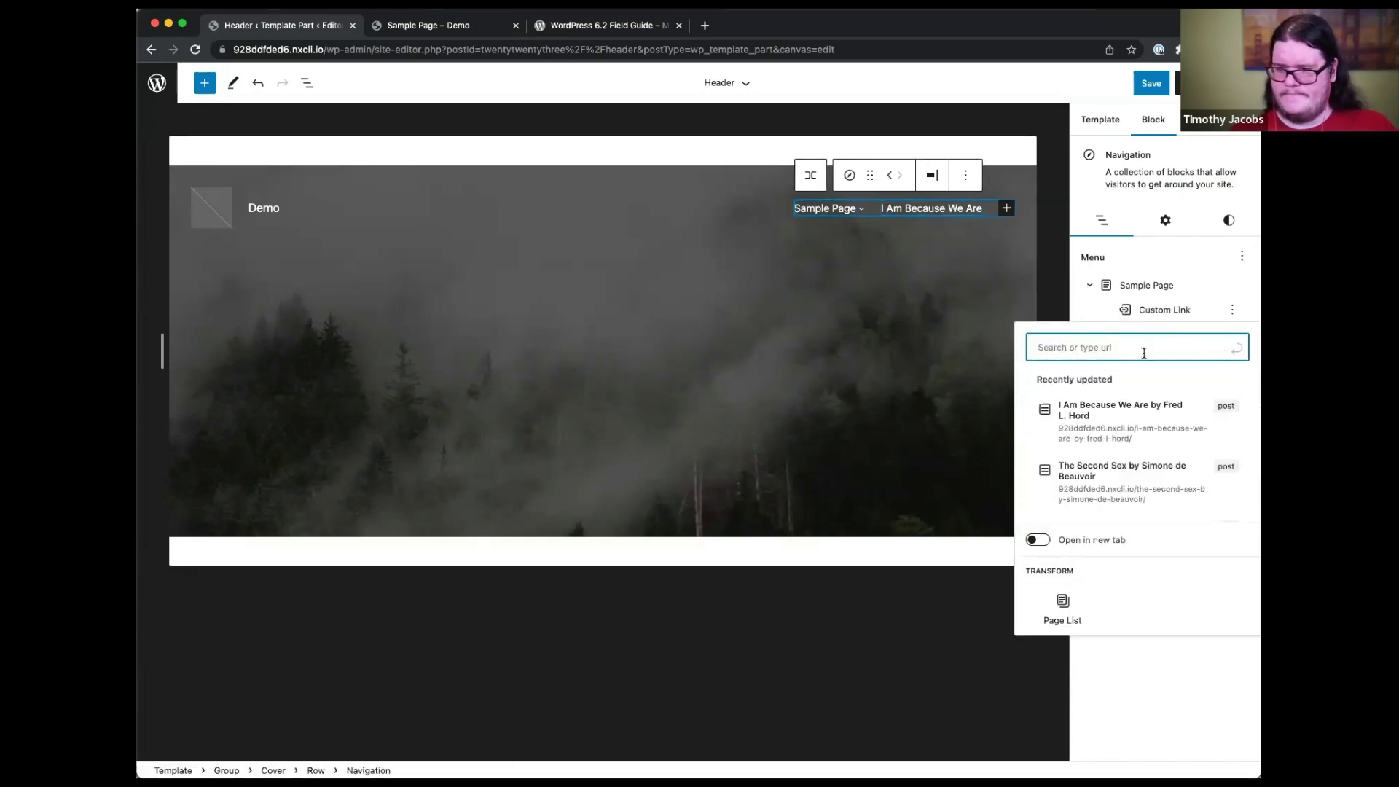
text(page)
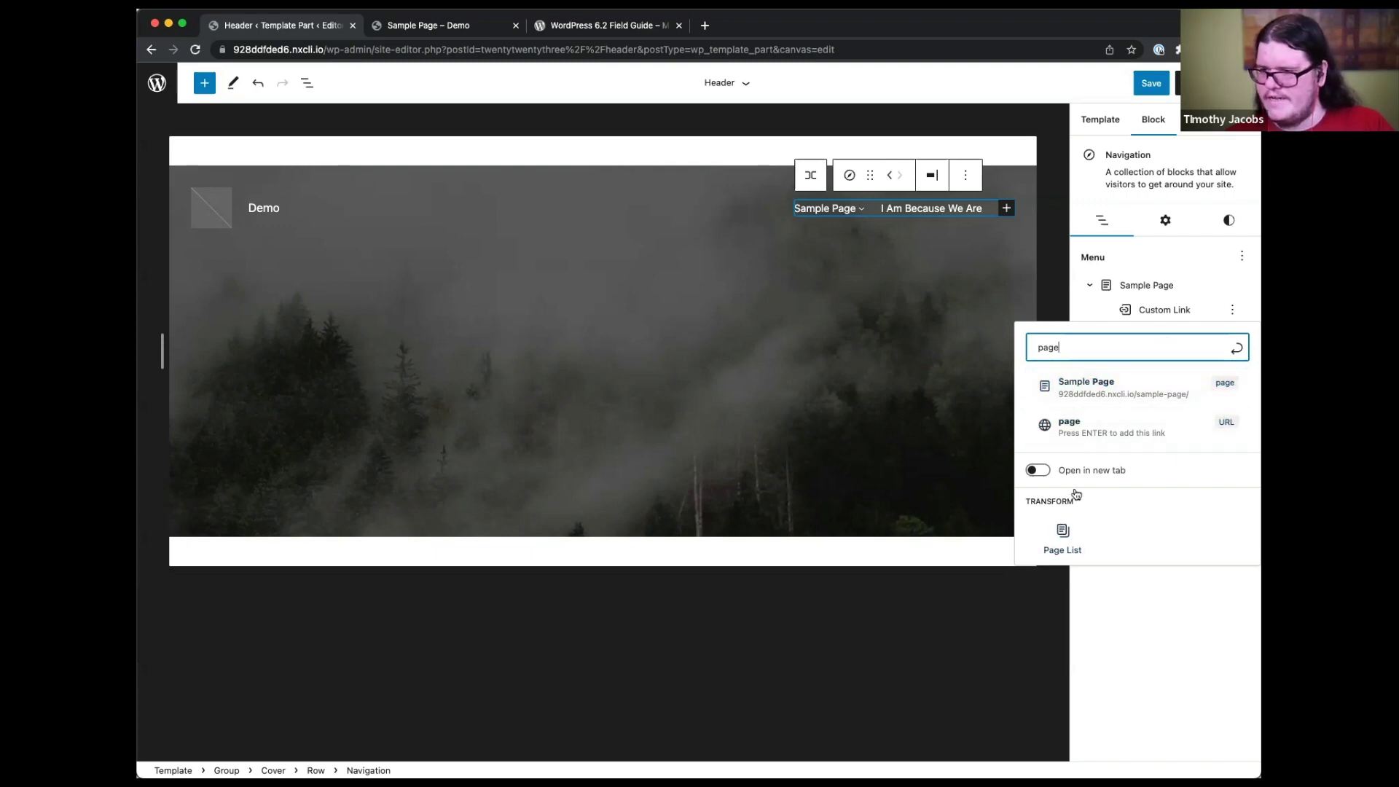
key(BackSpace)
key(BackSpace)
key(BackSpace)
key(BackSpace)
text(page)
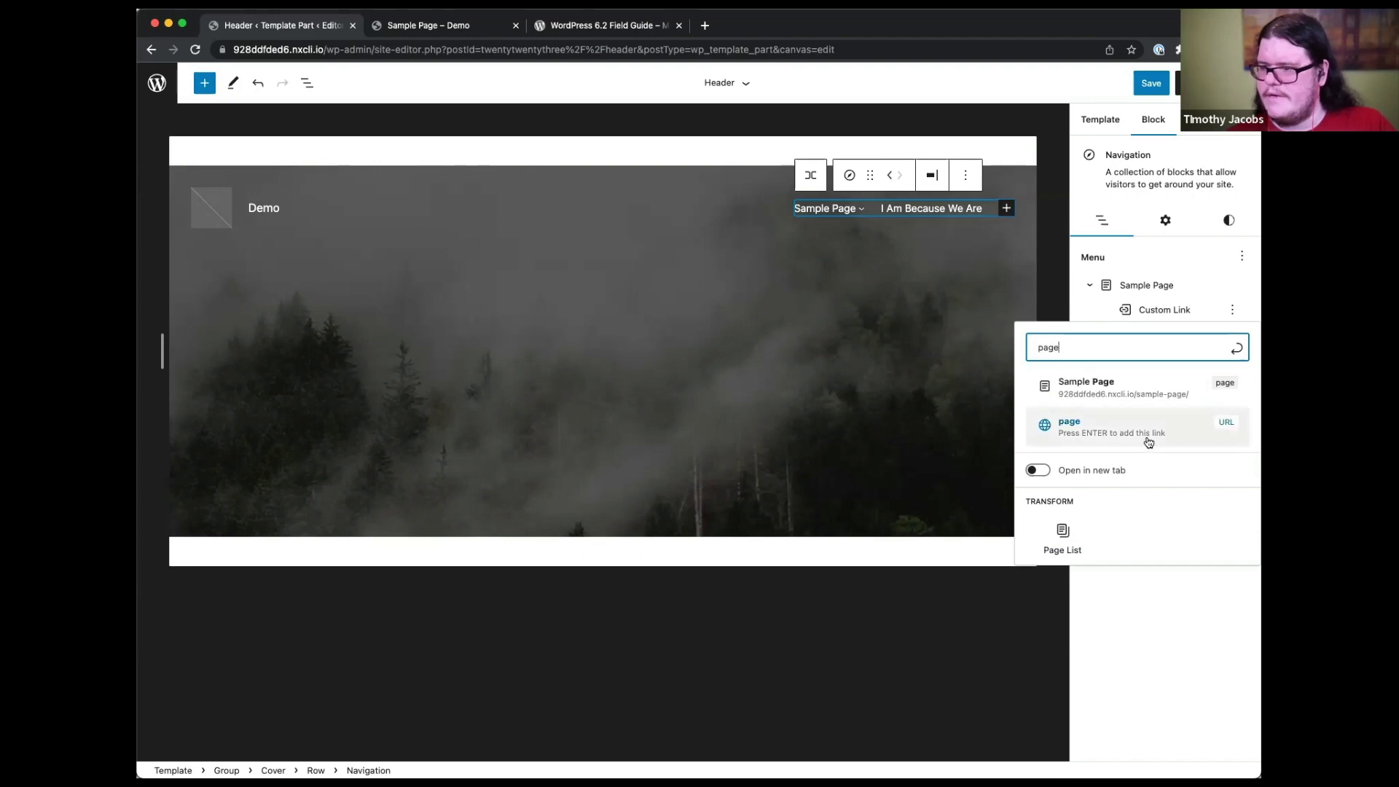
key(super+a)
text(Google)
key(super+a)
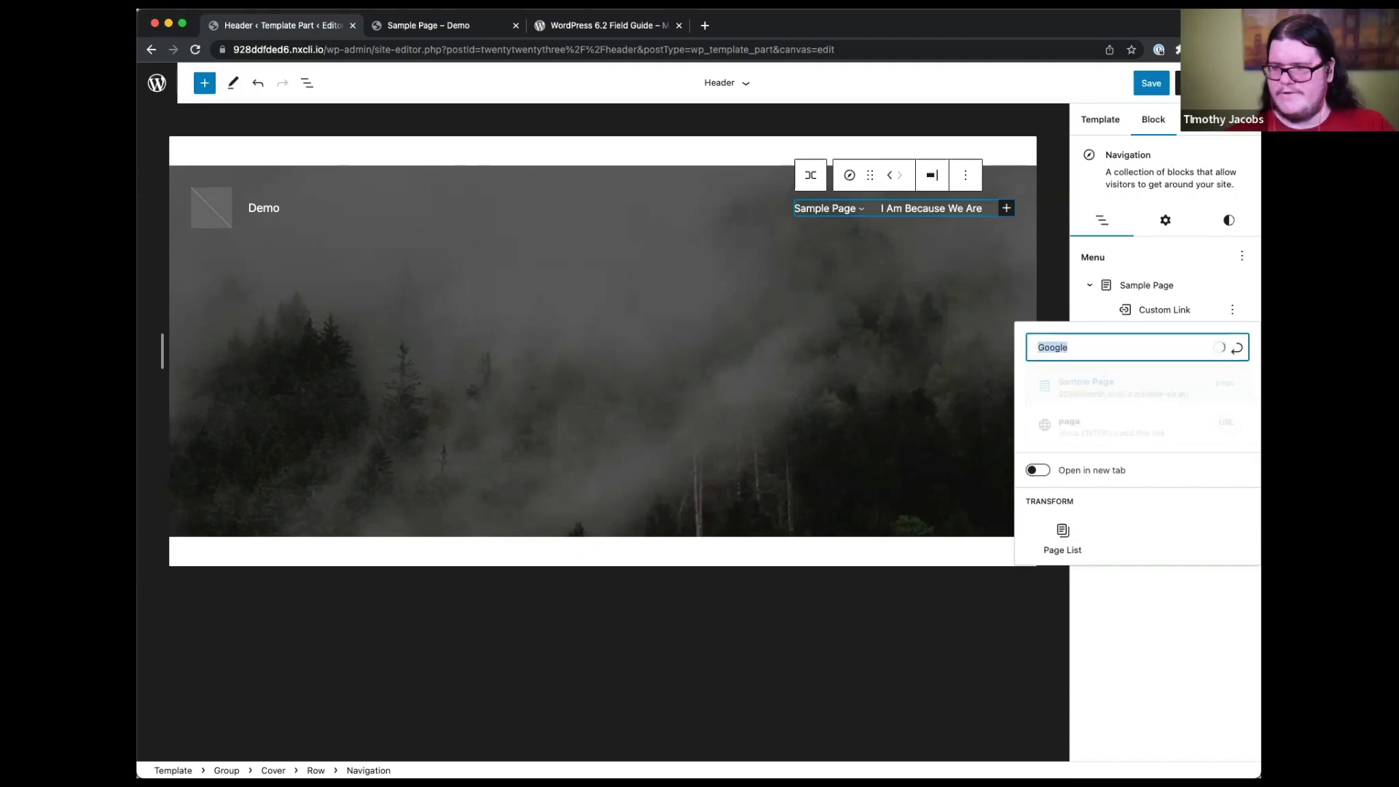
text(WordPress.org)
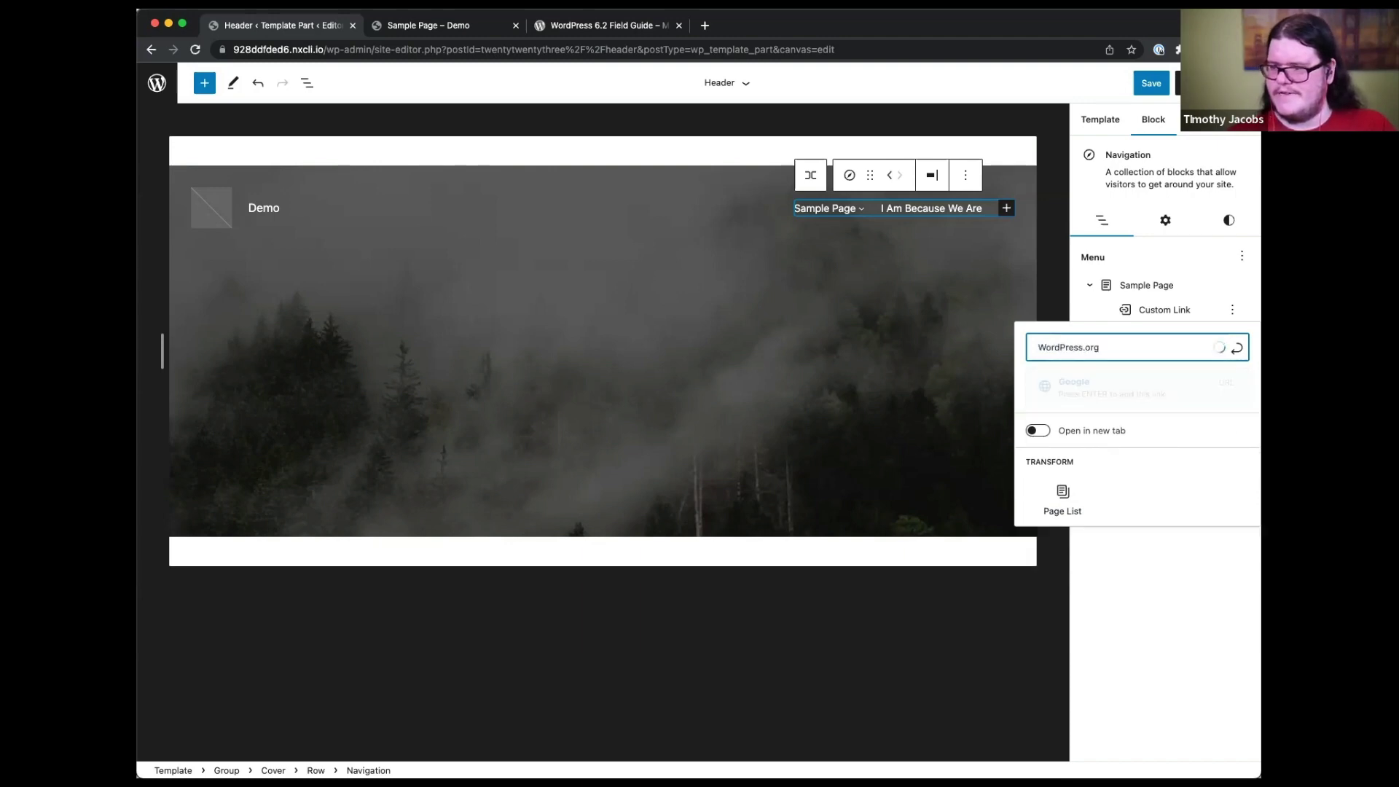
click(1136, 382)
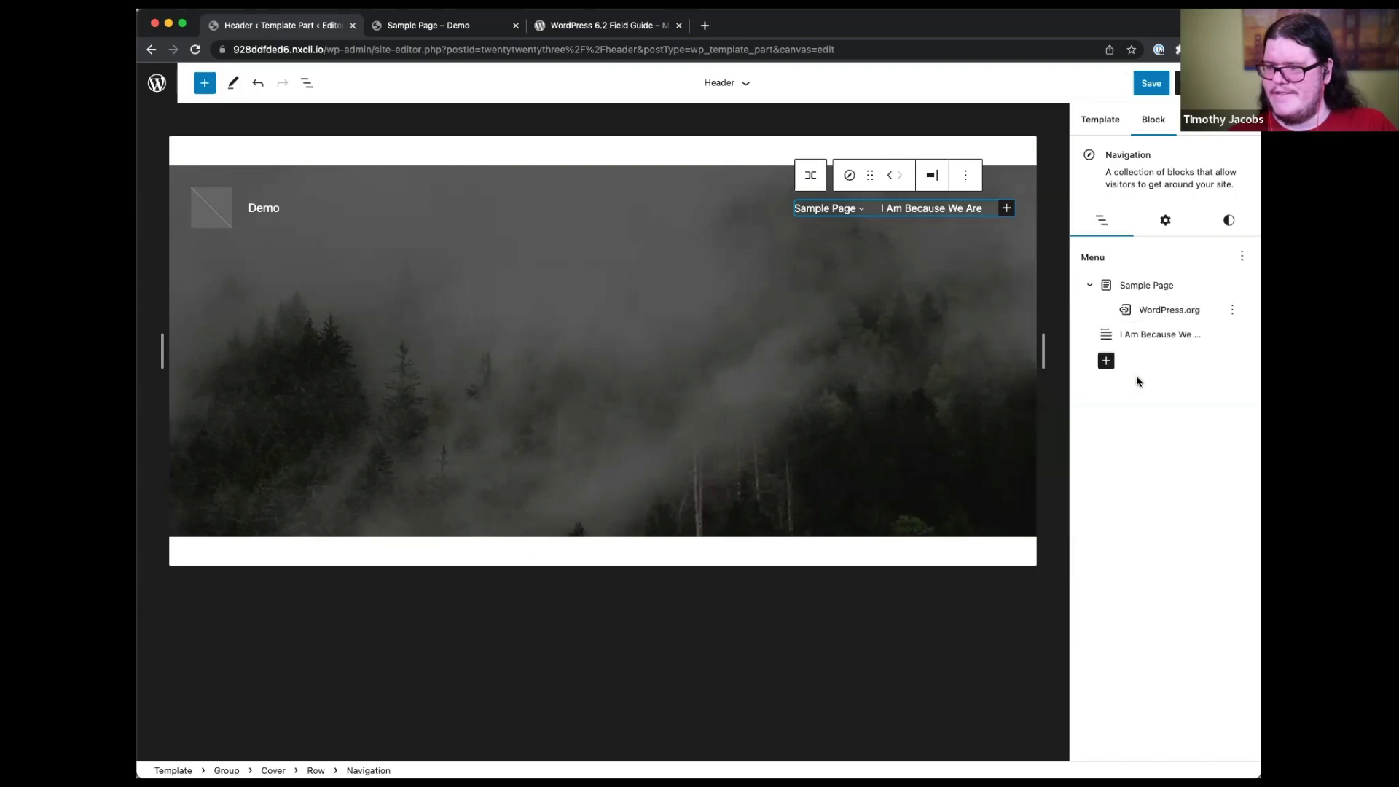
- Examine the link settings and typography options of the WordPress.org submenu link, and the settings of its parent Sample Page submenu
click(1159, 306)
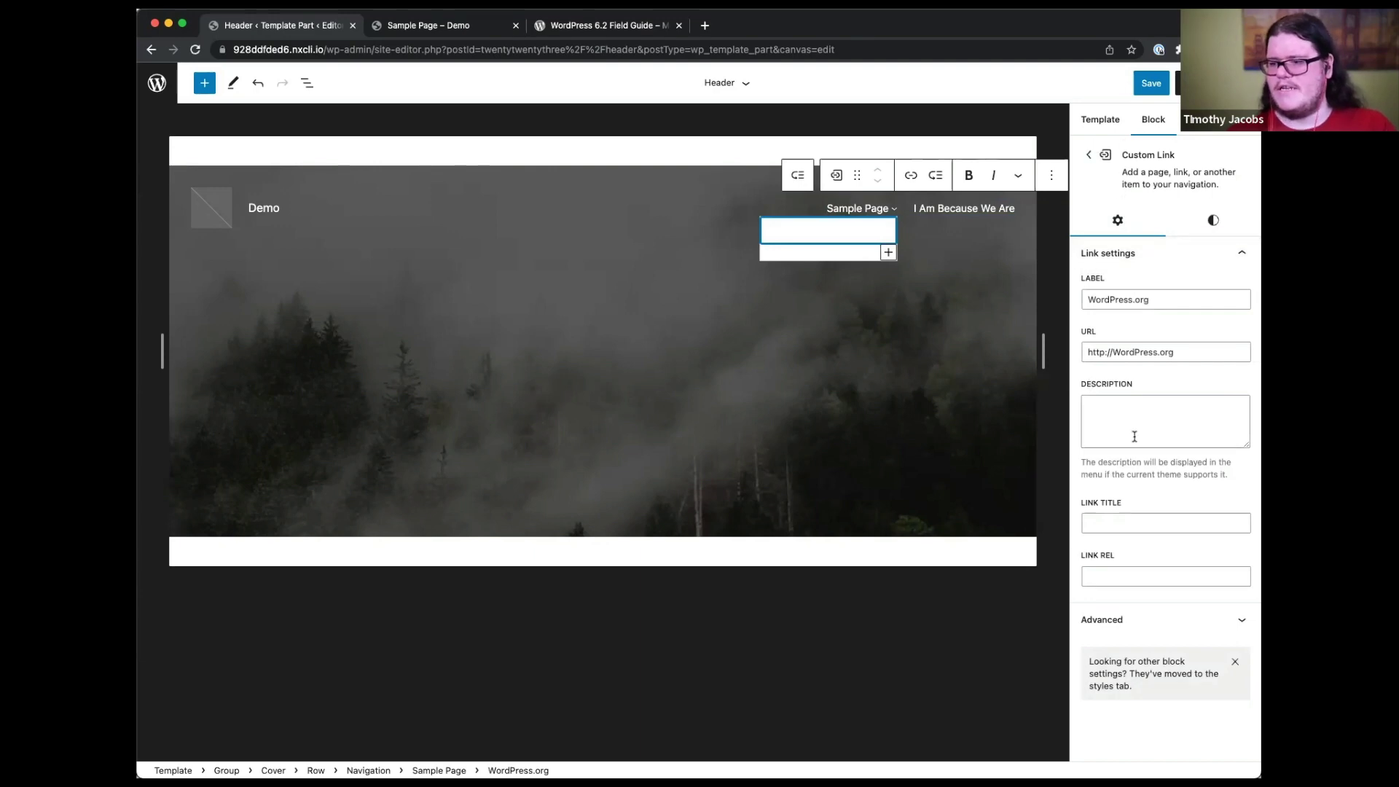
click(864, 209)
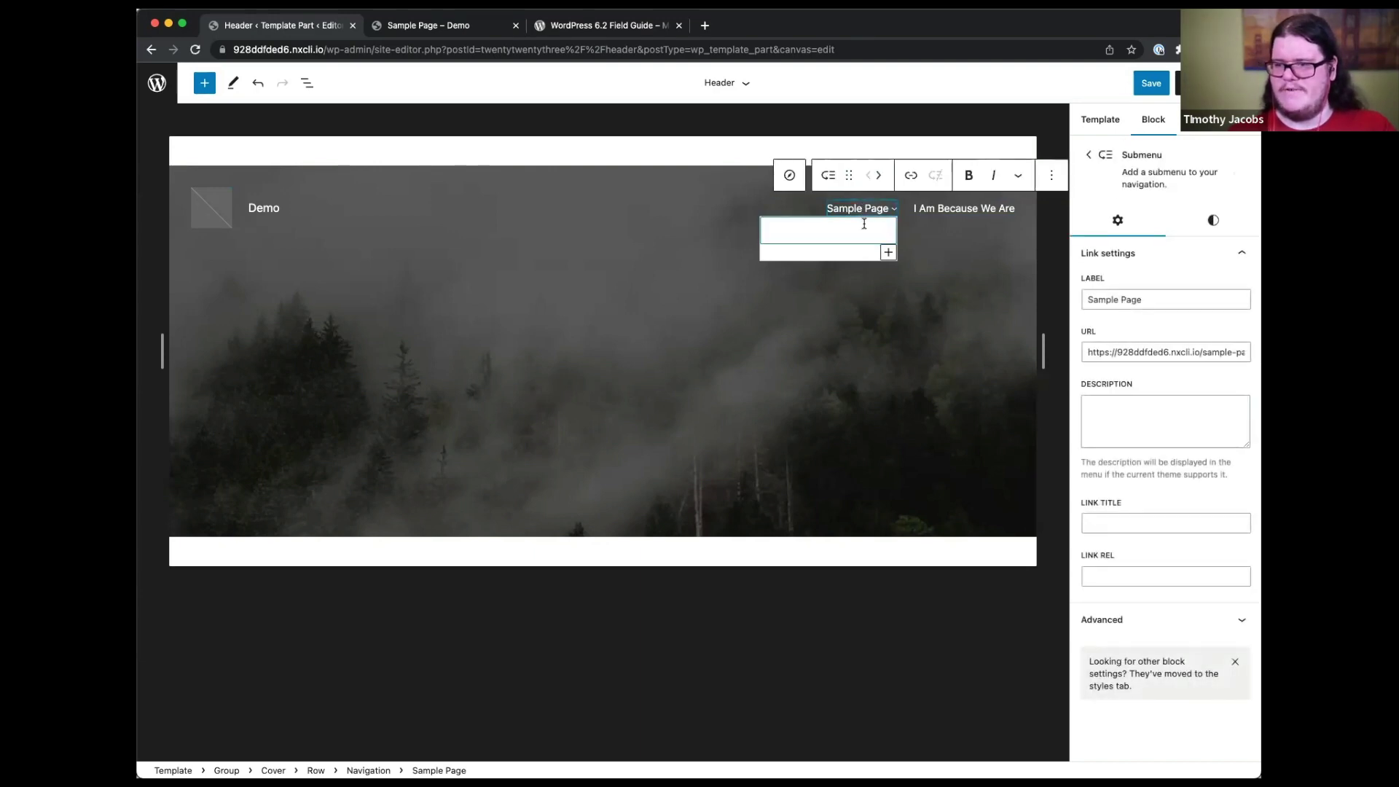
click(868, 228)
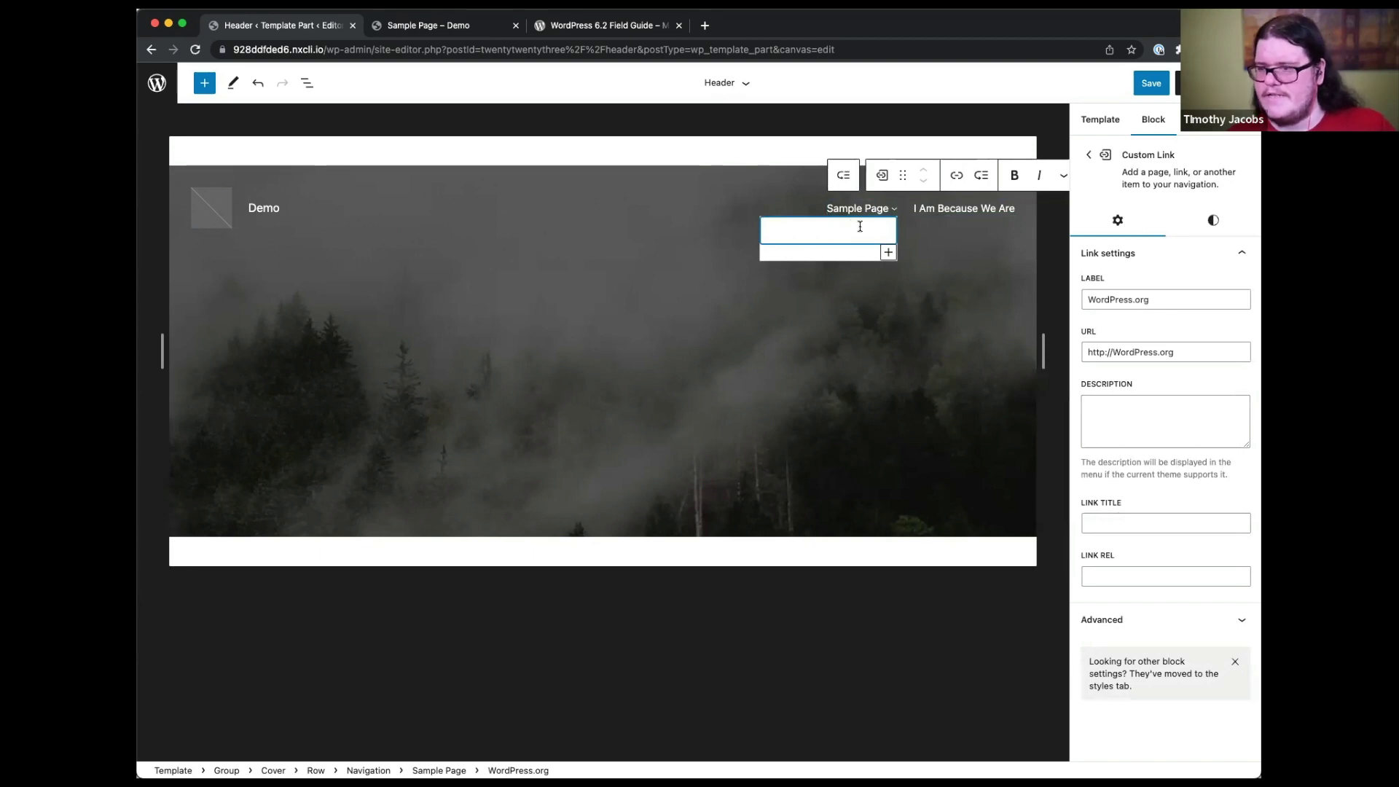
click(1213, 222)
click(1241, 252)
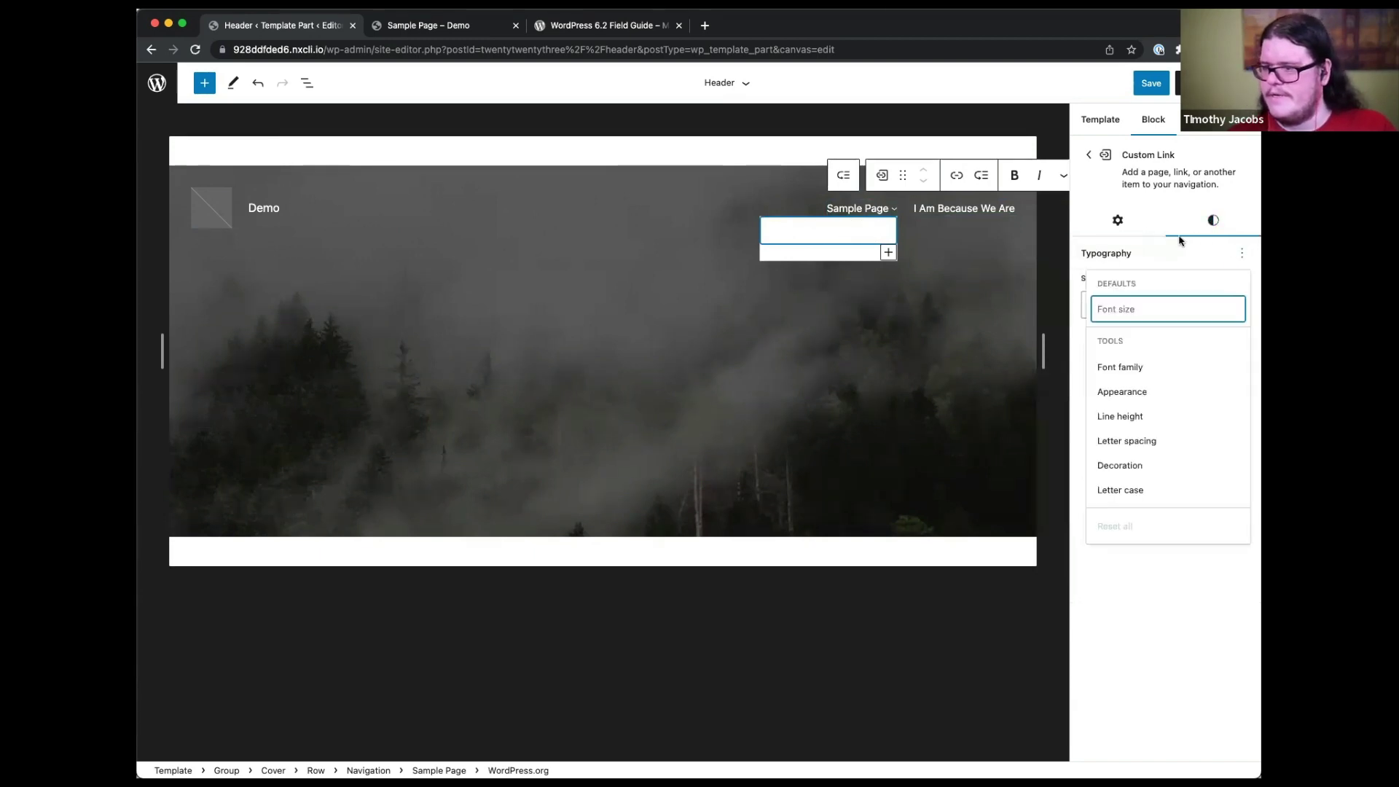
click(1173, 665)
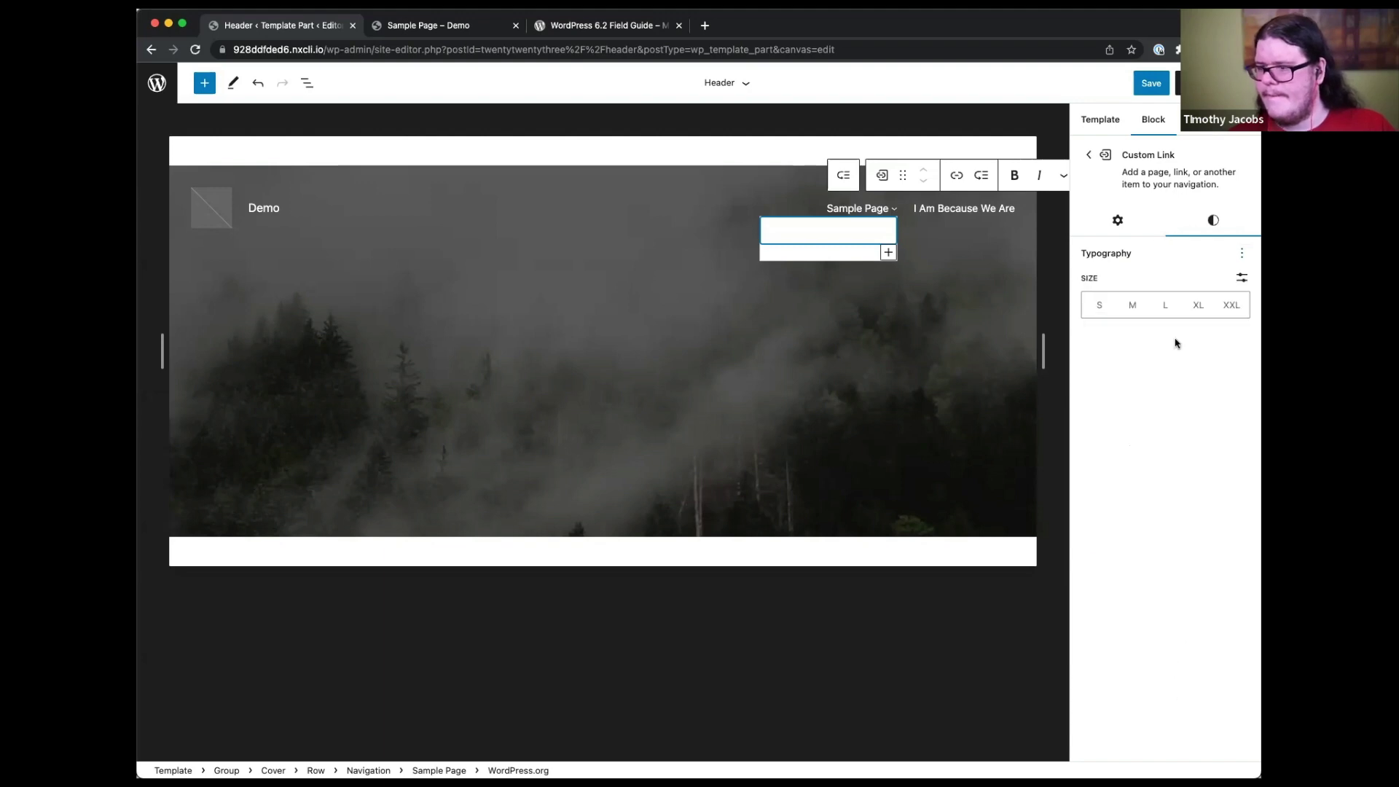
click(1120, 221)
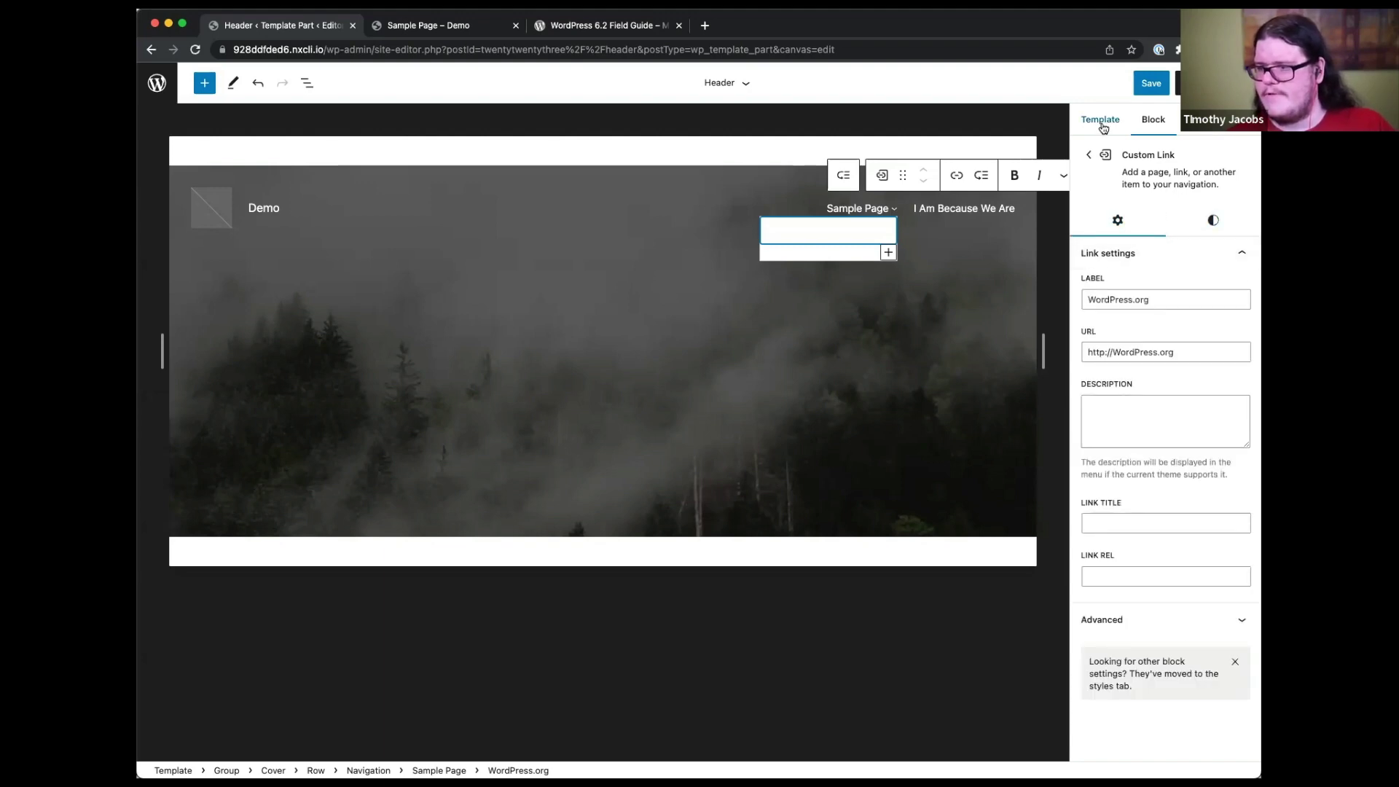
click(1088, 154)
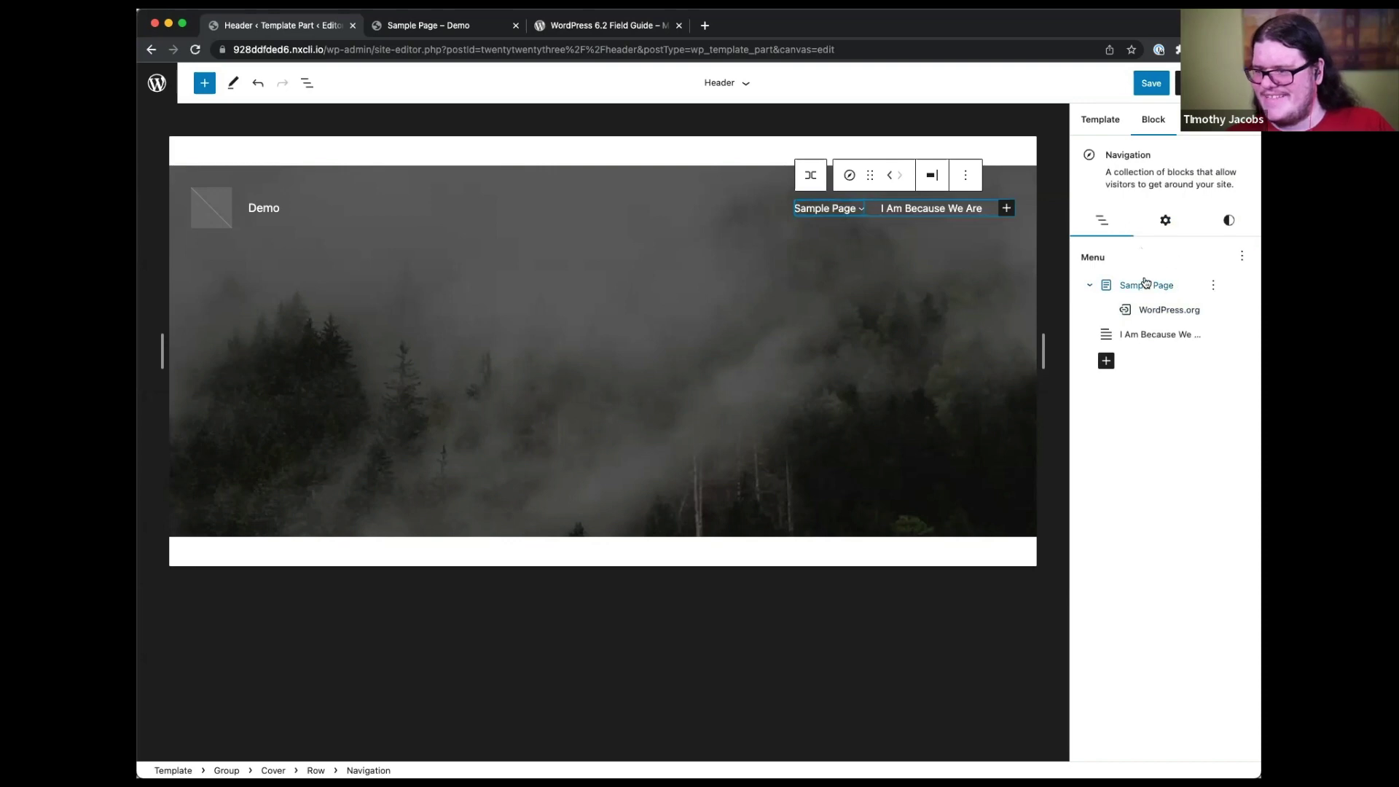
click(1170, 306)
click(1213, 222)
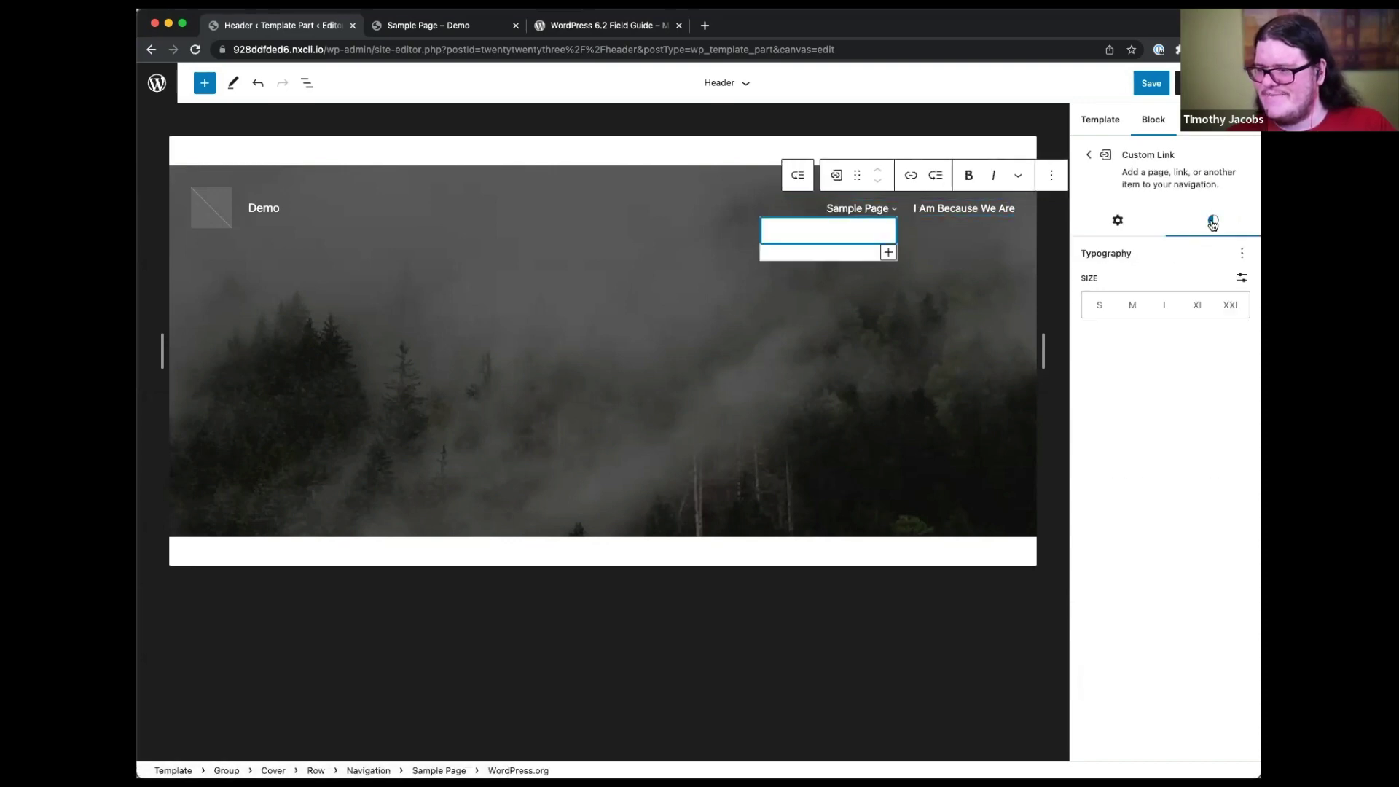
click(1242, 254)
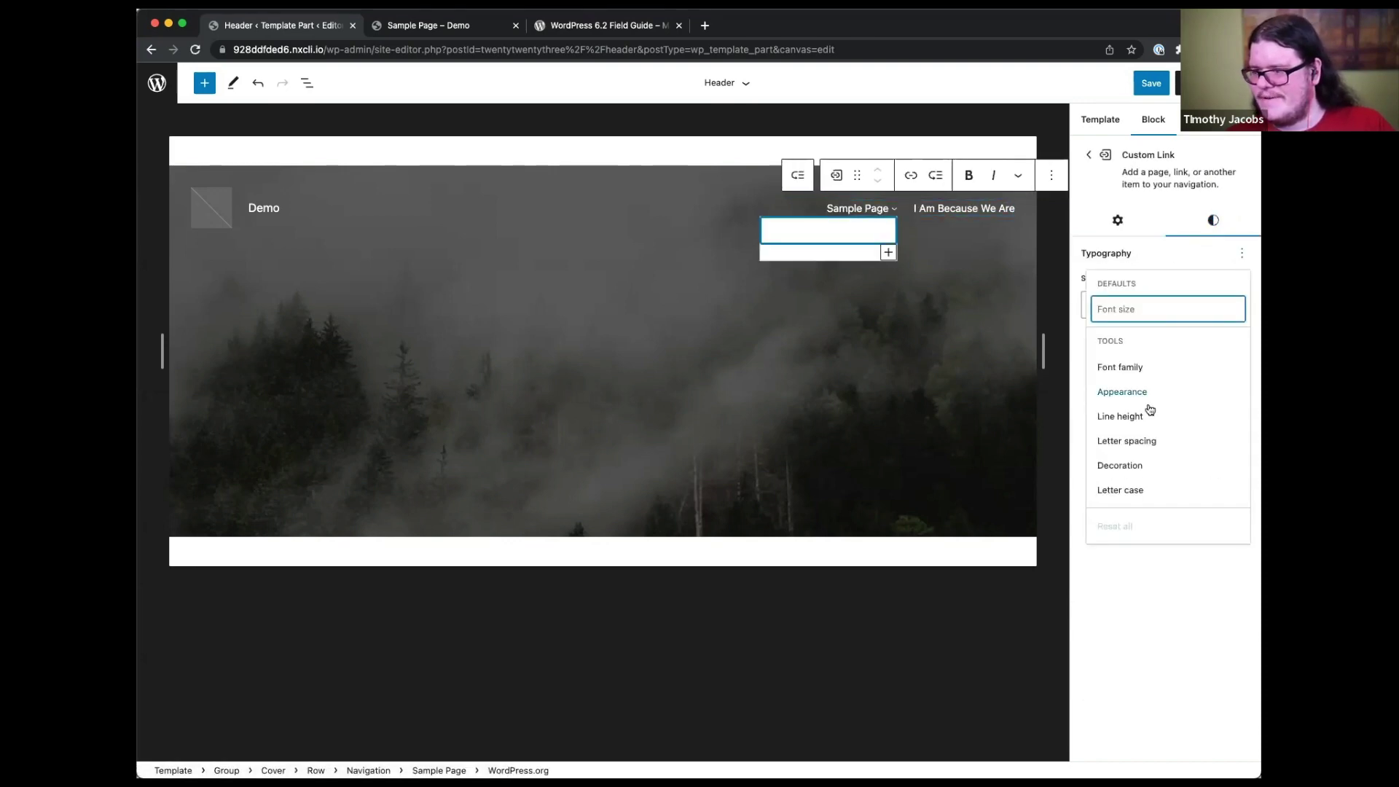
click(1130, 618)
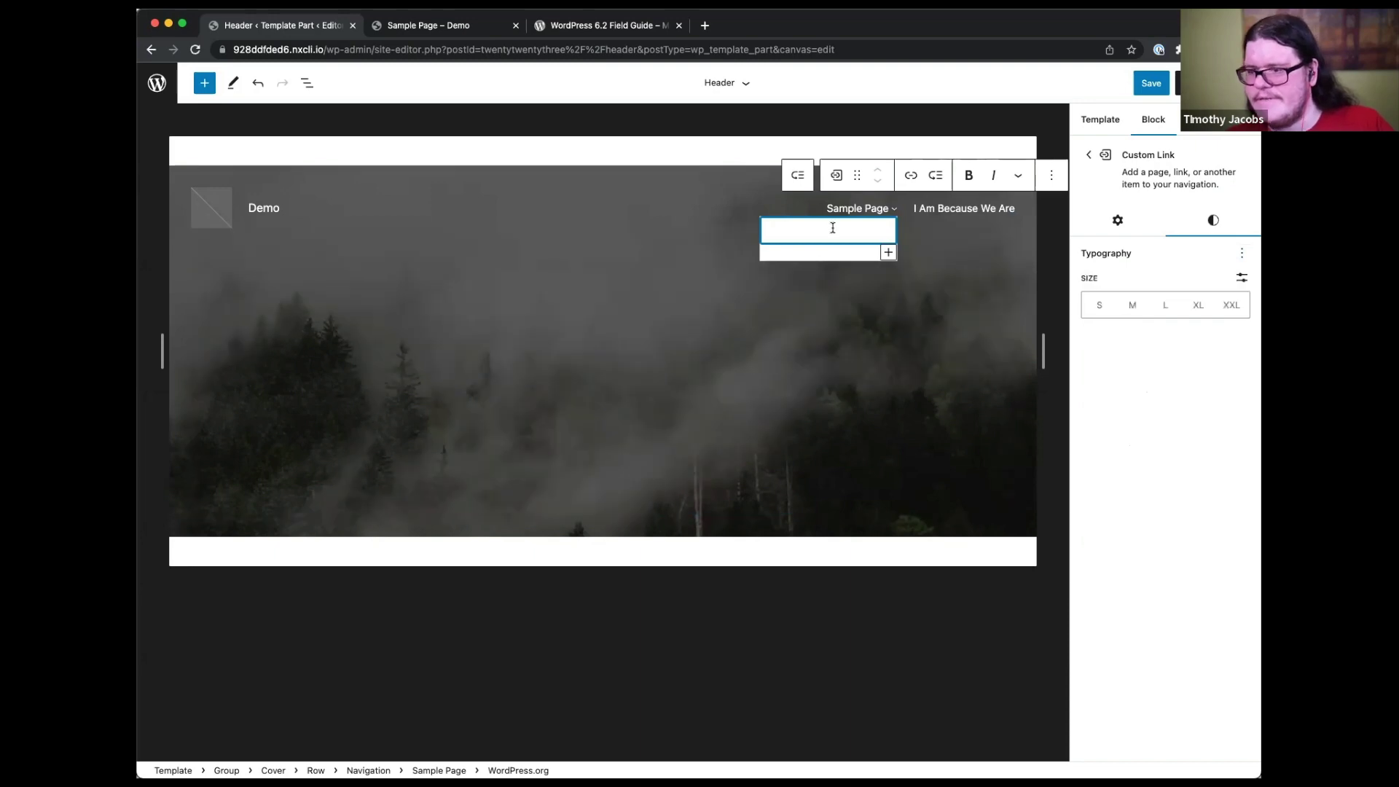
click(1241, 253)
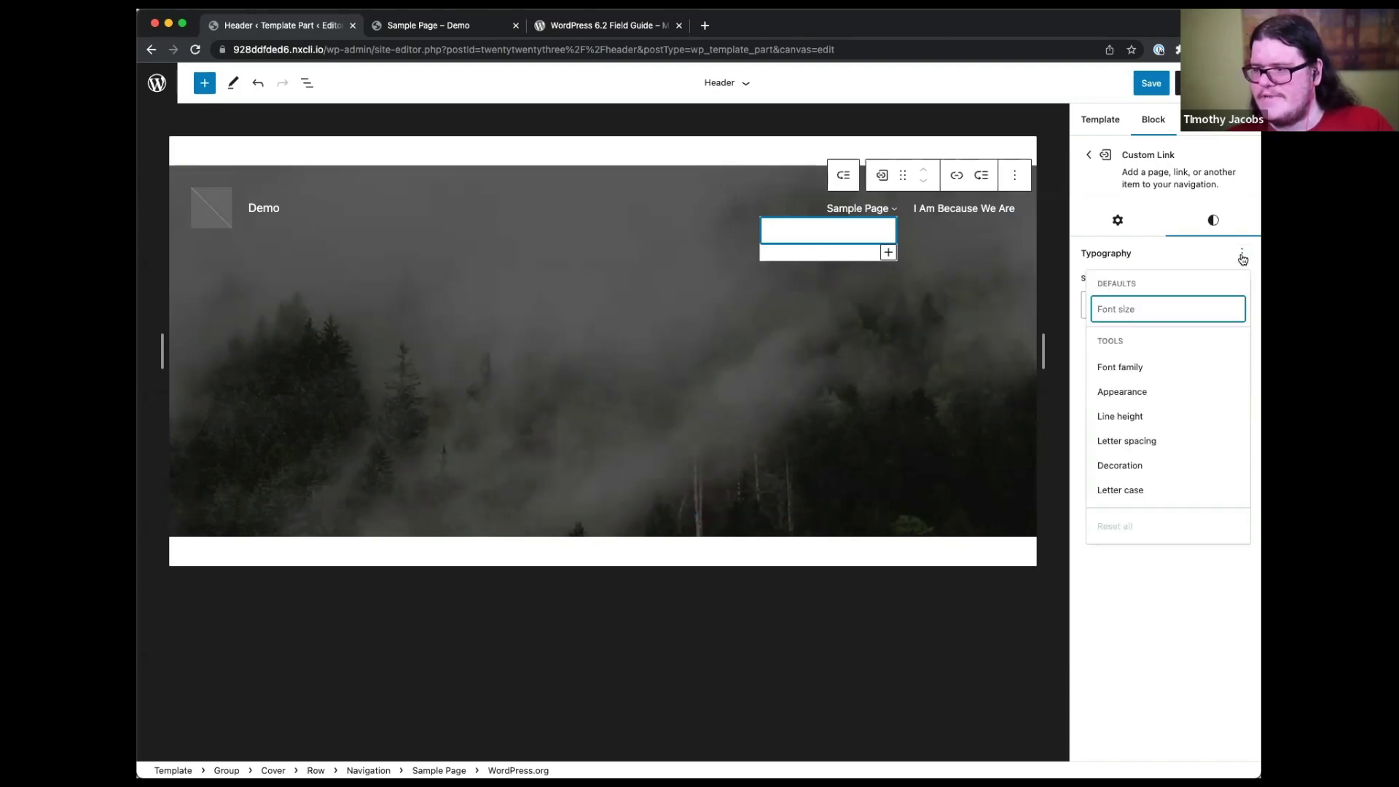
click(1194, 242)
click(1137, 220)
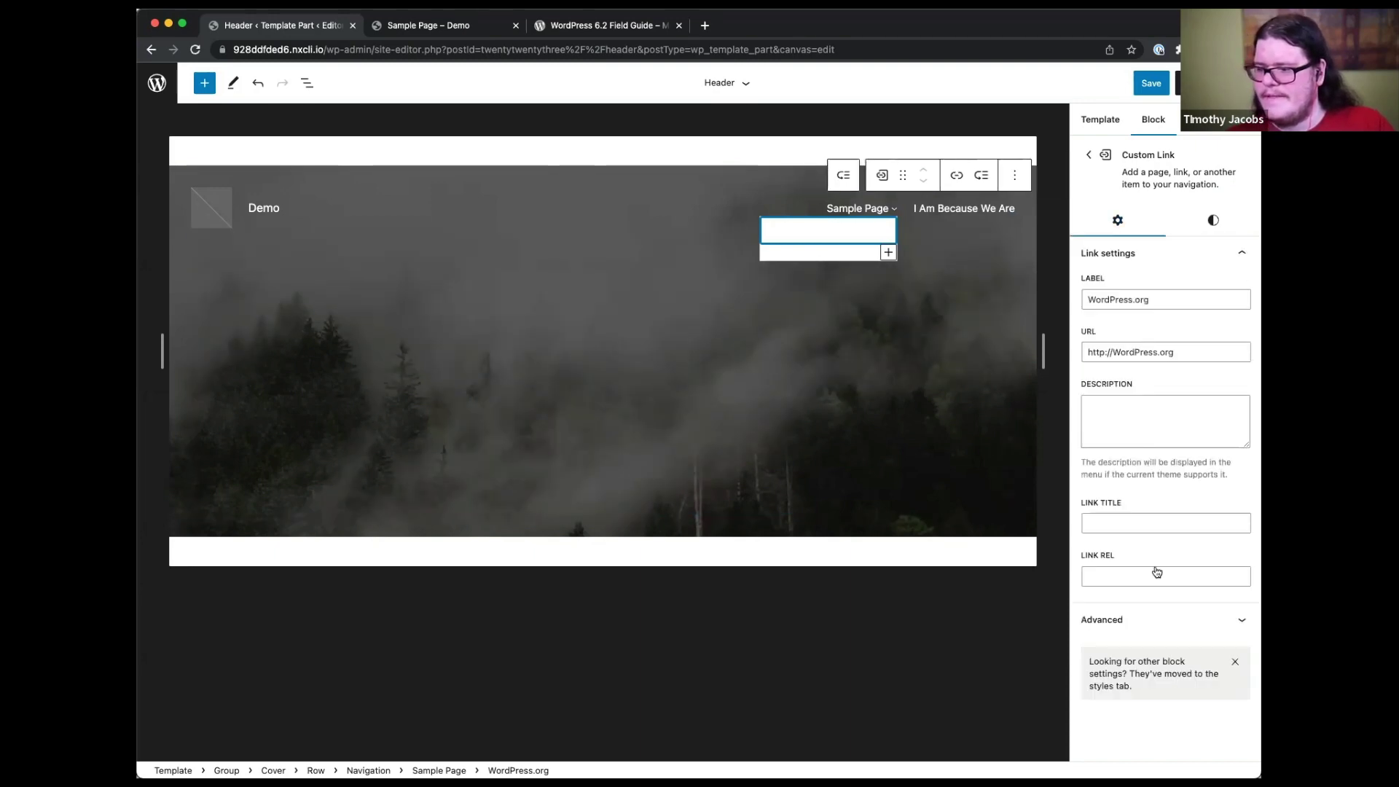
- Return to the Navigation block's menu and save the changes to the Header template part and the Navigation menu
click(1090, 157)
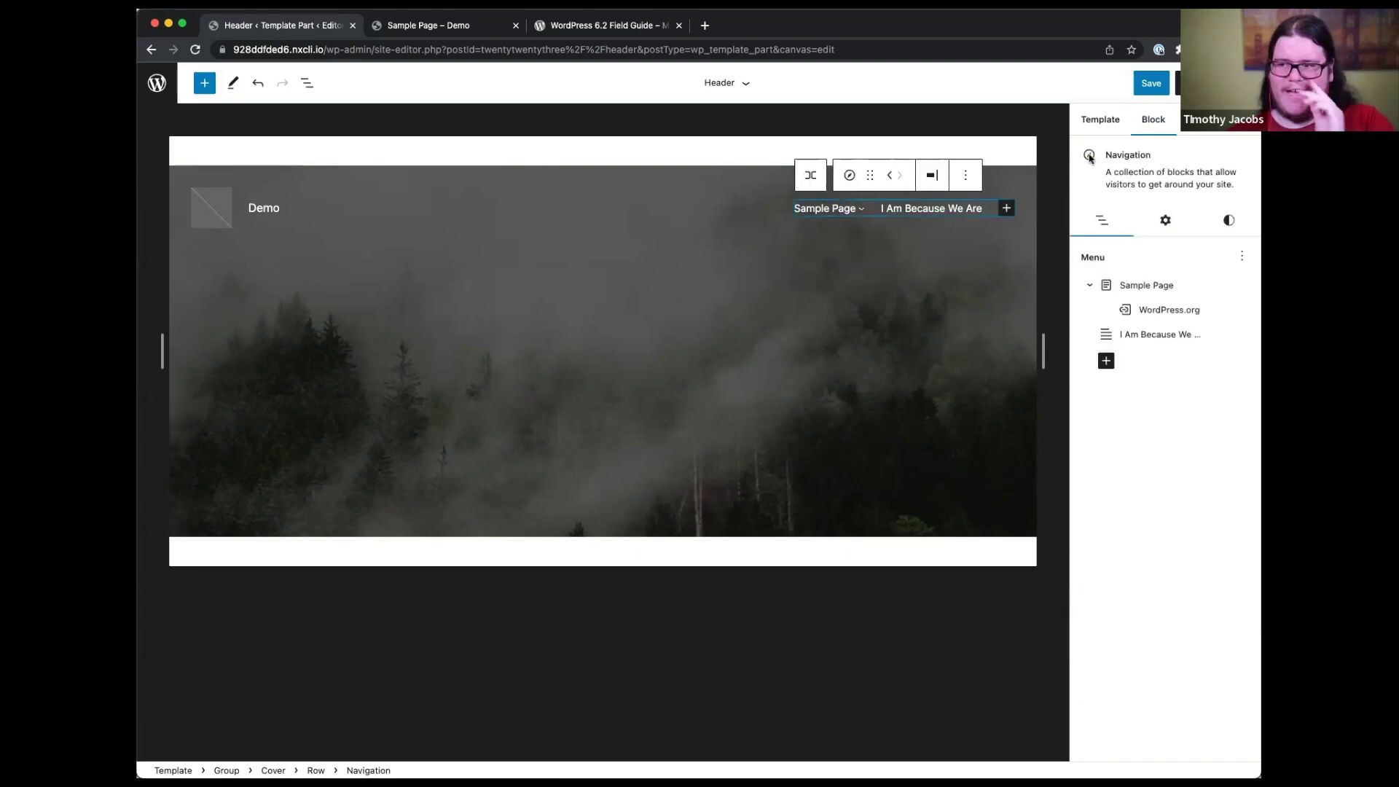
click(1148, 84)
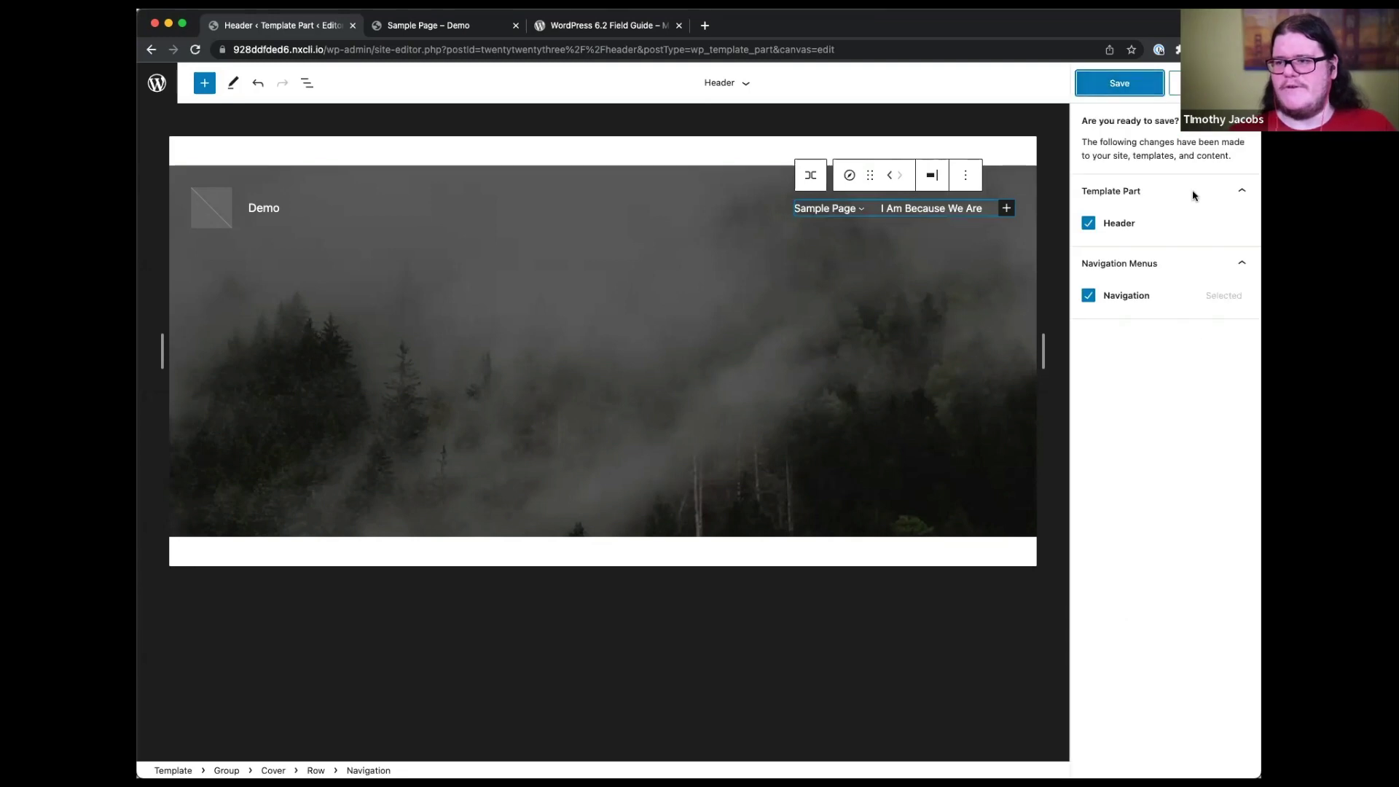
click(1144, 82)
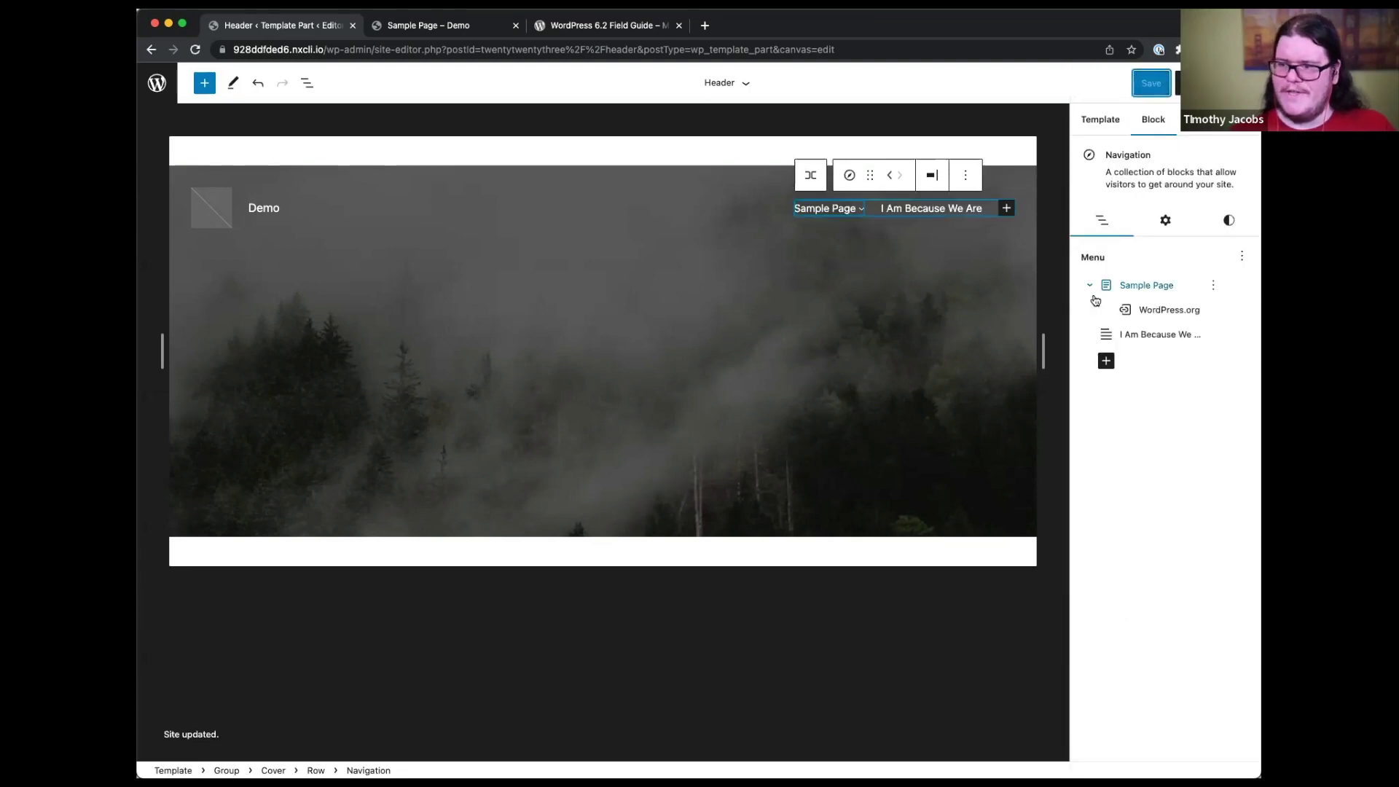
- Set the Navigation block's submenu and overlay text to black and its background to Base white, and save the Header template part
click(1211, 223)
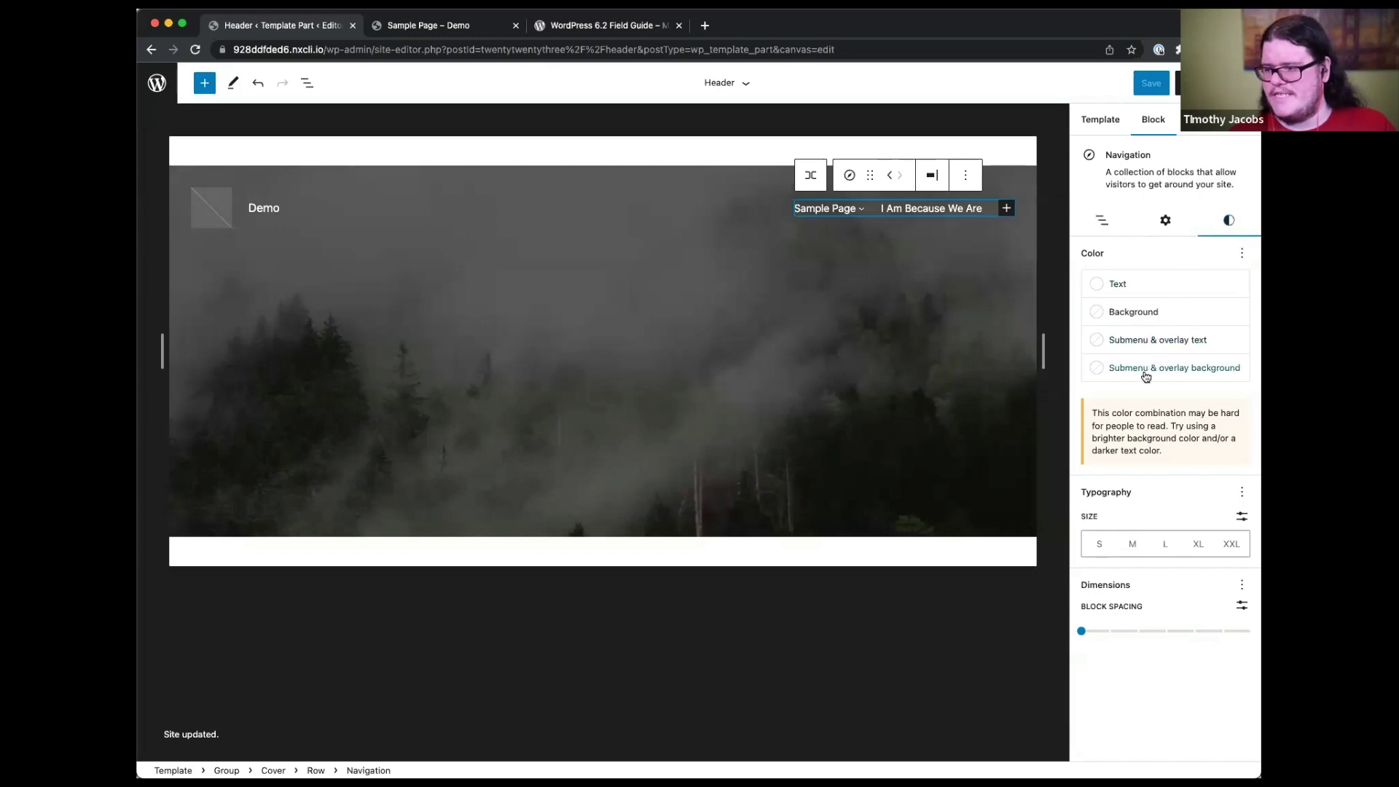
click(1150, 341)
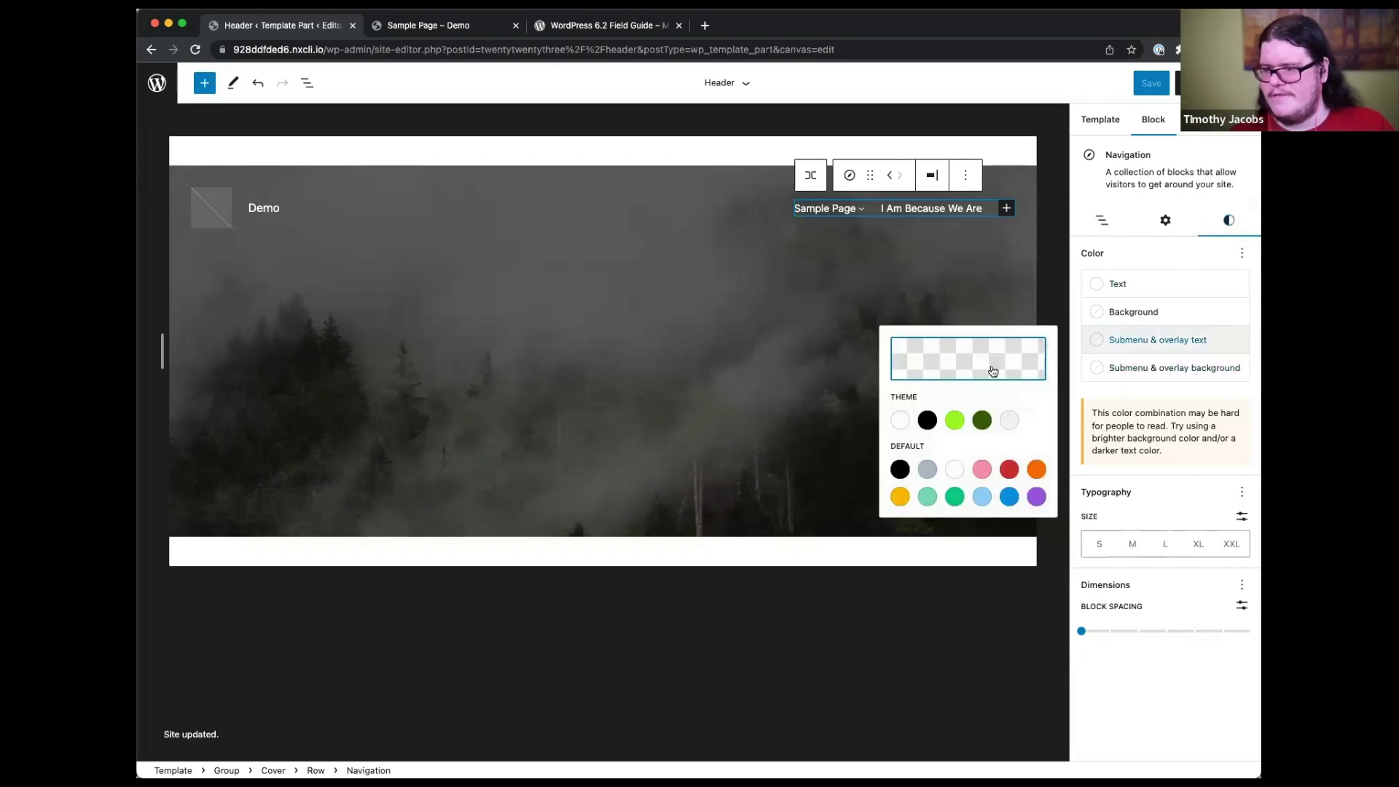
click(929, 421)
click(1174, 368)
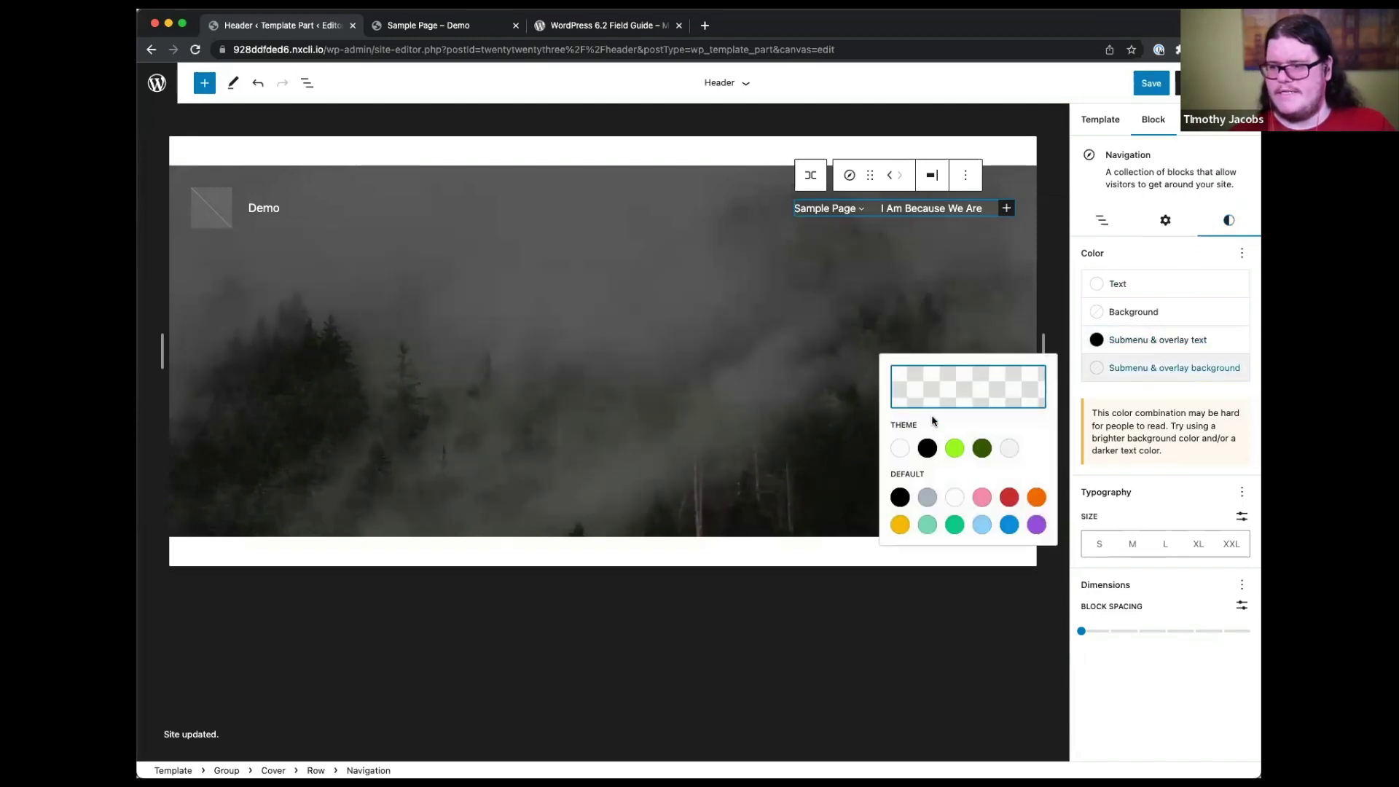
click(898, 449)
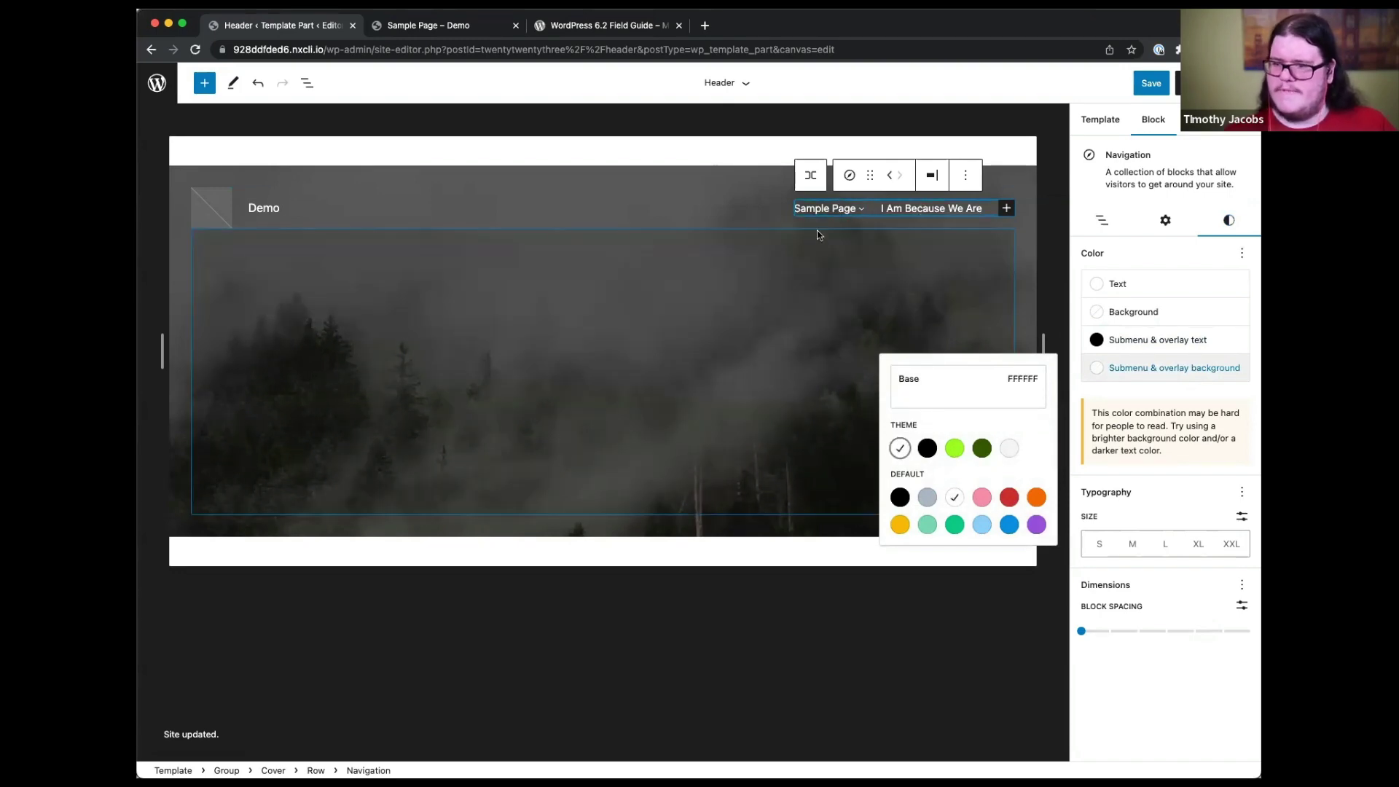
mouse_move(833, 204)
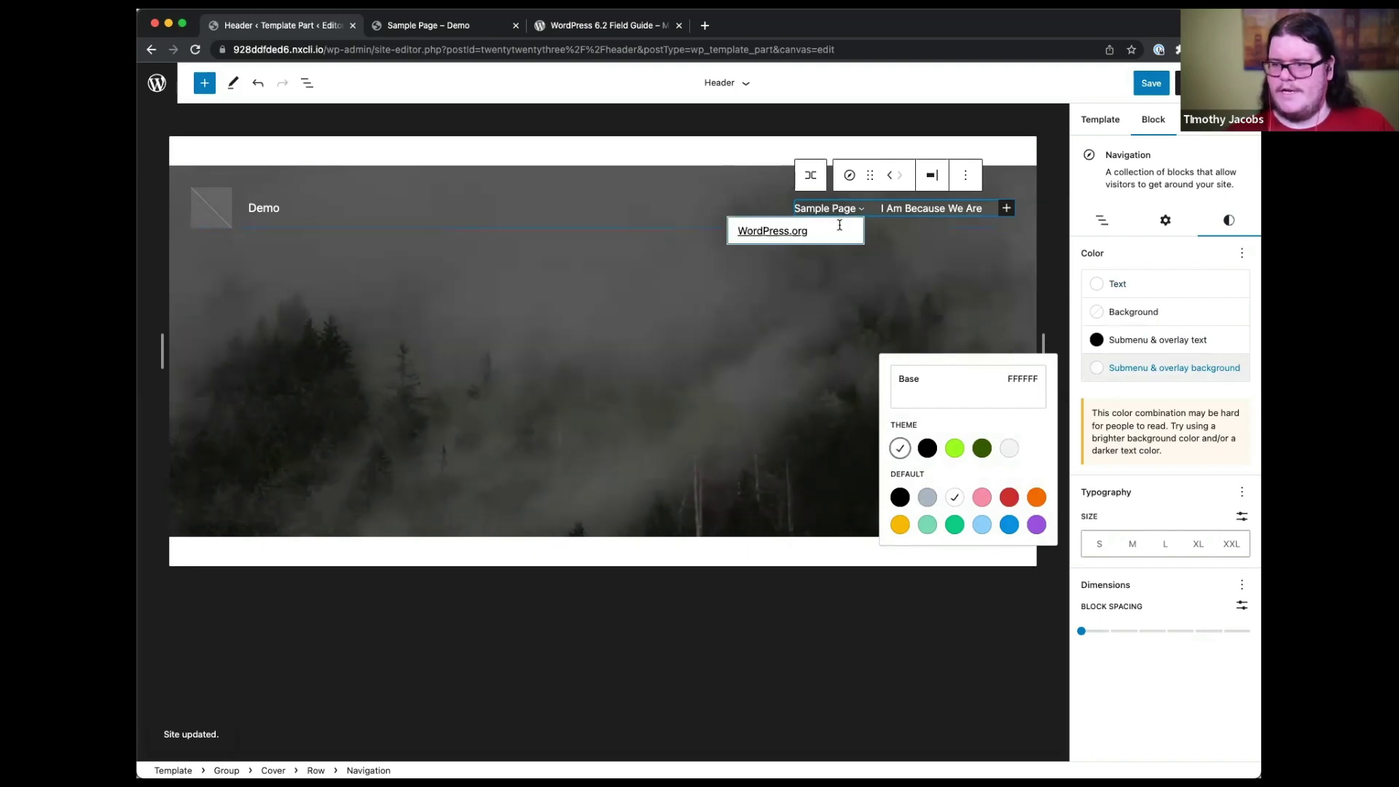
click(1152, 83)
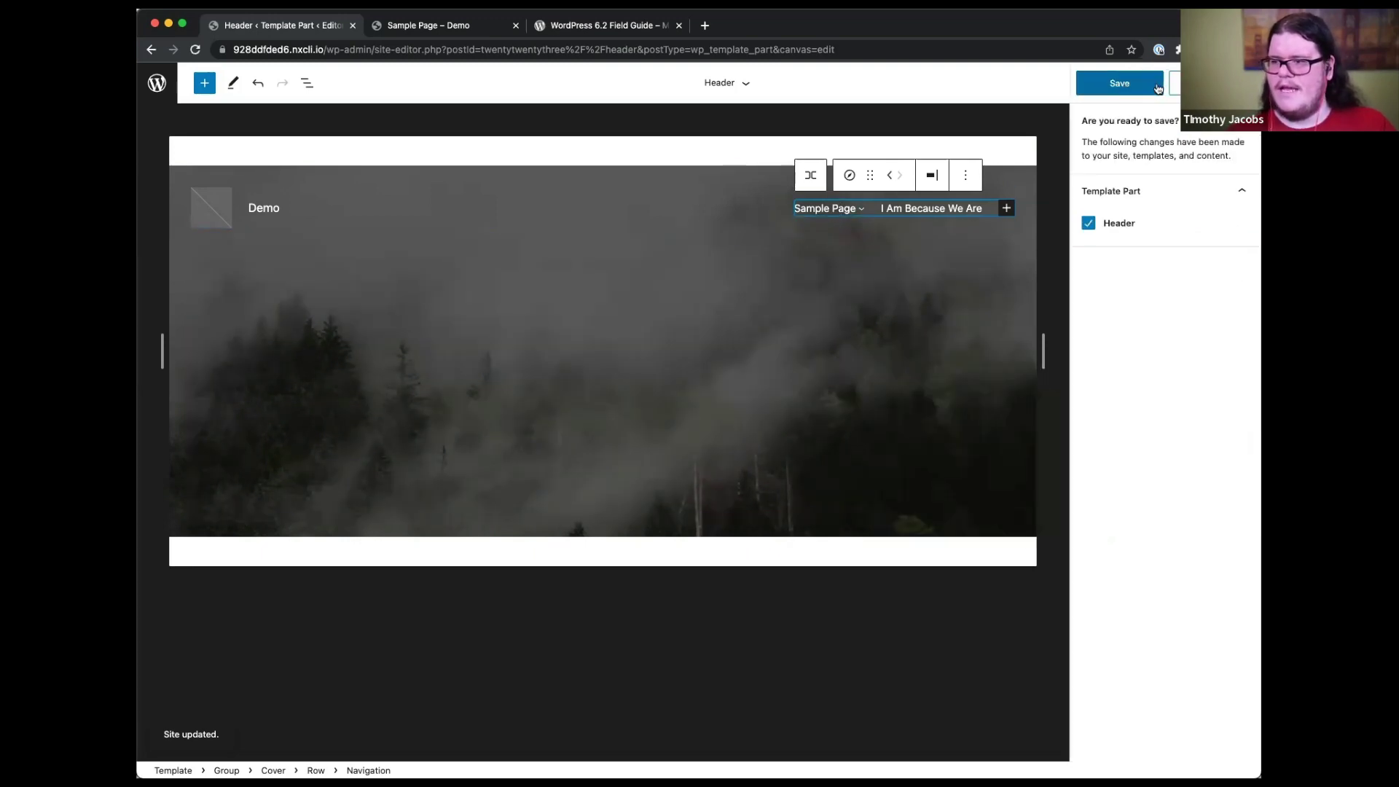
click(1120, 83)
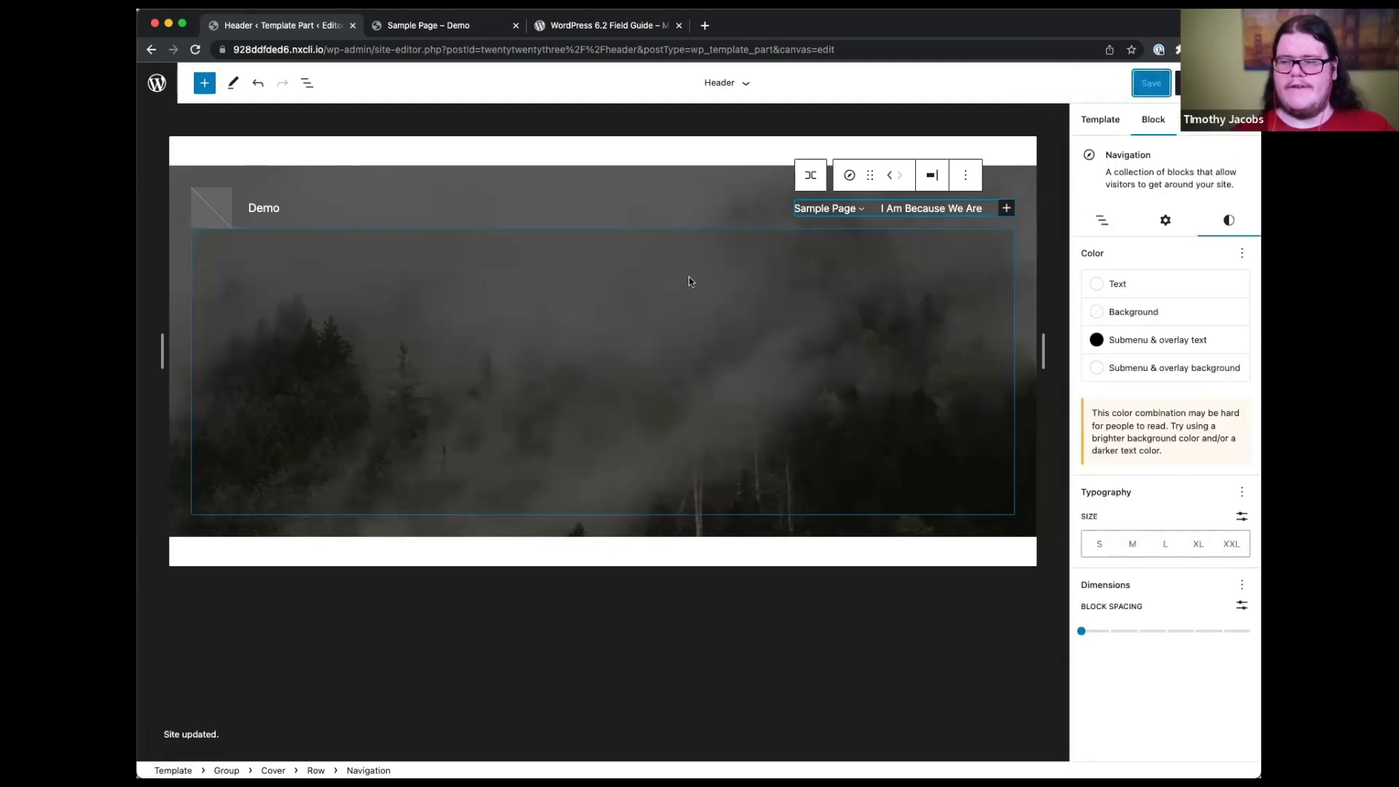
- Leave the Header template part for the Design overview and look over the Home template preview
click(157, 83)
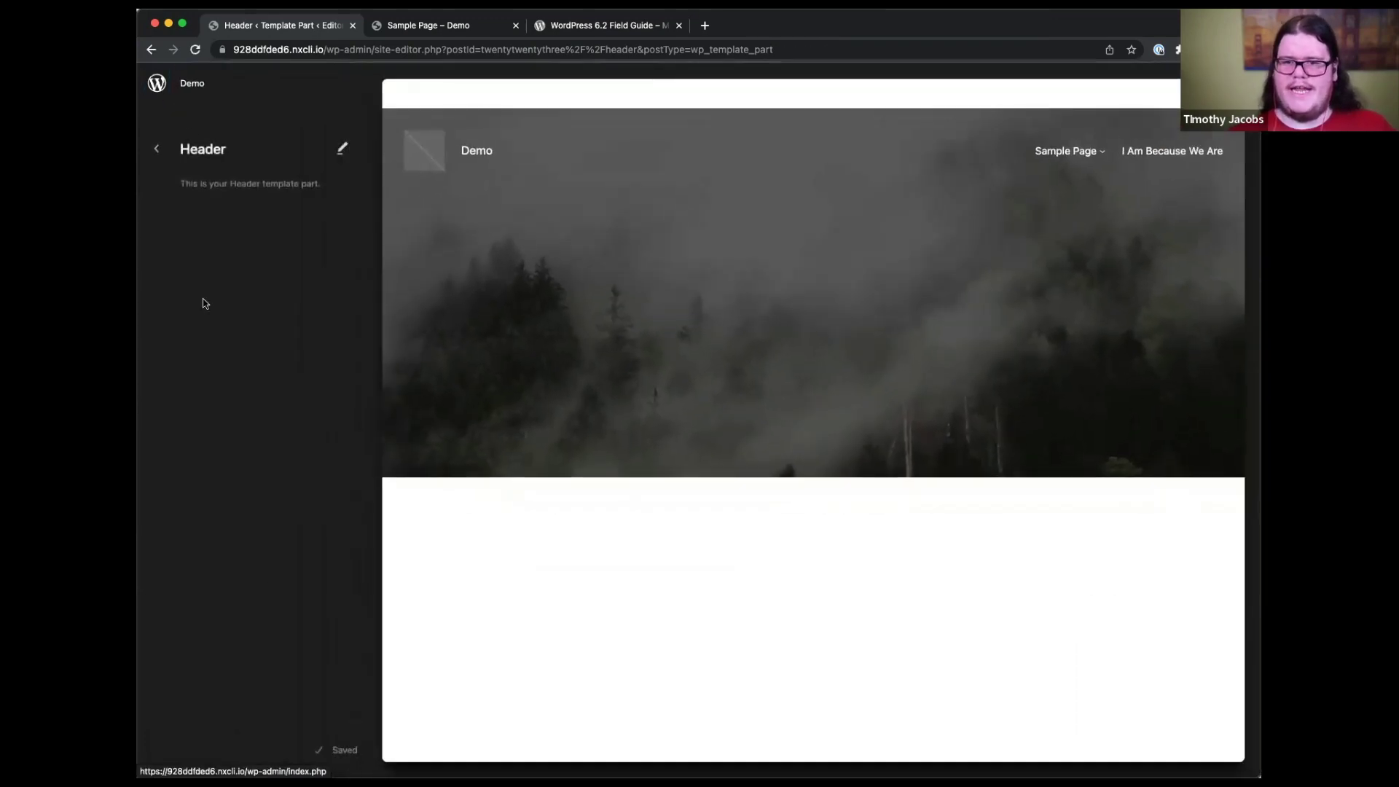
click(157, 148)
click(156, 148)
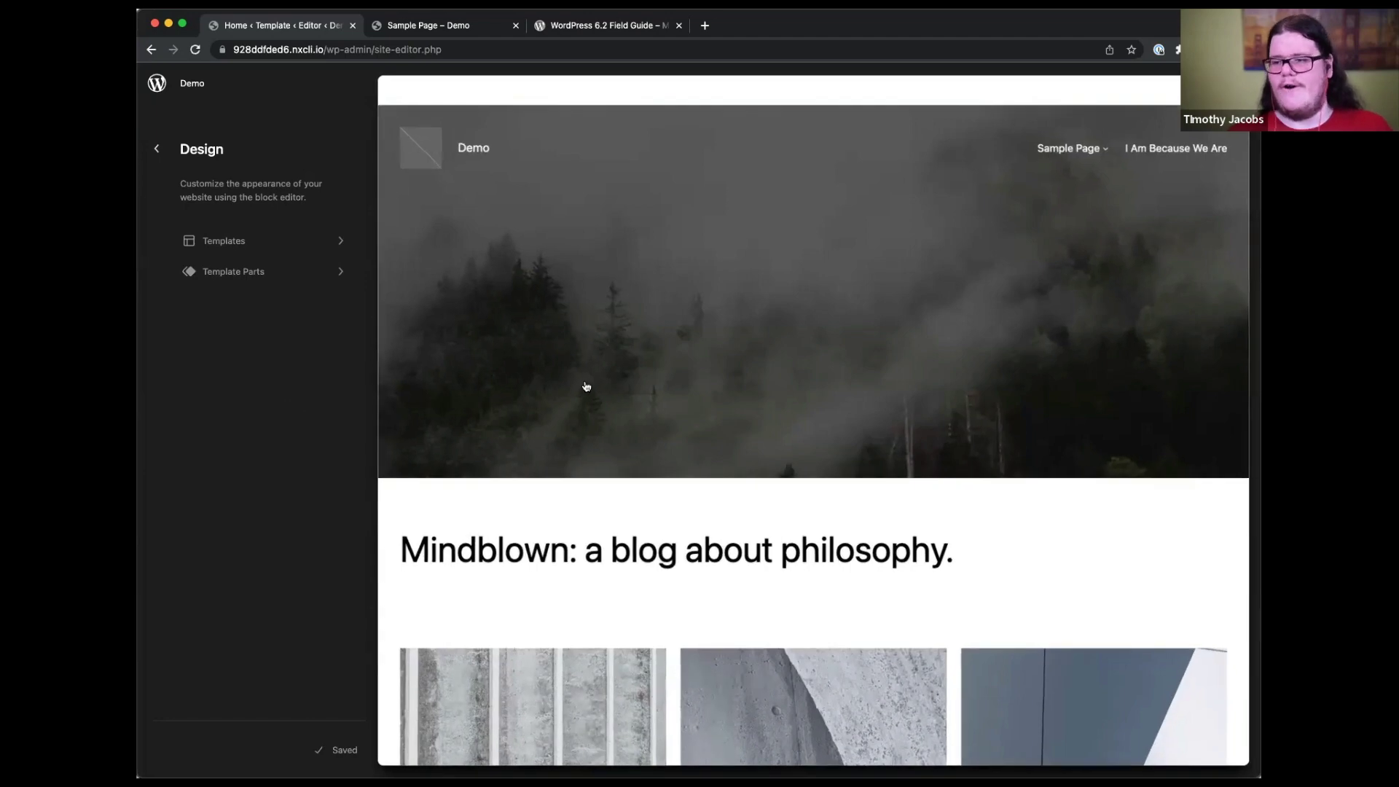
scroll(587, 386, down, 6)
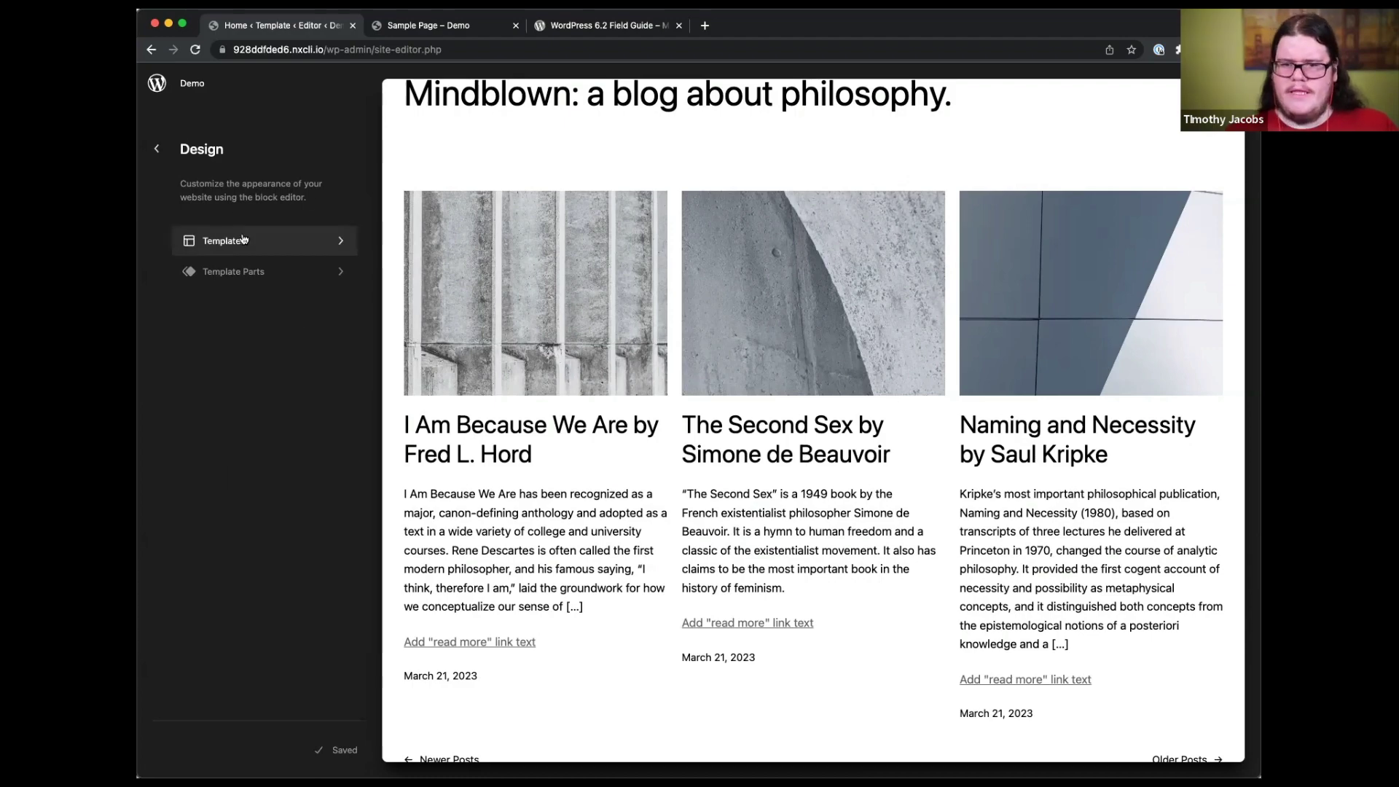
scroll(602, 142, up, 6)
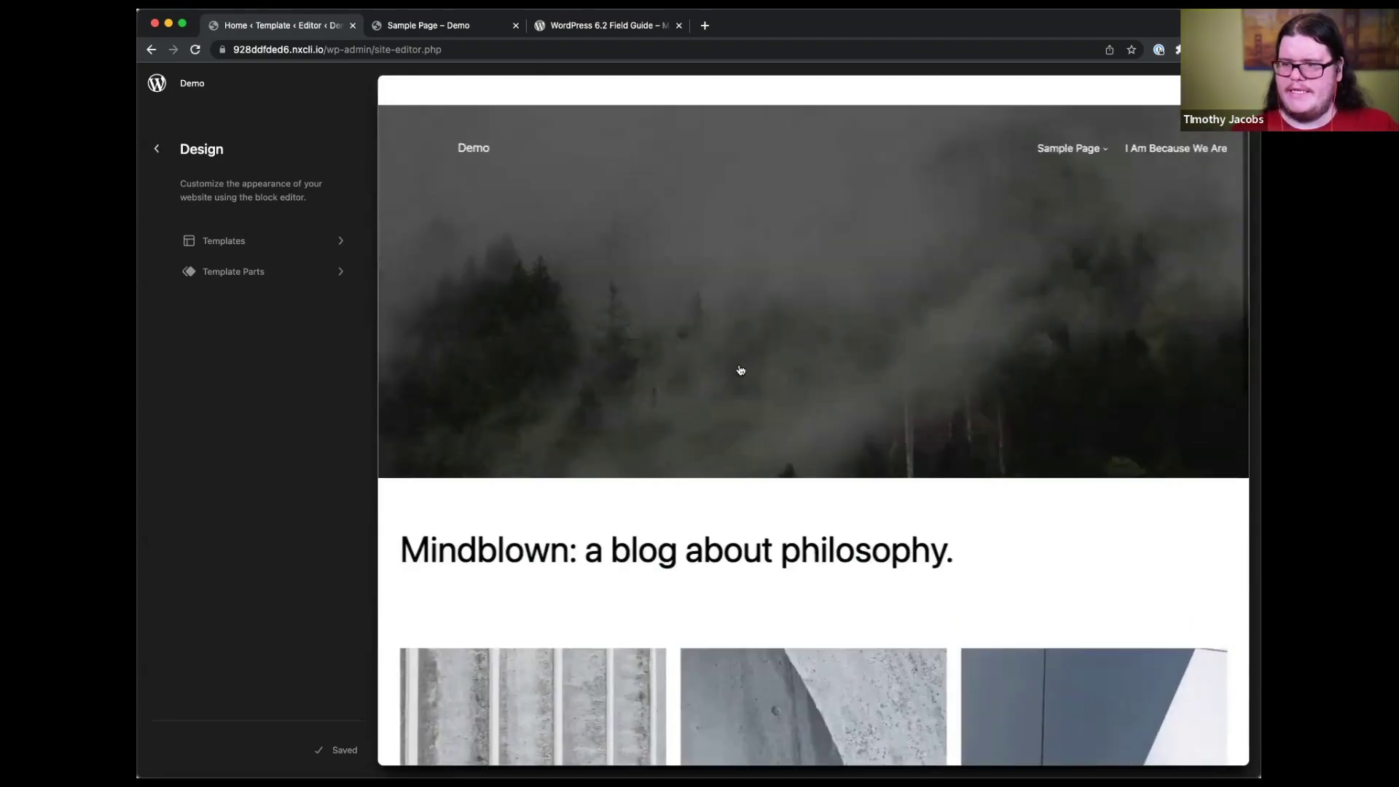
- Open the Home template for editing and show the site-wide Styles
click(741, 370)
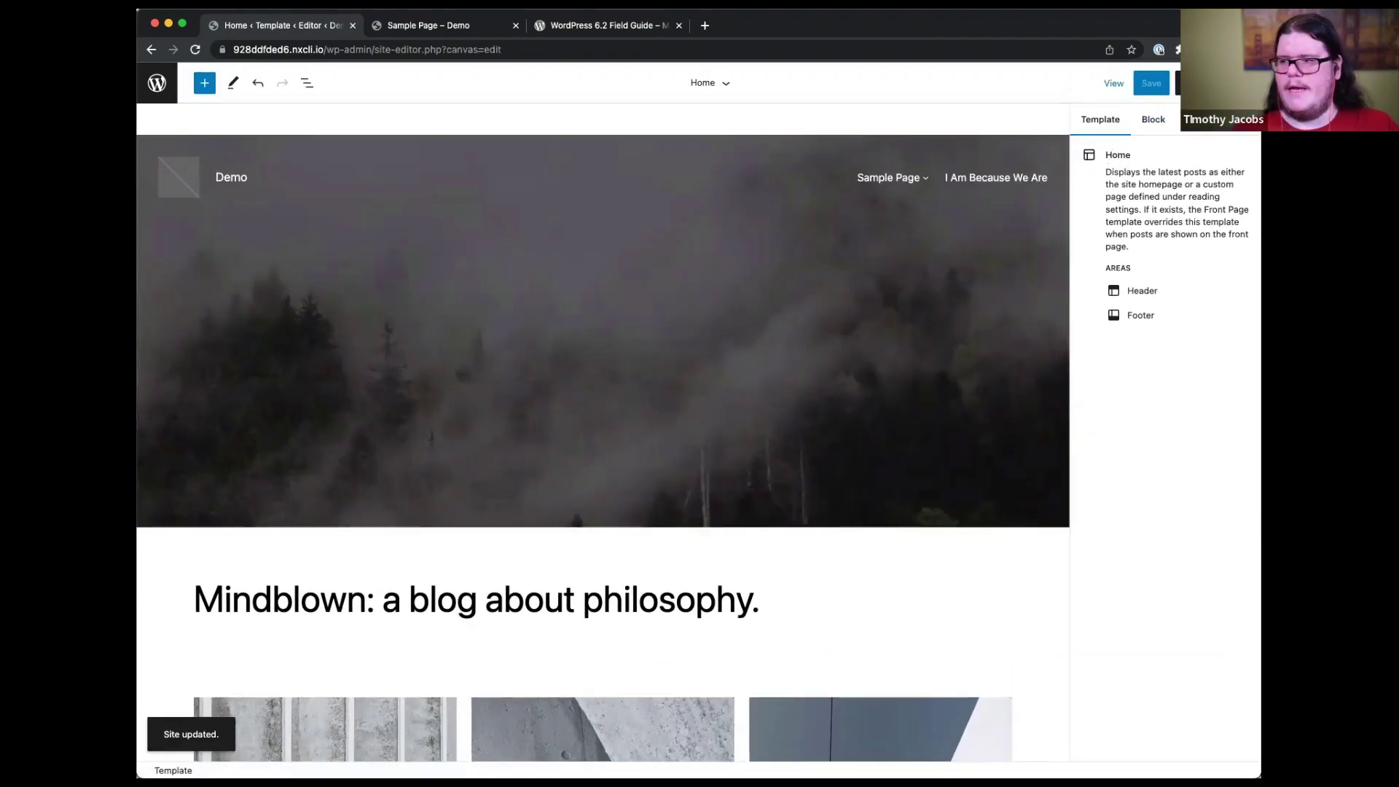
click(1213, 83)
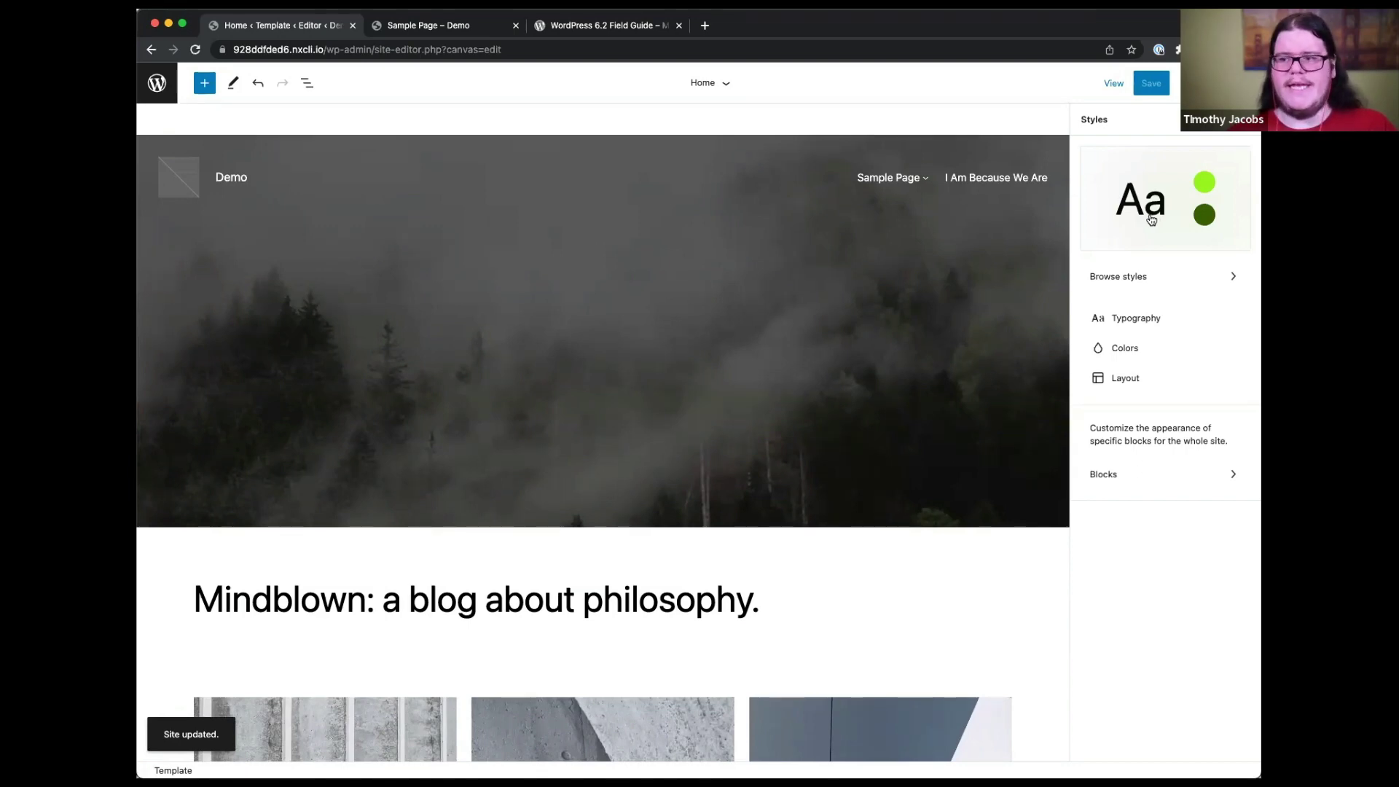
- Browse the site's style variations, apply Aubergine and look over the Home template from header to footer
click(1133, 276)
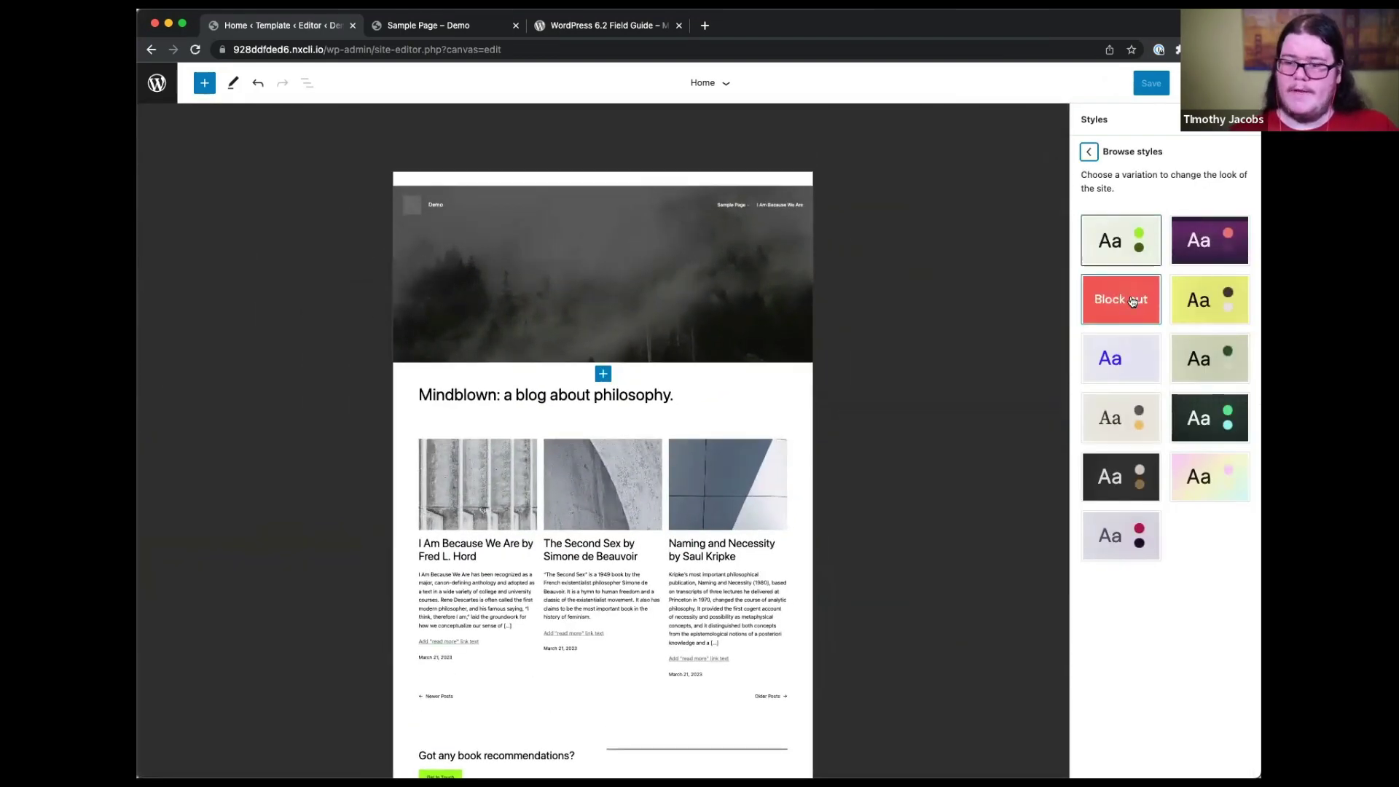
click(1210, 240)
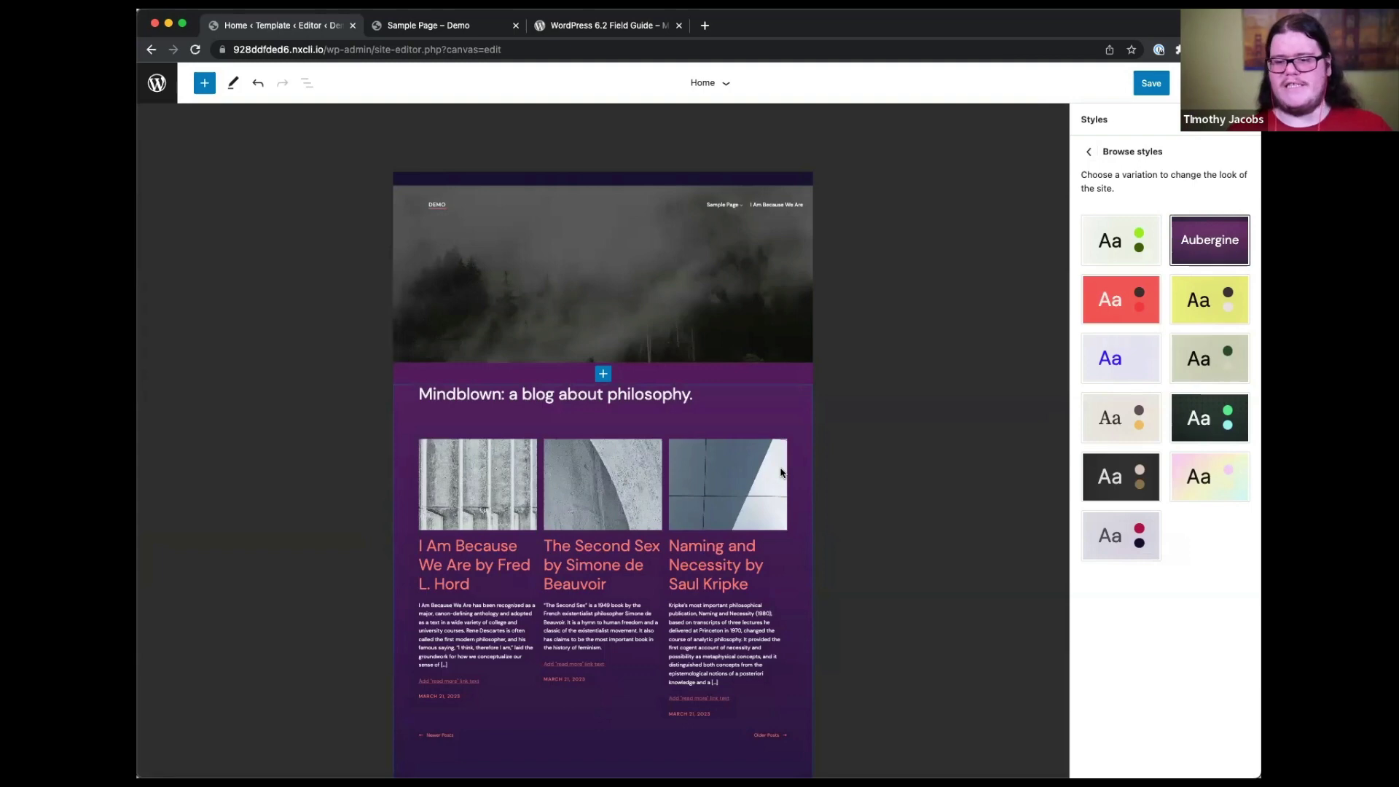
scroll(781, 472, down, 3)
scroll(780, 473, up, 3)
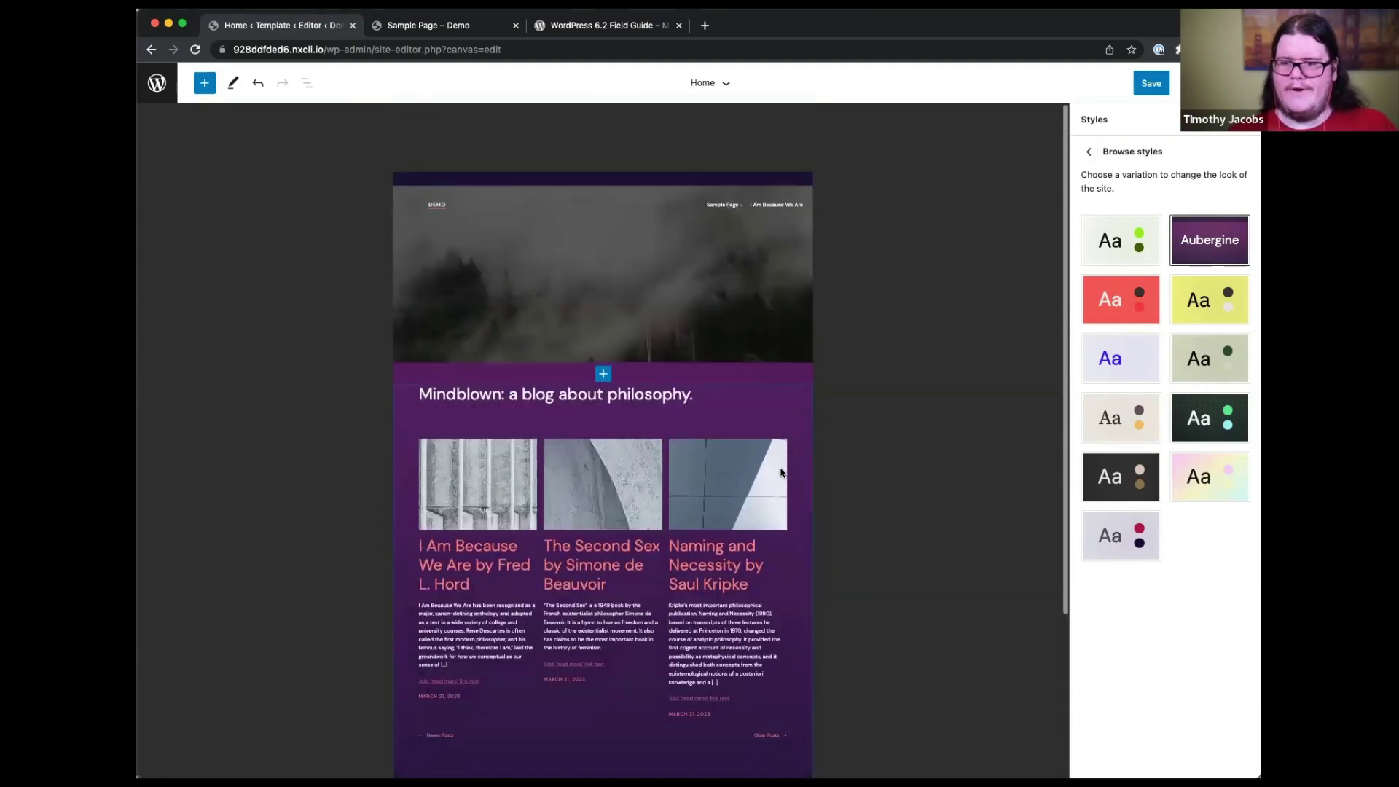
scroll(780, 472, down, 3)
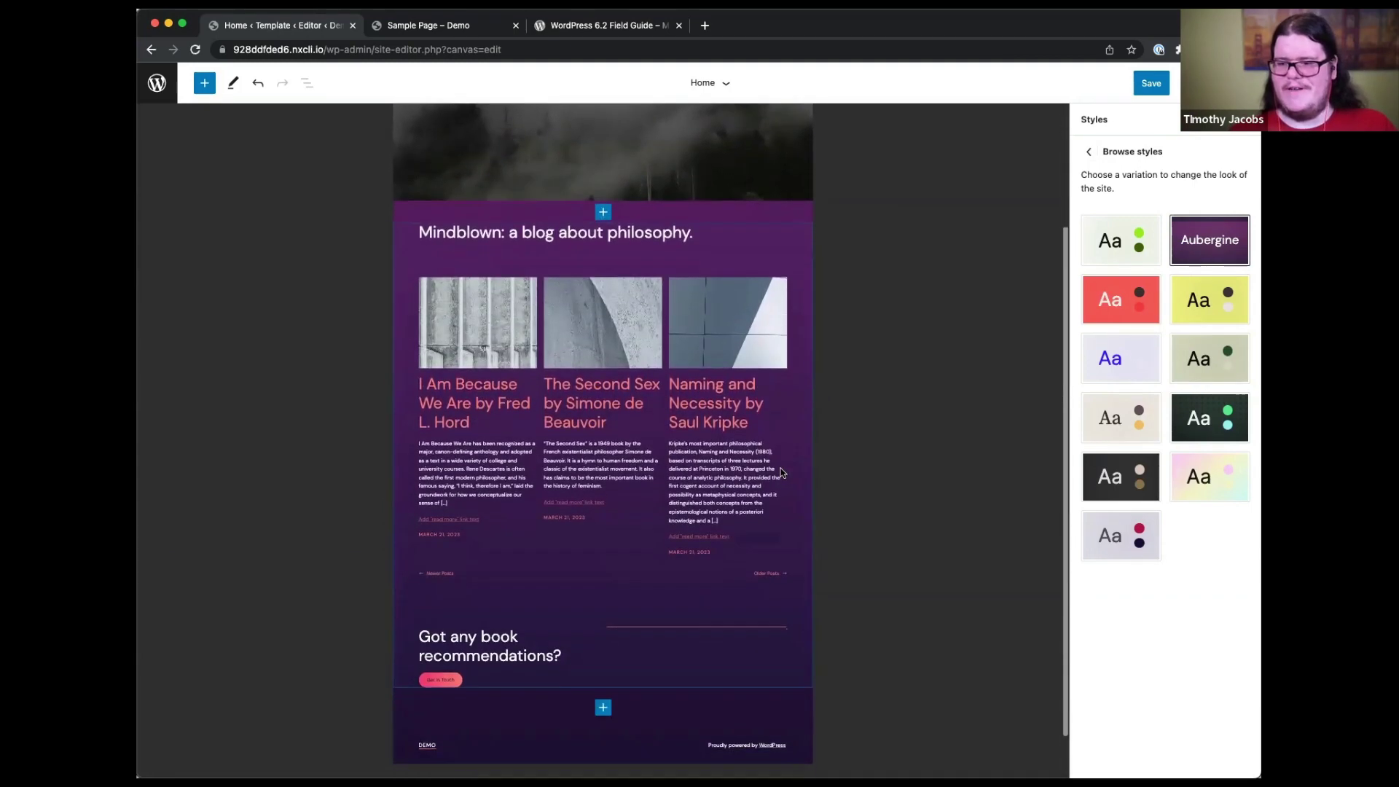
- Try the Block out, Canary, Electric, Grapes, Marigold, Pilgrimage, Pitch and Sherbet style variations one after another
click(1090, 315)
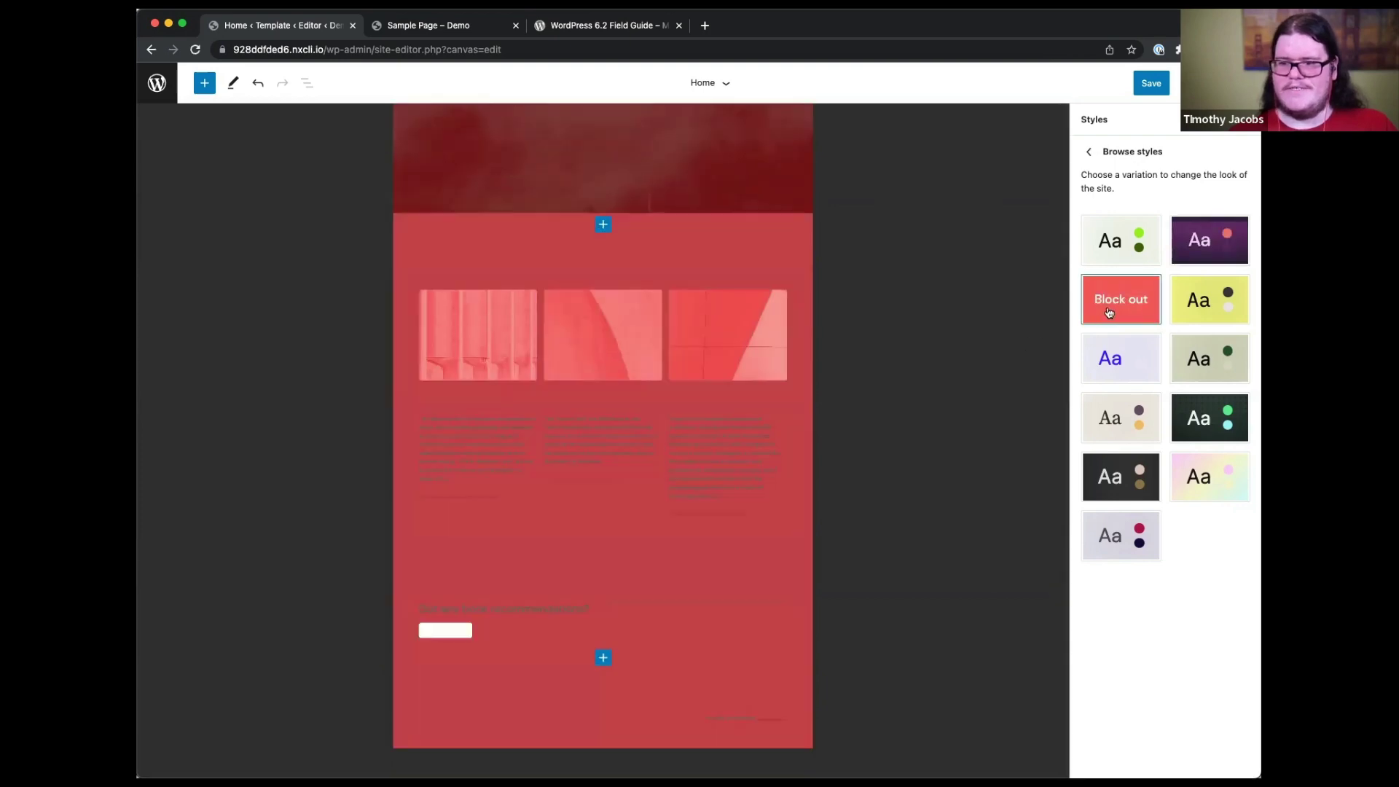
click(1209, 299)
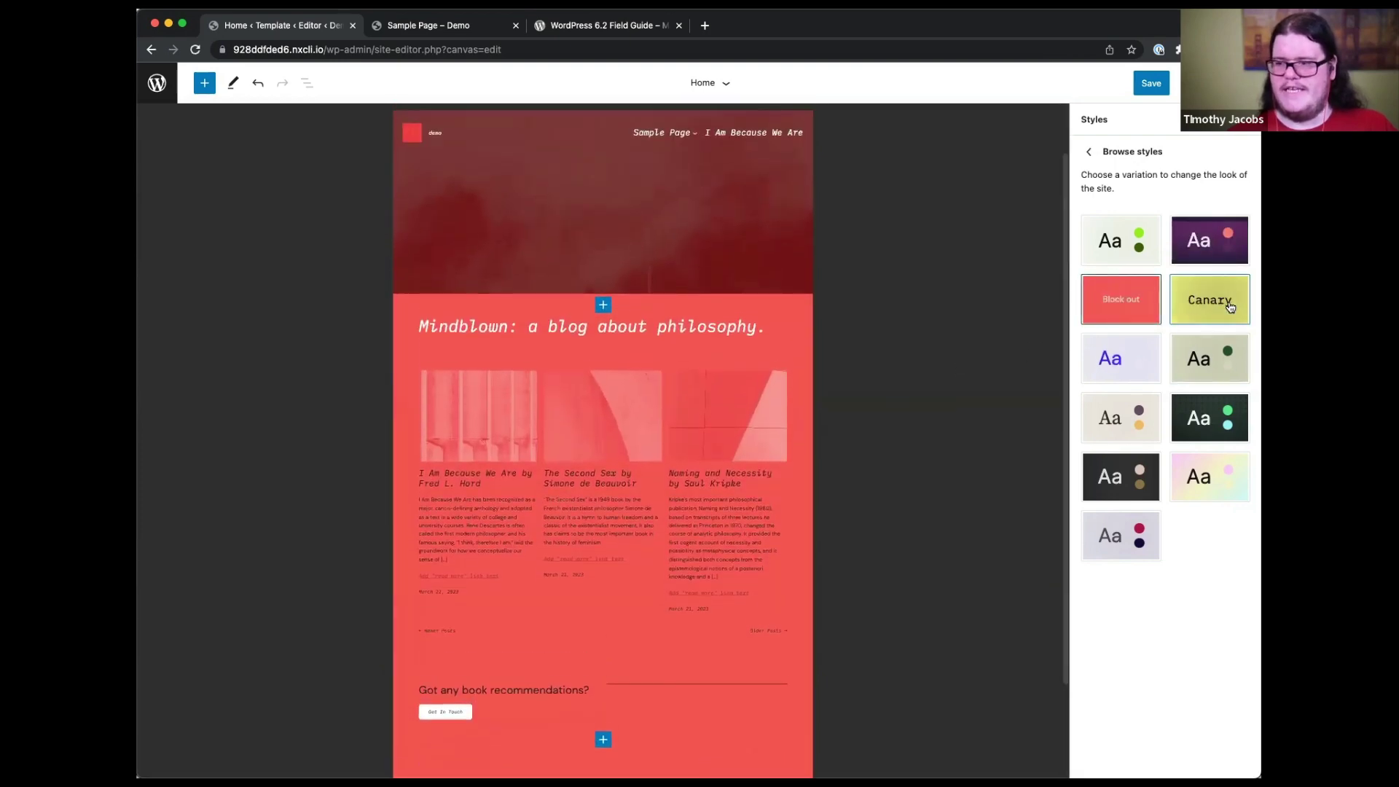
click(1117, 365)
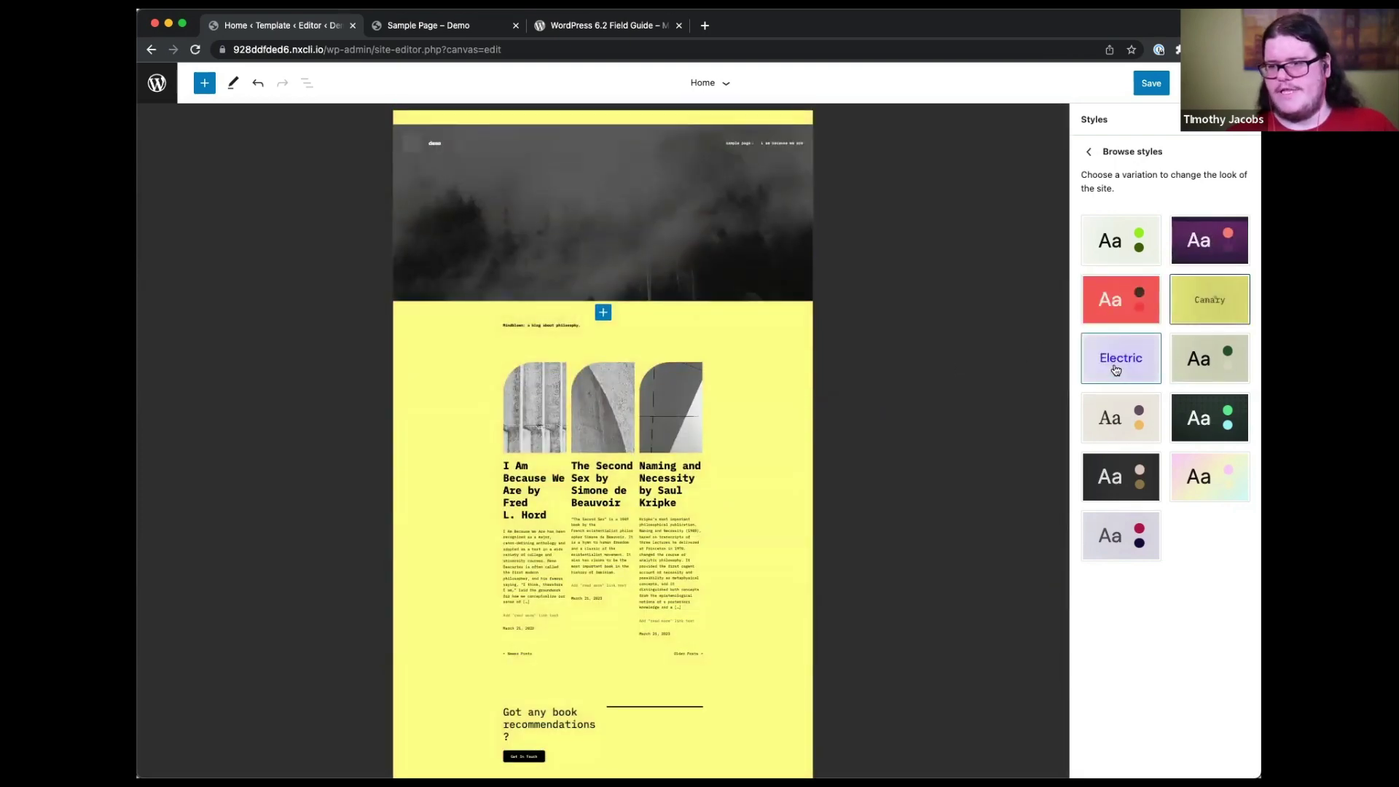
click(1206, 364)
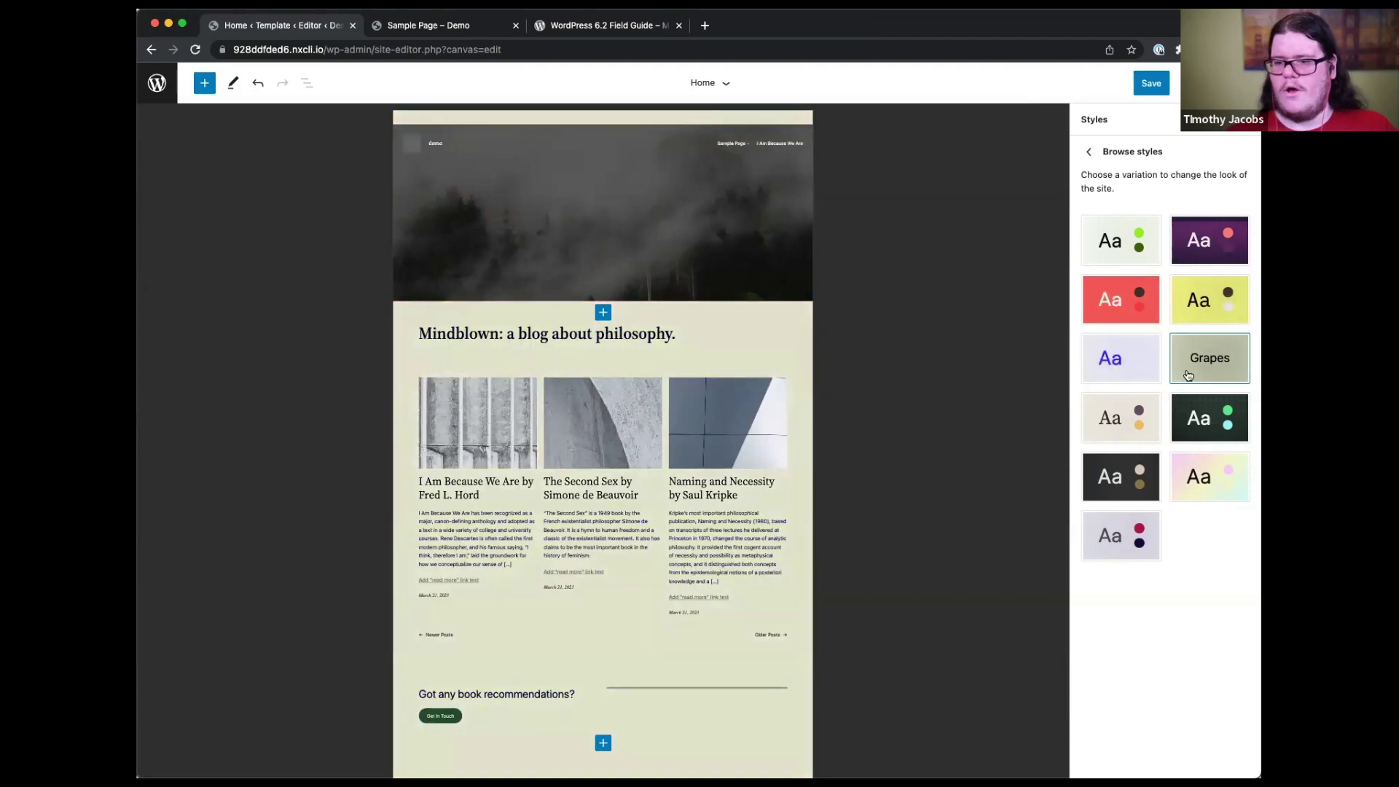
click(1121, 421)
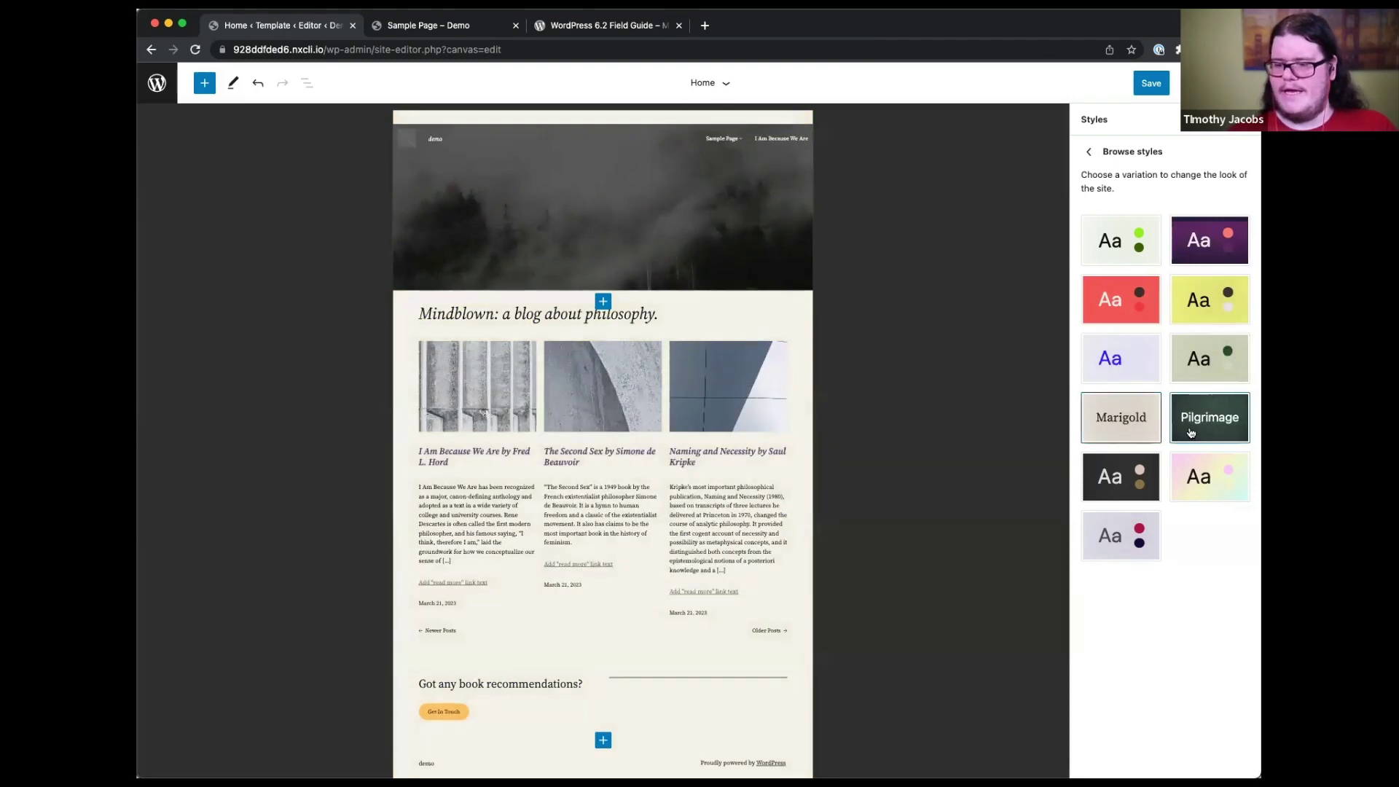
click(1190, 433)
click(1122, 479)
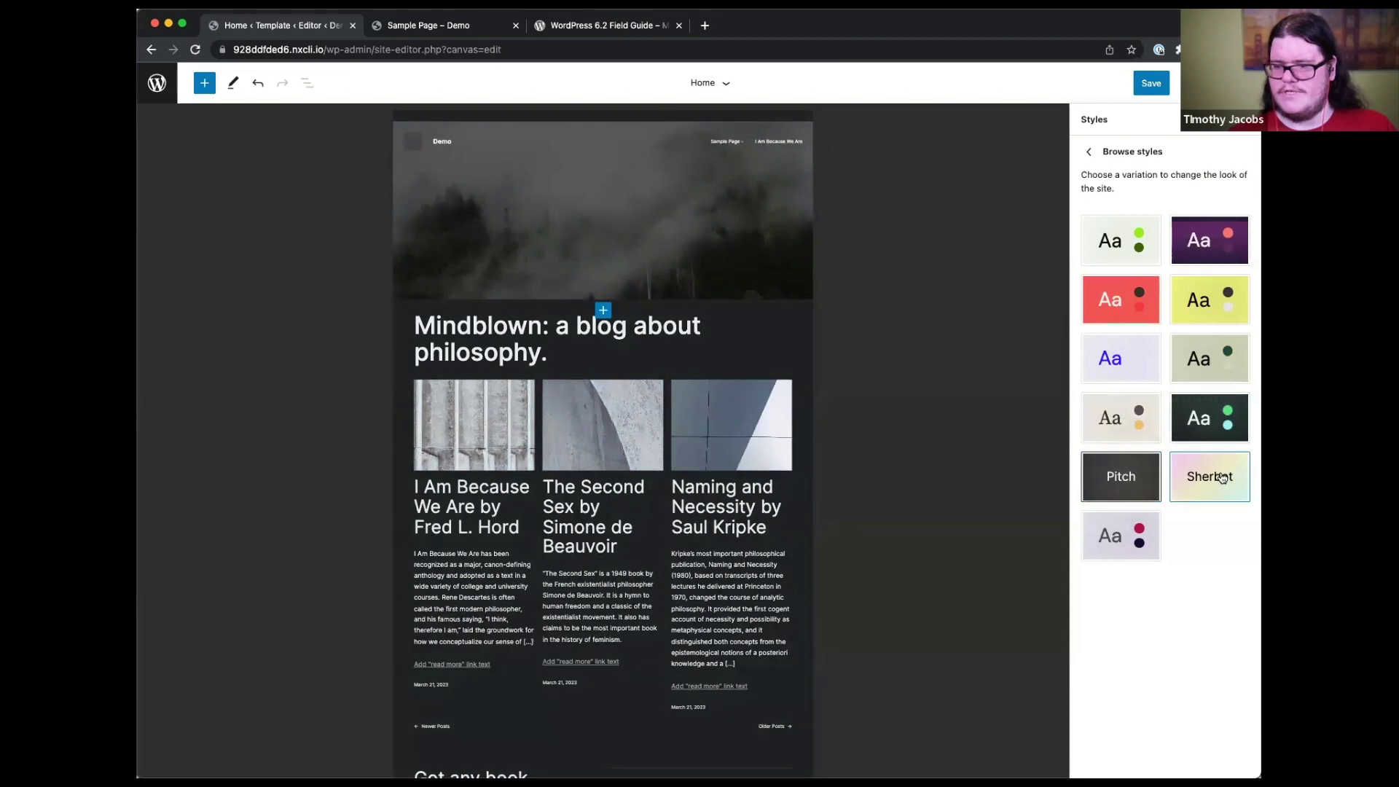
click(1222, 478)
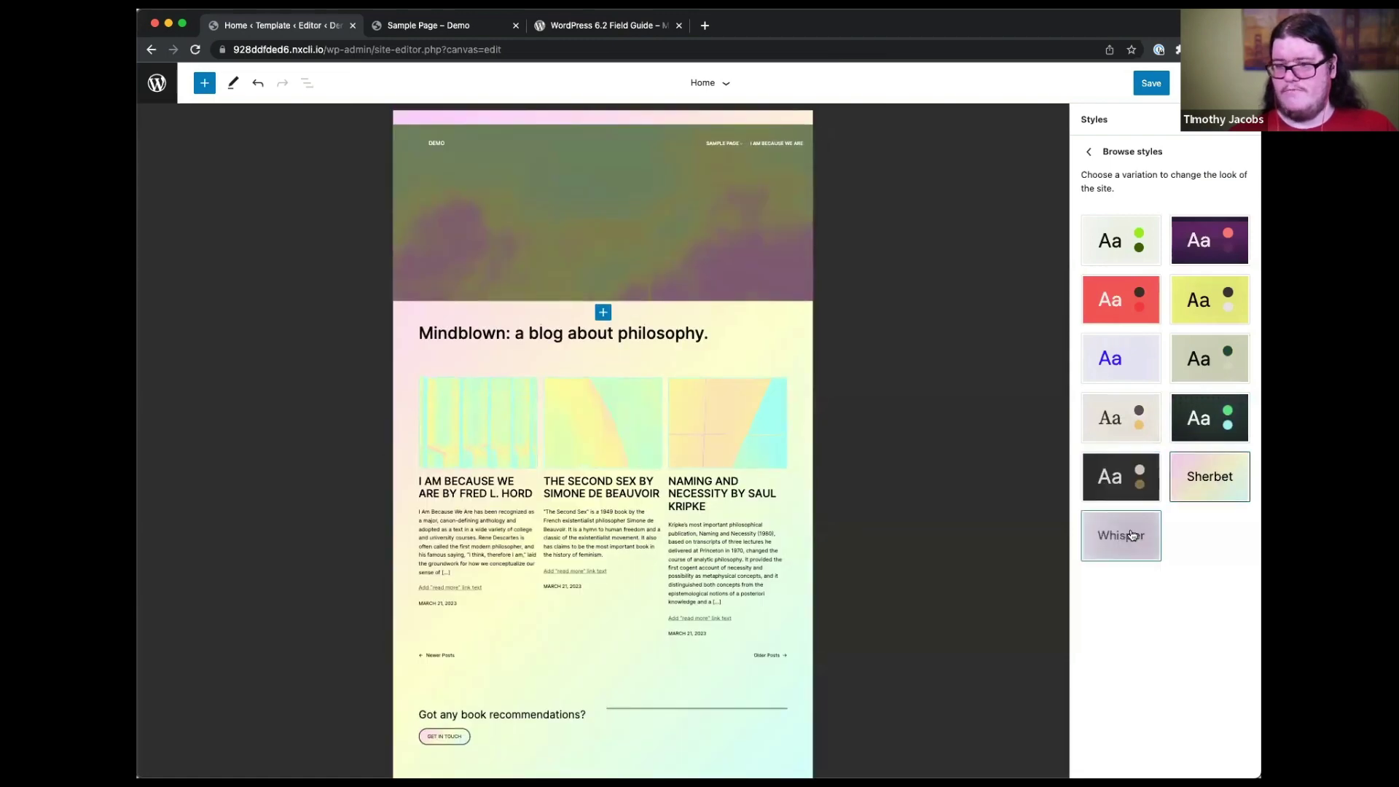
- Apply the Whisper style variation to the site and save the Custom Styles change
click(1131, 536)
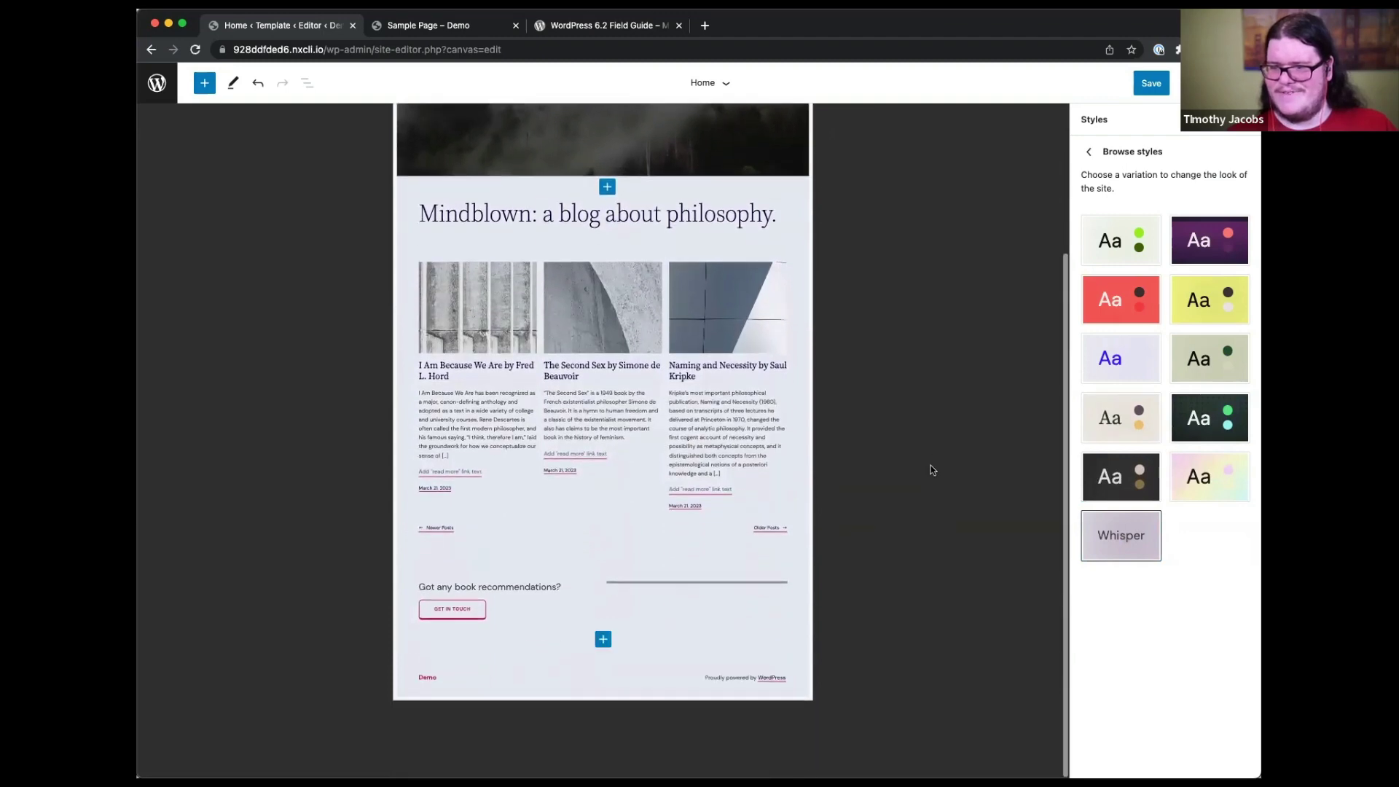
click(1152, 84)
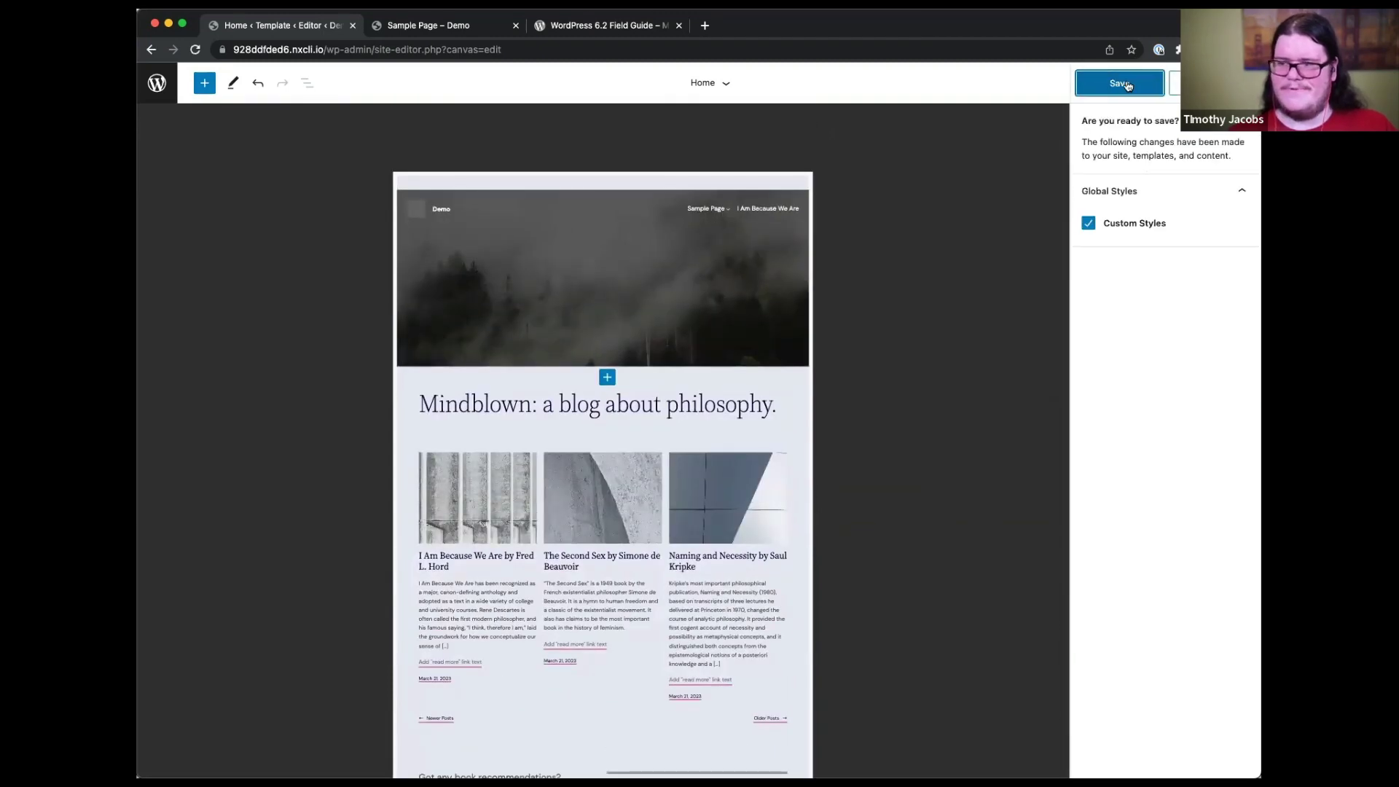
click(1151, 83)
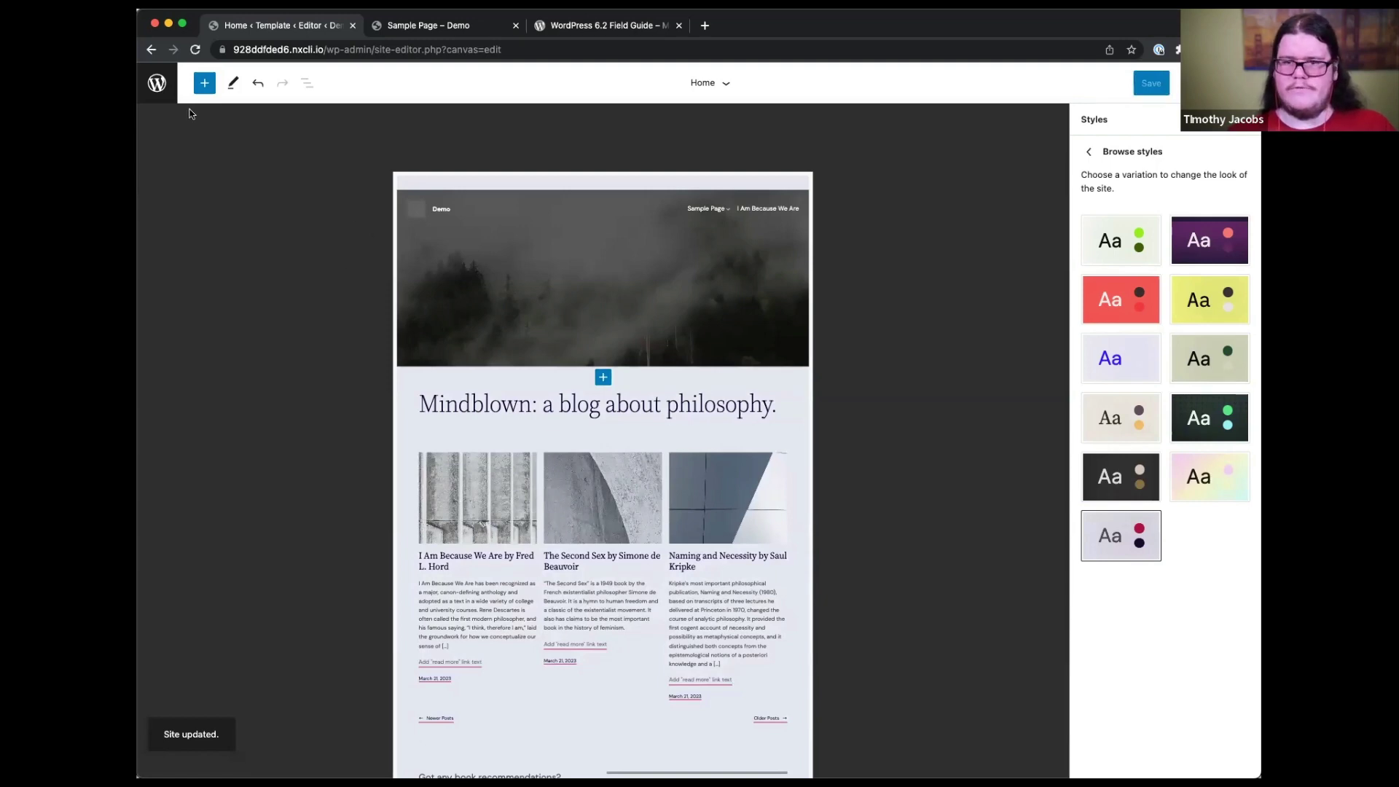
- Leave the site editor for the dashboard and open the "I Am Because We Are" post for editing
click(157, 84)
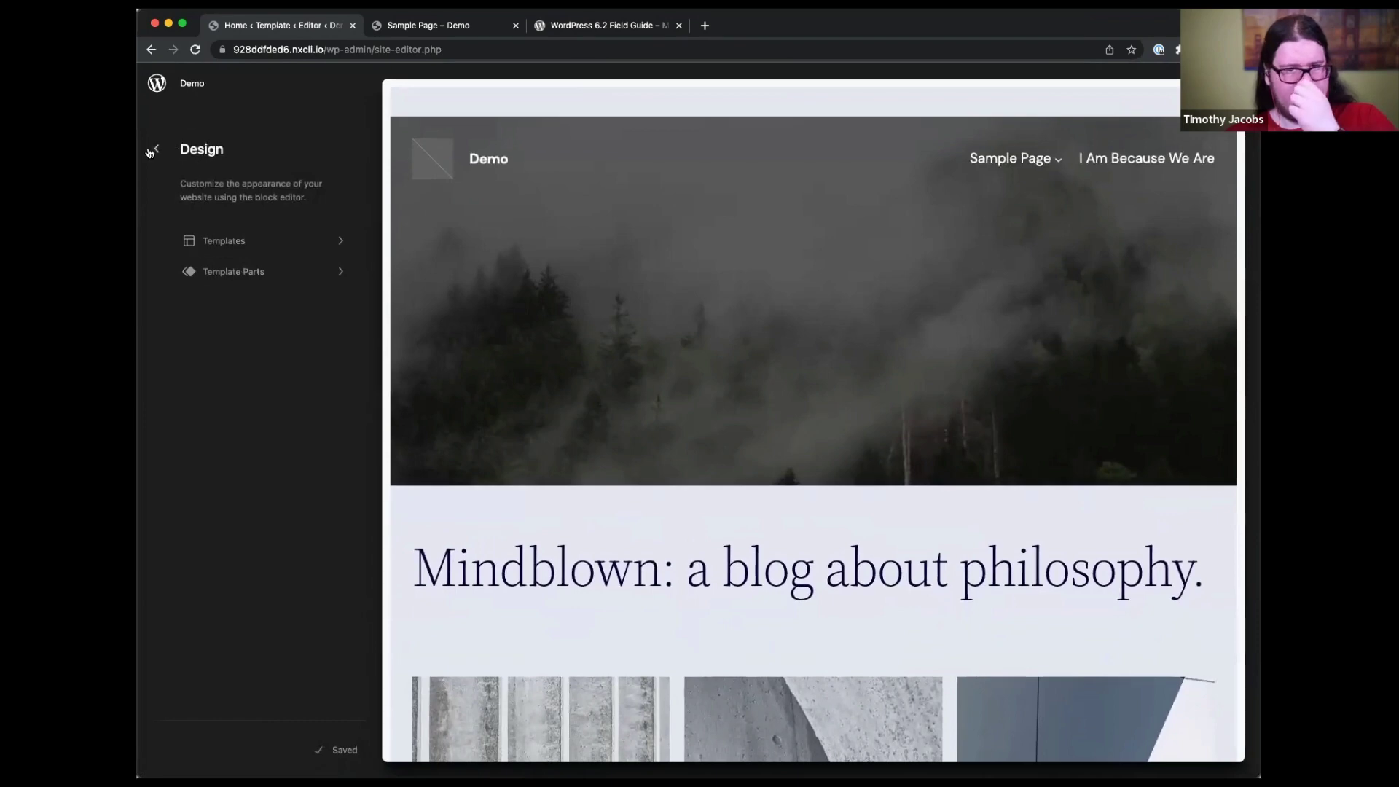
click(159, 150)
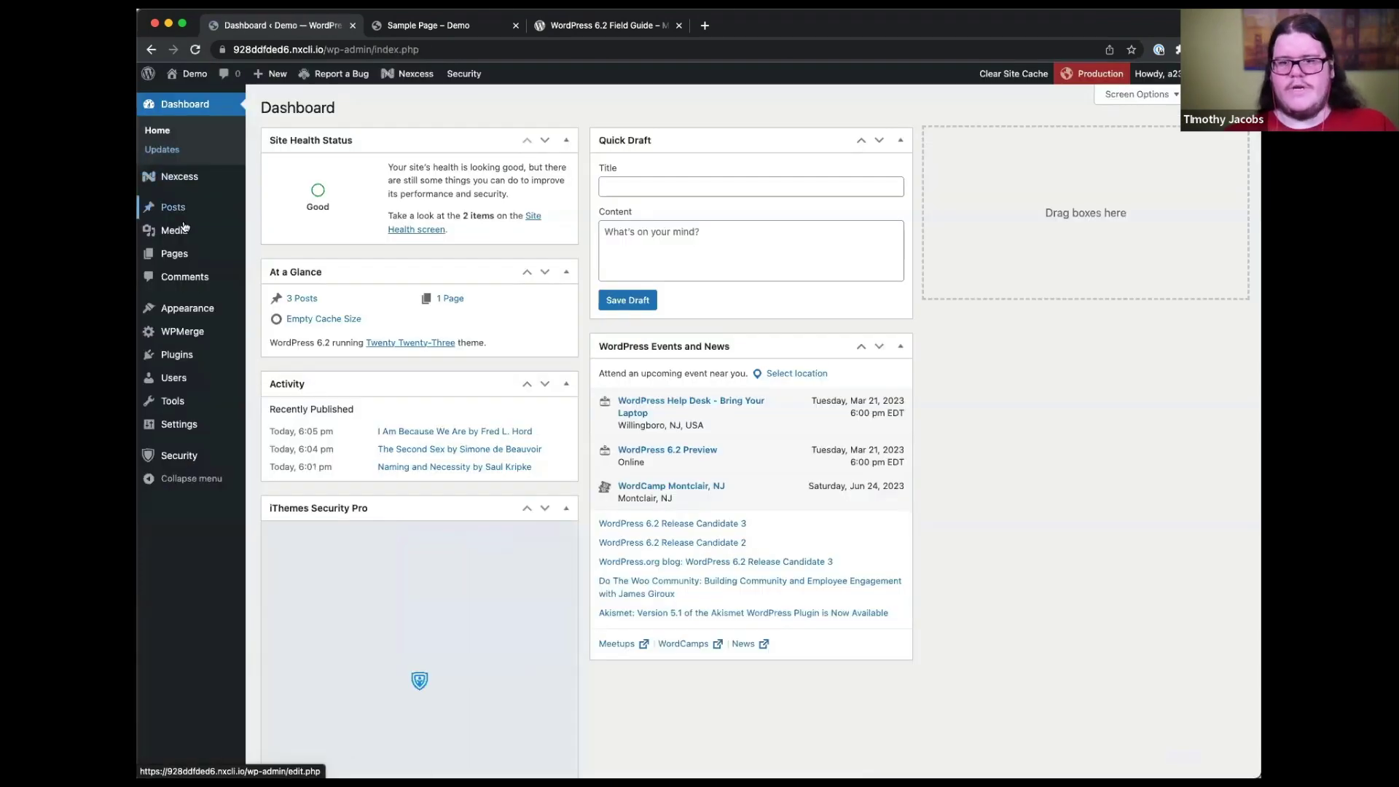
click(172, 252)
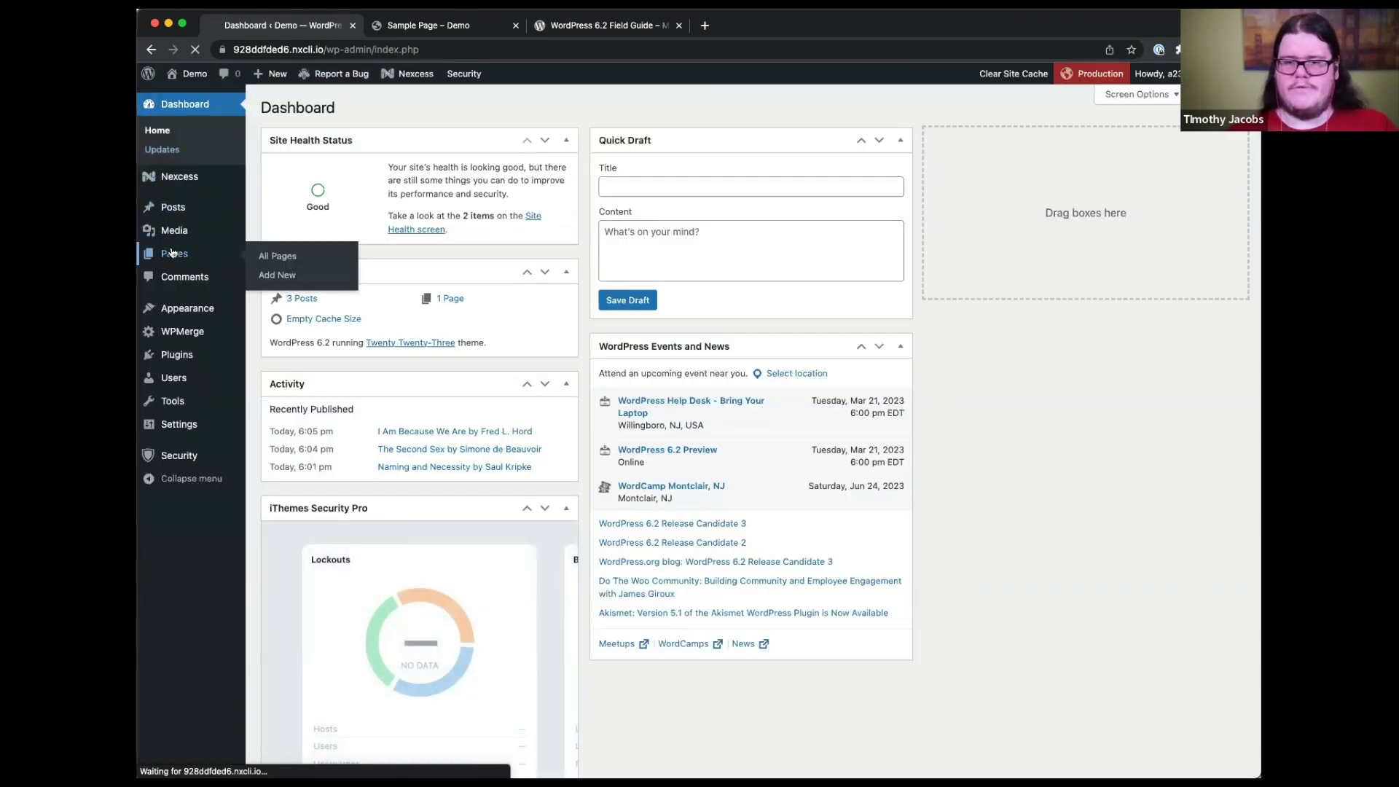
click(181, 158)
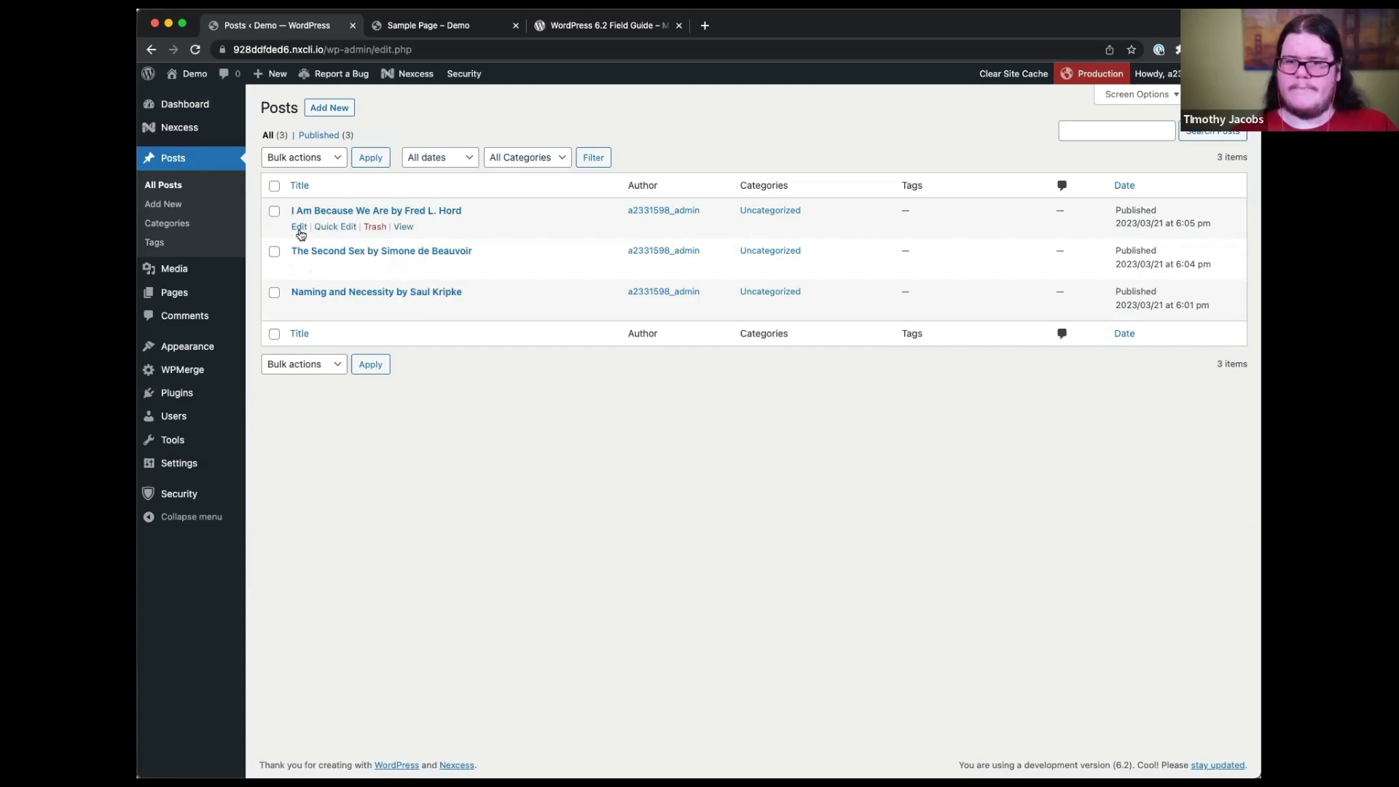
click(299, 232)
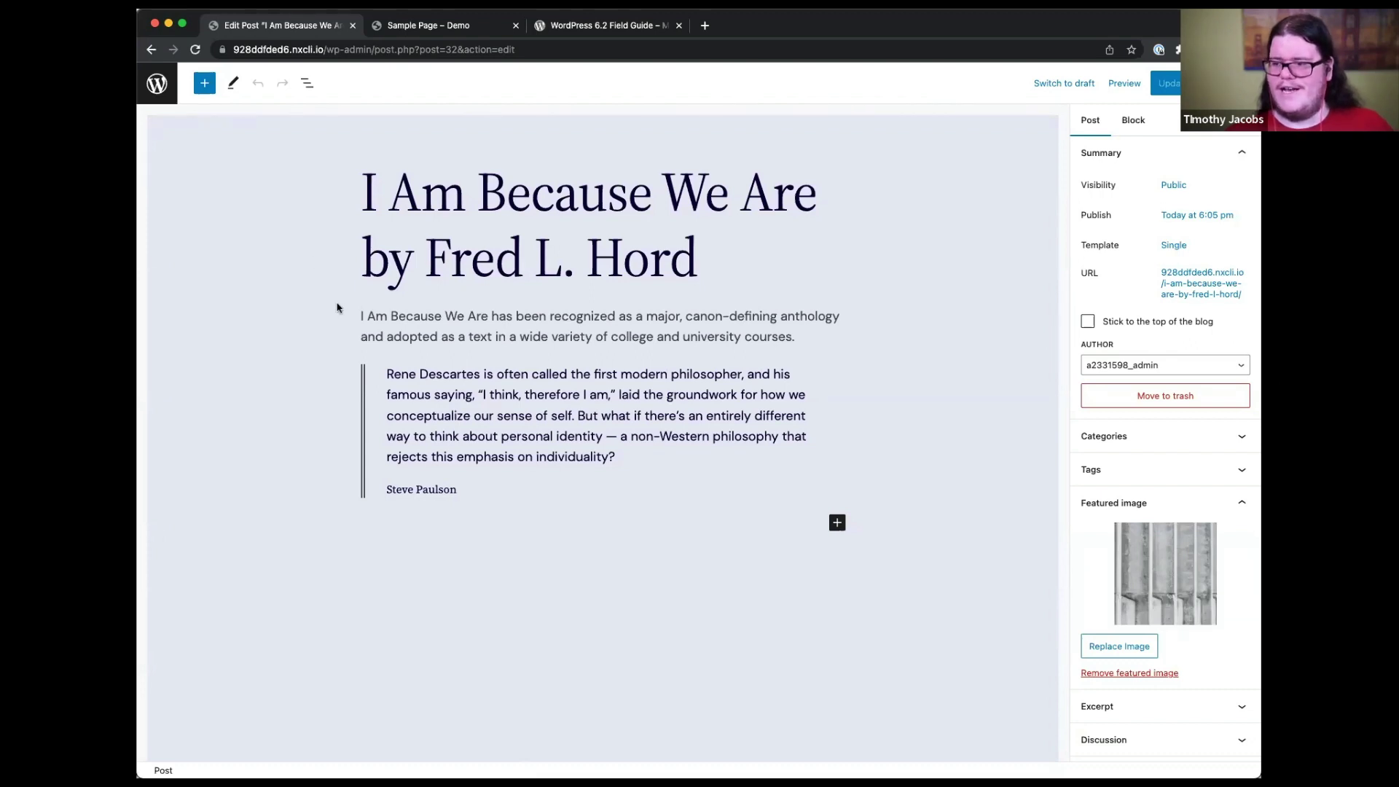
- Select the Quote block around the Descartes paragraph and set its background to the theme's Tertiary color
click(459, 397)
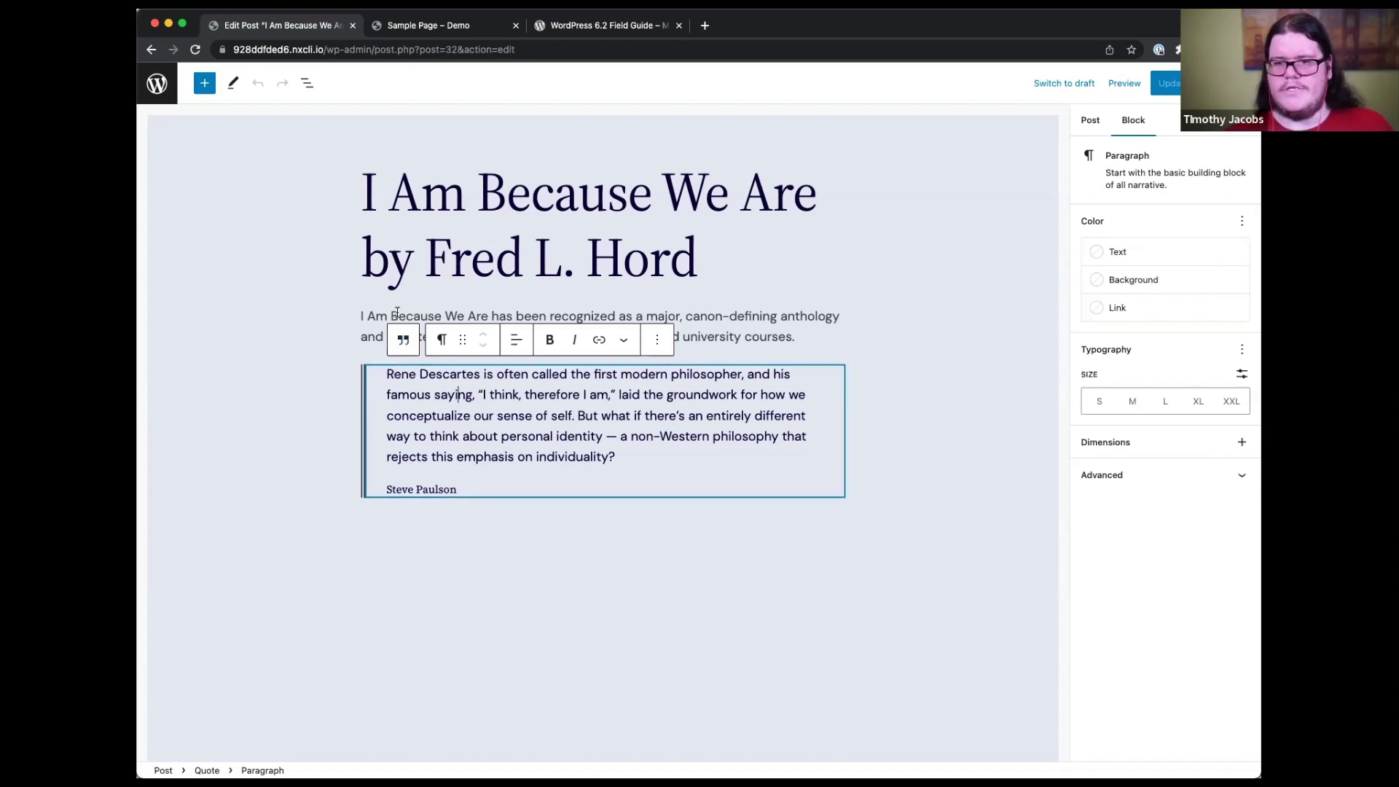
click(401, 343)
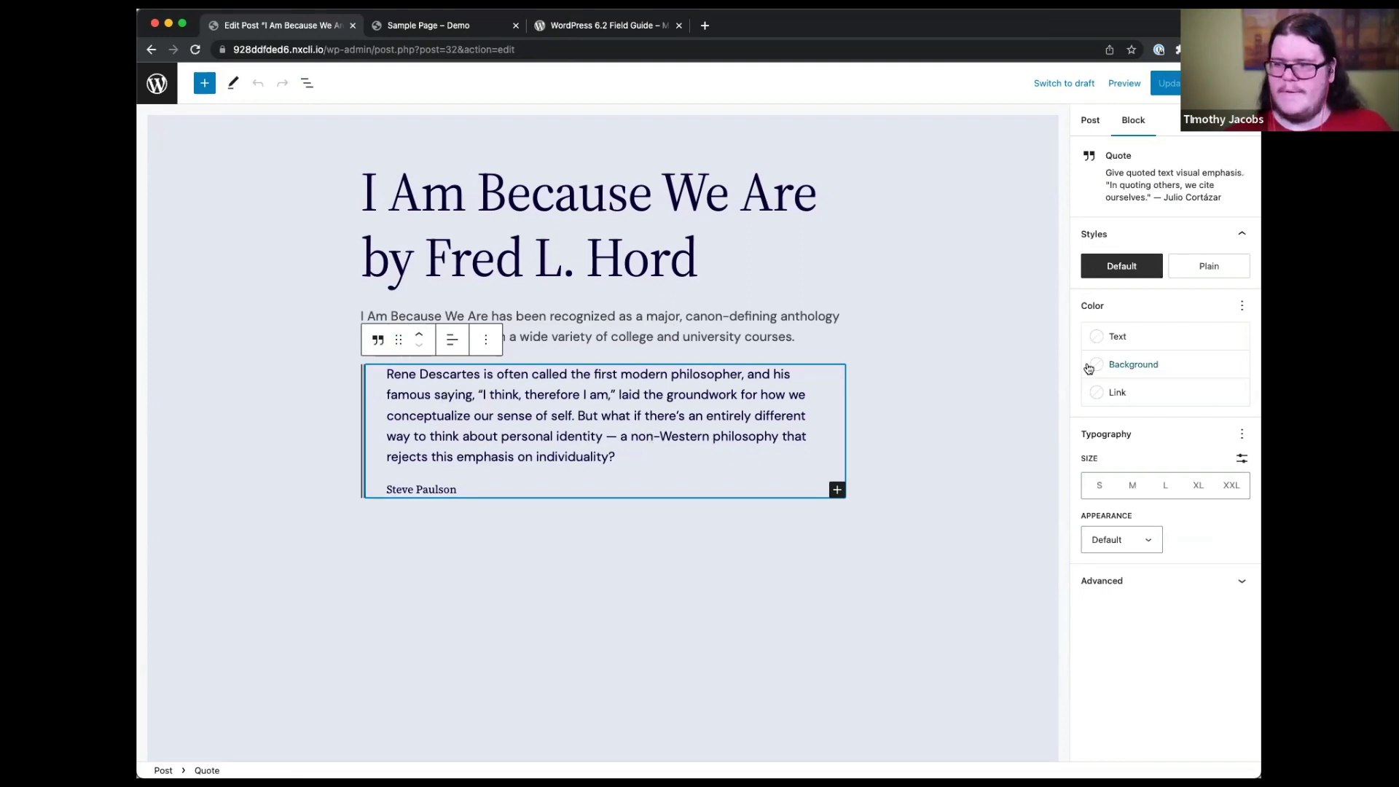
click(1128, 367)
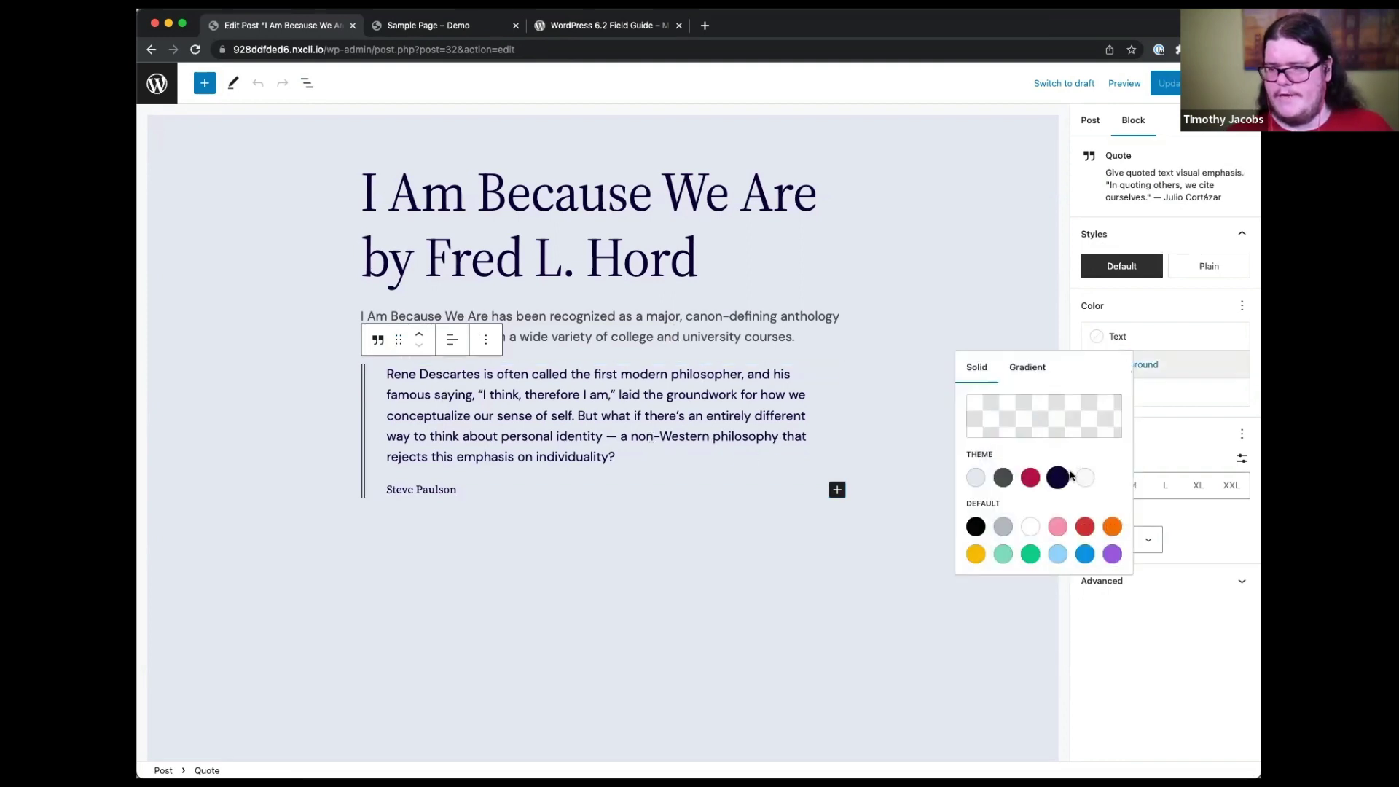
click(1085, 478)
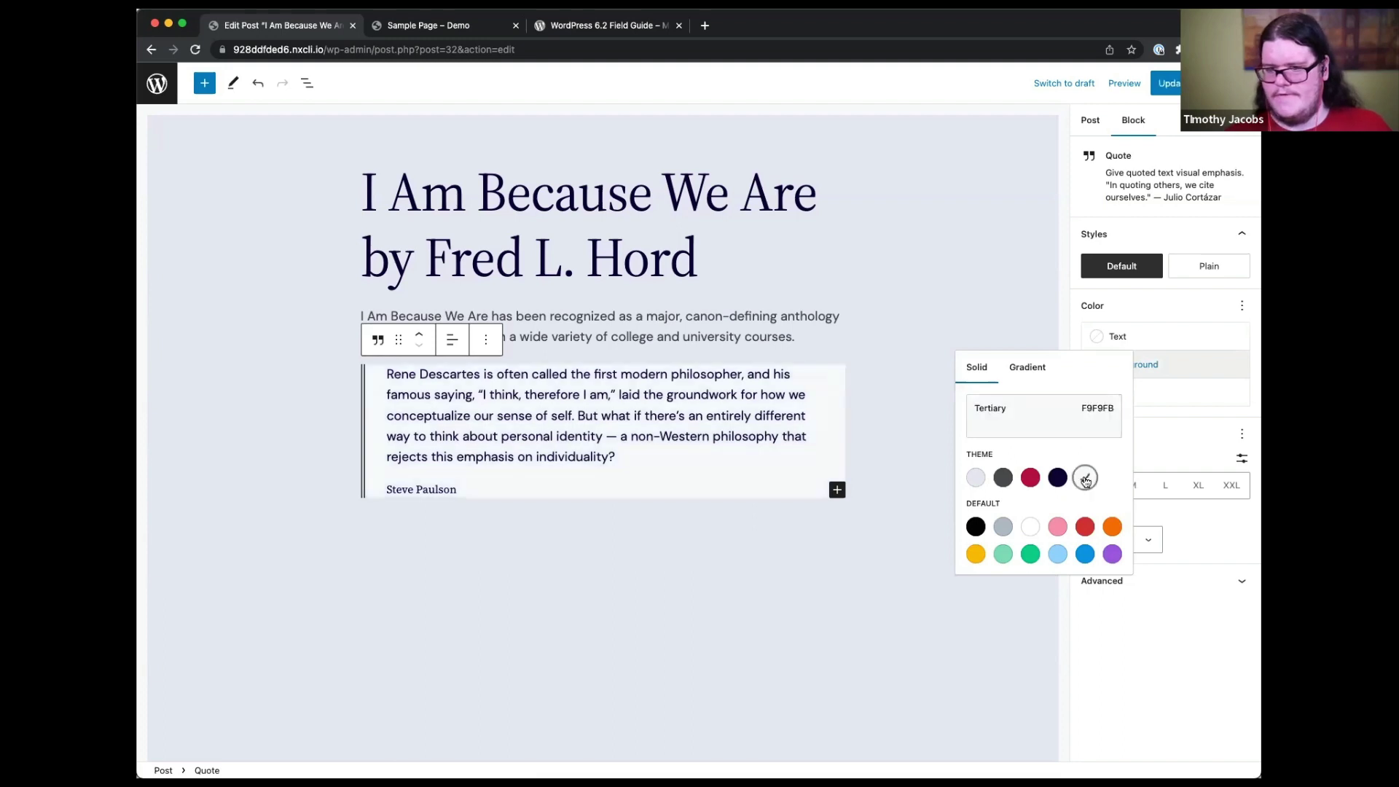
click(1195, 621)
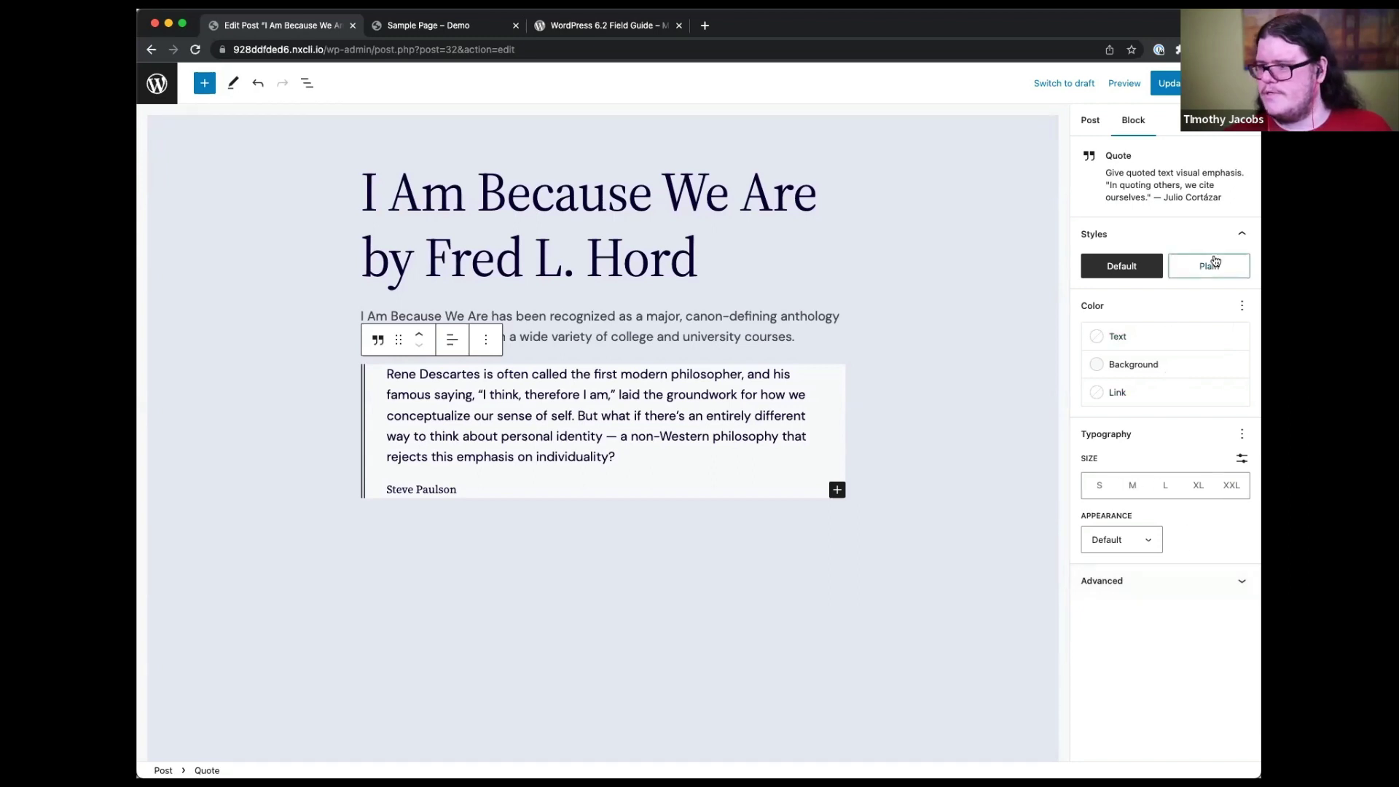
- Examine which Color, Typography and Advanced options the Quote block offers
click(1242, 305)
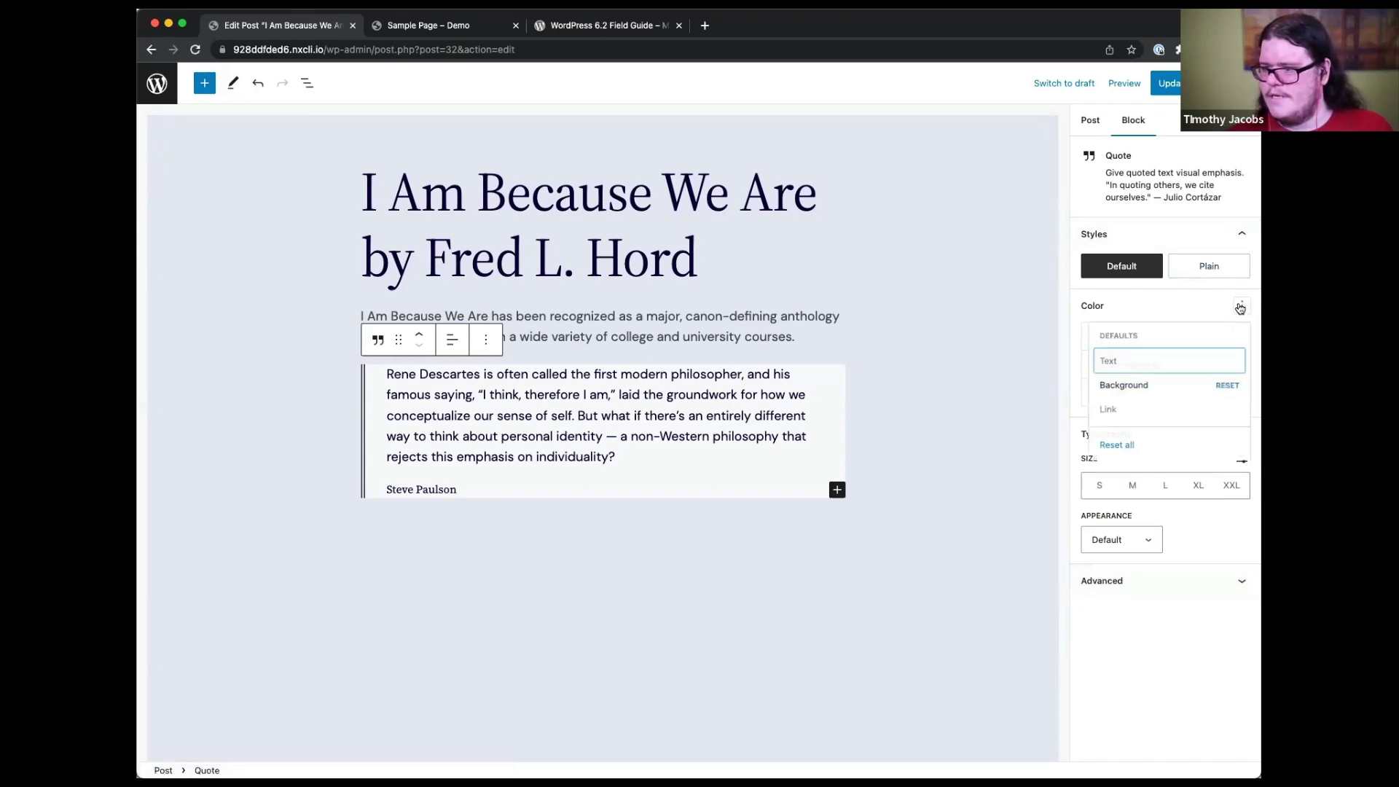
click(1241, 306)
click(1241, 435)
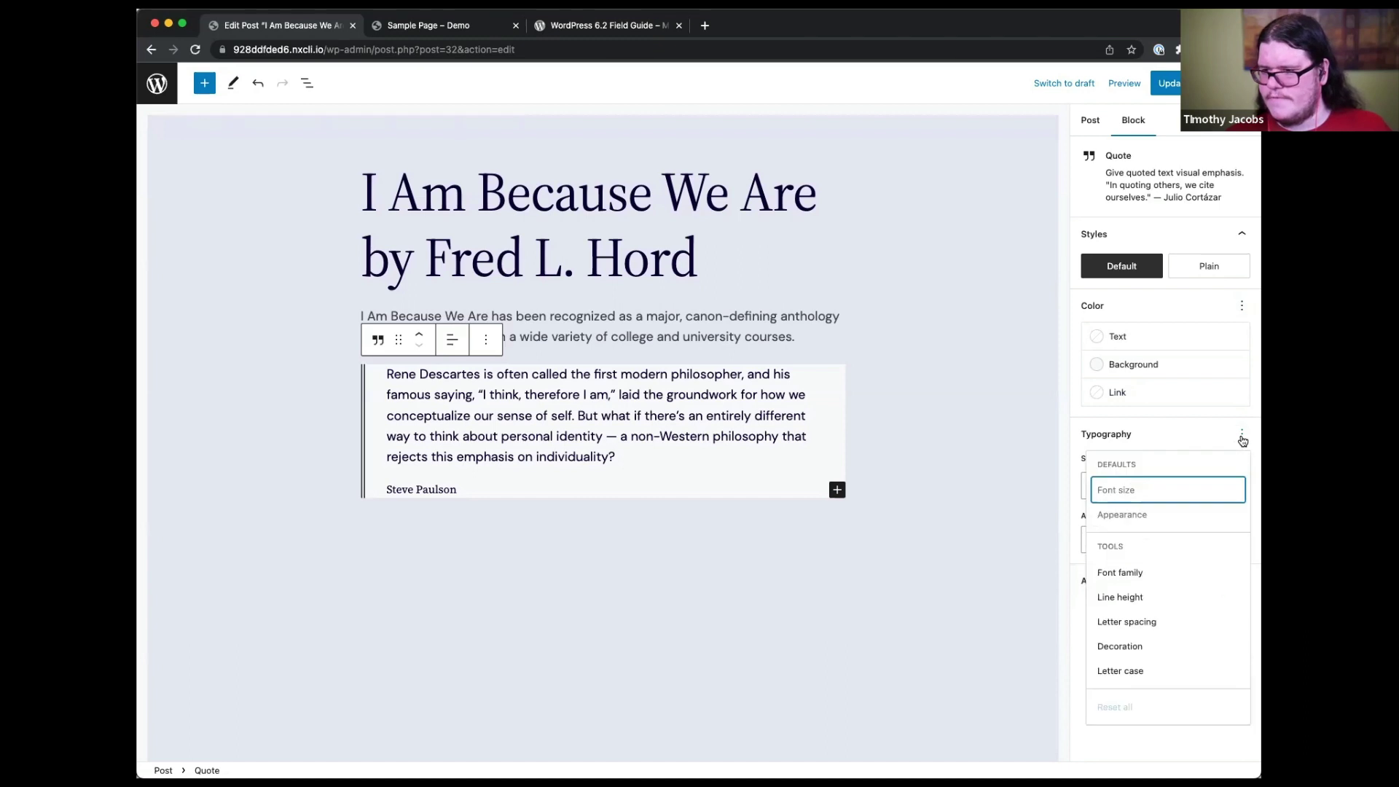
click(1242, 435)
click(1226, 581)
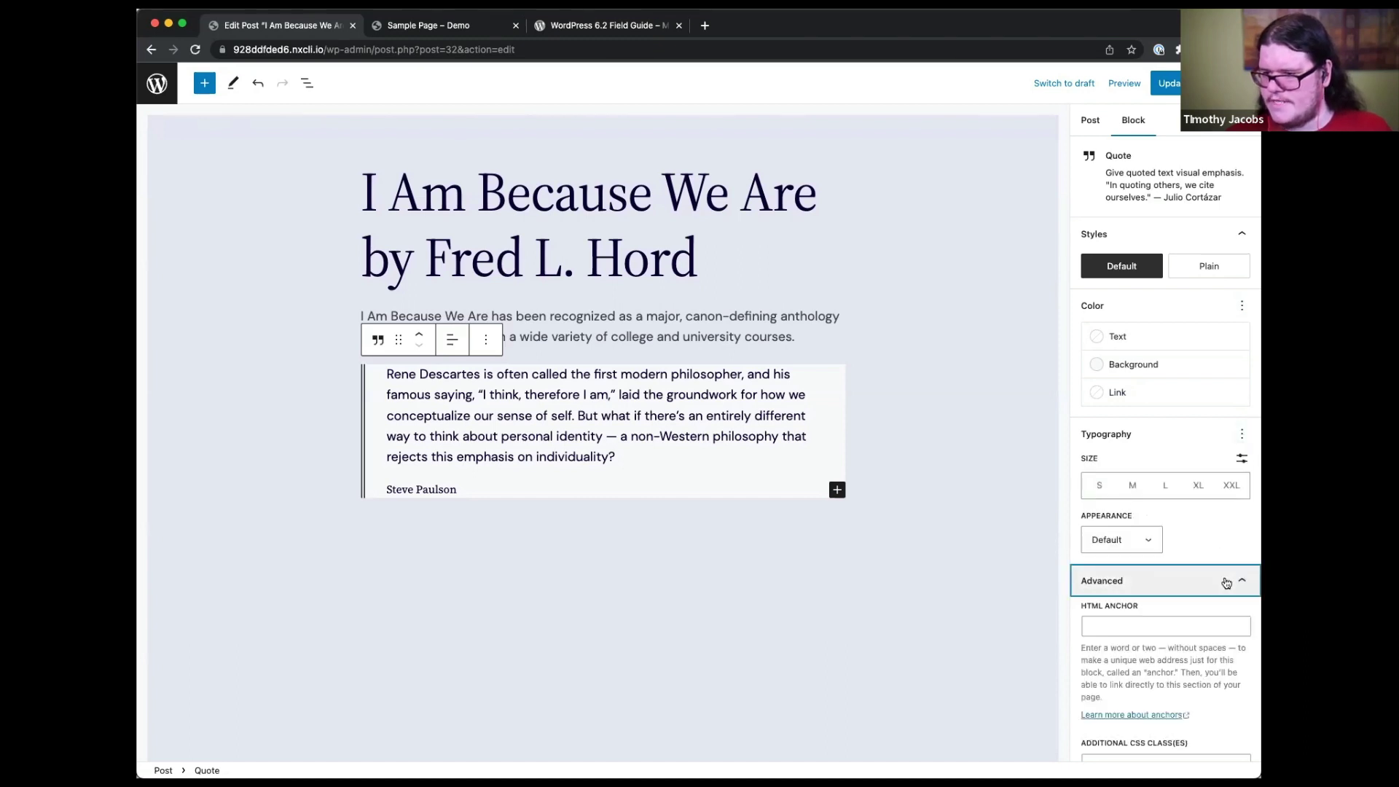
click(1227, 581)
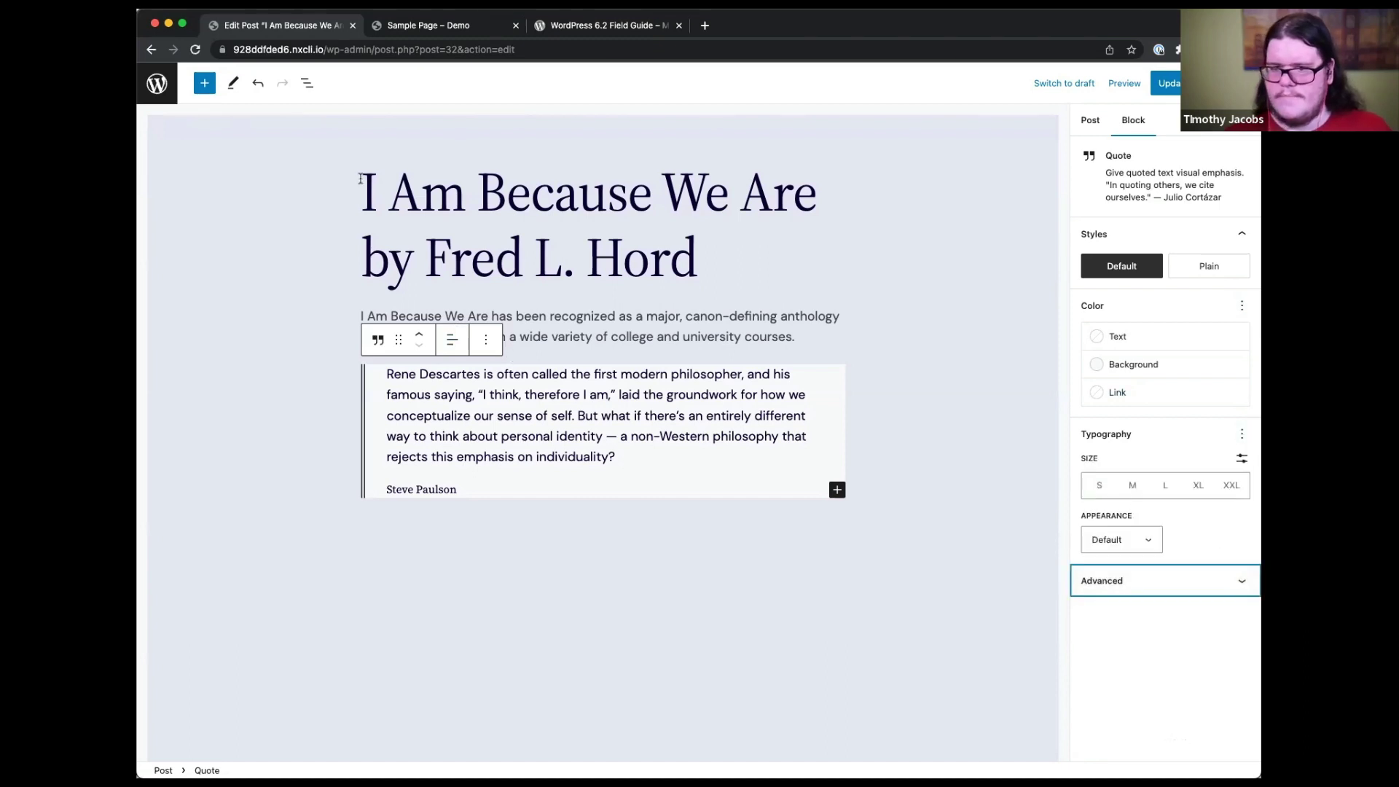
- Show the post's List View and select the paragraph nested inside the Quote block
click(306, 82)
click(150, 181)
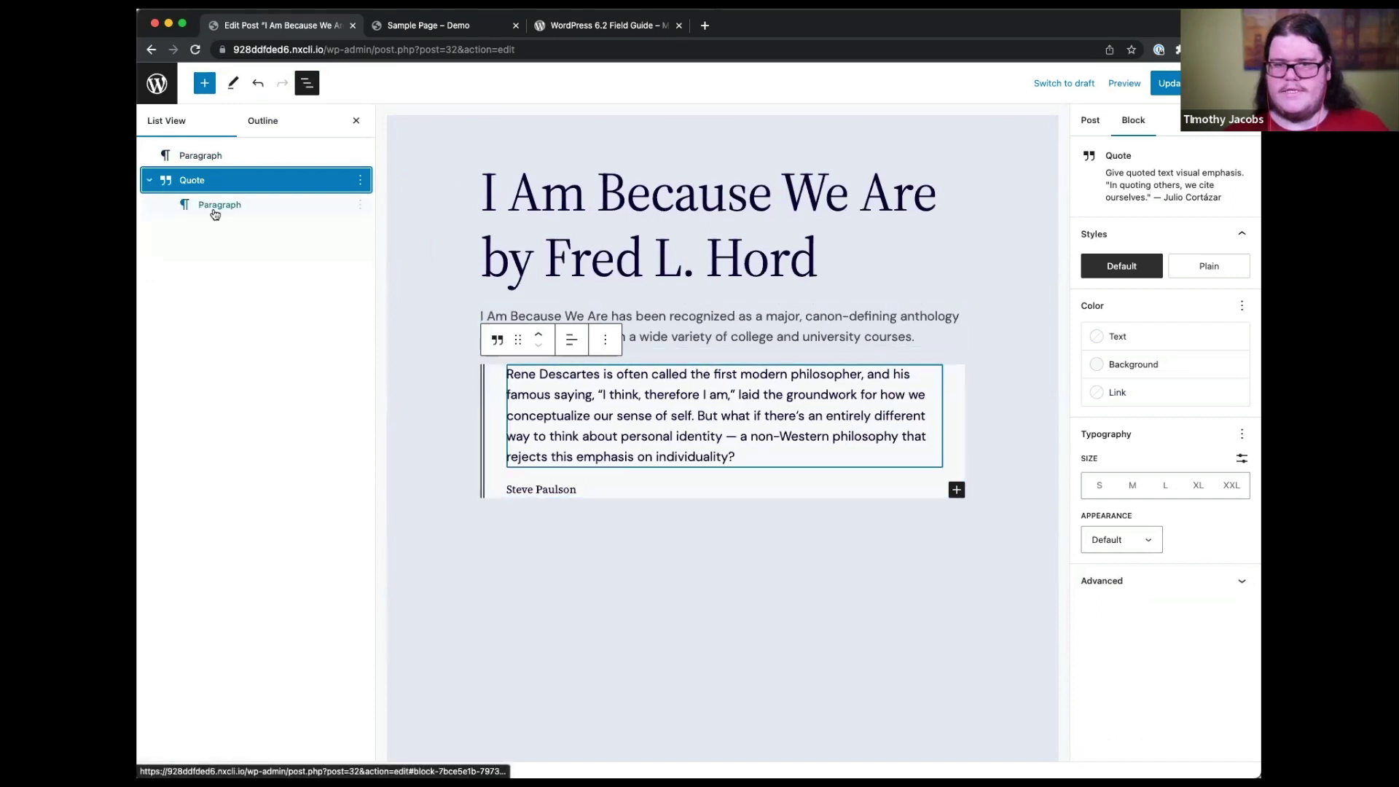
click(228, 208)
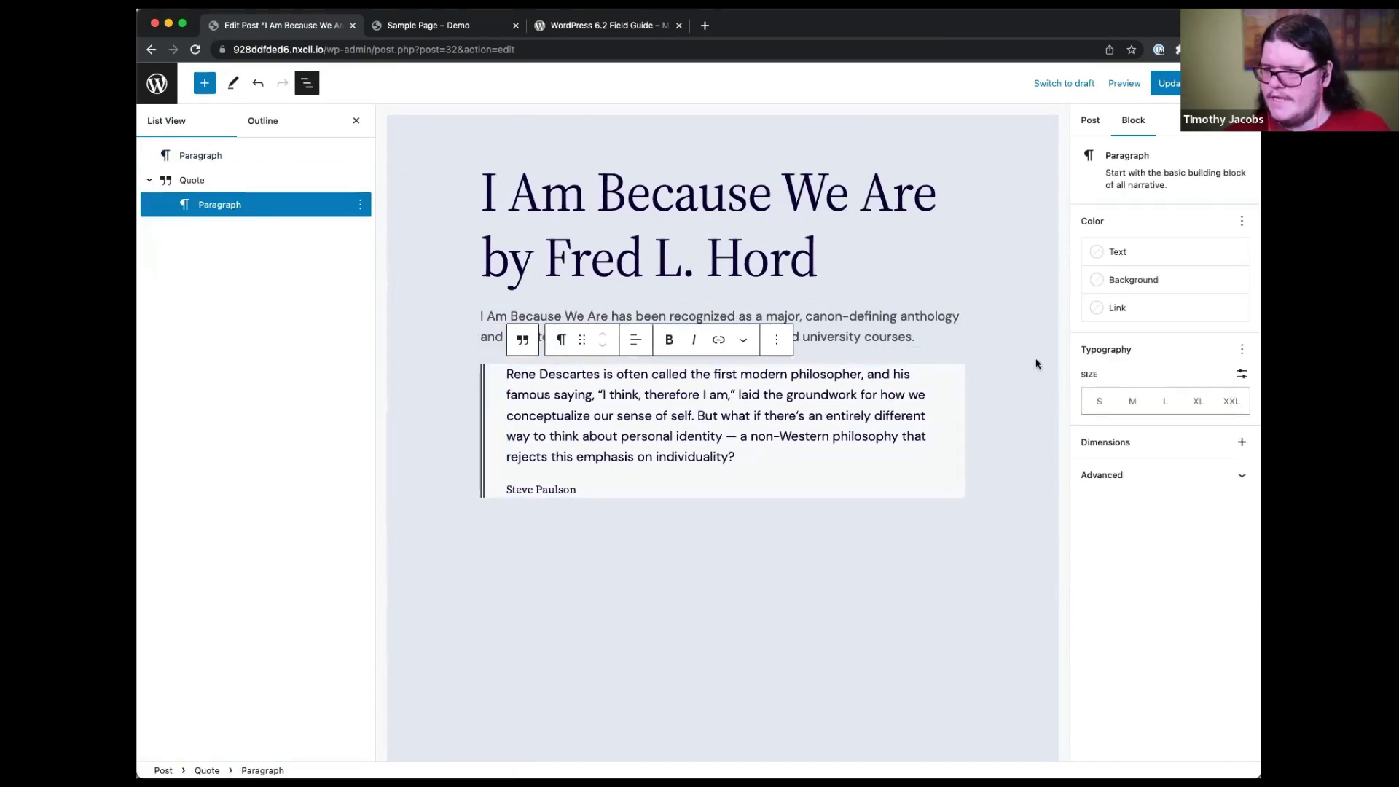
- Add padding of 1 to the nested paragraph, unlink its sides and set the right padding to 0
click(1241, 442)
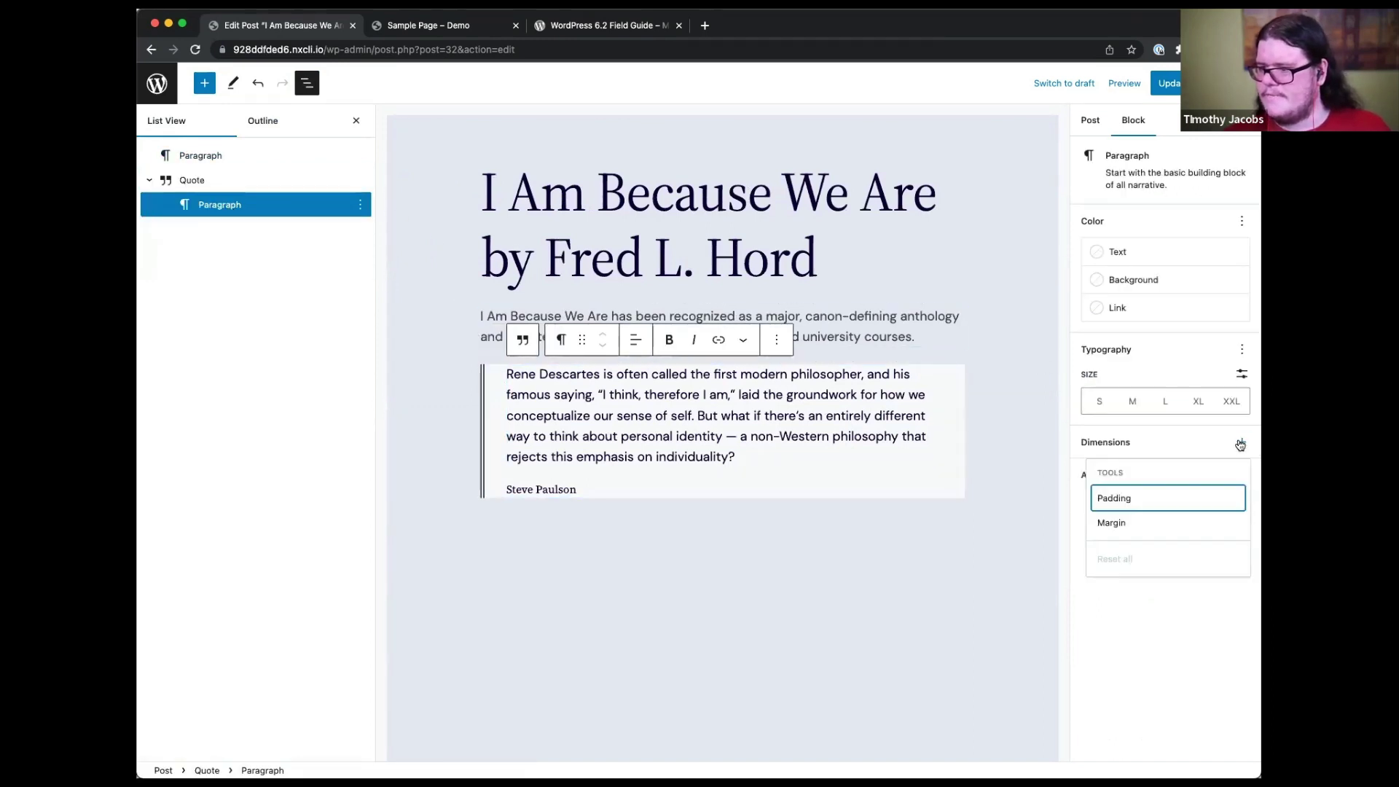
click(1144, 508)
click(1149, 690)
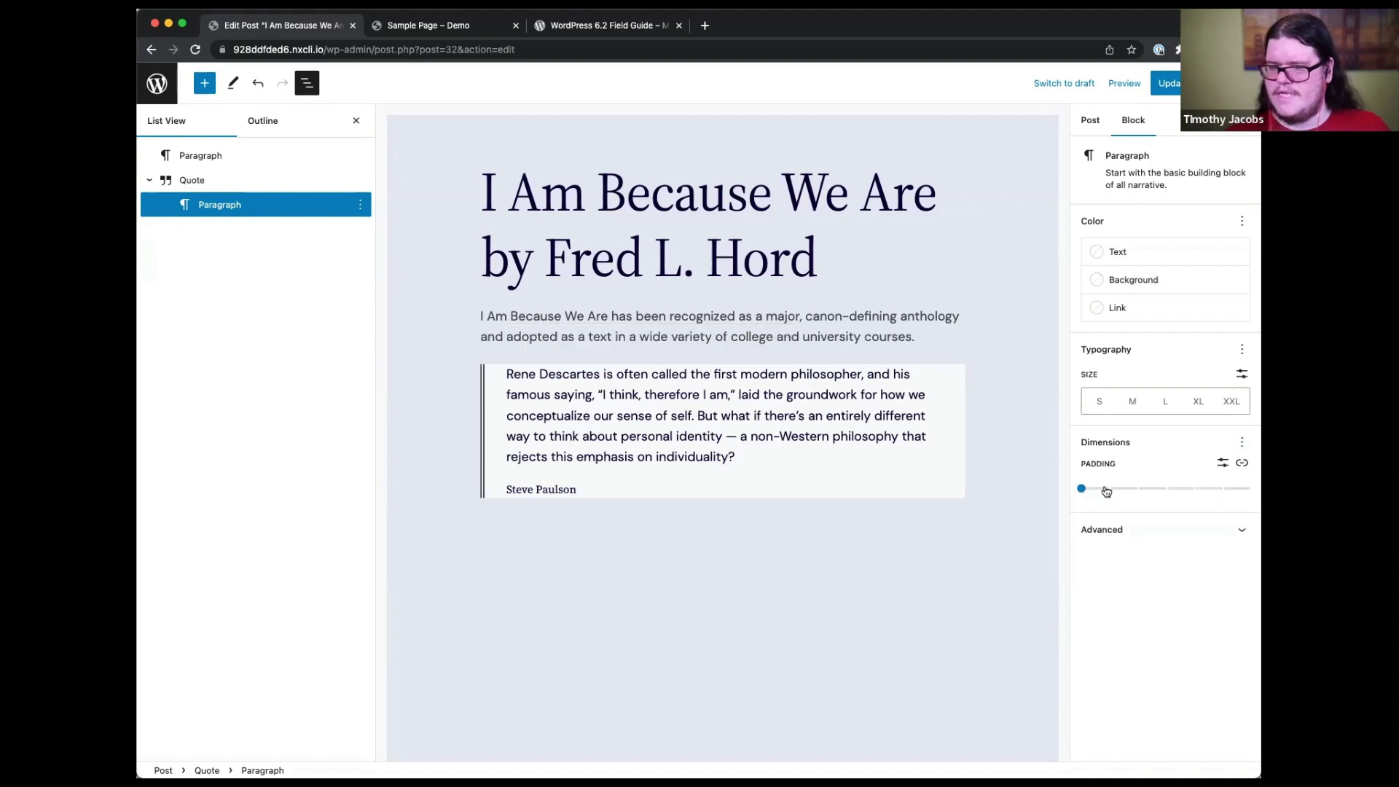
drag(1103, 490, 1108, 491)
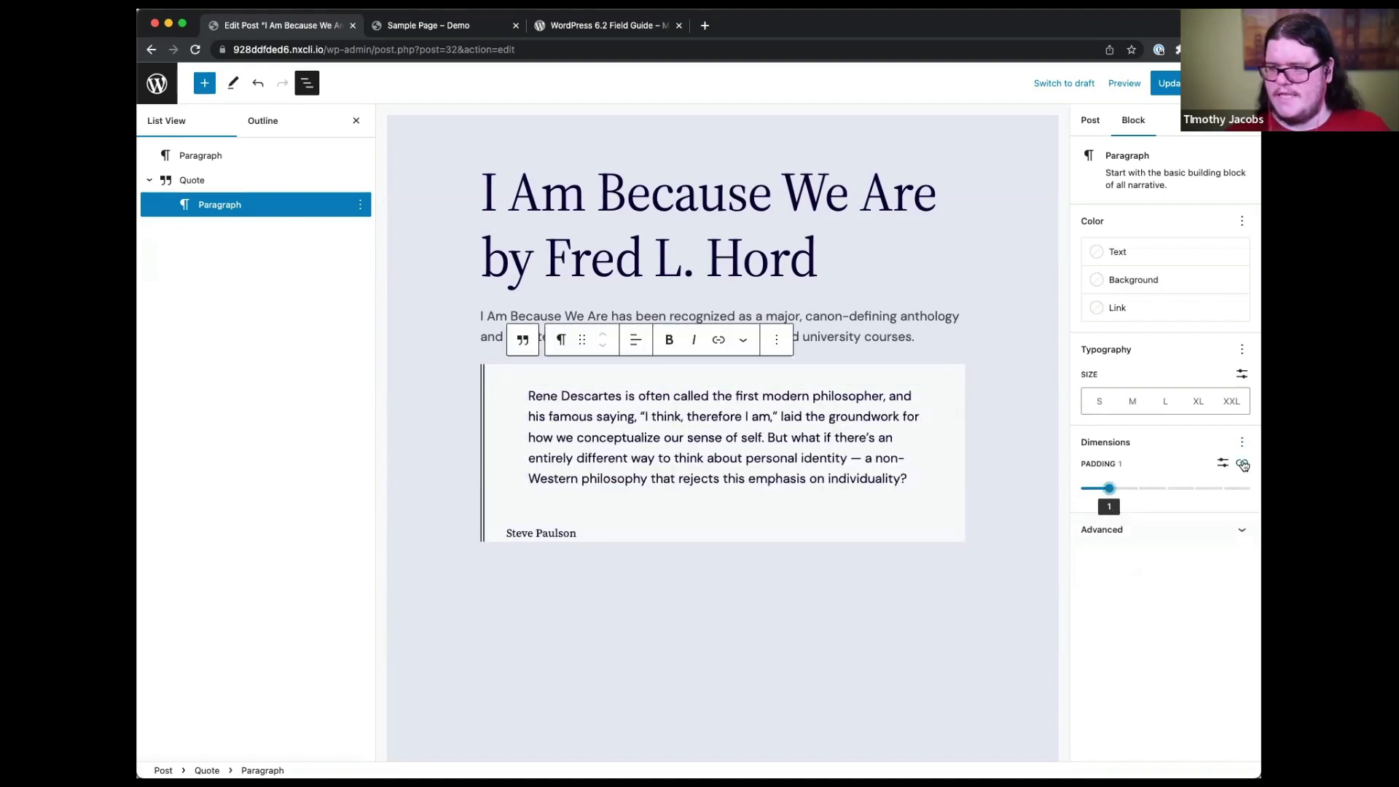
click(1243, 464)
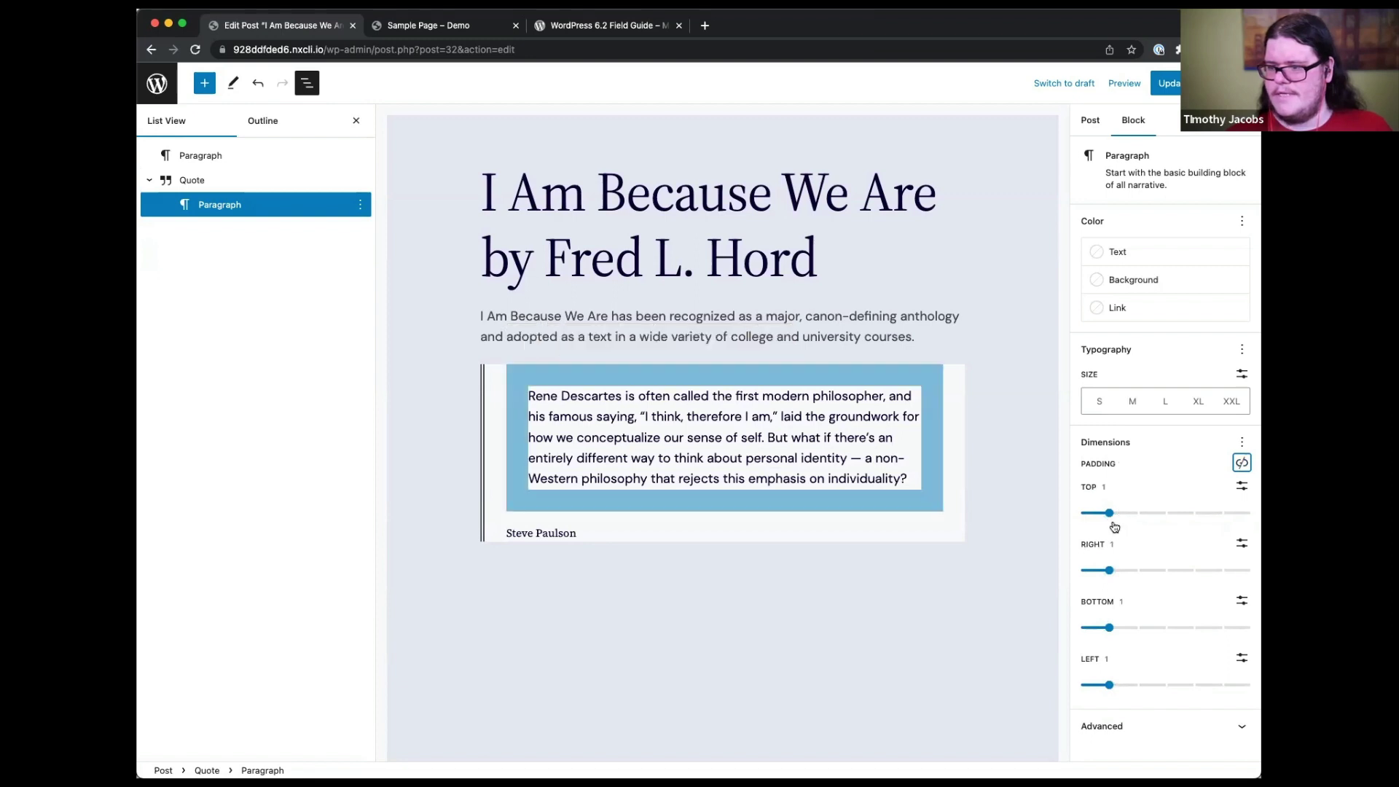
drag(1109, 570, 1082, 571)
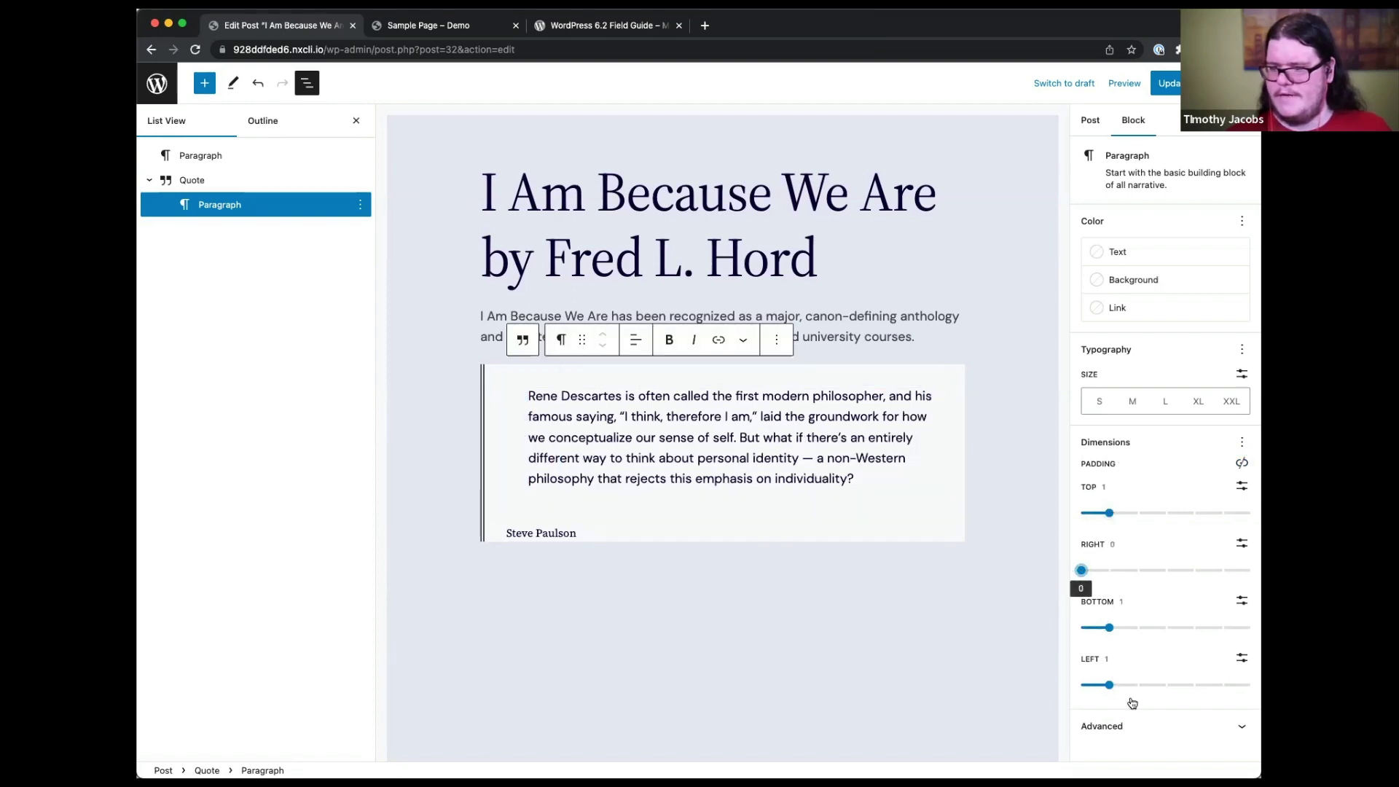
- Set the nested paragraph's left padding to 0, select the surrounding Quote block and update the post
drag(1109, 685, 1082, 685)
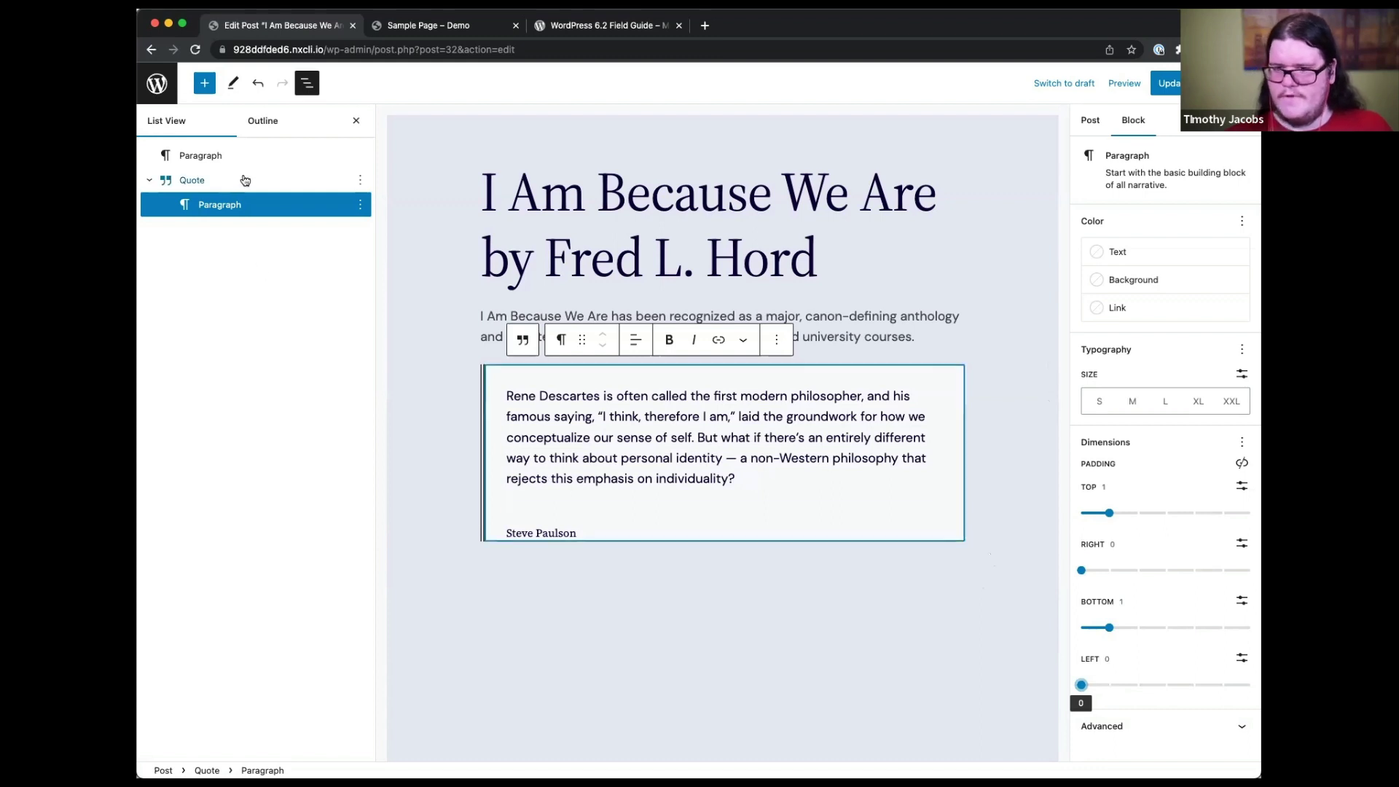
click(244, 182)
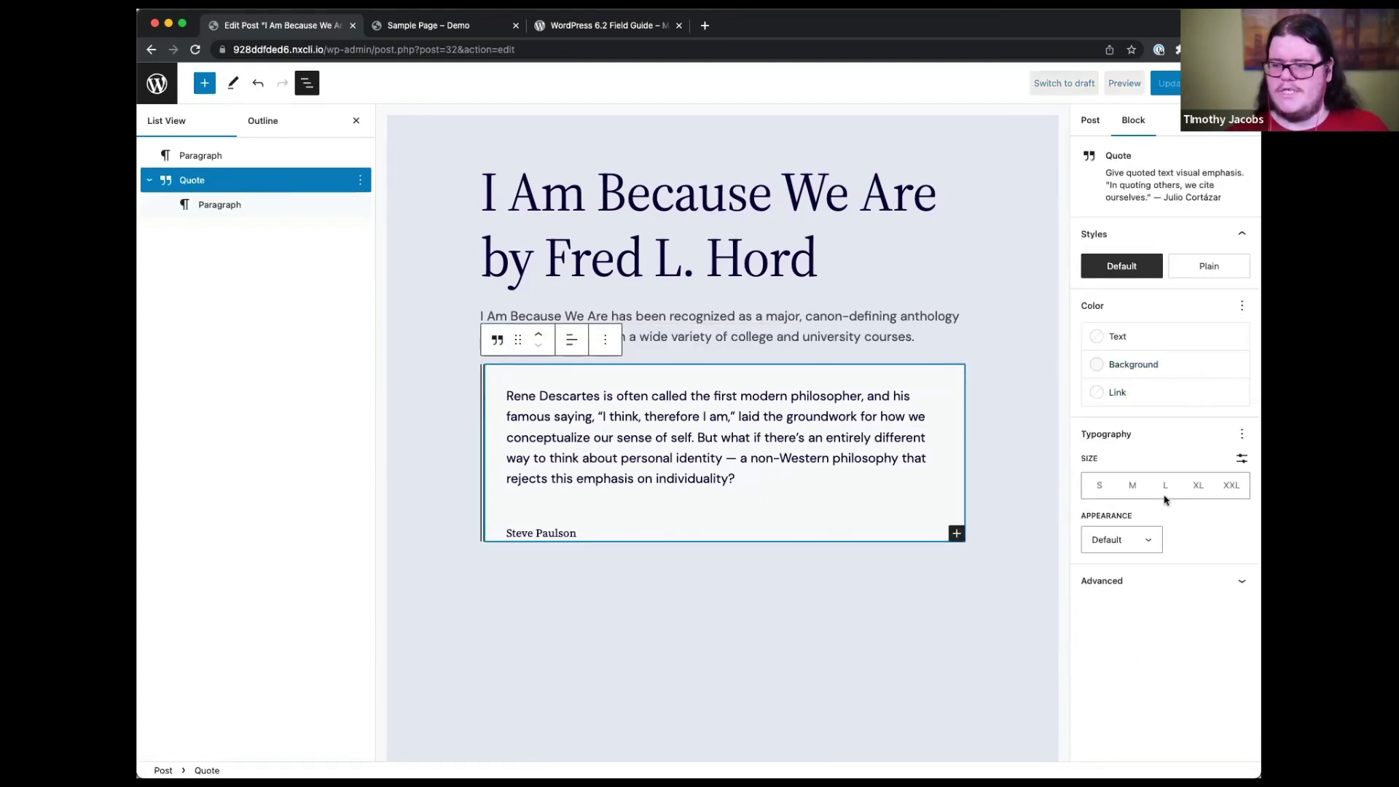
click(1169, 83)
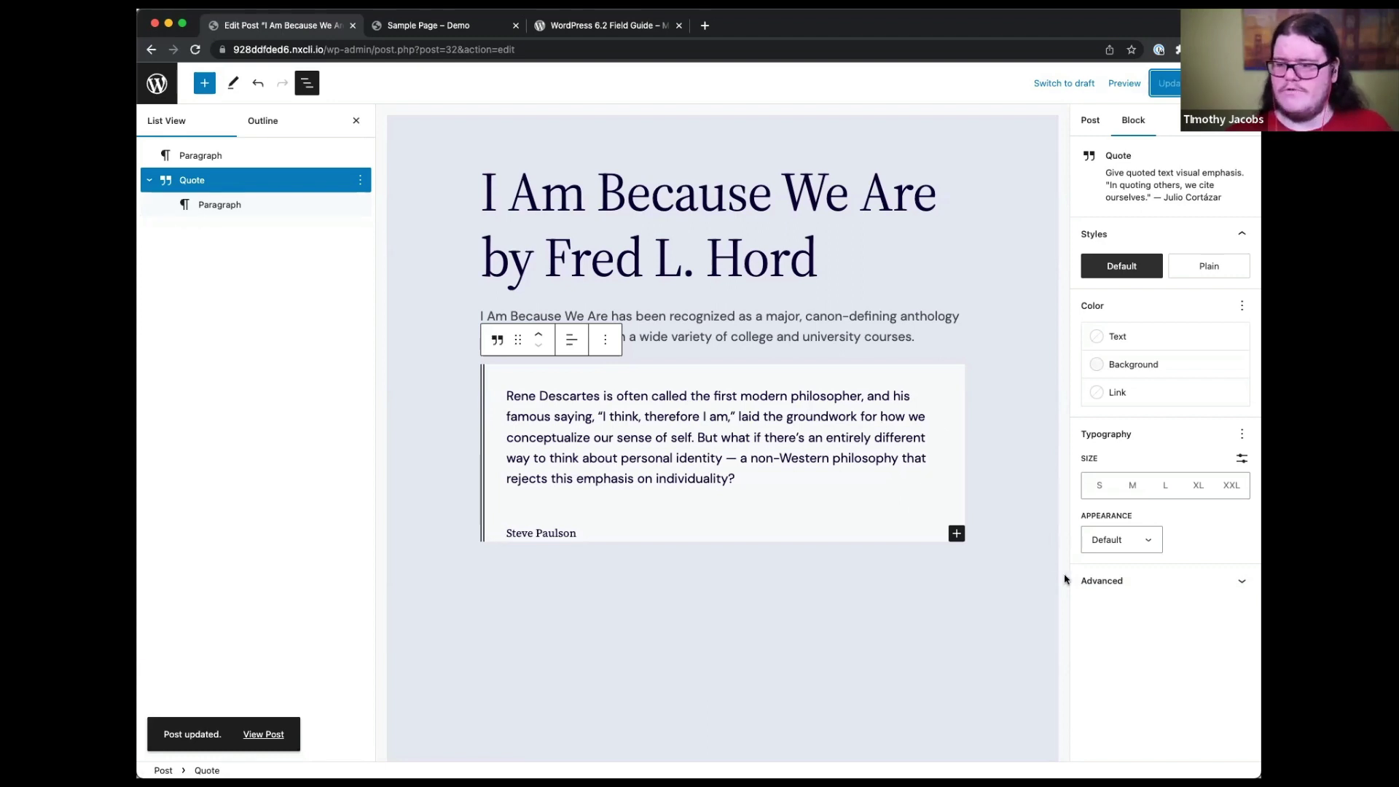
- Examine the Quote block's Advanced settings and block options, plus the editor's general options and Preferences
click(1123, 585)
scroll(1157, 654, down, 1)
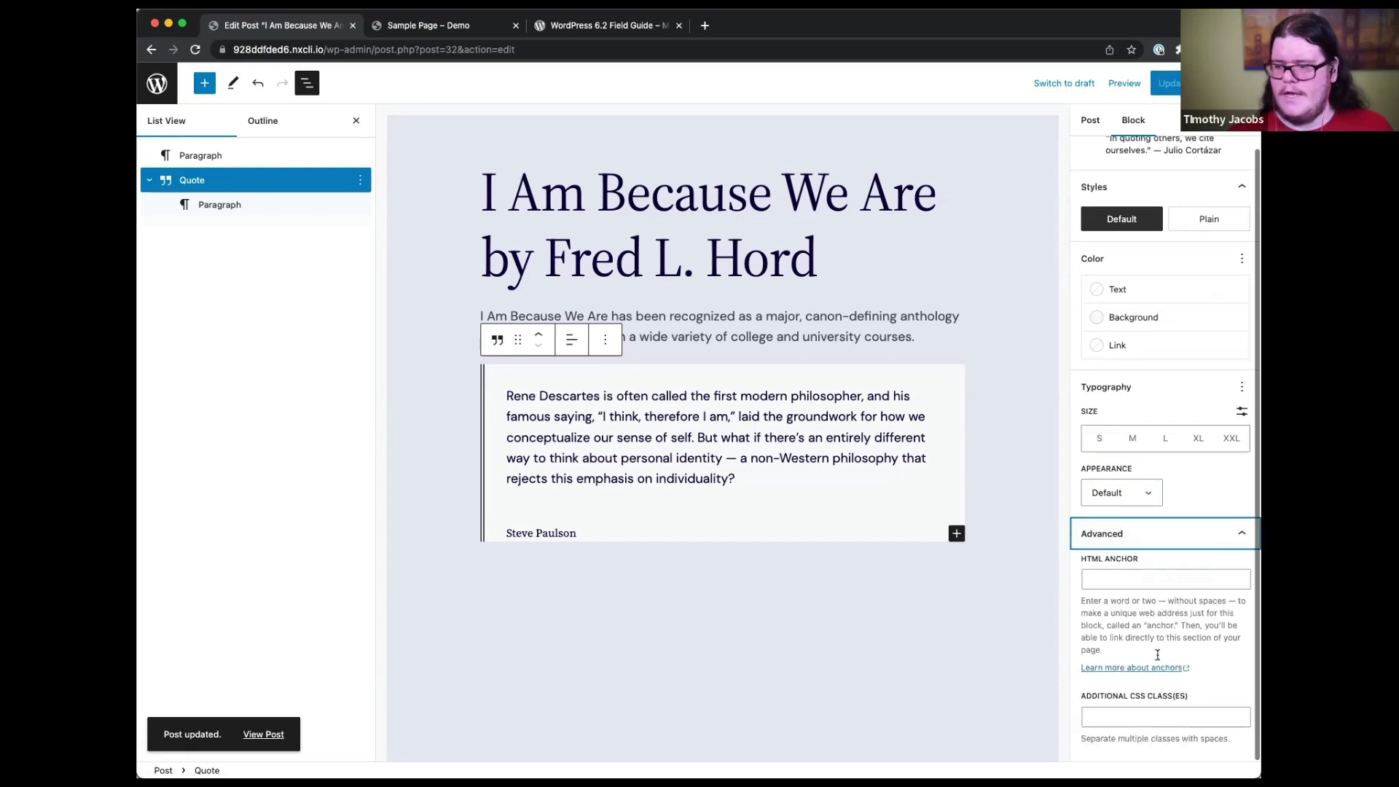
scroll(1157, 655, up, 1)
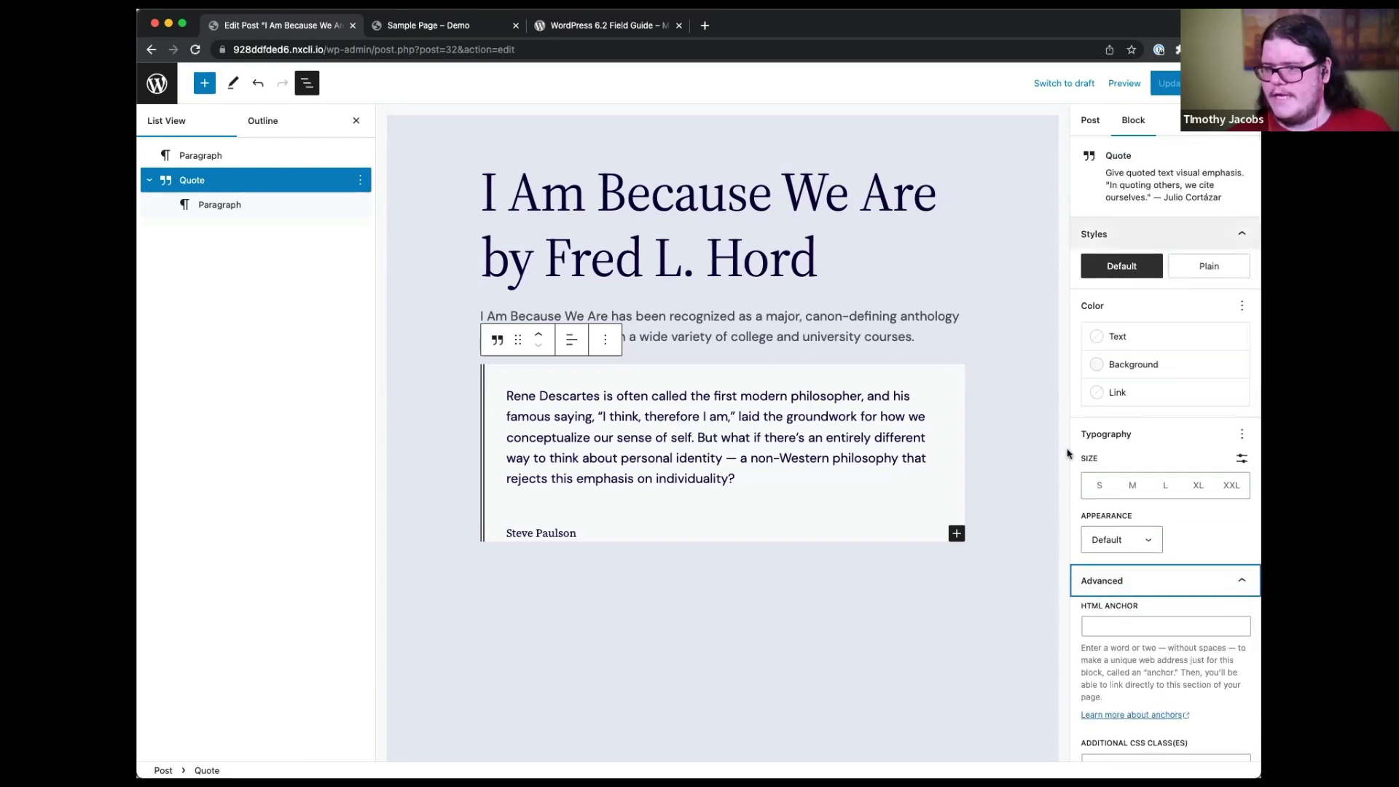
click(605, 339)
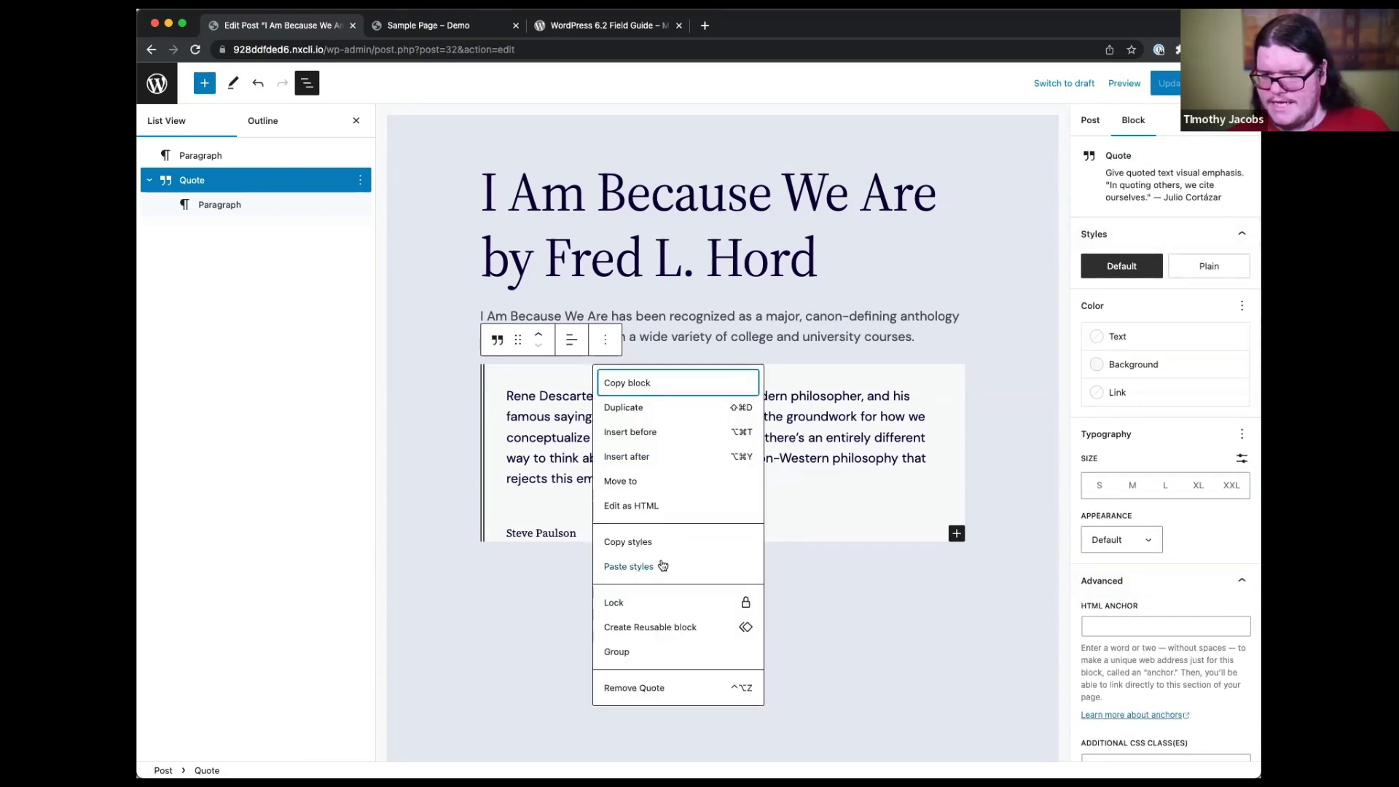
click(286, 178)
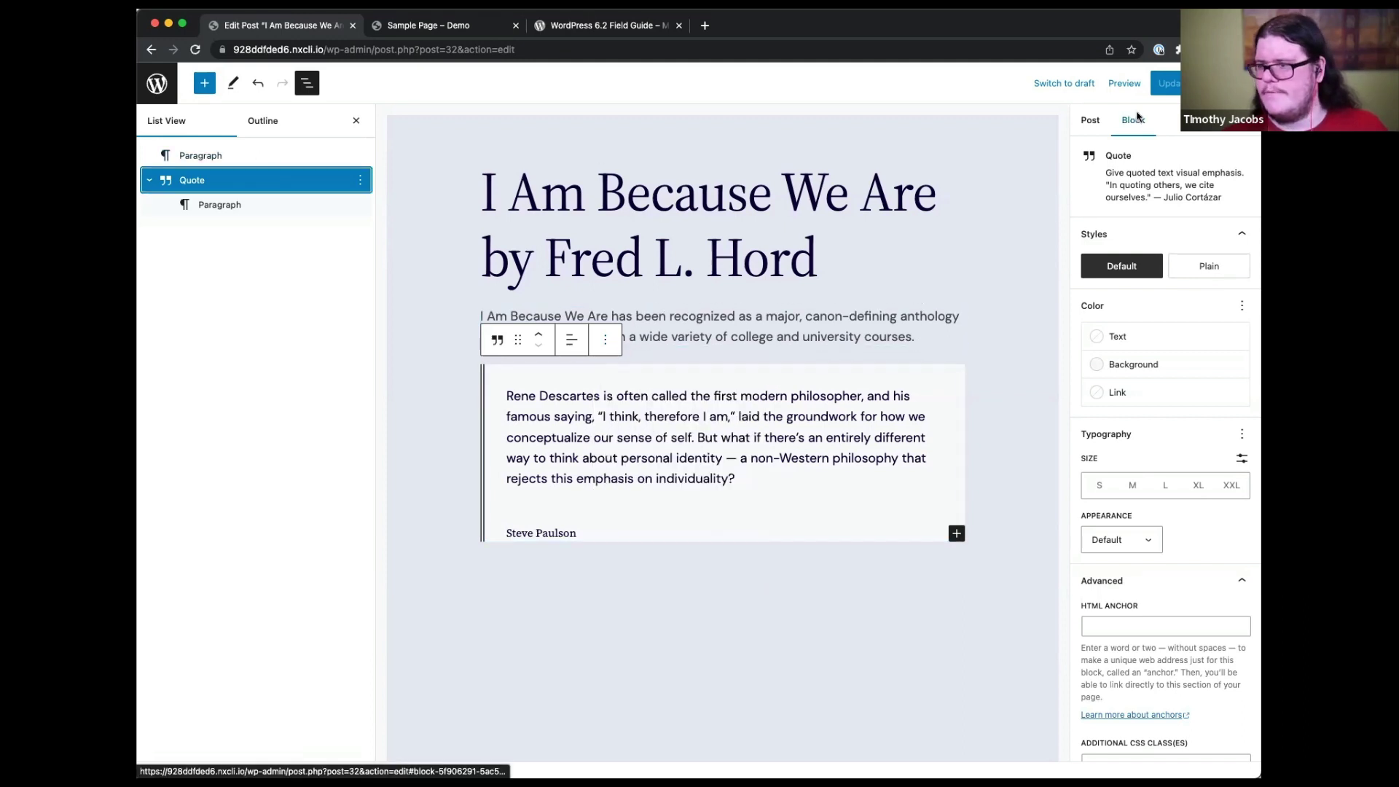
click(1243, 83)
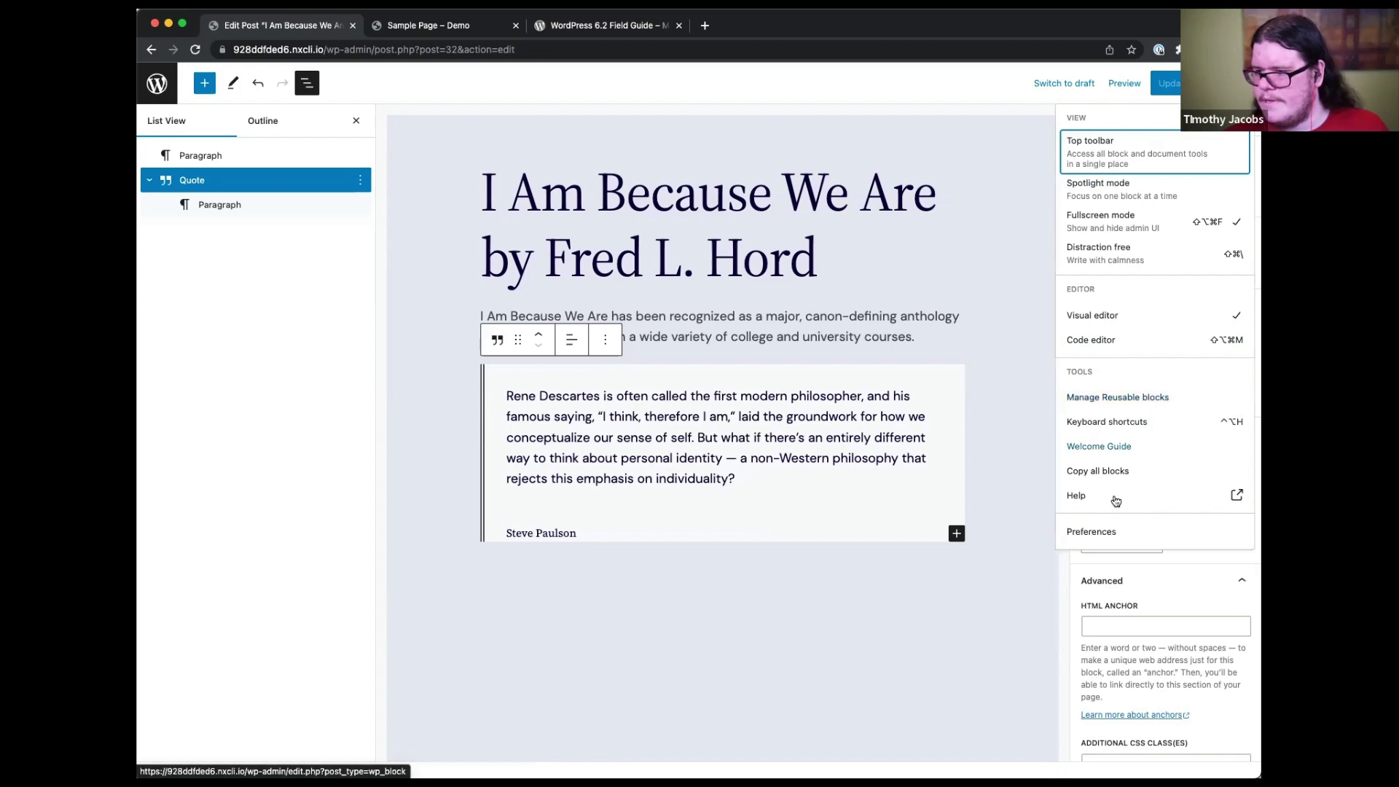
click(1097, 534)
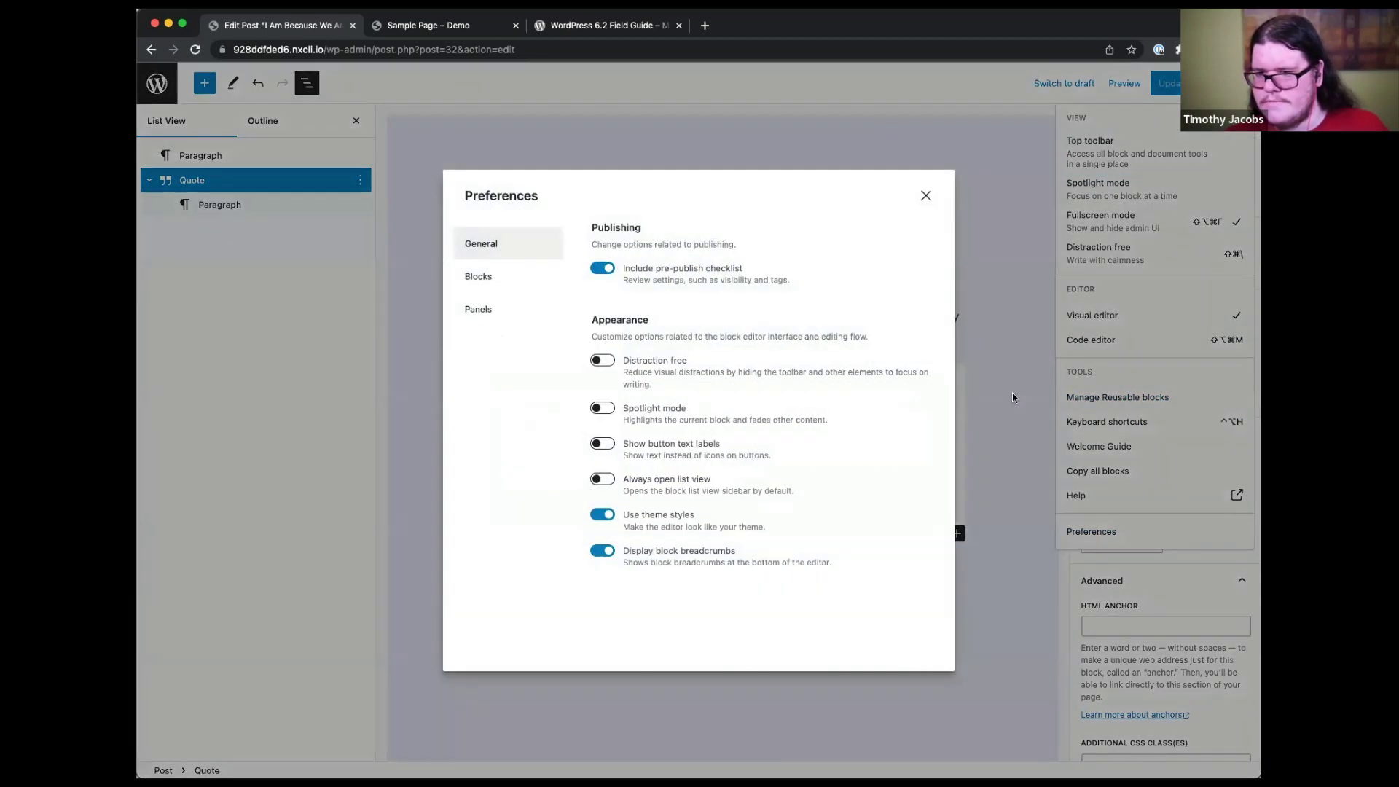
click(1013, 398)
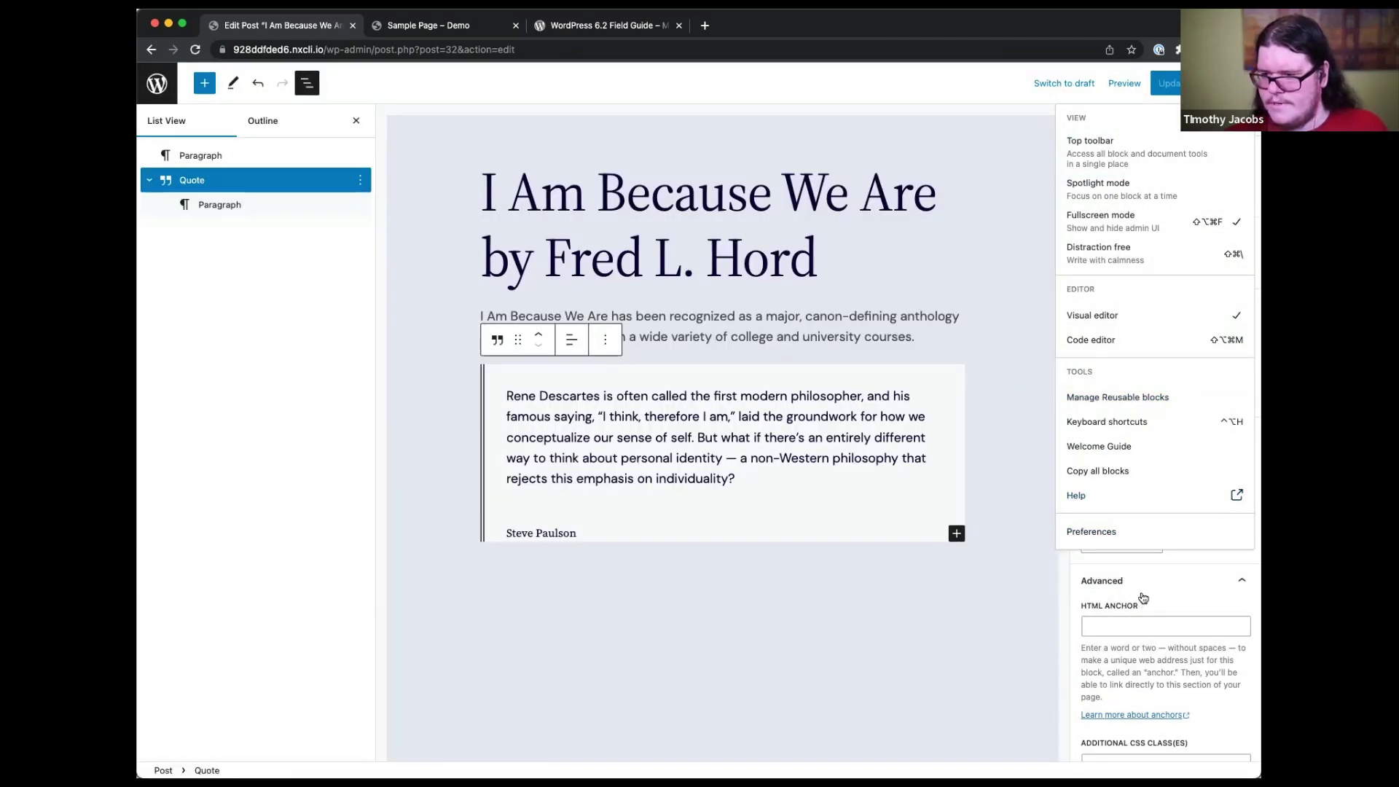
click(1154, 583)
click(1155, 586)
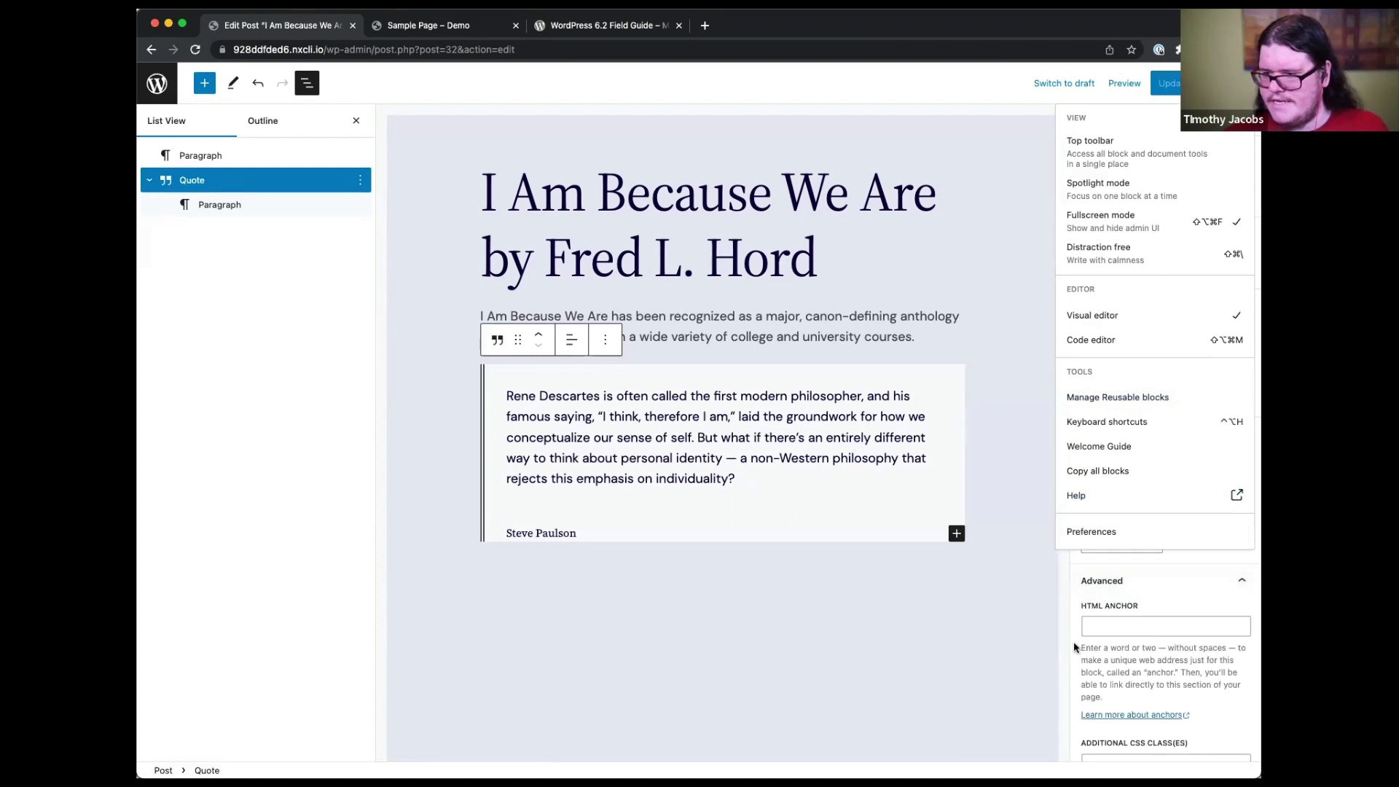
scroll(1077, 648, down, 2)
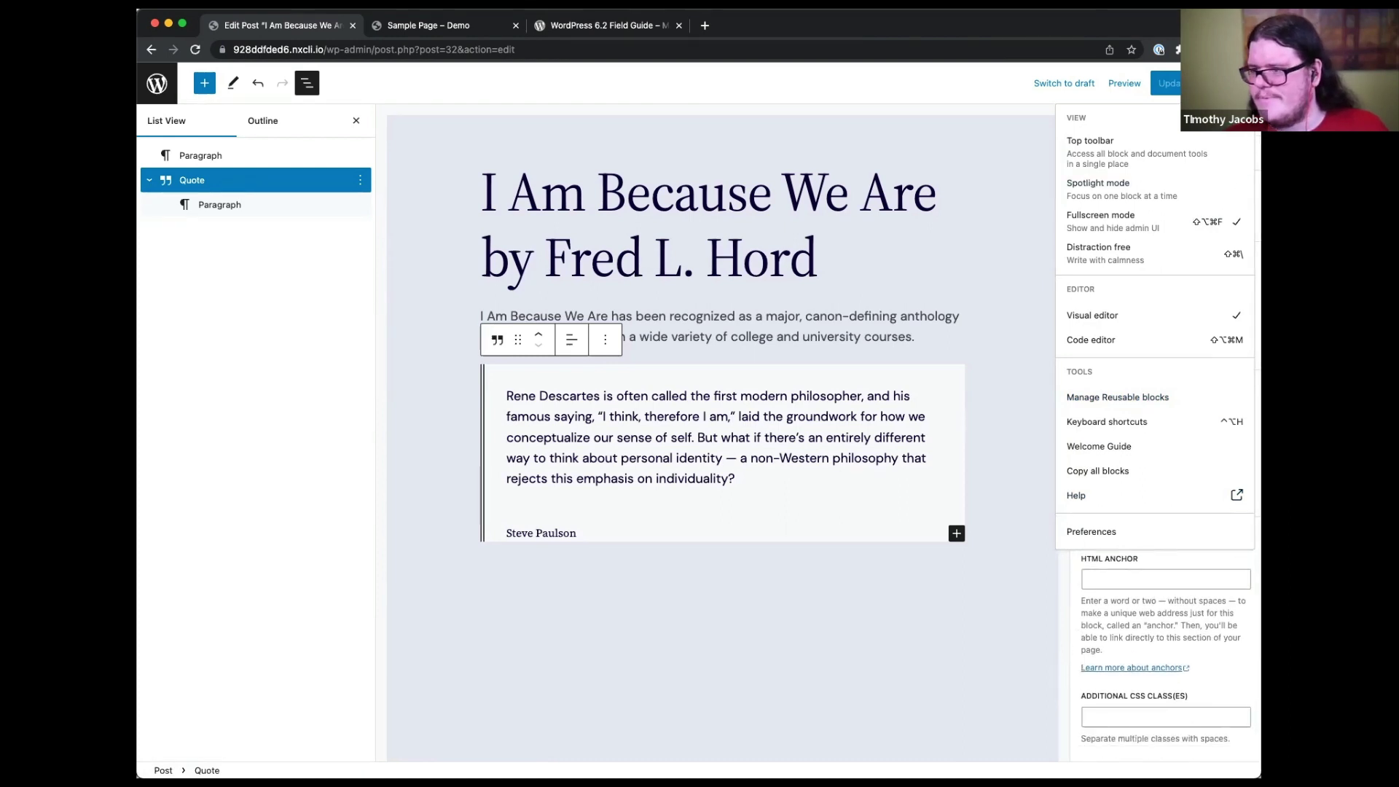
key(Escape)
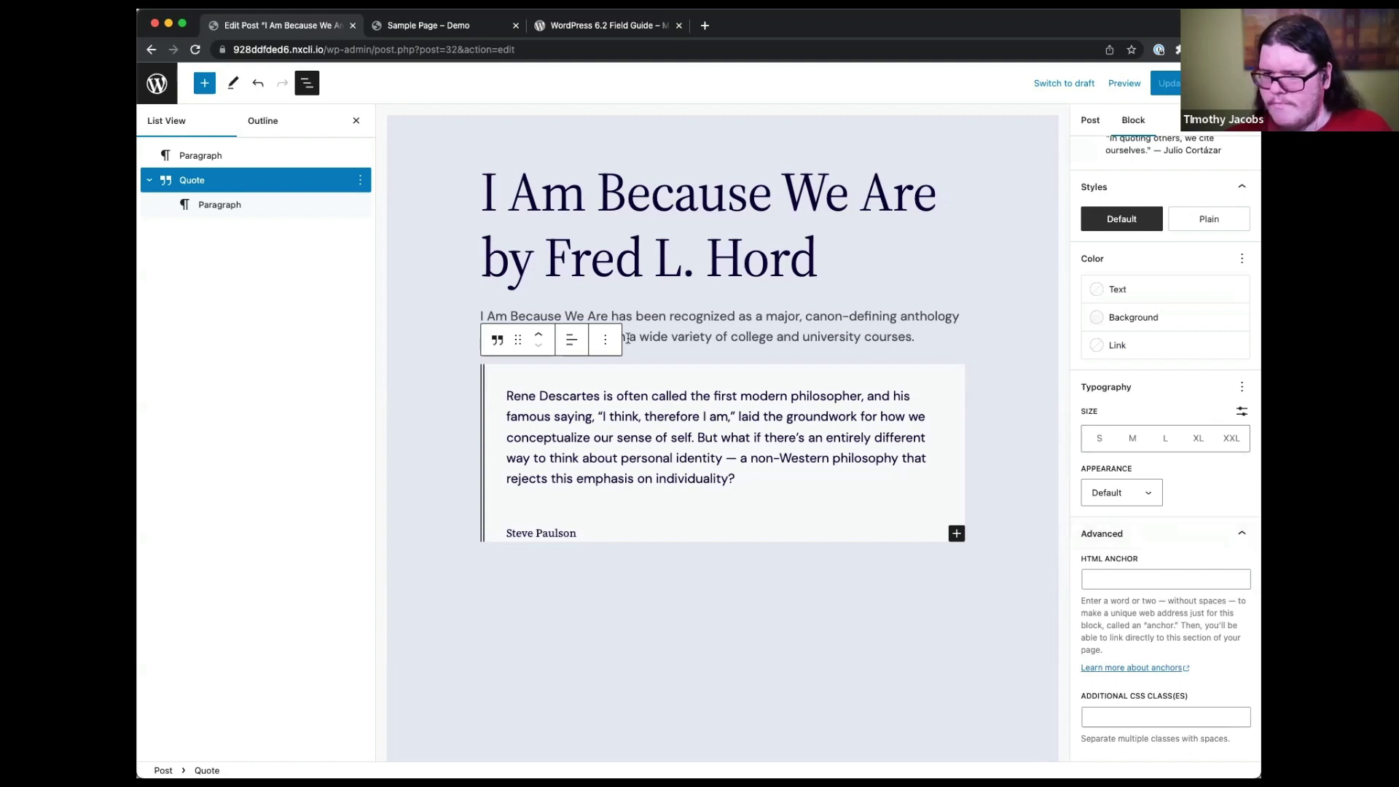
- Copy the styles of the Quote block containing the Descartes paragraph
click(629, 339)
click(600, 398)
click(504, 380)
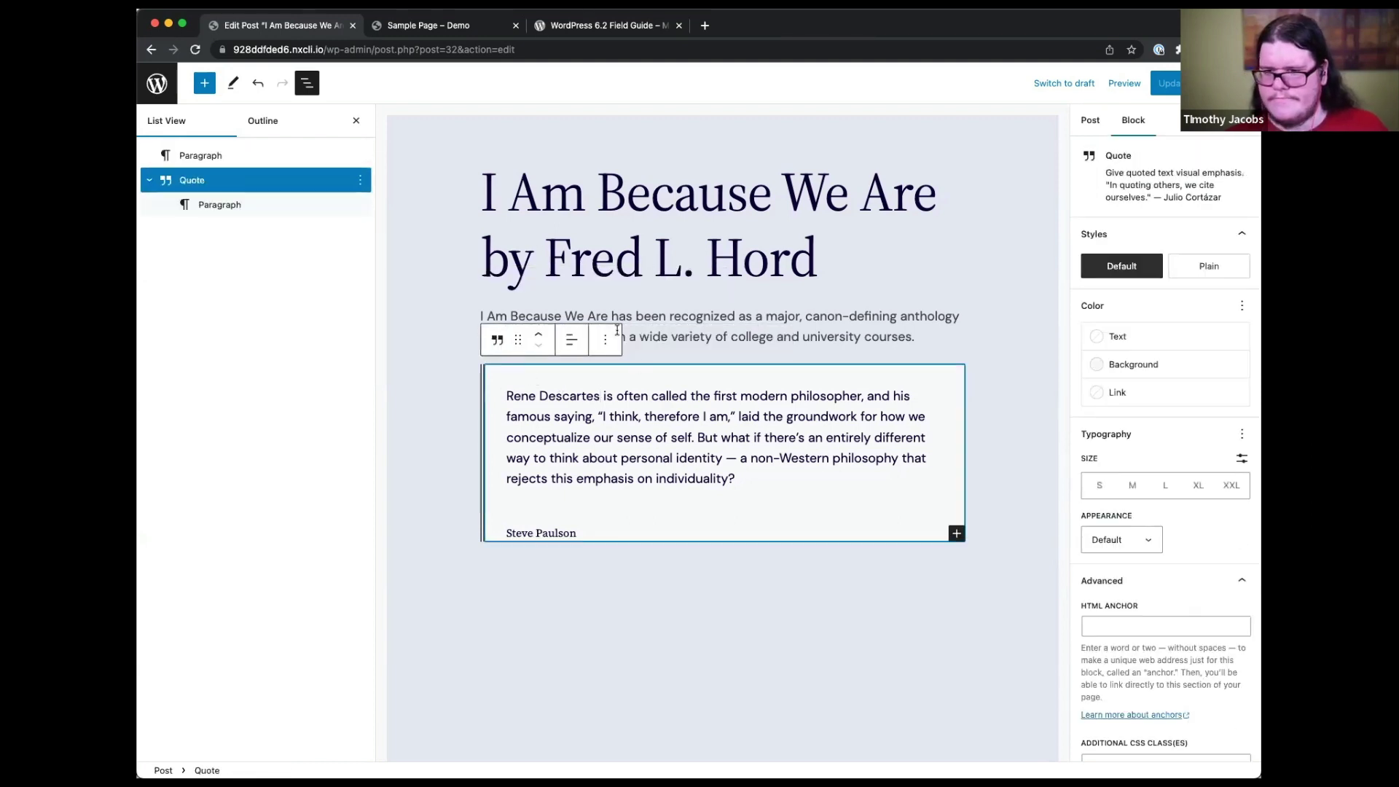
click(605, 340)
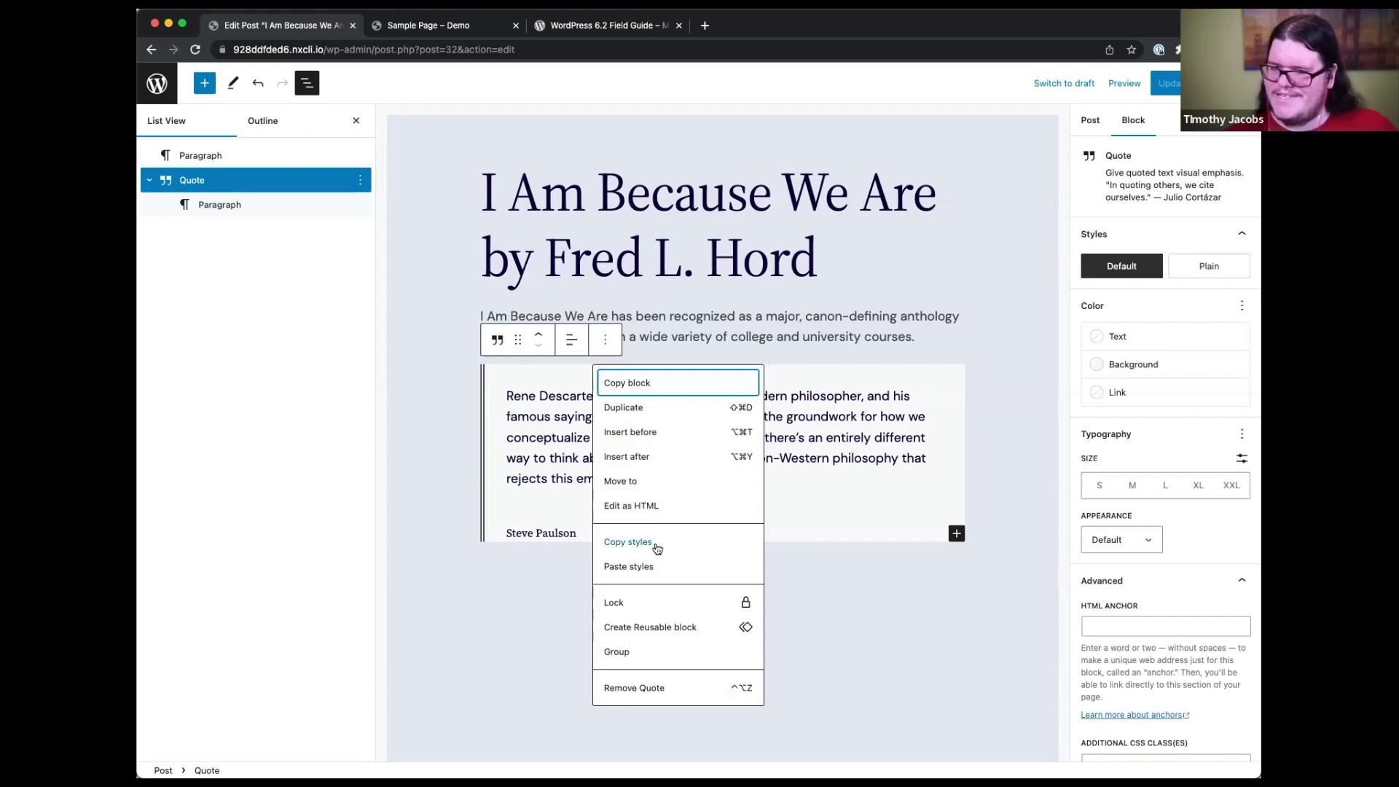
click(658, 548)
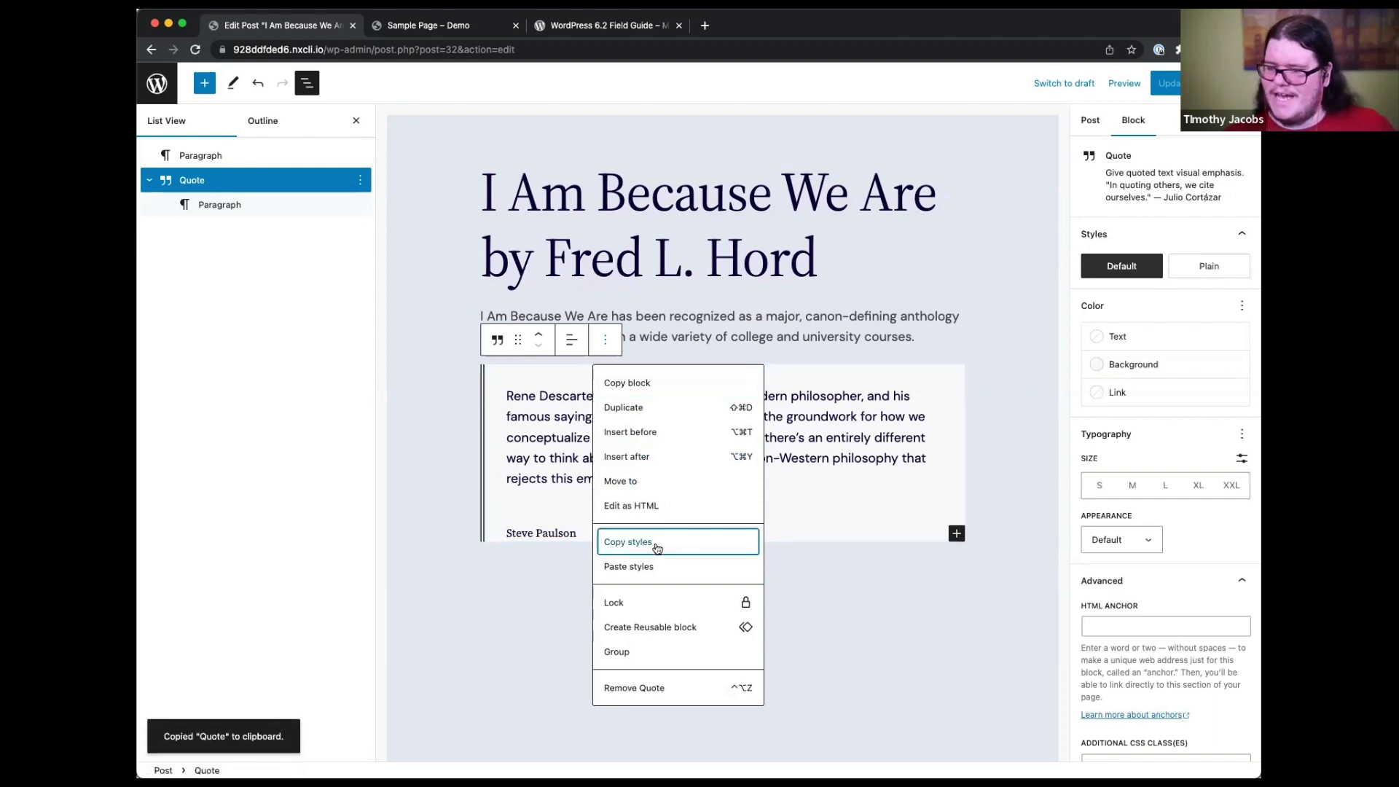
- Insert a second Quote block below the first one with the text "This is another quote"
click(992, 620)
click(956, 567)
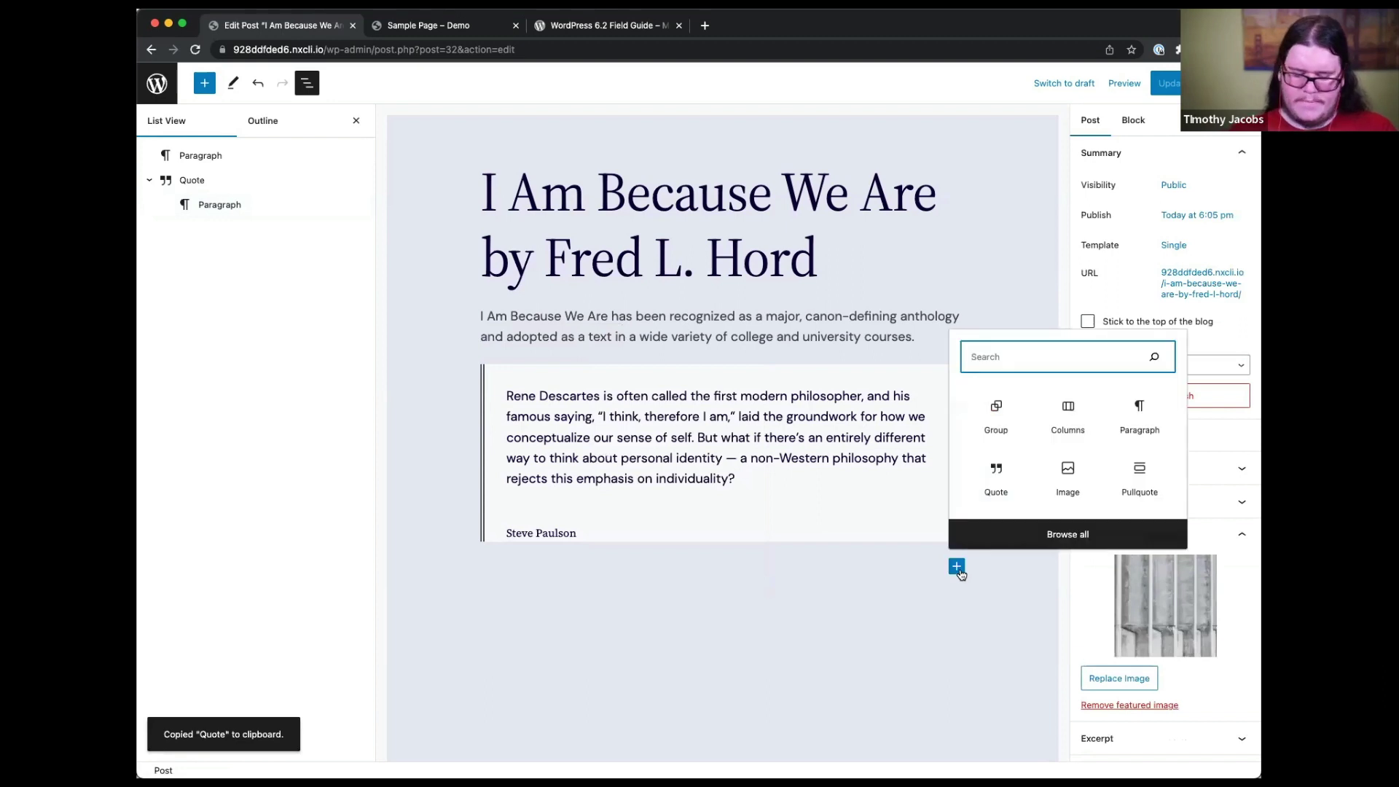
text(quote)
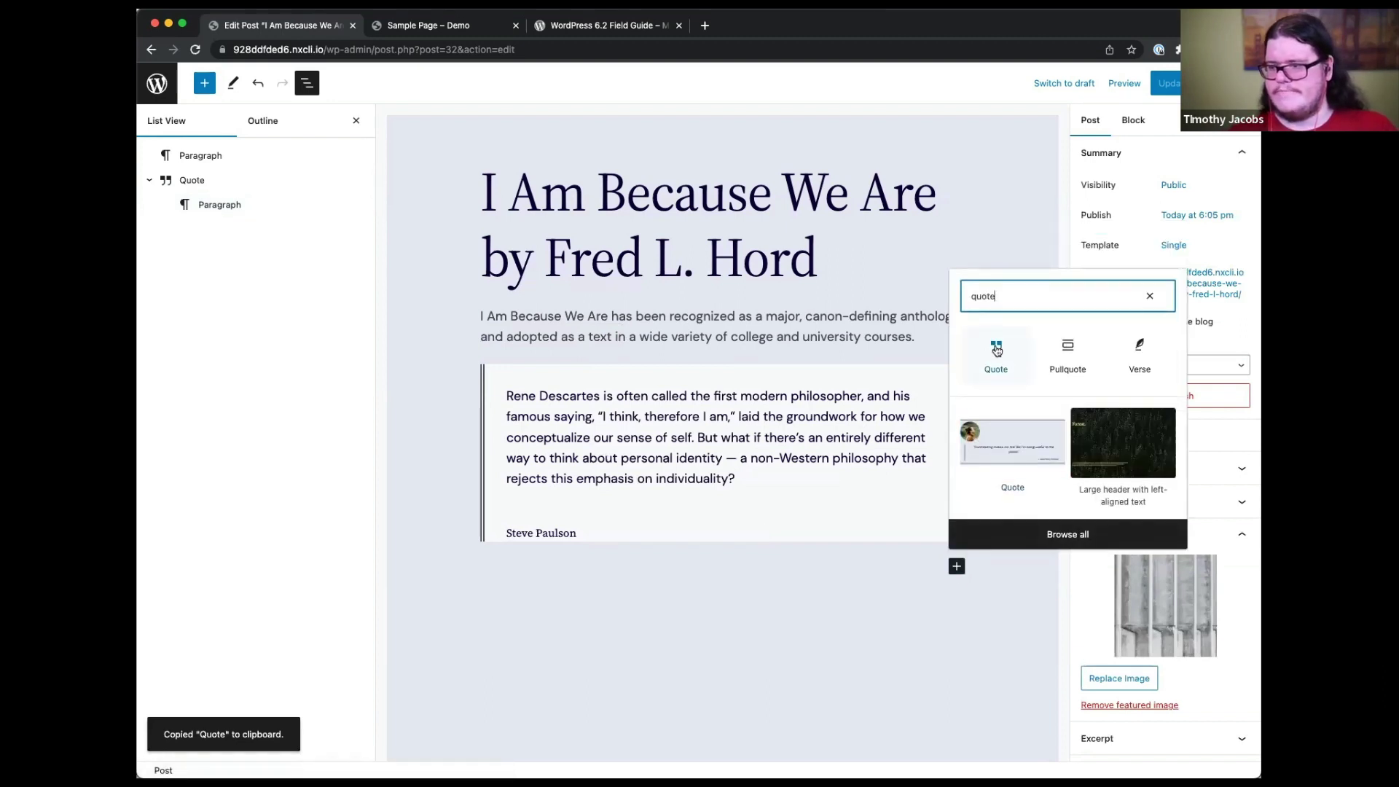
click(997, 351)
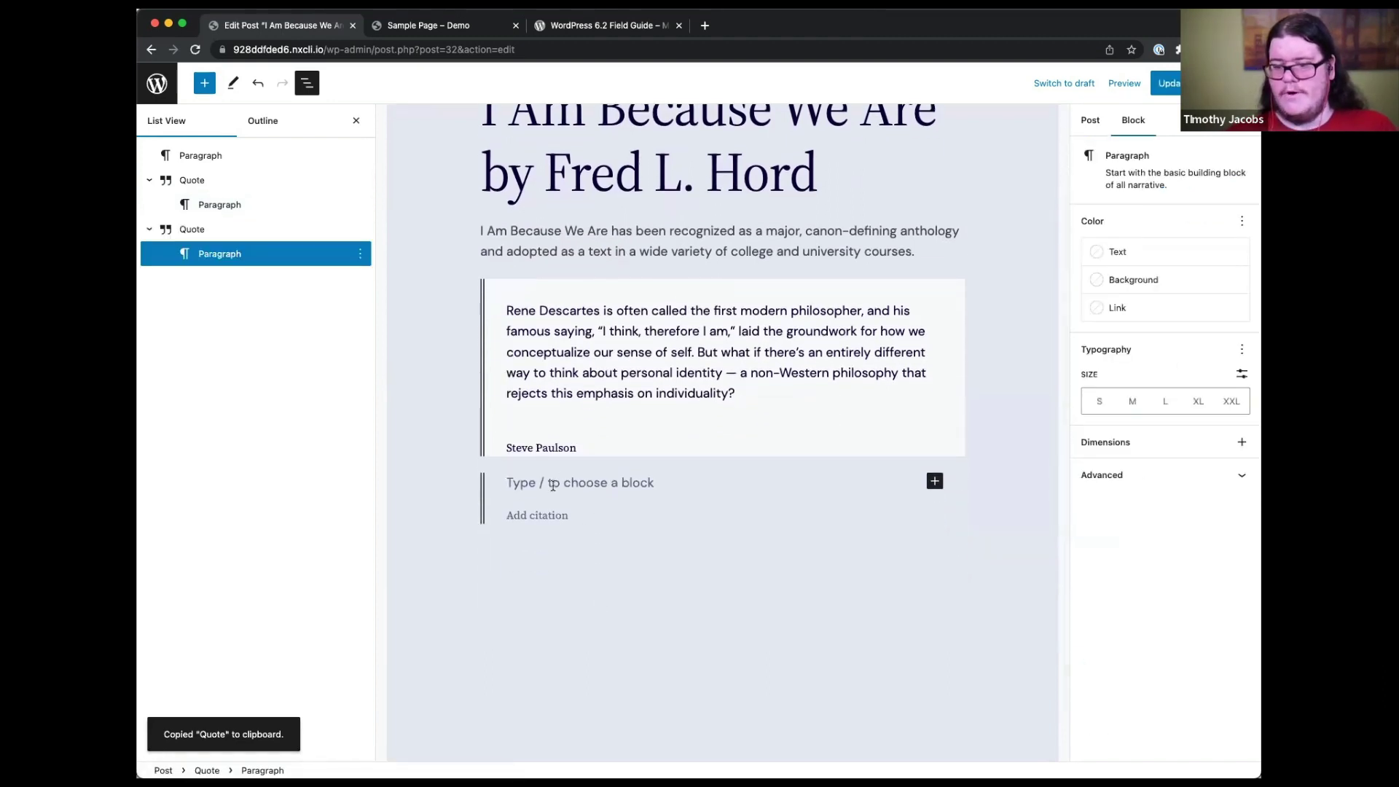
scroll(652, 517, up, 2)
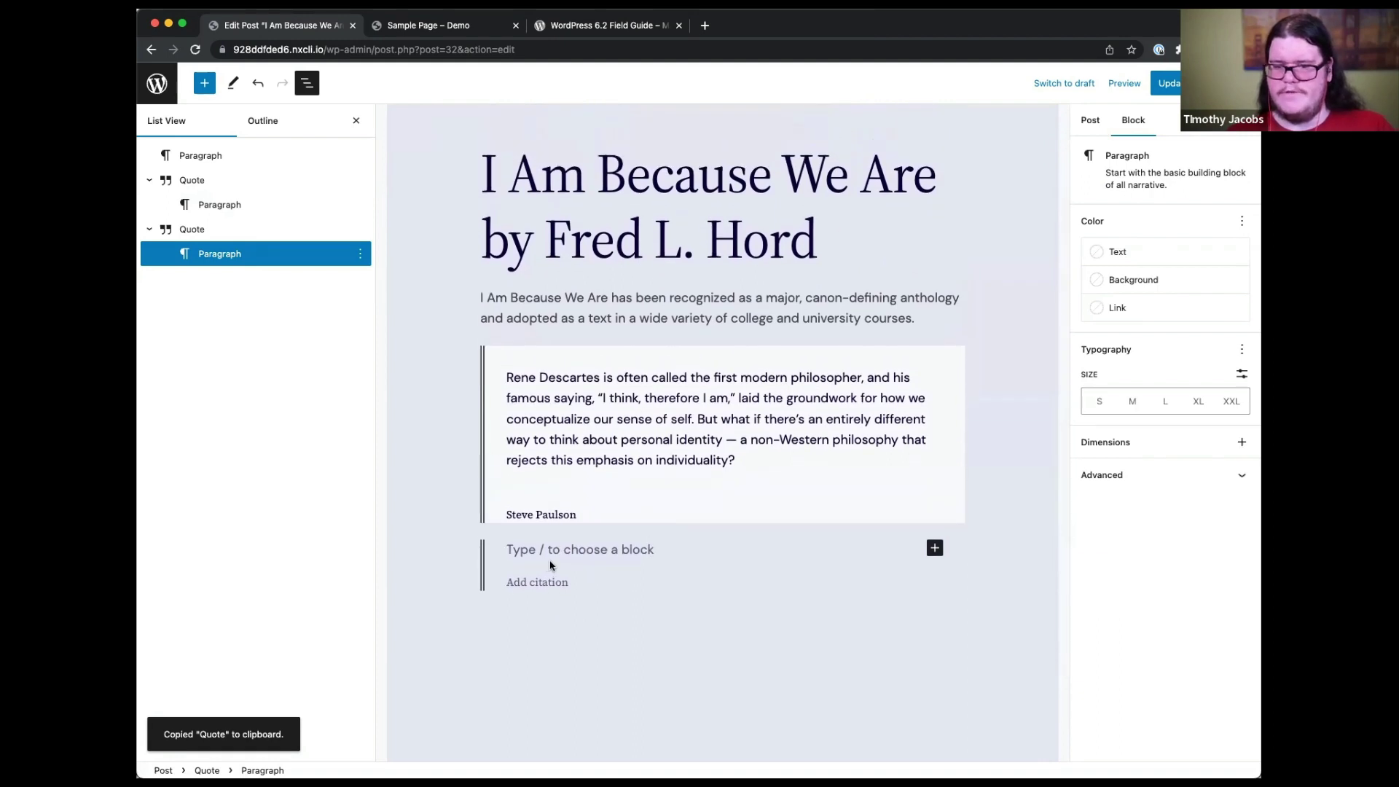
text(This is another quo)
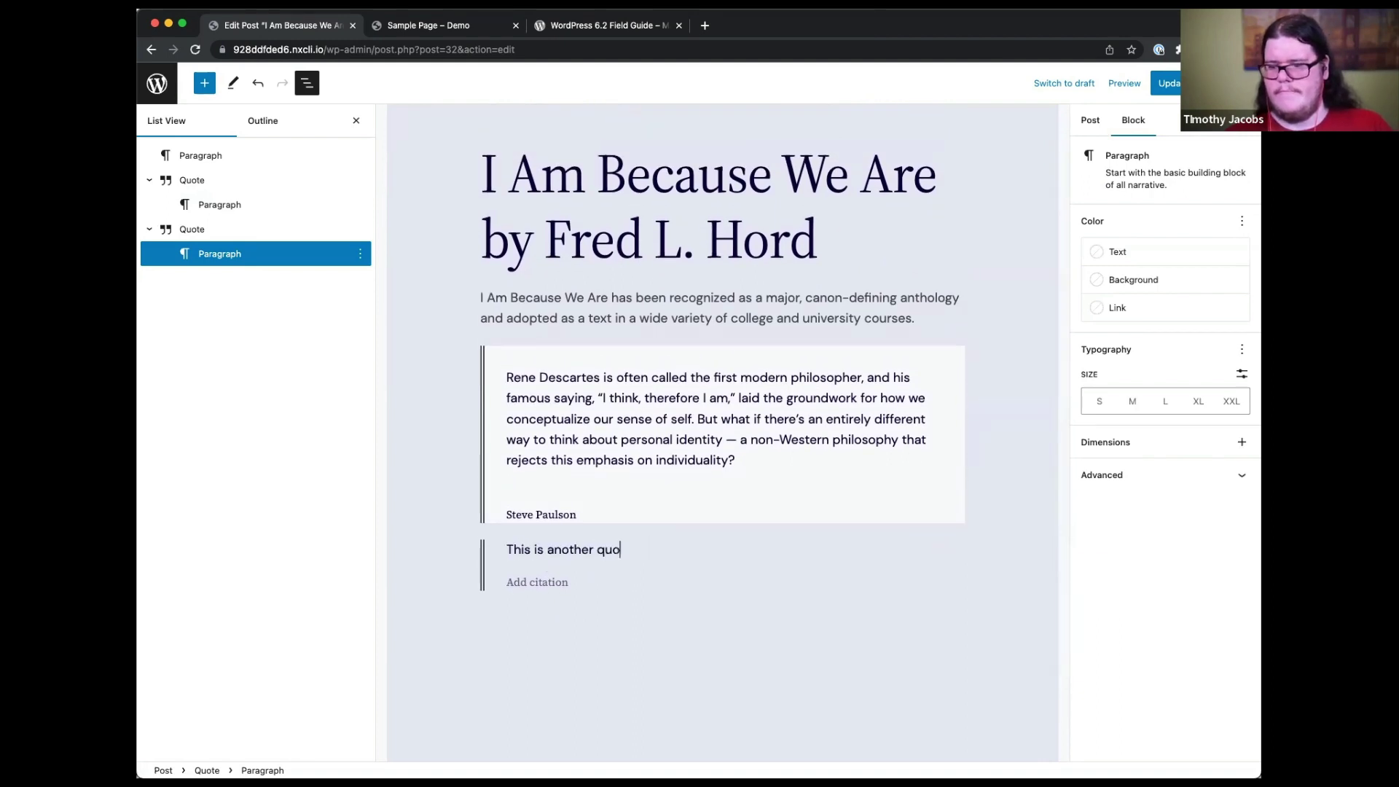
text(te)
- Paste the copied styles onto the new Quote block and update the post
click(518, 515)
click(500, 515)
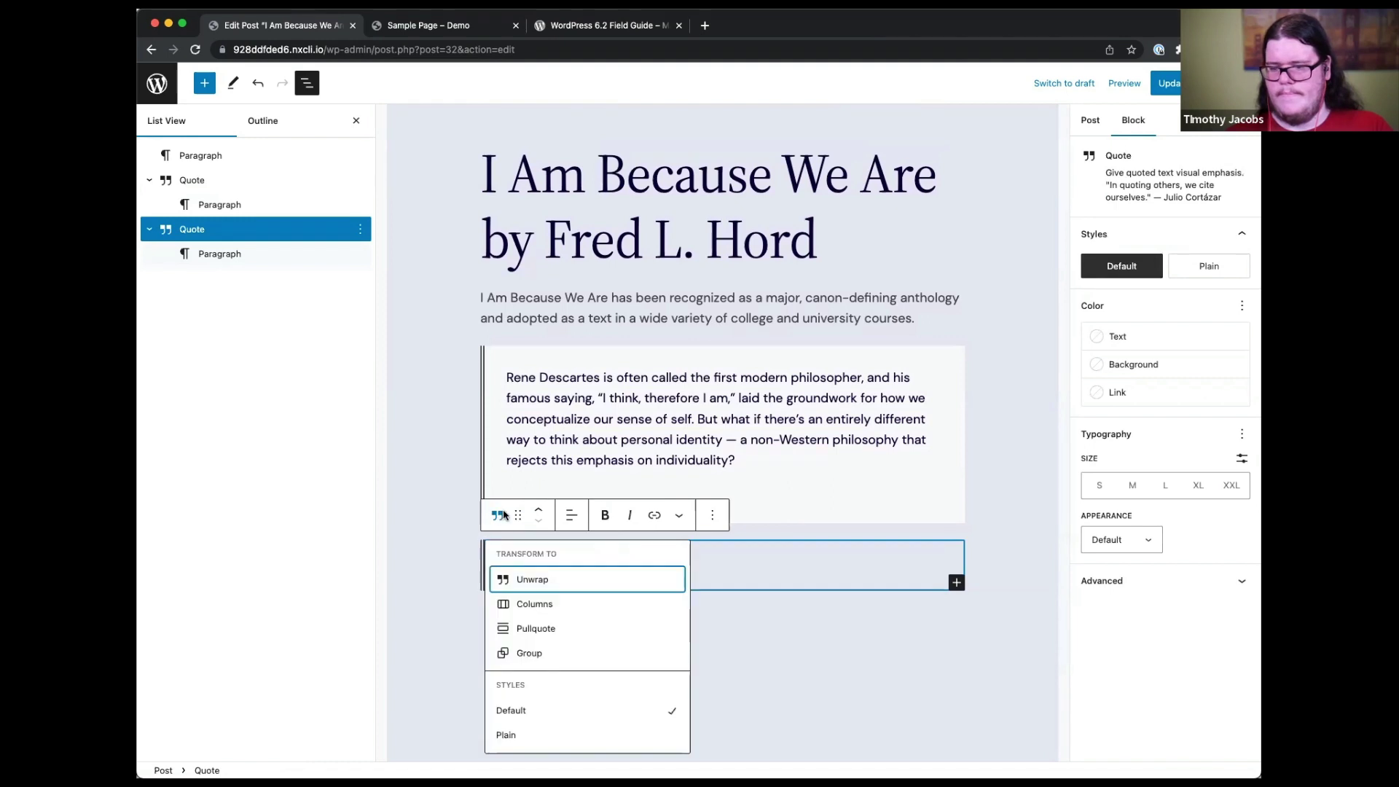
key(Escape)
click(713, 515)
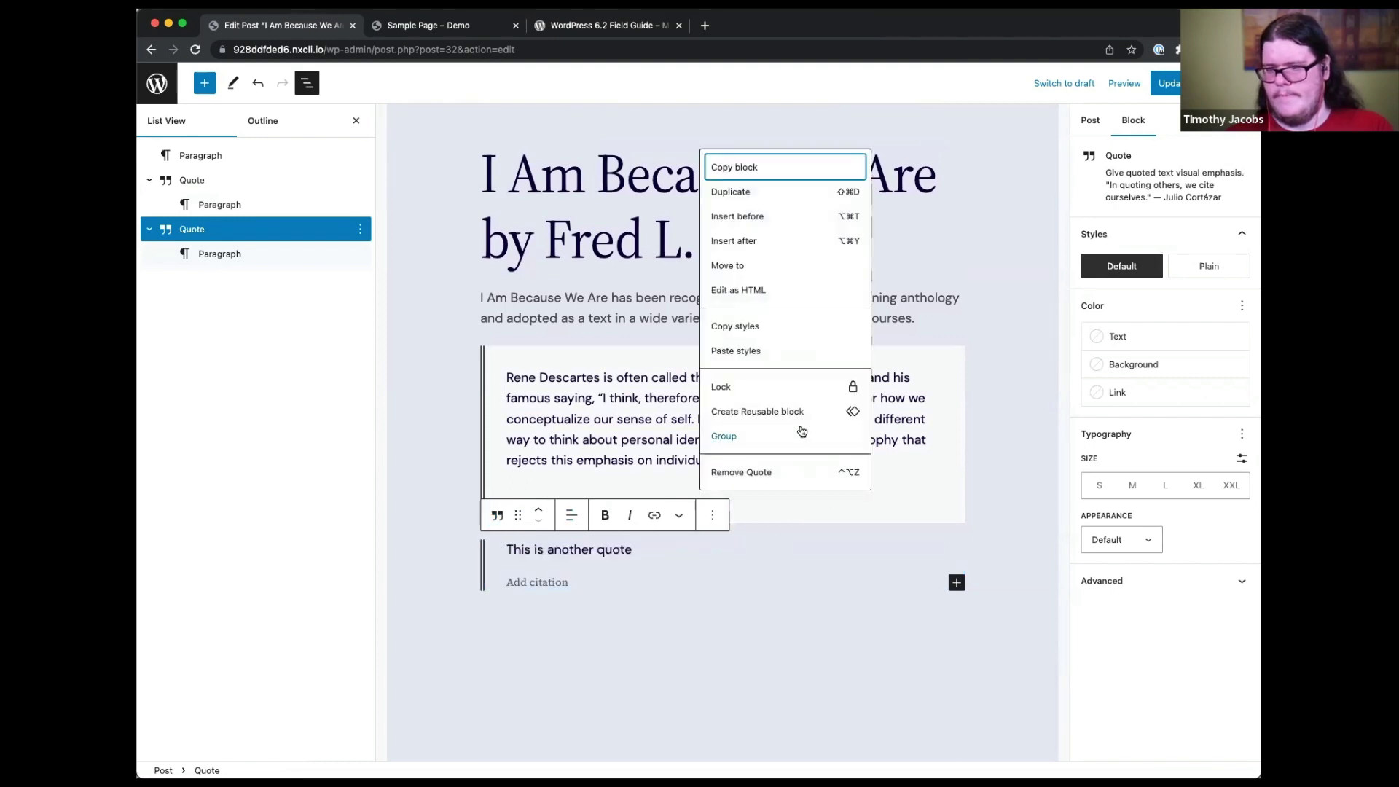
click(754, 364)
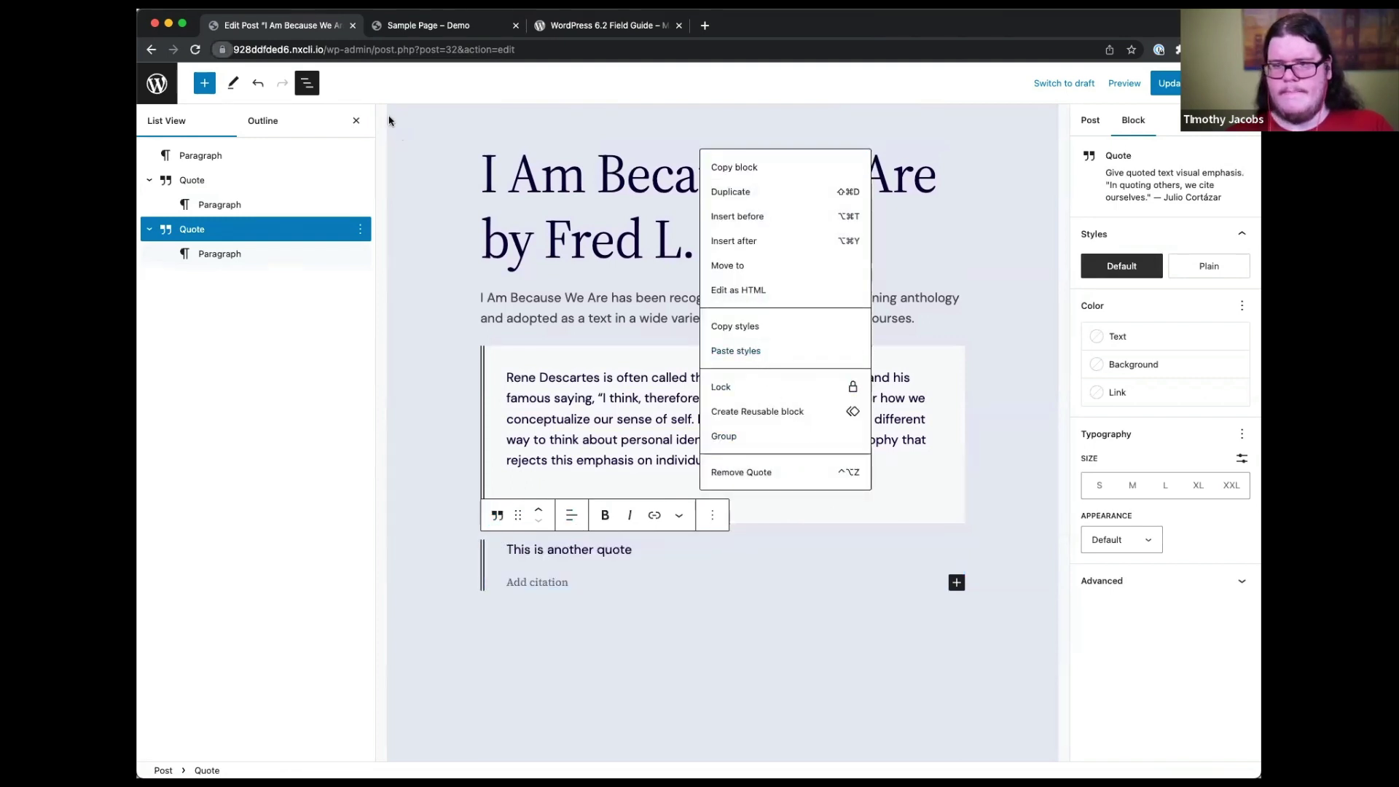
click(1018, 540)
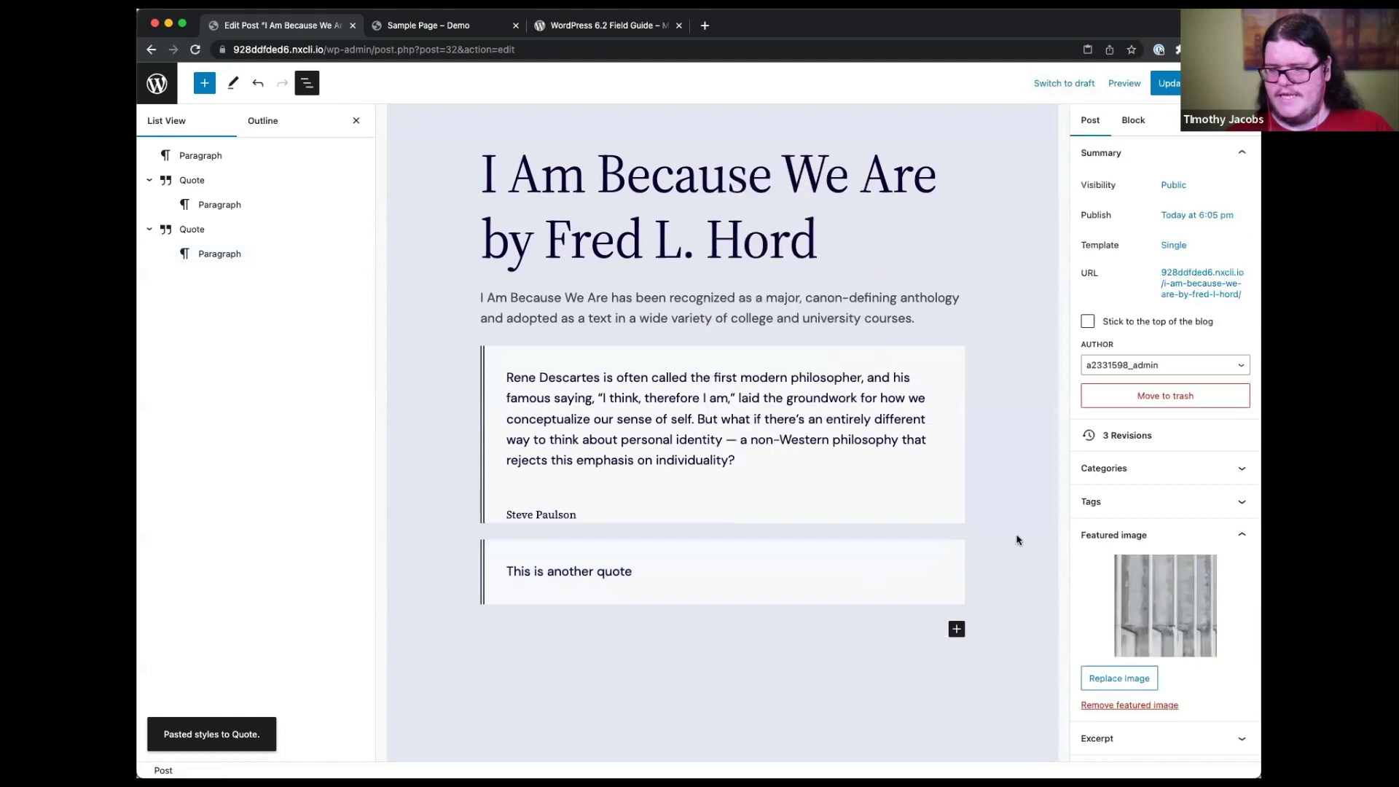
click(888, 548)
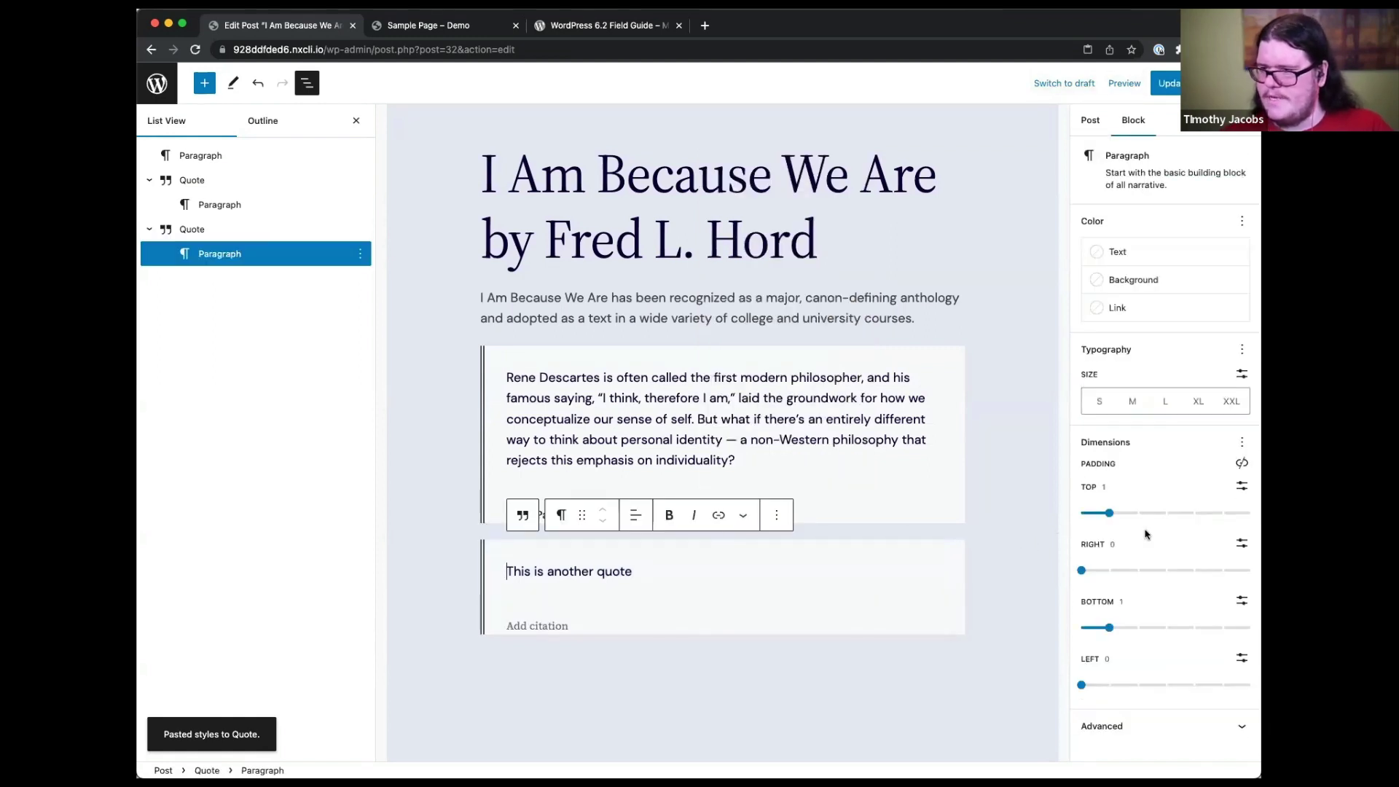
click(1168, 84)
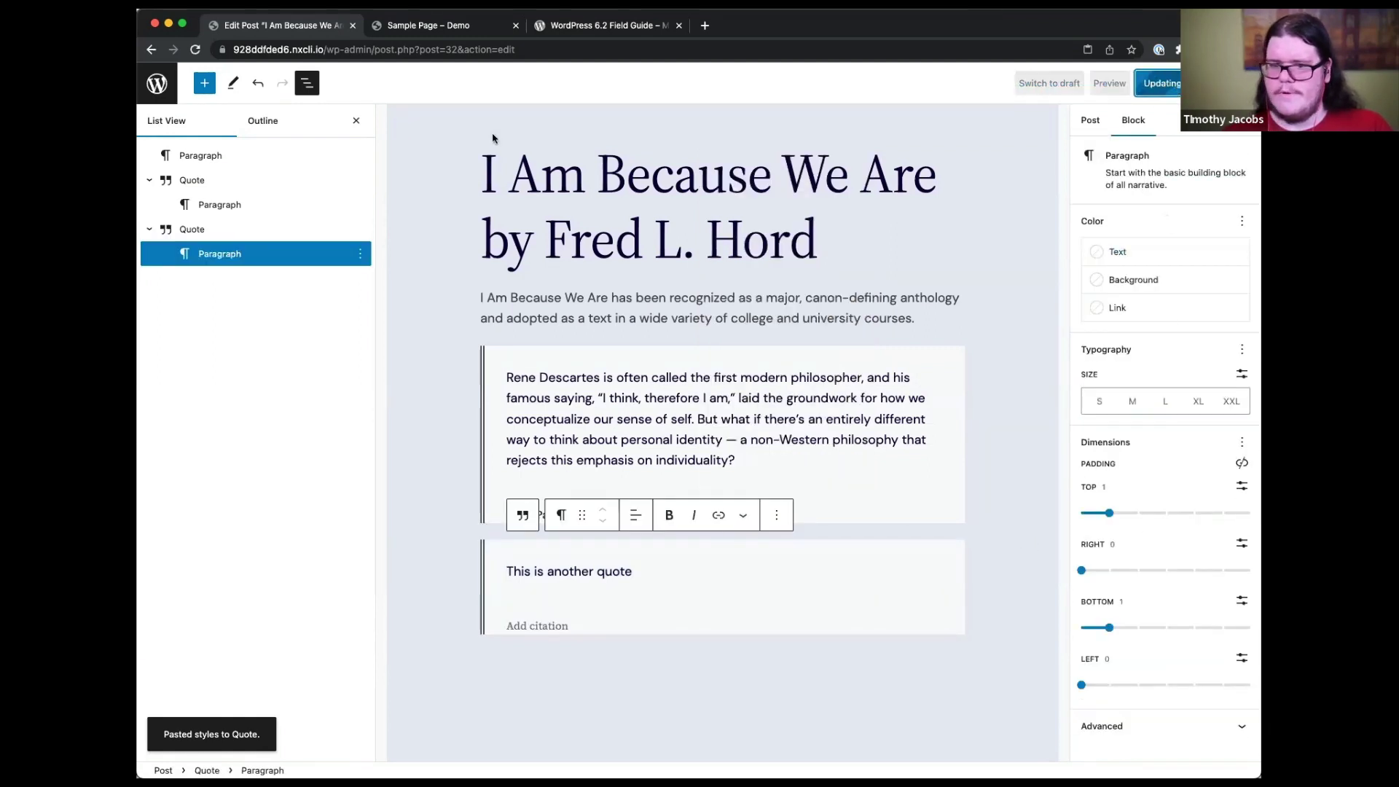
- Examine the second Quote block's Advanced, Typography, Styles and Color options, keeping the Default style
click(232, 235)
click(1147, 579)
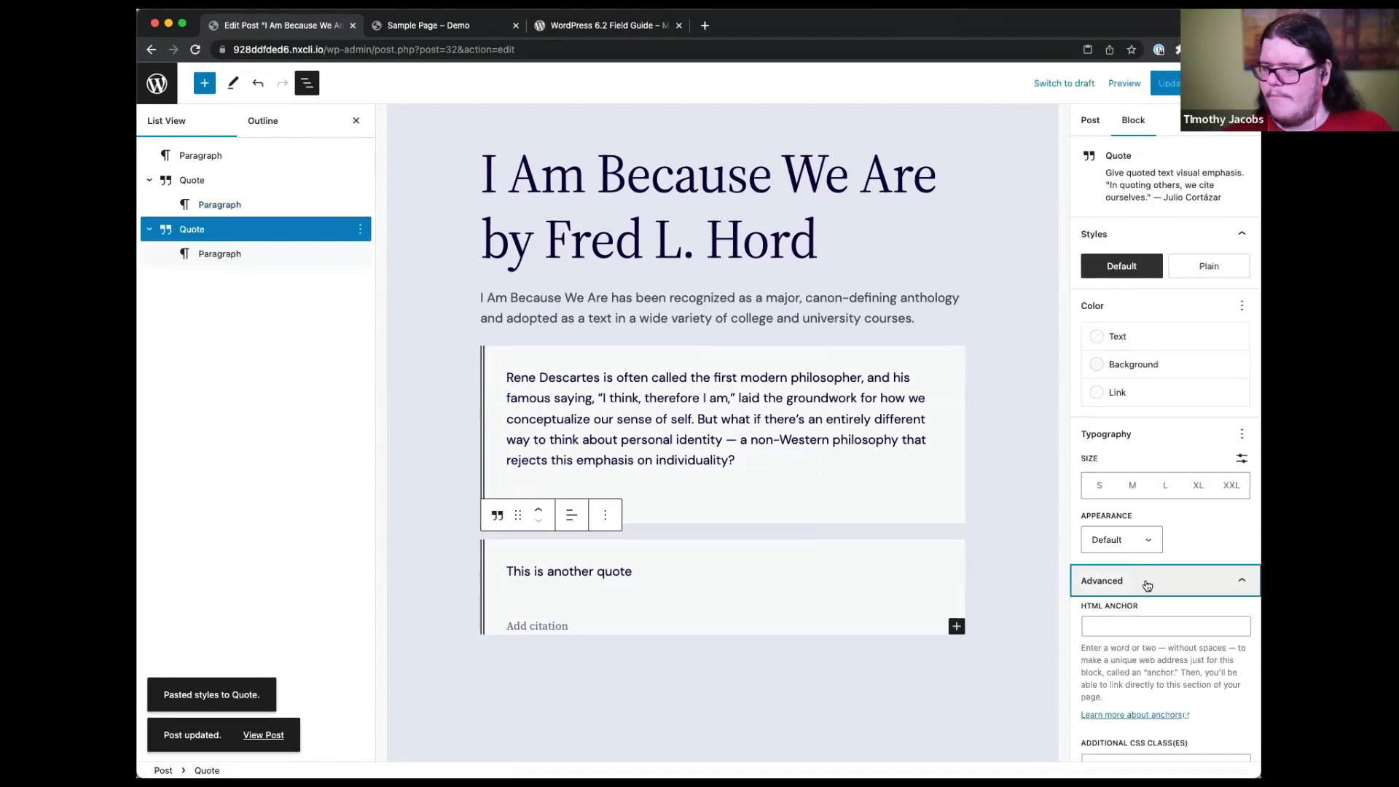
scroll(1148, 581, up, 2)
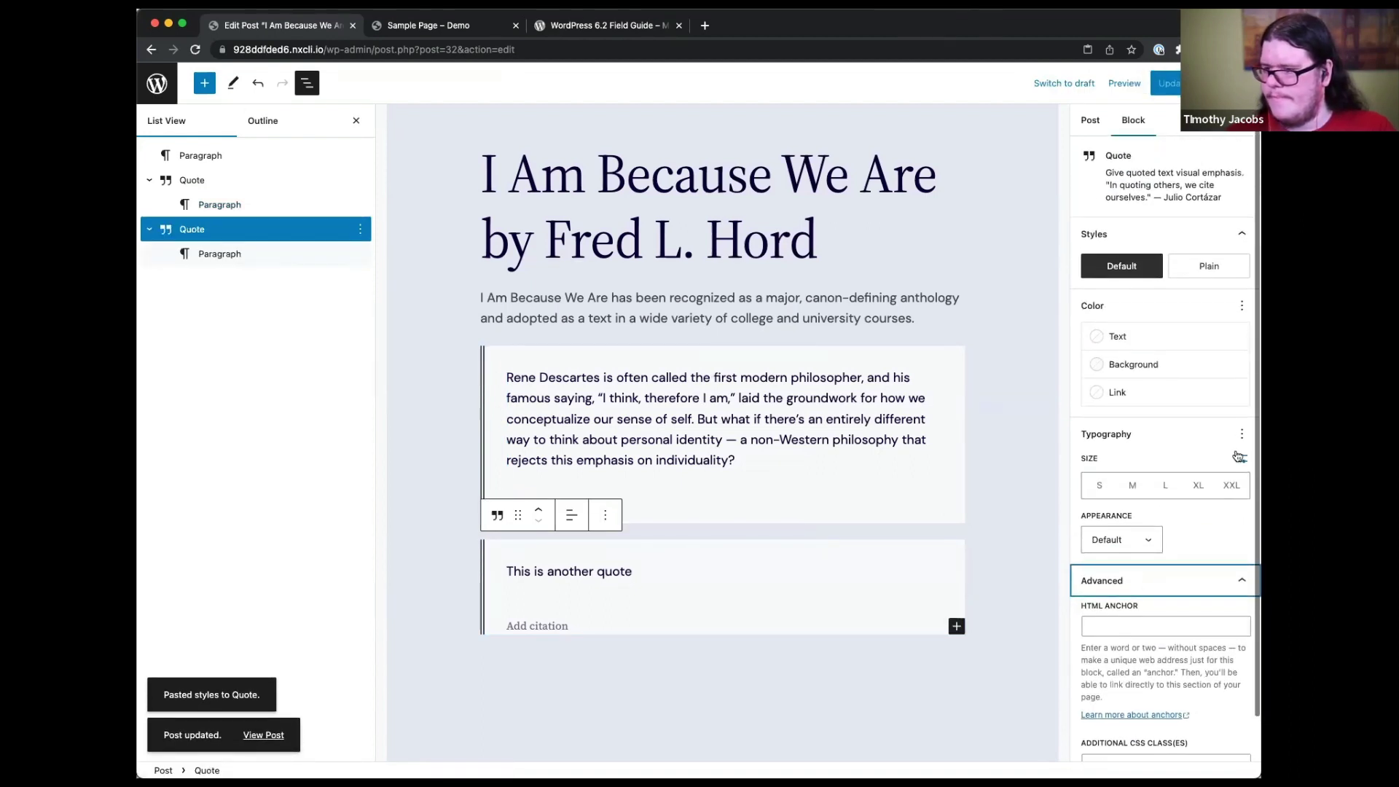
click(1242, 435)
click(1244, 435)
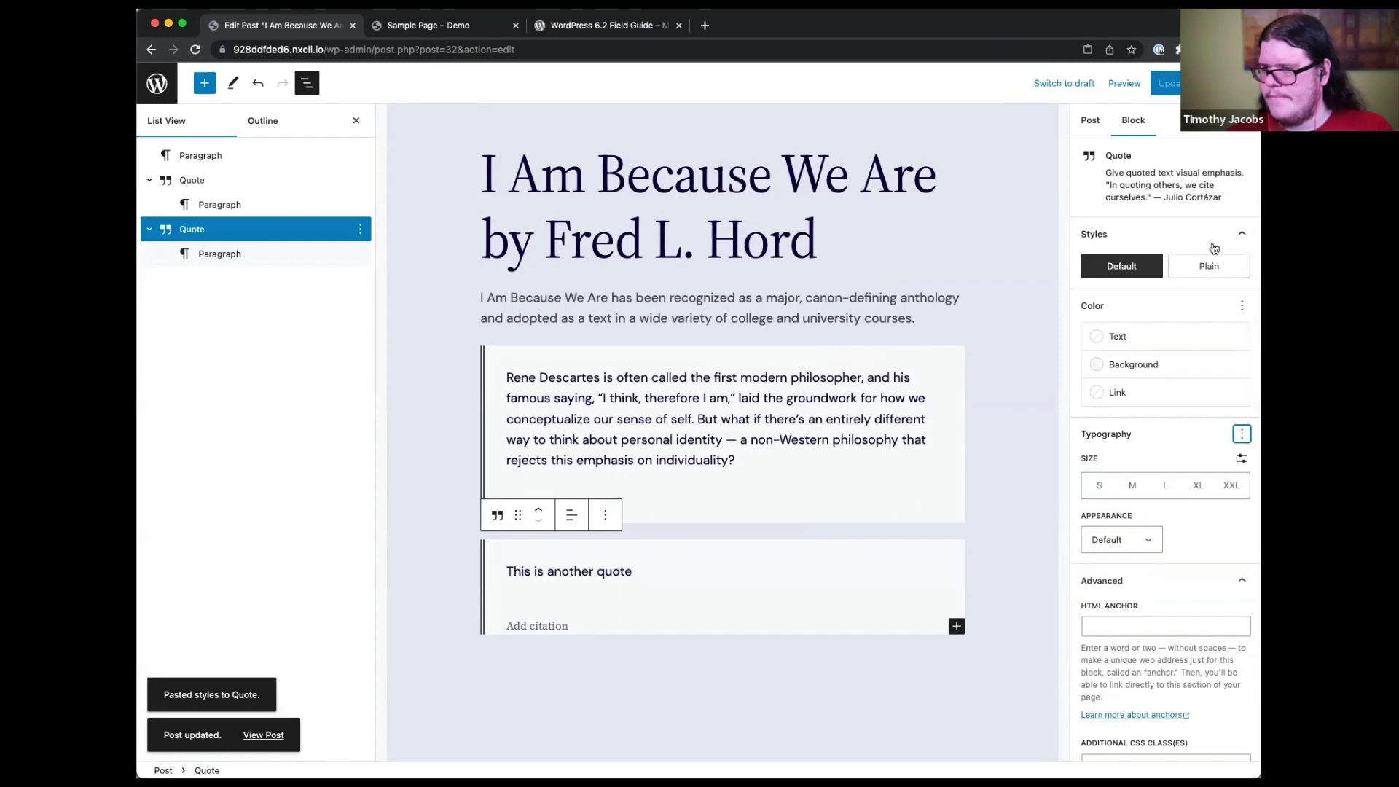
click(1208, 265)
click(1122, 266)
click(1242, 305)
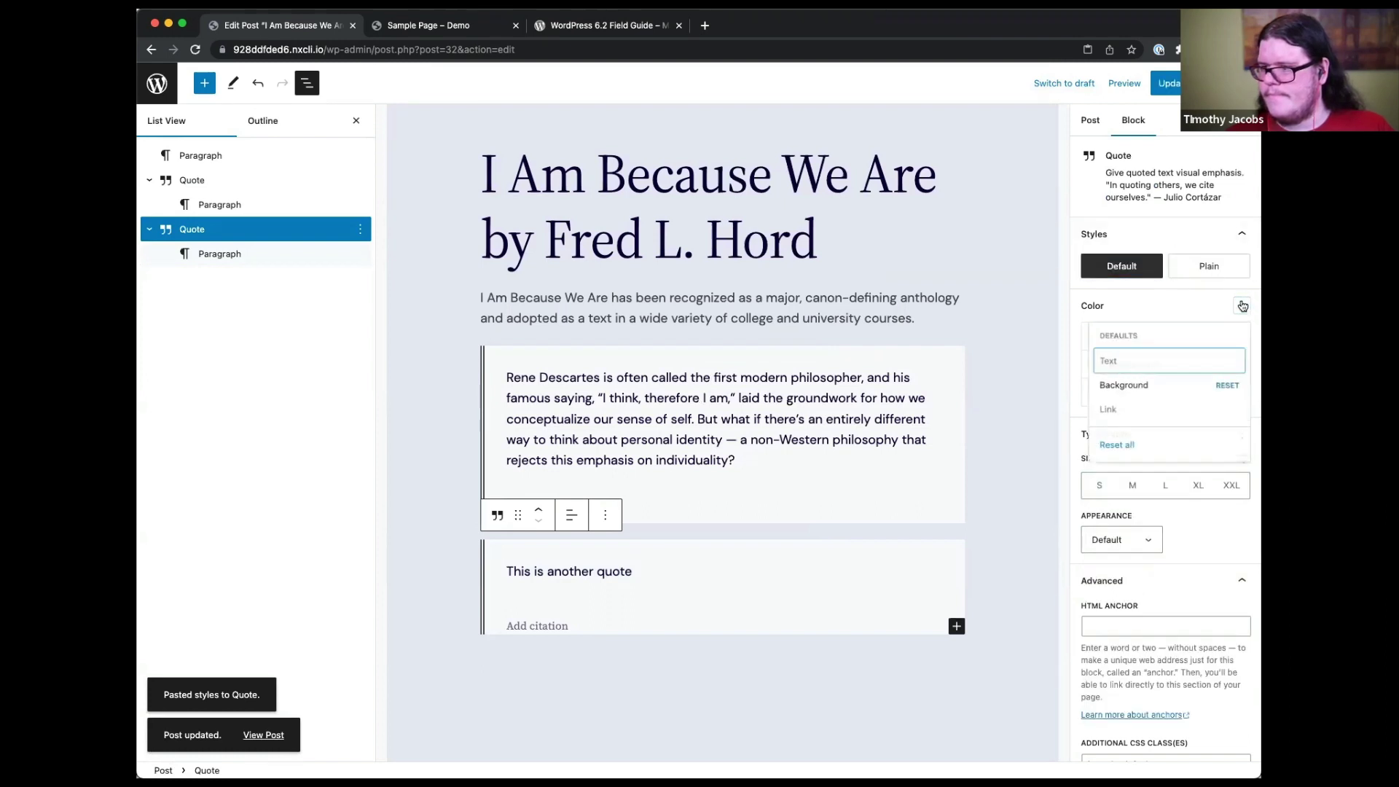
click(1242, 305)
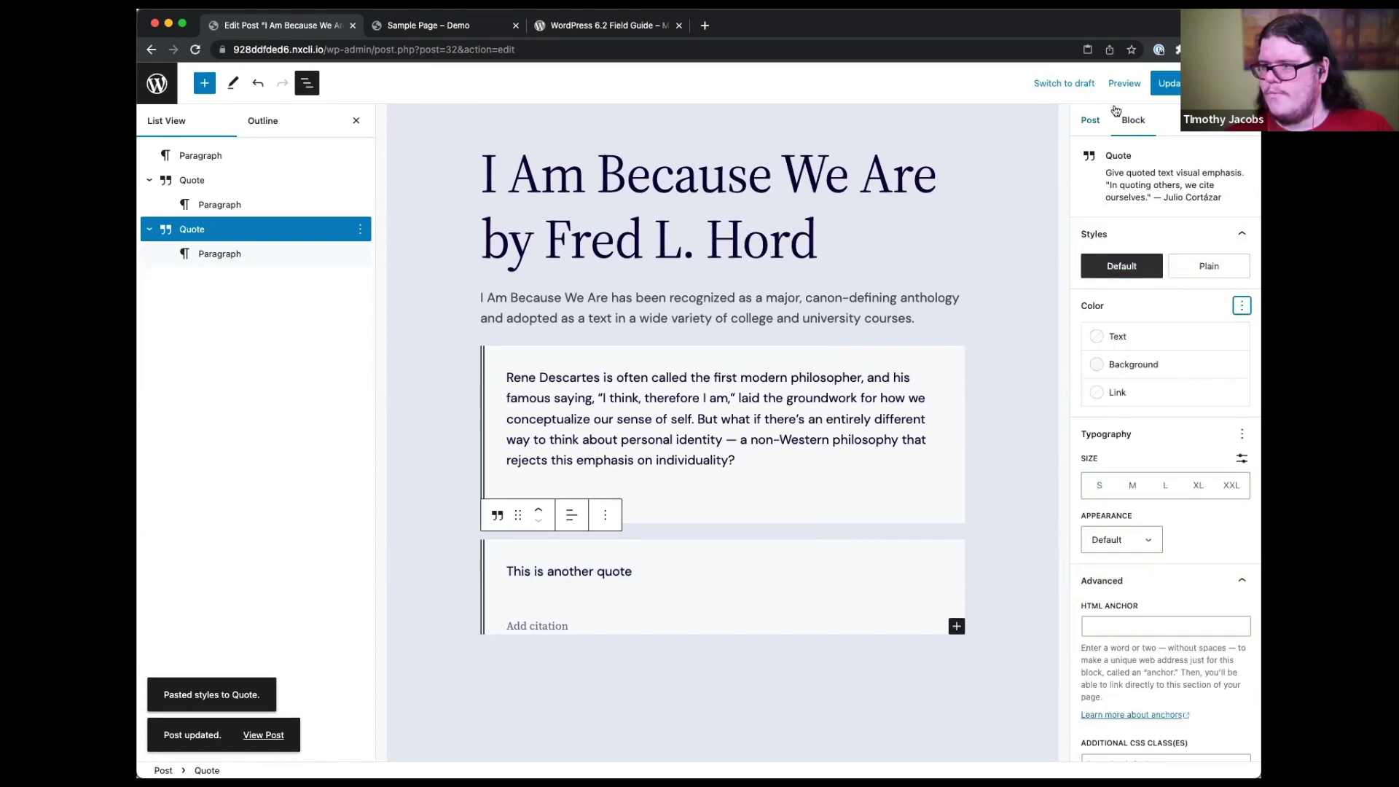
- Save the post with the styled second Quote block in place
click(1167, 84)
click(1241, 83)
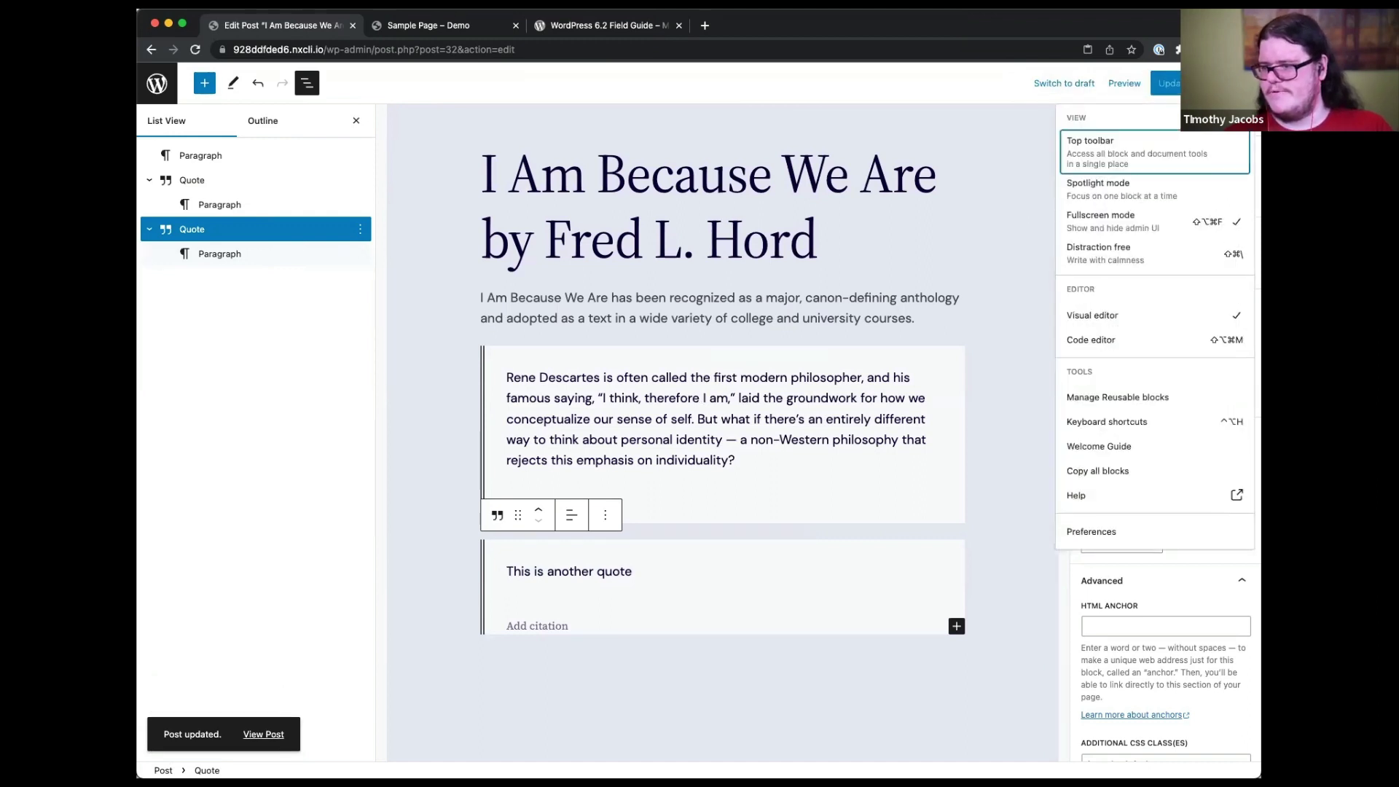
key(Escape)
- Leave the post and open the Home template for editing in the site editor
click(157, 97)
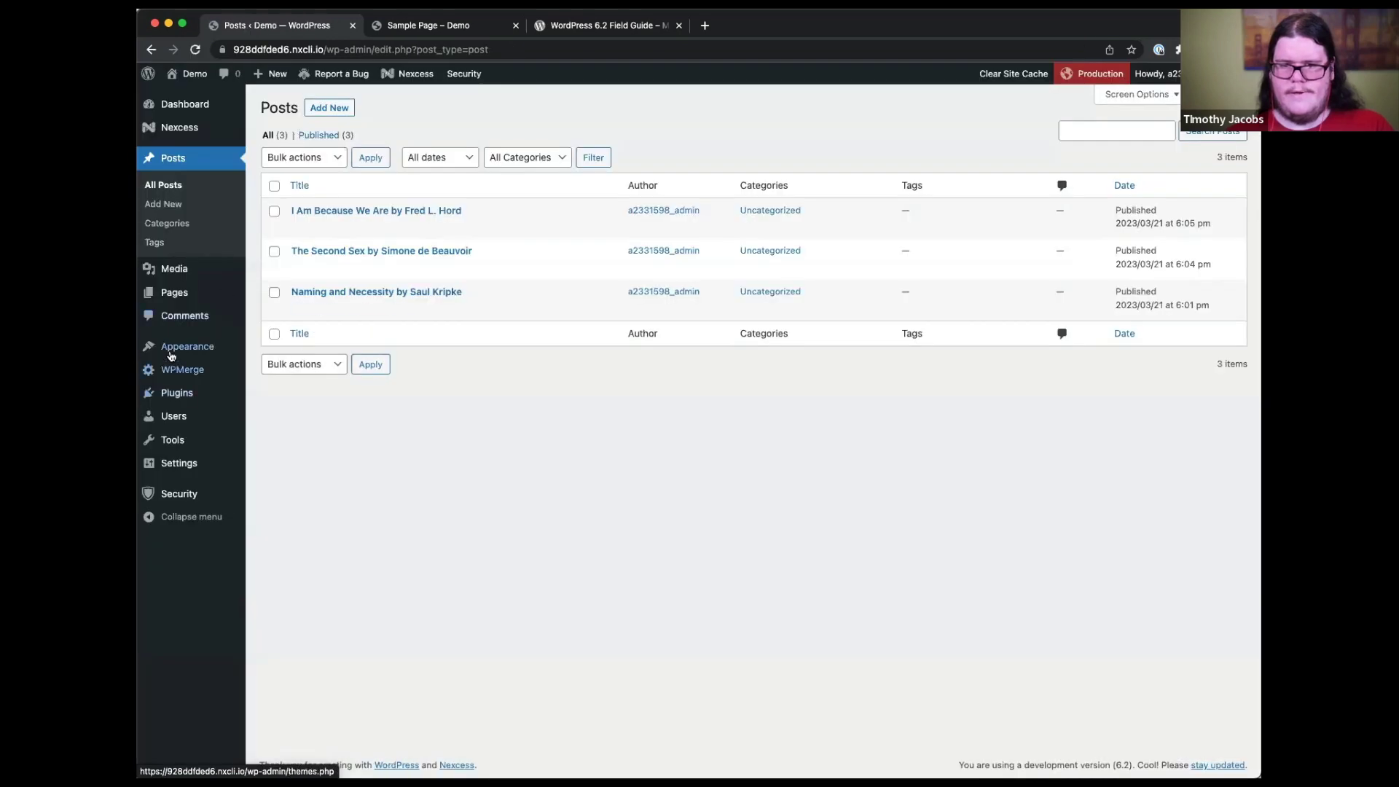
mouse_move(187, 347)
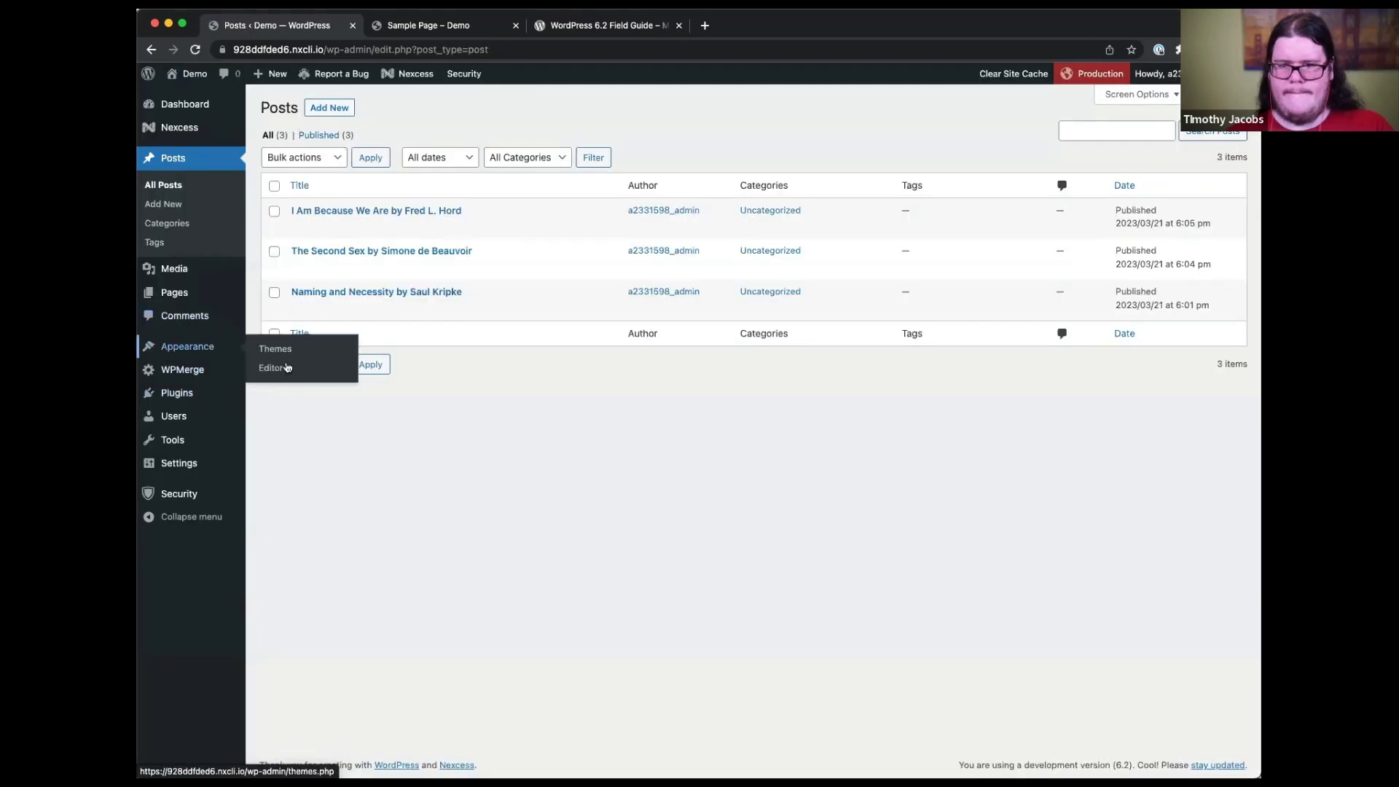
click(287, 367)
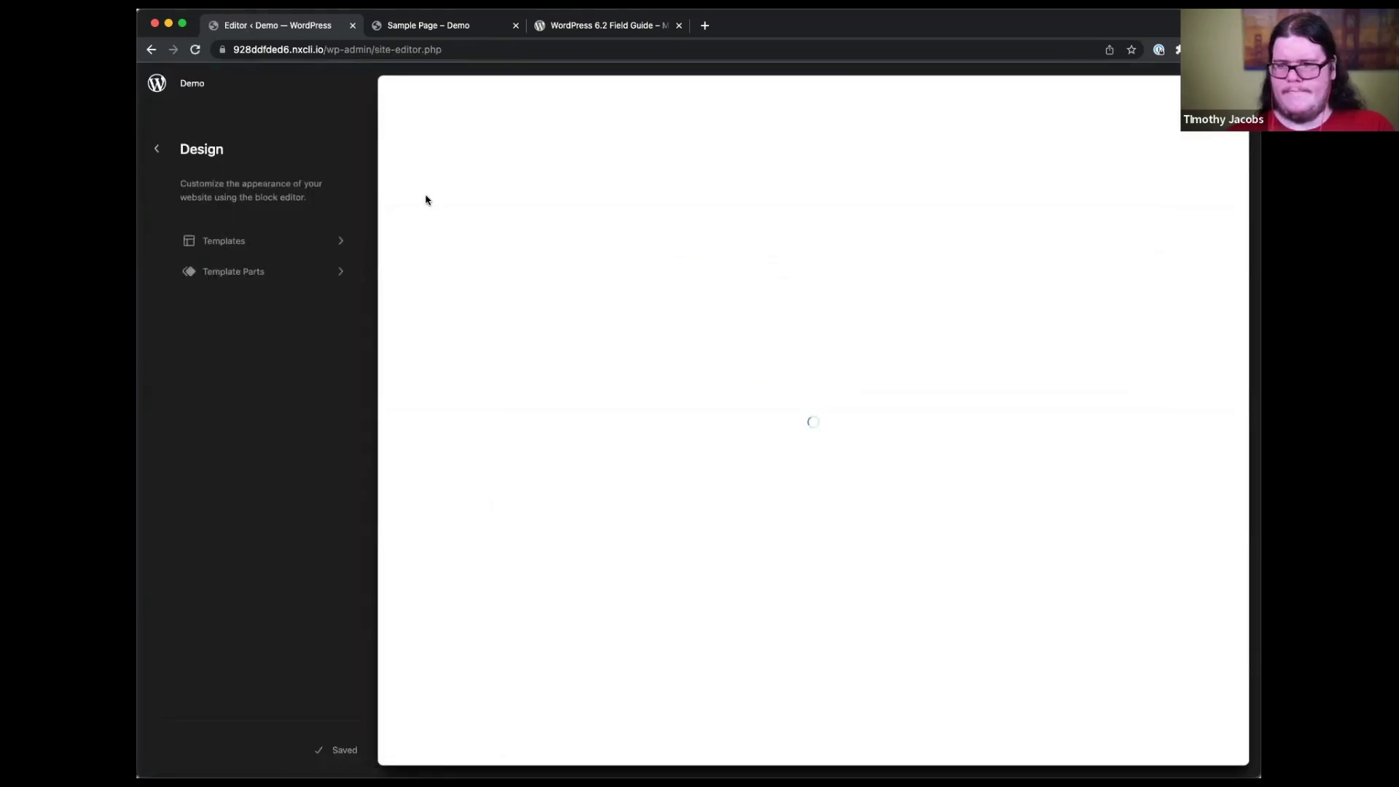
scroll(593, 510, down, 2)
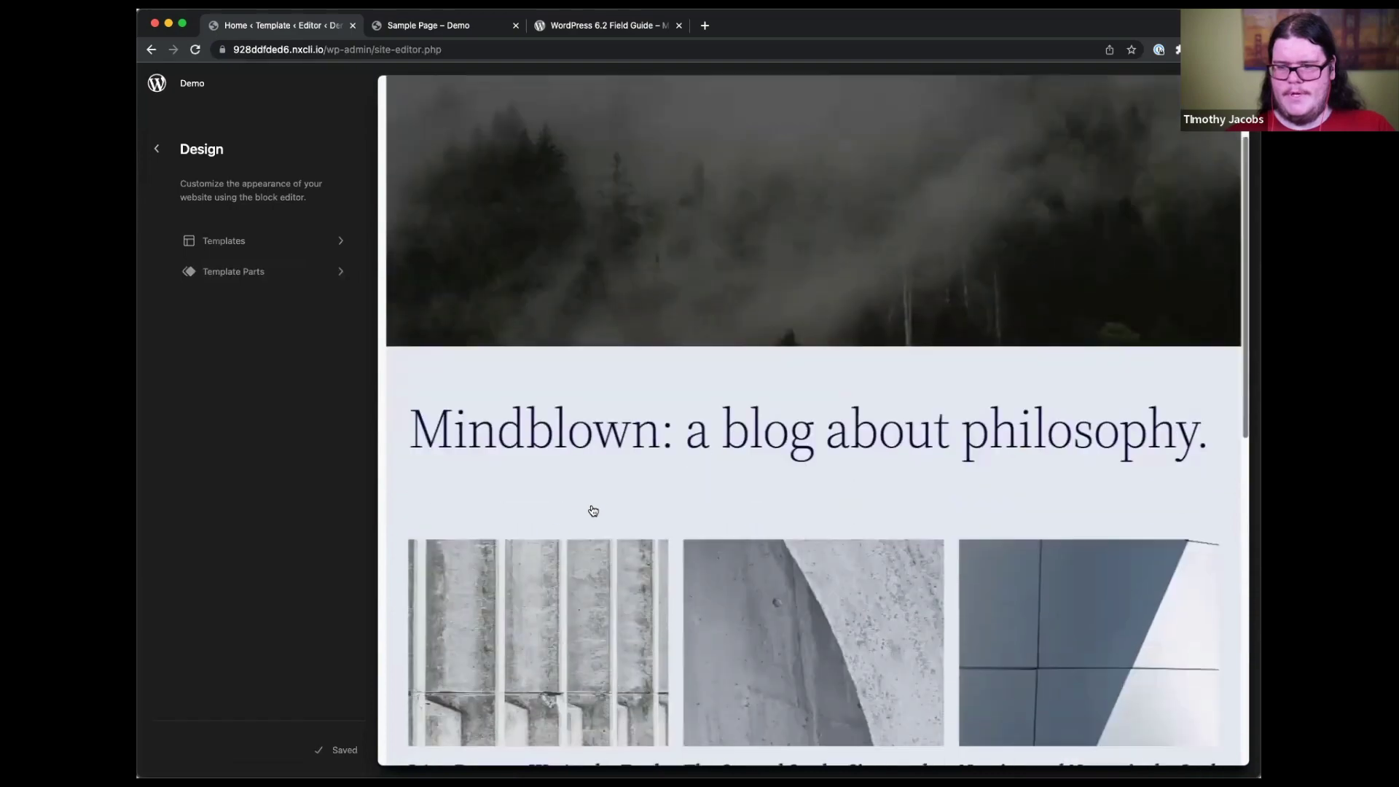
scroll(593, 510, down, 6)
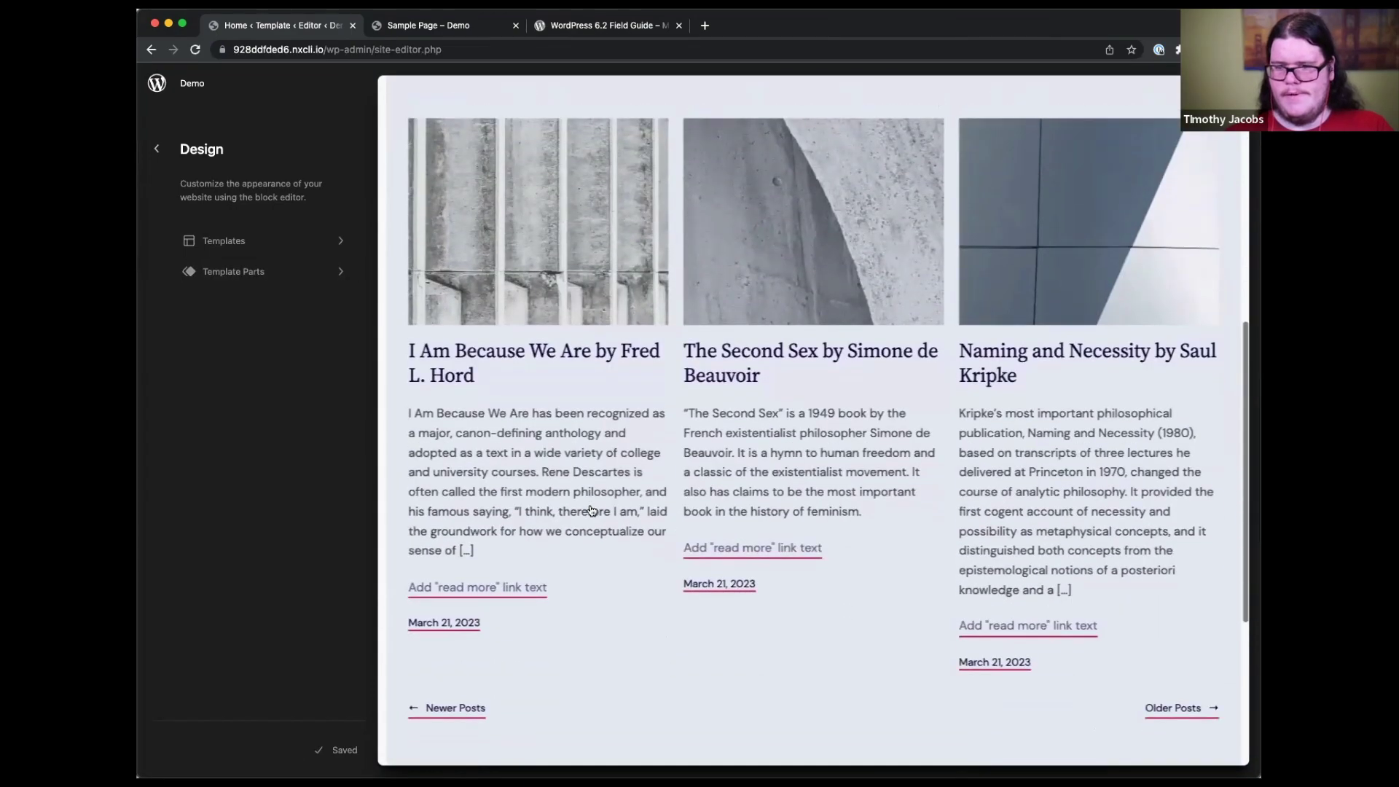
click(542, 361)
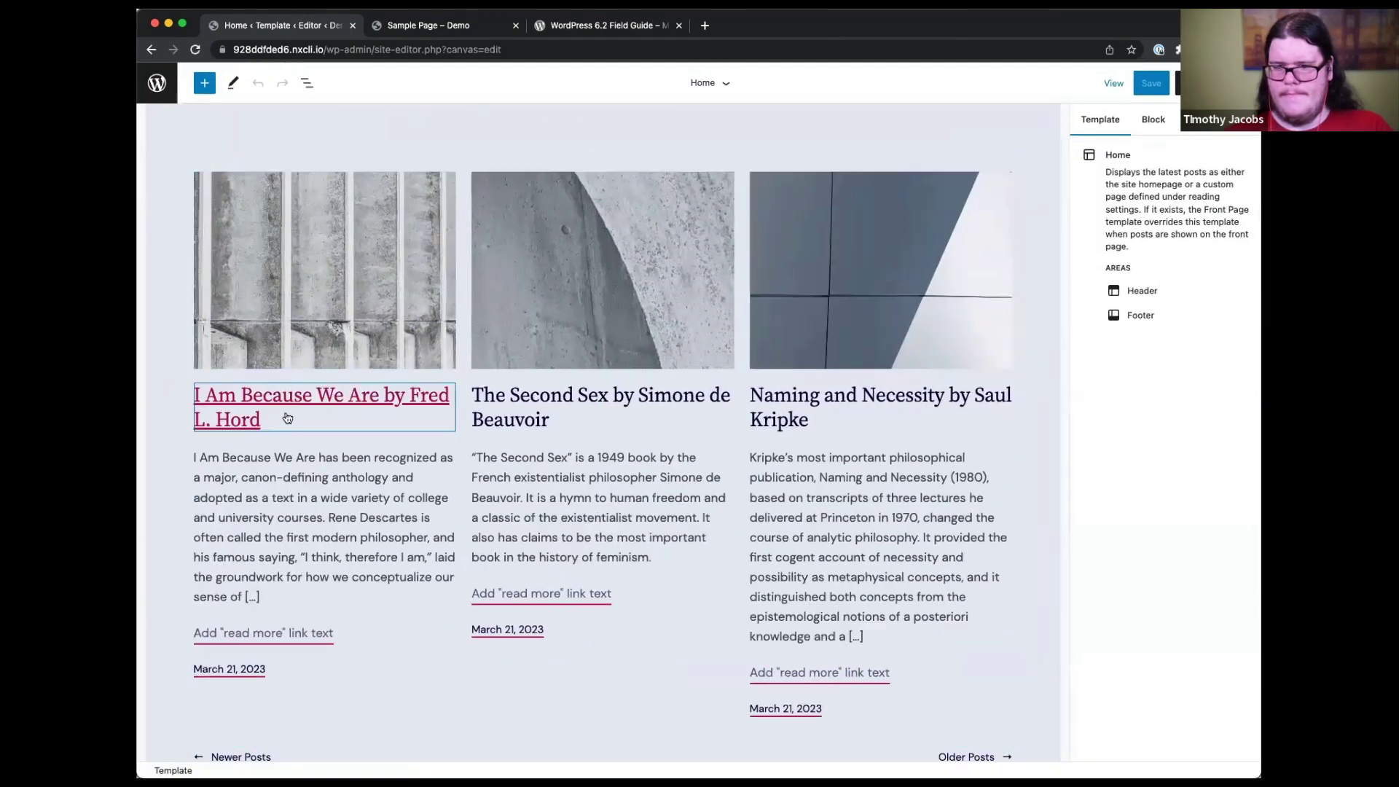
- Examine the block settings of the Home template's first post title, its excerpt with Advanced options, the Get in Touch button and the recommendations paragraph
click(286, 408)
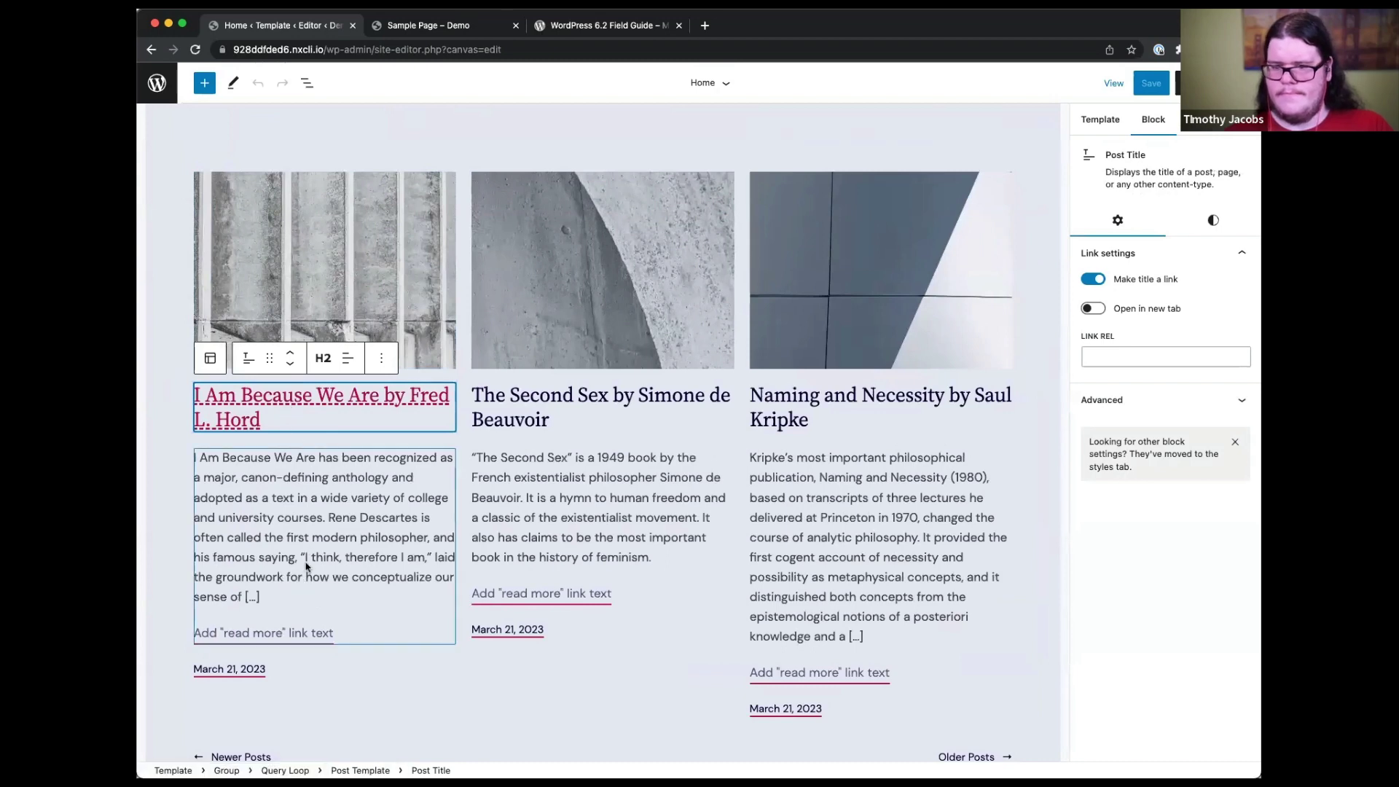
click(337, 546)
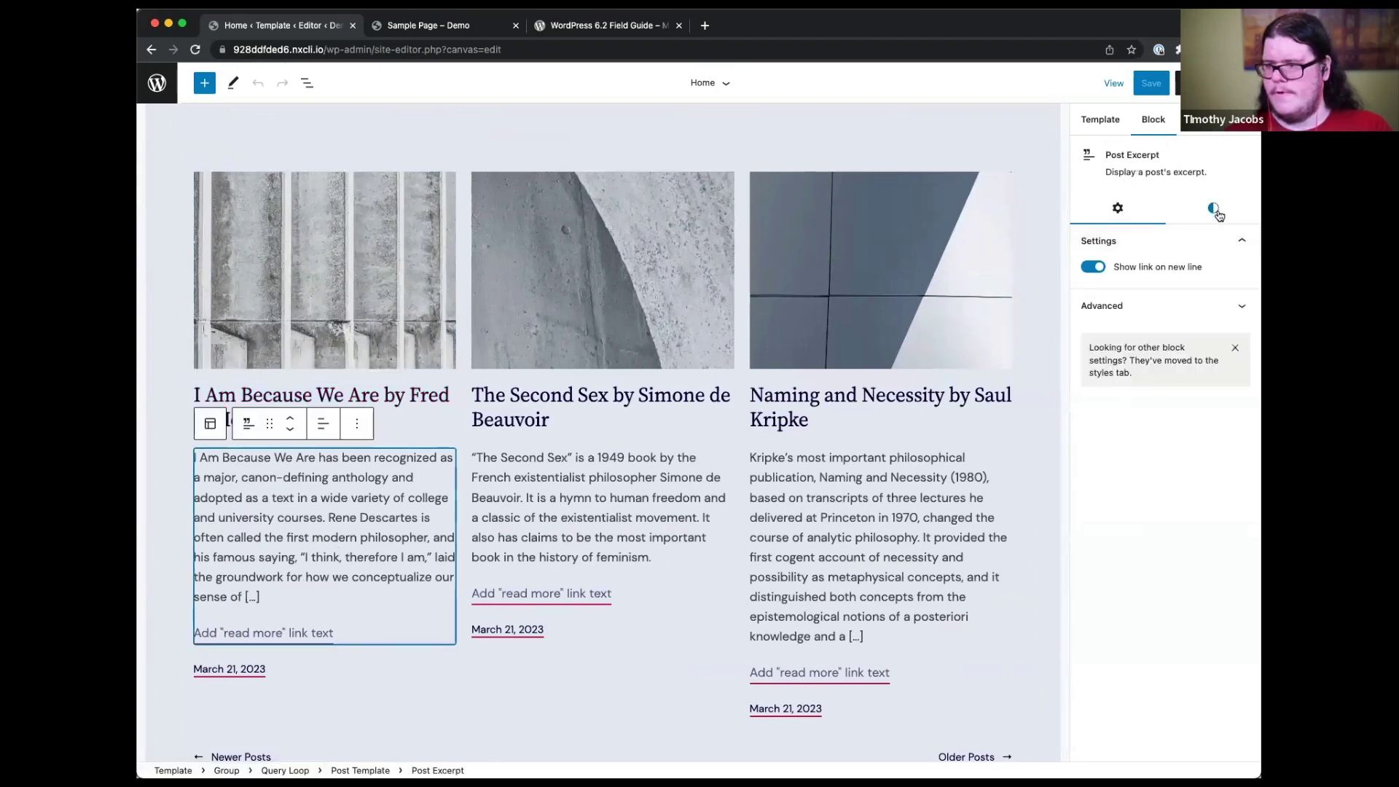
click(1229, 305)
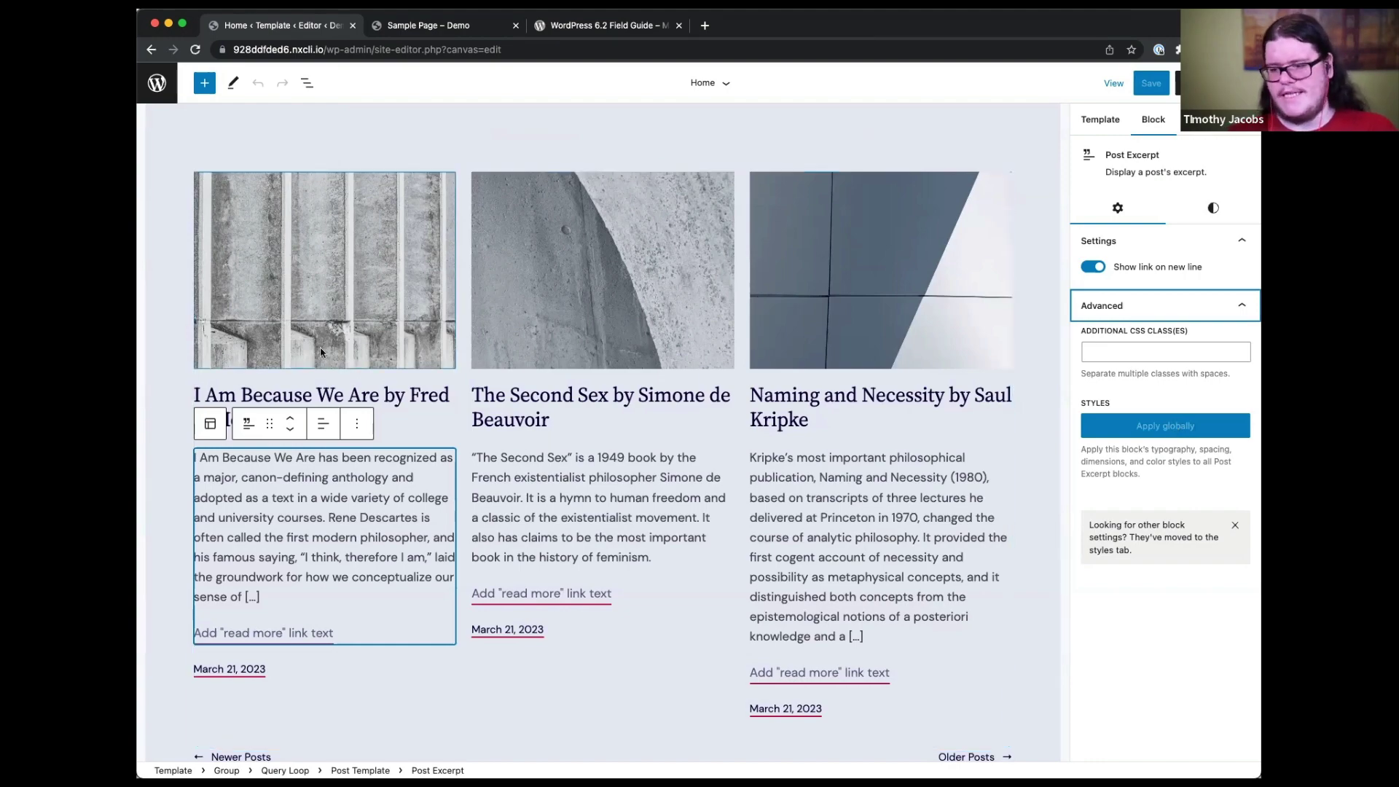
scroll(364, 357, down, 10)
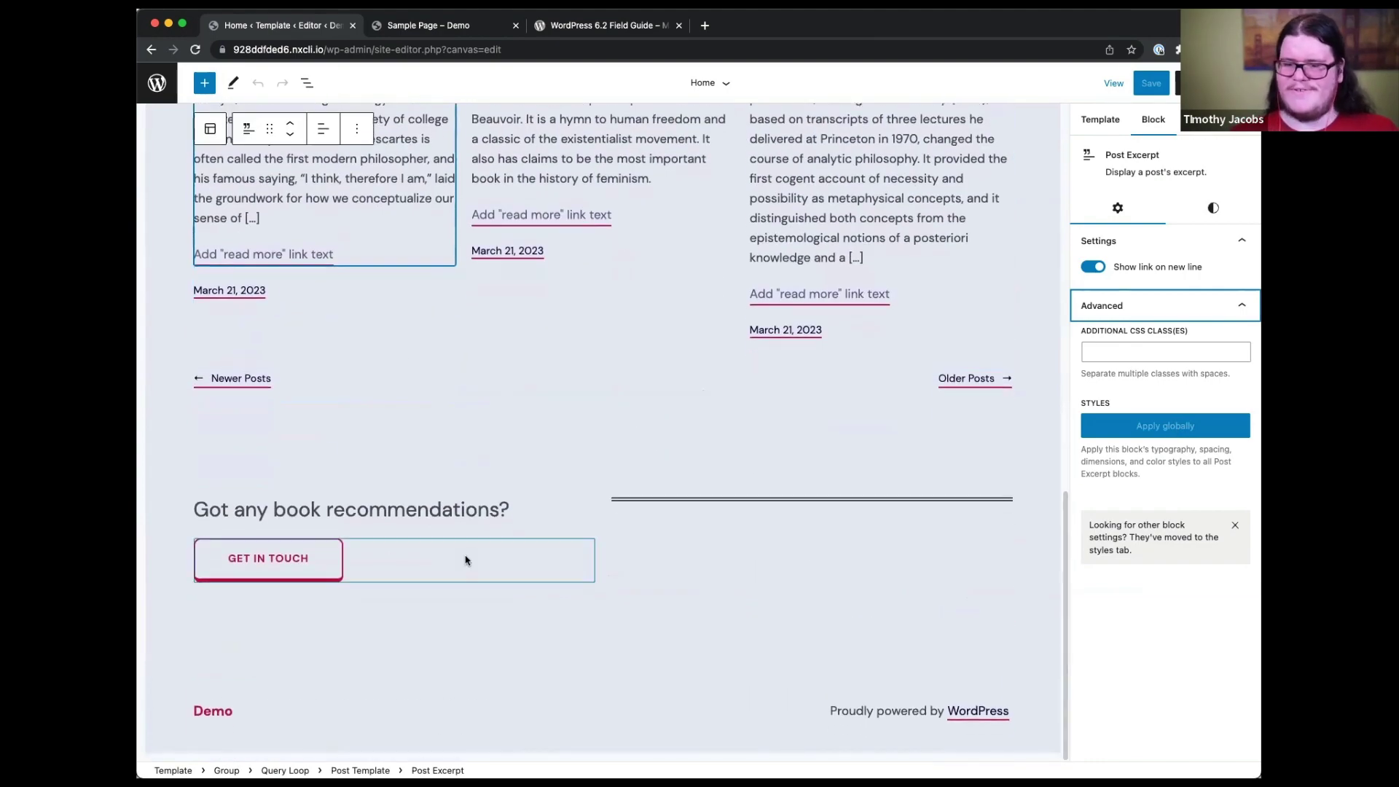
click(461, 576)
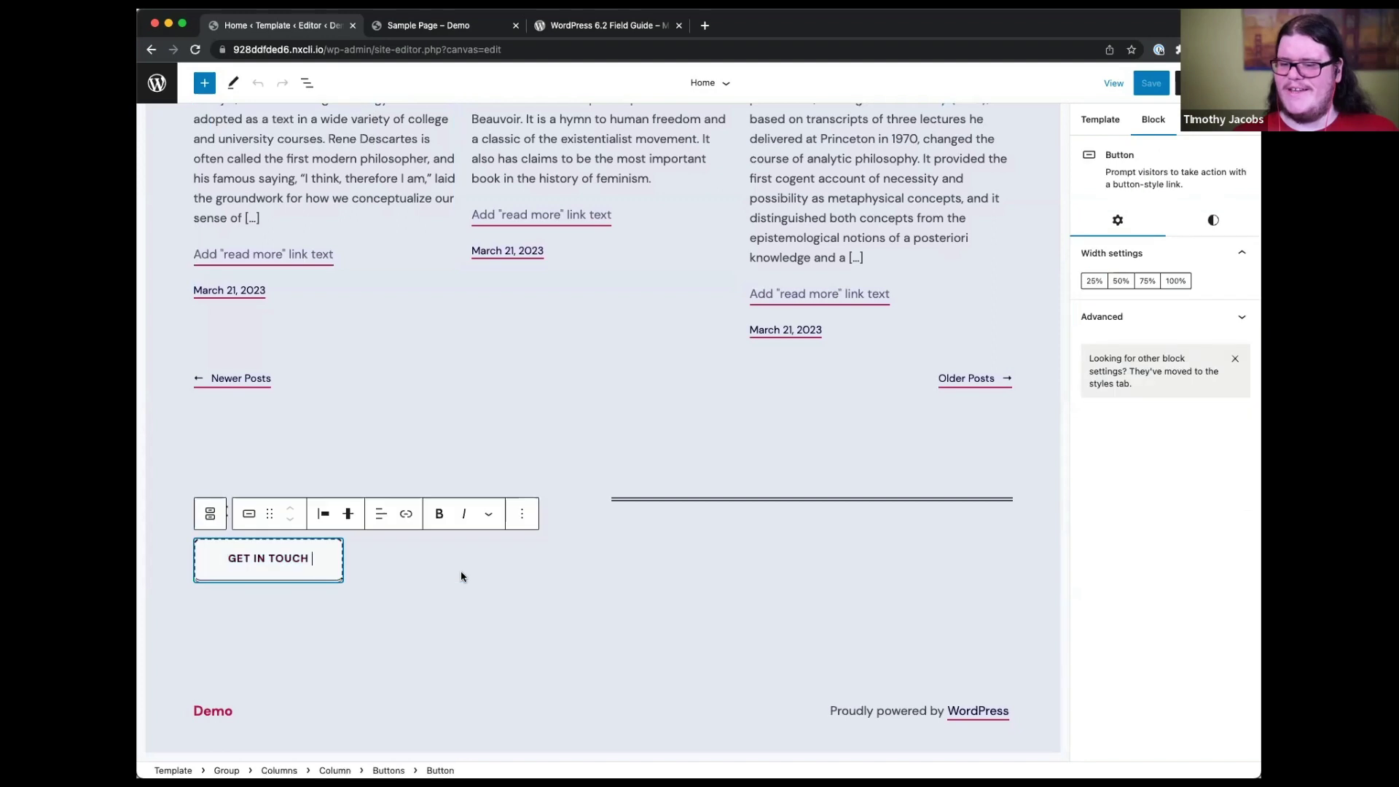
click(580, 522)
click(542, 504)
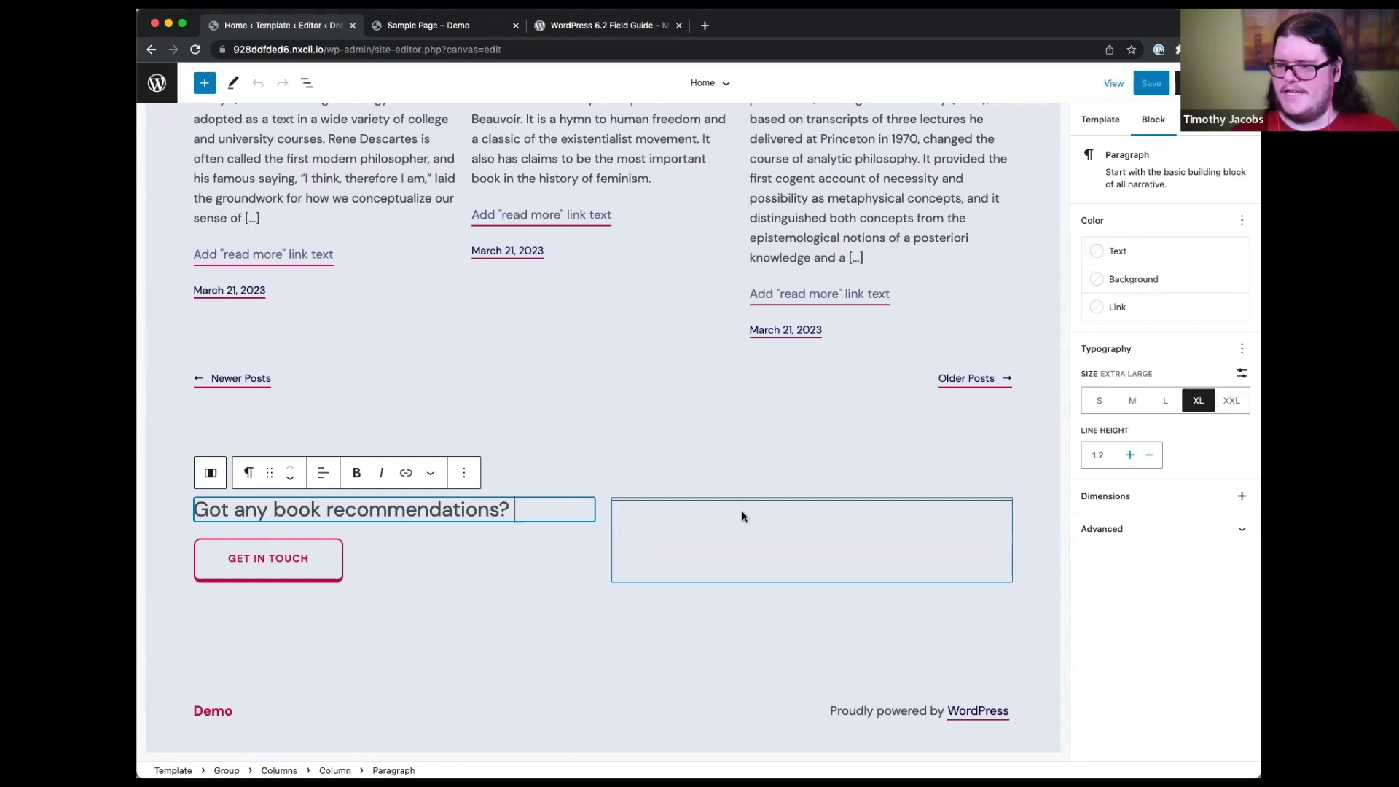
drag(744, 516, 682, 426)
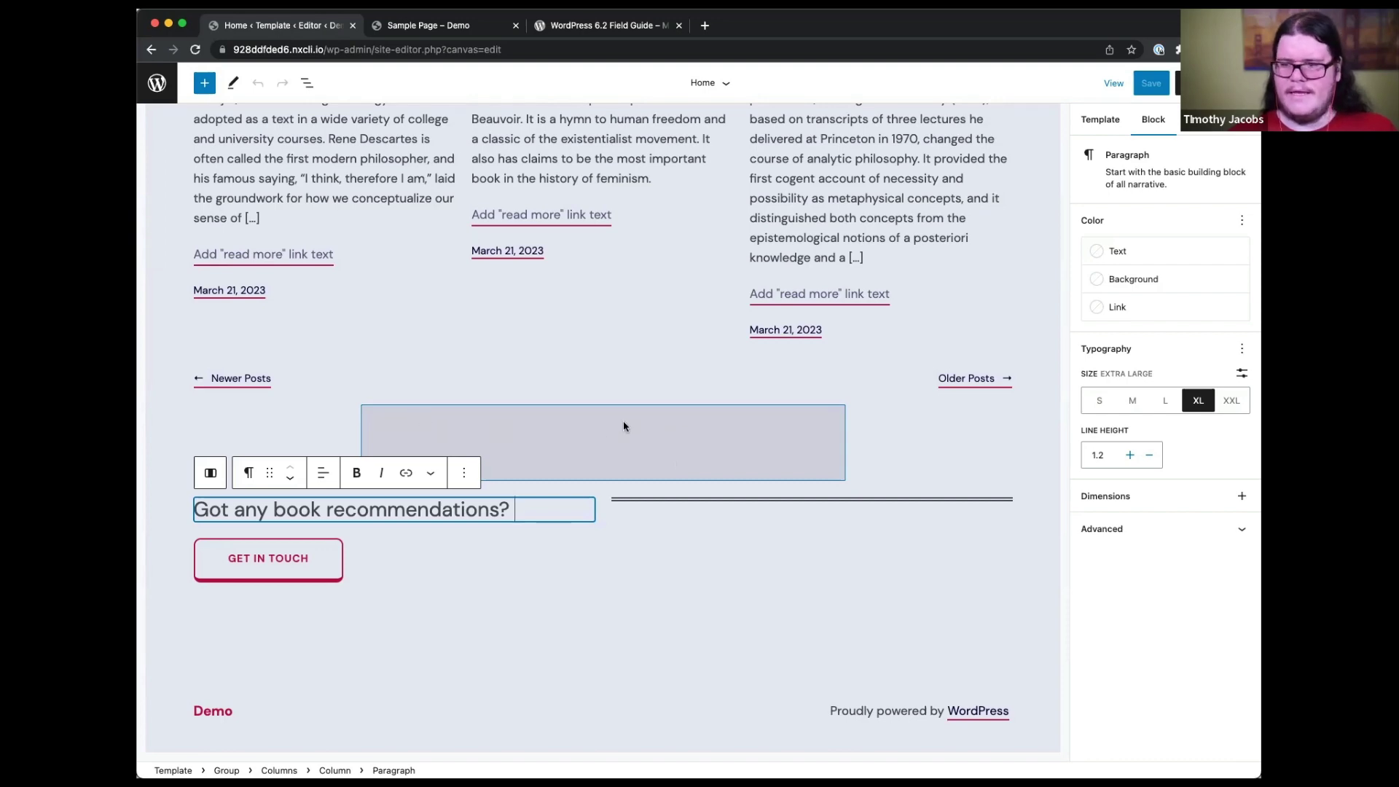
scroll(623, 428, up, 8)
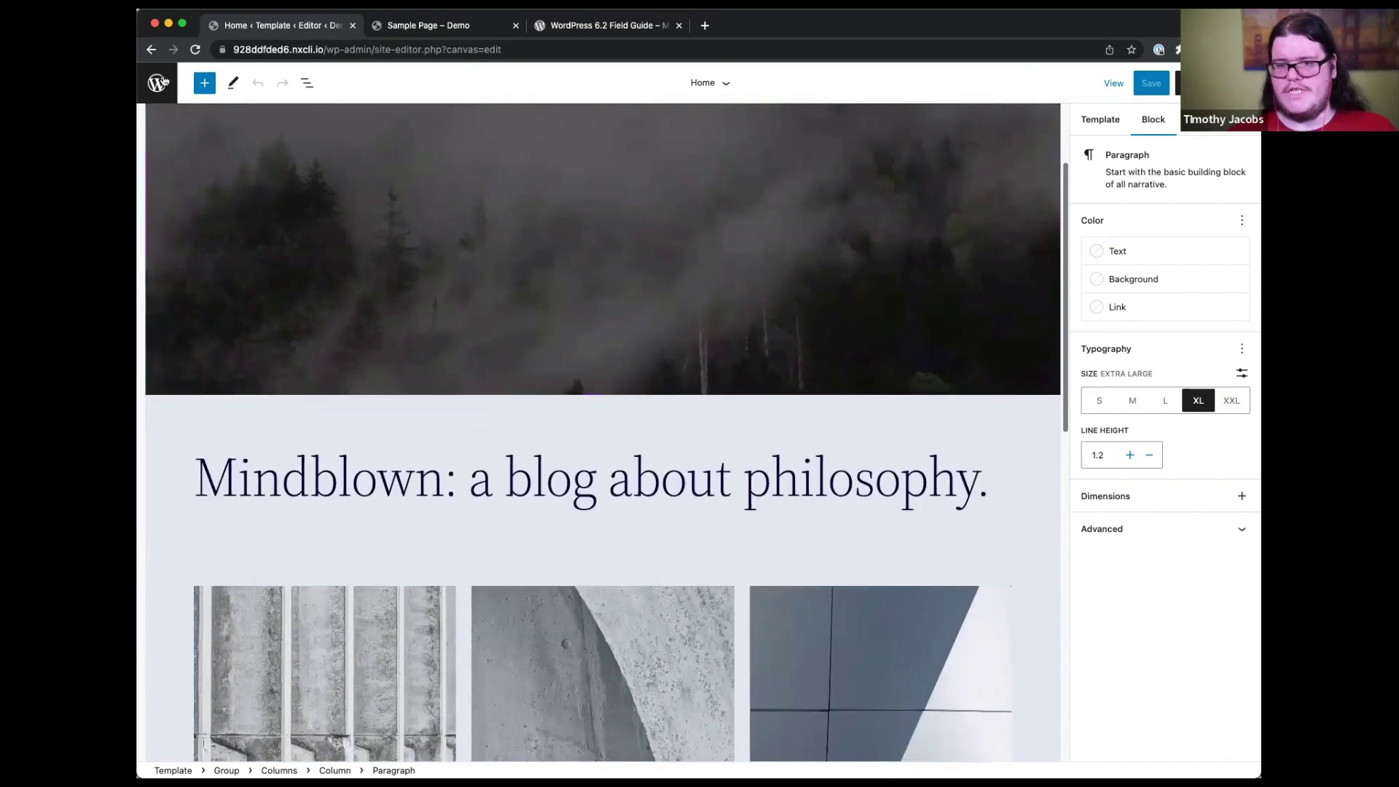
- Leave the site editor and open the post "Naming and Necessity by Saul Kripke" for editing
click(155, 85)
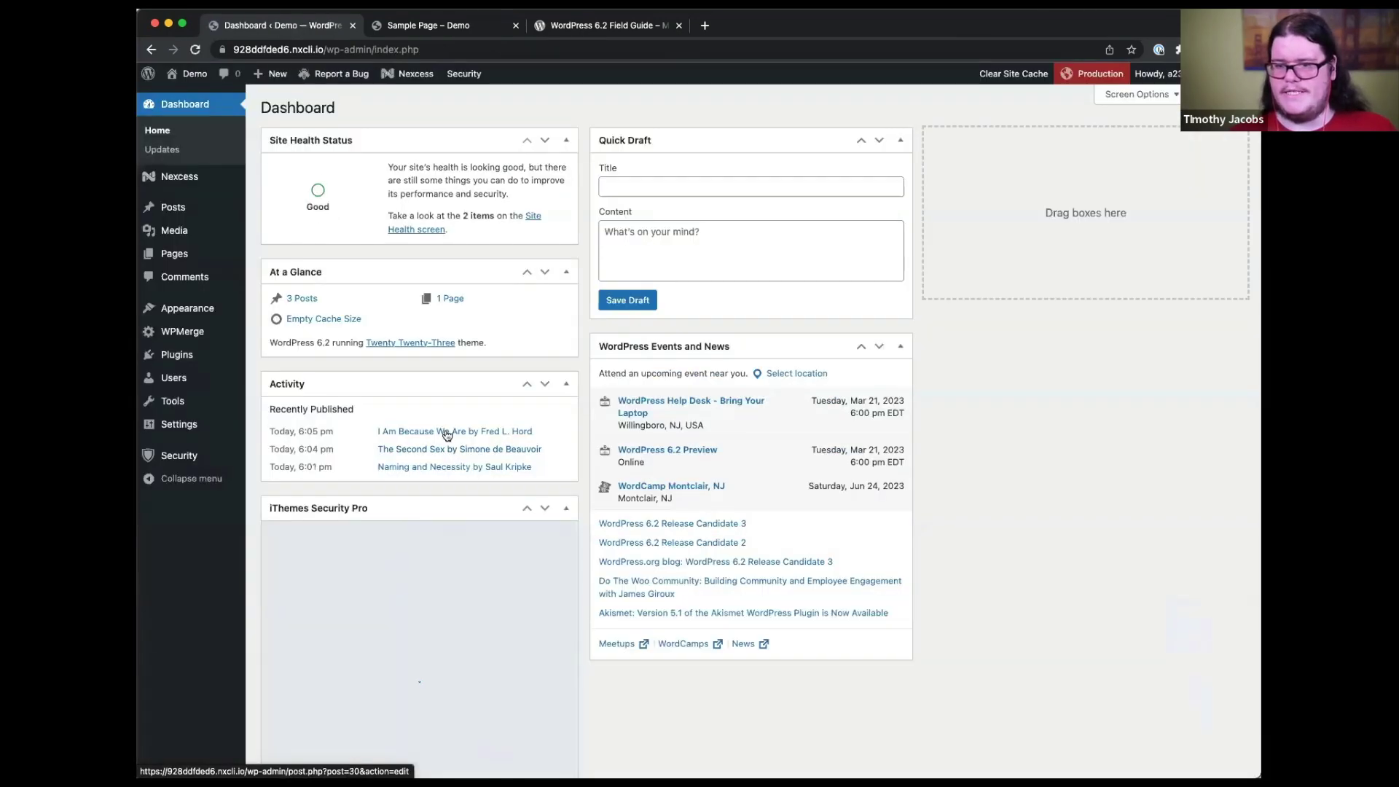
mouse_move(187, 256)
click(173, 207)
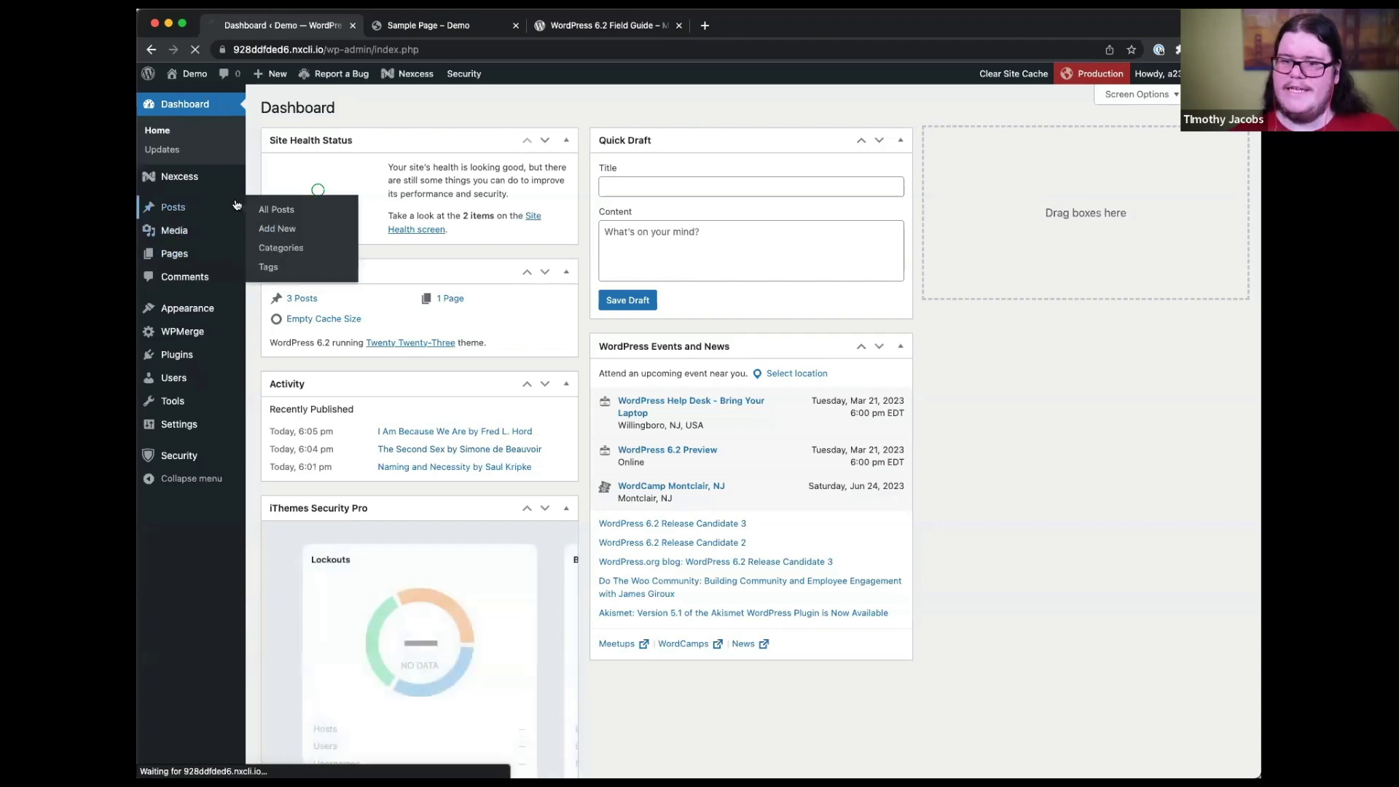
click(376, 291)
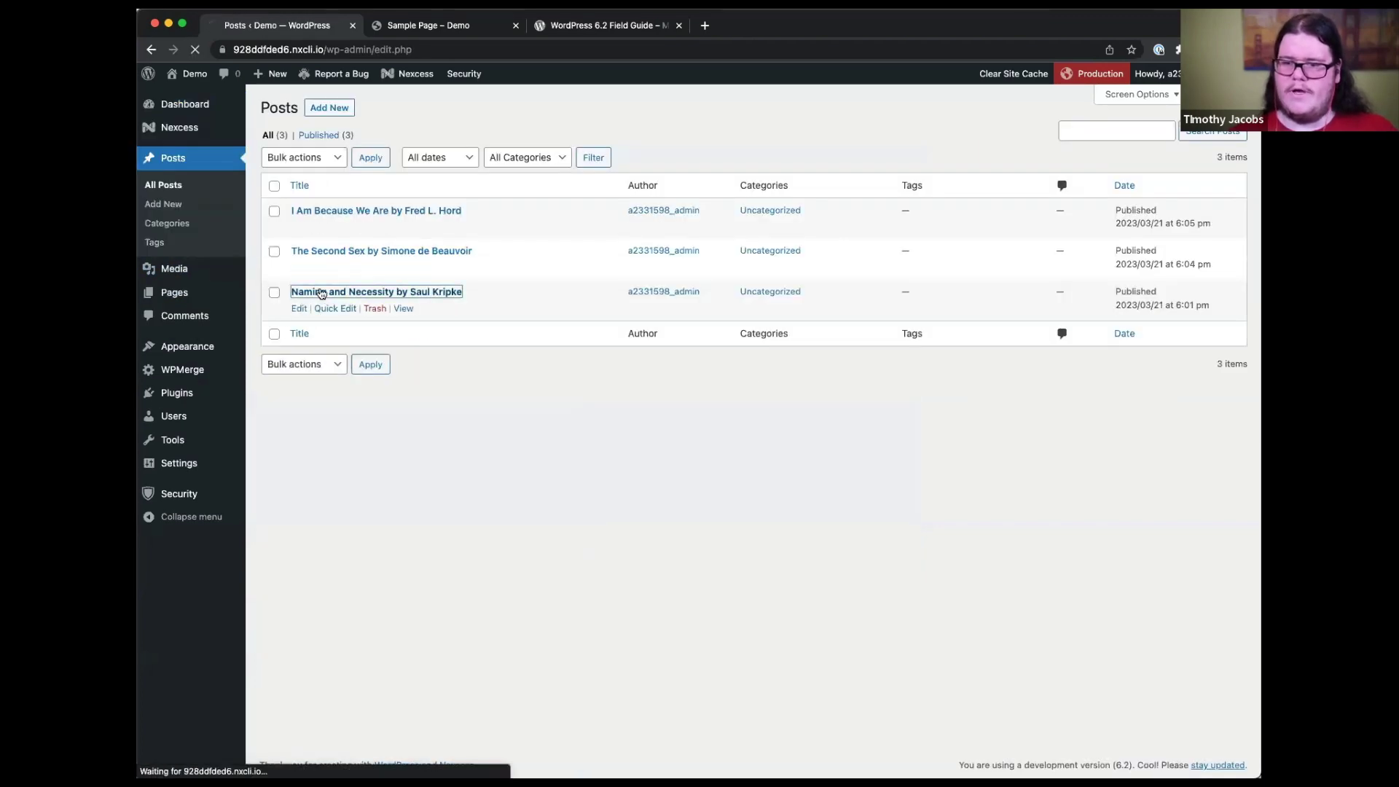
- Paste the copied styles onto the "Proper names are rigid designators." Quote block and update the post
scroll(548, 518, down, 2)
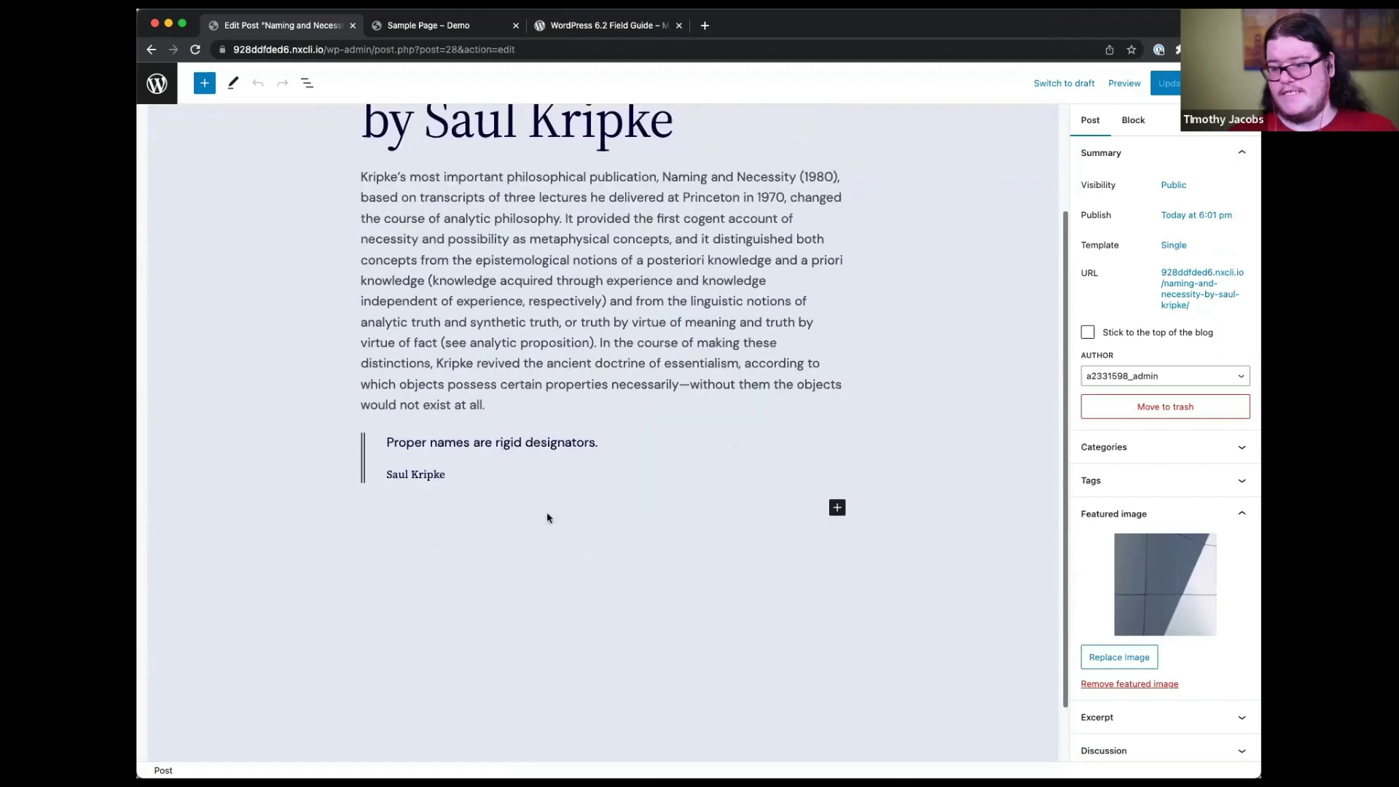
click(539, 458)
click(485, 408)
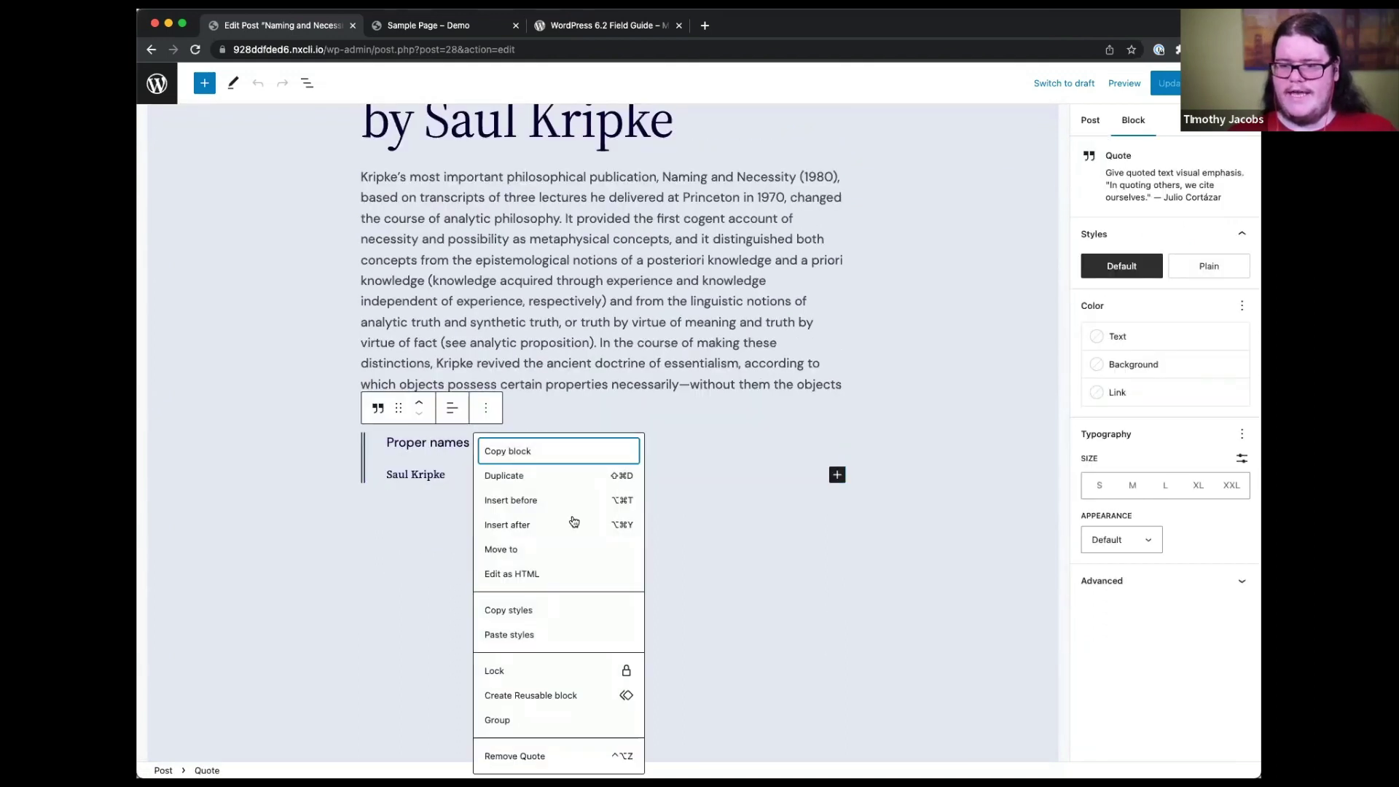
click(523, 641)
click(965, 359)
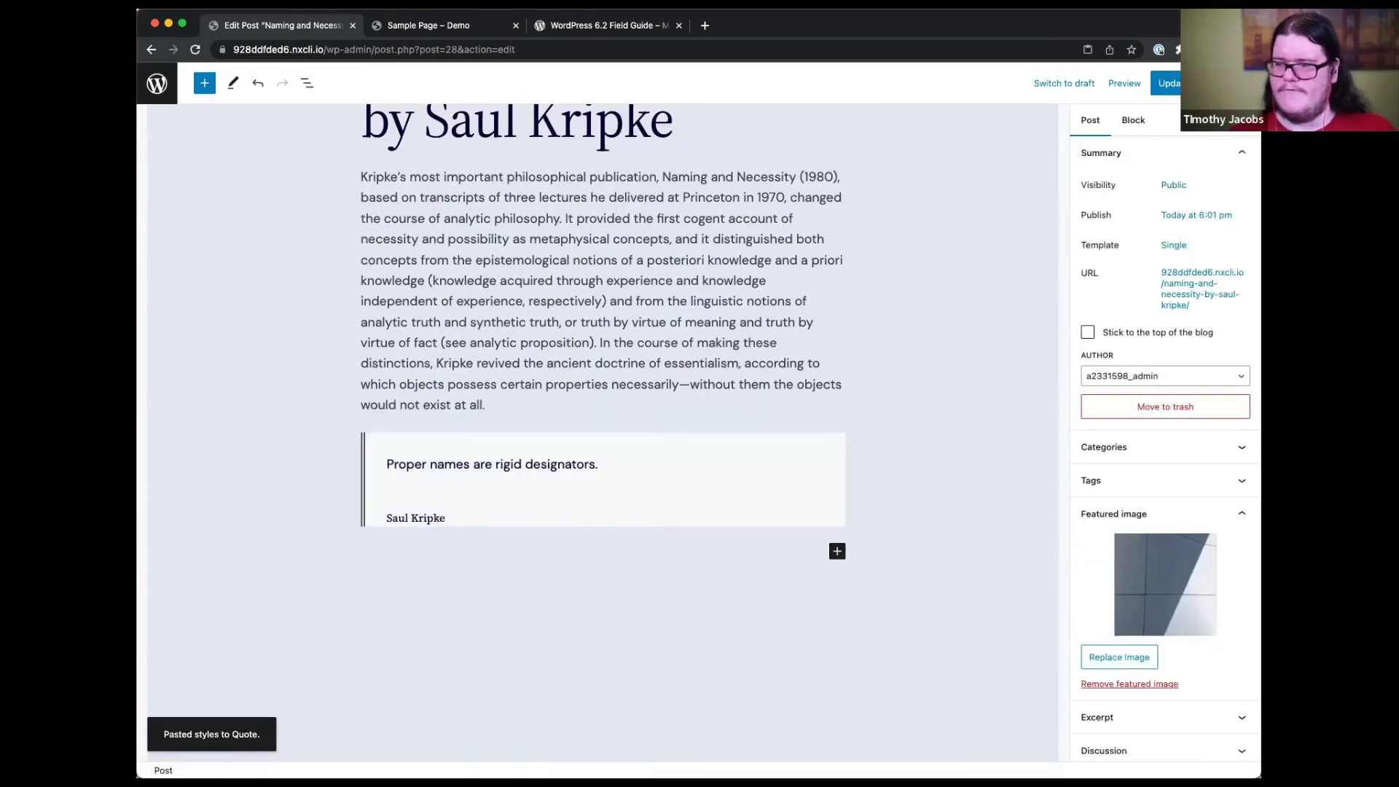
click(1170, 83)
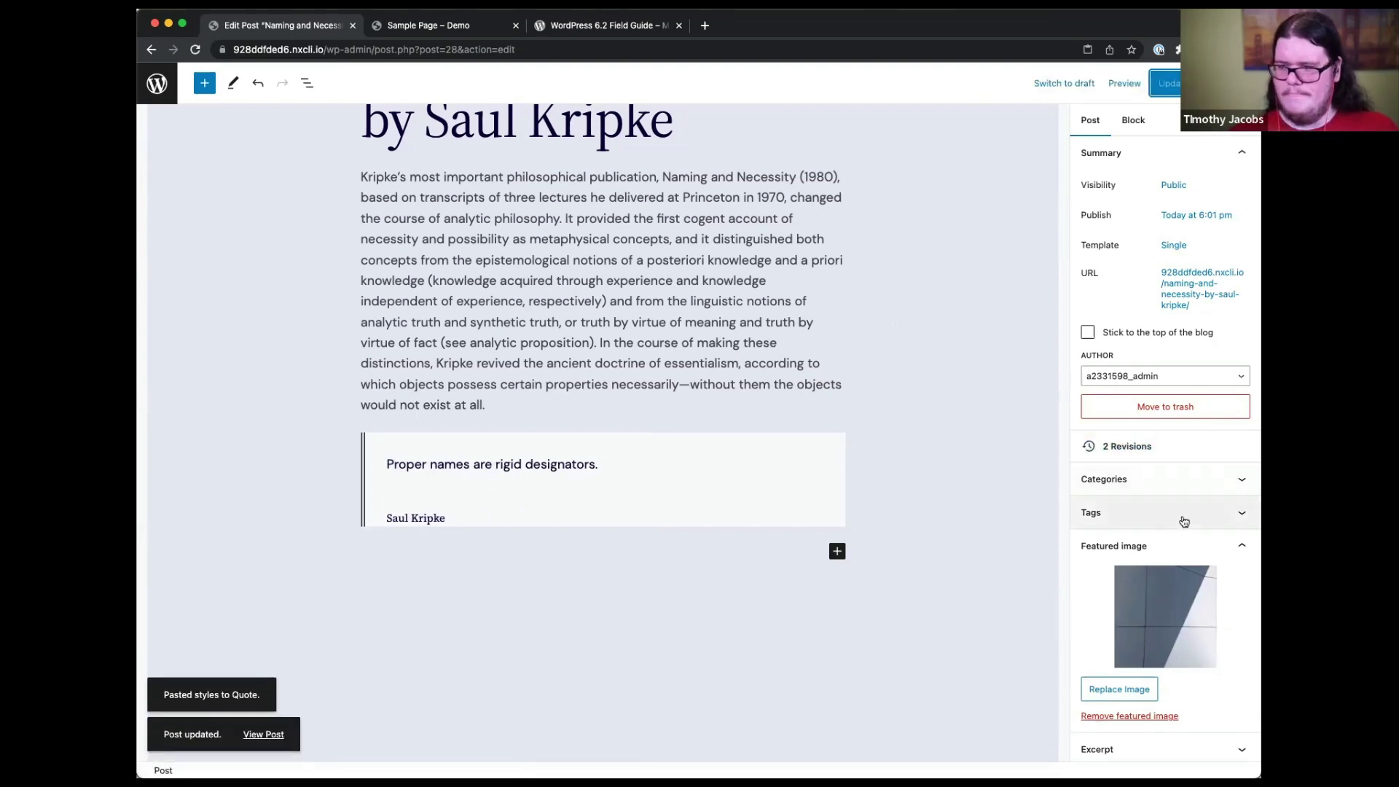
scroll(1184, 521, down, 1)
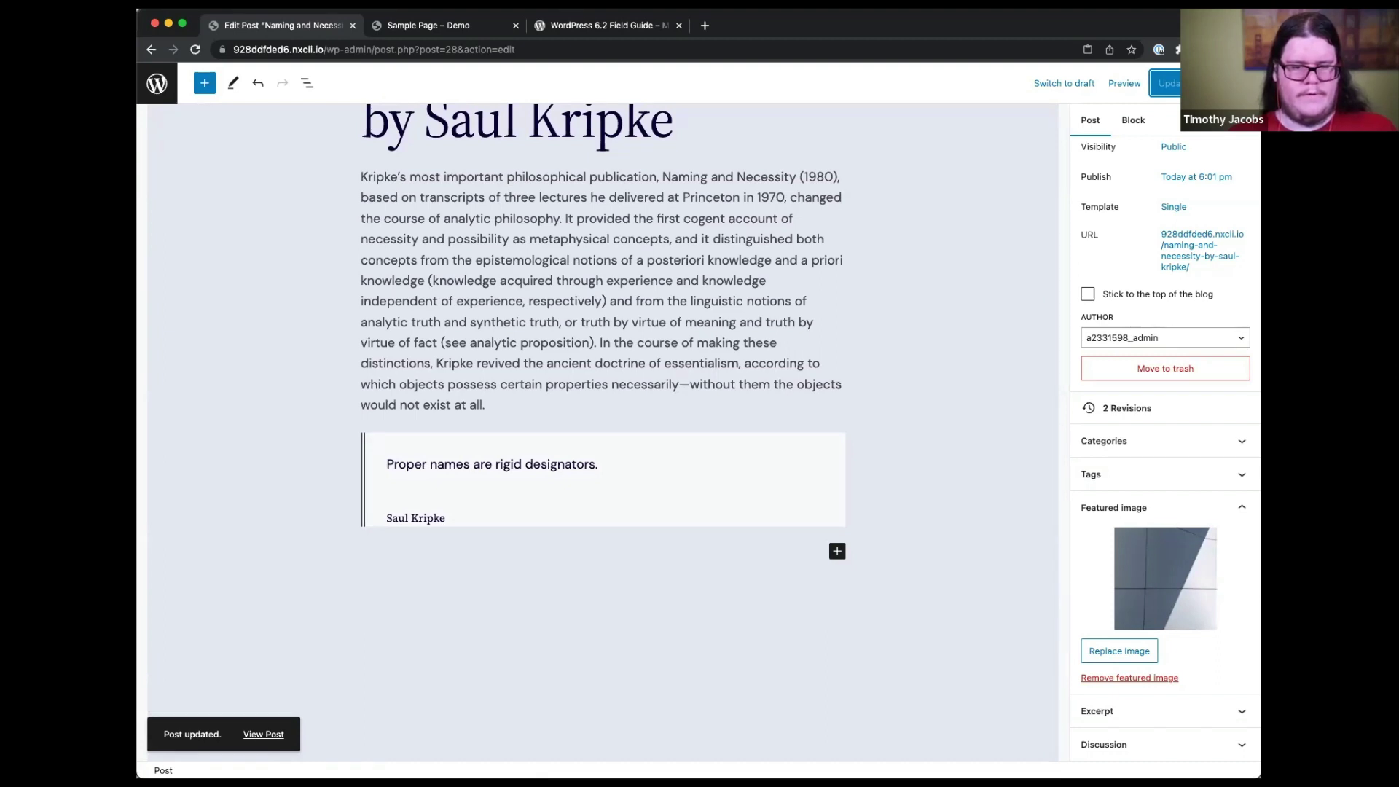
scroll(475, 406, up, 3)
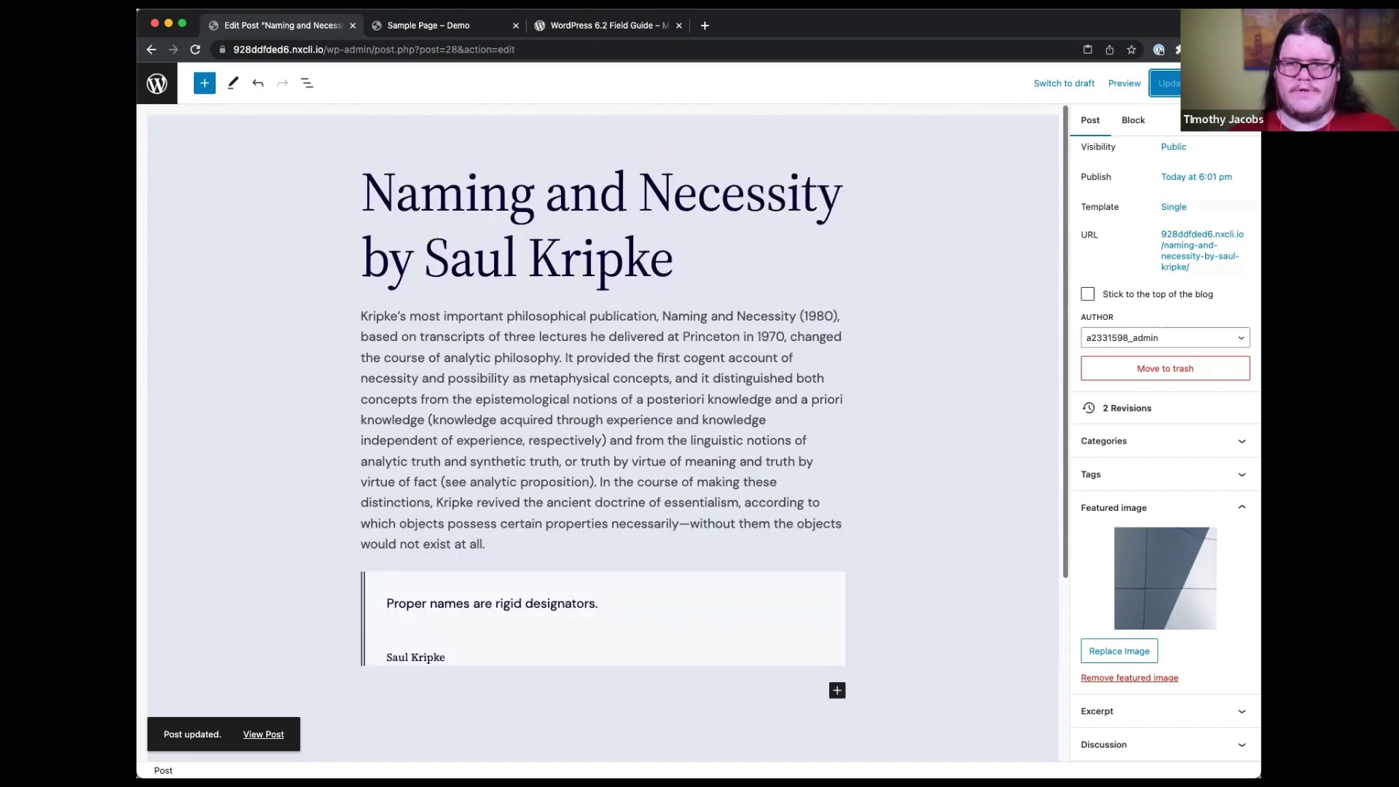
- Leave the post and open the Sample Page for editing from the site's pages
click(157, 83)
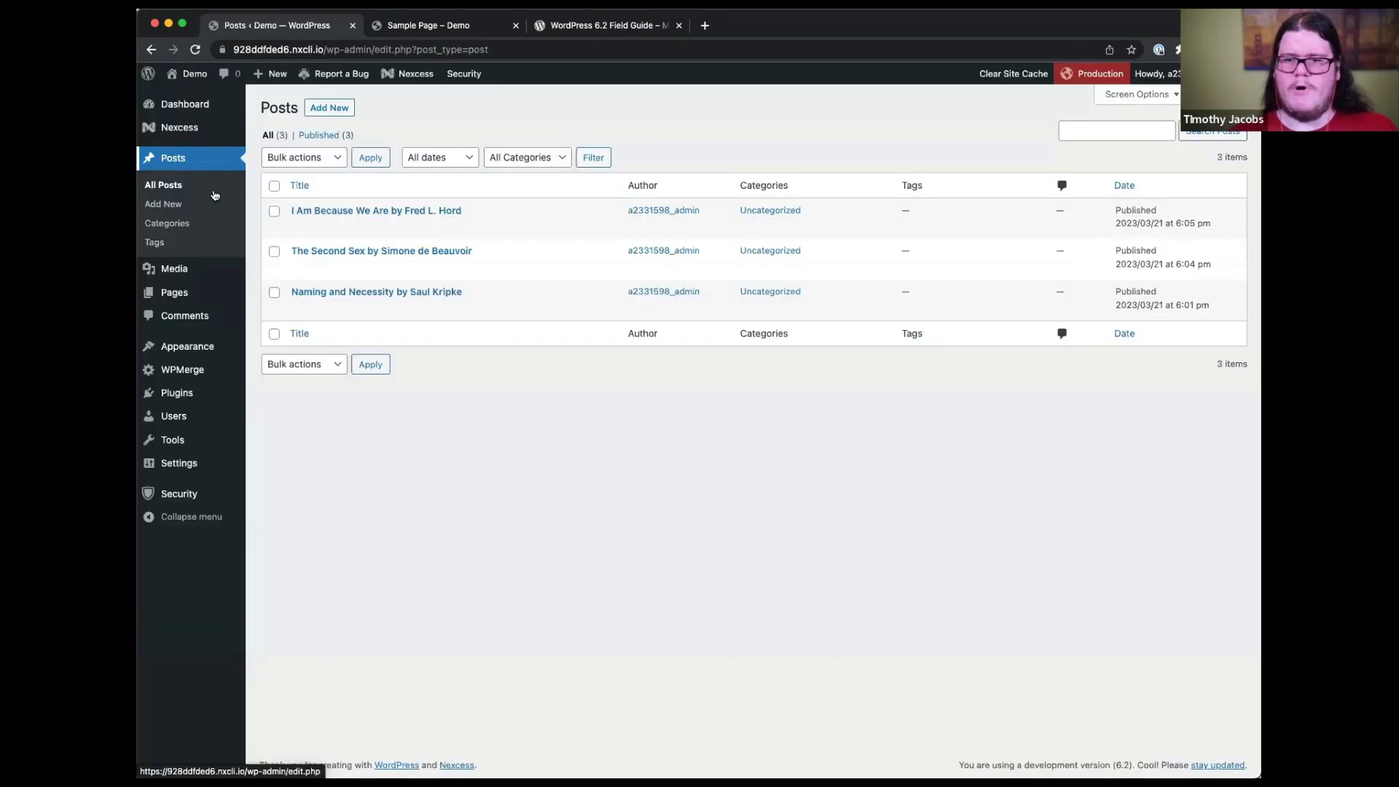
mouse_move(193, 295)
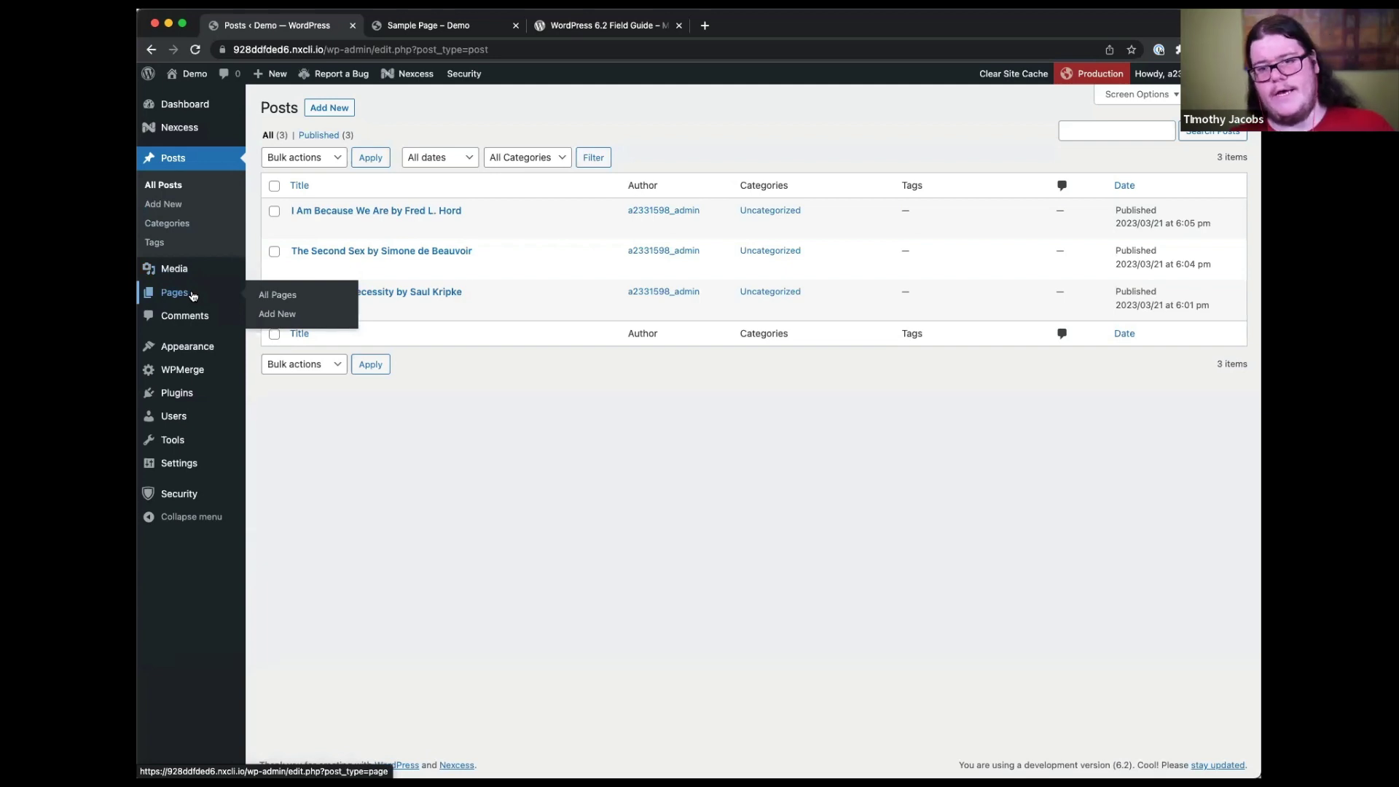
click(193, 295)
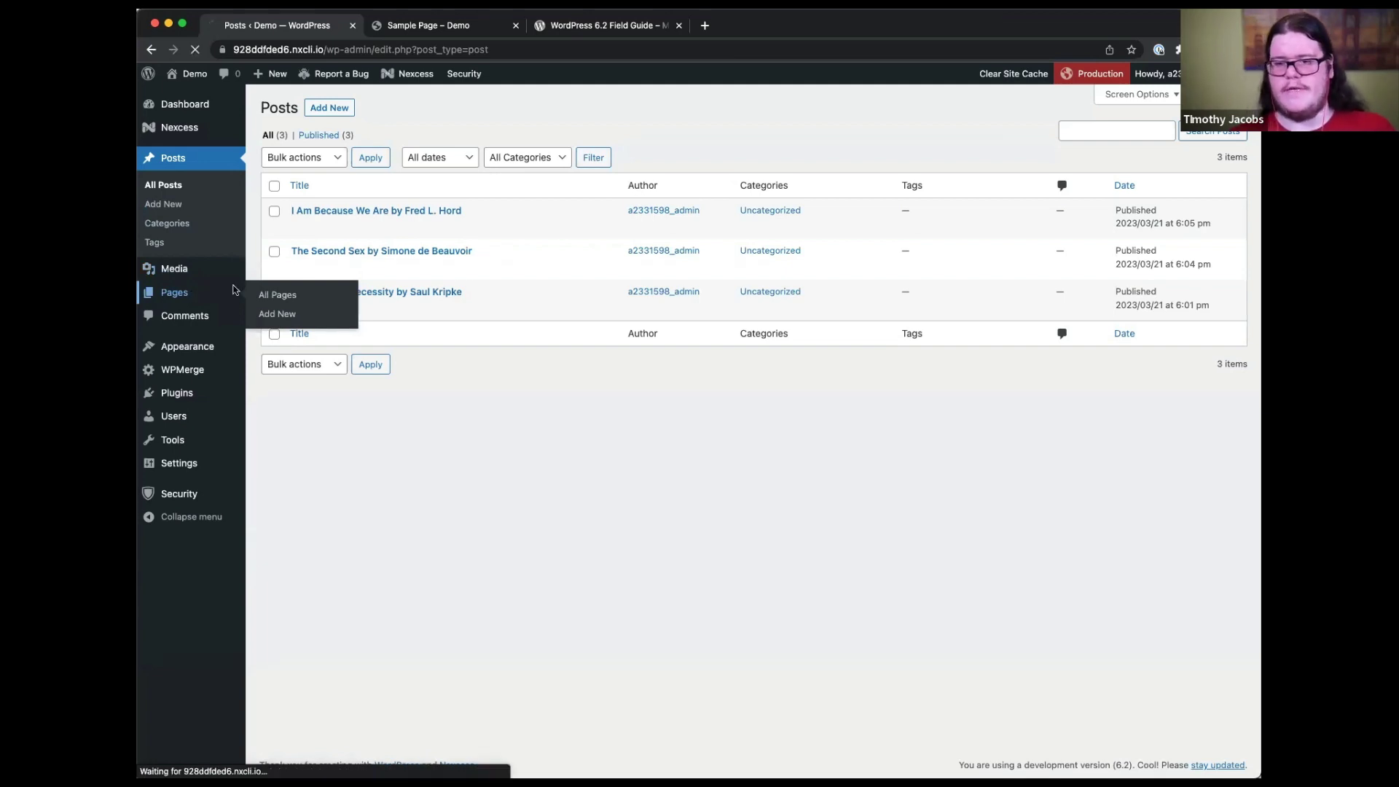
click(308, 251)
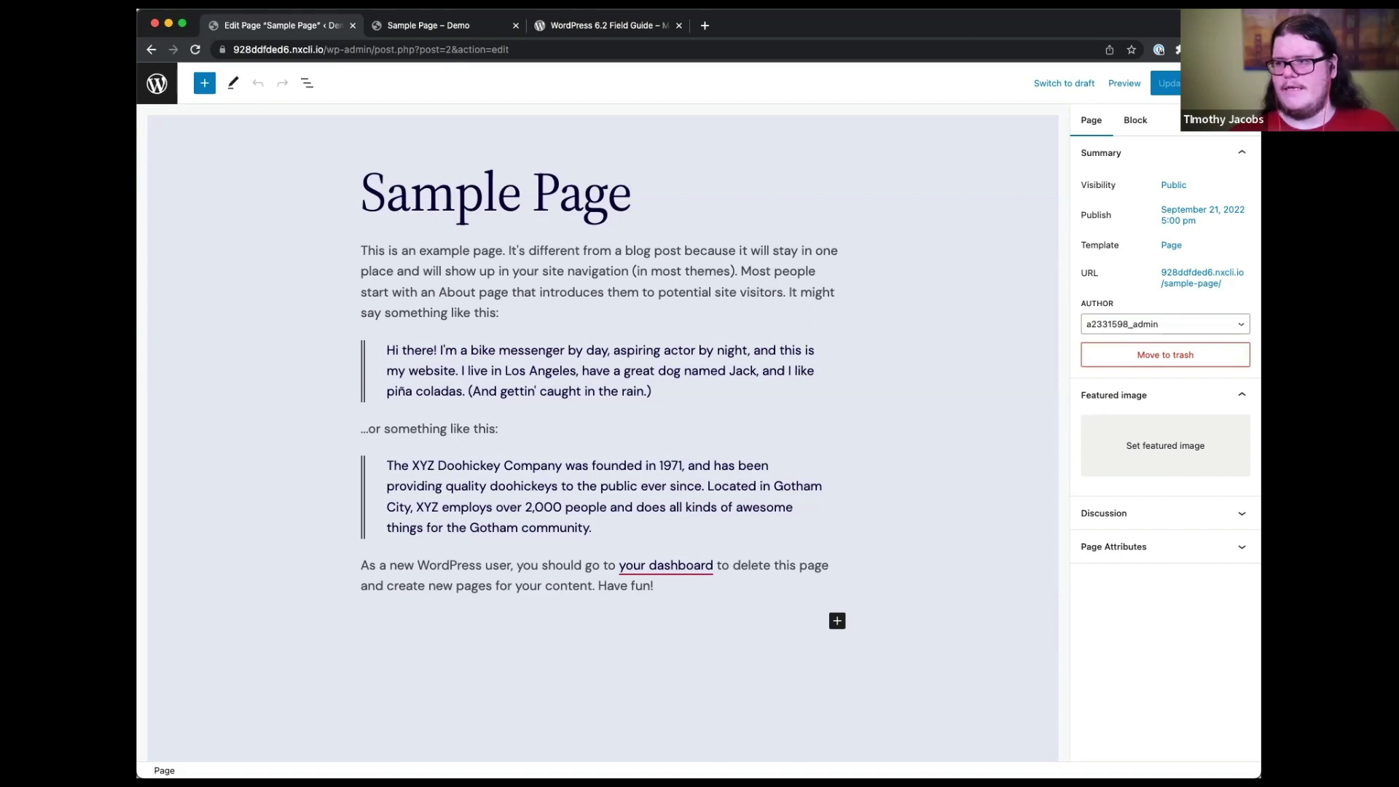
- Turn on Distraction free mode and place the cursor in the page's title, first paragraph and both quotes
click(1242, 83)
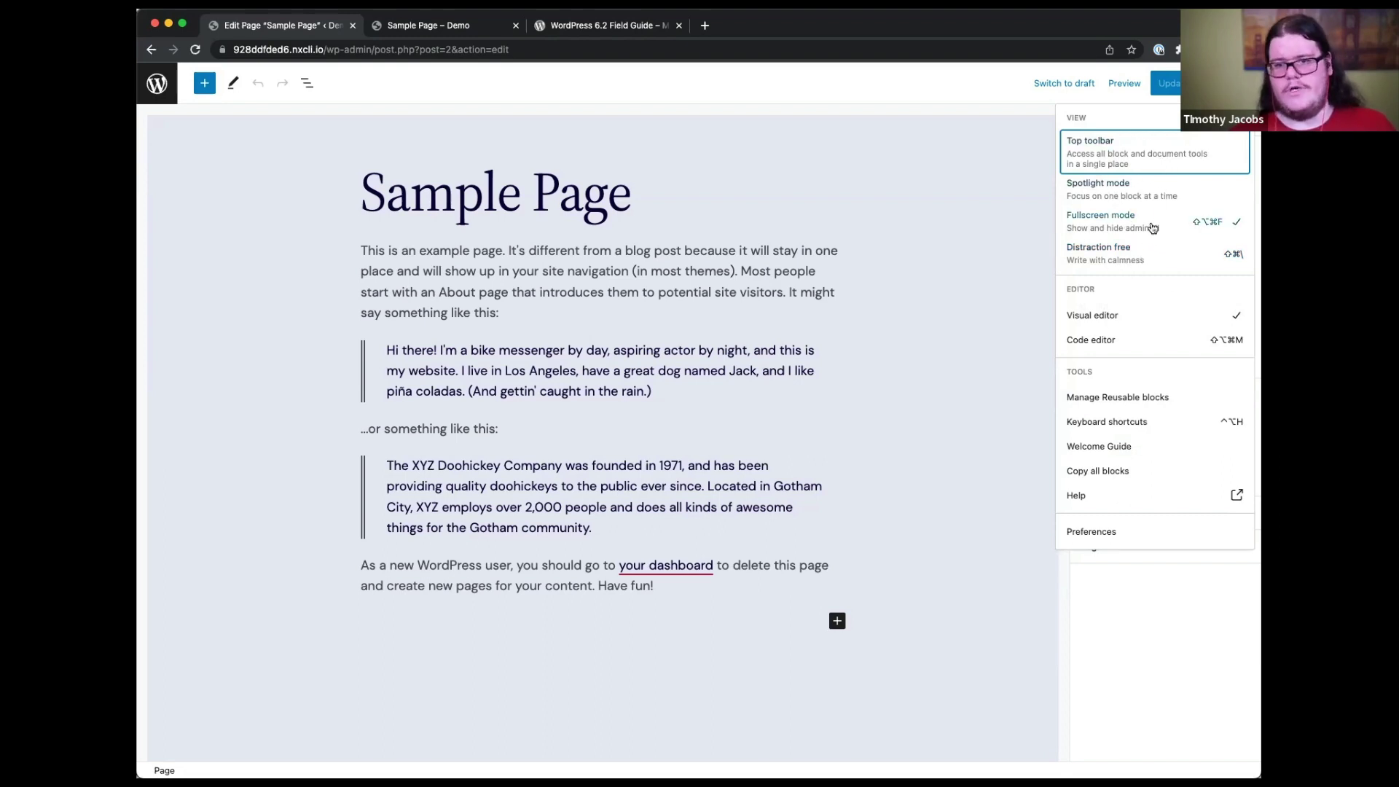
click(1122, 252)
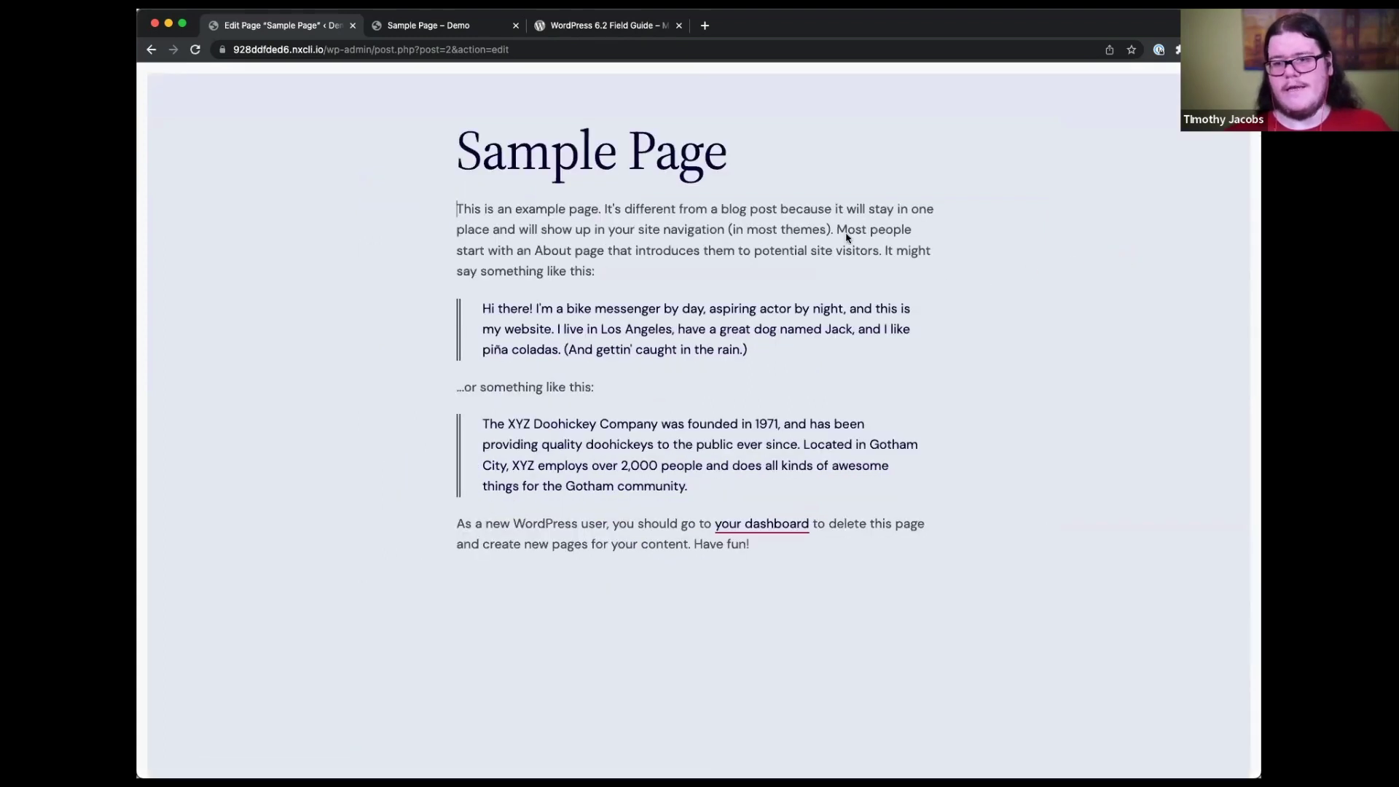
click(537, 150)
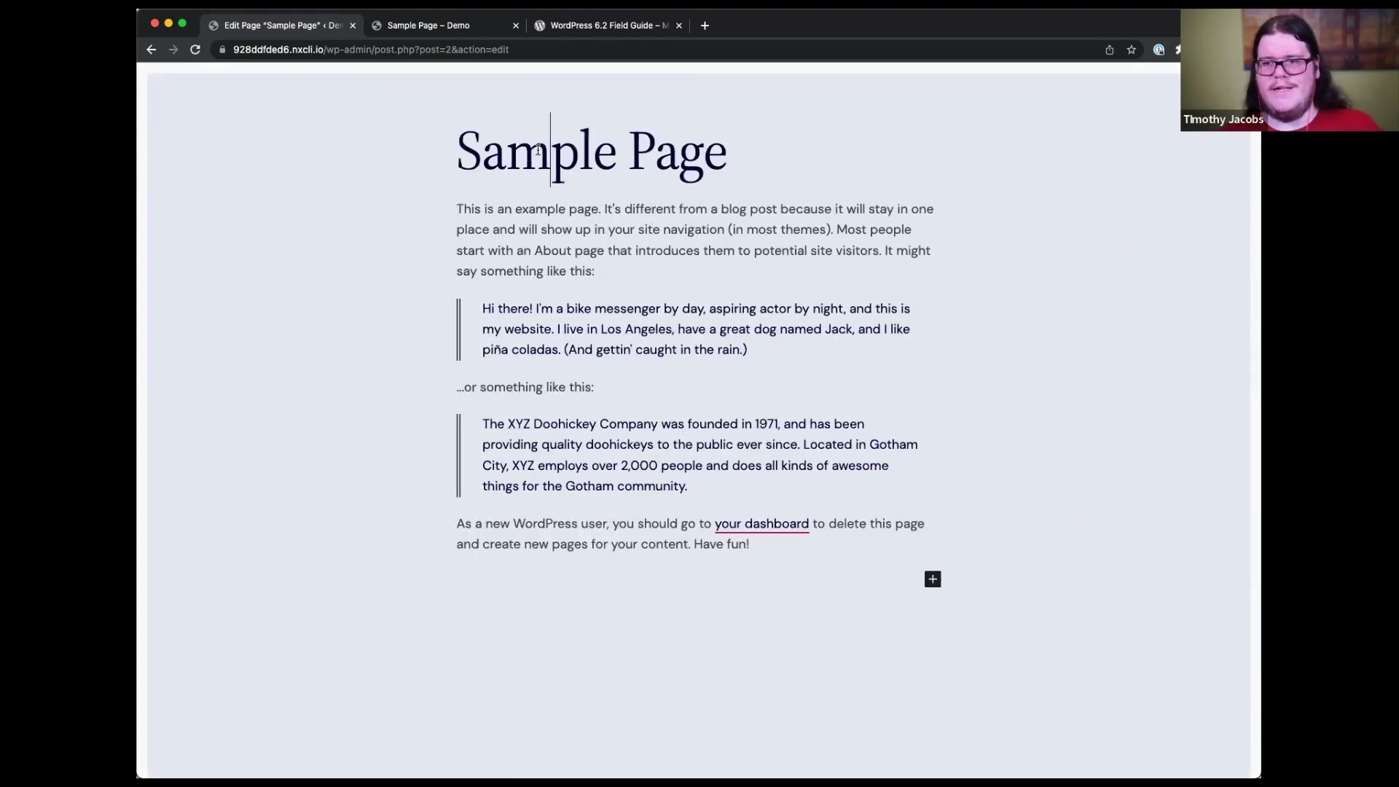
click(626, 157)
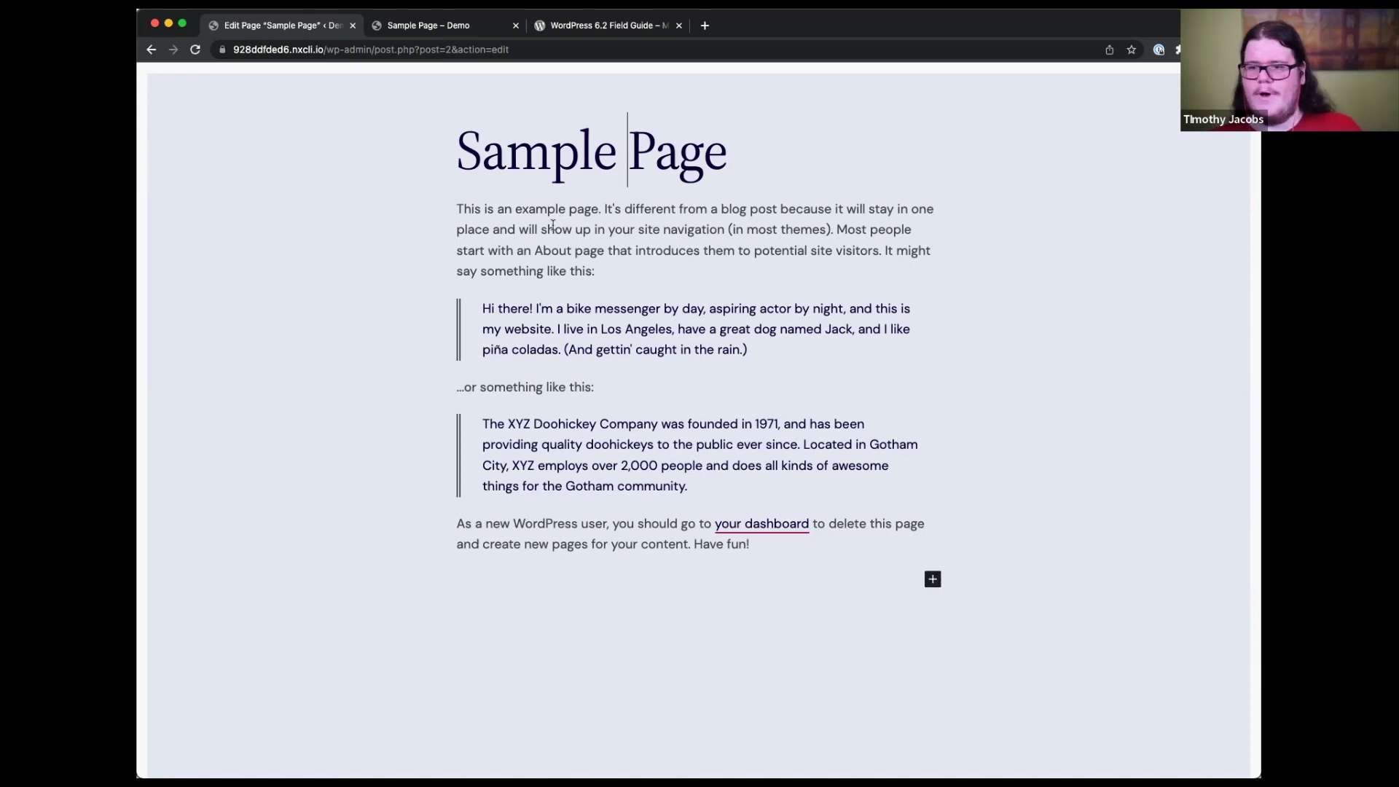
click(552, 228)
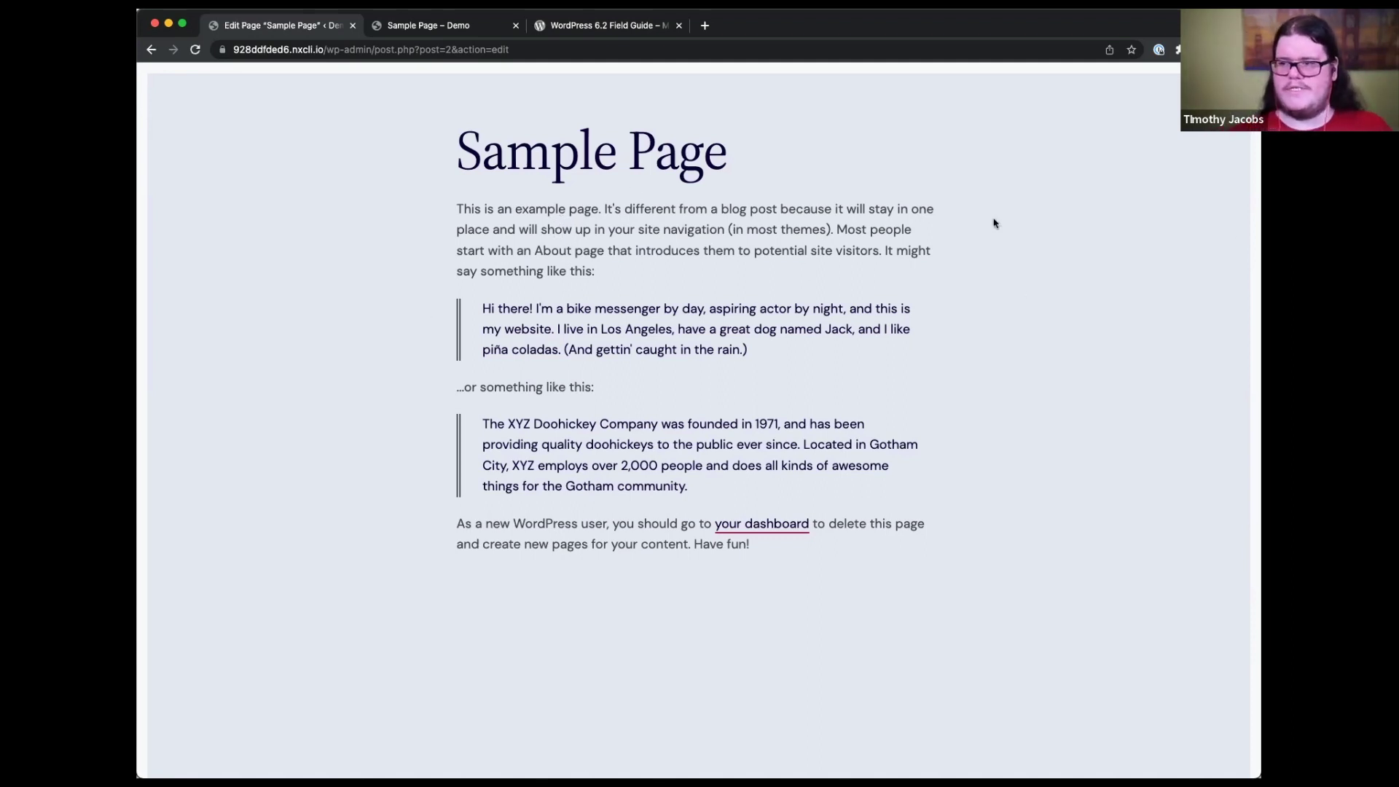
click(576, 329)
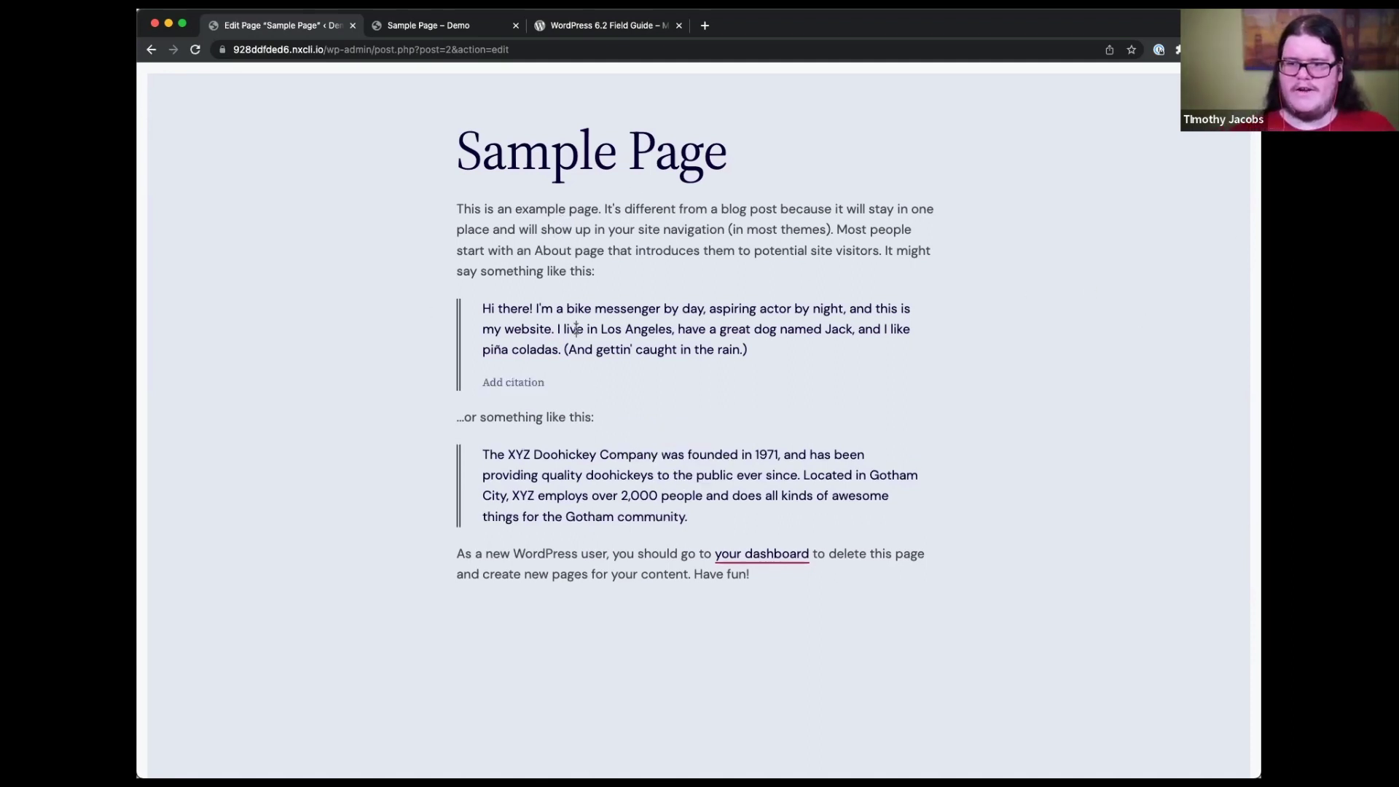
click(535, 454)
- Add a paragraph reading "I can just focus on writing." below the page's last paragraph
click(533, 555)
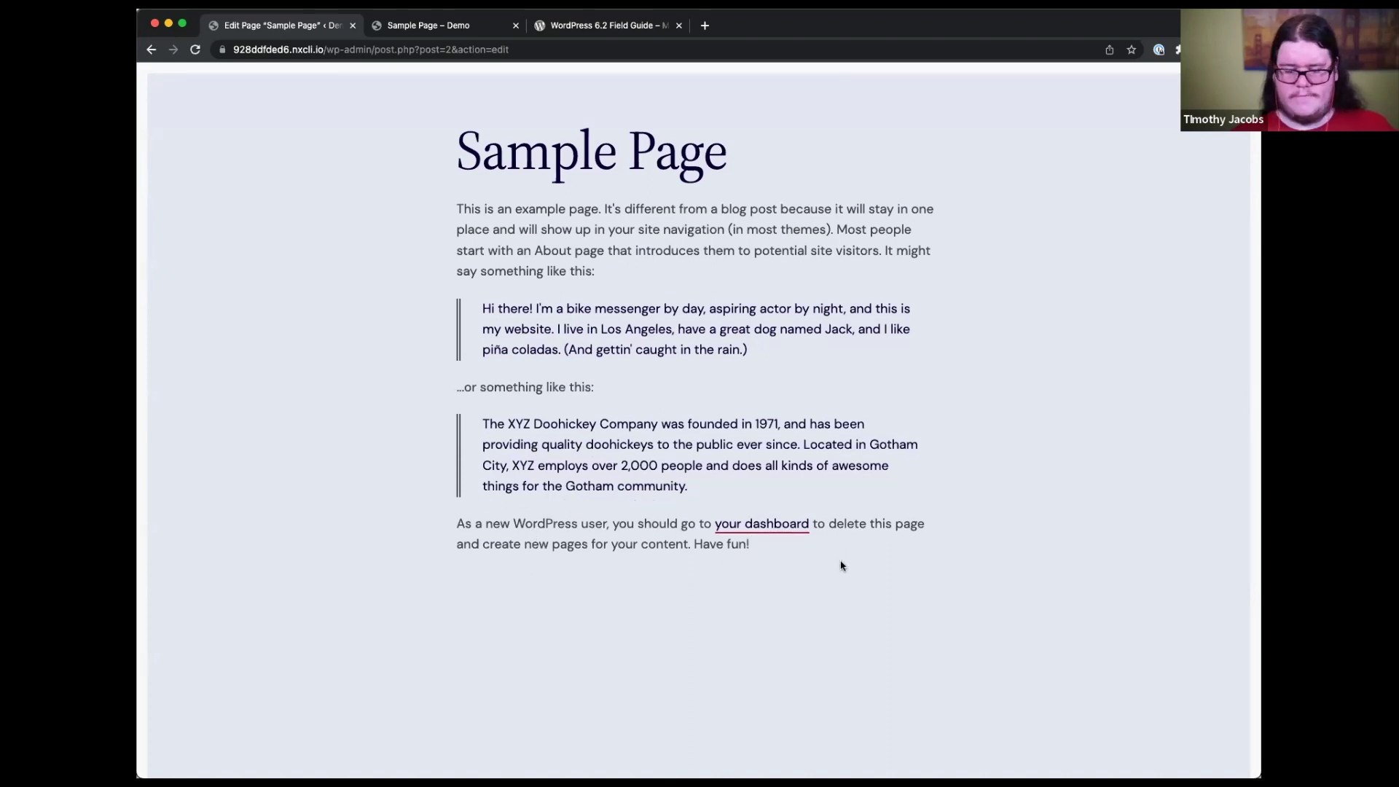
key(Return)
text(I can just f)
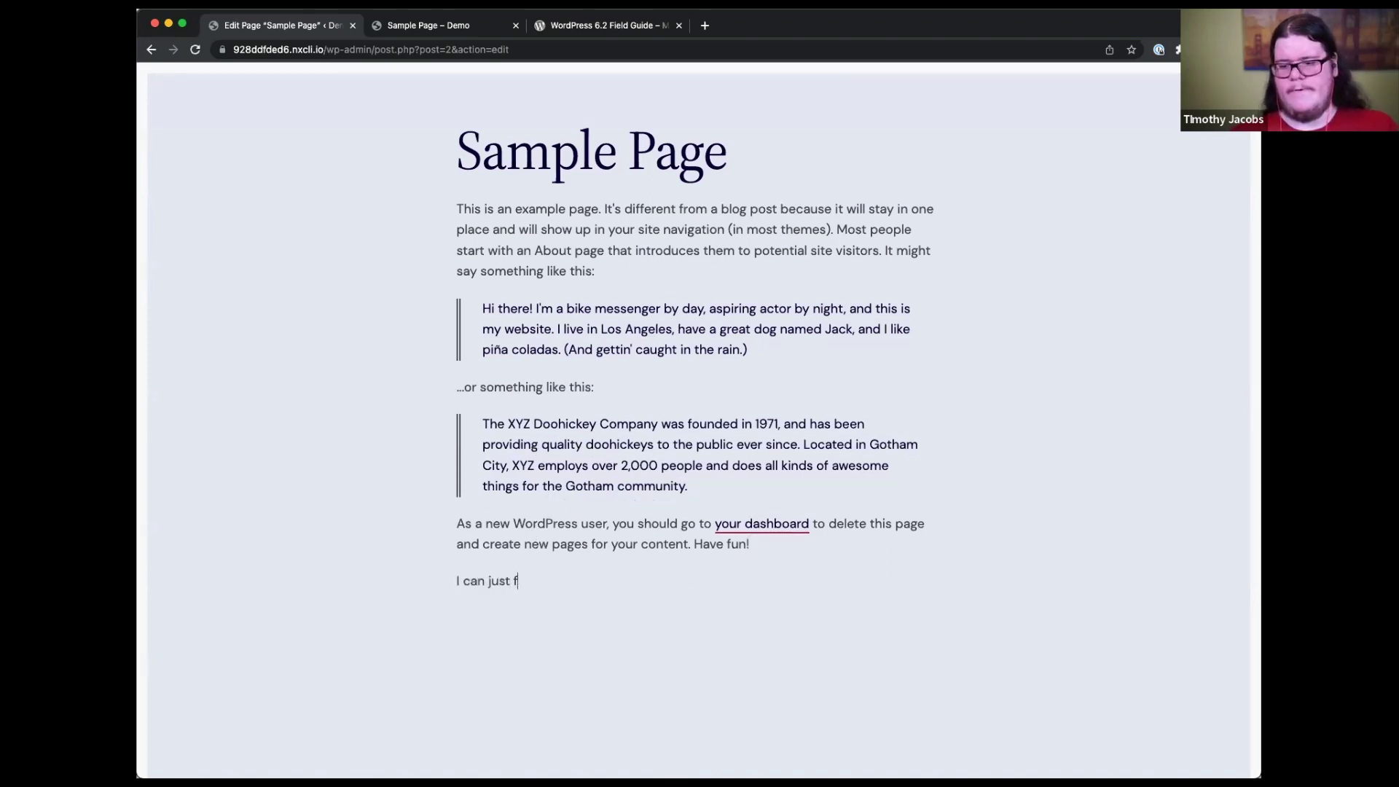
text(ocus on writing.)
- Insert an empty Image block below the "I can just focus on writing." paragraph
key(Return)
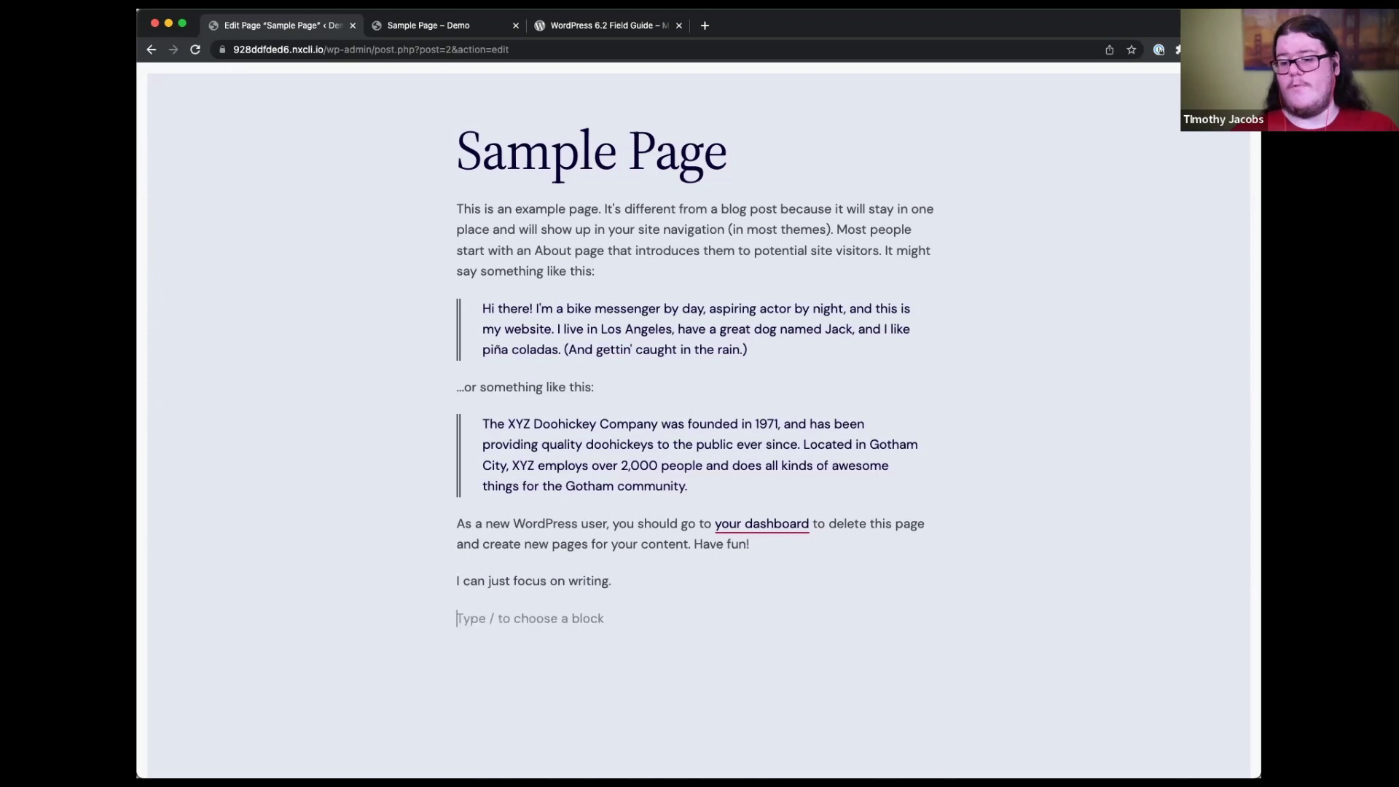
text(/image)
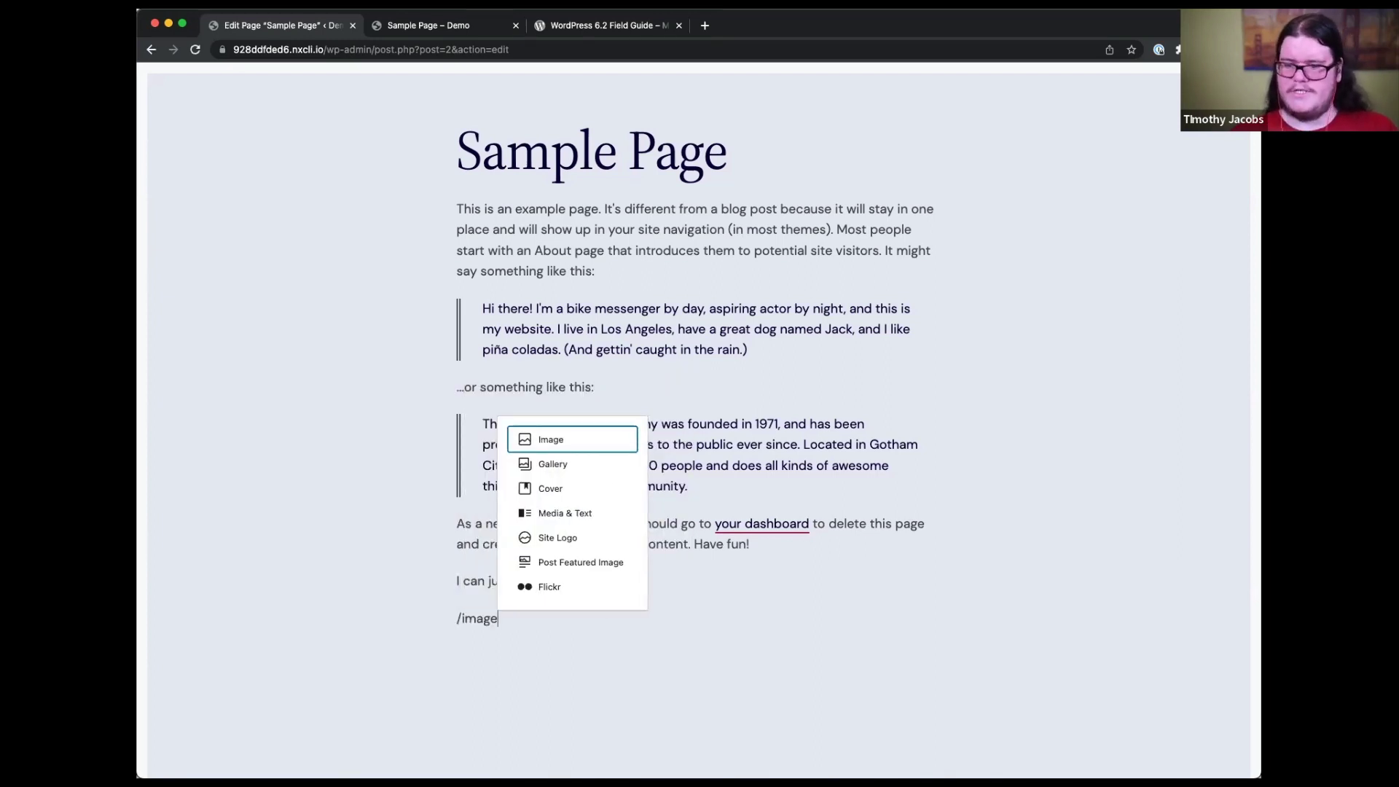
key(Return)
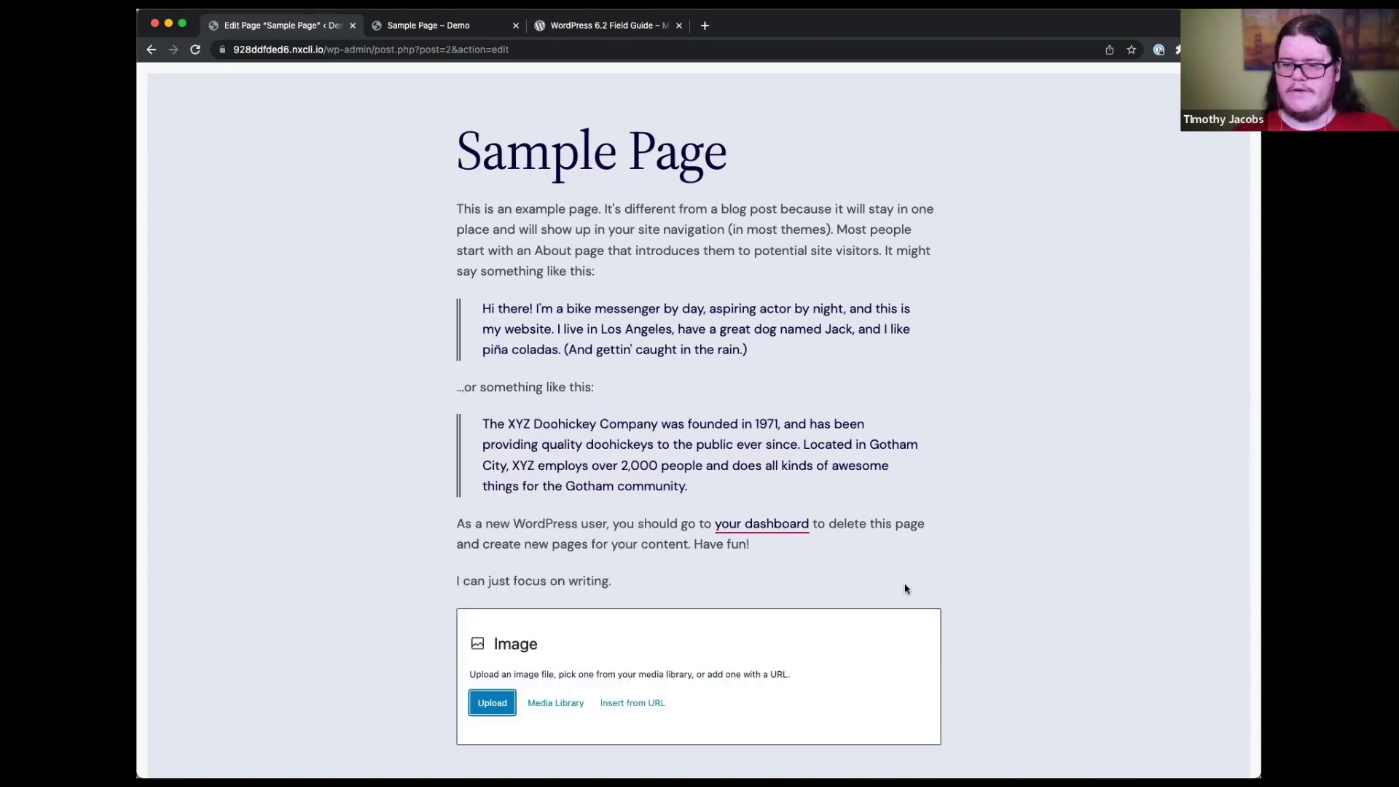
- Add a paragraph below the empty Image block reading "Keep on typing, and later come back to this image."
scroll(906, 587, down, 4)
click(566, 526)
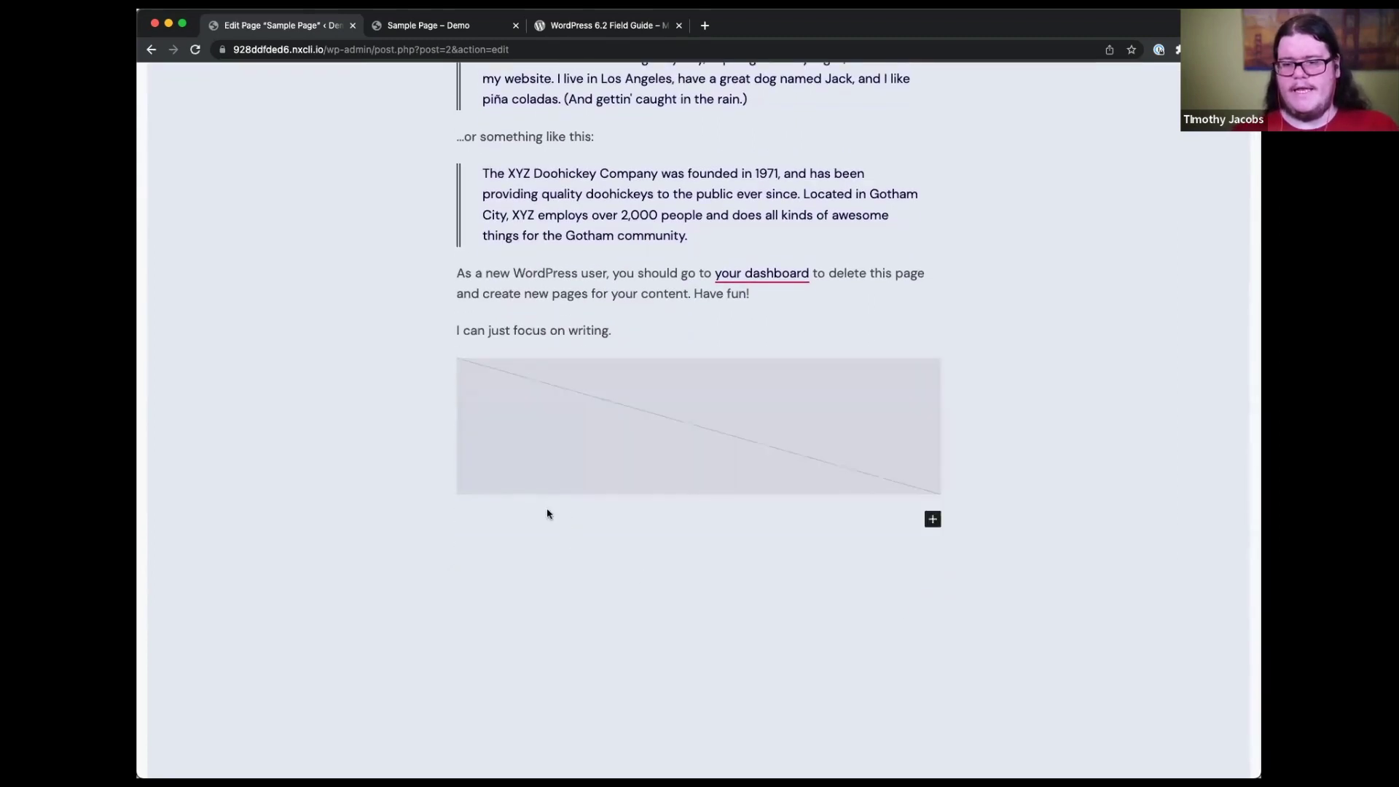
click(548, 515)
text(Ke)
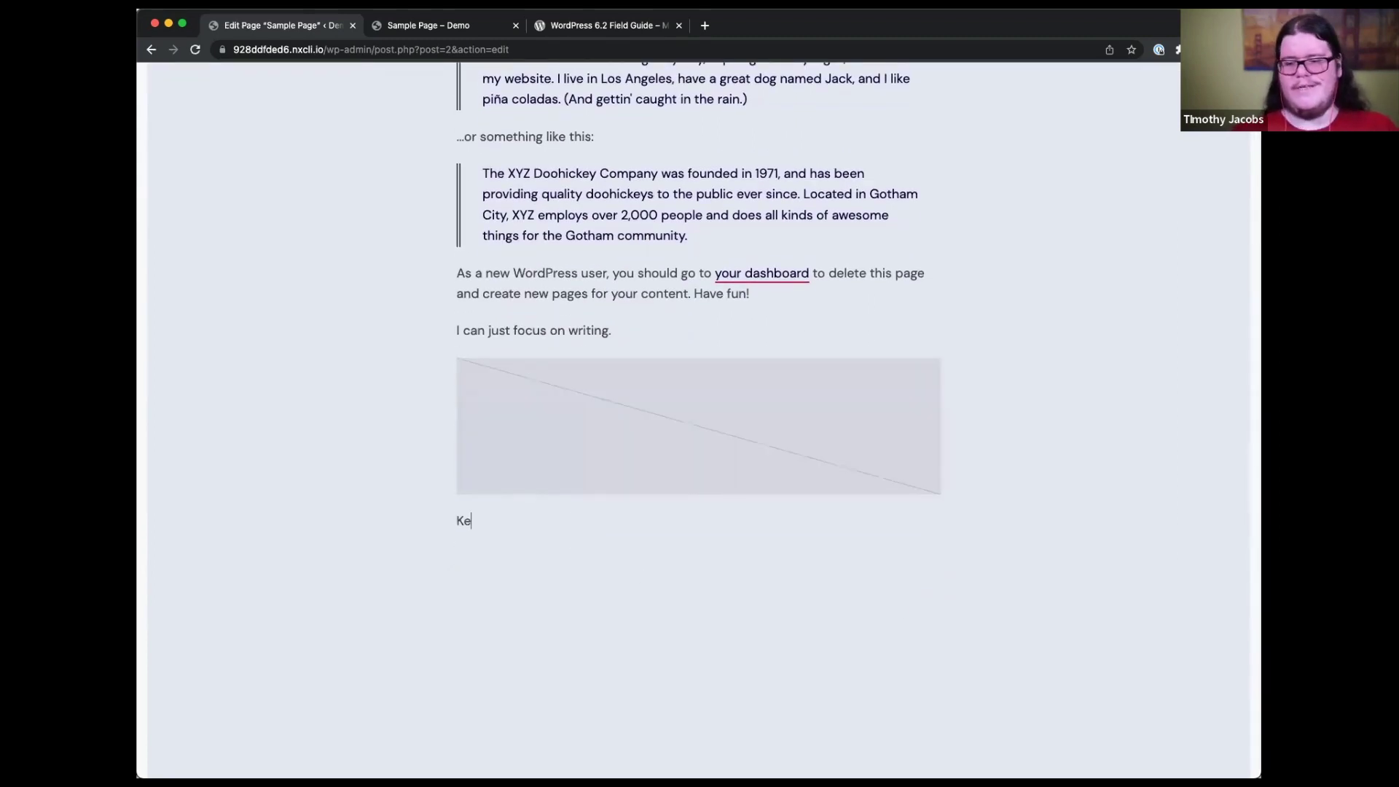
text(ep on typing, and )
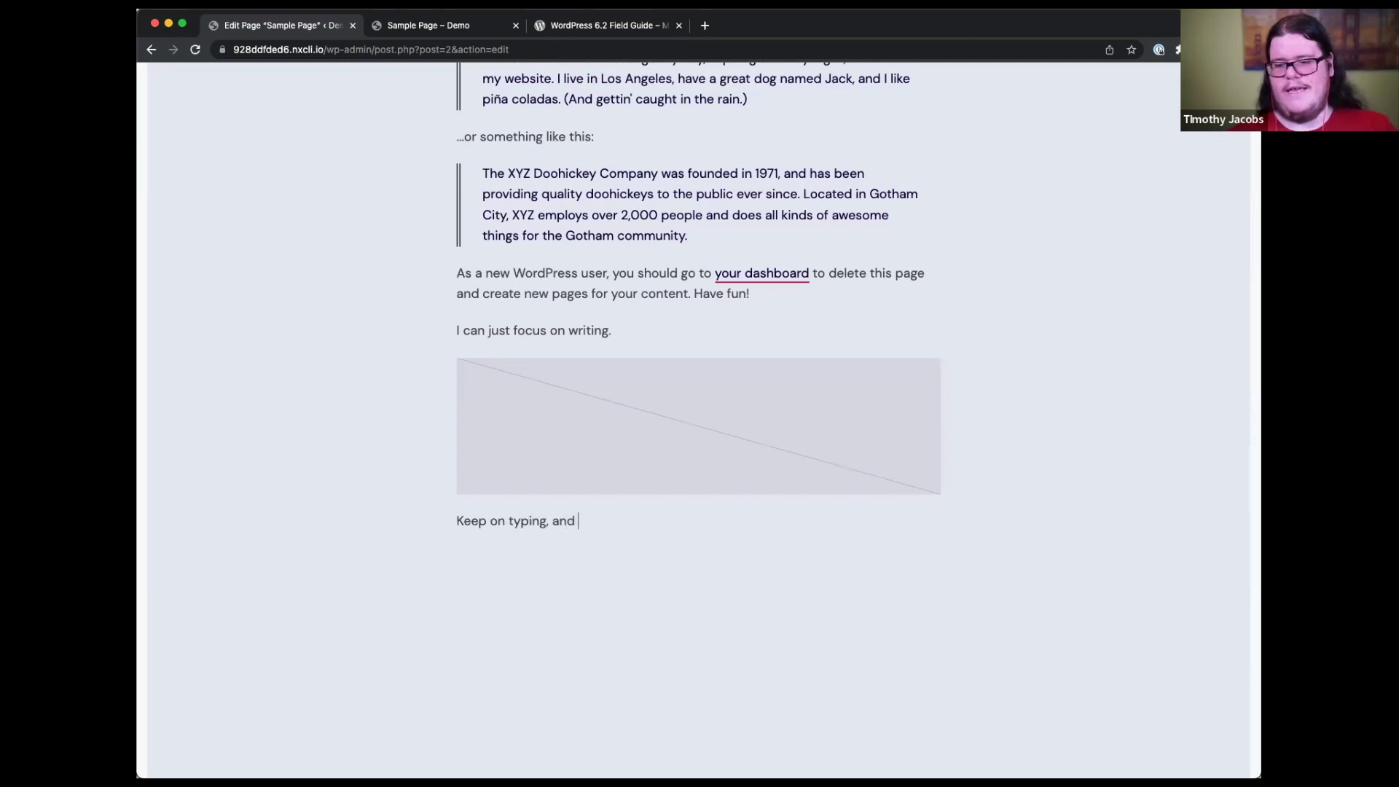
text(later come back to thi)
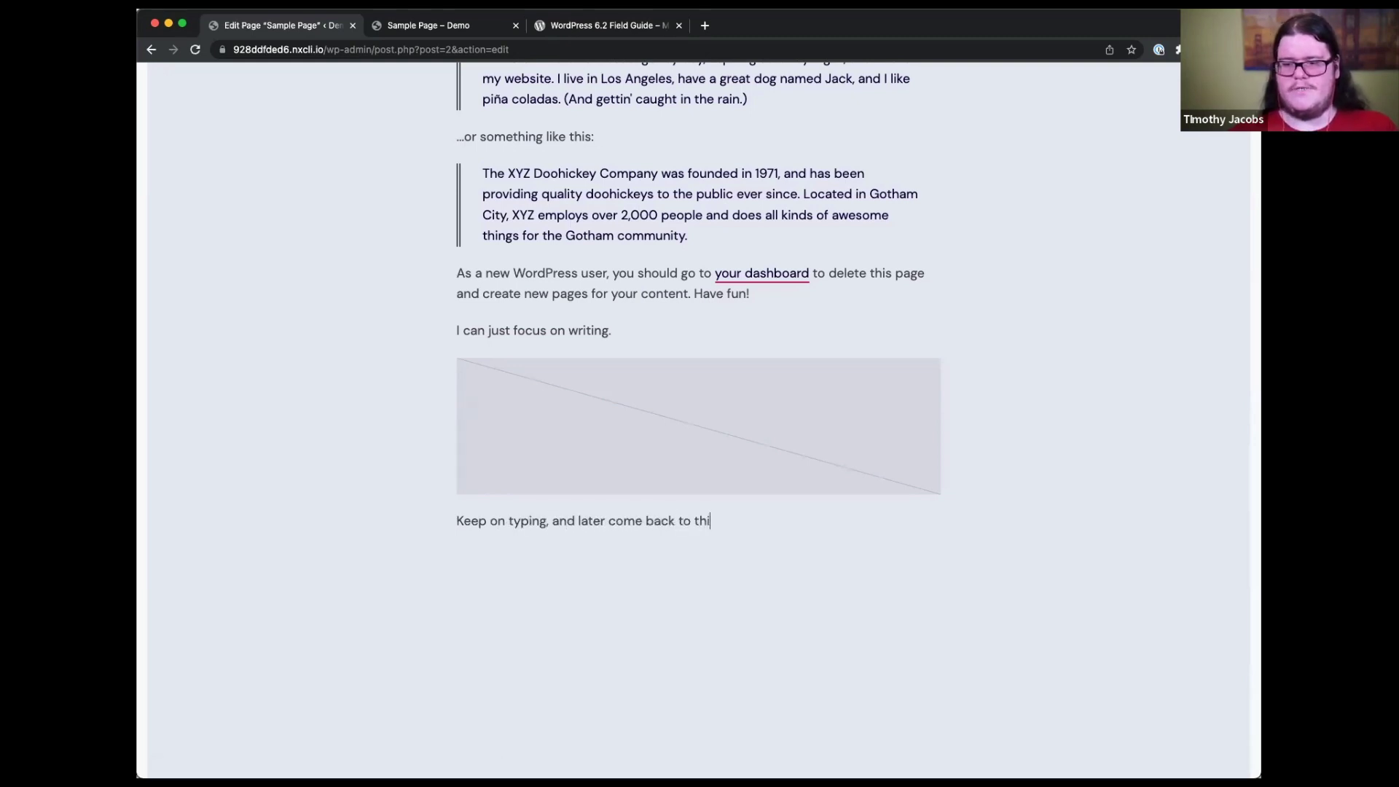
text(s image.)
- Review the page without distractions, update it and turn off Distraction free mode
scroll(574, 488, up, 4)
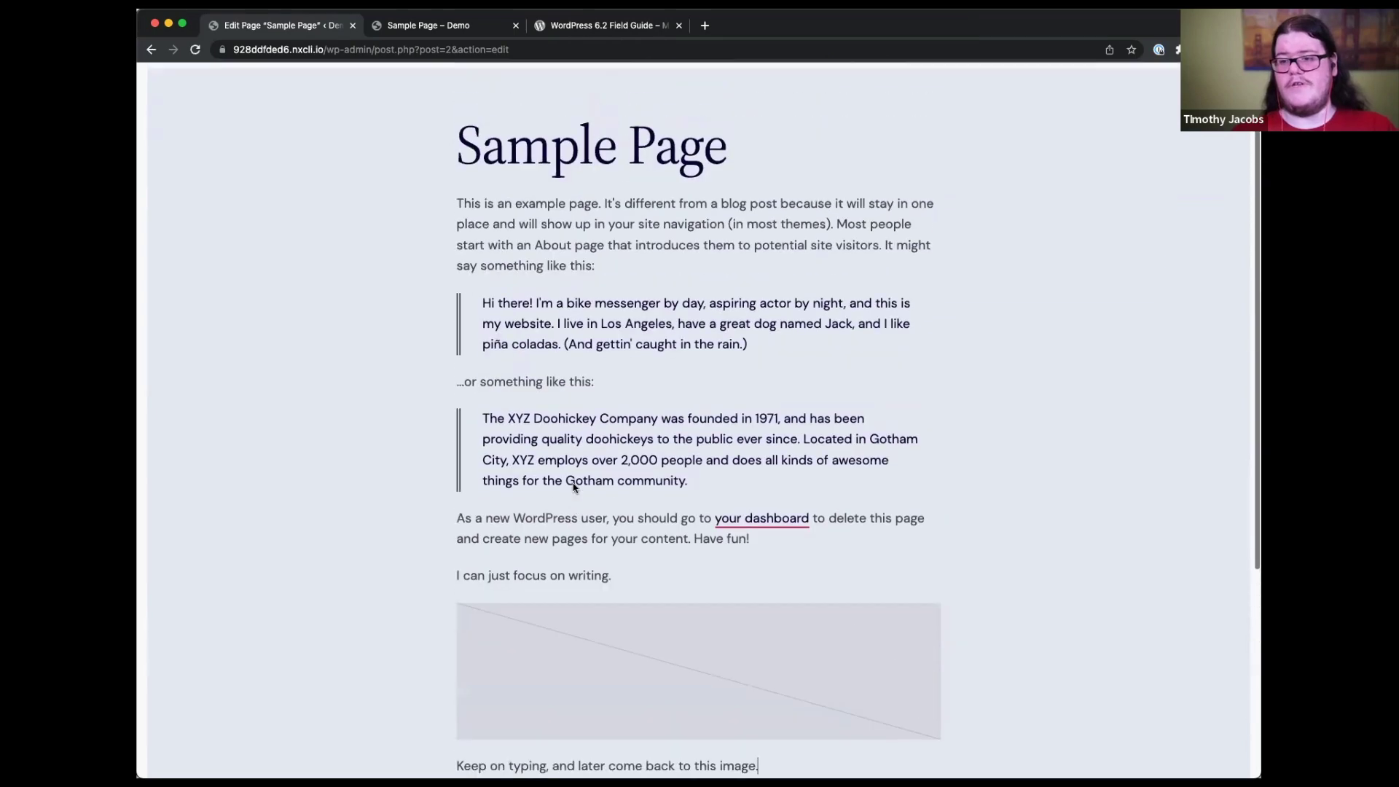
scroll(573, 484, down, 3)
scroll(573, 483, down, 1)
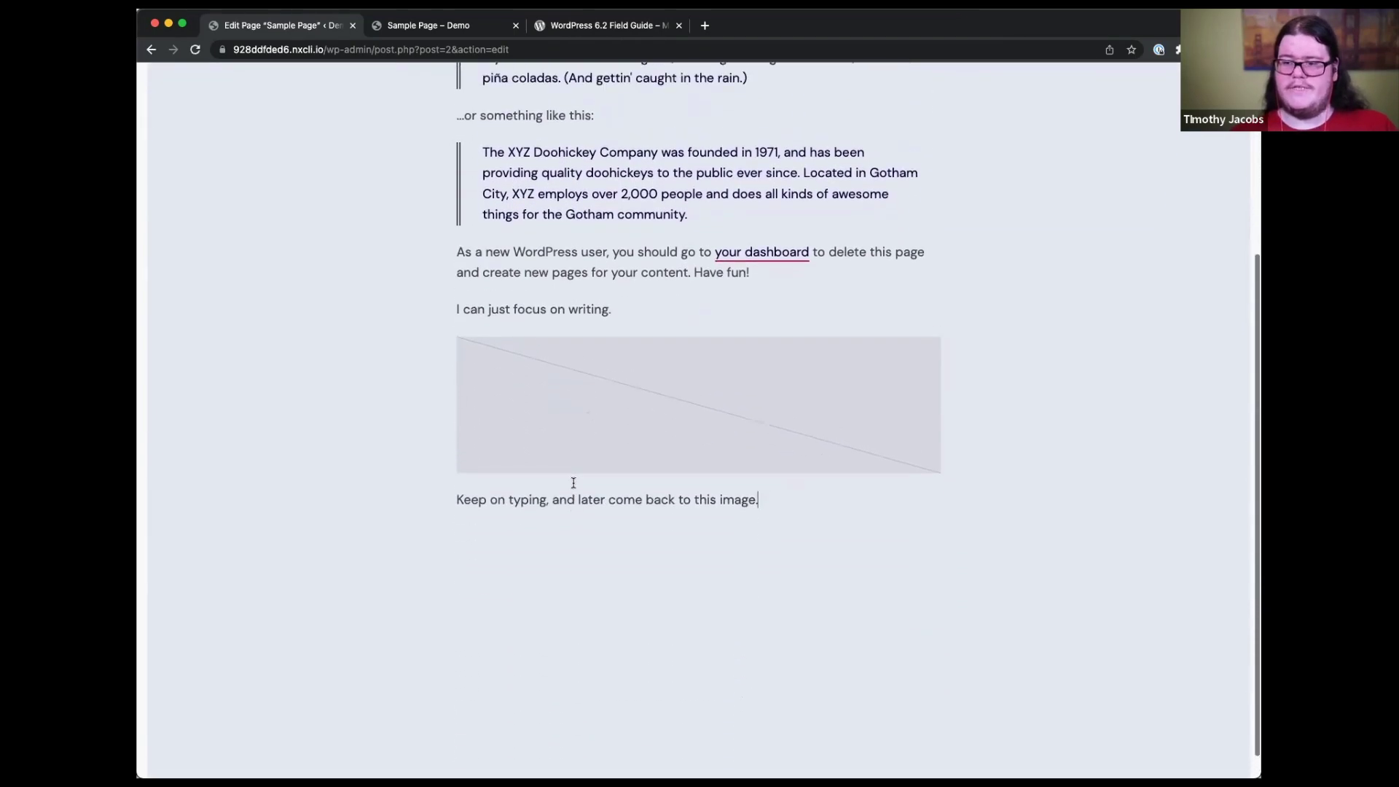
scroll(576, 470, up, 4)
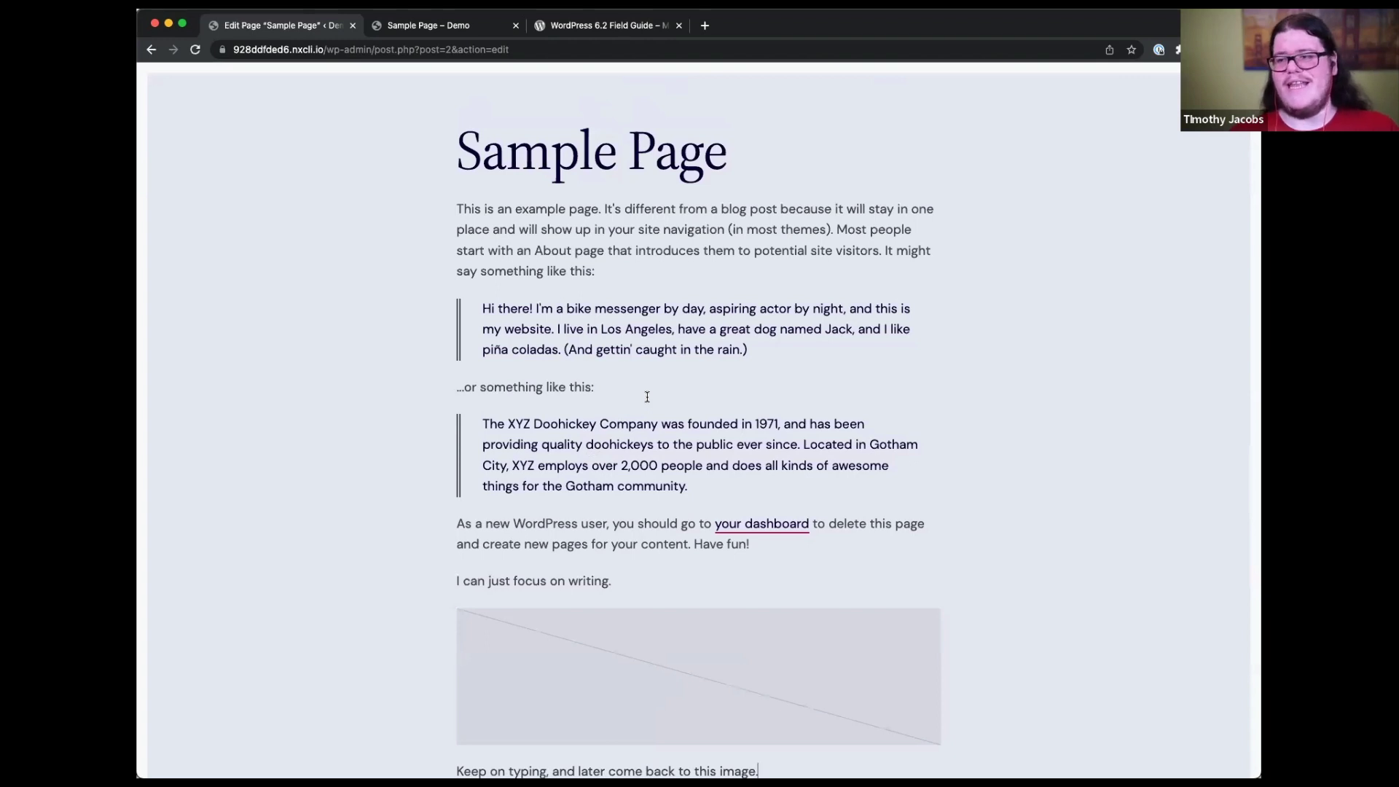
mouse_move(1130, 97)
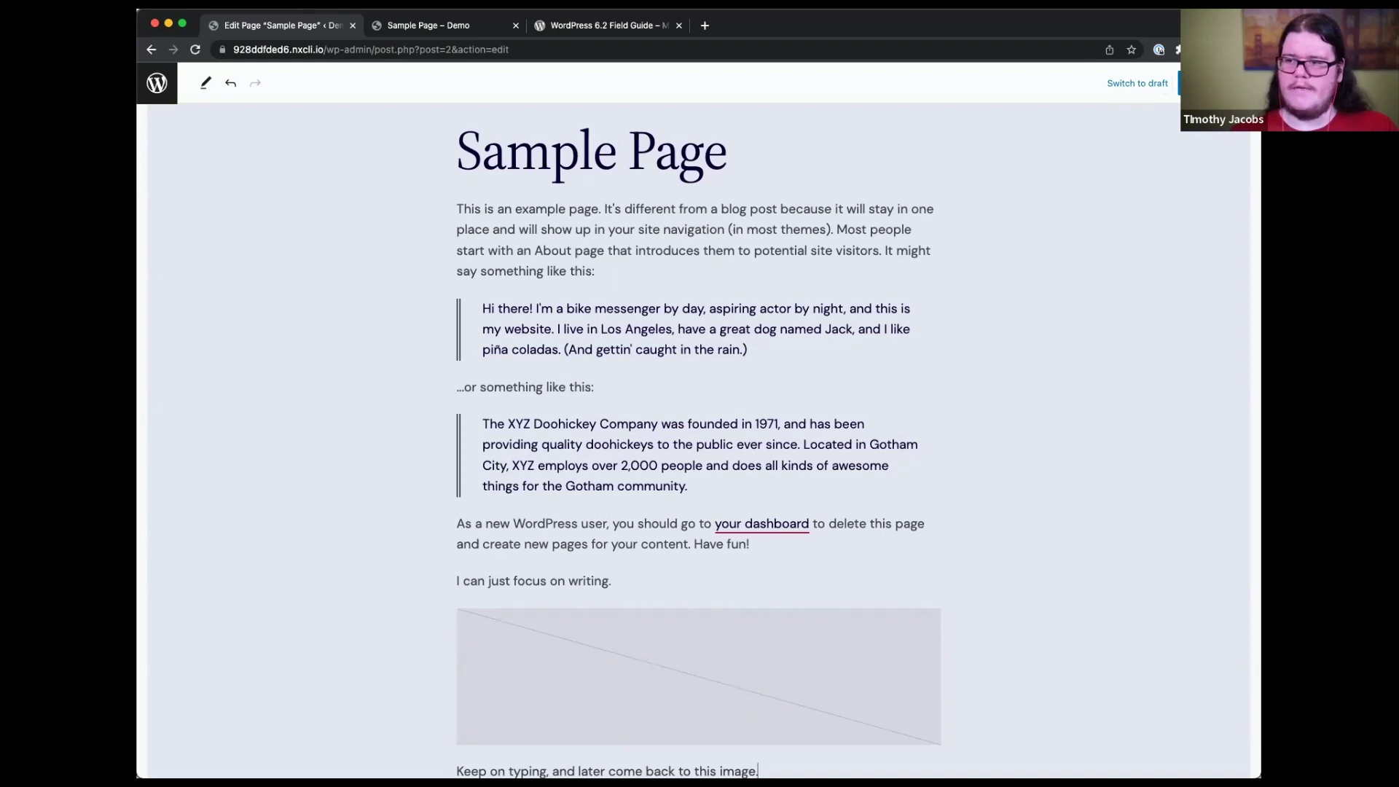
click(1200, 83)
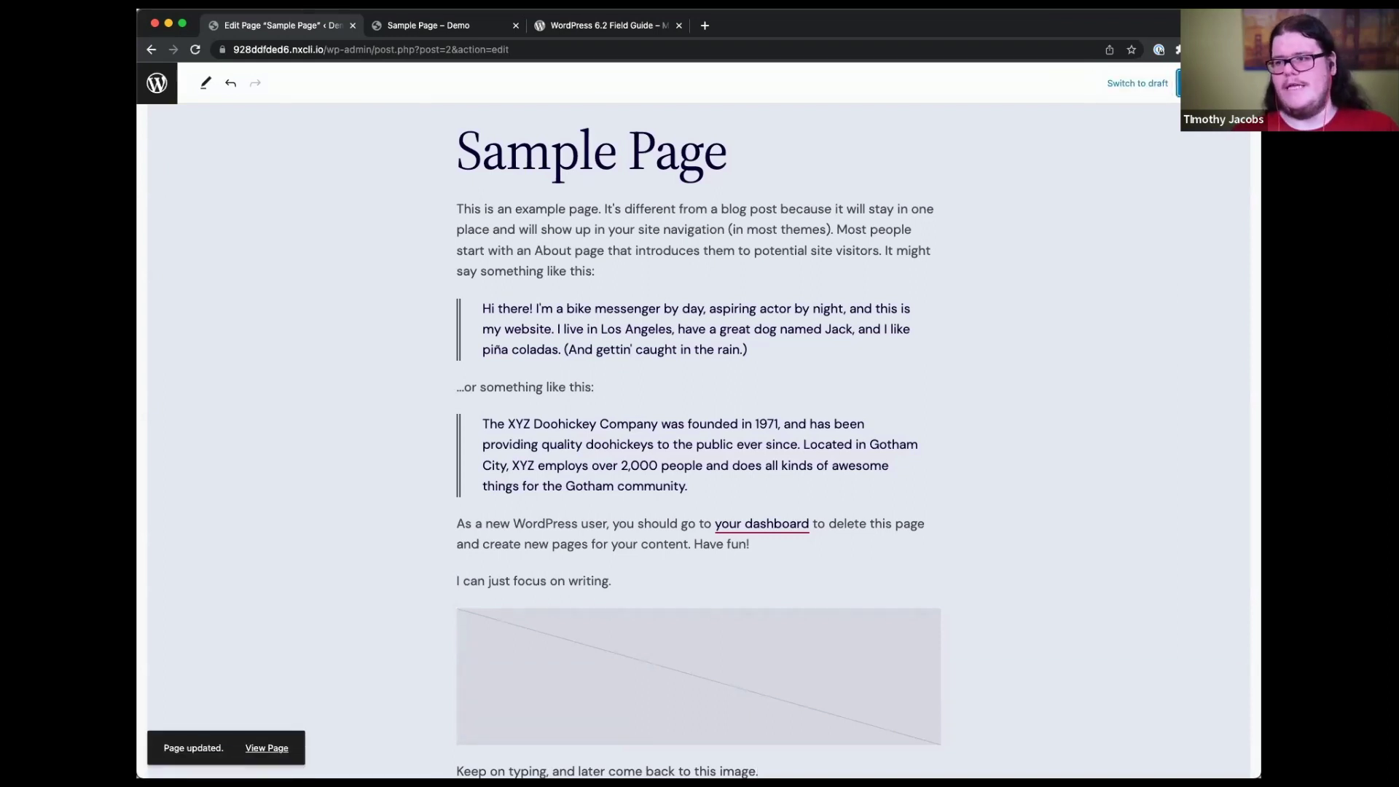
click(1242, 83)
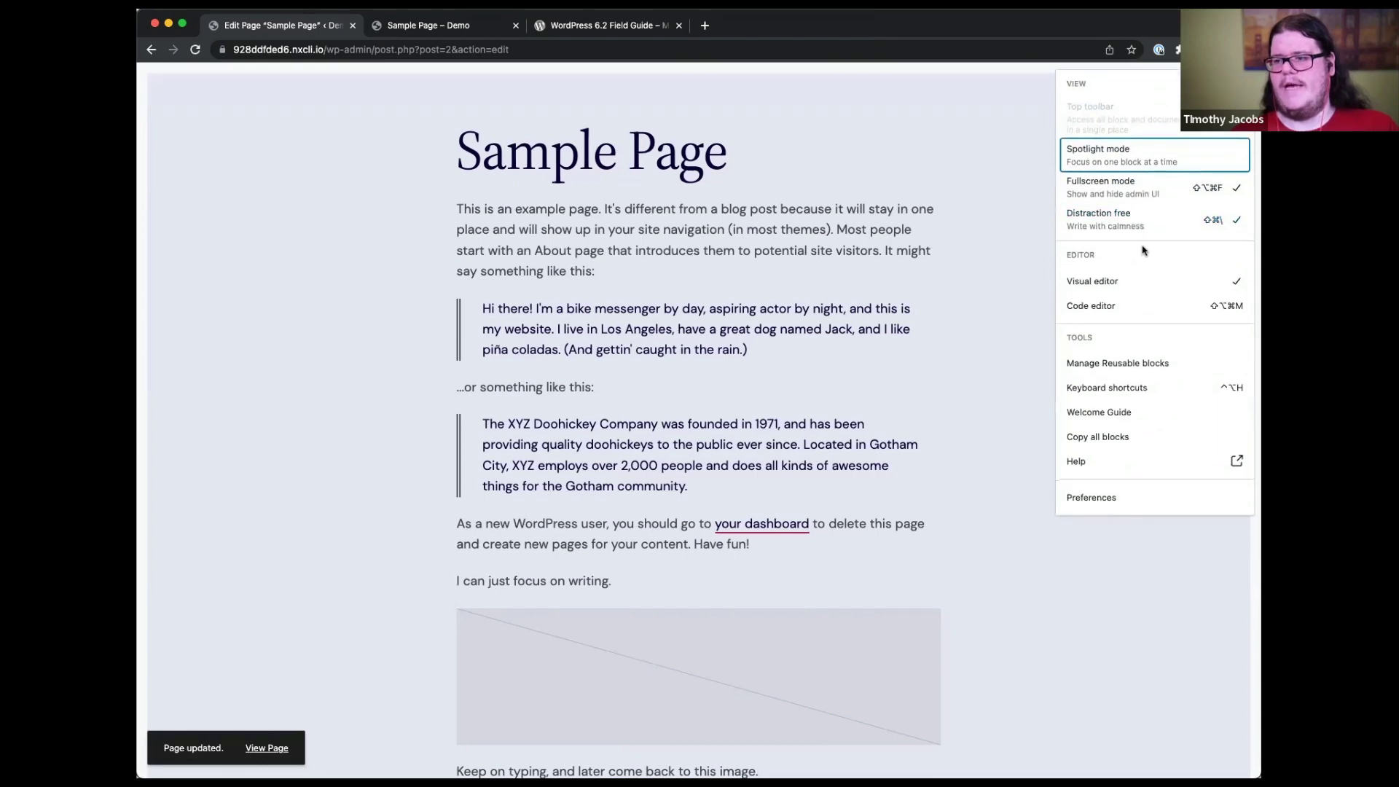
click(1142, 220)
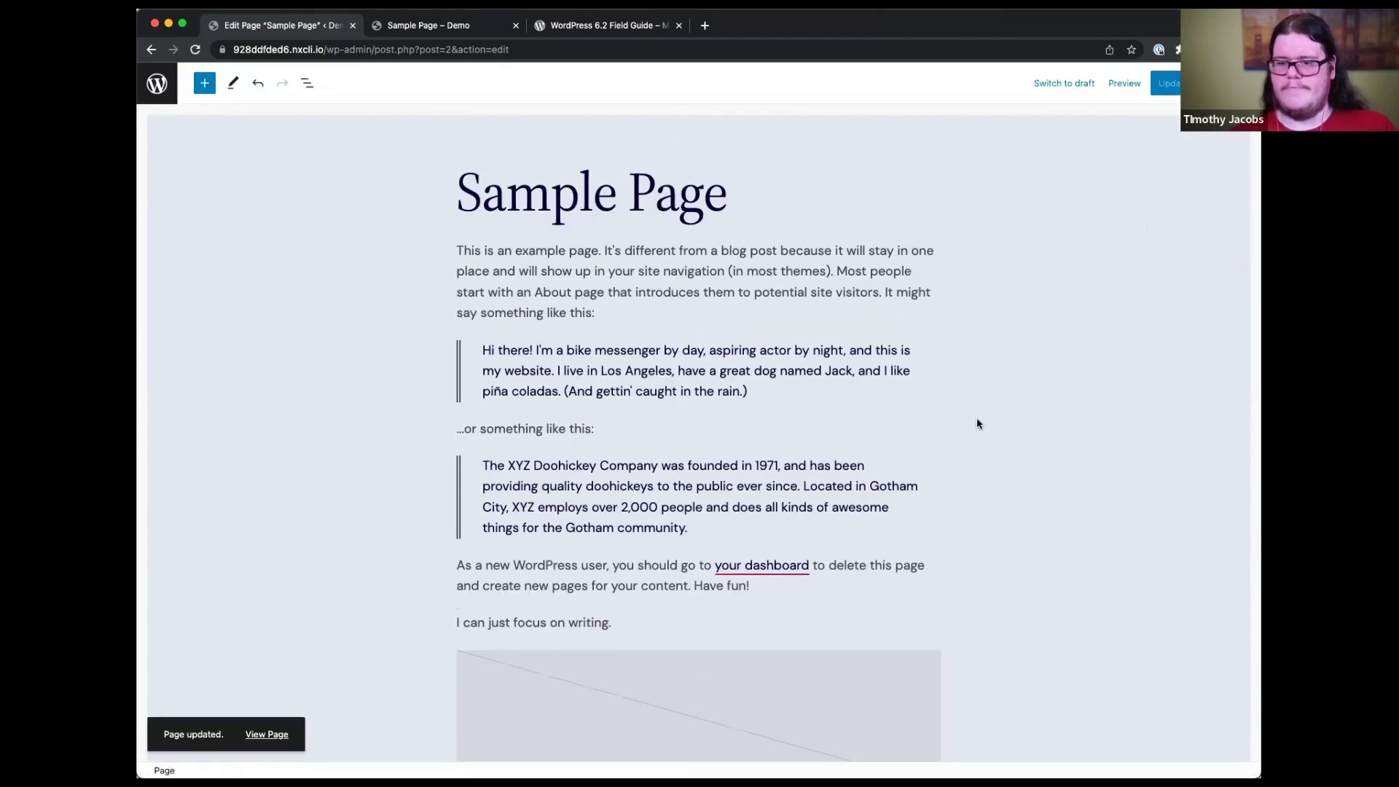
- Select the empty Image block and show the page's block structure in List View
scroll(977, 422, down, 5)
click(671, 430)
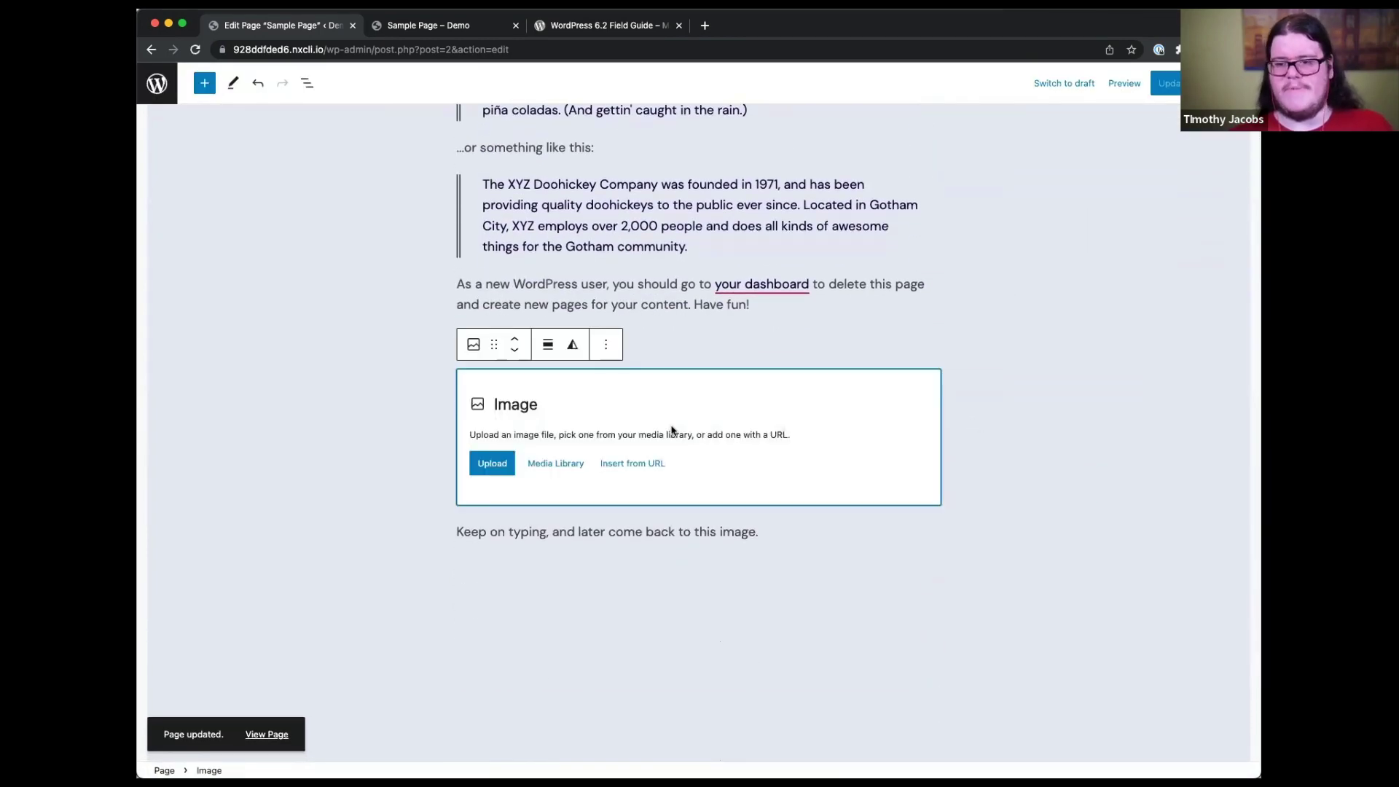
click(306, 85)
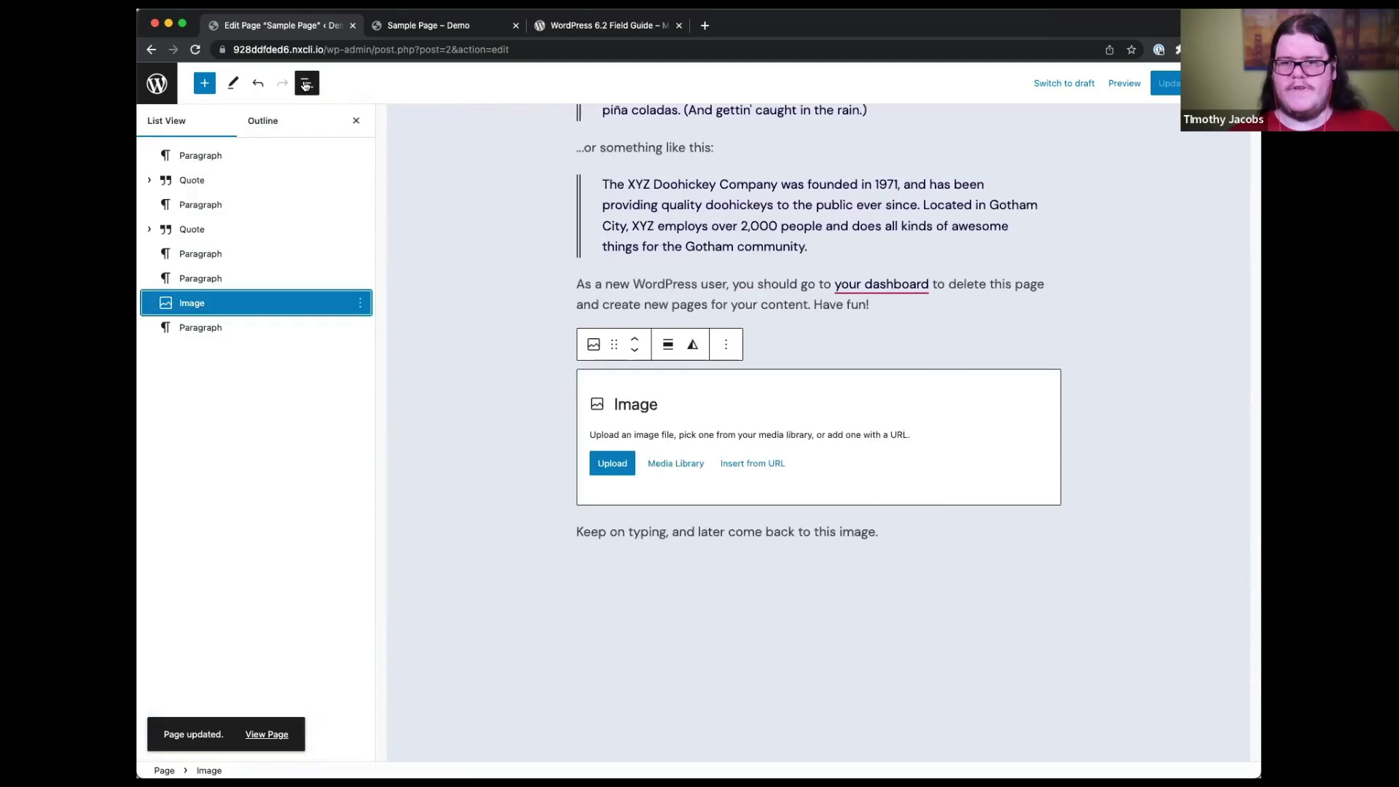
- Open the block inserter's media and browse the Images from the site's own media library
click(204, 84)
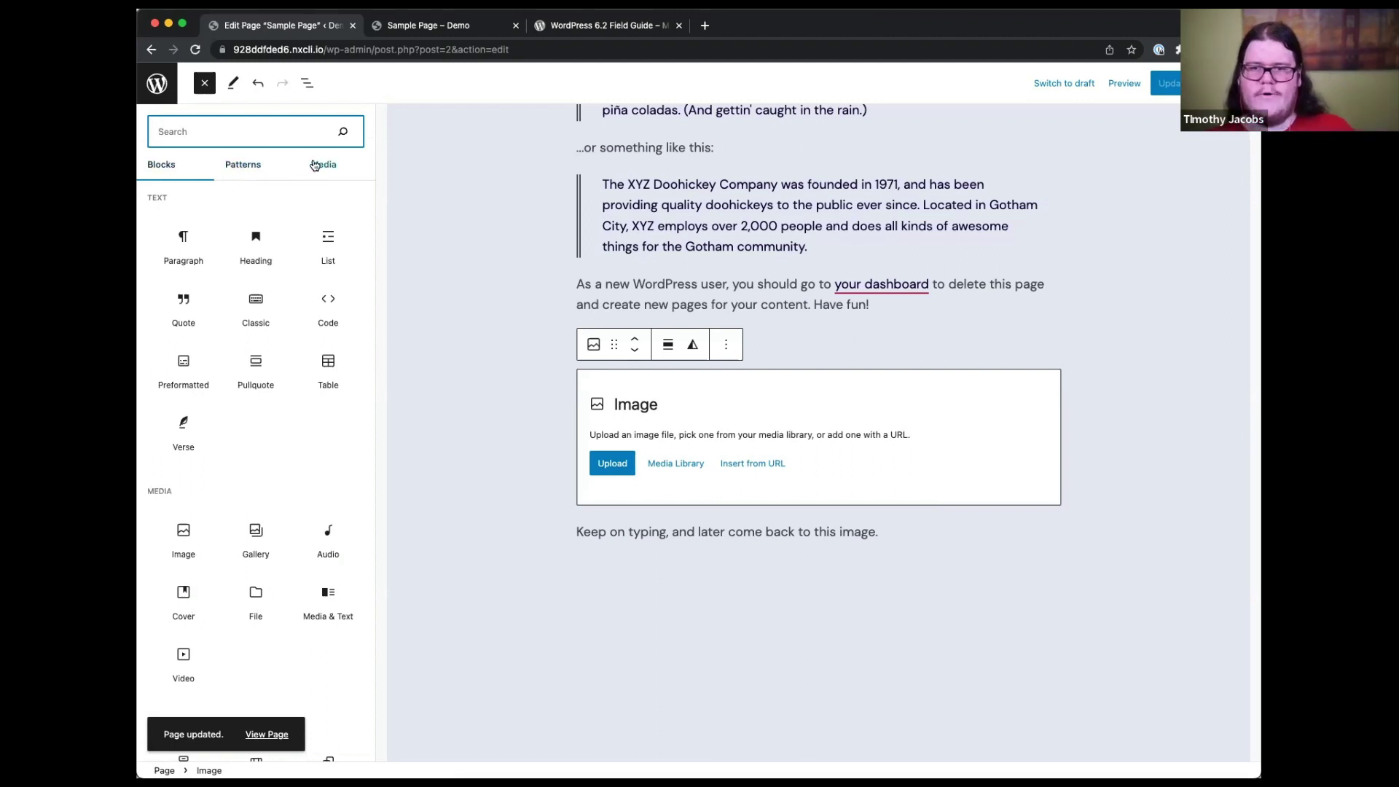
click(320, 166)
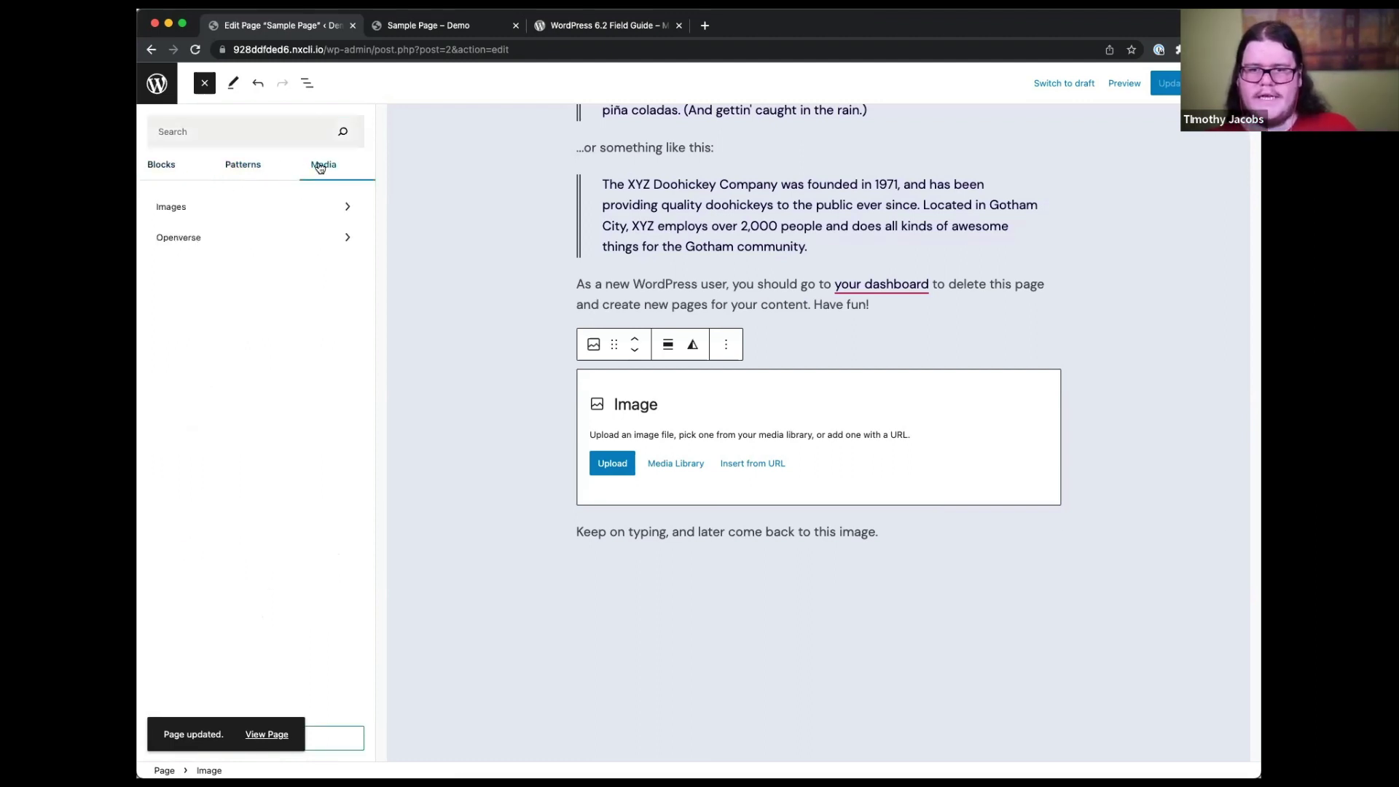
click(224, 211)
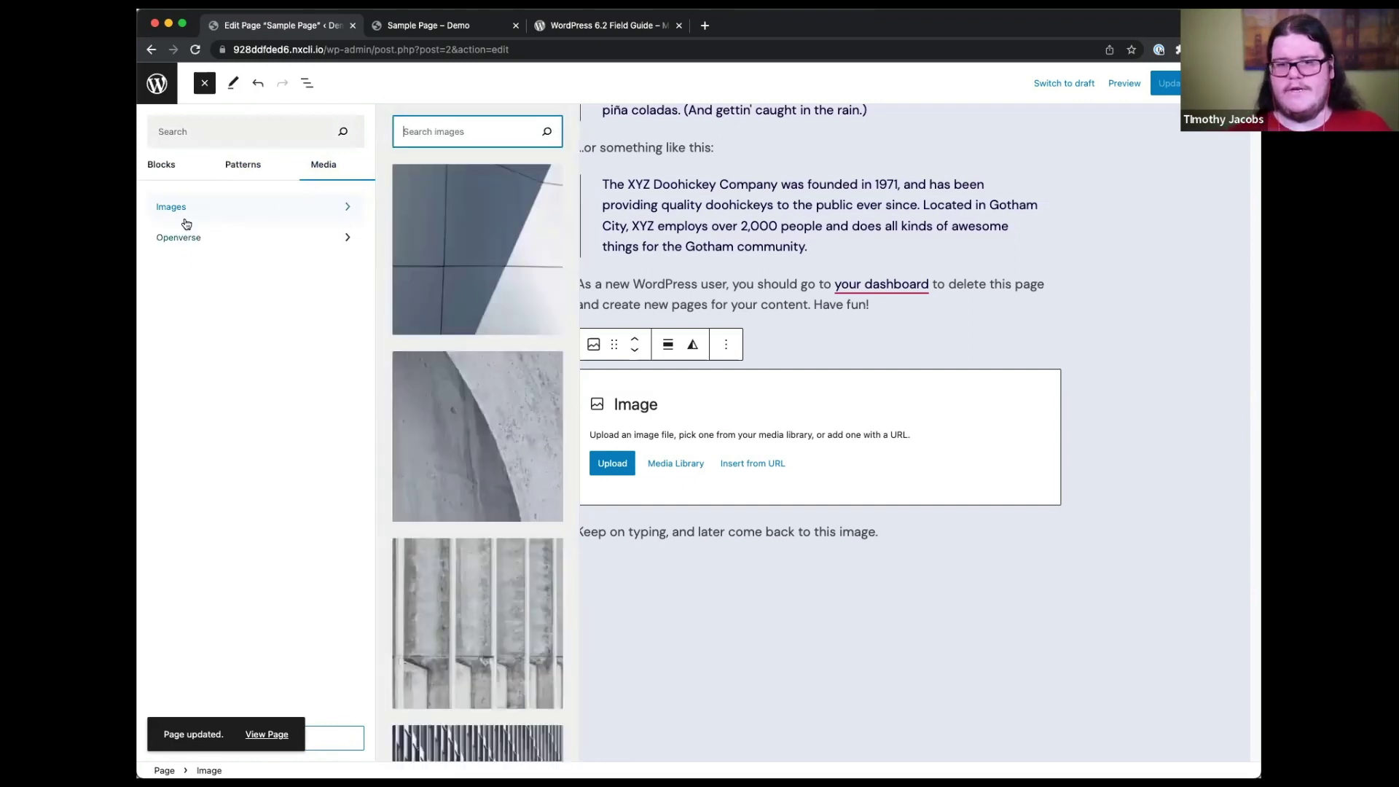
scroll(549, 342, down, 7)
scroll(549, 342, down, 3)
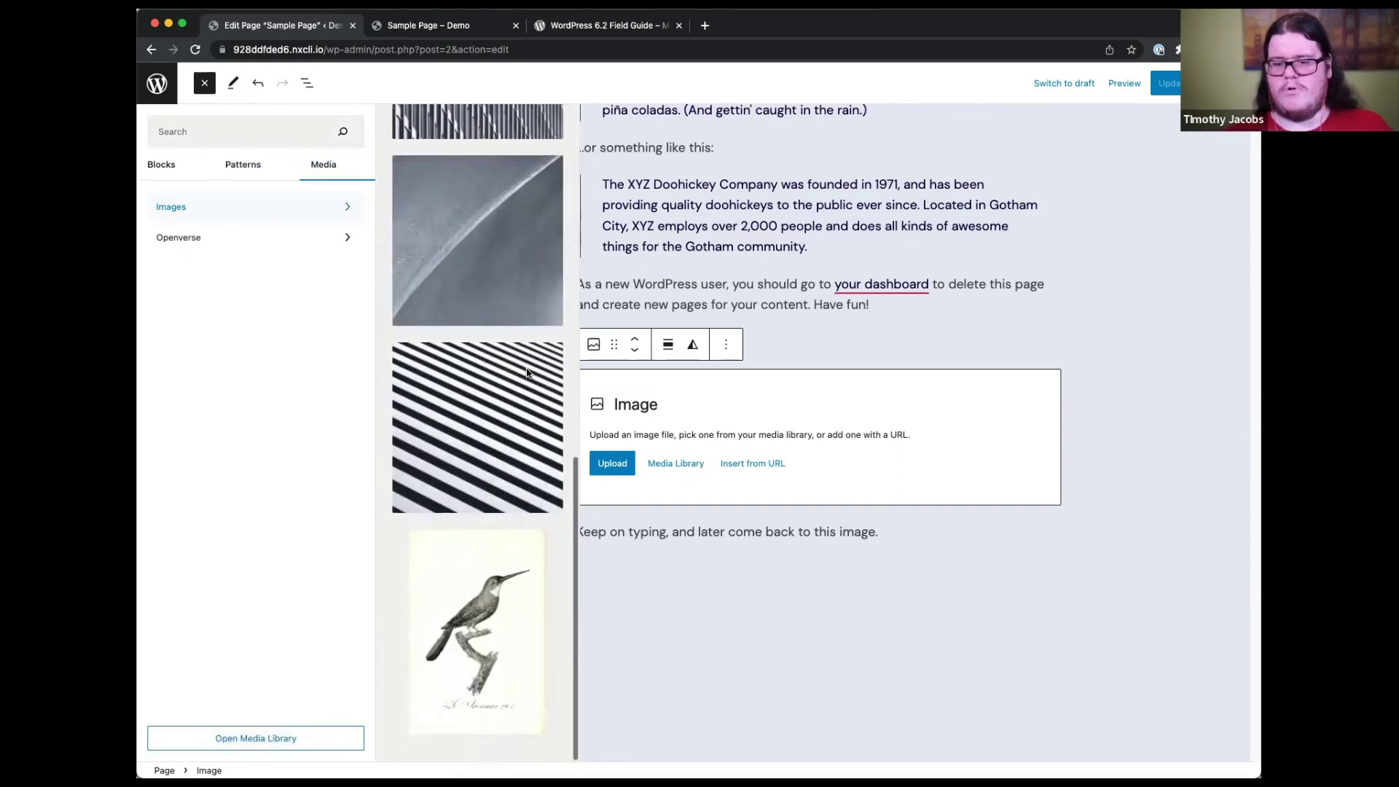
scroll(527, 372, up, 10)
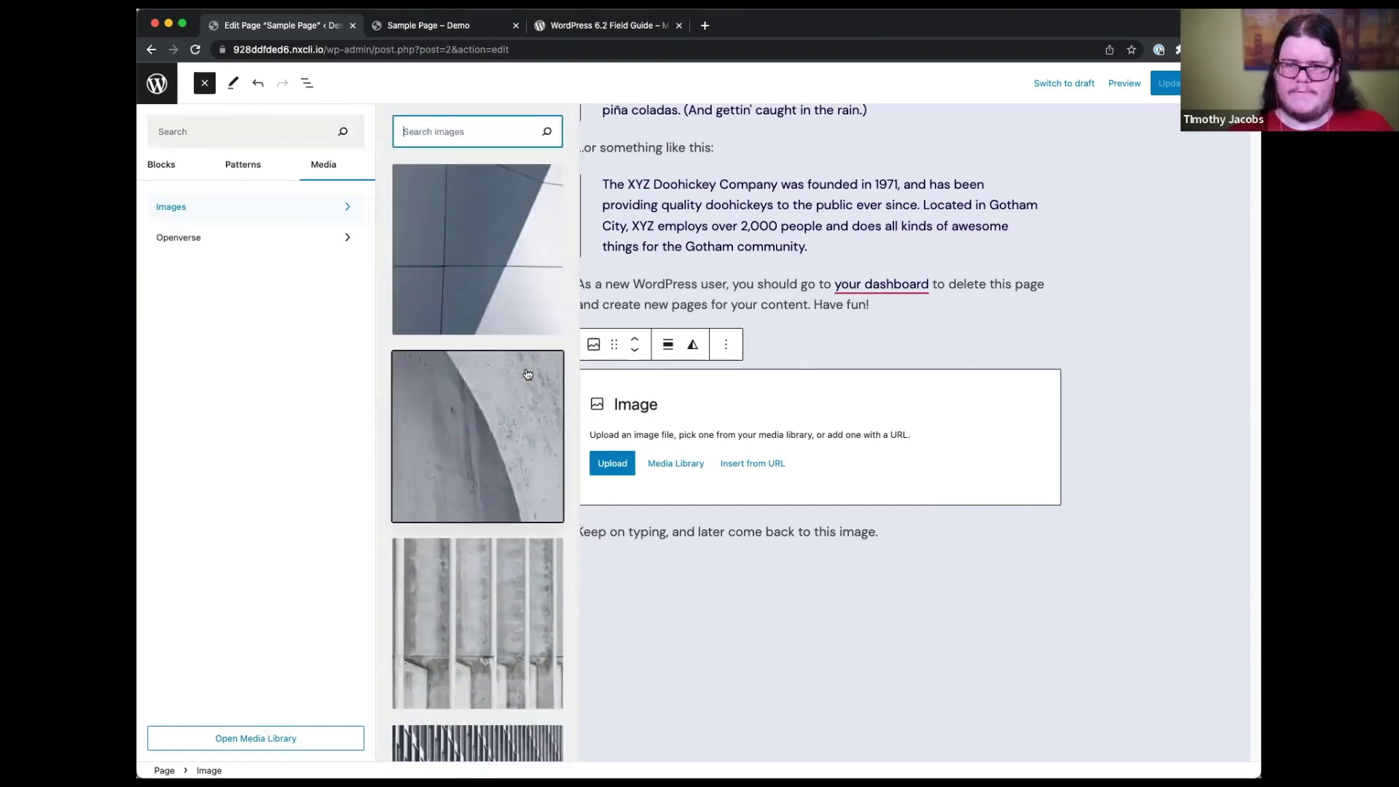
- Show the Openverse images in the inserter and open openverse.org in a new browser tab
click(193, 238)
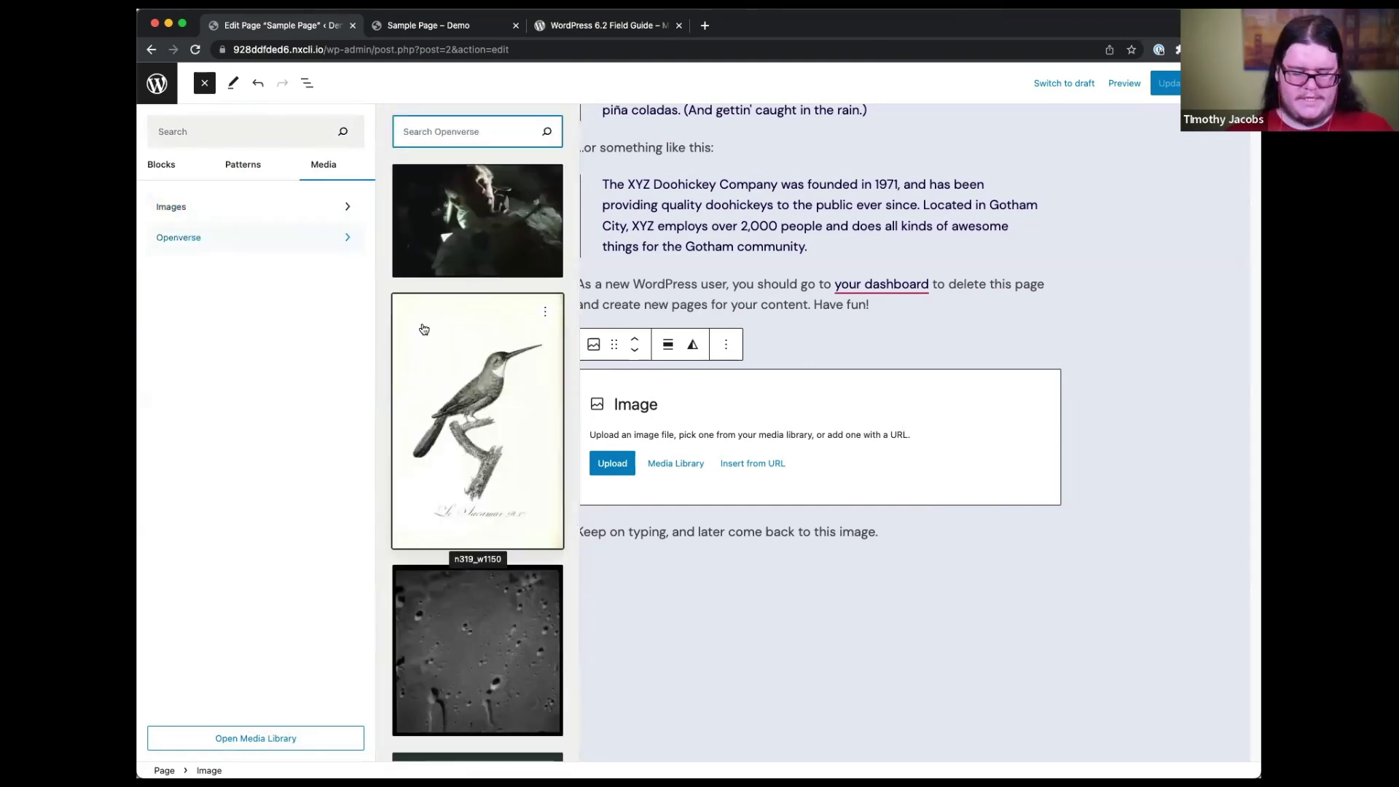
key(super+t)
text(openverse.)
key(Return)
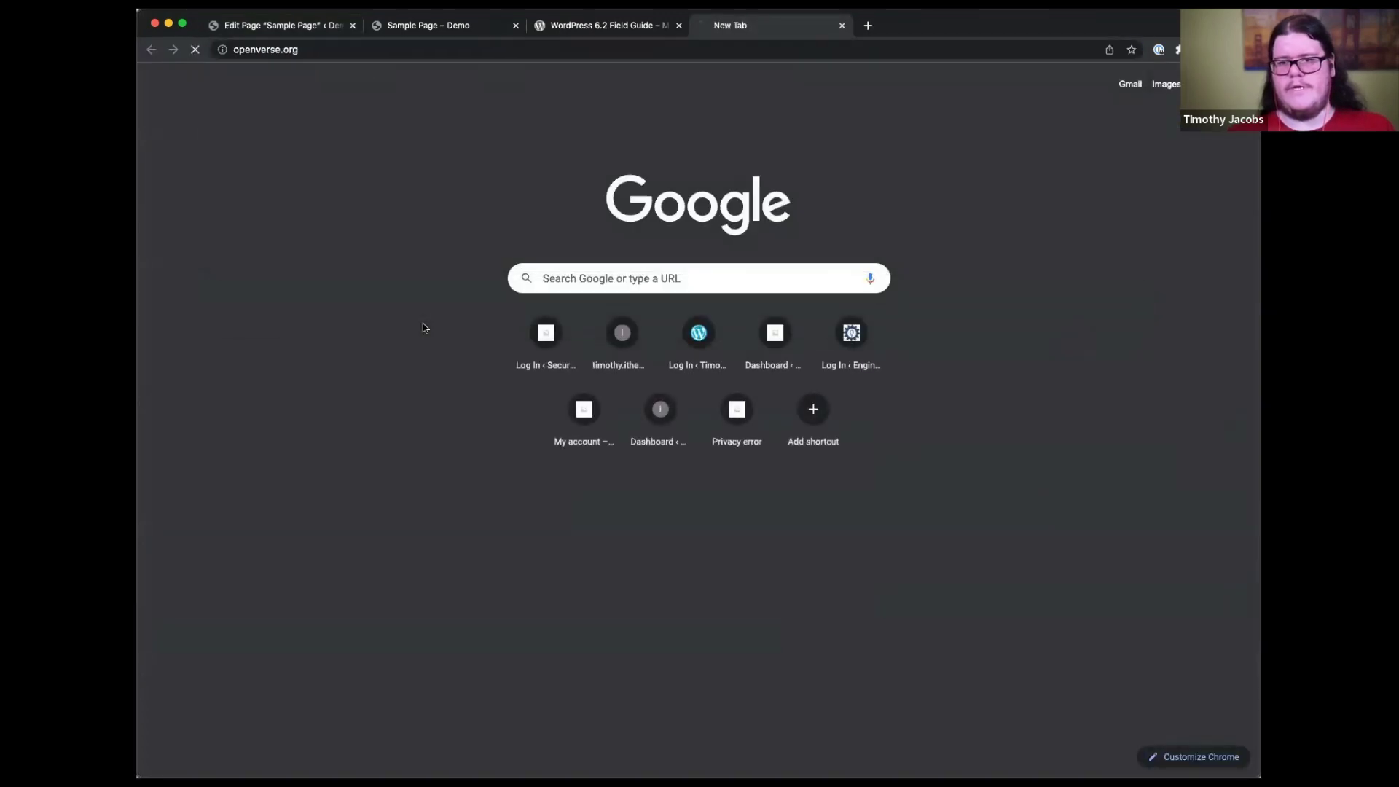
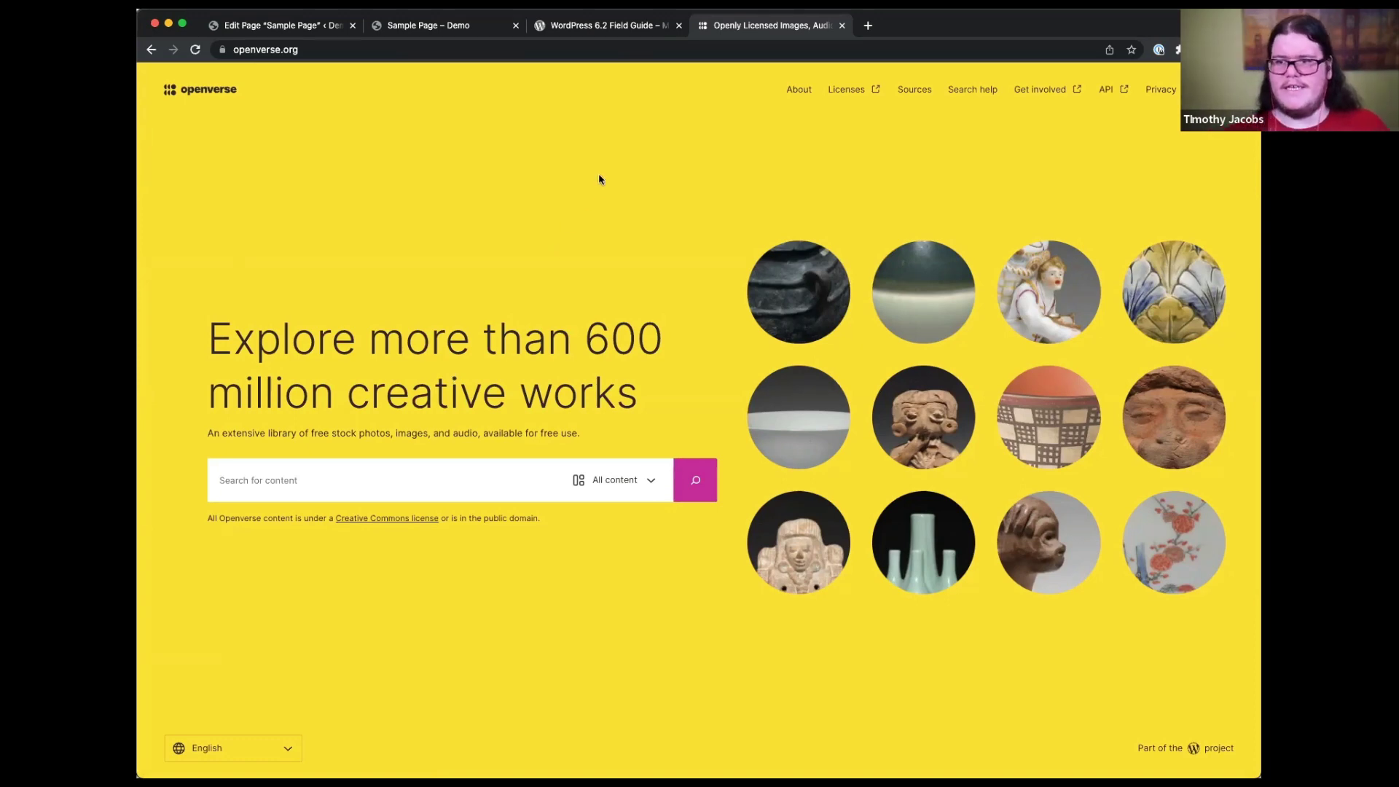
- Return to the Sample Page editor and browse the Openverse images in the inserter
click(284, 24)
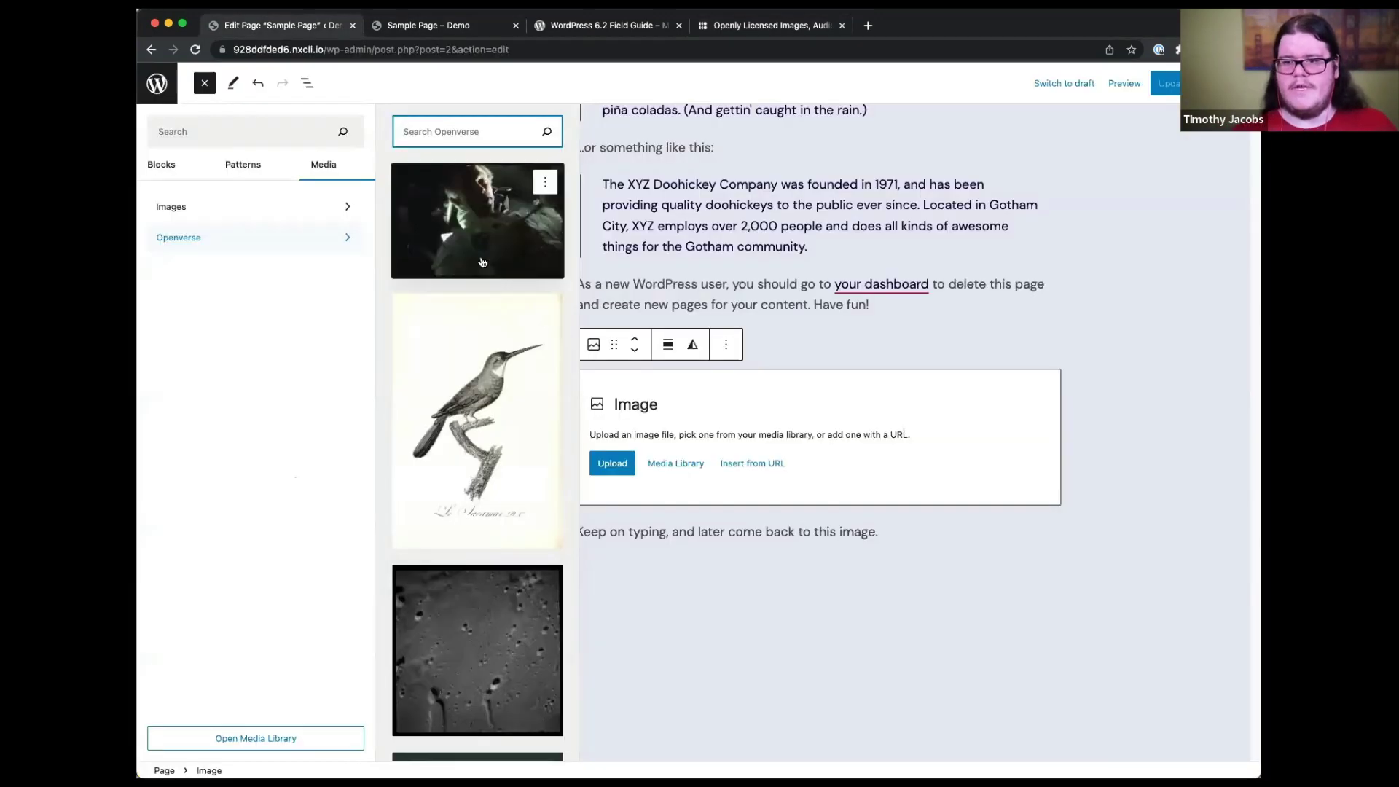
scroll(482, 416, down, 15)
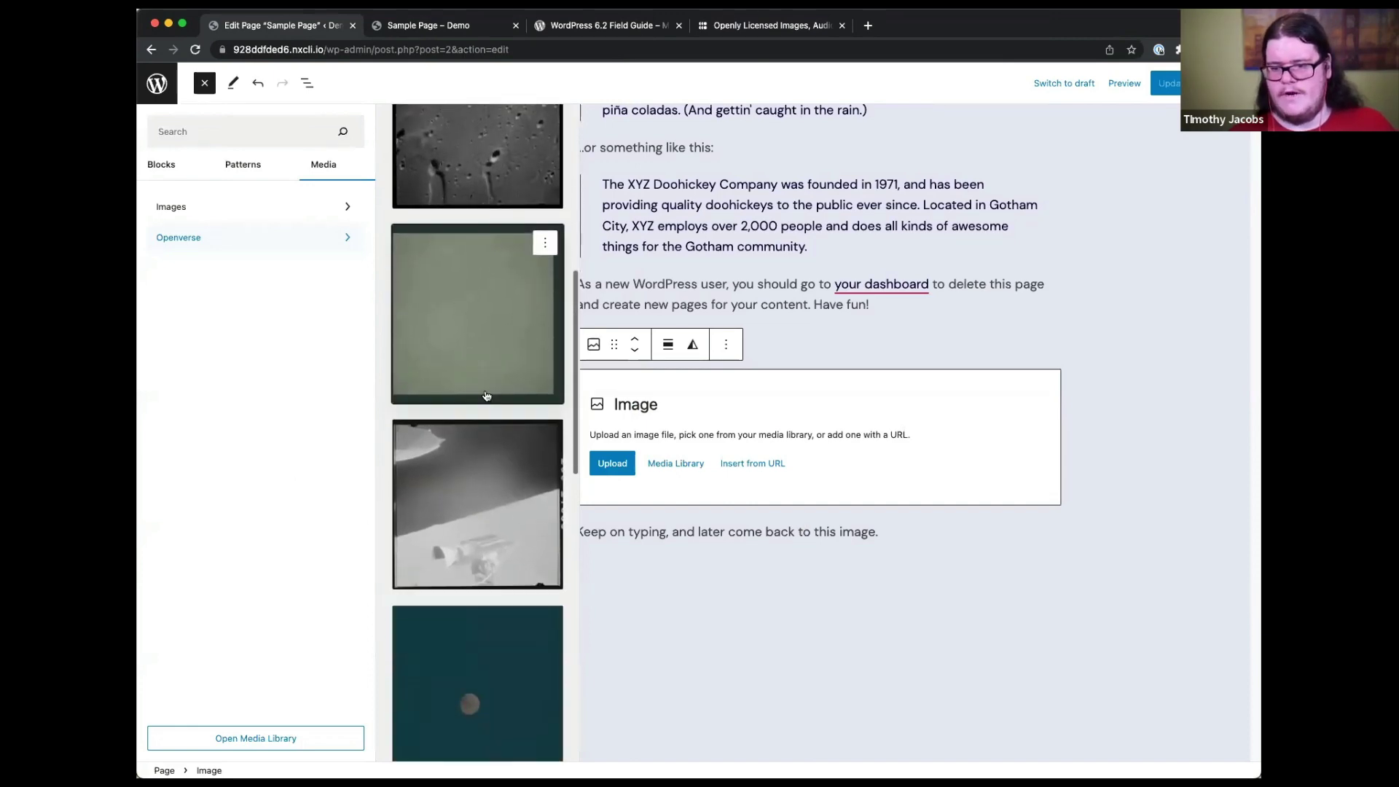
scroll(484, 396, down, 3)
scroll(484, 396, up, 15)
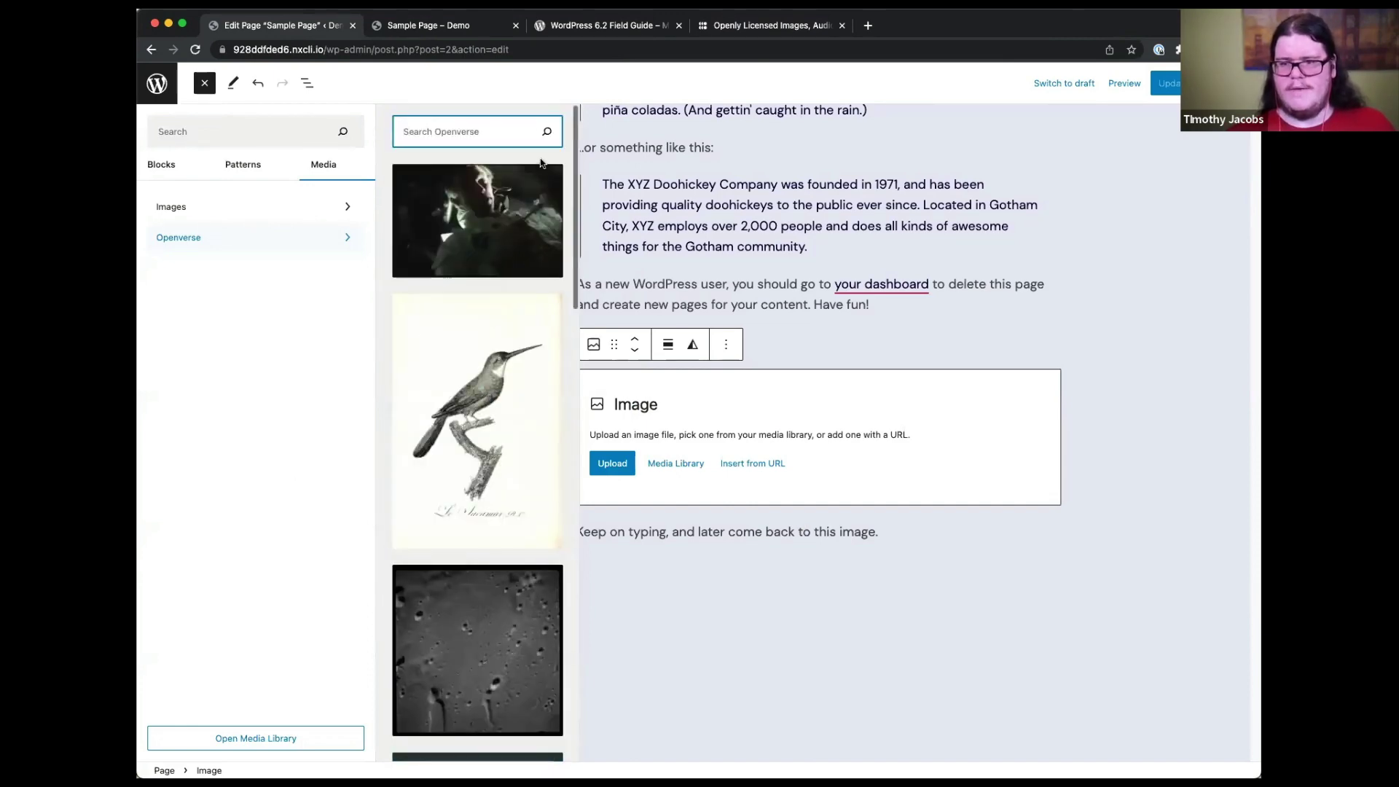
- Search Openverse for "new york city" and insert the "New York city, USA" bridge photo into the page
click(474, 132)
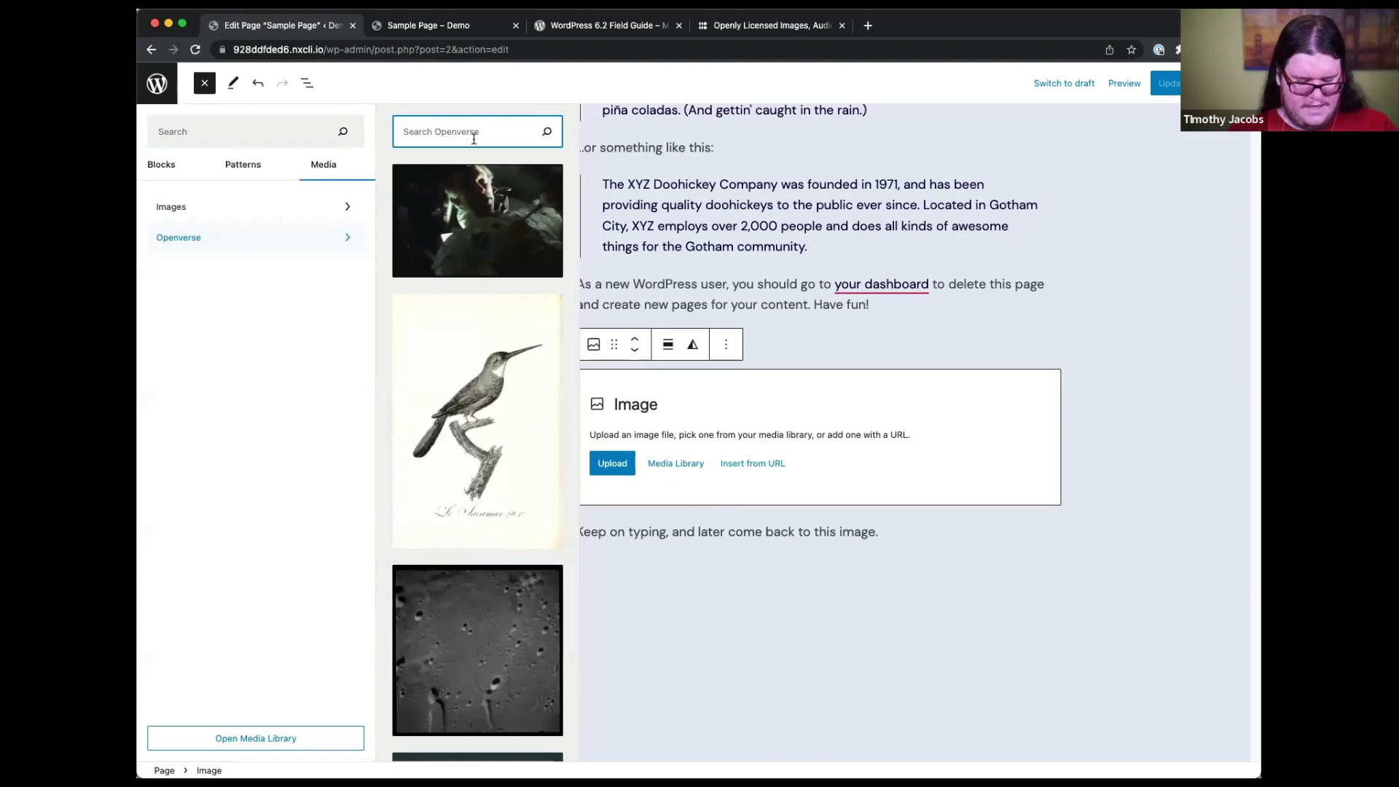
text(new york city)
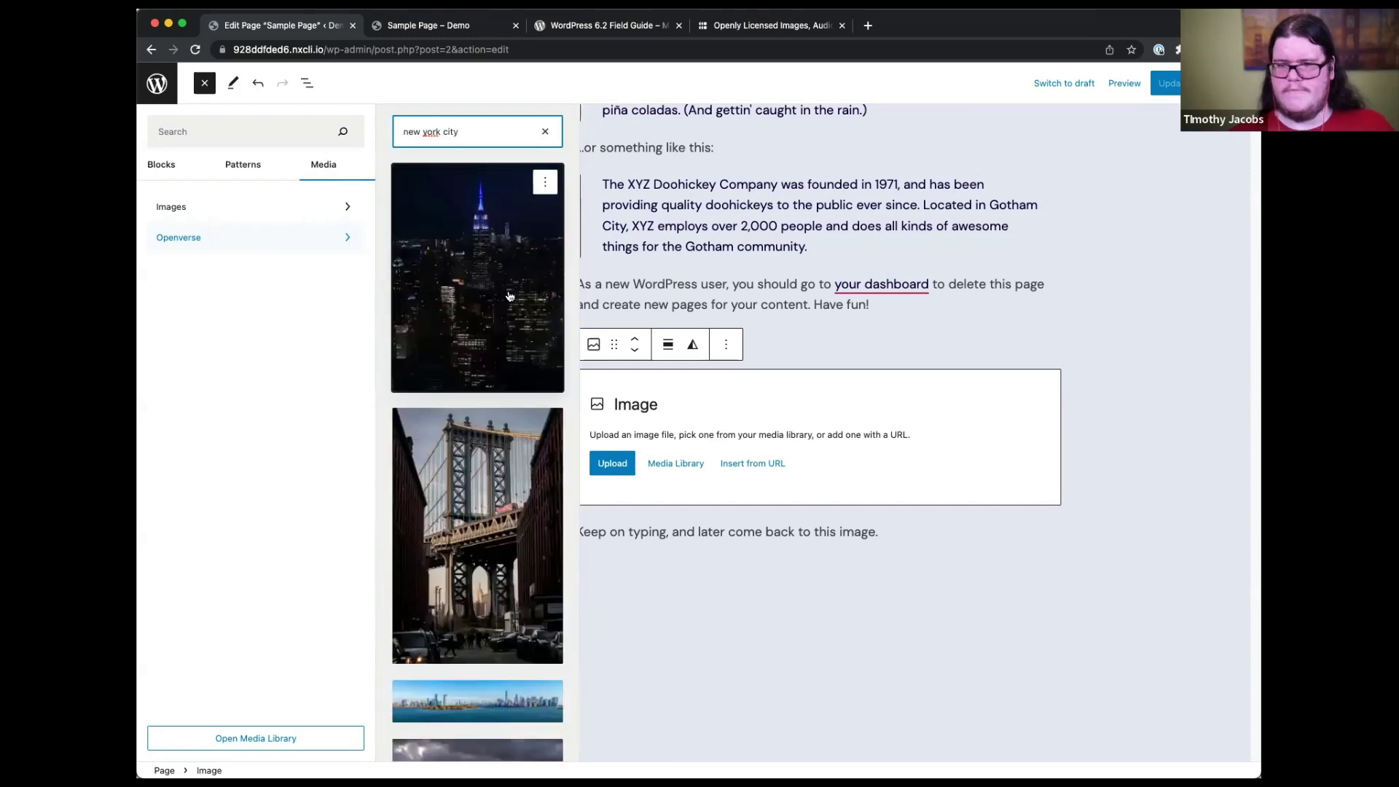
scroll(520, 450, down, 3)
scroll(521, 450, down, 10)
scroll(510, 466, up, 13)
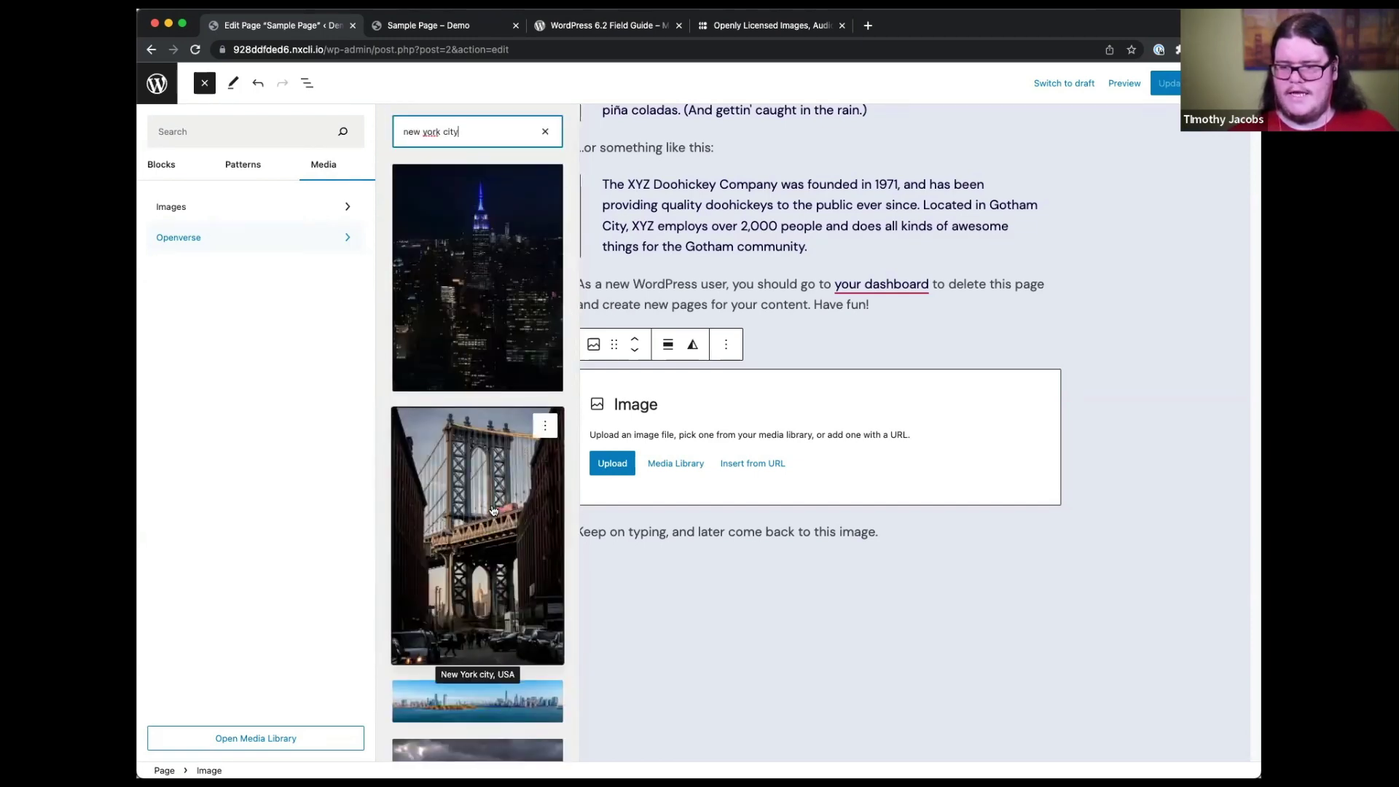
click(493, 510)
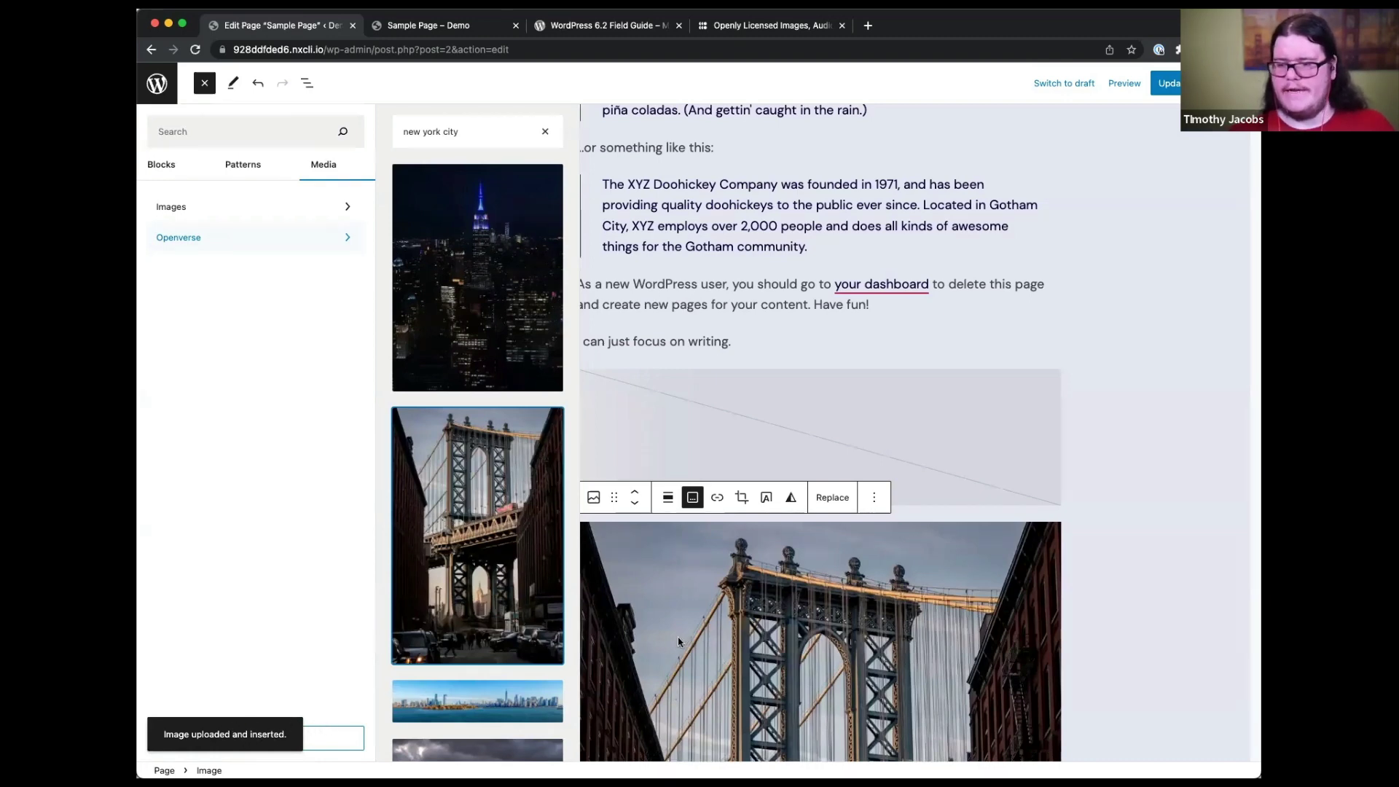
- Close the inserter and open the details of the "New York city, USA" link in the inserted photo's caption
click(205, 82)
scroll(321, 374, down, 5)
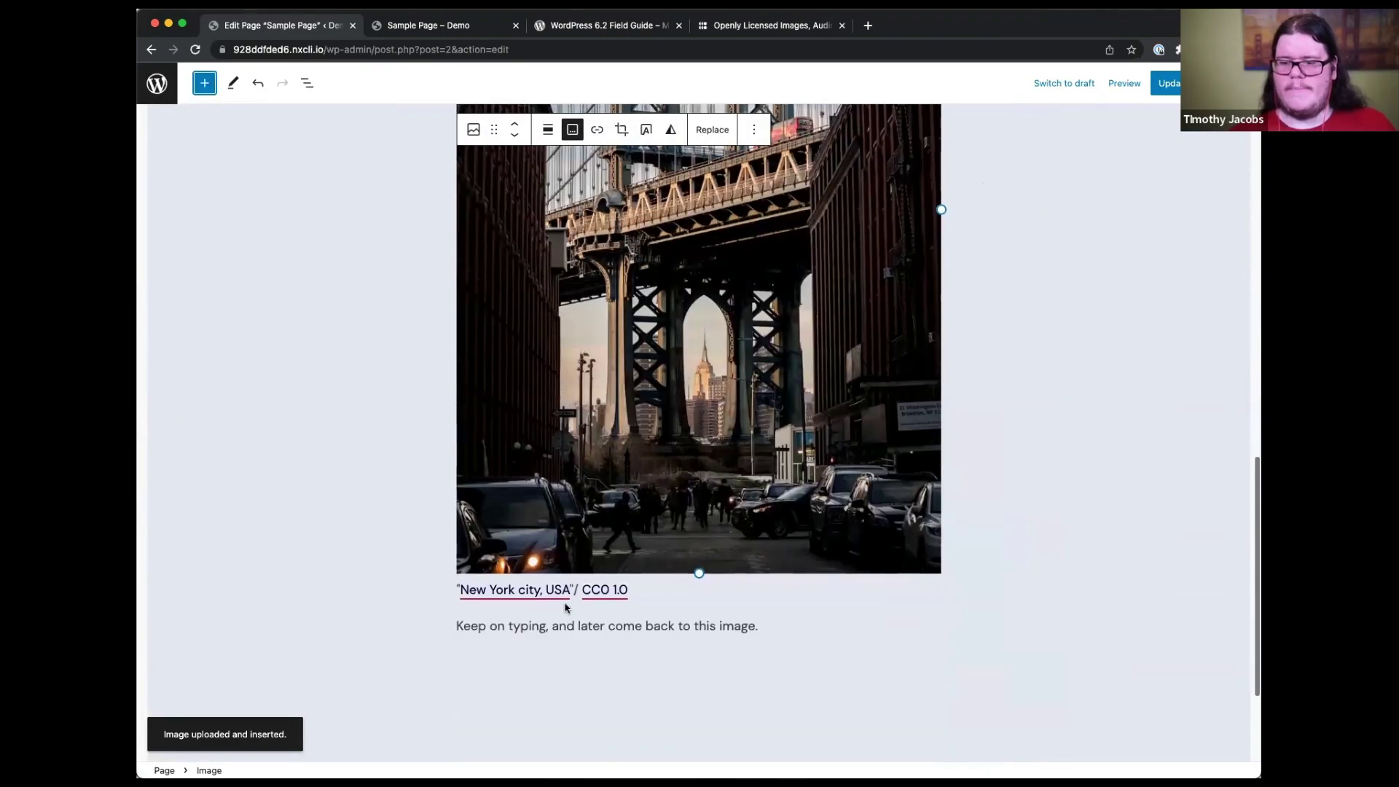
click(530, 590)
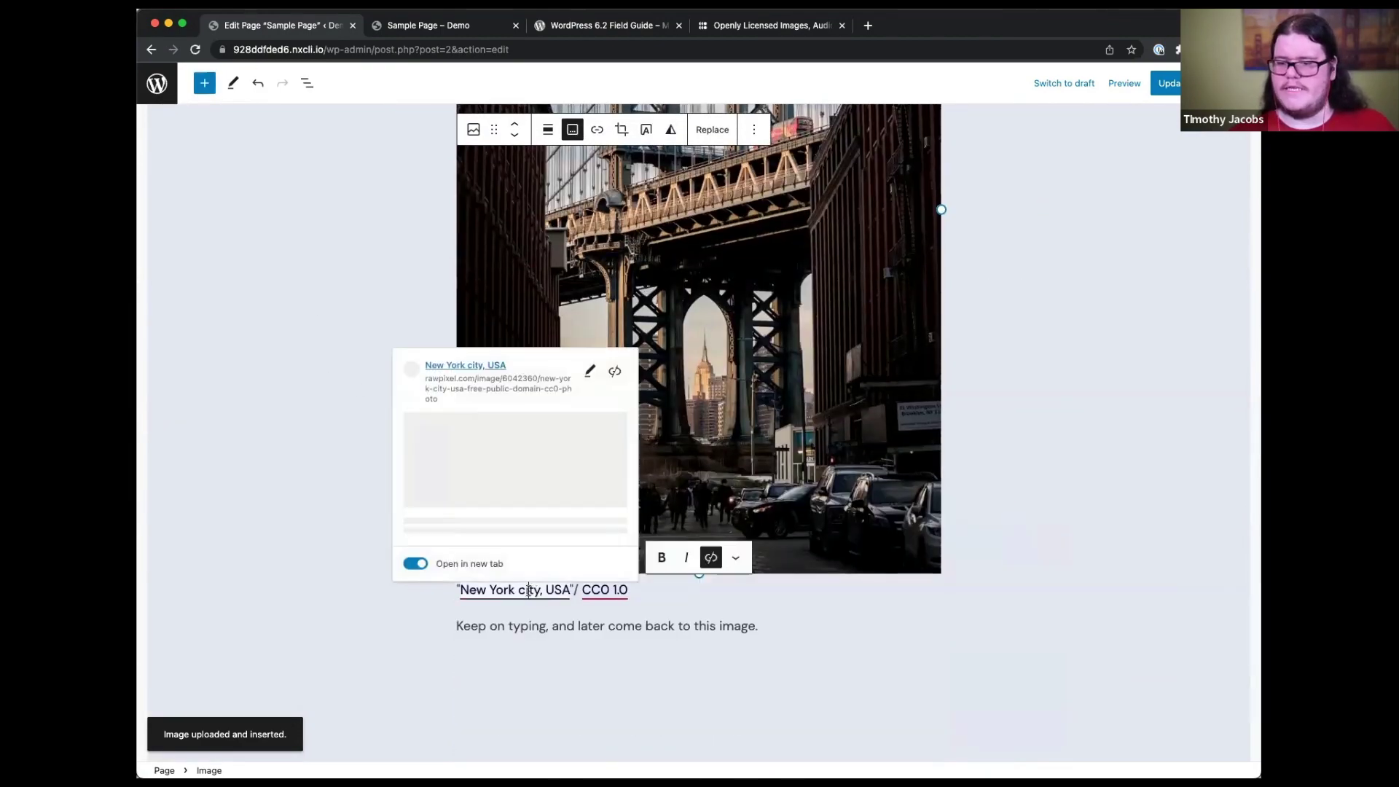
- Show the details of the "CC0 1.0" license link in the photo's caption, then close the link preview and look over the photo
click(611, 592)
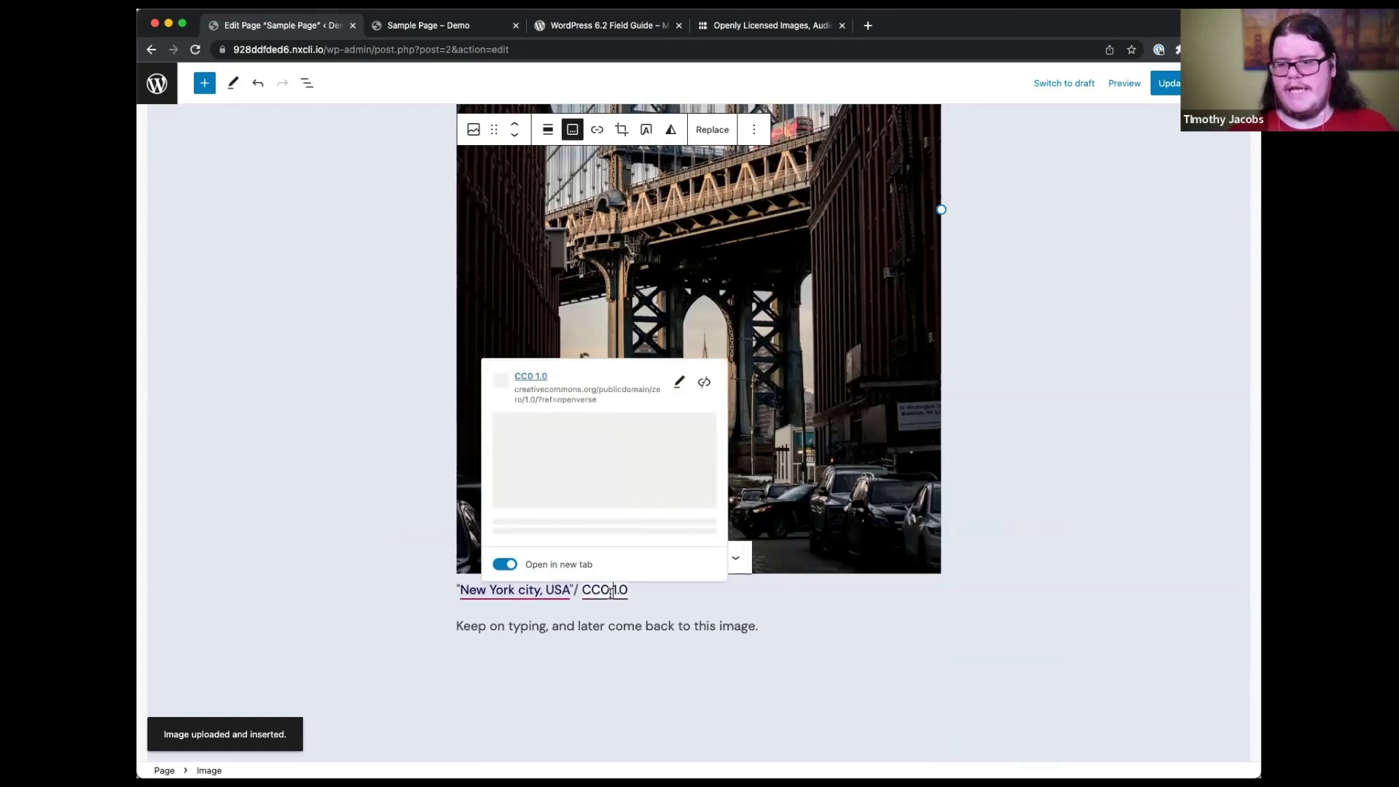
click(1064, 501)
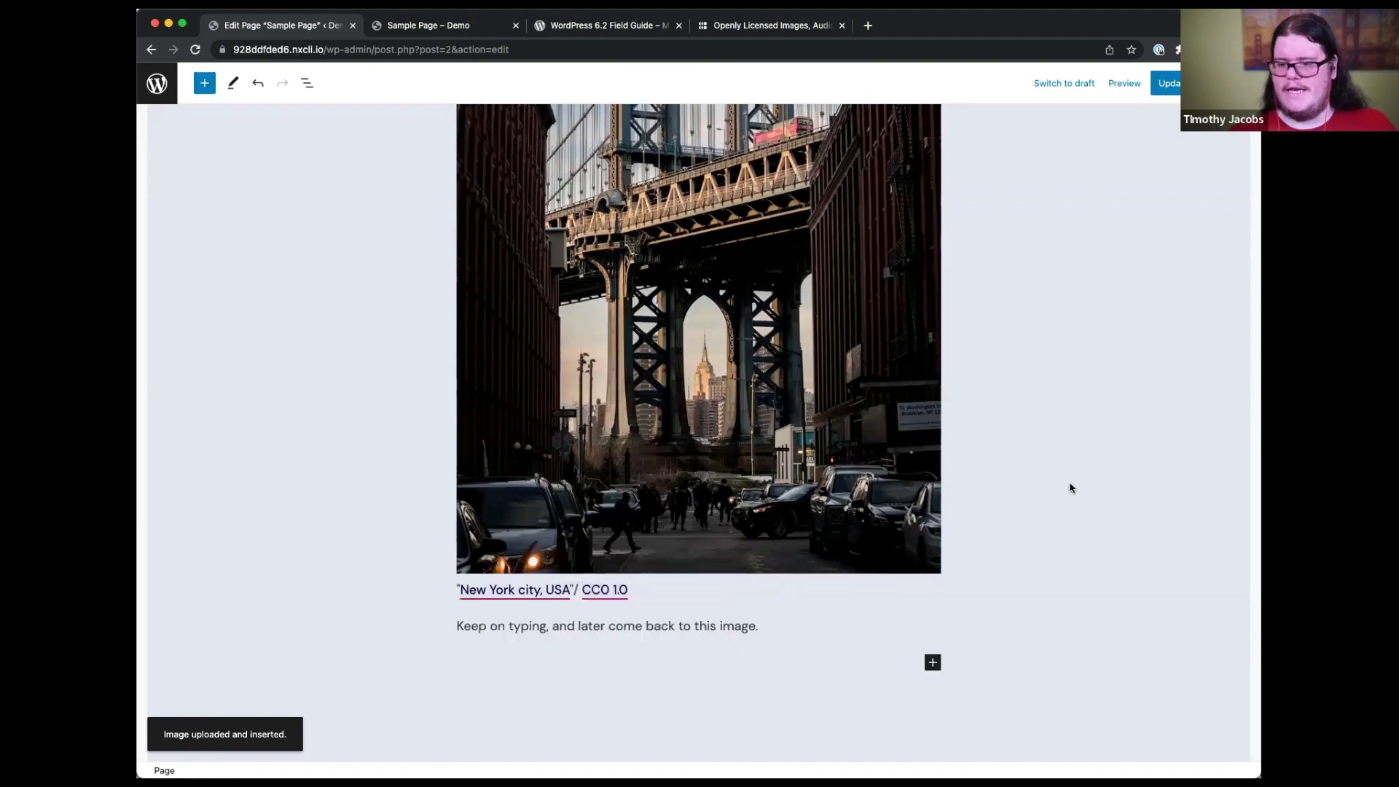
scroll(1025, 434, up, 8)
scroll(1024, 434, down, 7)
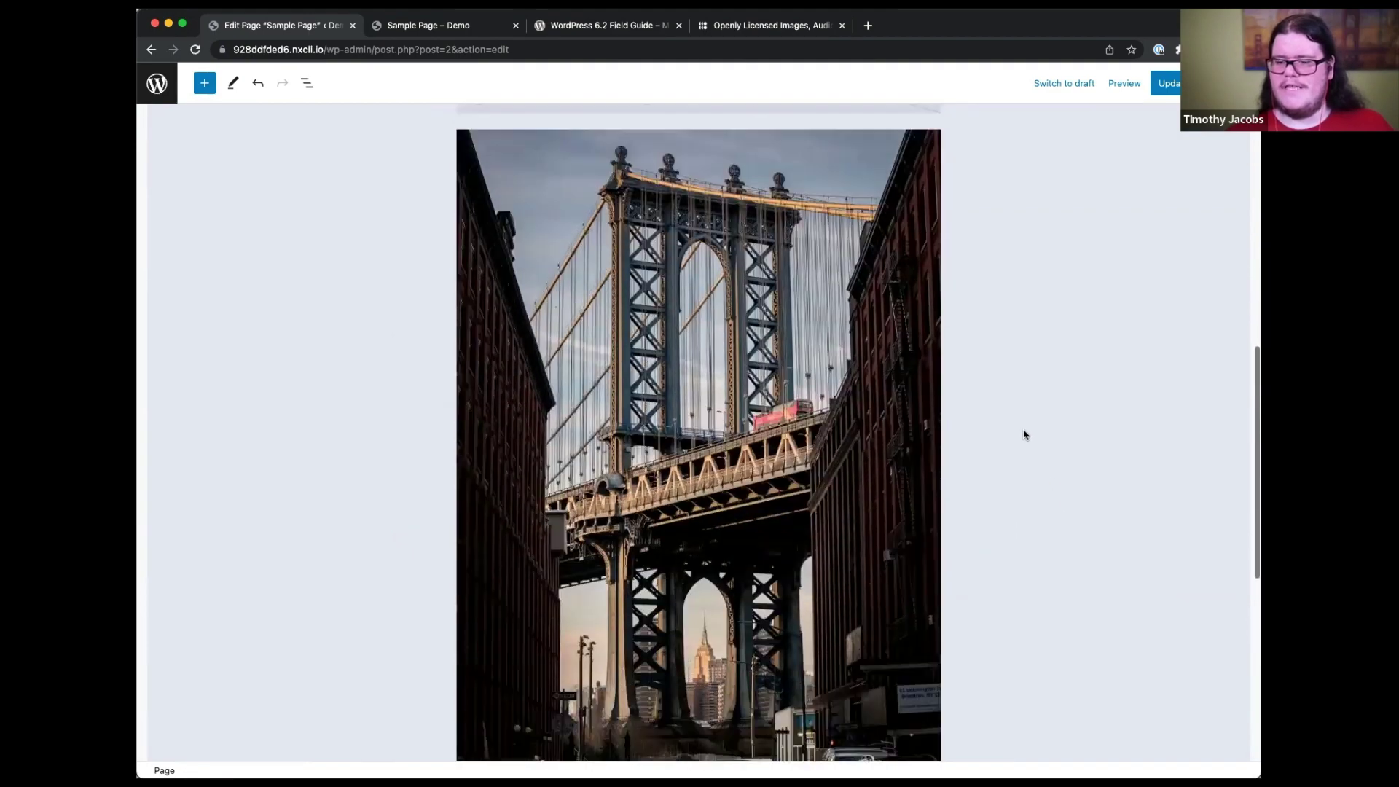
- Update the Sample Page with the inserted bridge photo and return to the start of the page
scroll(1024, 434, up, 3)
scroll(1024, 434, up, 4)
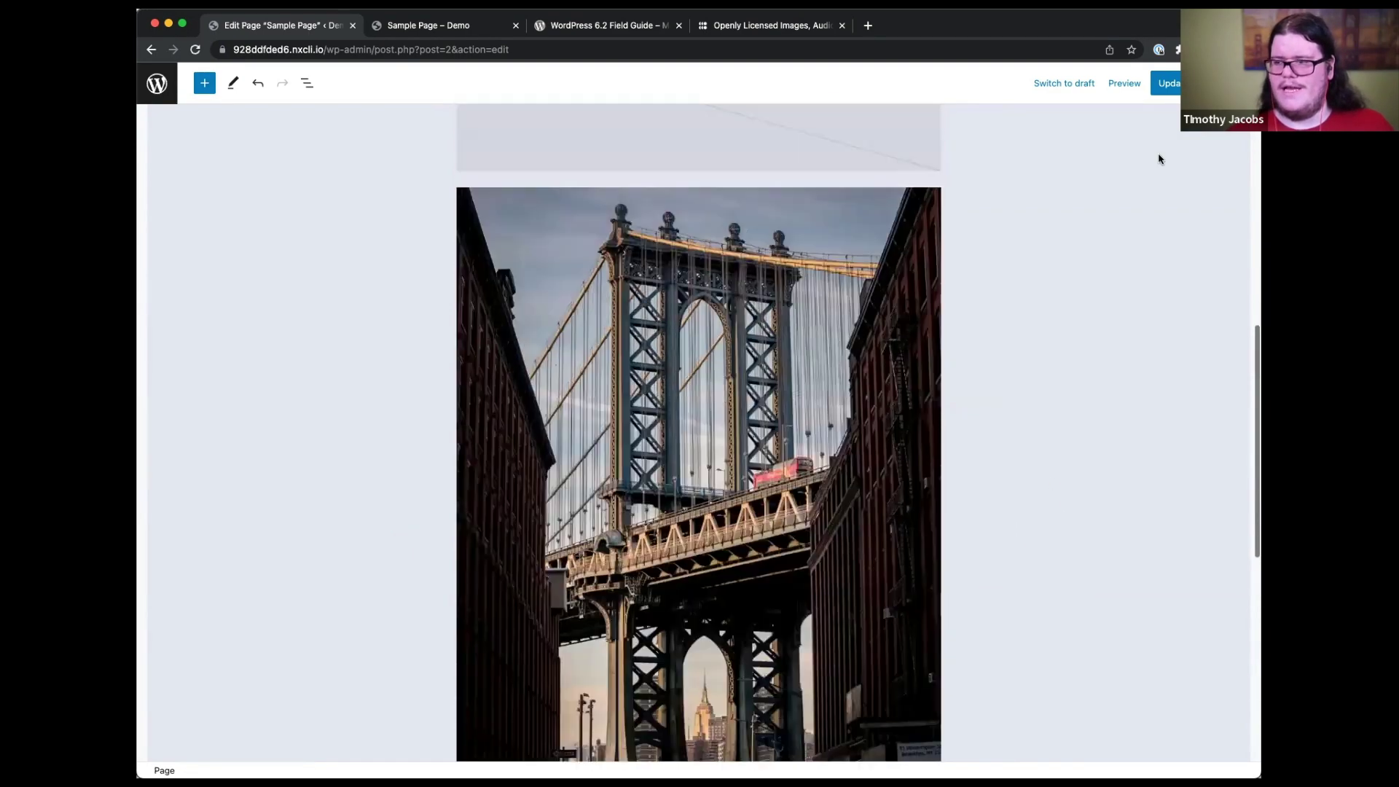
click(1166, 83)
scroll(965, 293, up, 10)
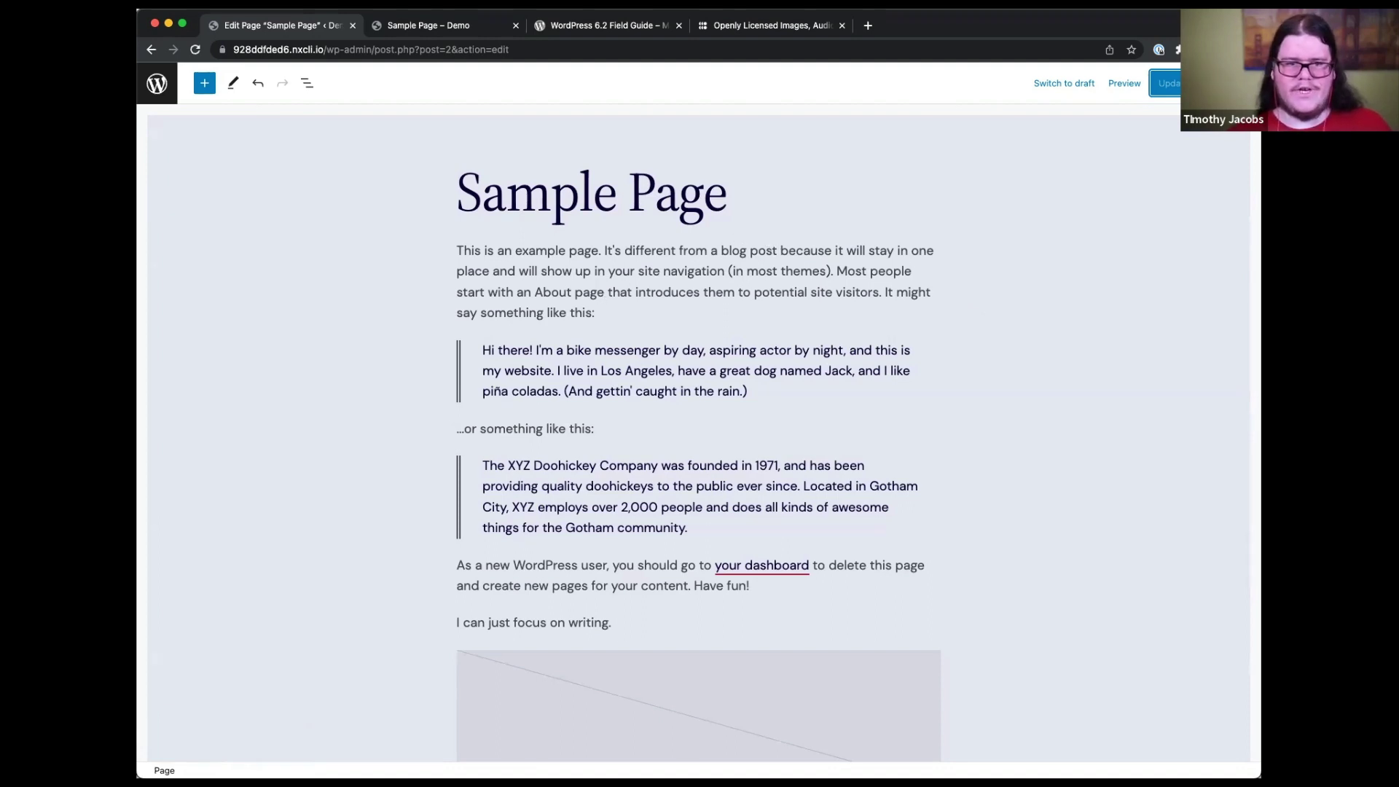
- Select the first paragraph of the Sample Page and show its block settings sidebar
key(super+Tab)
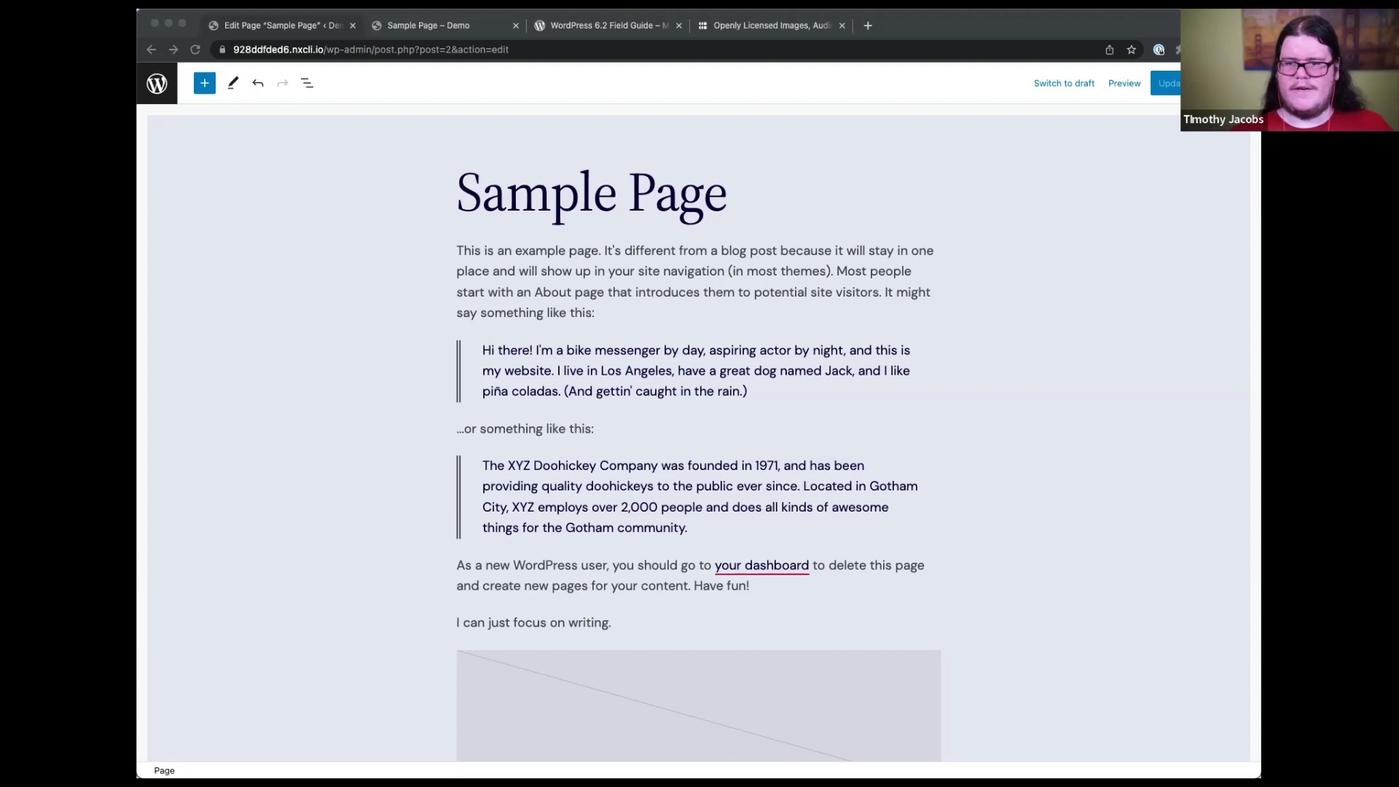
click(775, 271)
click(641, 270)
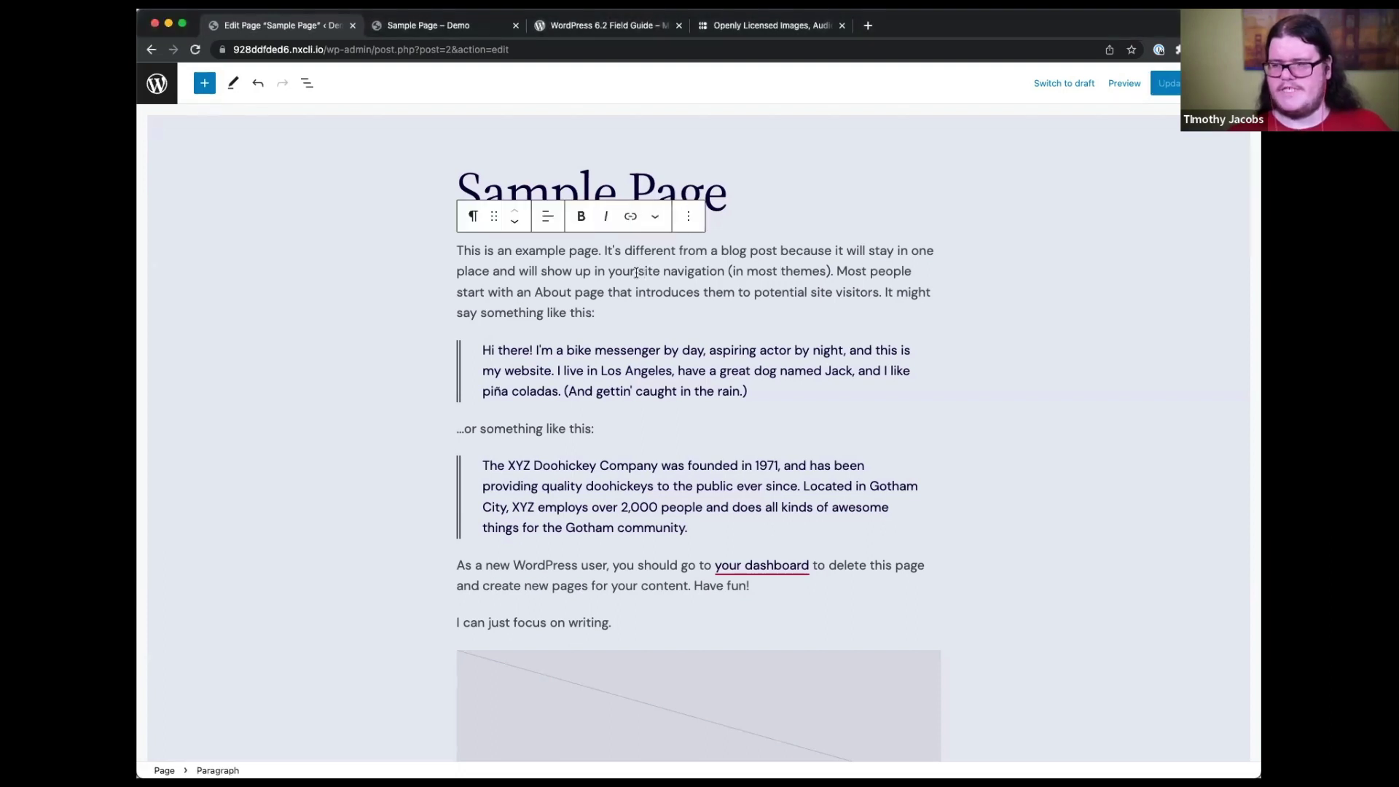
click(1216, 84)
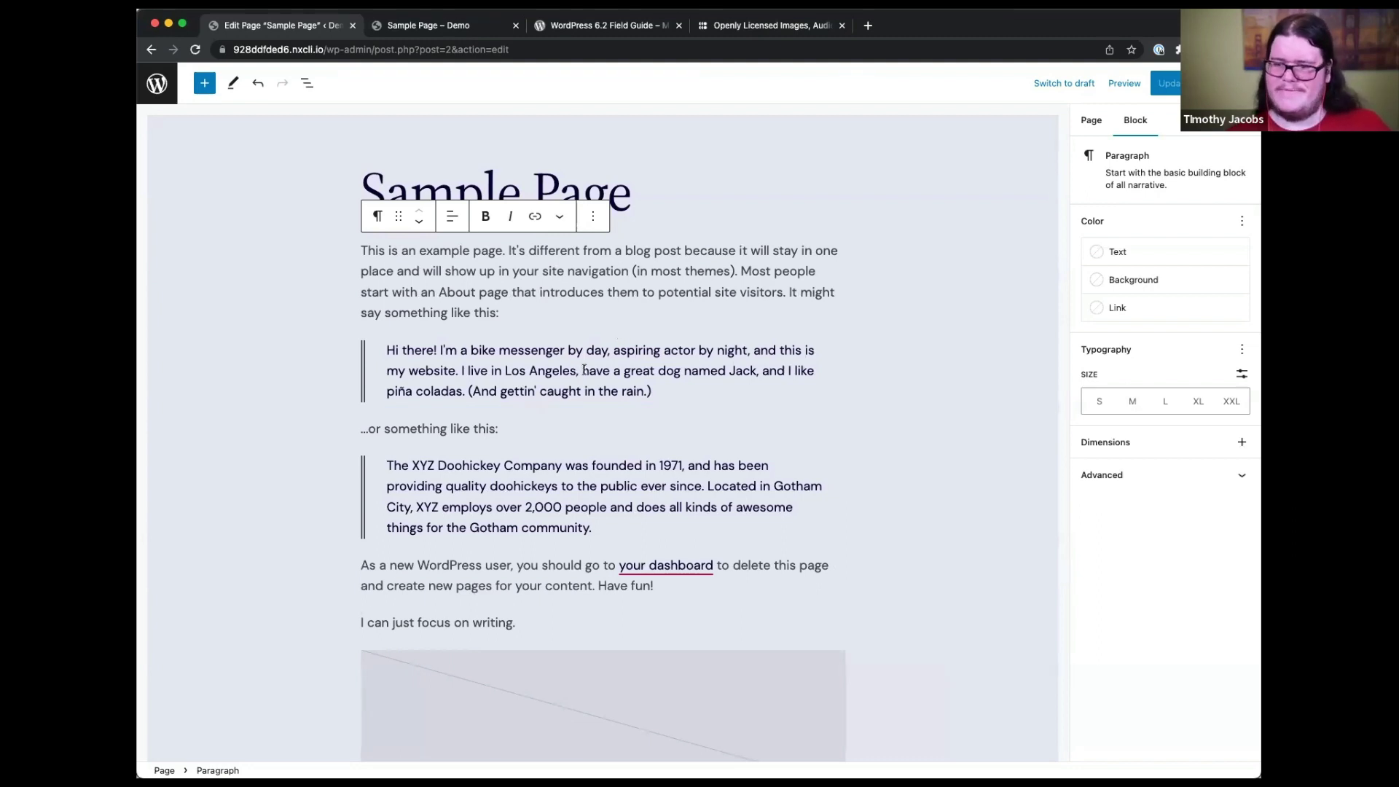
- Select the paragraph inside the first quote, compare it with the opening paragraph, and select the parent Quote block
click(563, 370)
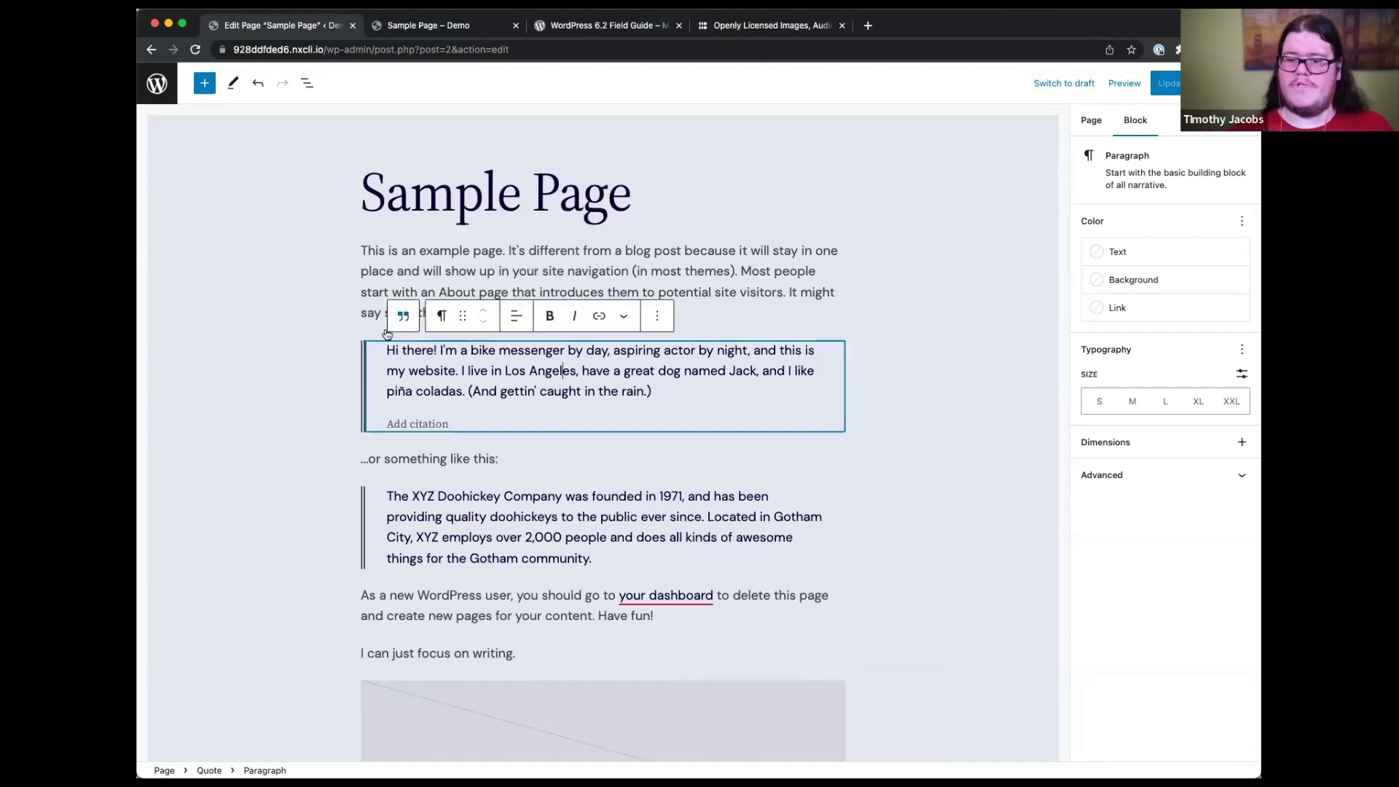
click(519, 251)
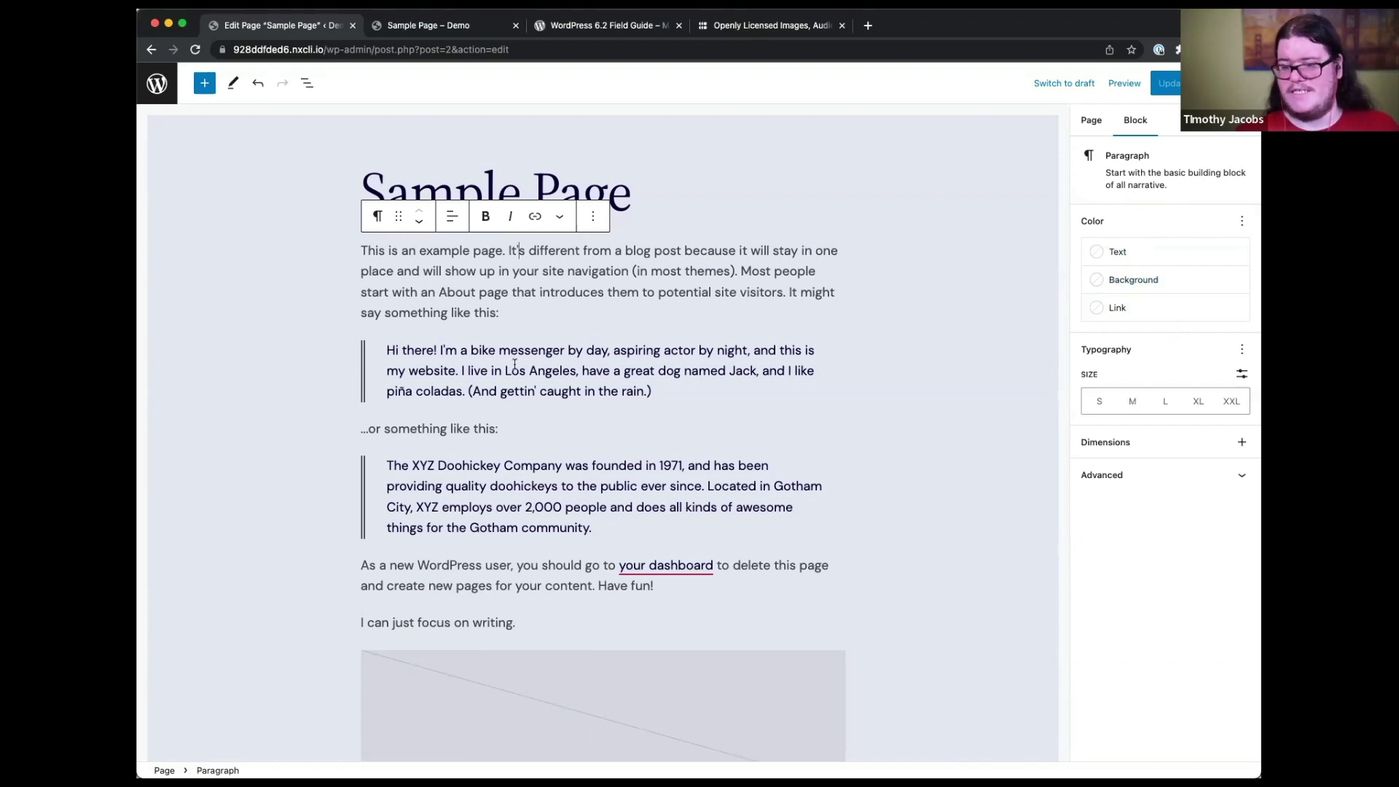
click(484, 350)
click(404, 318)
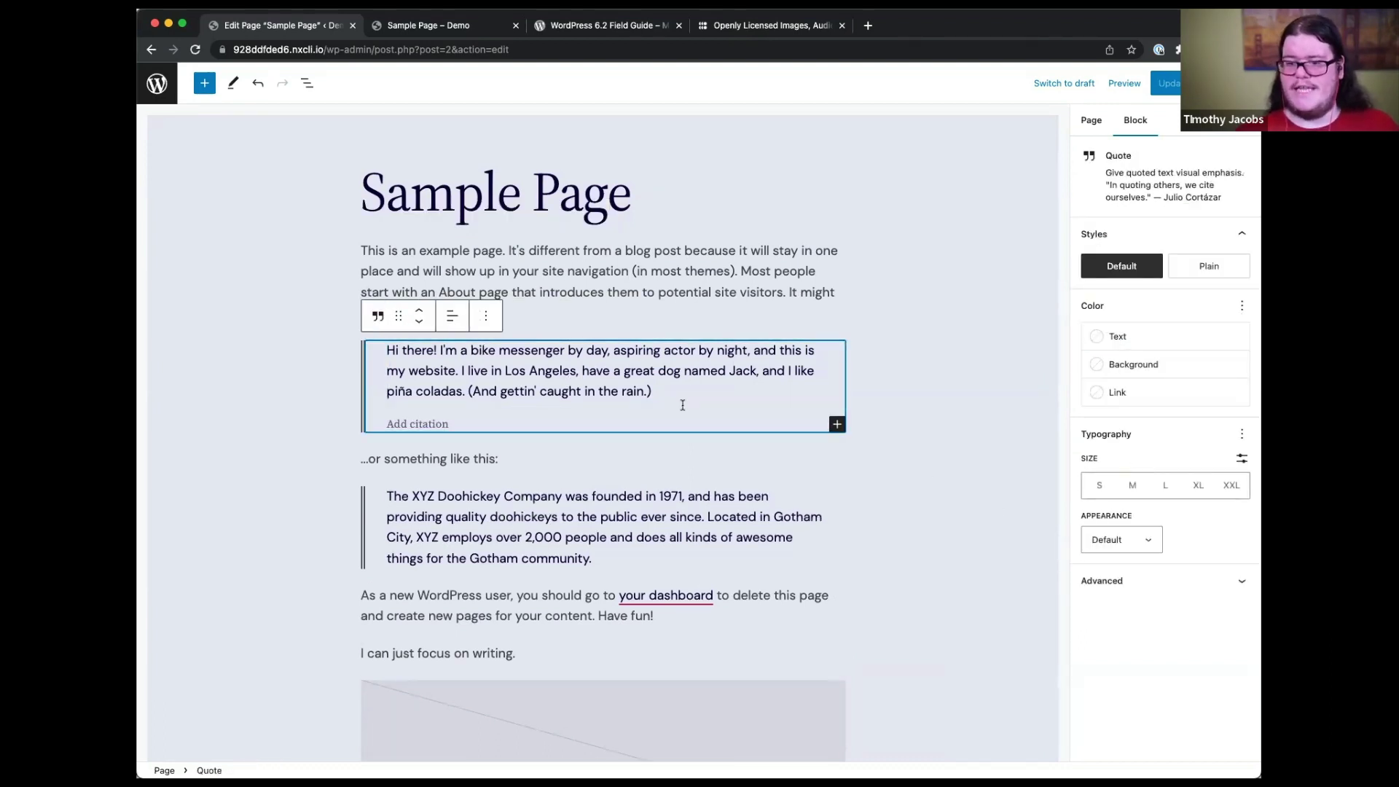
- Select the empty image block, then the bridge photo, and compare the photo's block settings with its style options
scroll(464, 639, down, 3)
click(462, 639)
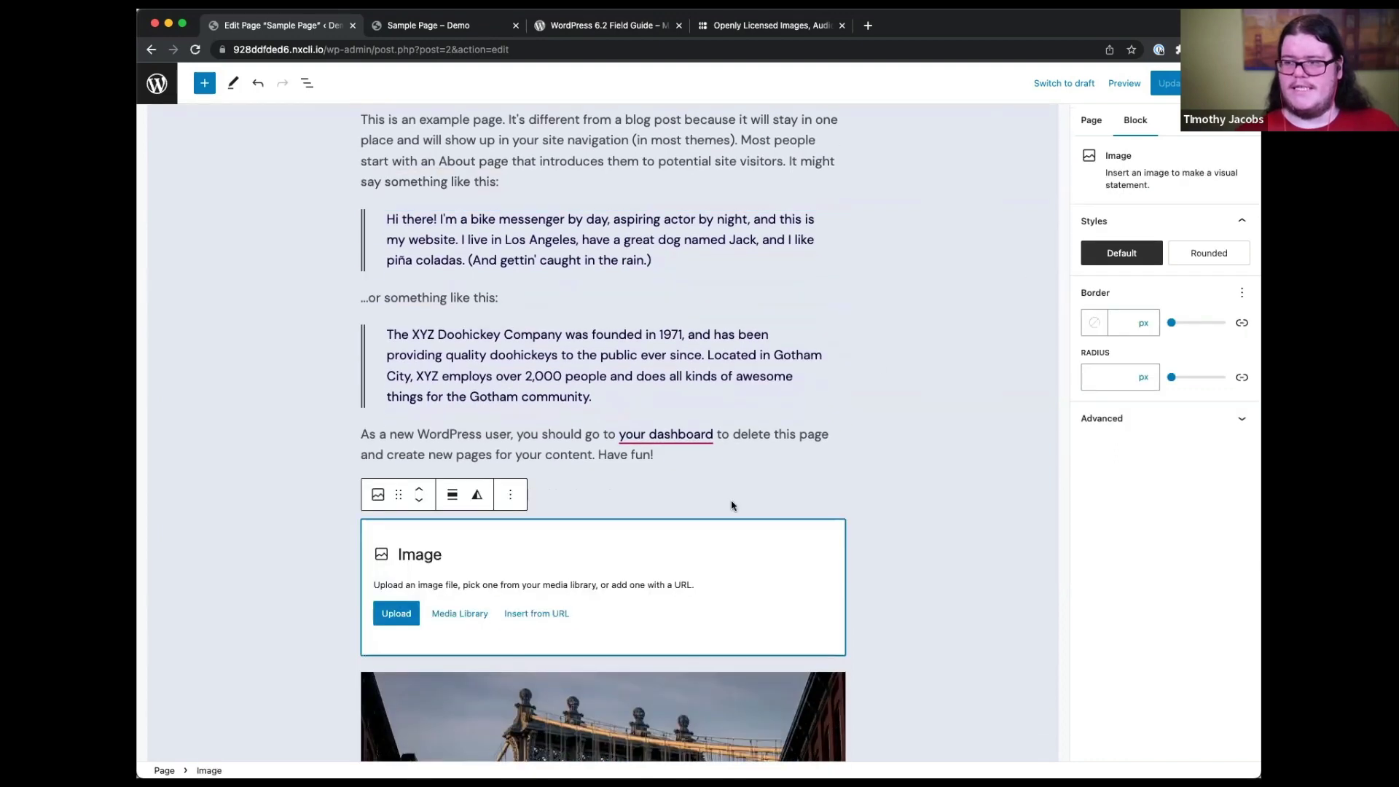
scroll(731, 506, down, 3)
click(491, 498)
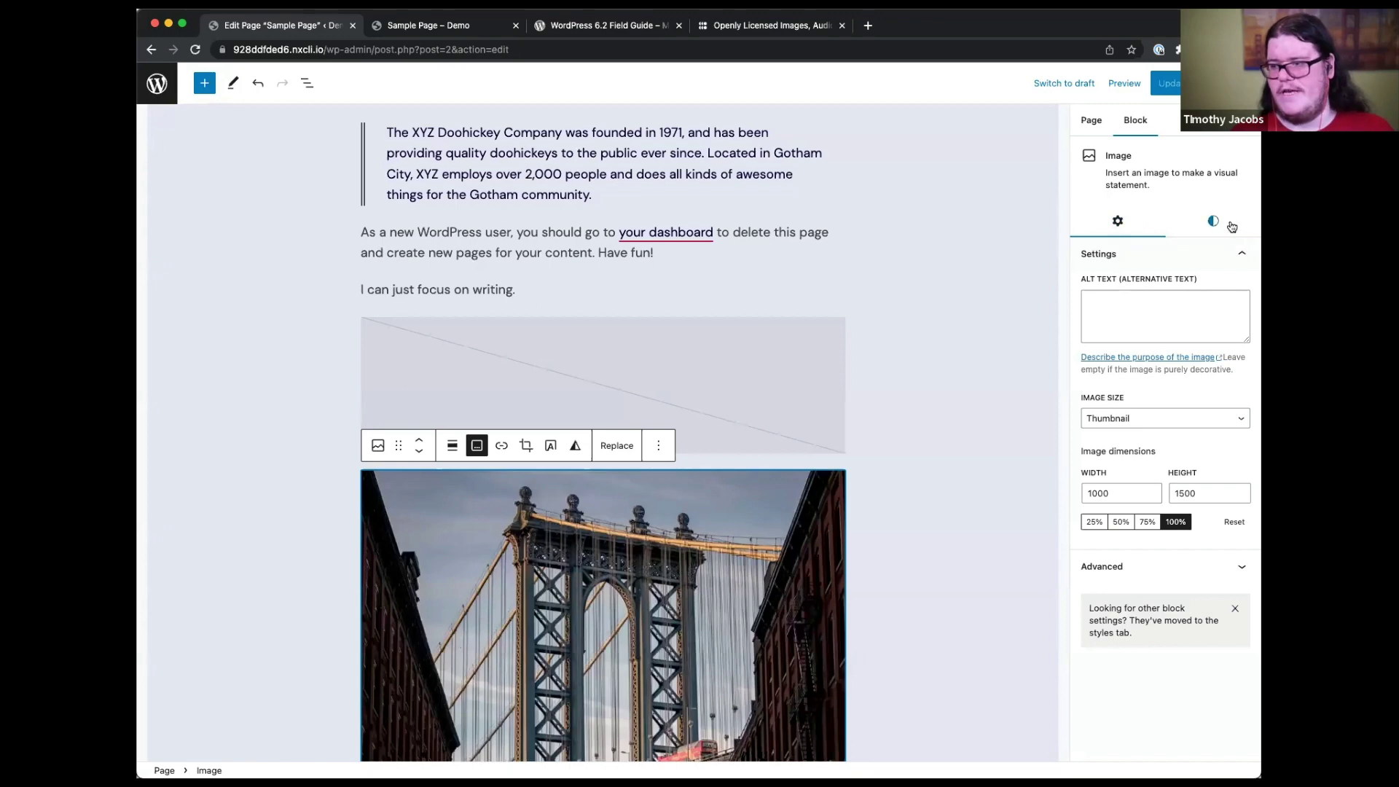
click(1224, 226)
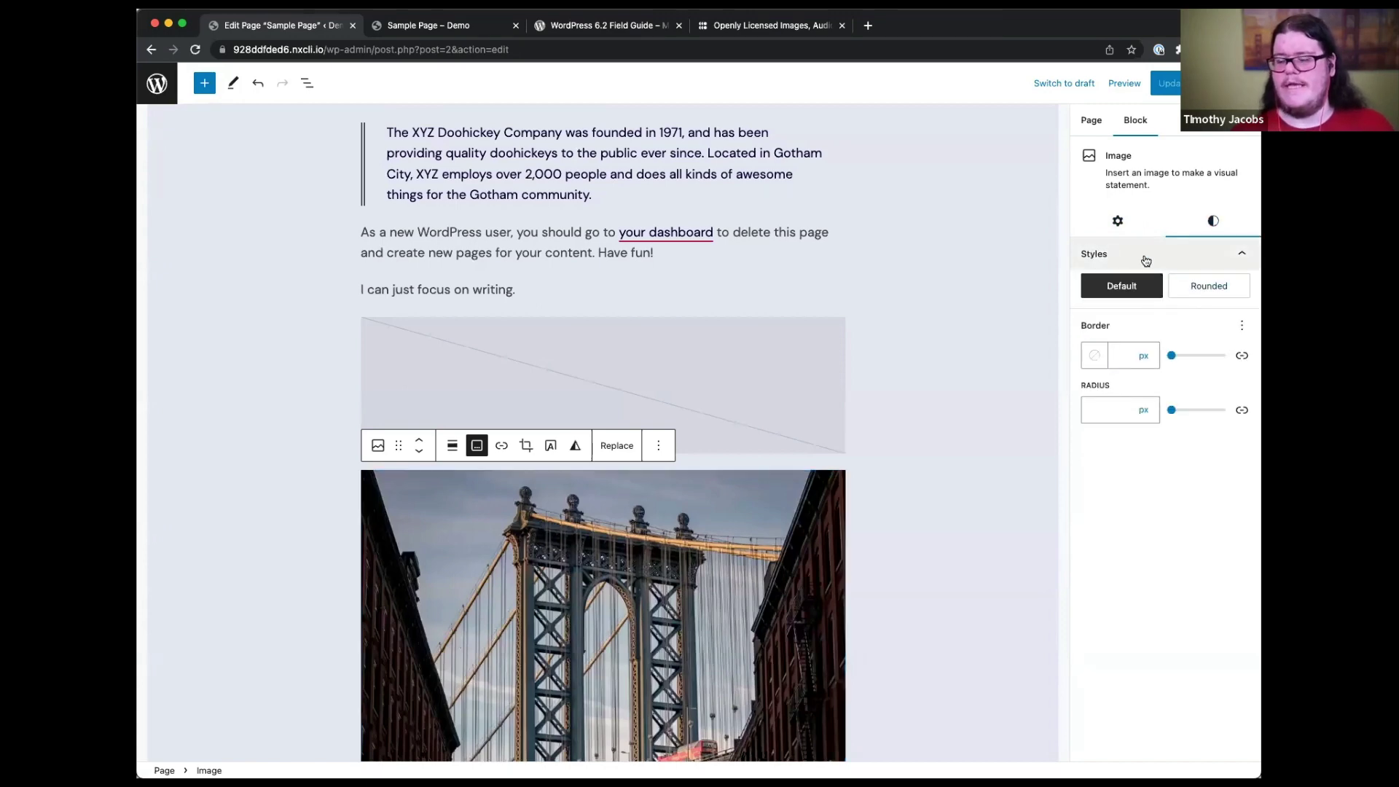
click(1117, 222)
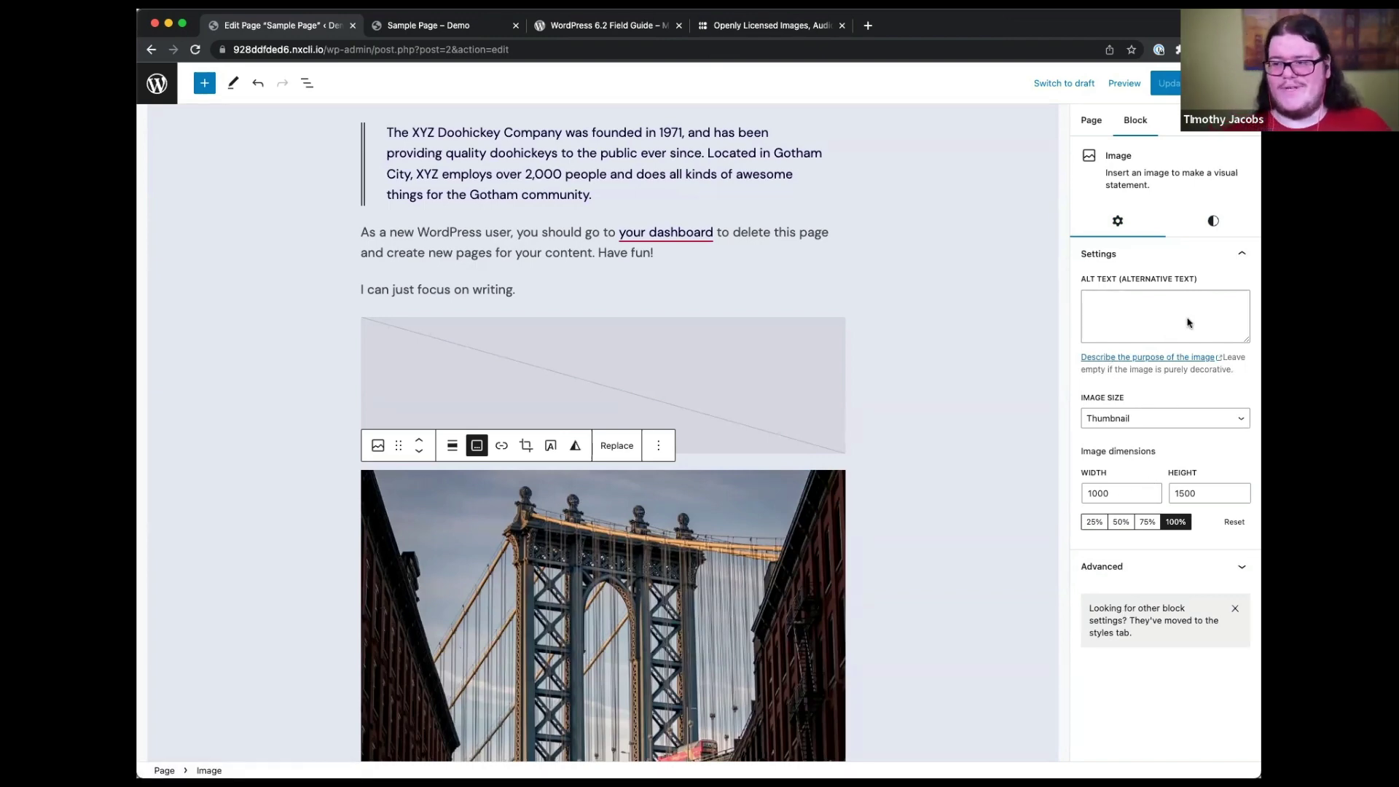
- Dismiss the notice about moved block settings and review the photo's Advanced and style options
click(1233, 610)
click(1216, 568)
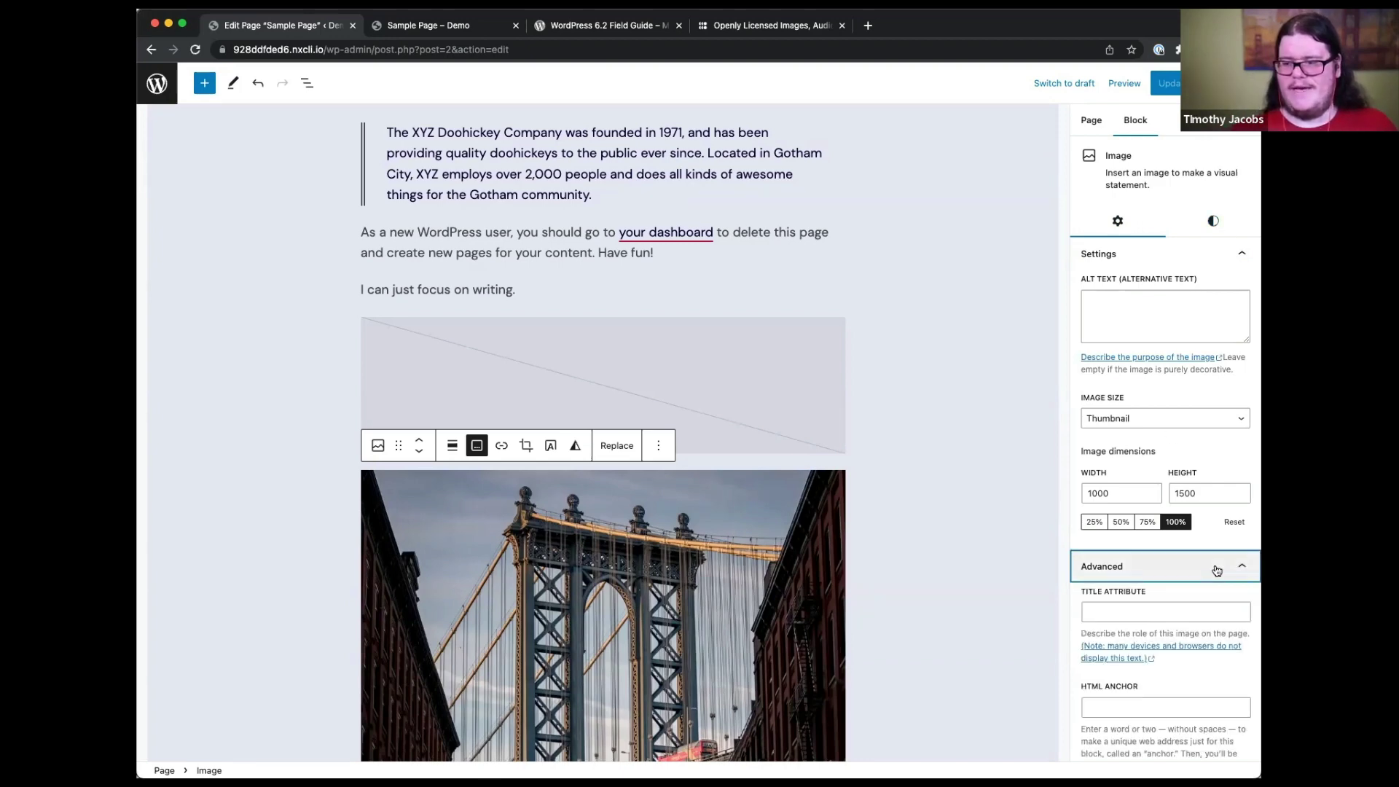
scroll(1212, 528, up, 2)
click(1212, 526)
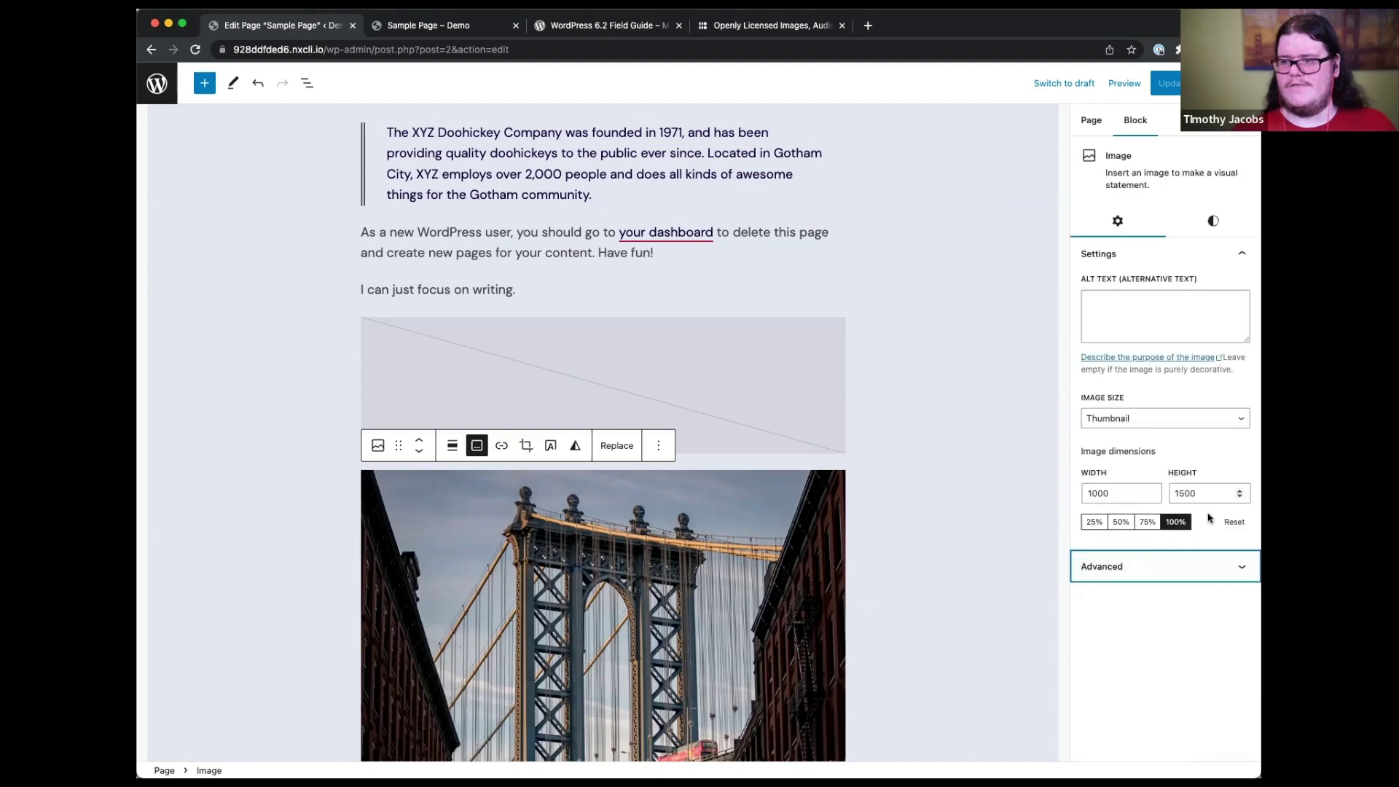
click(1213, 221)
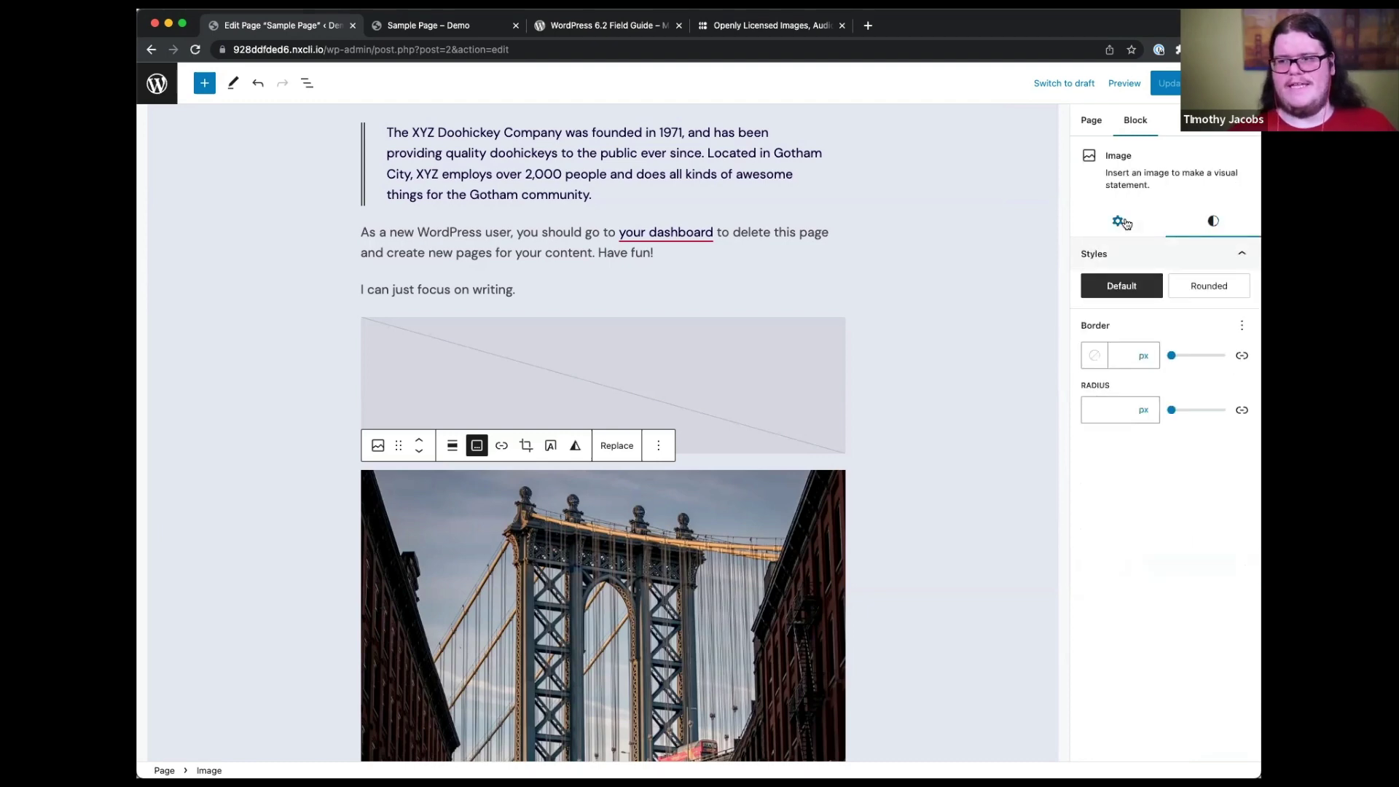
- Leave the Sample Page editor and return to the list of pages
scroll(724, 291, up, 3)
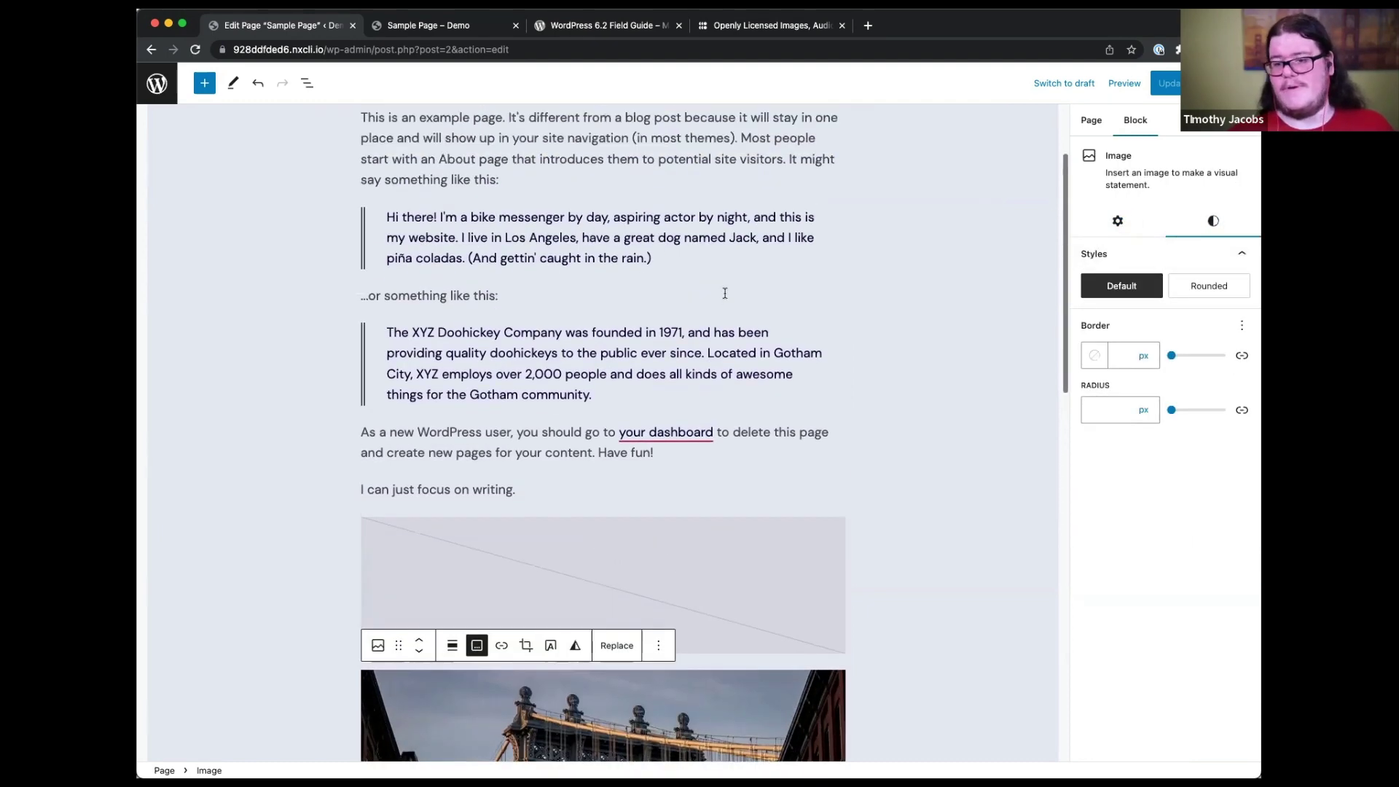
click(623, 140)
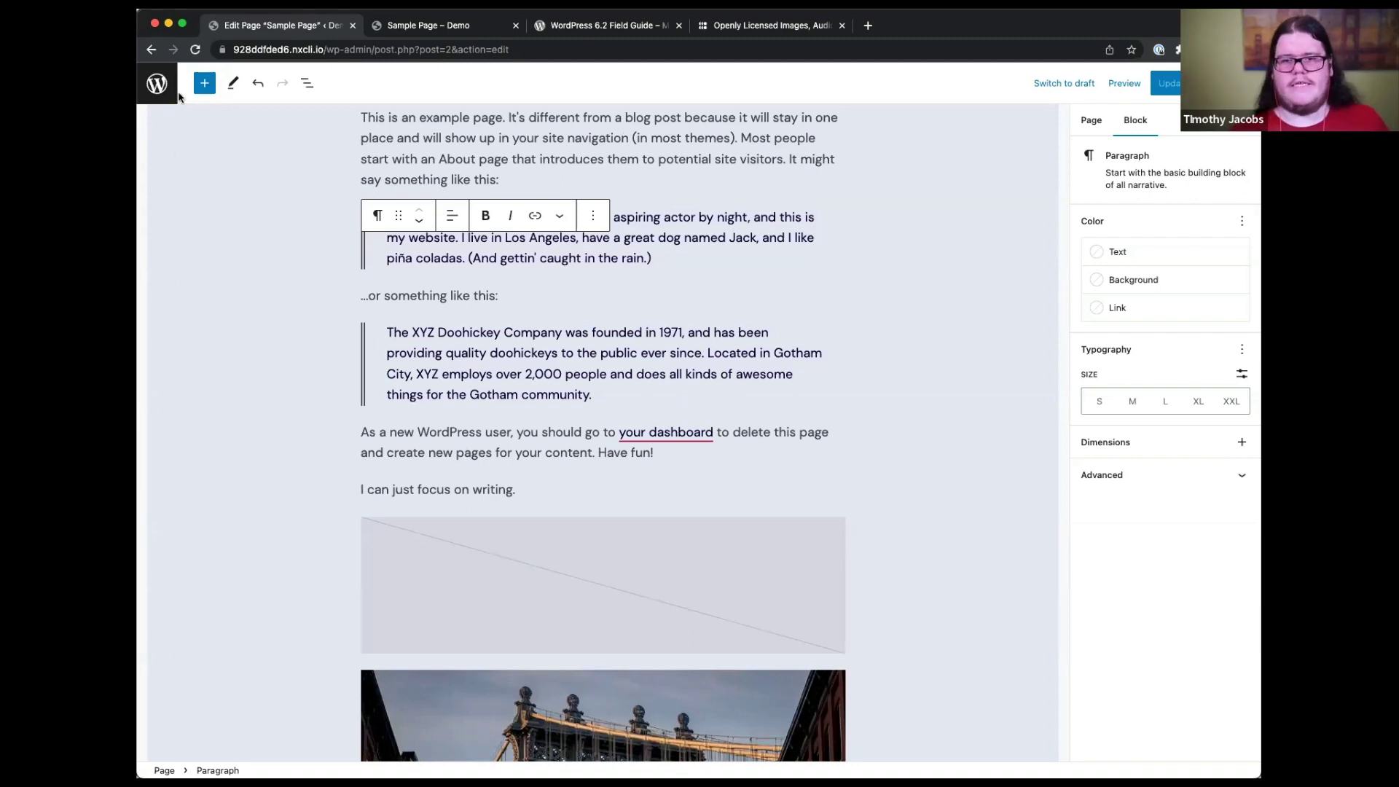
click(158, 83)
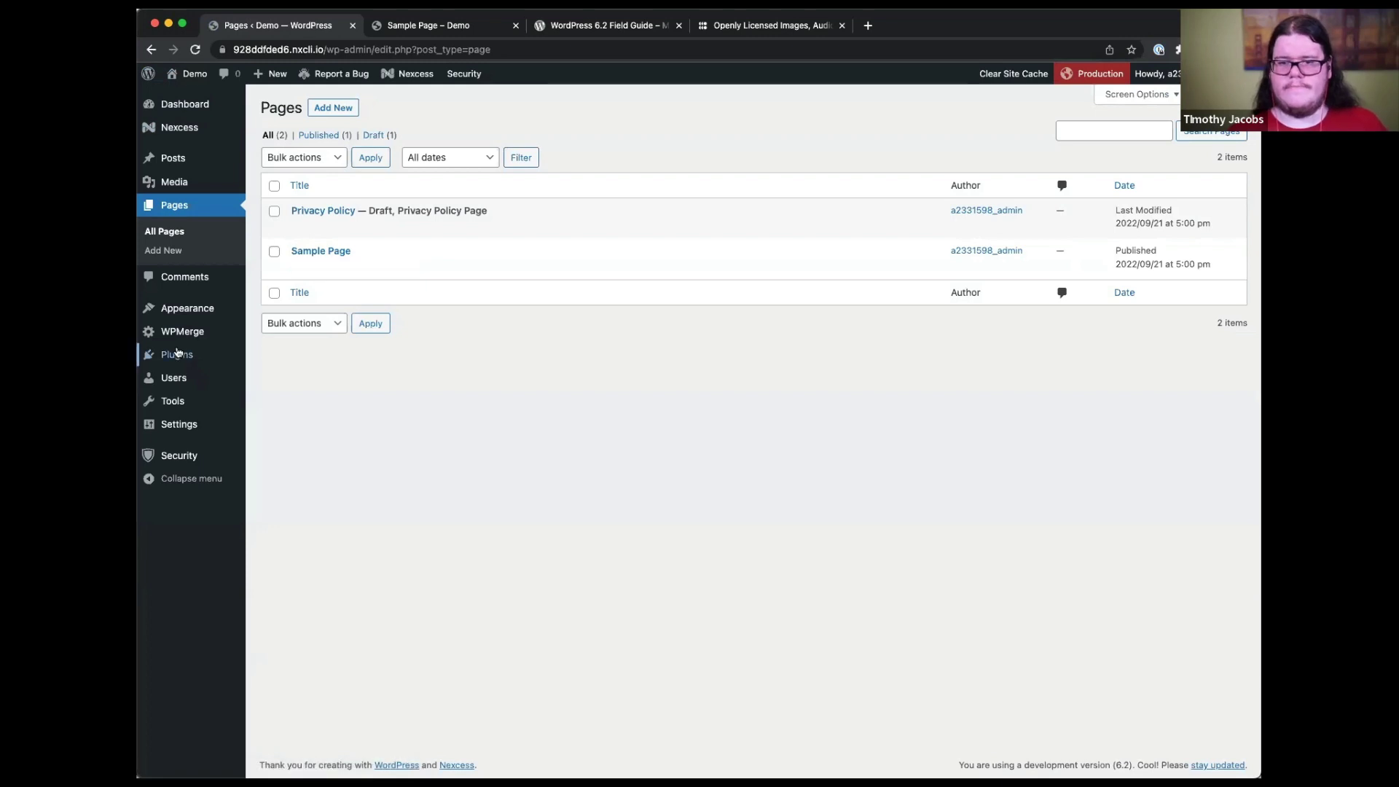
- Show the site editor's Design screen with Templates and Template Parts, then return to the admin dashboard
mouse_move(178, 307)
click(280, 331)
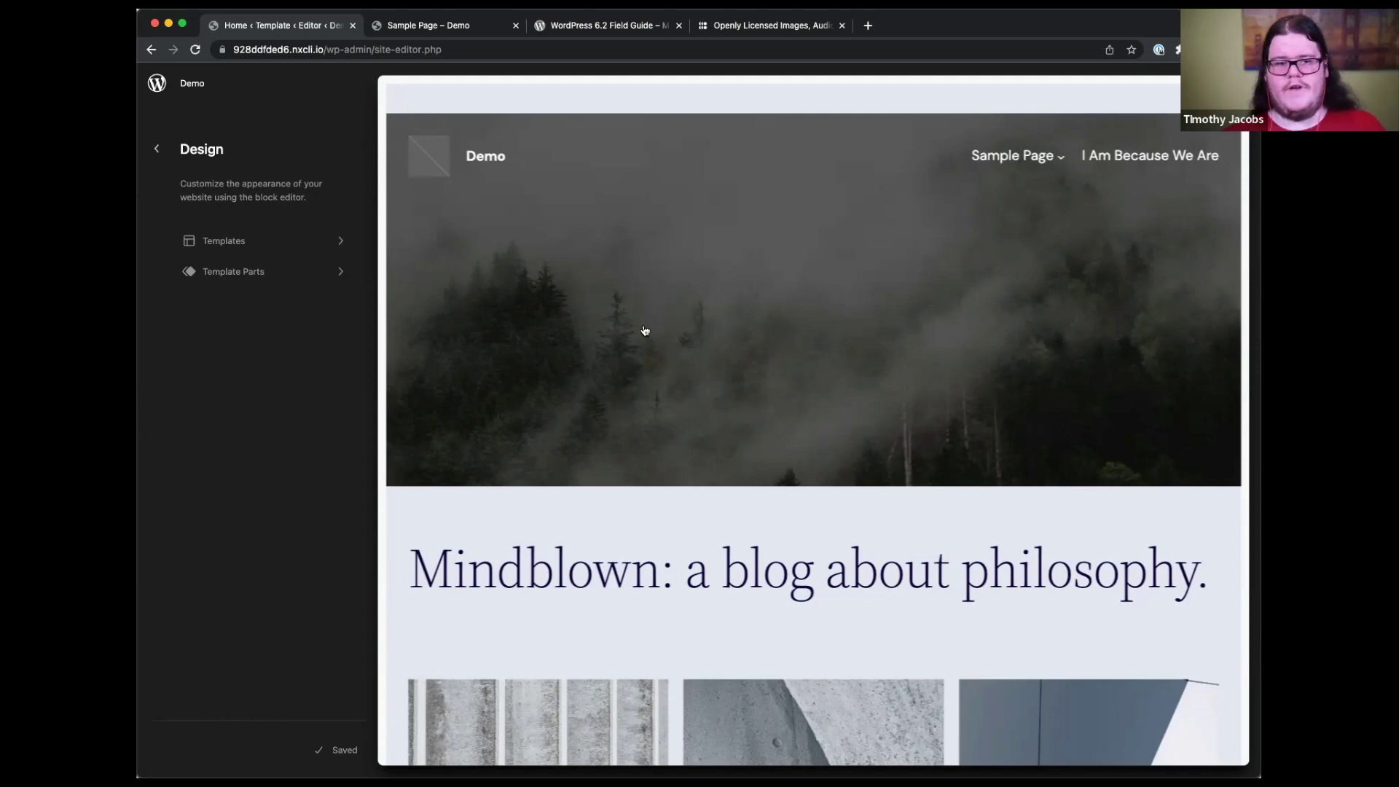
click(153, 89)
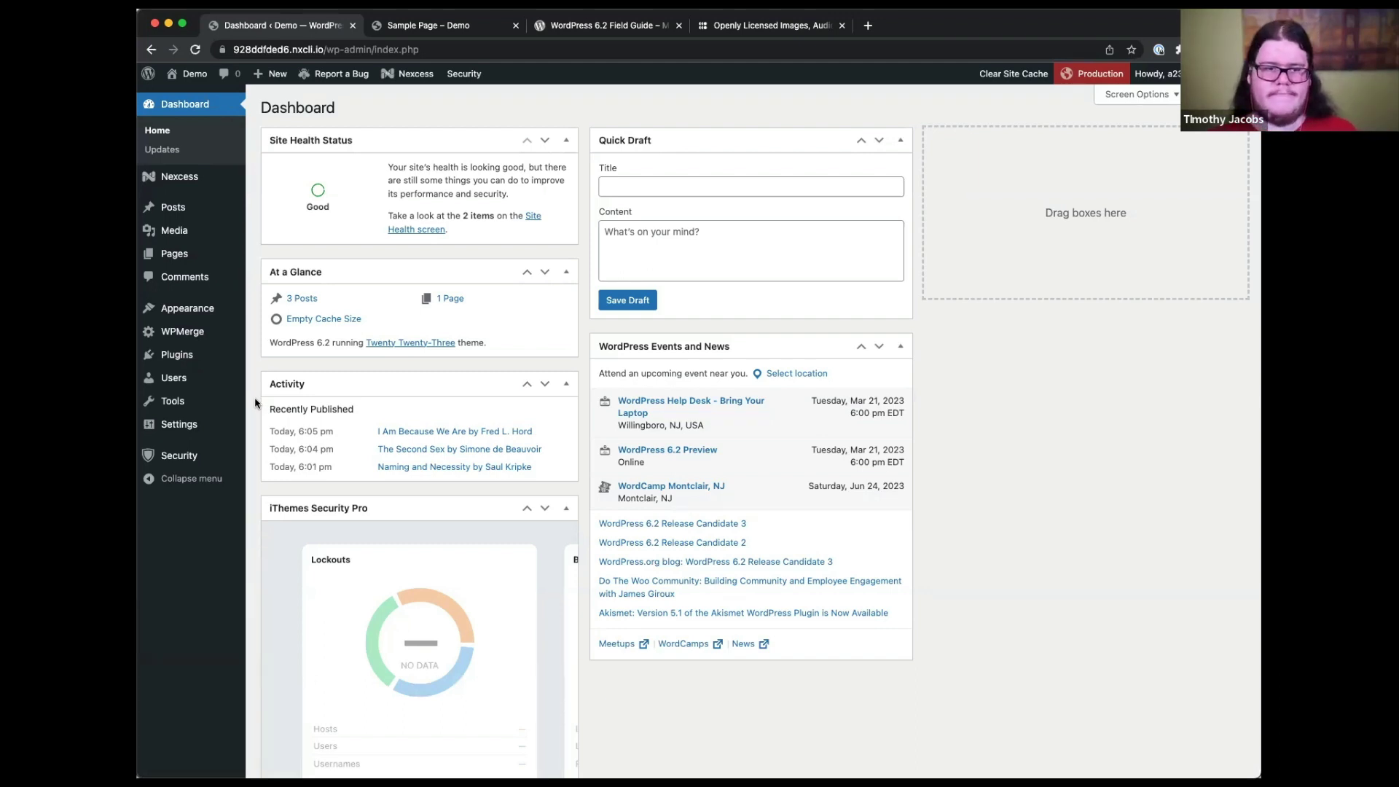
- View the Twenty Twenty-Three theme's details among the installed themes, highlight "WordPress 6.1" in its description, and close the details
mouse_move(211, 308)
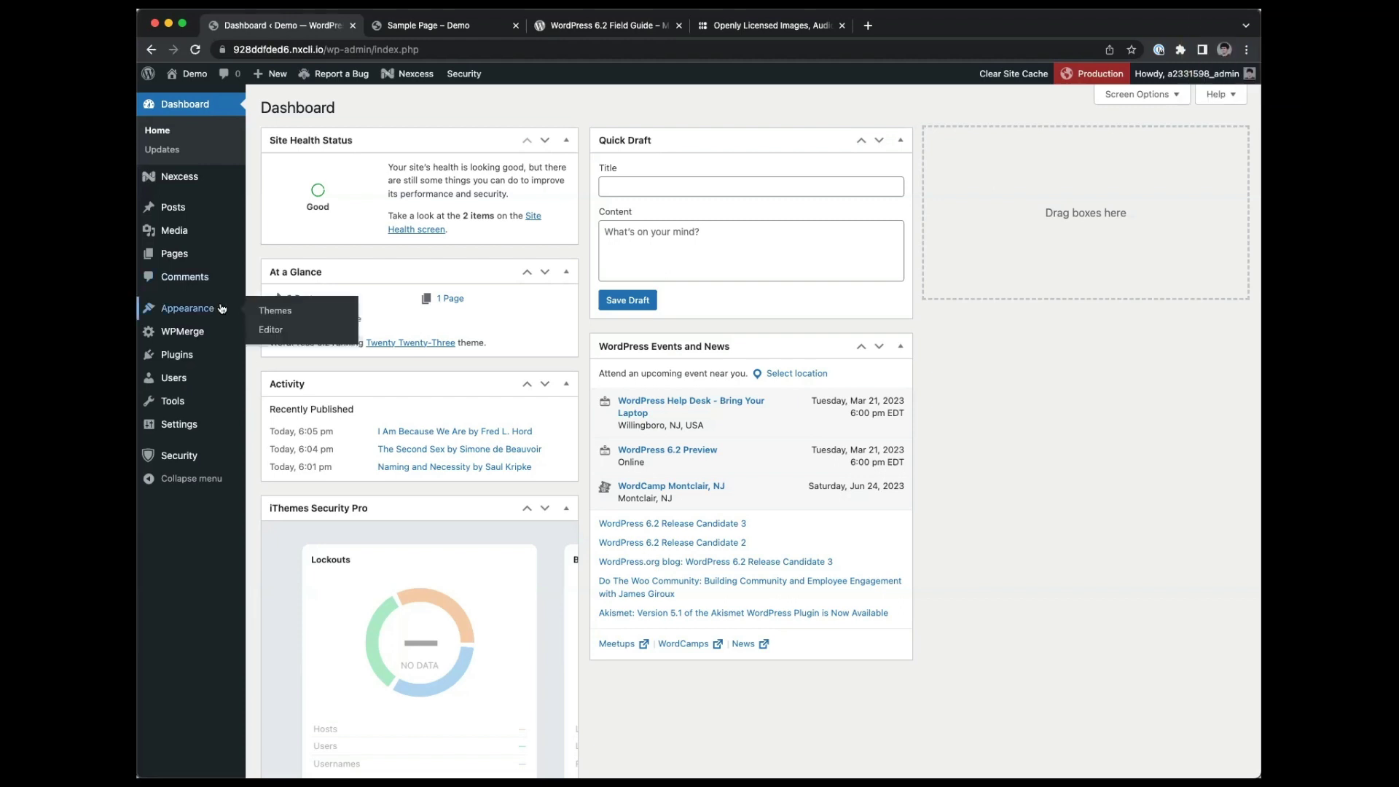
click(276, 318)
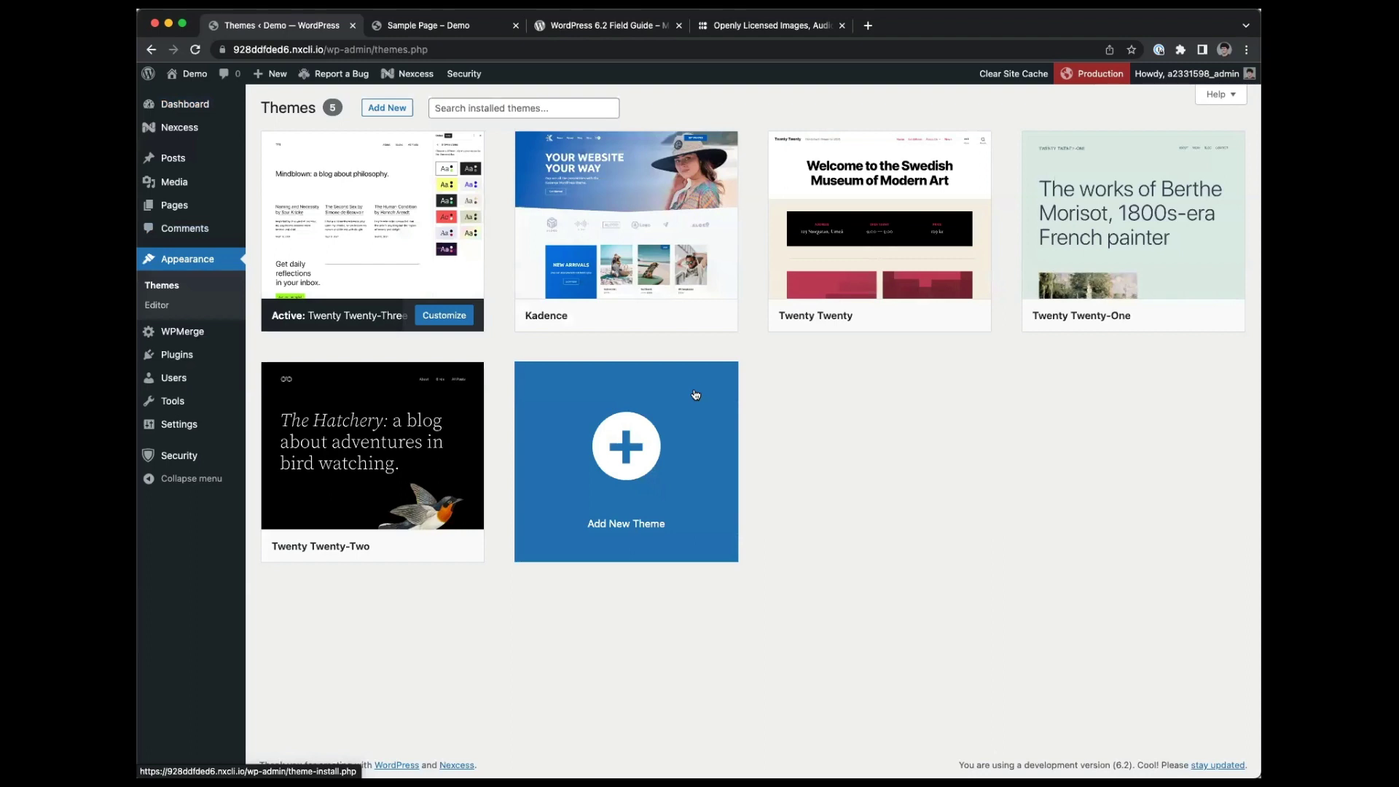
mouse_move(372, 310)
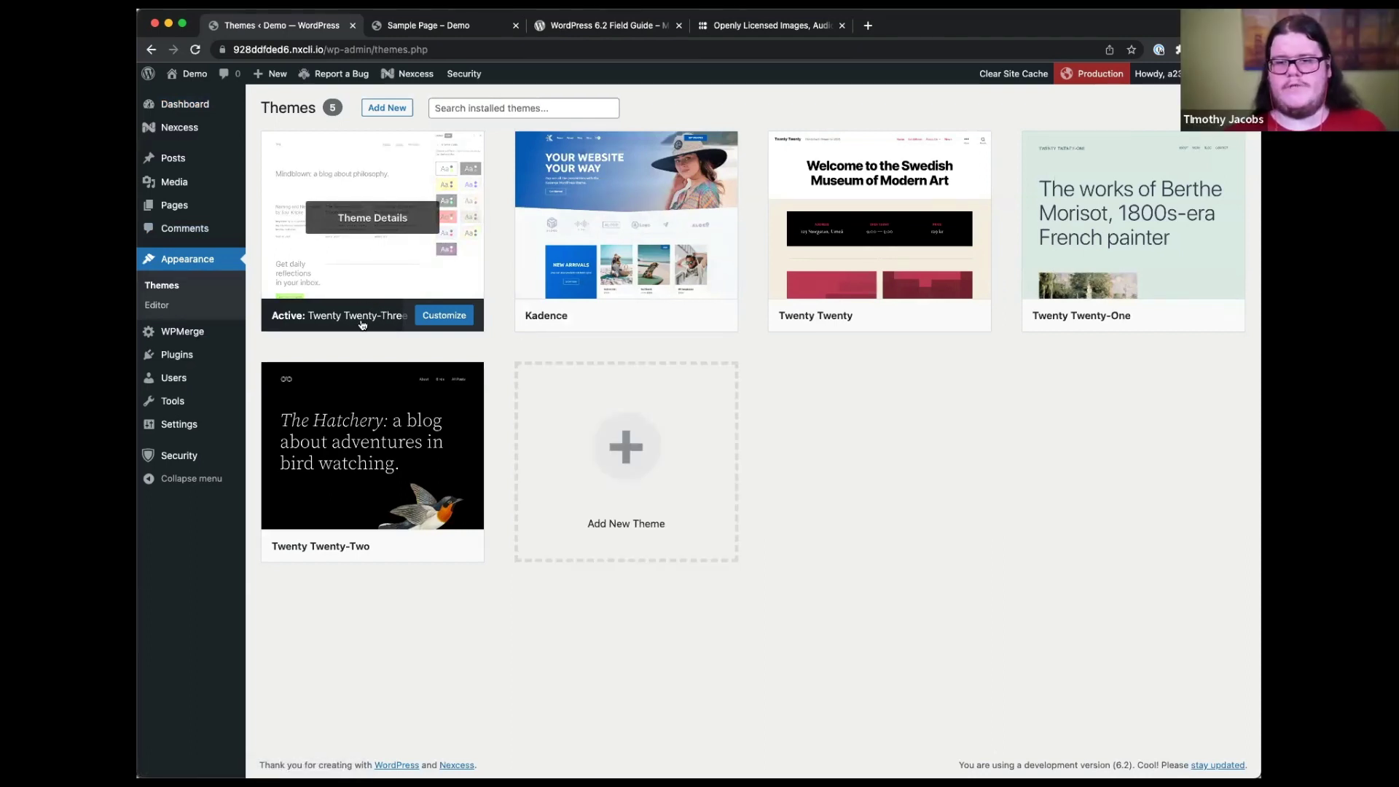
click(390, 222)
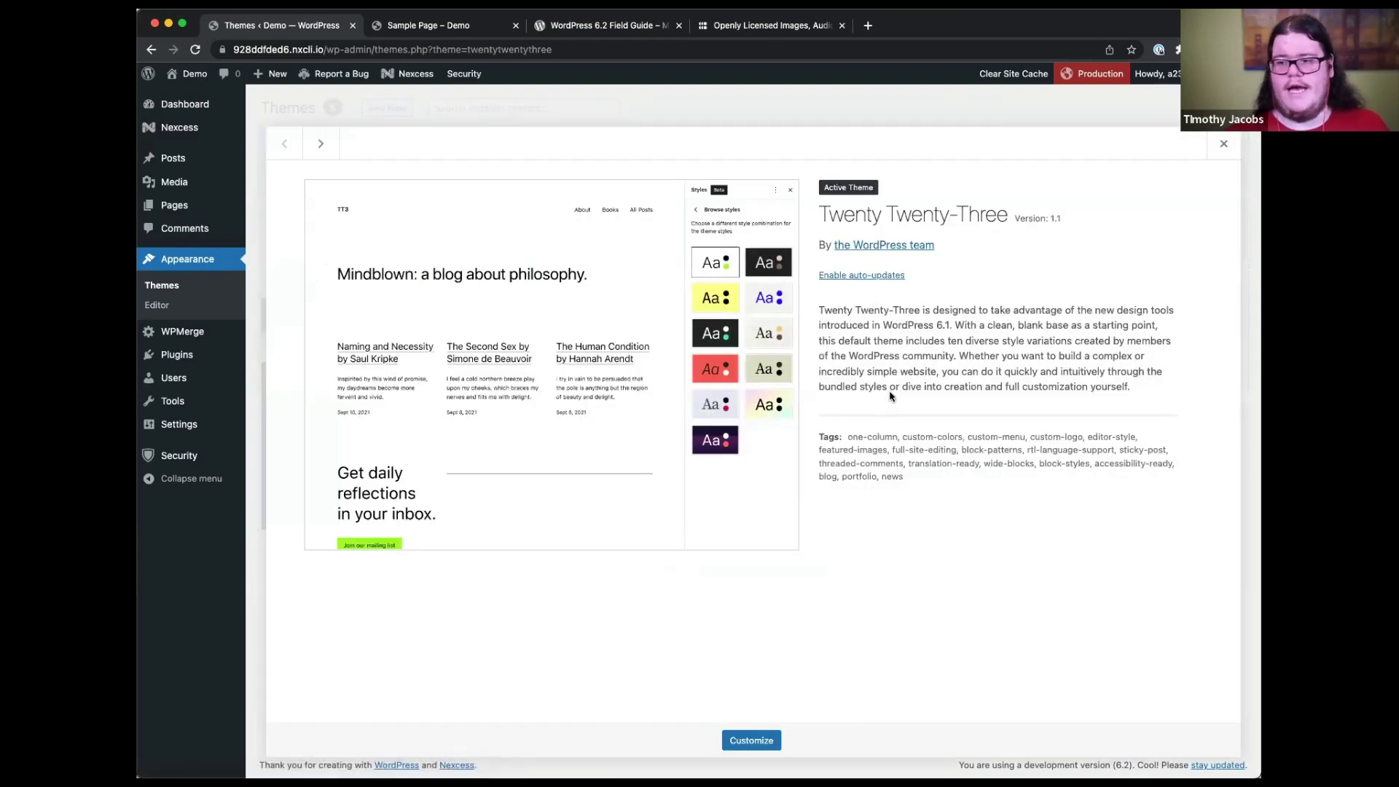
drag(884, 326, 951, 325)
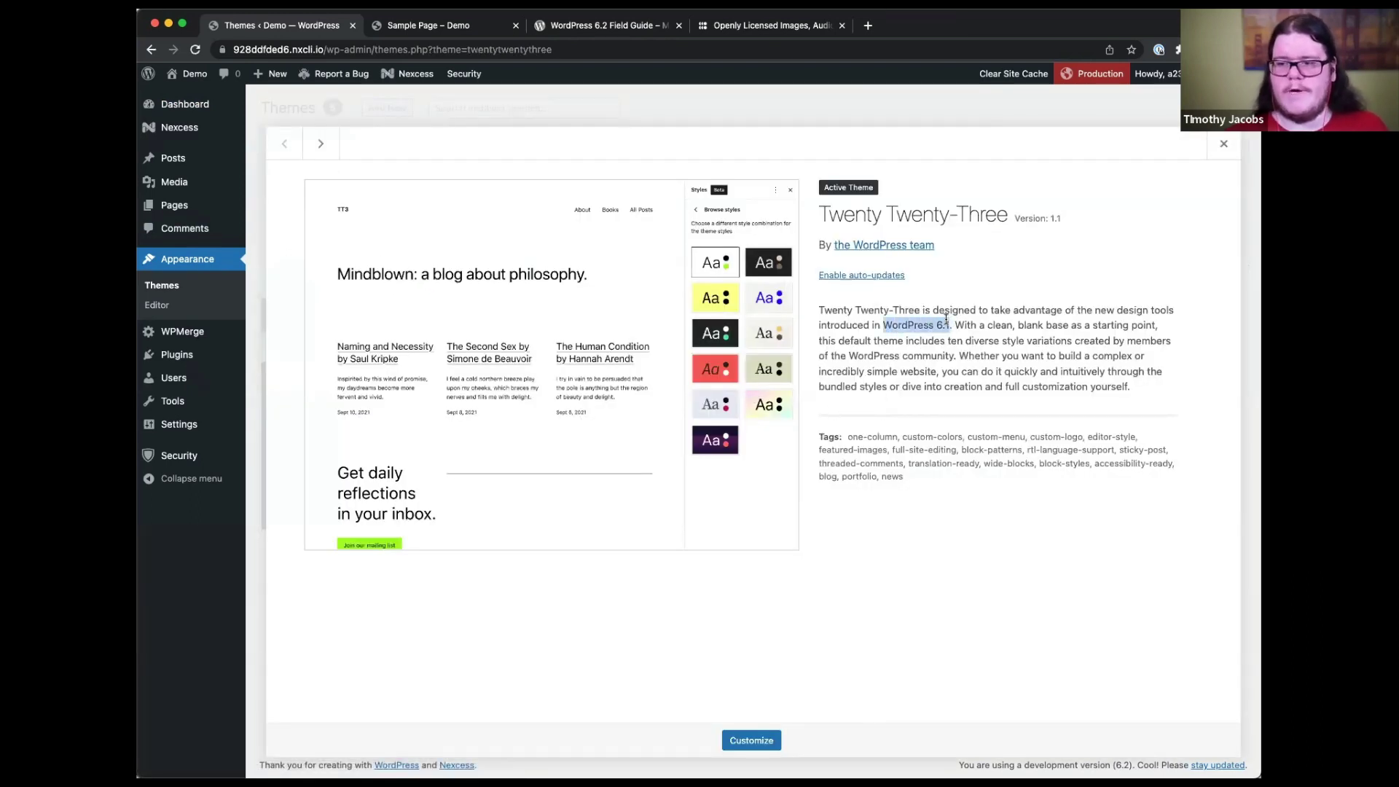
click(946, 318)
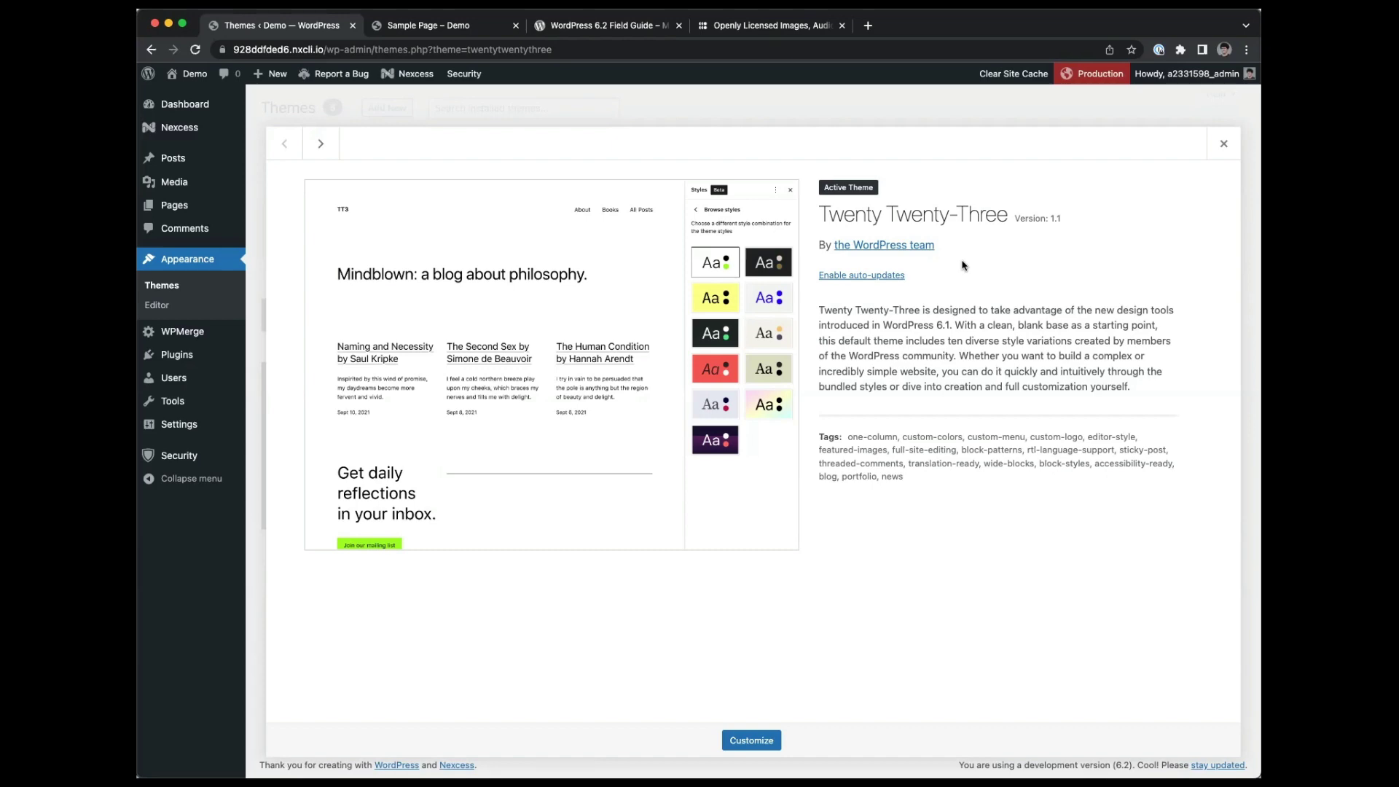
click(1225, 143)
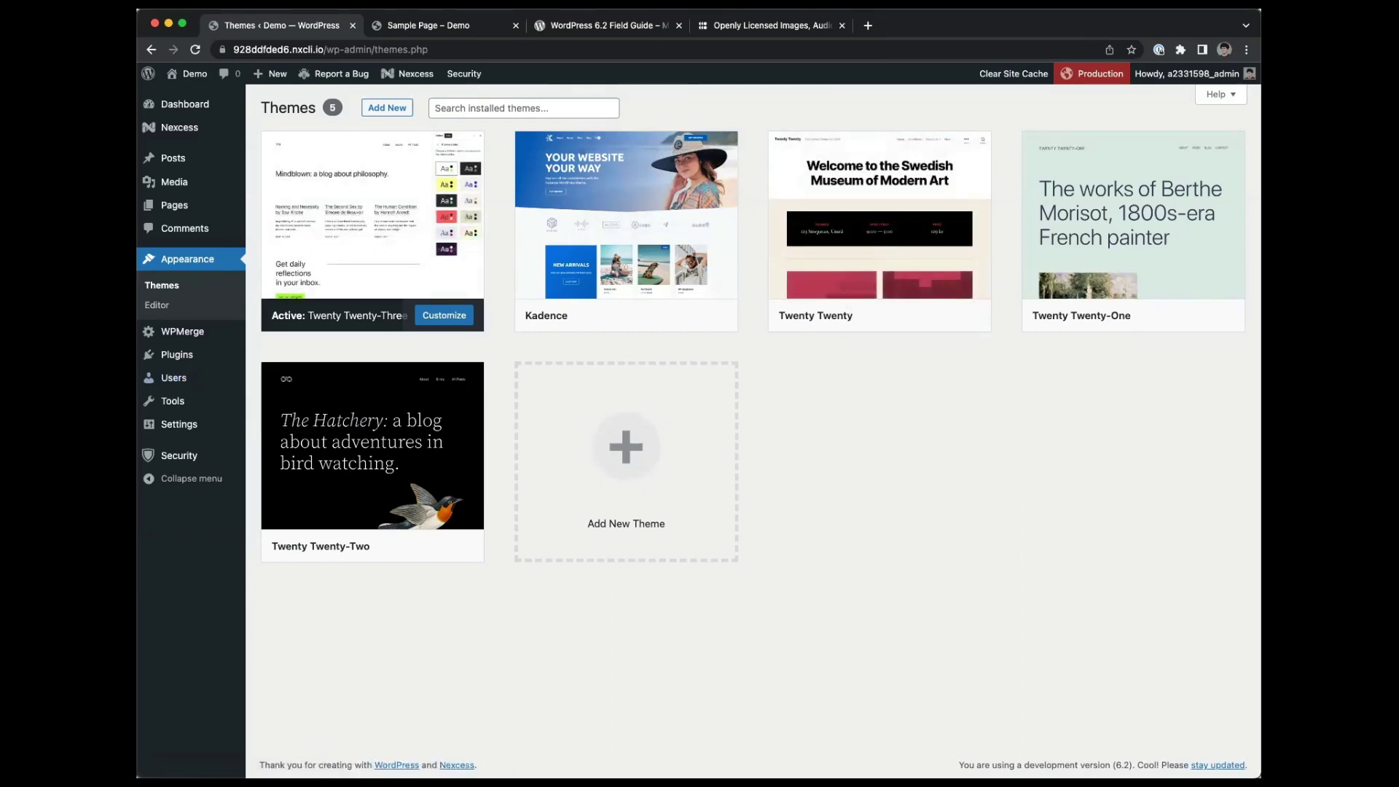
- Close the Openverse and WordPress 6.2 Field Guide browser tabs
mouse_move(190, 105)
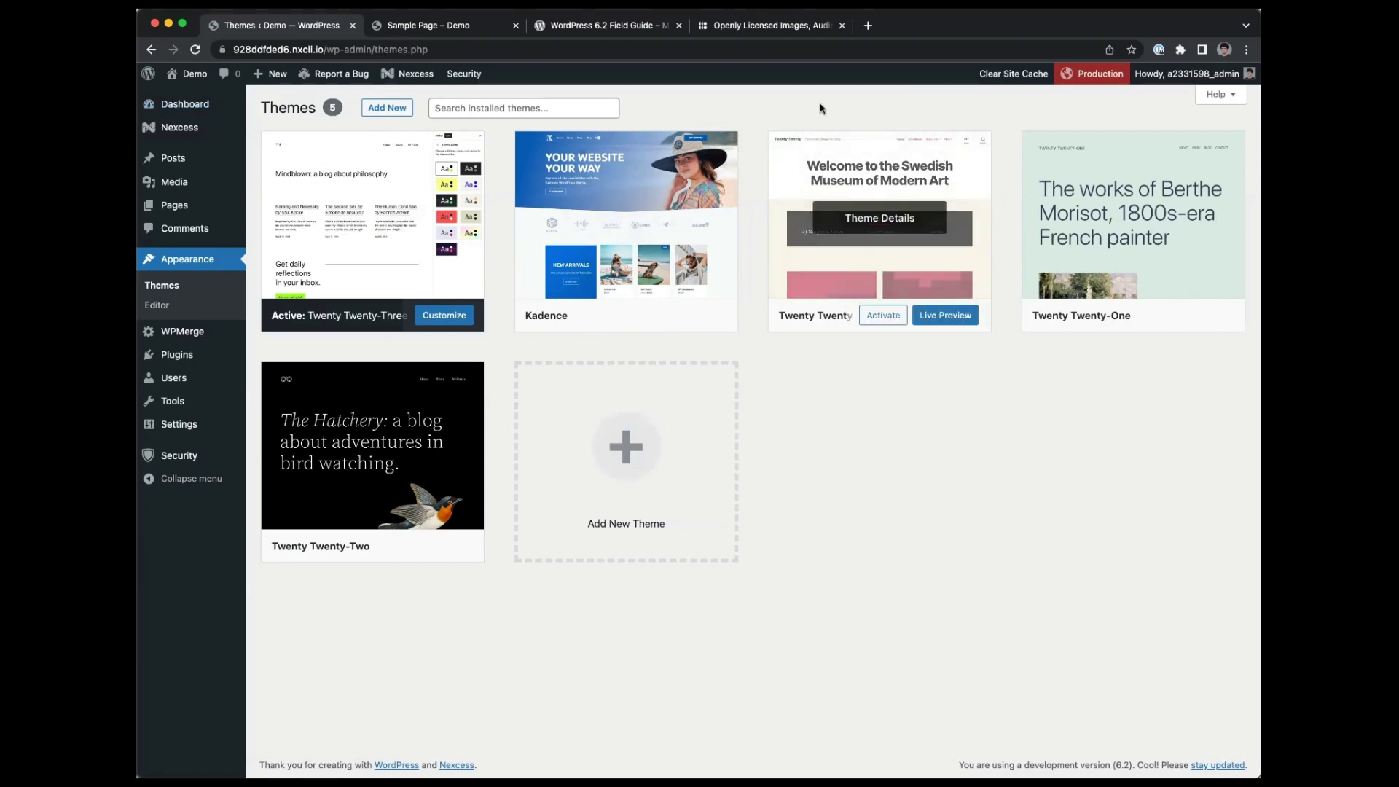
click(842, 26)
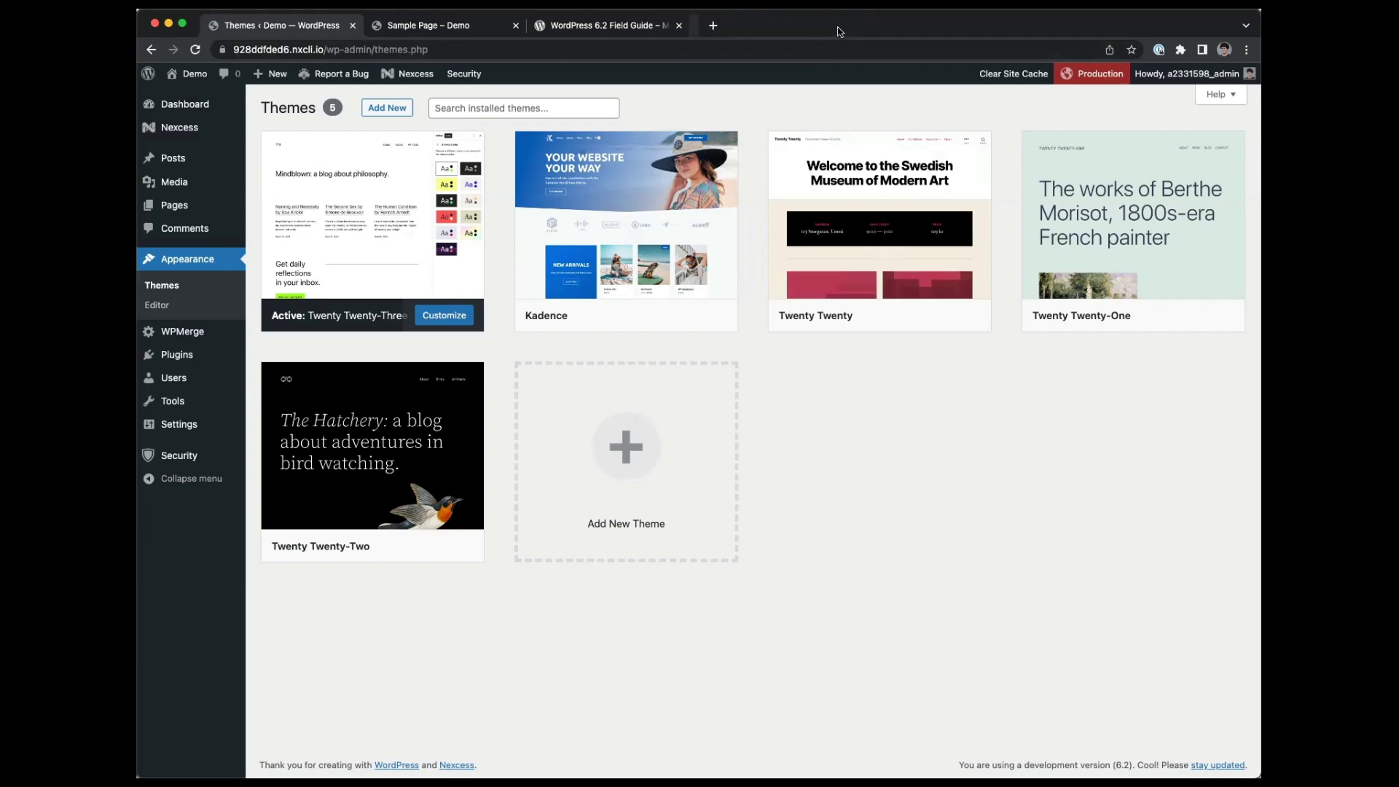
click(677, 26)
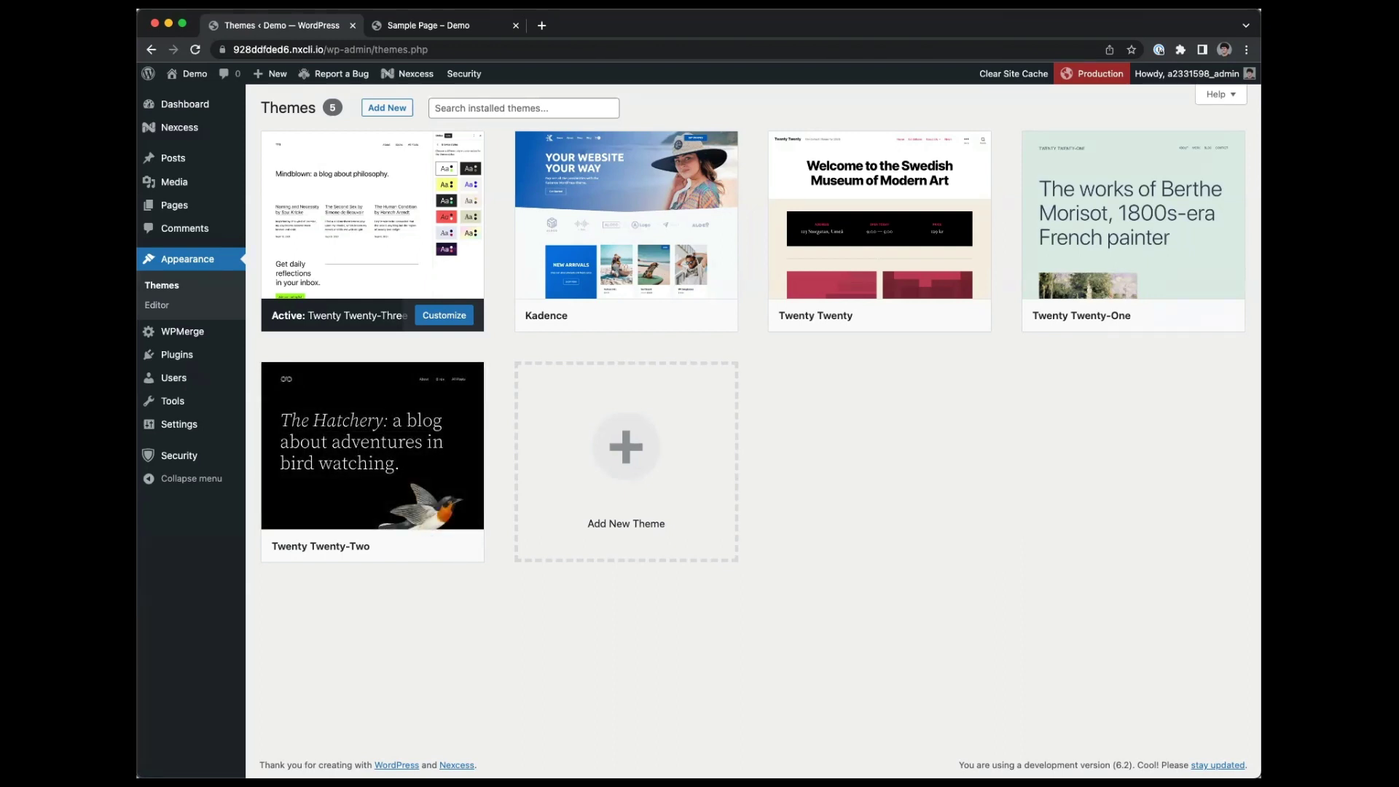
- Reopen the site editor from the themes page and go back to the admin dashboard
click(172, 303)
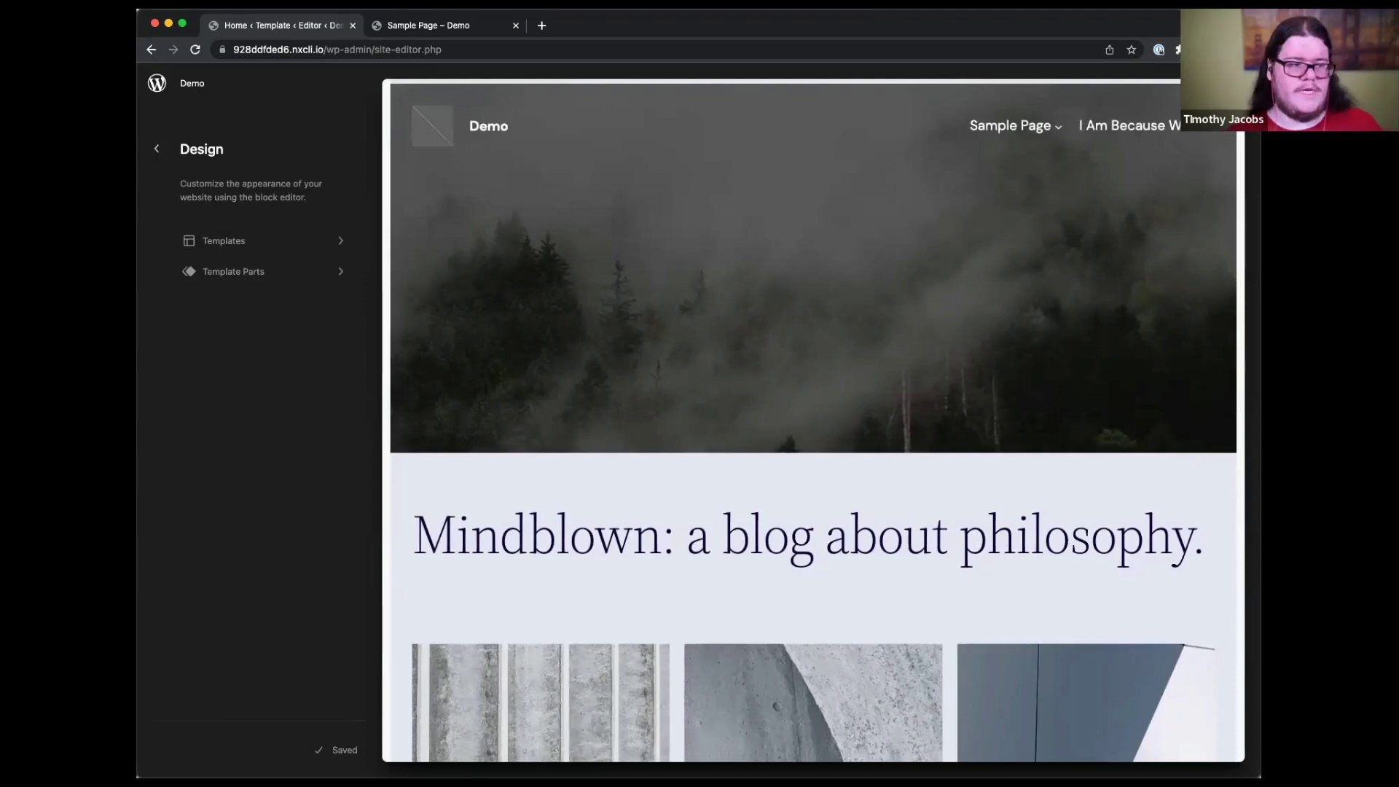
click(156, 148)
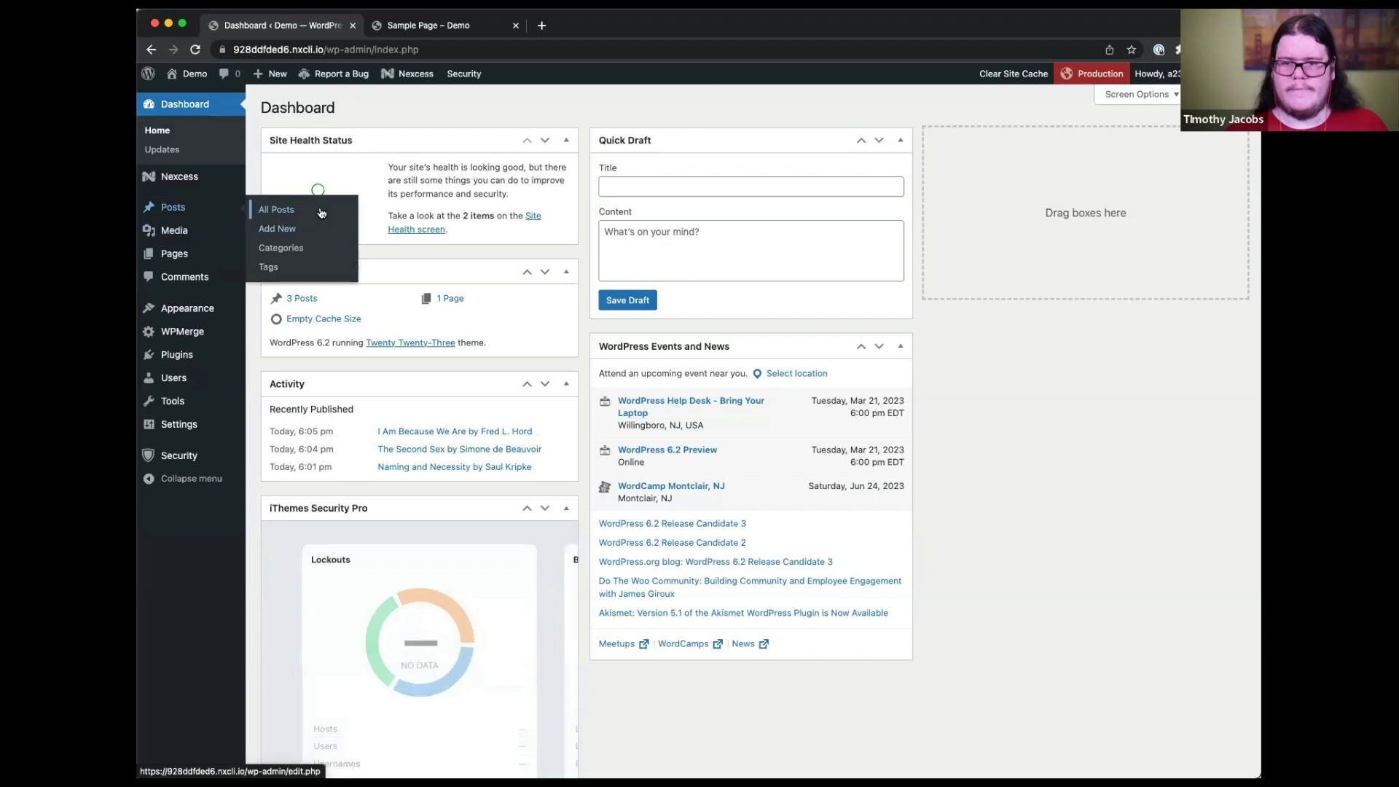
- Open the "I Am Because We Are" post for editing, browse the inserter's Openverse images, and close the inserter
click(325, 211)
click(327, 213)
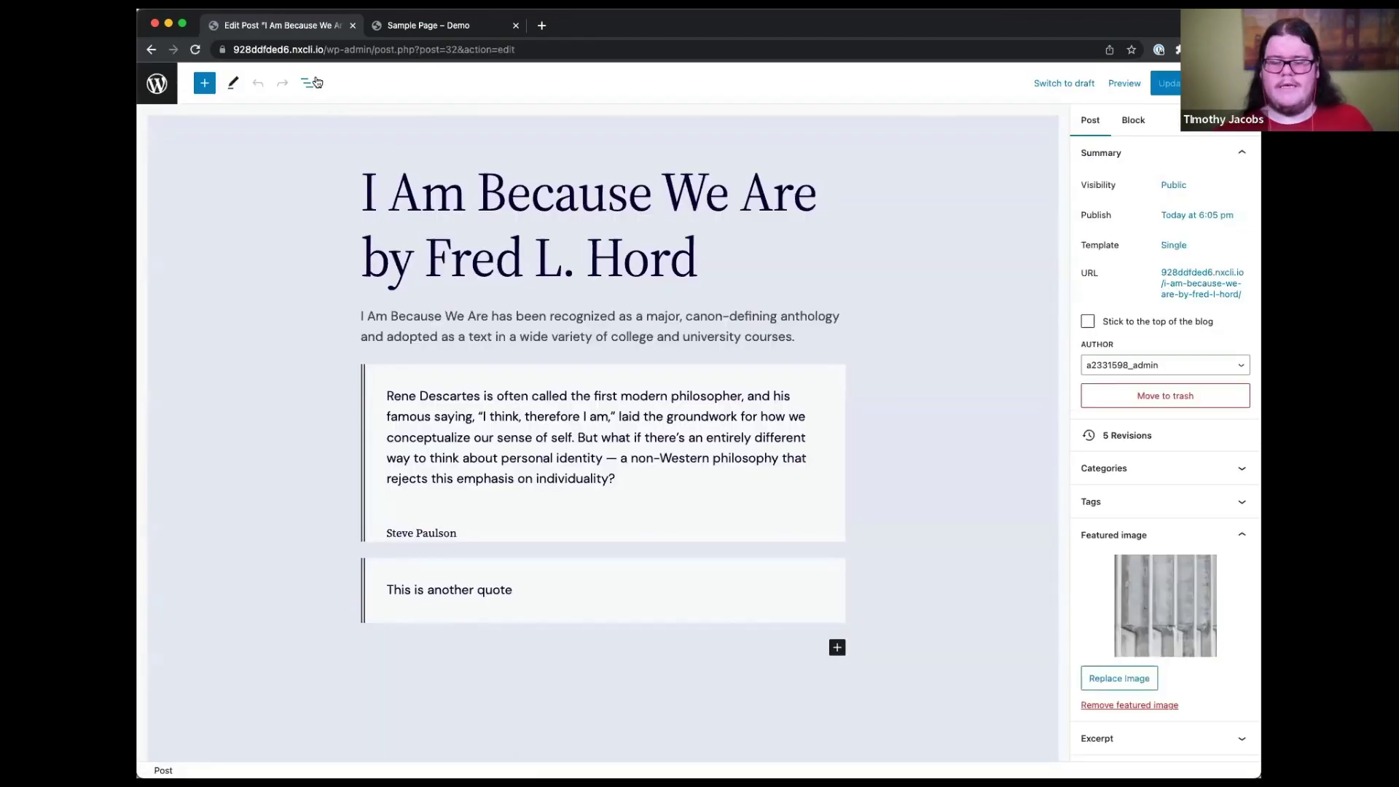
click(204, 84)
click(251, 165)
click(323, 165)
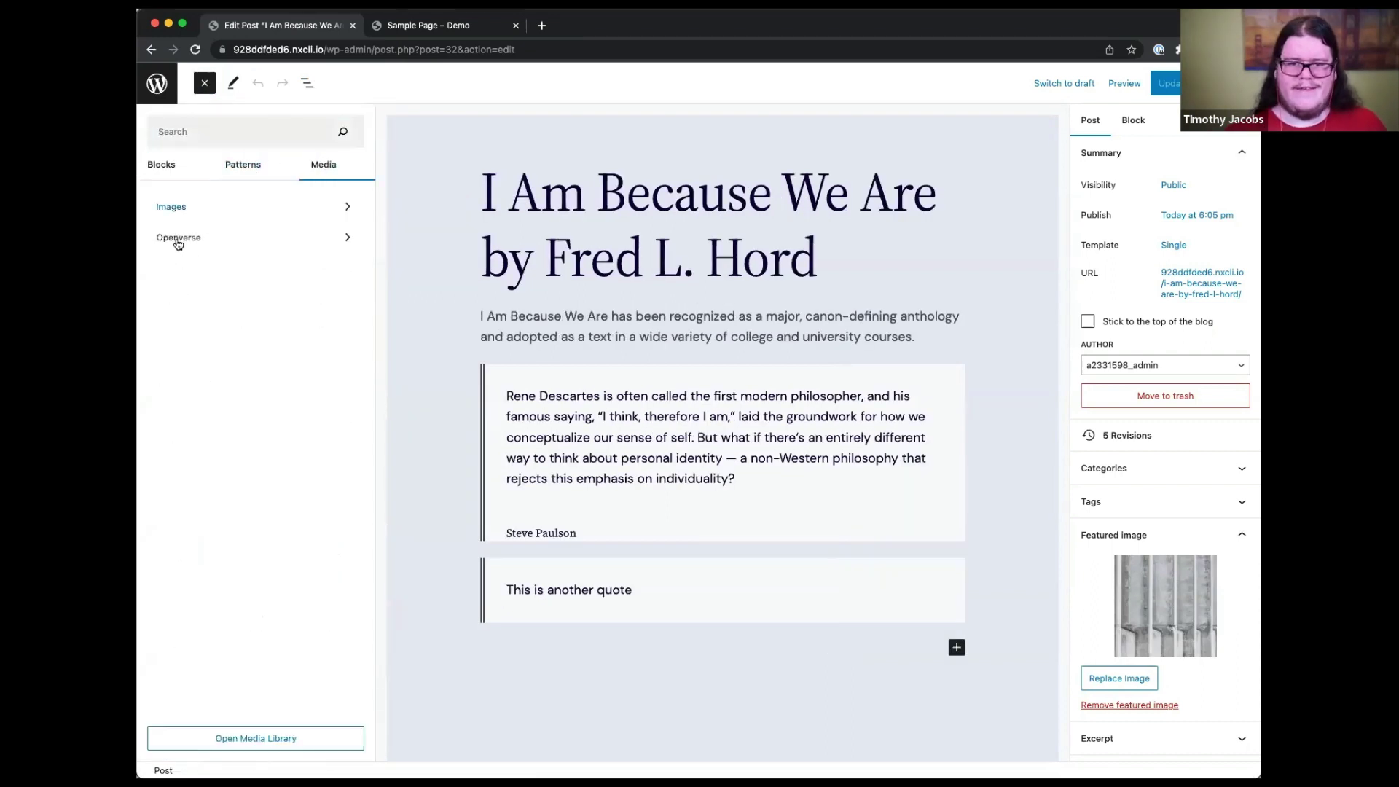
click(204, 235)
scroll(481, 437, down, 5)
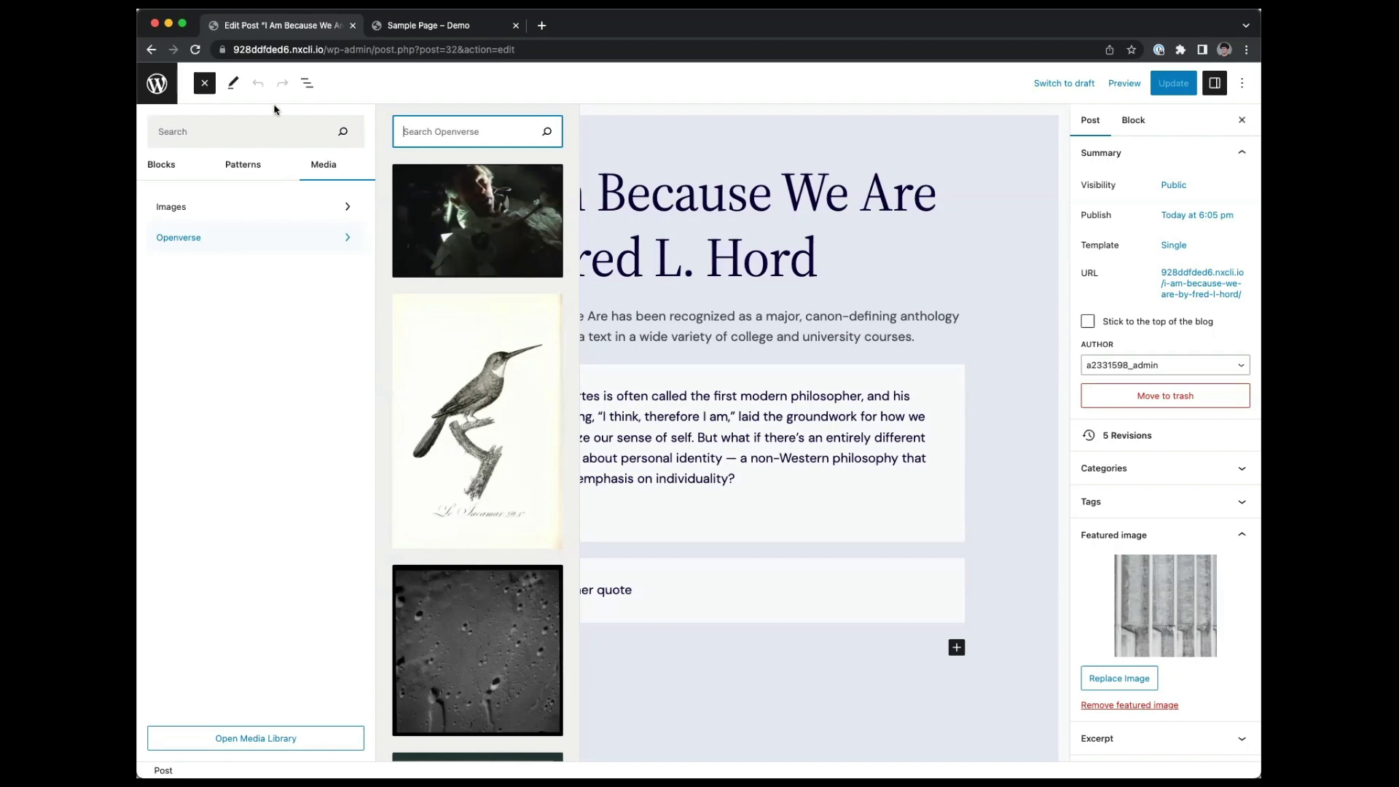
click(206, 84)
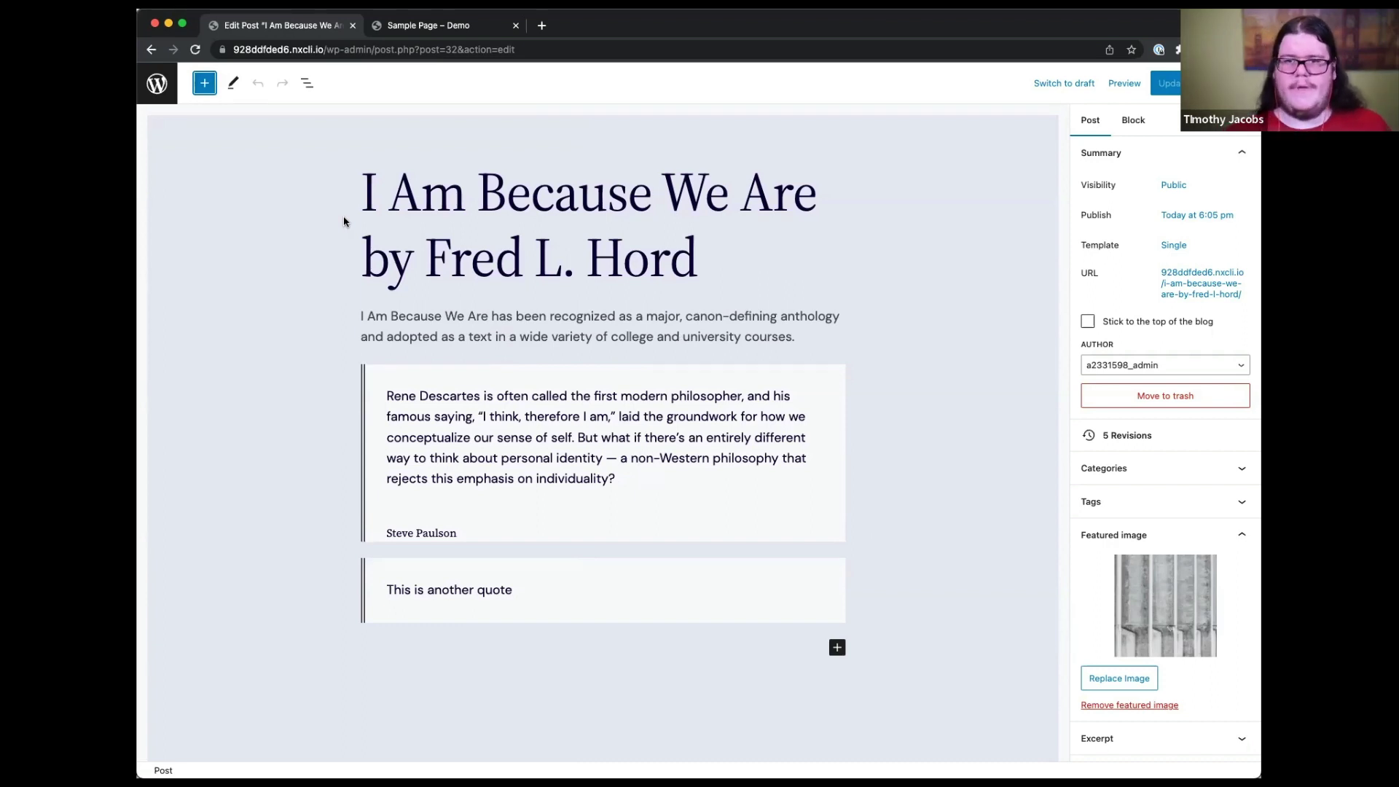
- Open fullsiteediting.com in a new browser tab and look through its home page
key(super+t)
text(fullsiteediting)
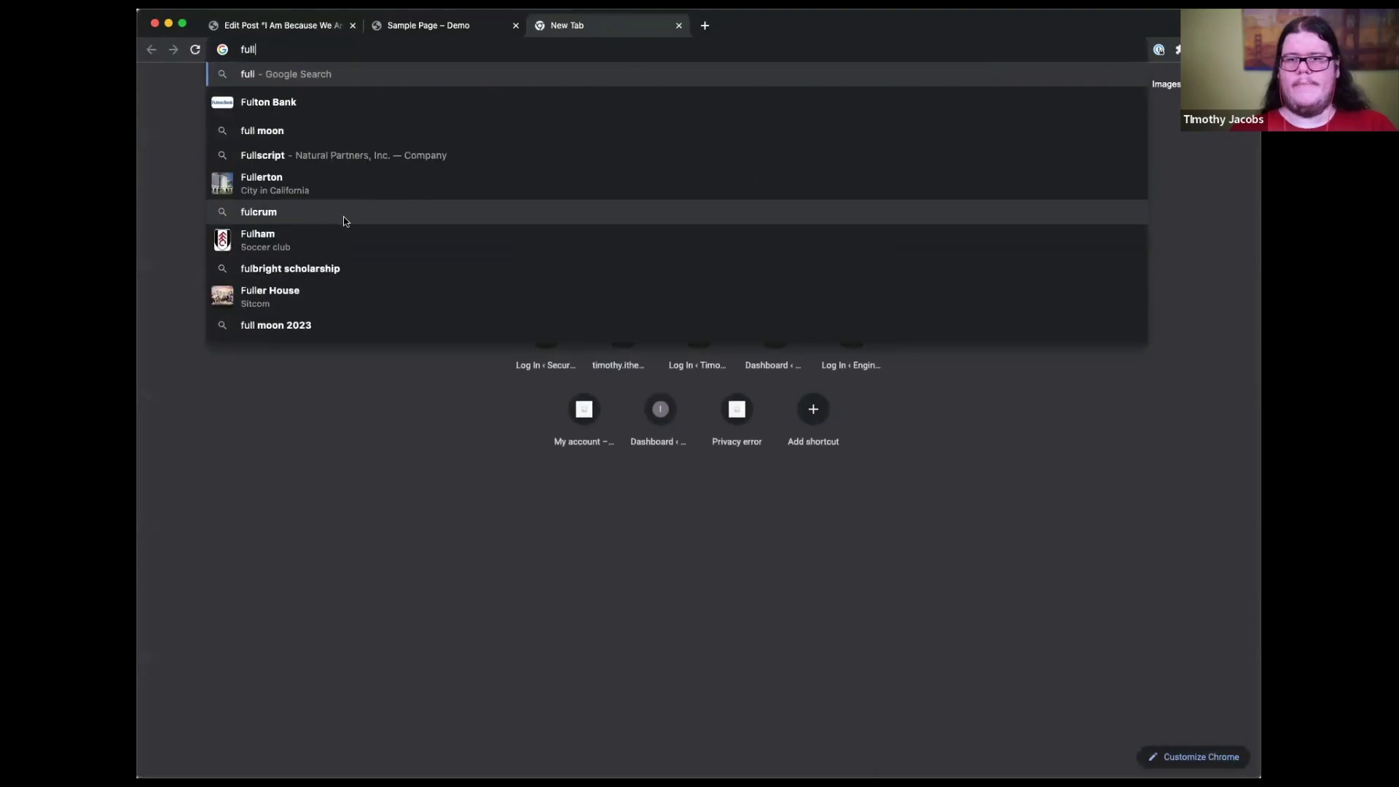
text(.com)
key(Return)
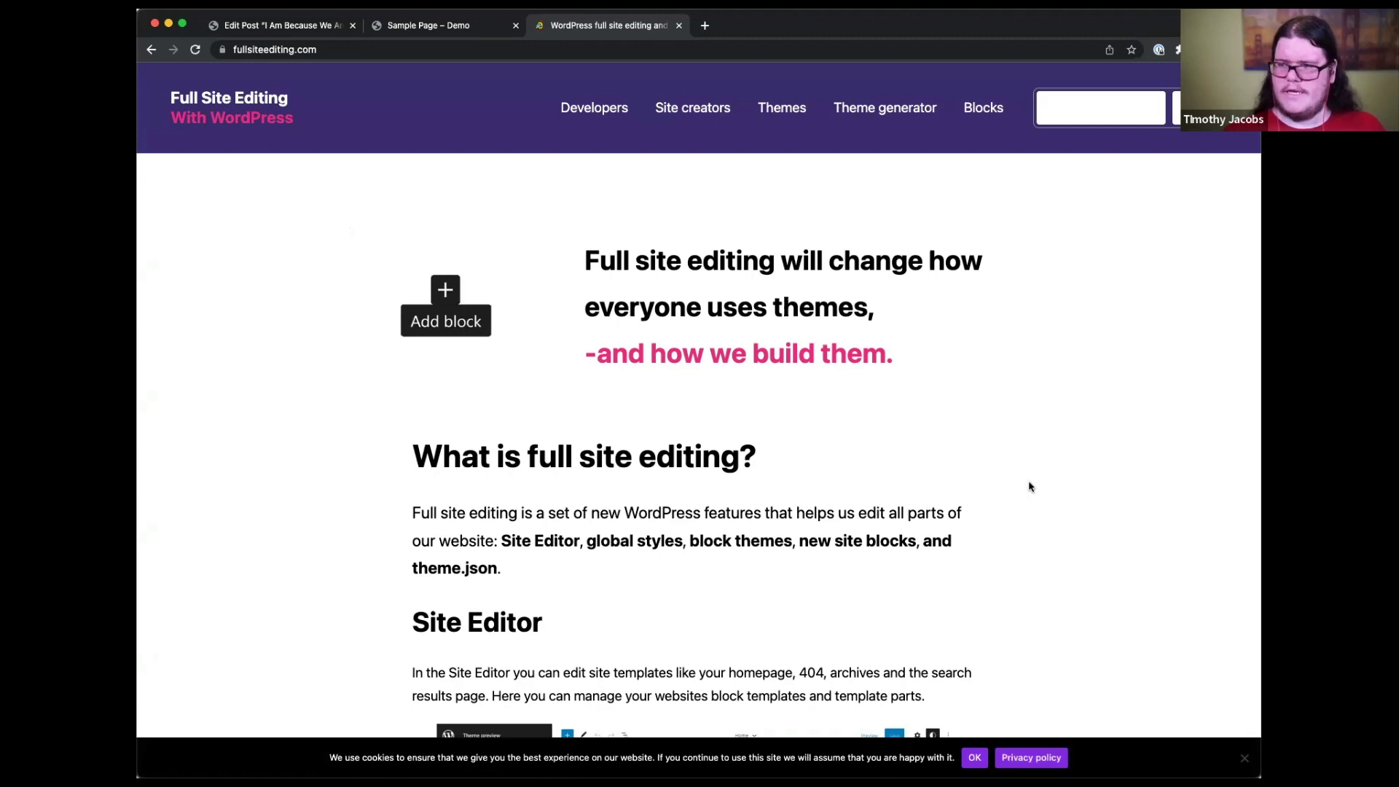
scroll(1030, 487, down, 20)
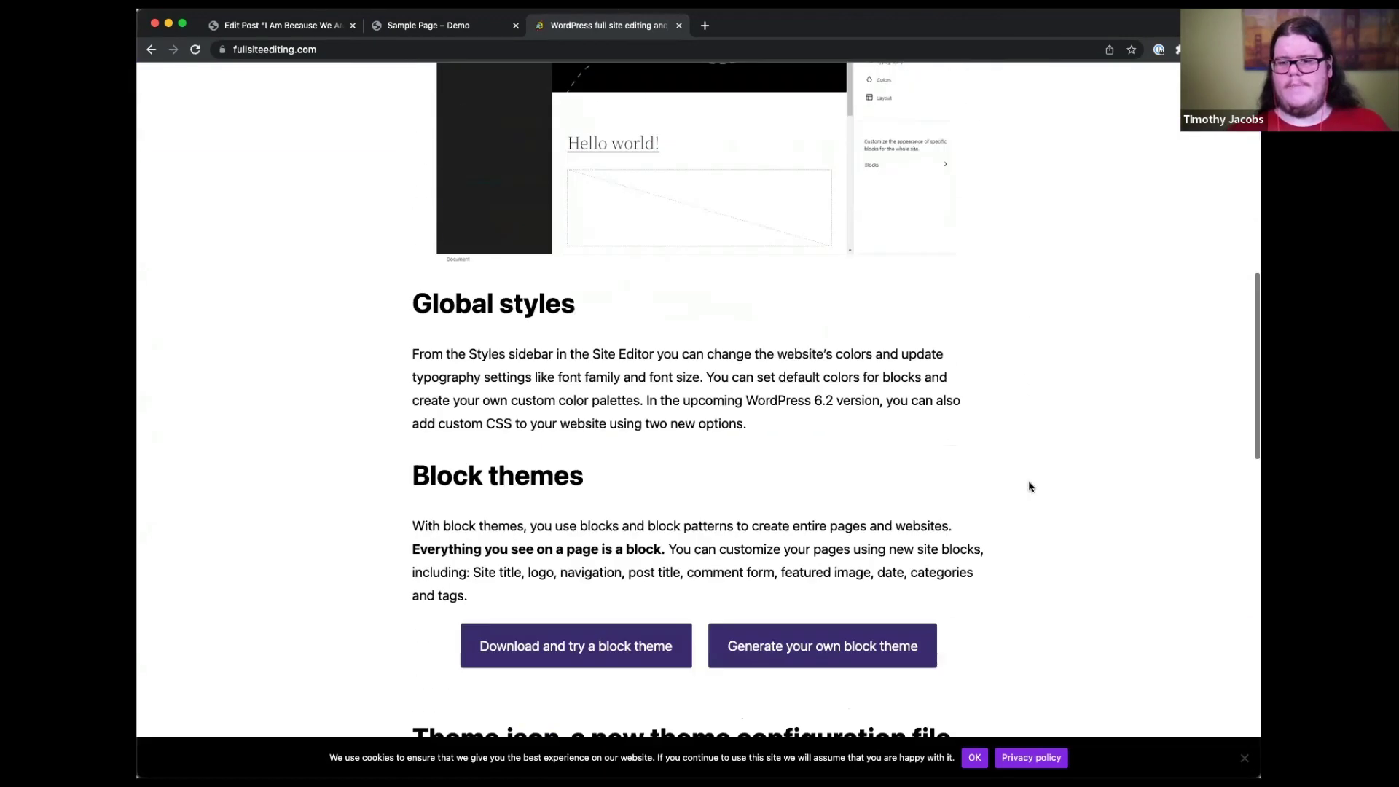
scroll(1029, 487, down, 2)
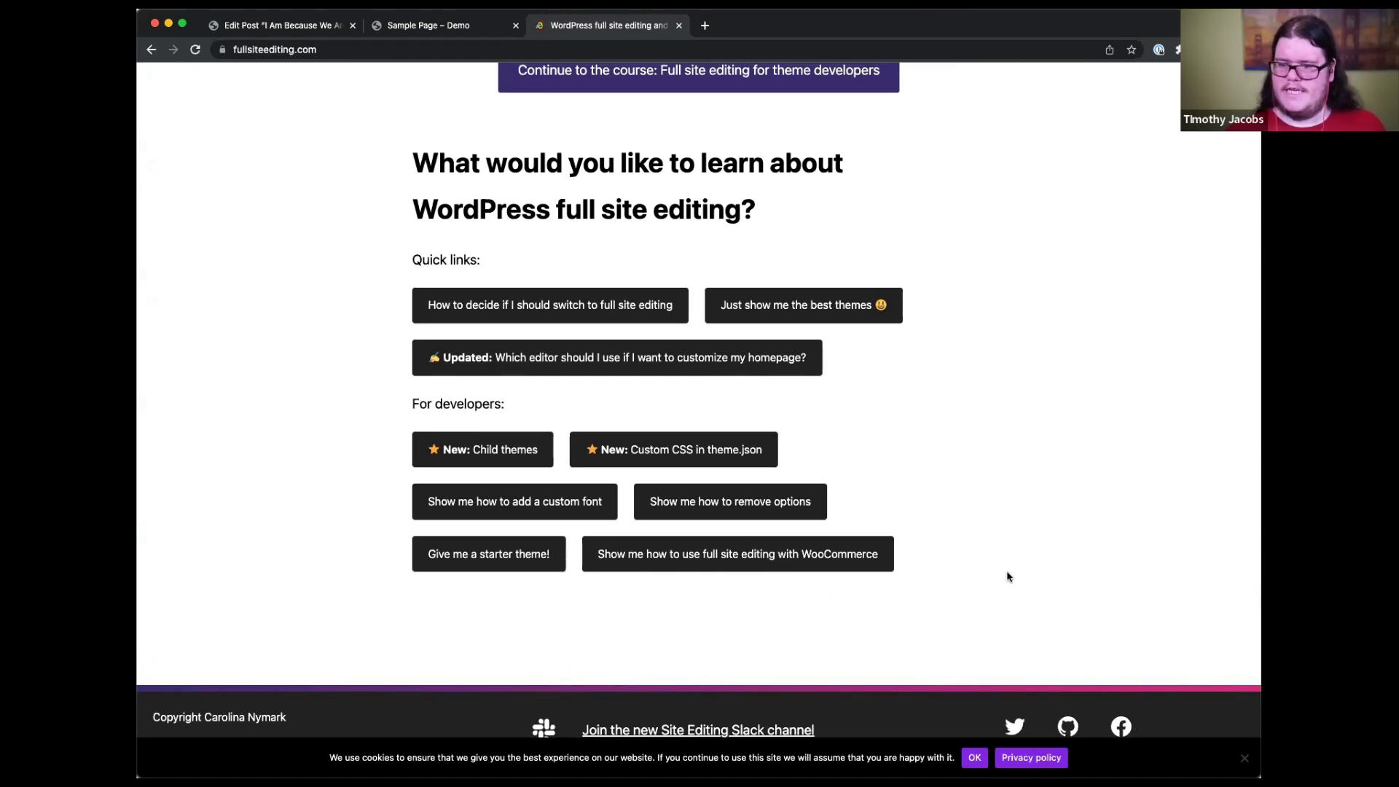
scroll(1007, 576, up, 5)
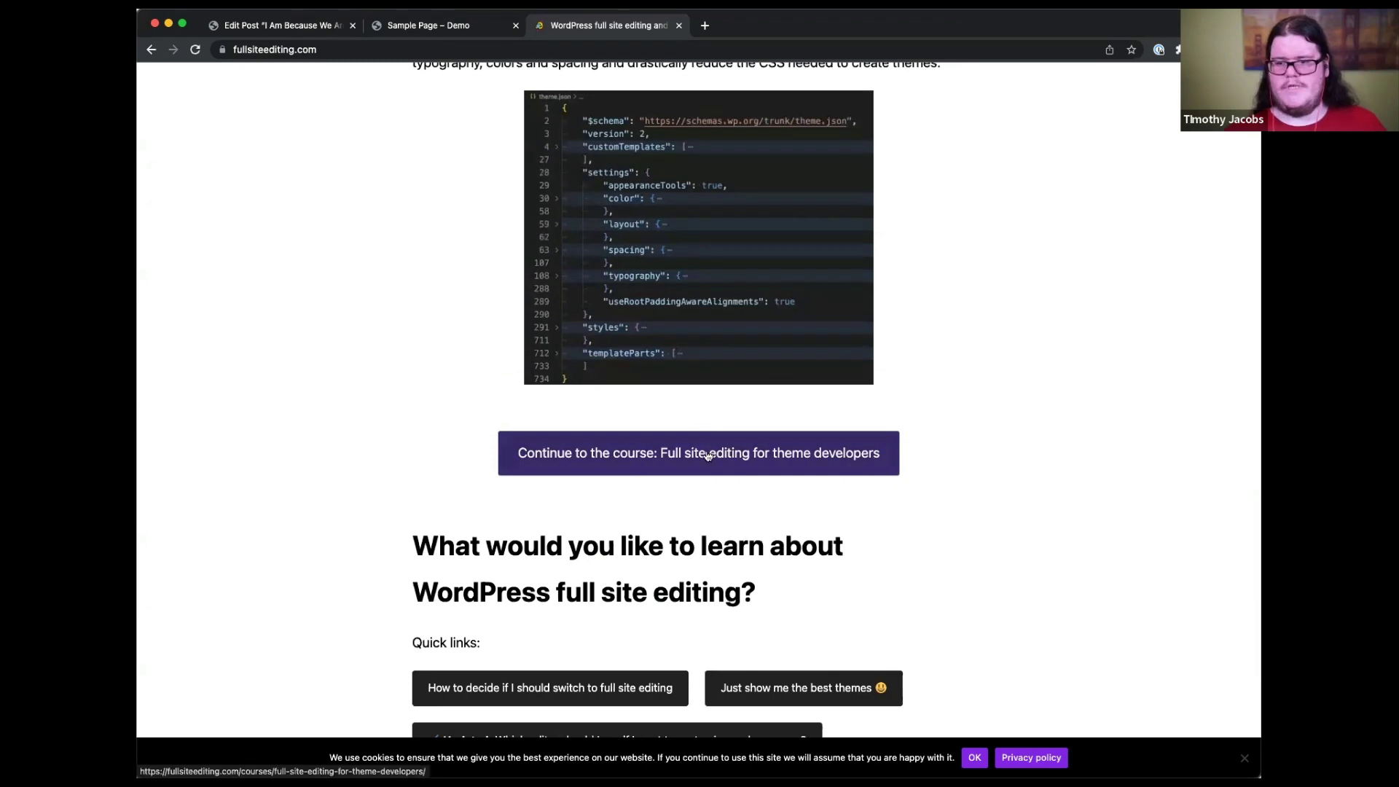
- Open the "Full site editing for theme developers" course and look through its contents
click(706, 455)
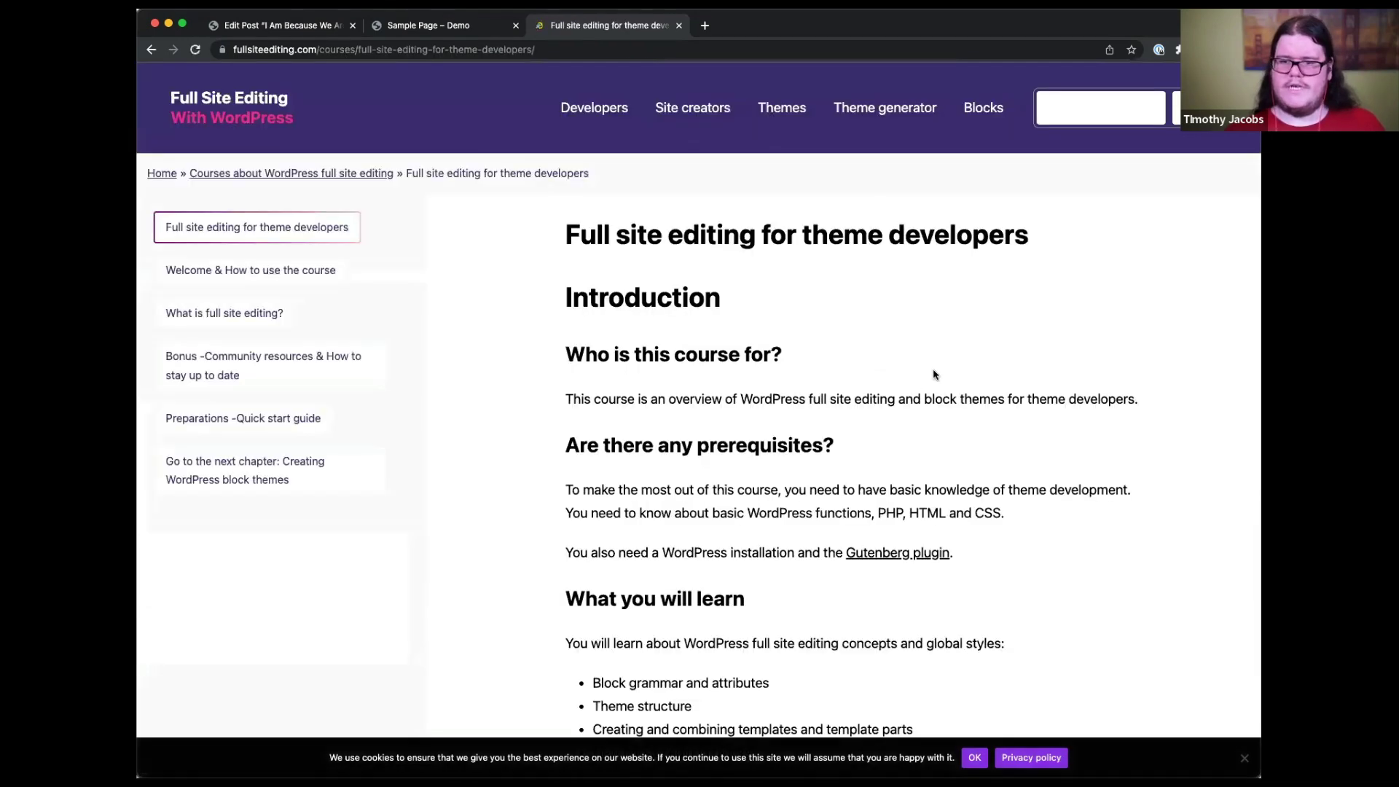
scroll(932, 376, down, 10)
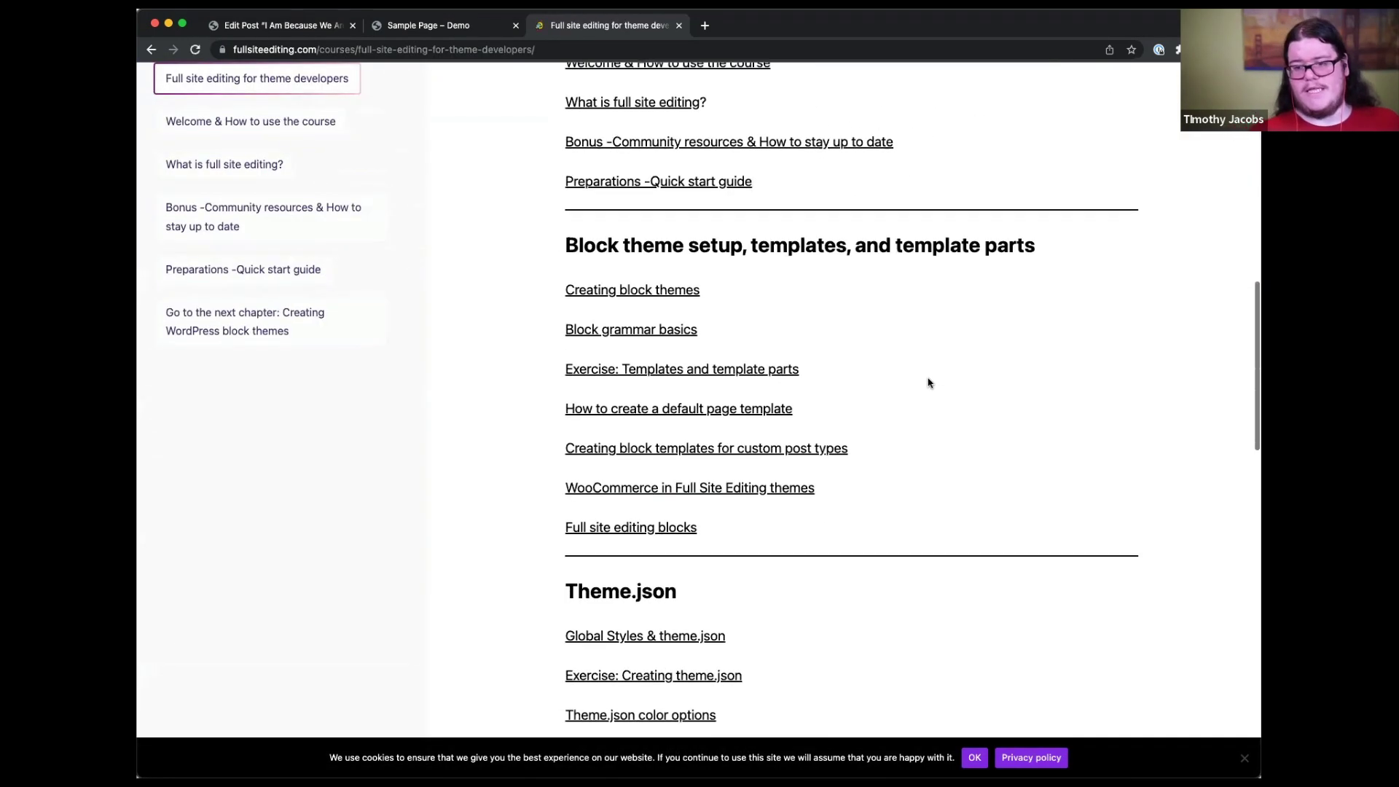
scroll(929, 382, down, 4)
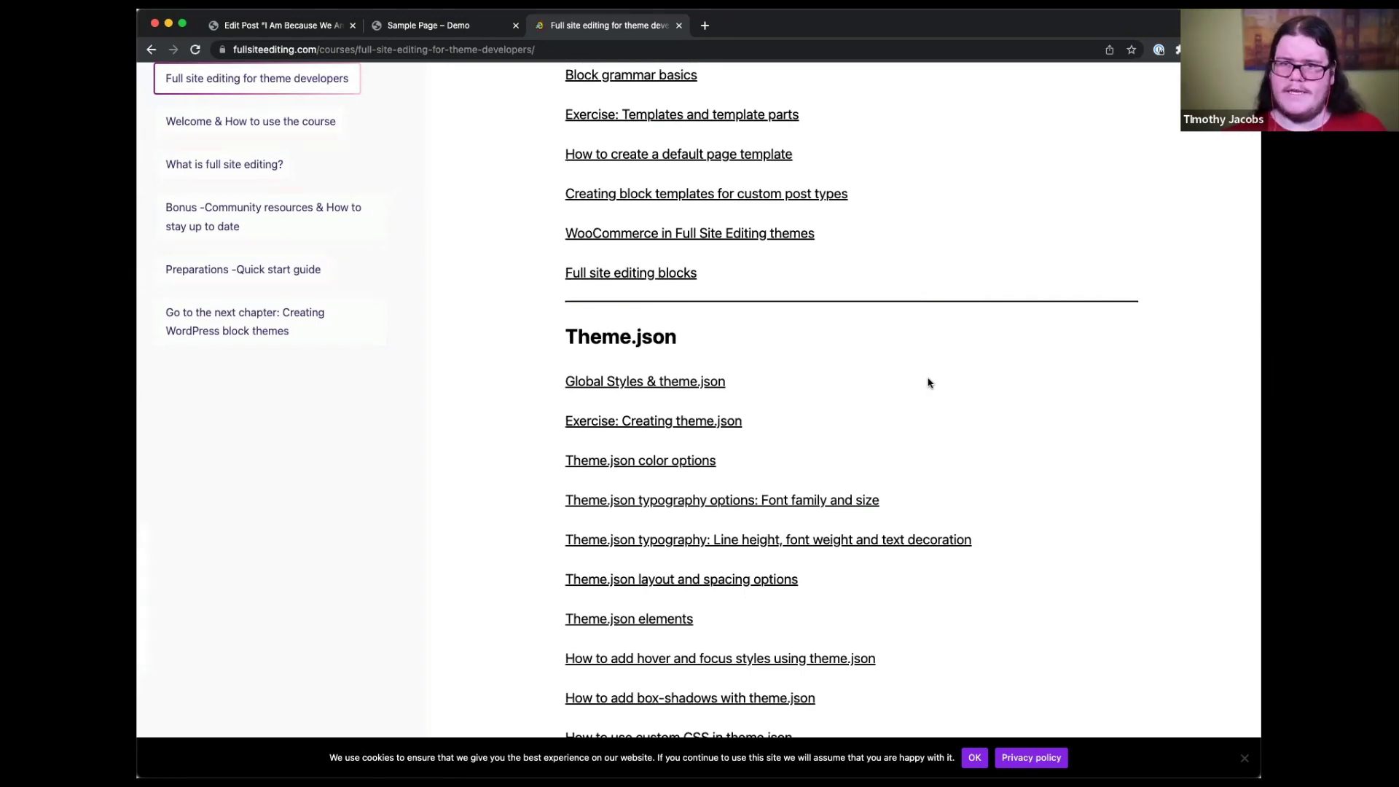
scroll(928, 382, up, 12)
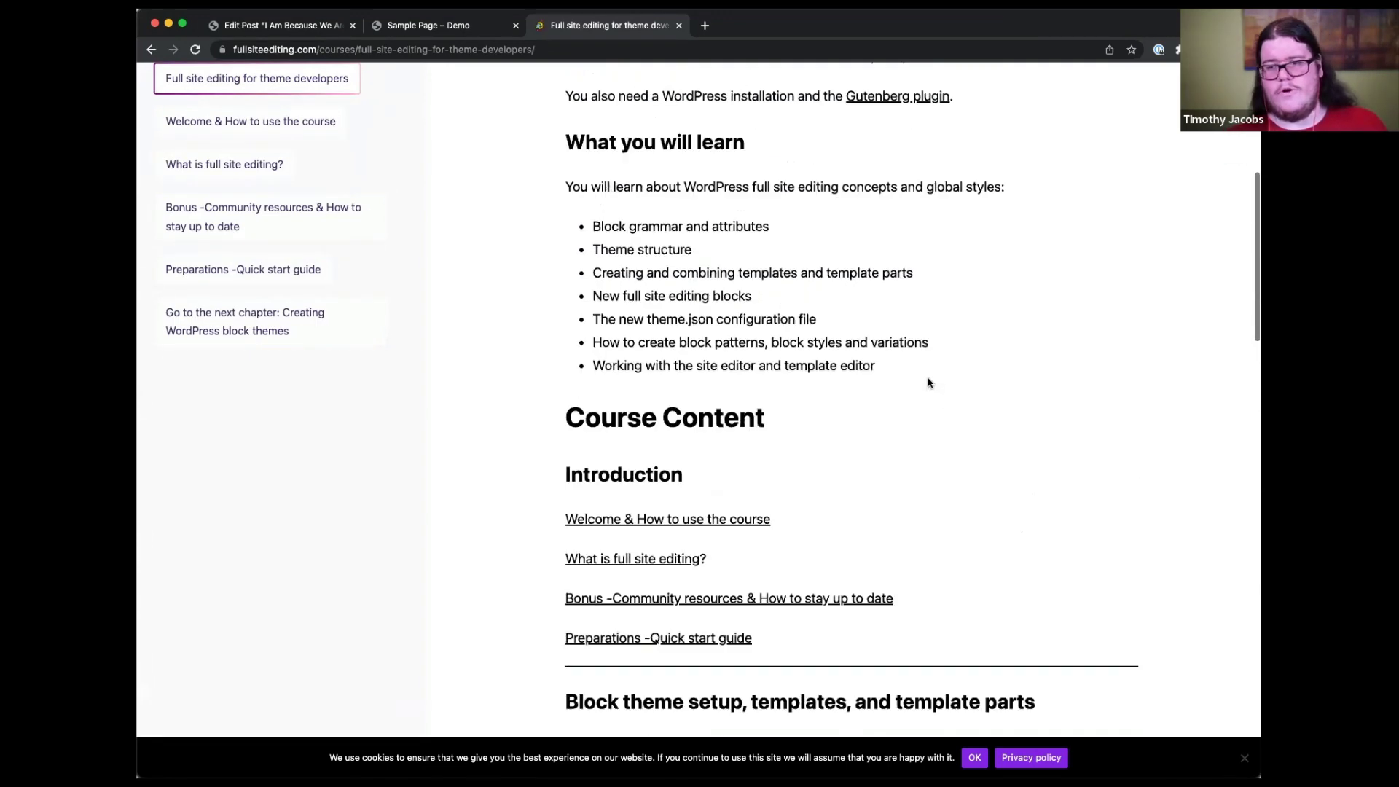
scroll(928, 382, up, 5)
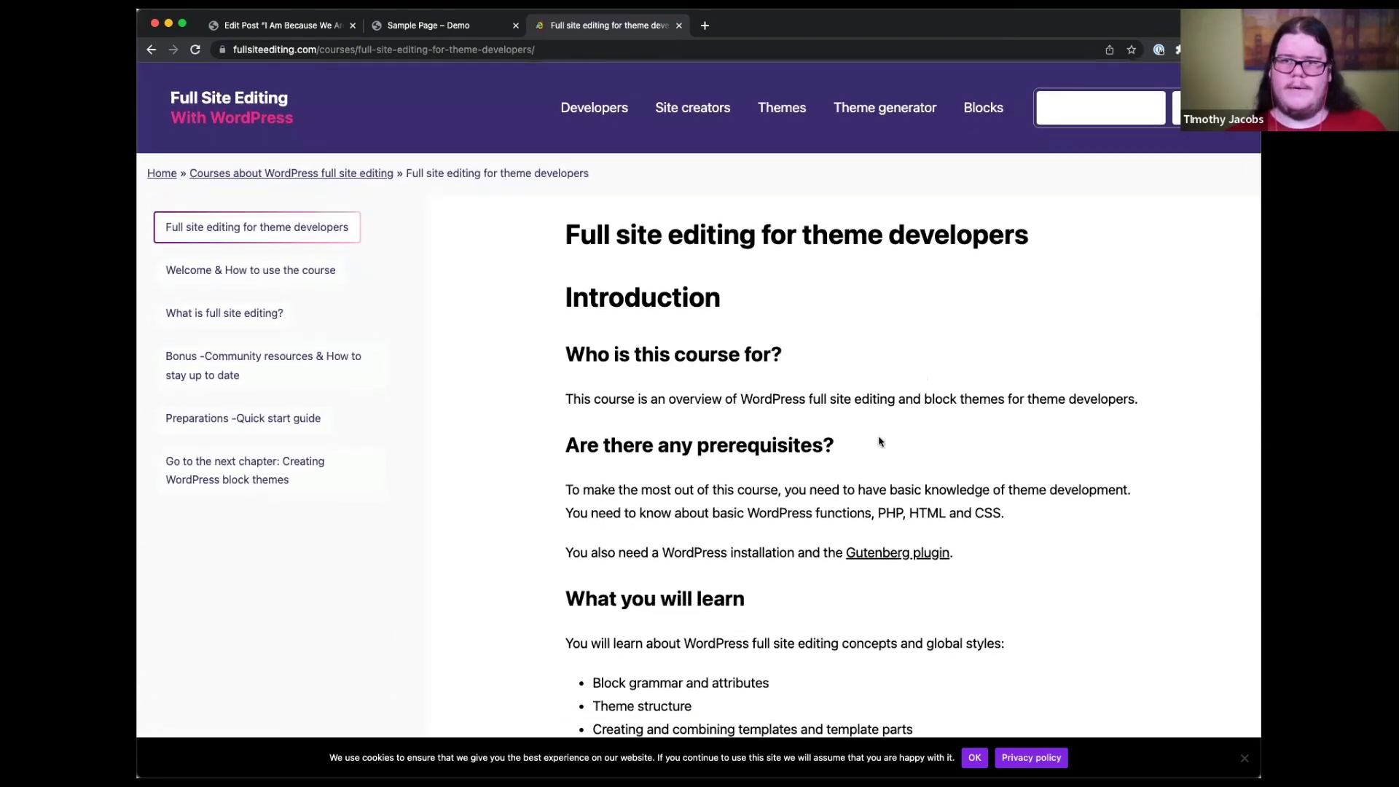
- Return to the demo site, open the Home template in the site editor, and show the Export option before dismissing the options
click(290, 26)
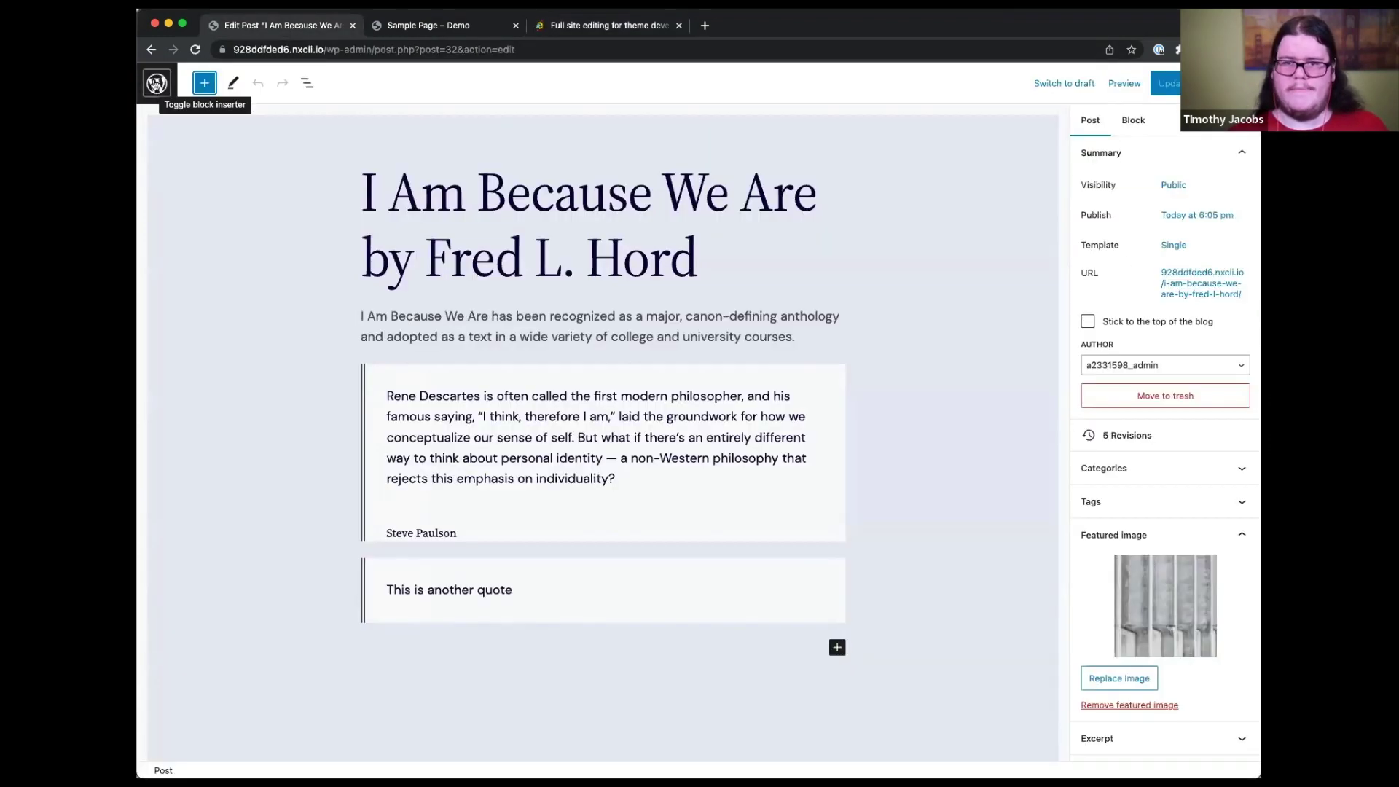
click(156, 84)
mouse_move(202, 346)
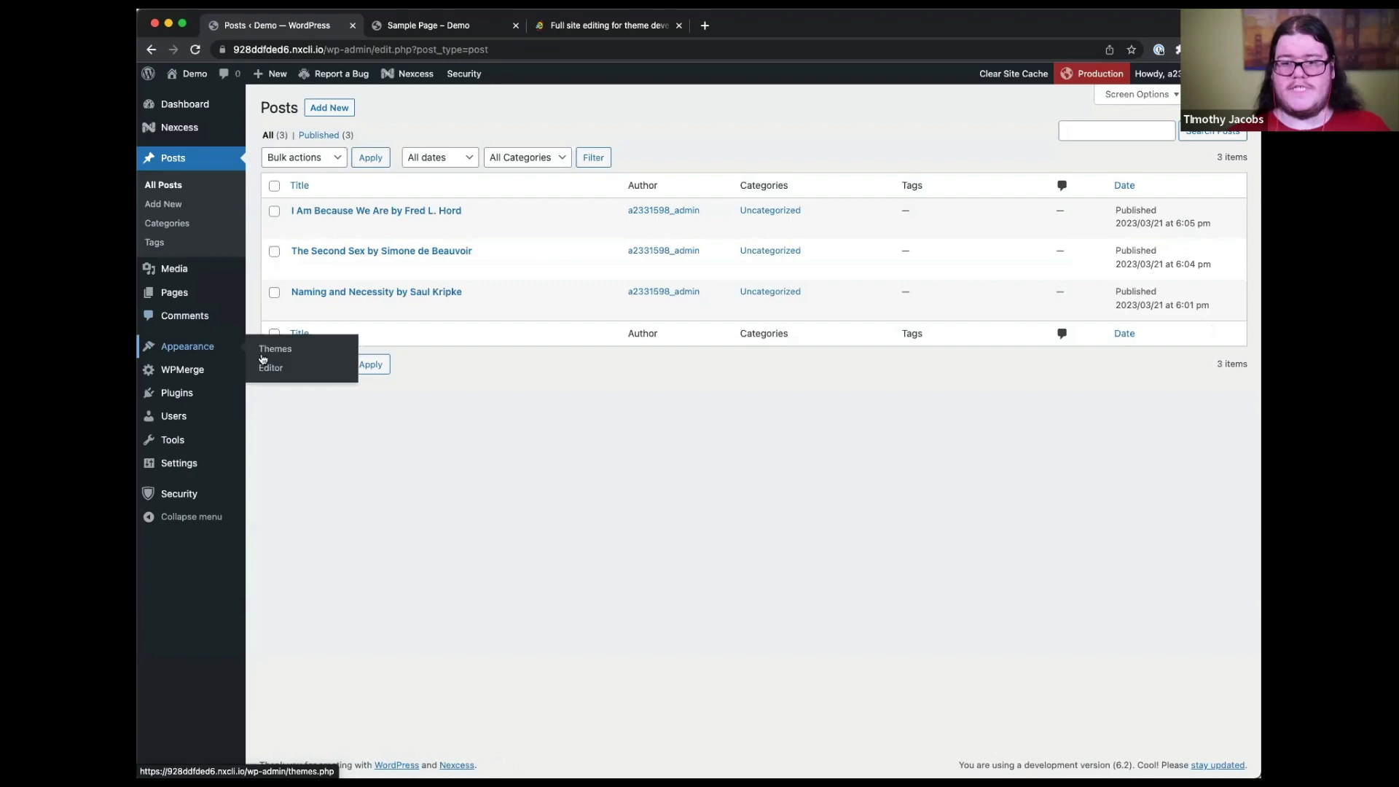
click(277, 365)
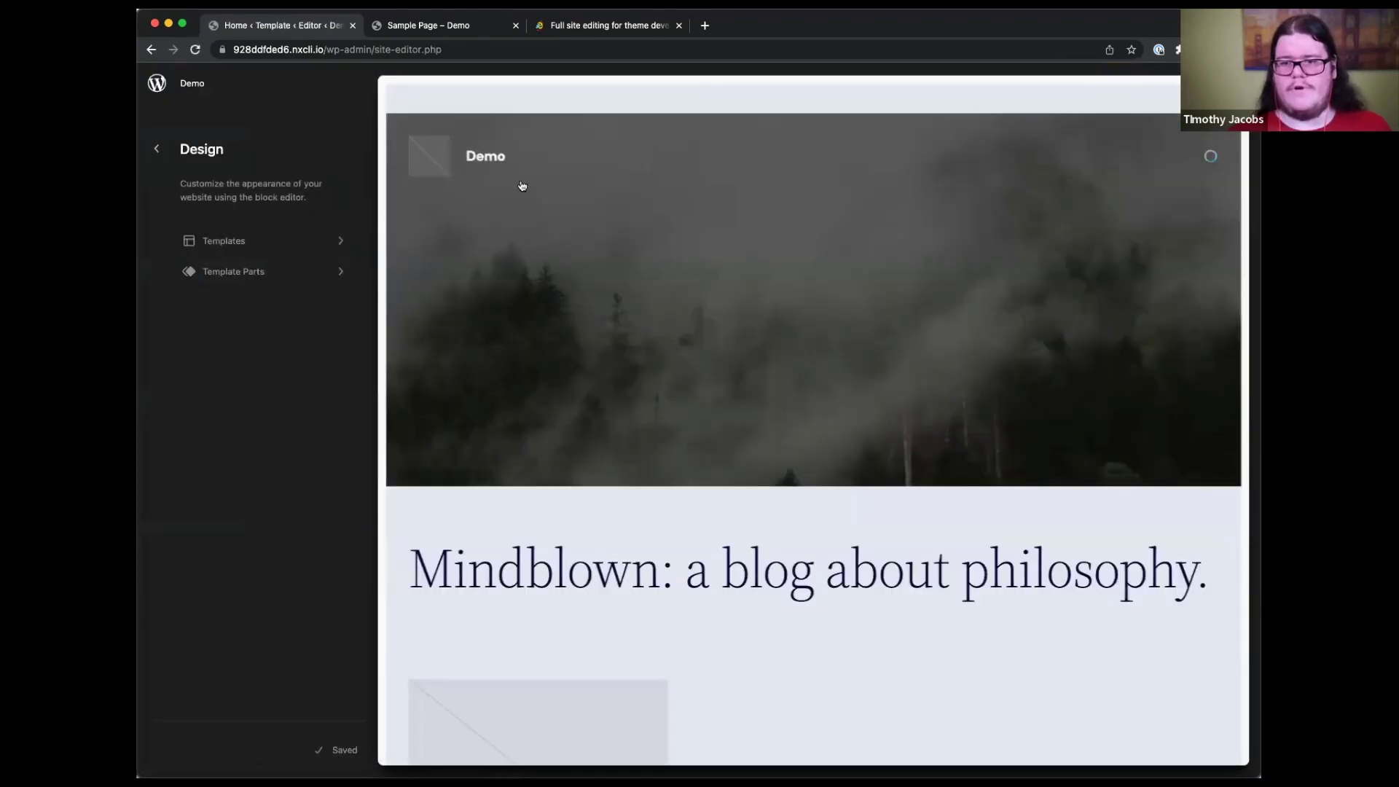
click(521, 188)
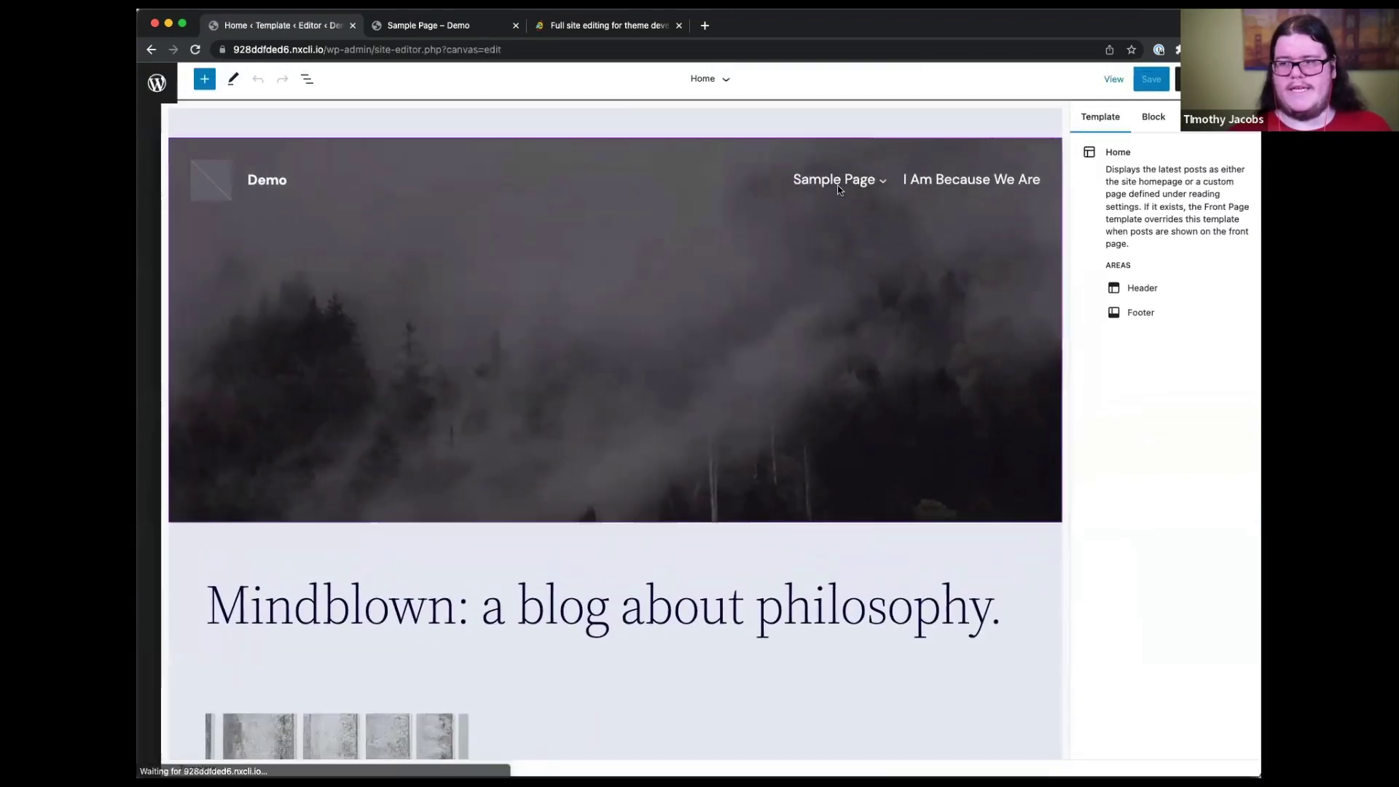
click(1241, 83)
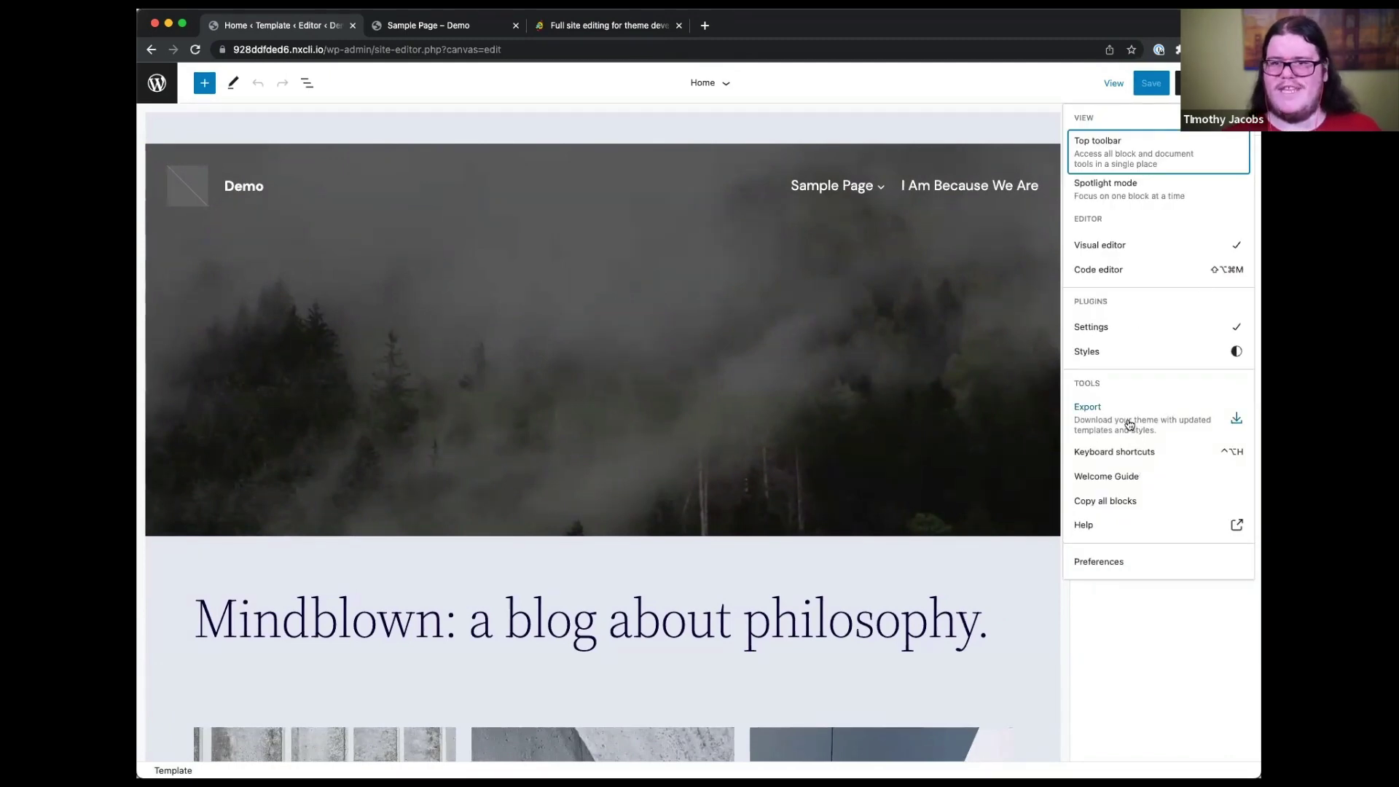
click(1142, 645)
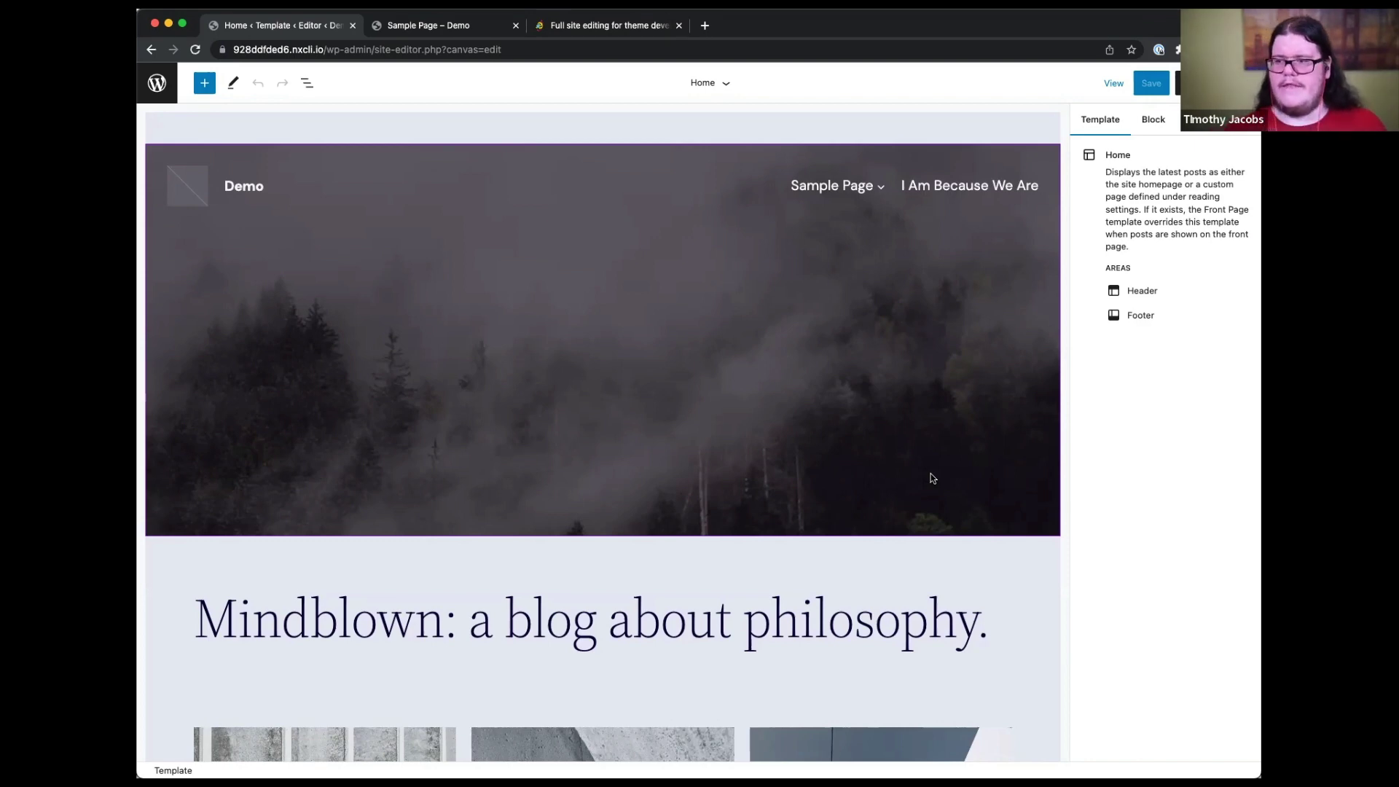
- Show the site editor's style variations under Browse styles, and return to the admin dashboard
click(1174, 82)
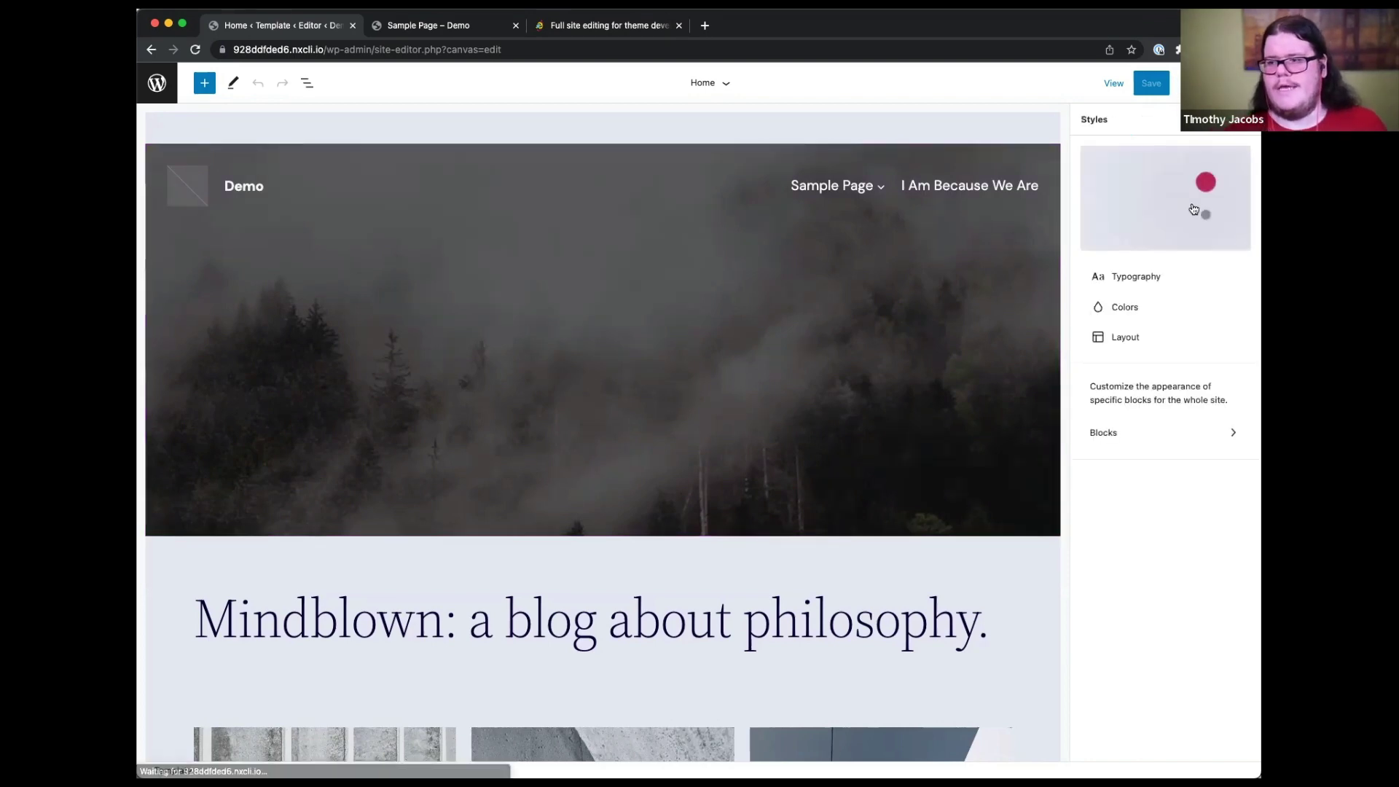
click(1155, 282)
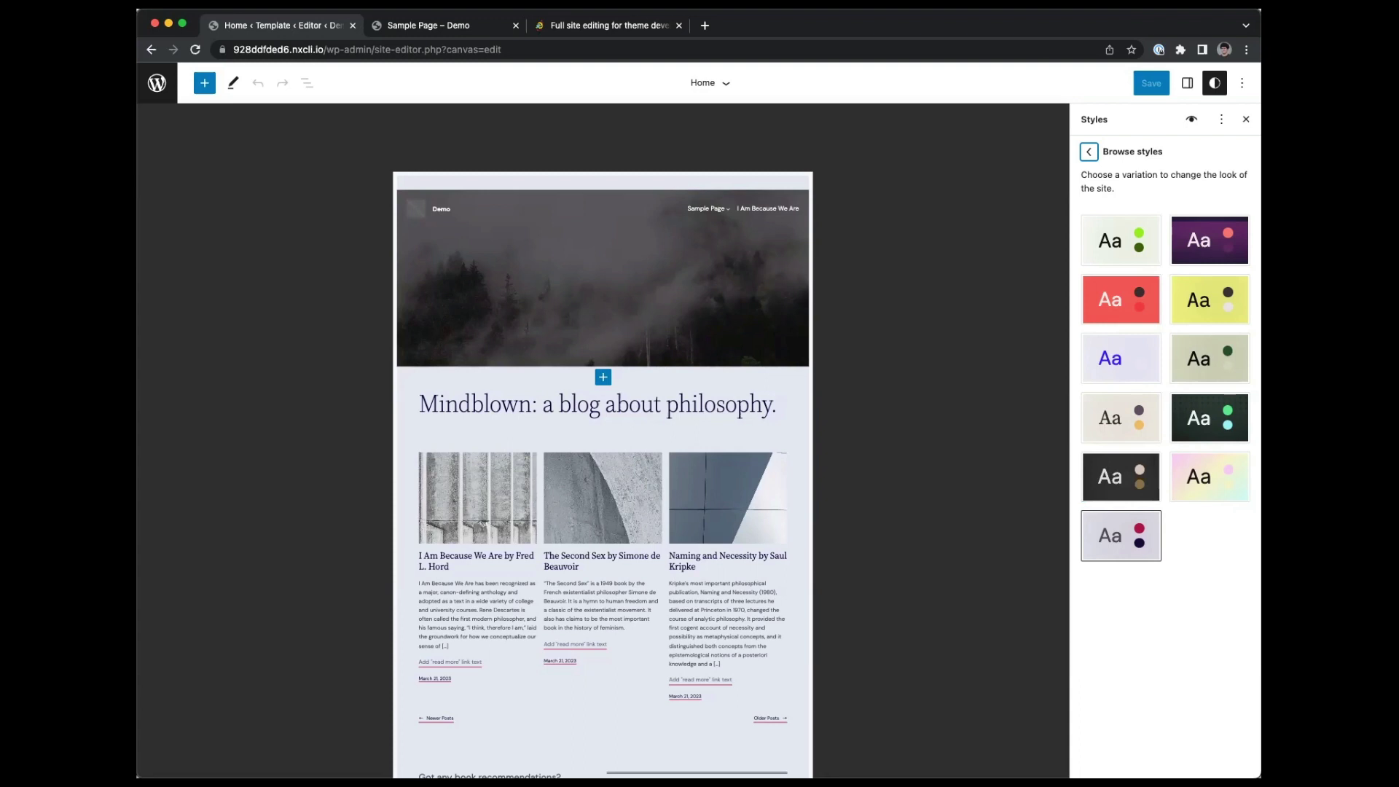
click(242, 329)
click(159, 84)
click(159, 85)
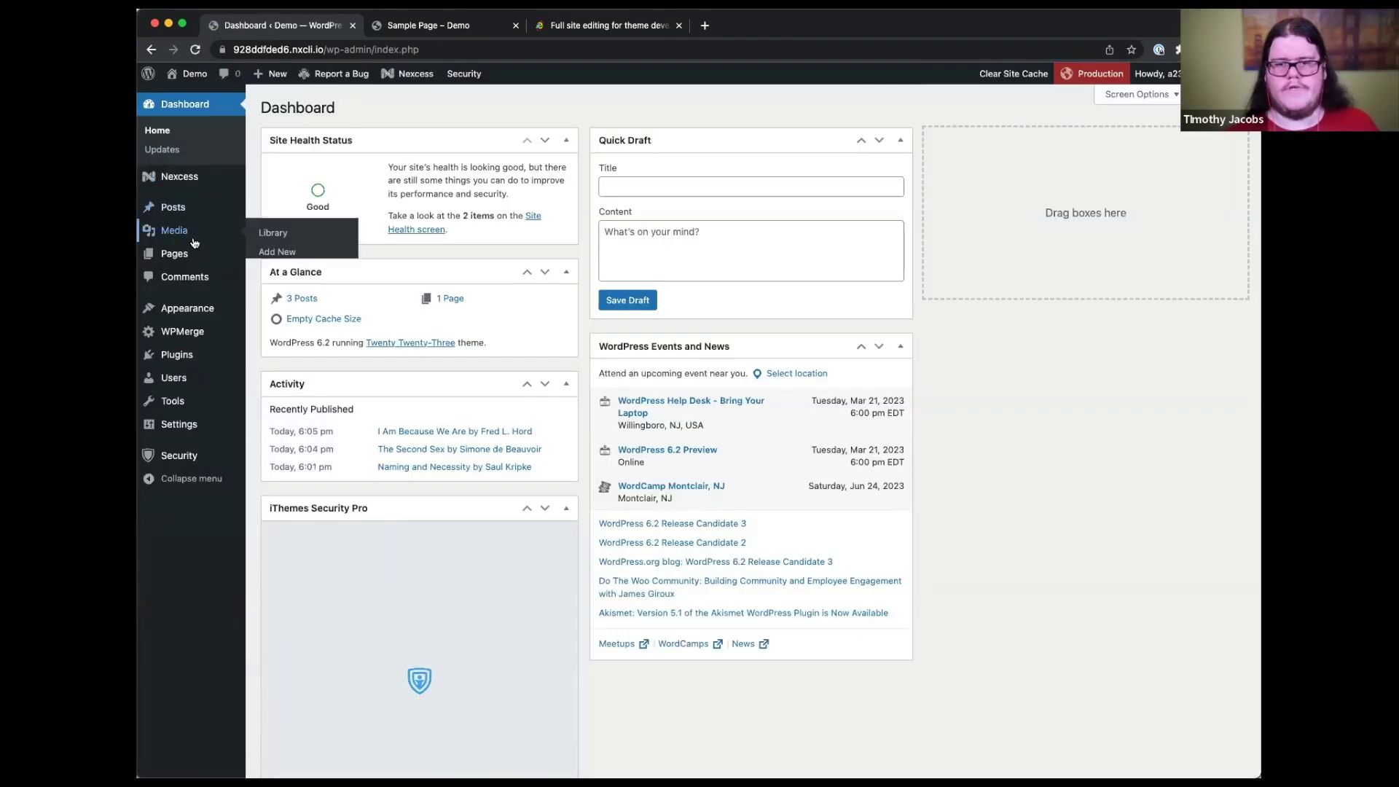
- Open the Sample Page for editing and insert a Shortcode block at the end of its content
click(195, 255)
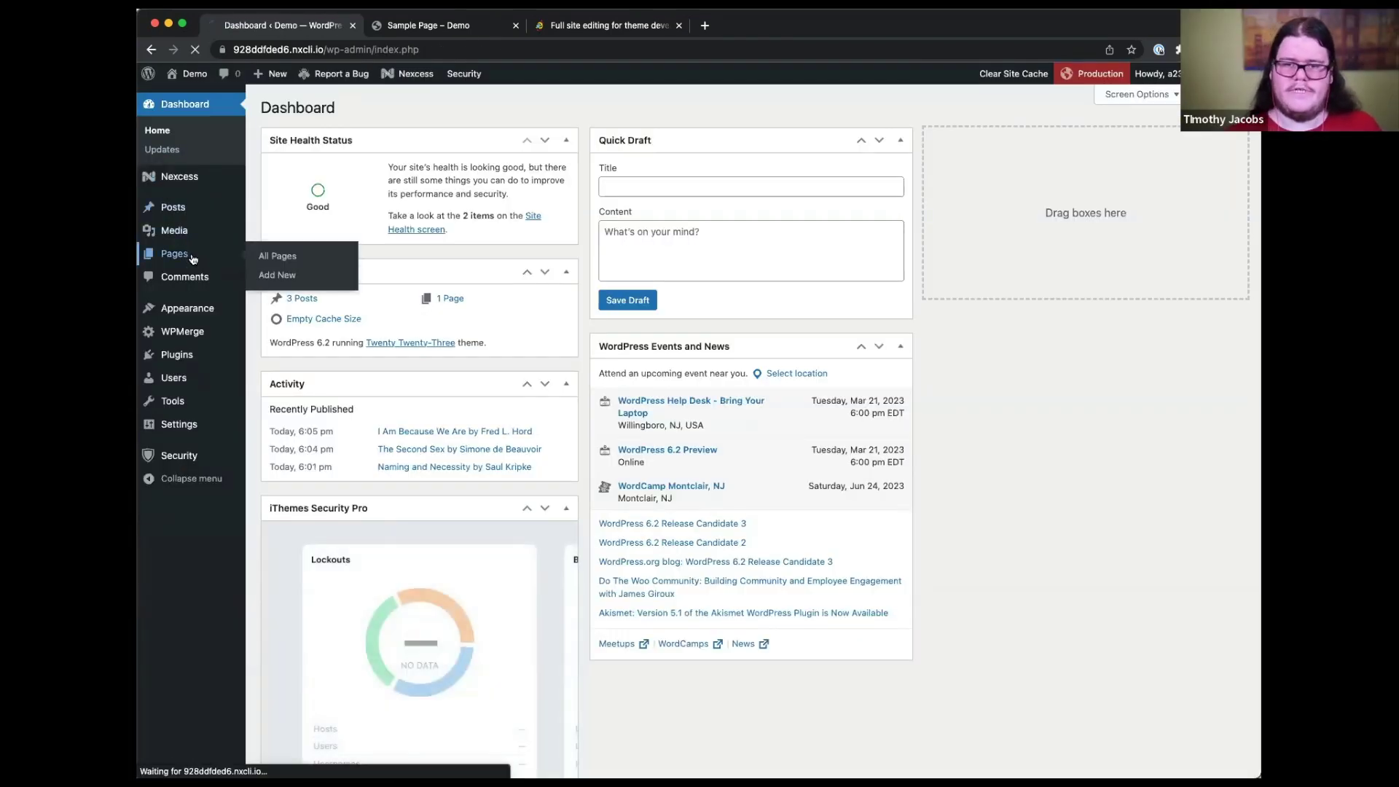
click(323, 255)
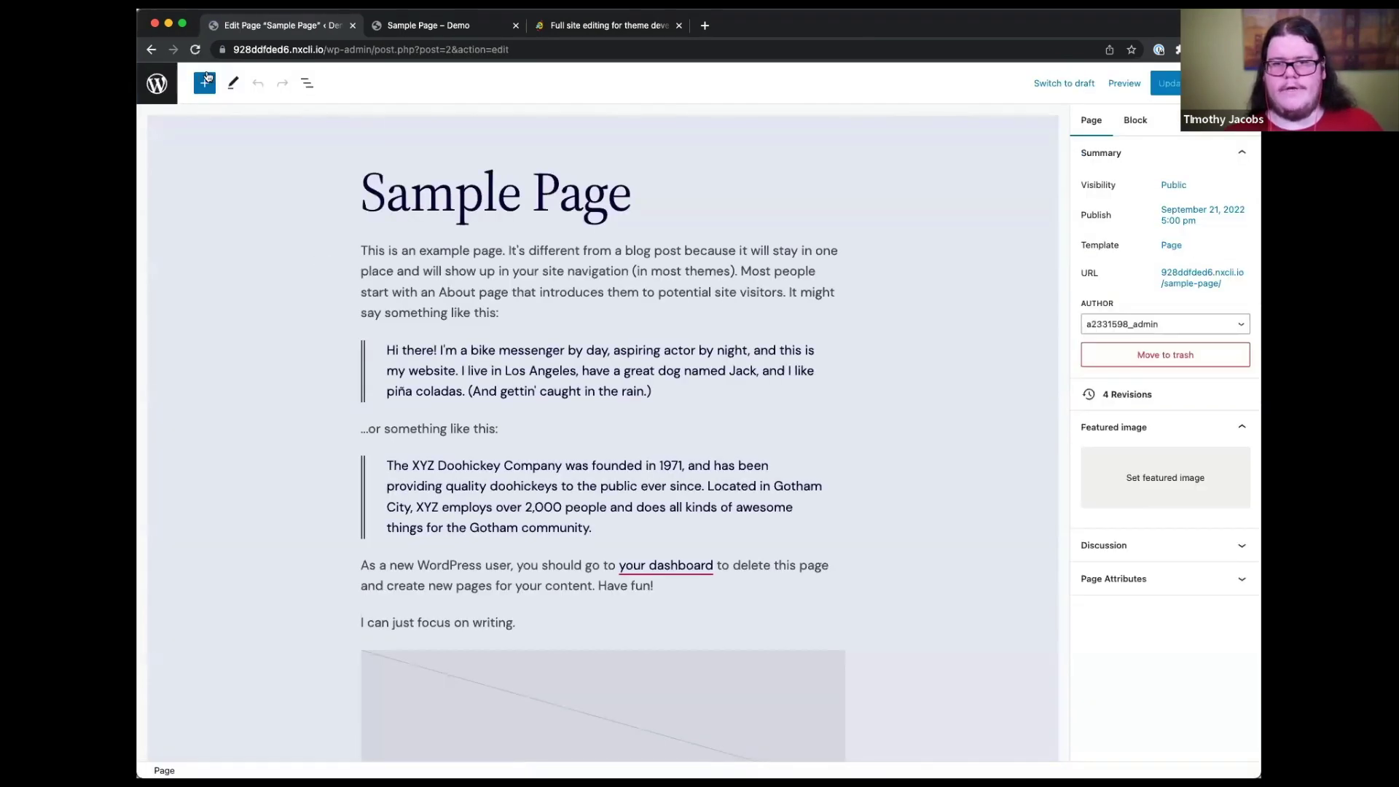
click(204, 83)
text(sh)
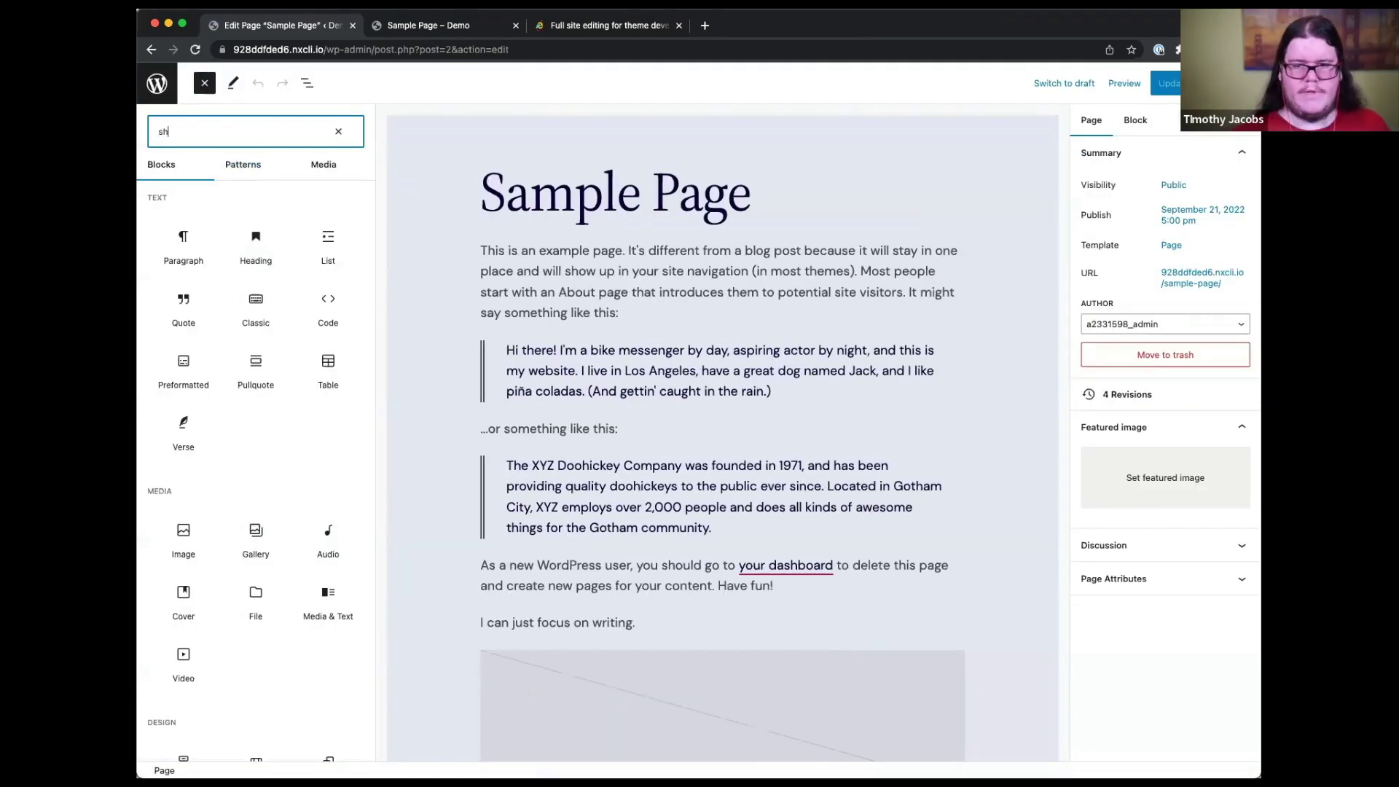
click(178, 235)
click(178, 234)
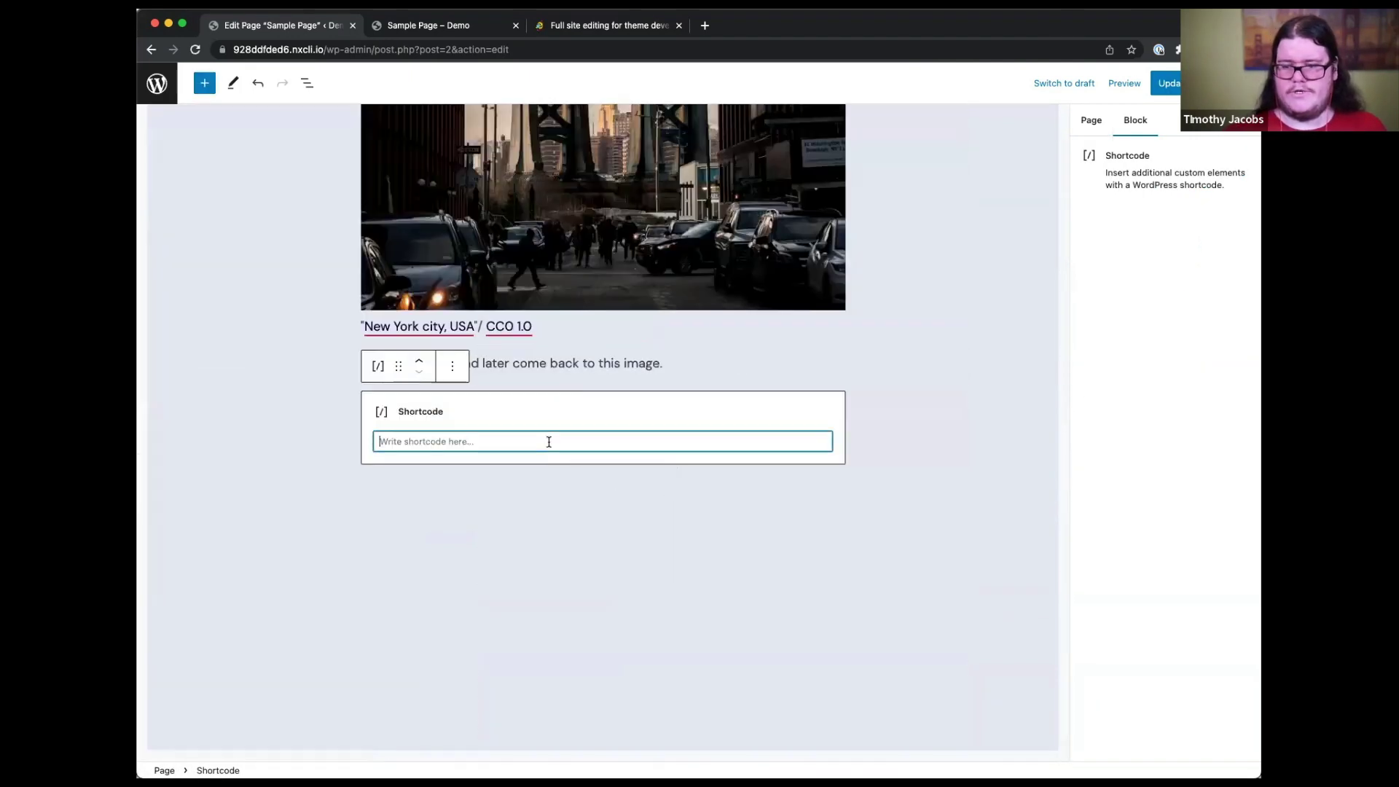
- Enter [marquee text="Here is my text"] in the Shortcode block
click(547, 440)
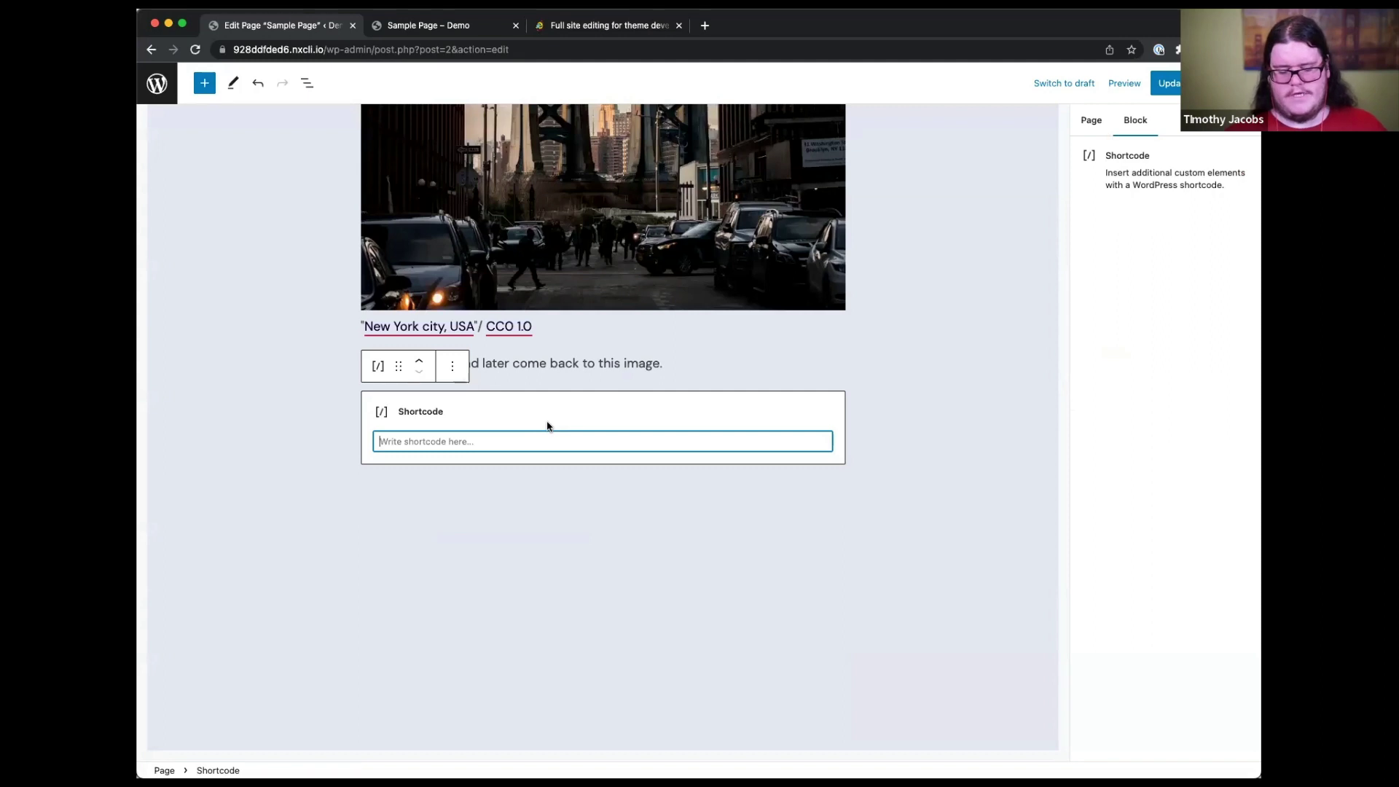
text([marque)
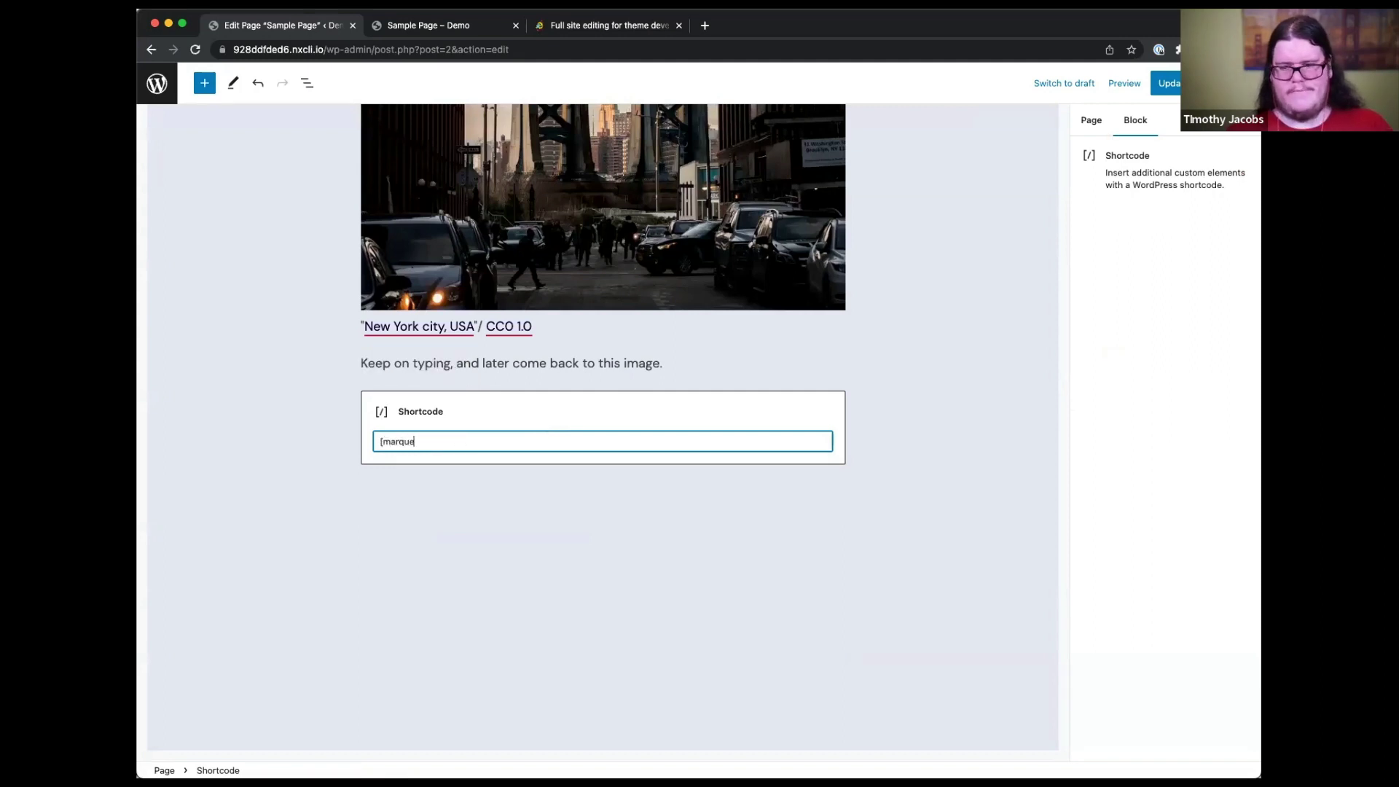
text(e text="Here is)
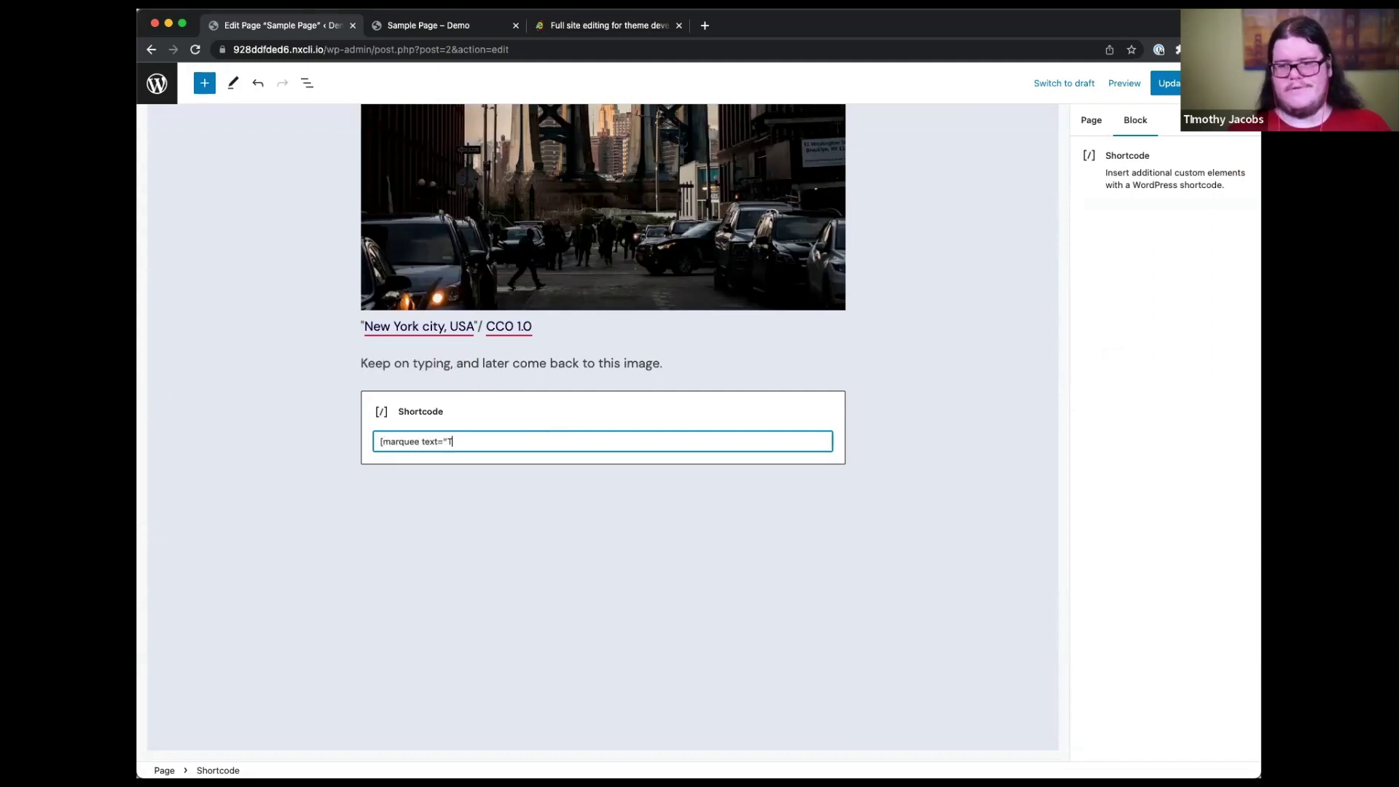
text( my text"])
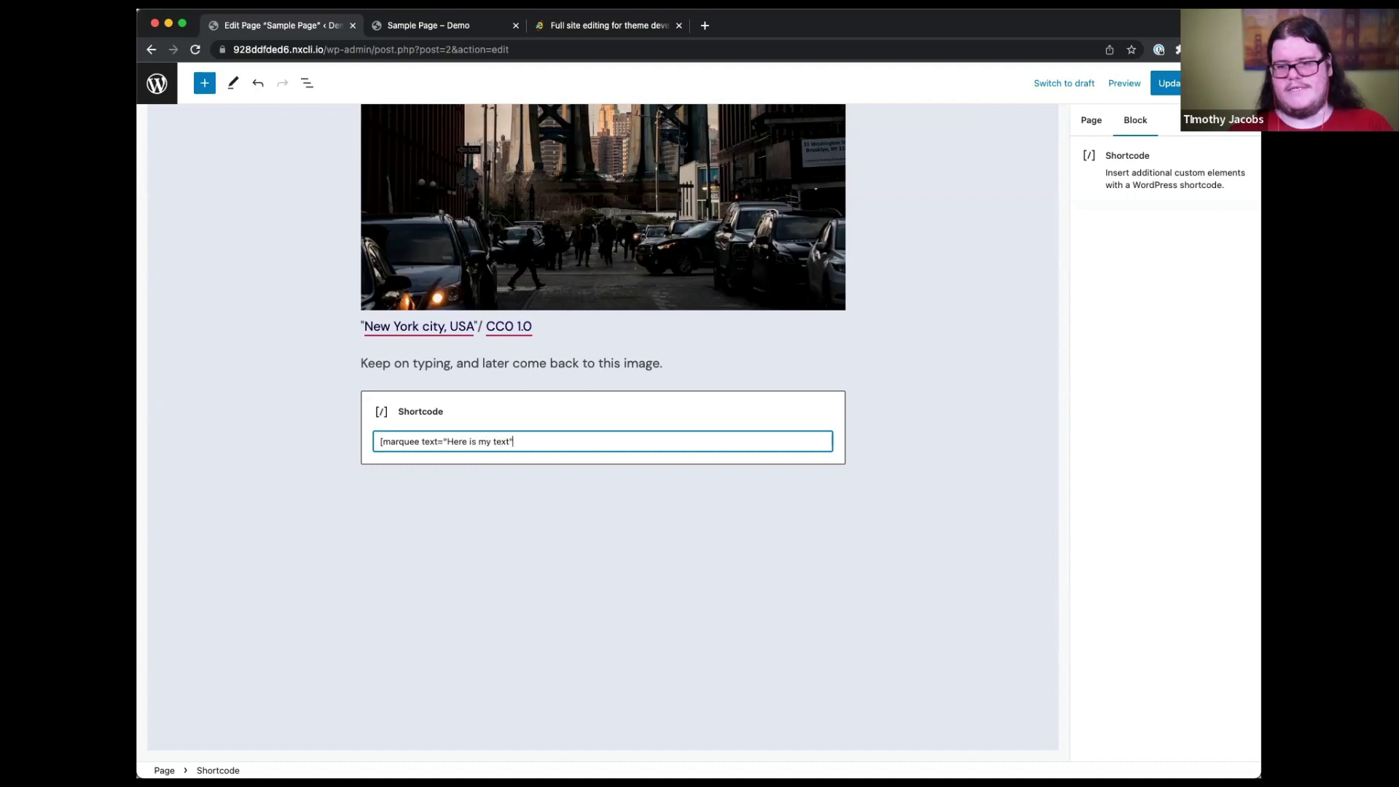
- Delete the Shortcode block from the Sample Page and save the page
click(524, 425)
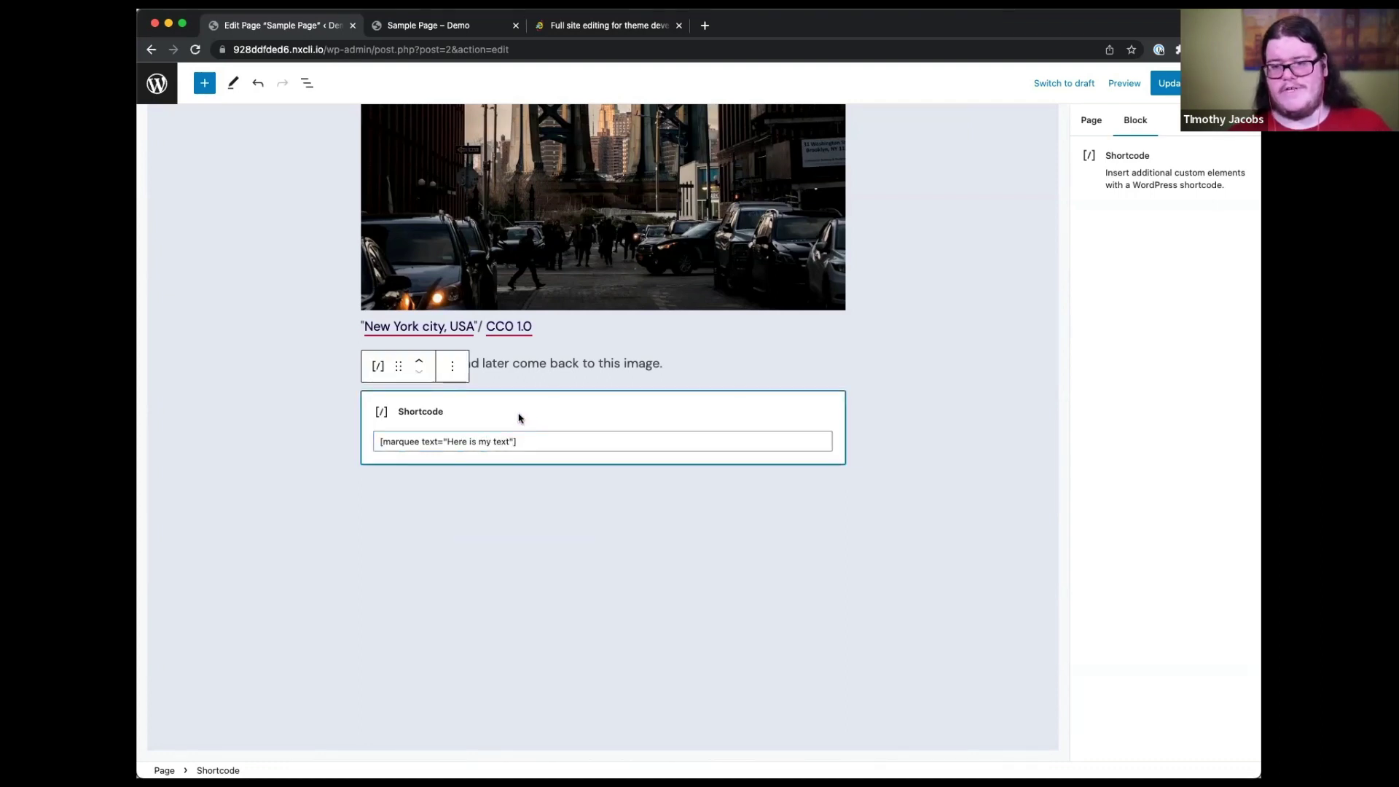
click(453, 365)
click(480, 692)
key(super+s)
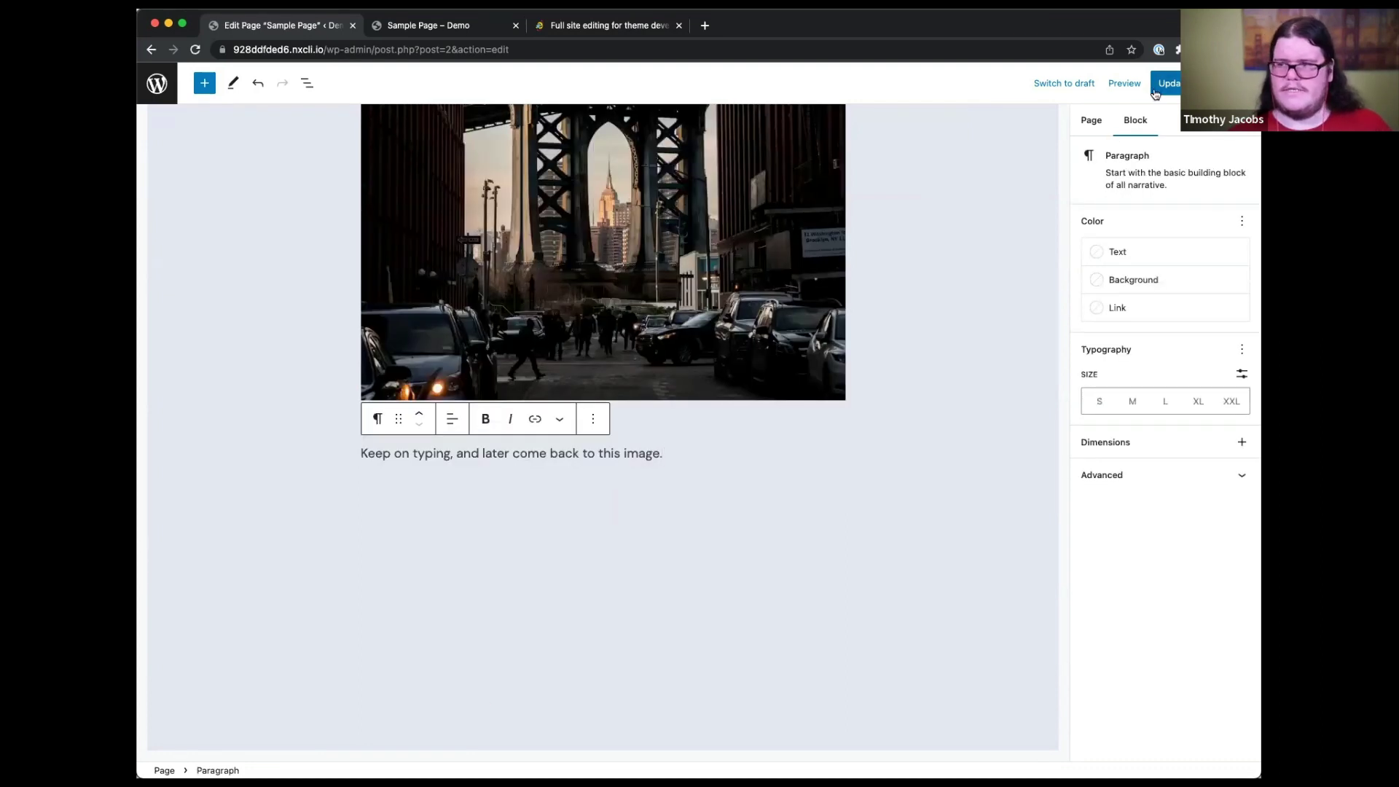